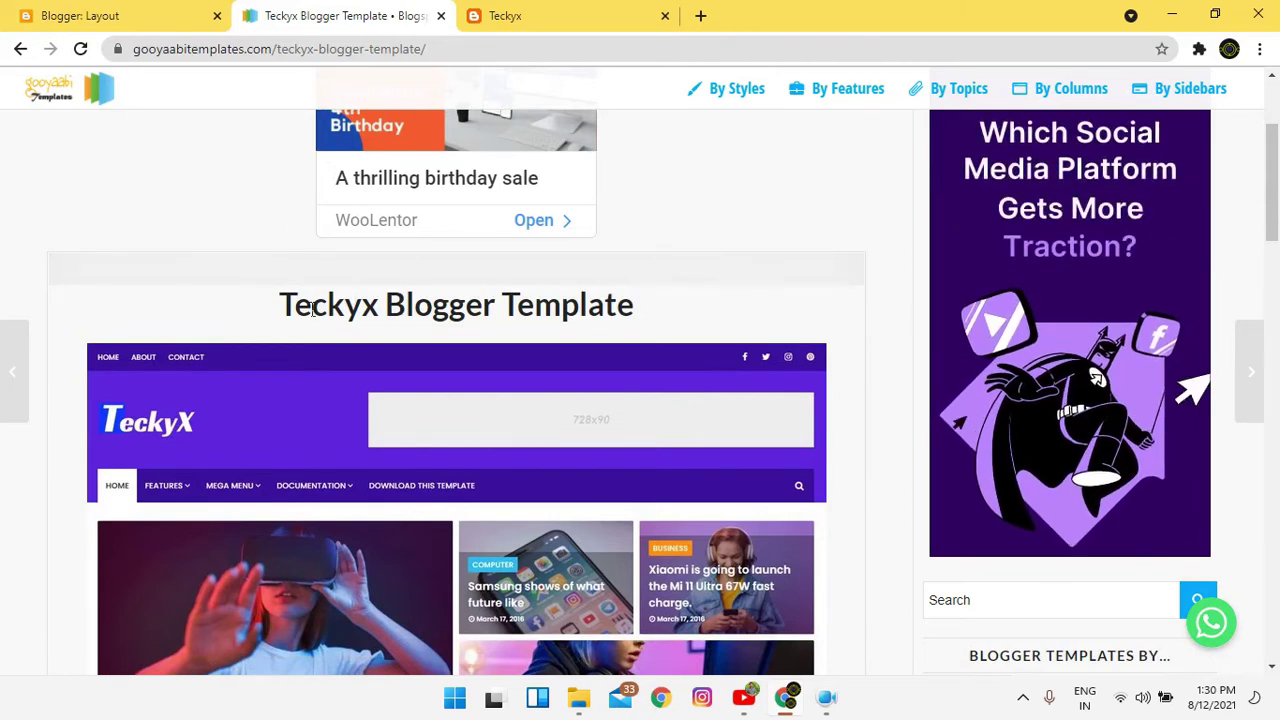
# Examine the Teckyx template's page and scroll through its live demo from header to footer.
pyautogui.moveTo(280, 305); pyautogui.dragTo(347, 307)
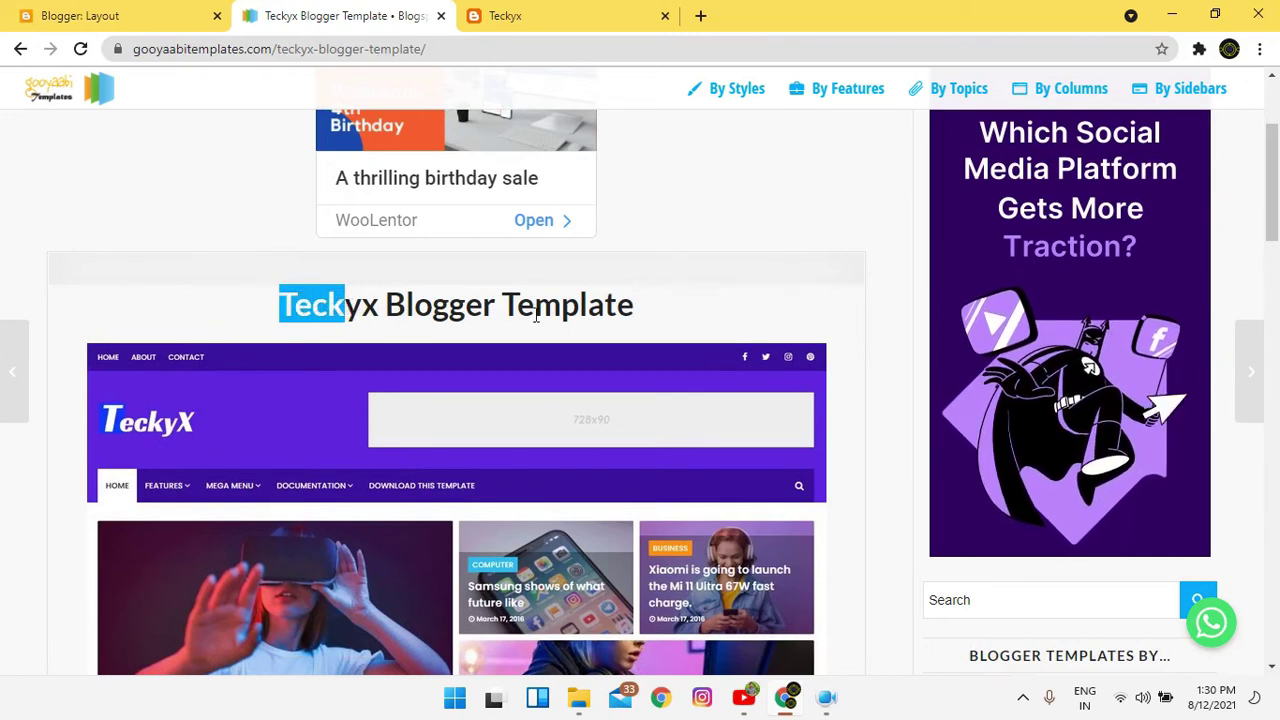
pyautogui.scroll(-2, 527, 316)
pyautogui.hotkey('ctrl', 'Tab')
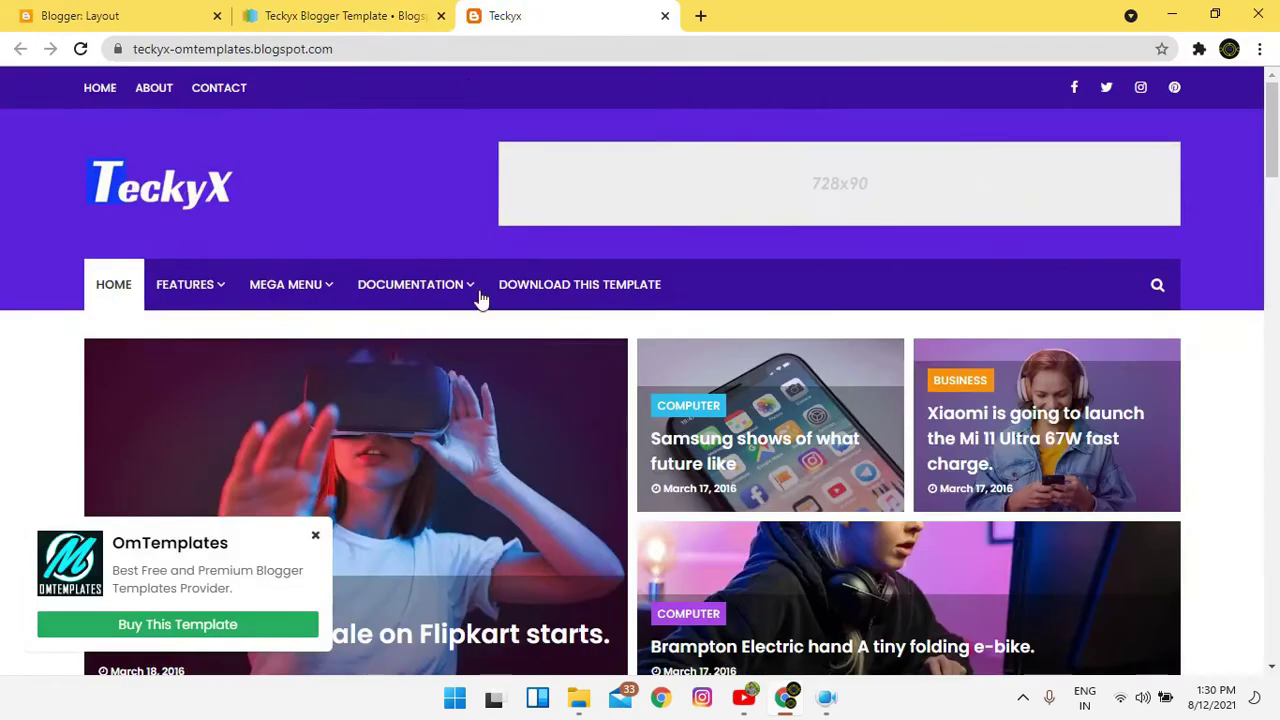
pyautogui.scroll(-7, 623, 457)
pyautogui.scroll(-10, 634, 459)
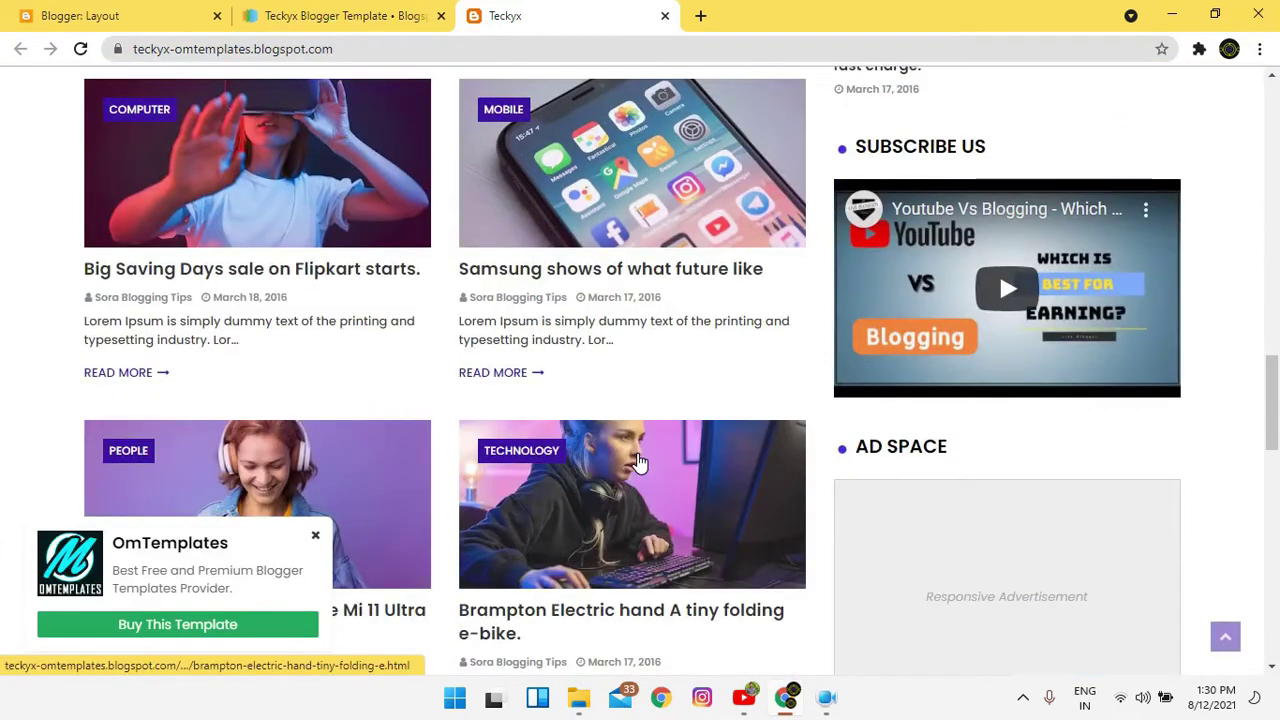
pyautogui.scroll(-10, 640, 460)
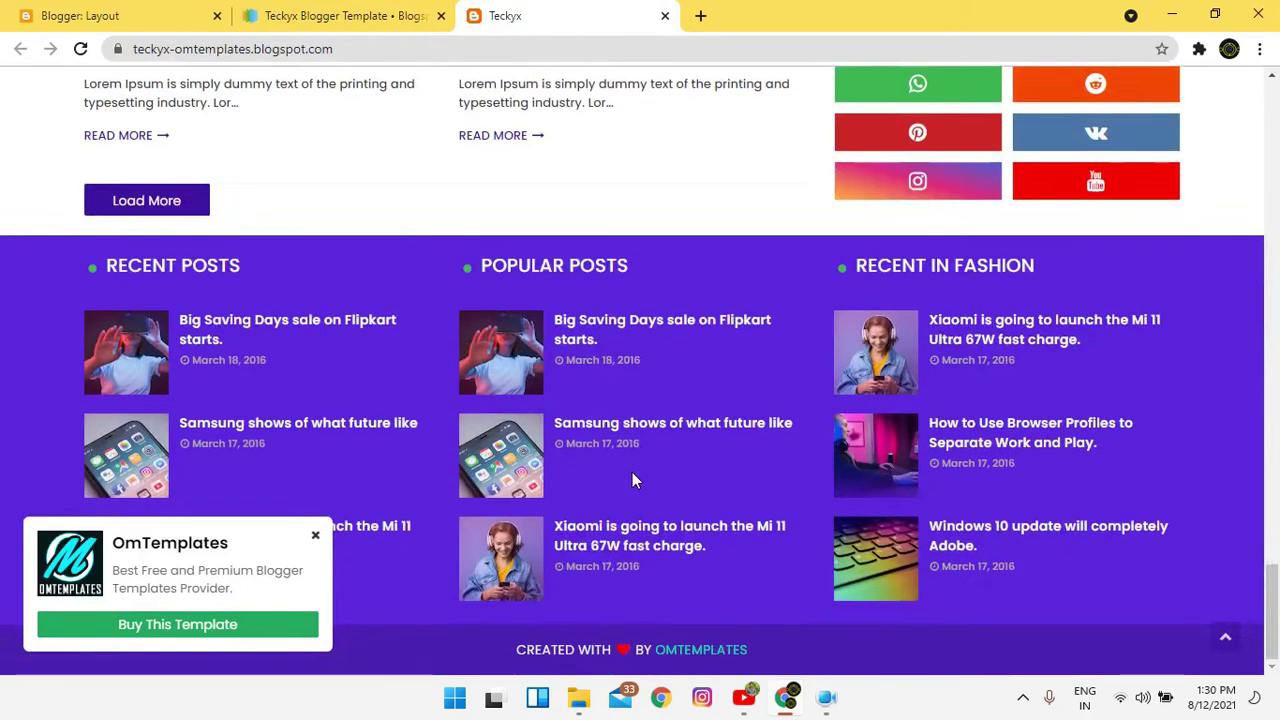
pyautogui.scroll(20, 640, 475)
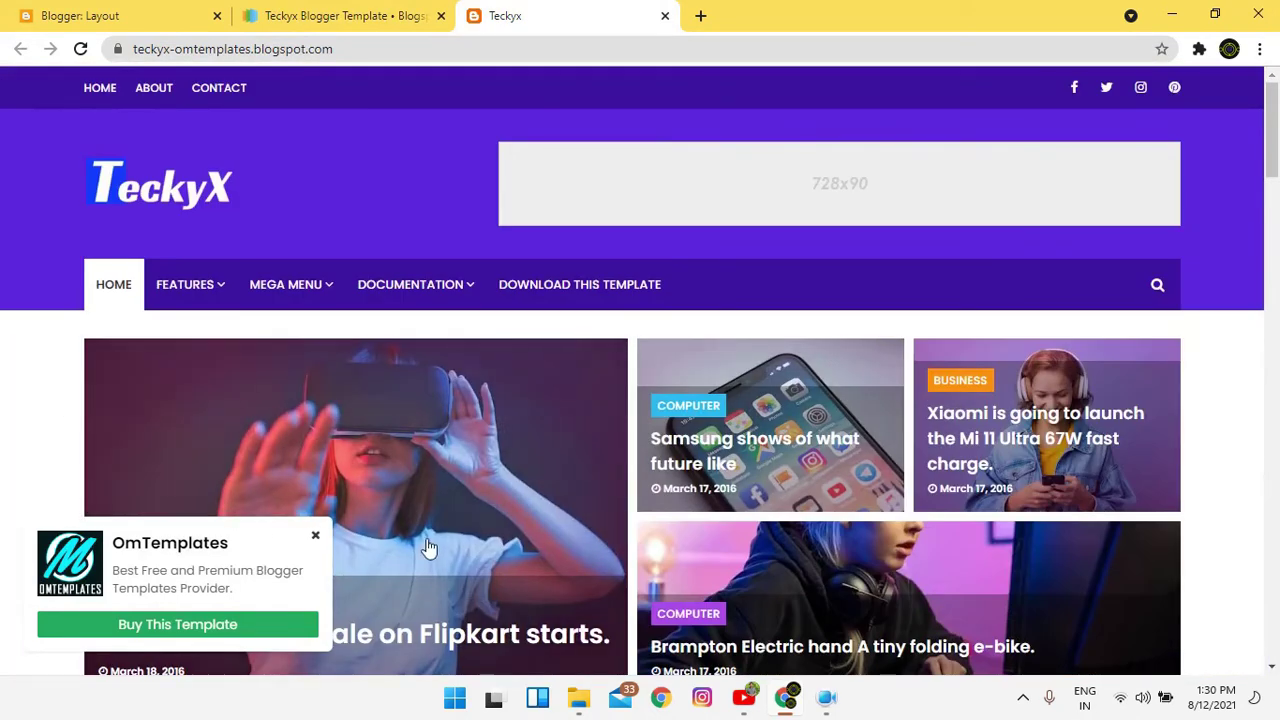
pyautogui.click(320, 12)
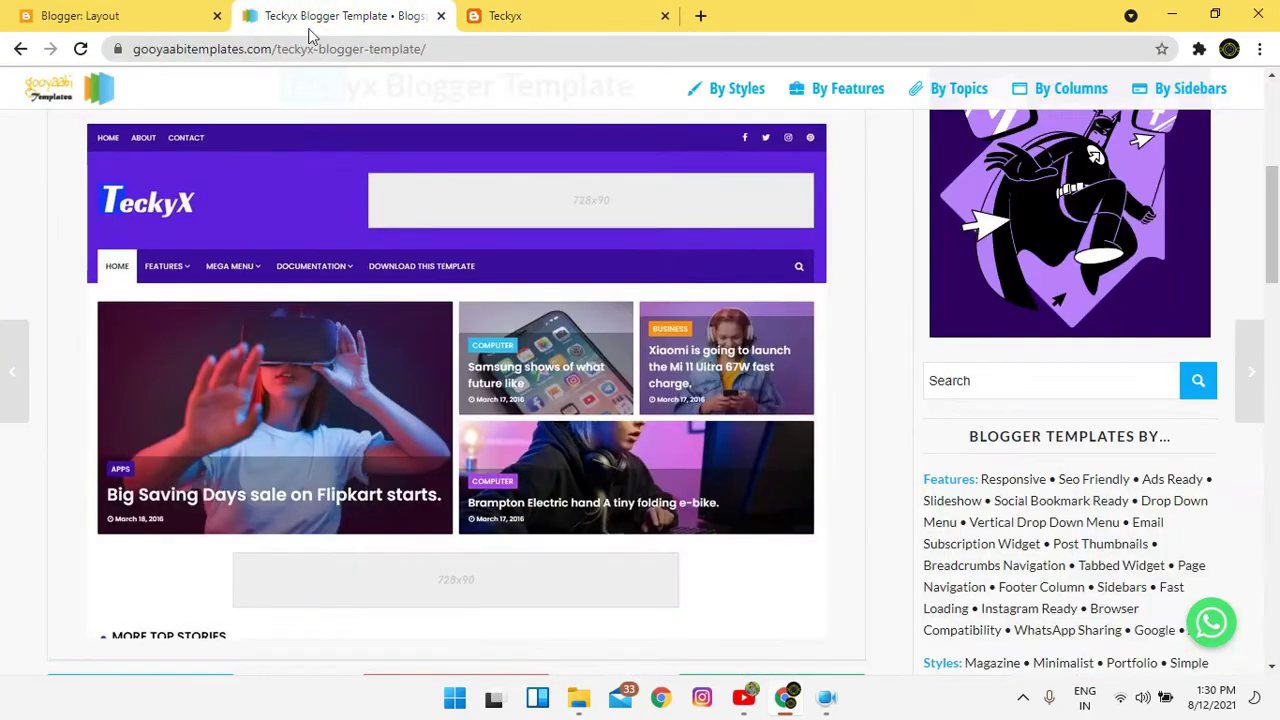
pyautogui.scroll(5, 1034, 422)
pyautogui.scroll(-5, 1040, 400)
pyautogui.scroll(-4, 1034, 357)
pyautogui.scroll(4, 1030, 357)
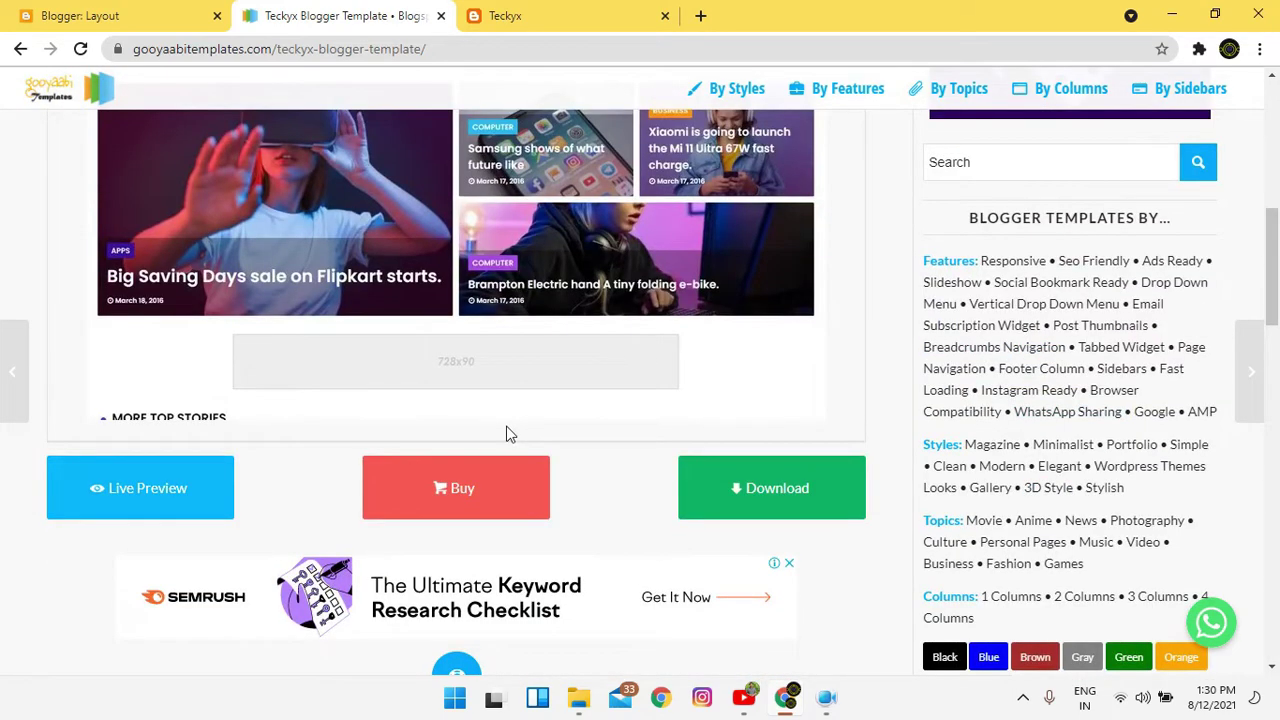
# Download the free version of the Teckyx template as a zip and close the live demo tab.
pyautogui.middleClick(505, 470)
pyautogui.scroll(-2, 505, 470)
pyautogui.click(763, 291)
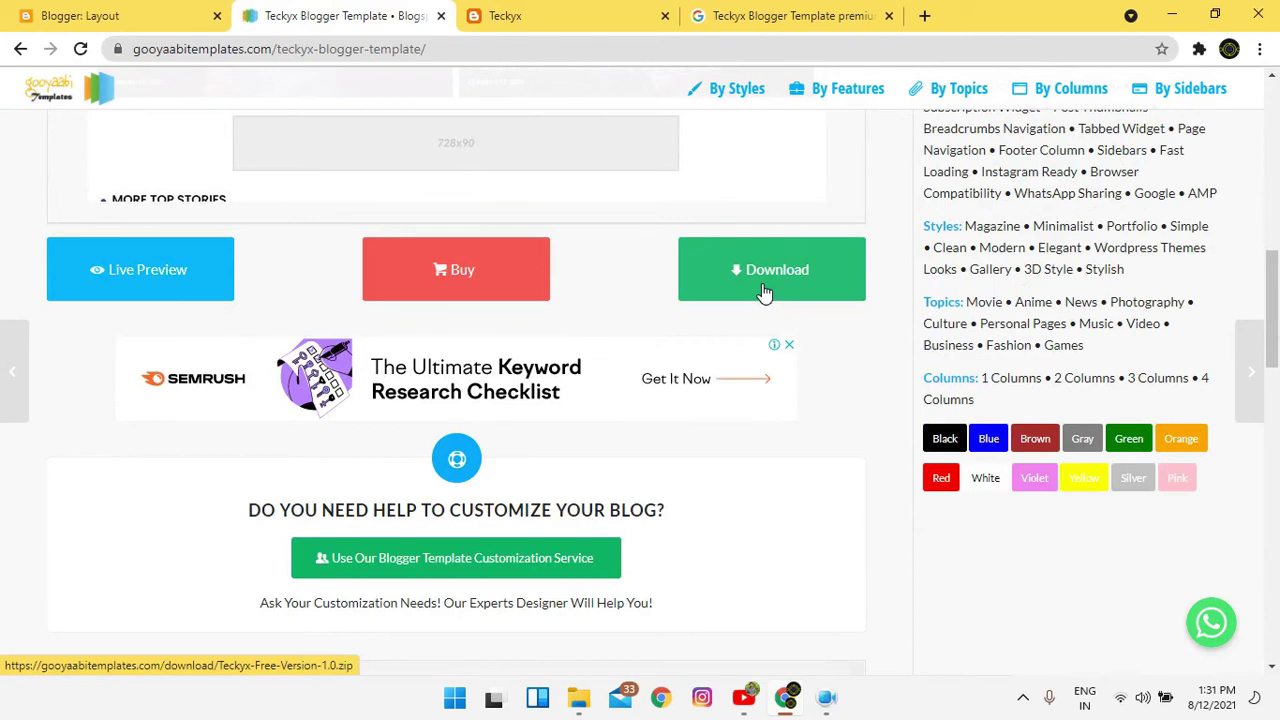
pyautogui.click(665, 16)
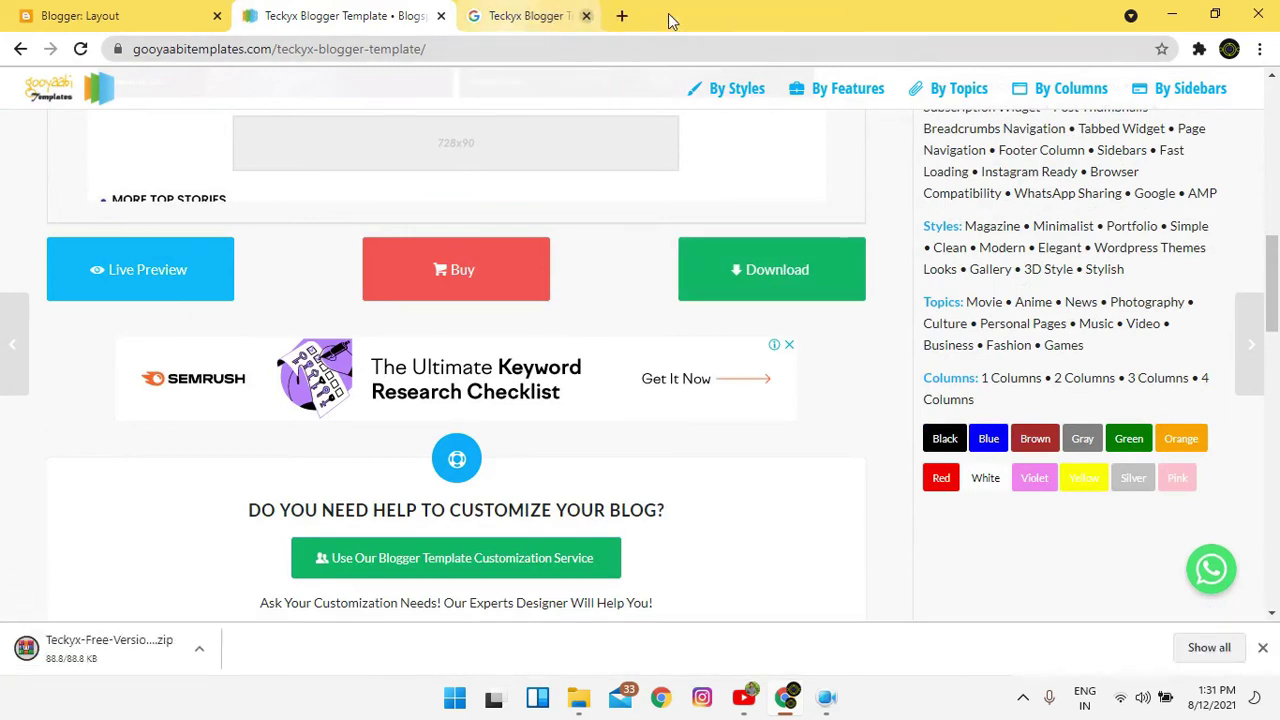
# Show the downloaded Teckyx-Free-Version-1.0 zip in its folder and extract all its files.
pyautogui.click(199, 648)
pyautogui.click(240, 588)
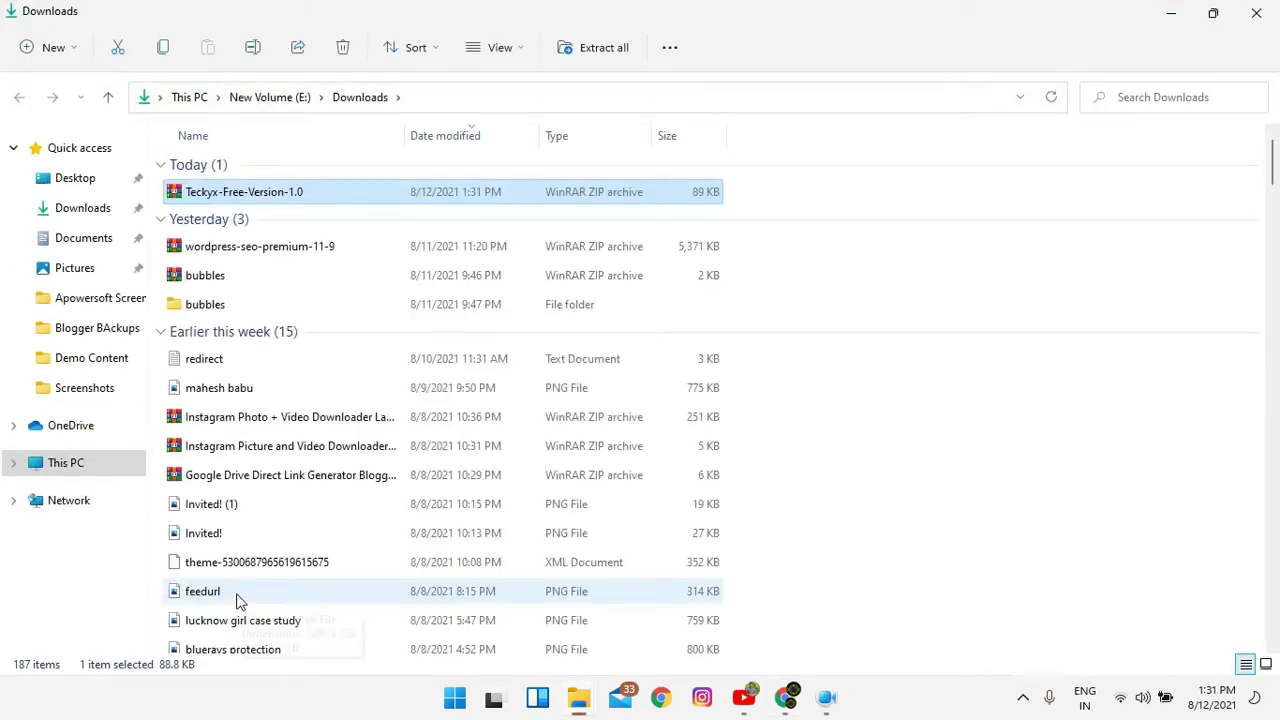
pyautogui.rightClick(190, 198)
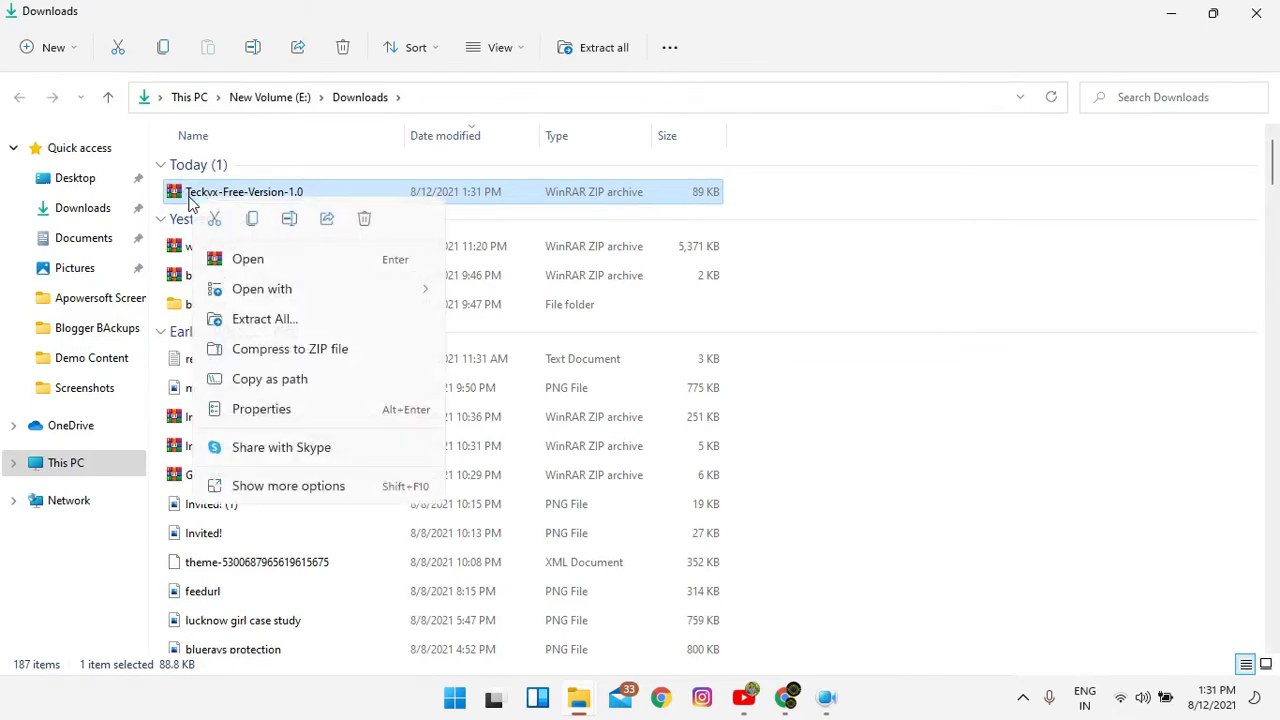
pyautogui.click(268, 322)
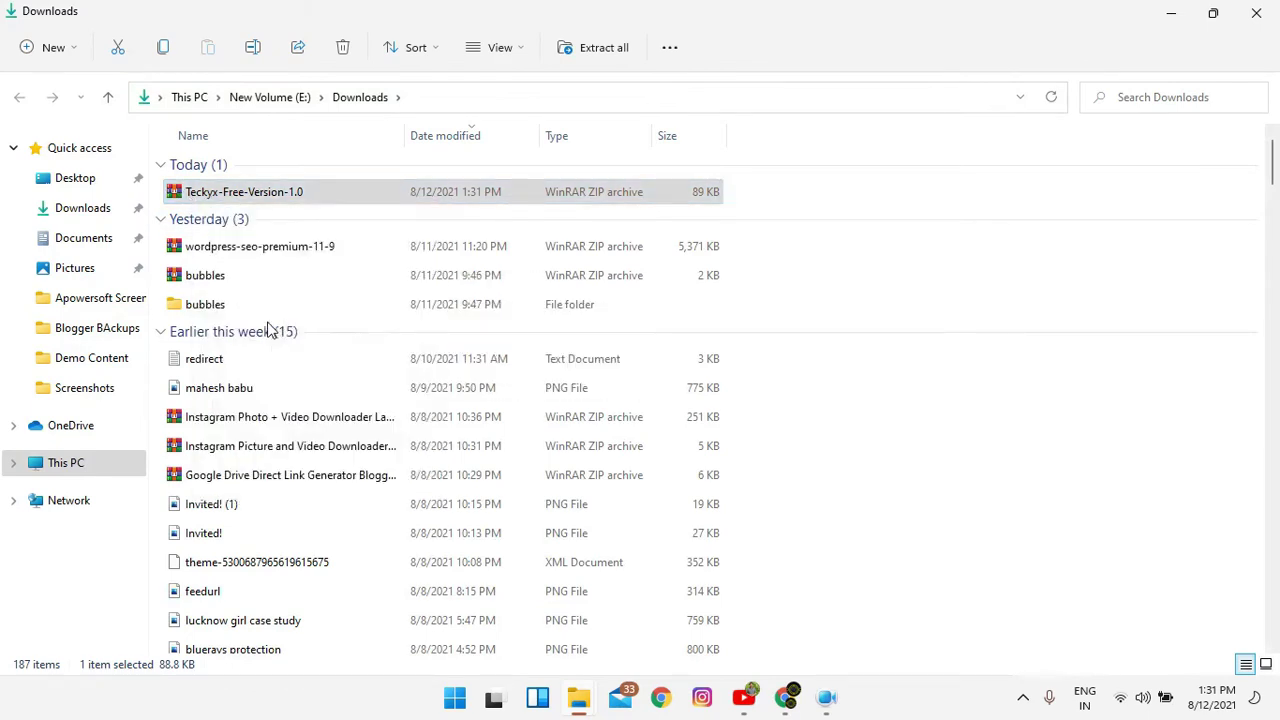
pyautogui.press('Return')
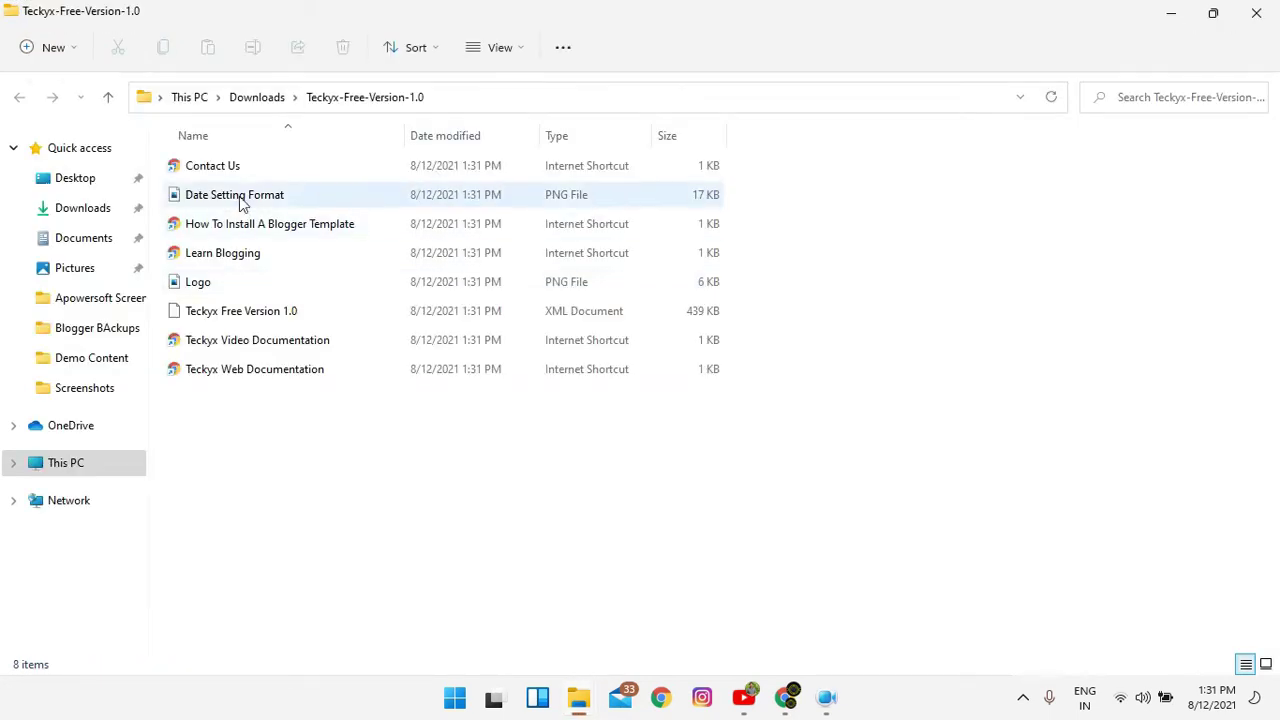
# Open the Teckyx Free Version 1.0 XML file in Notepad and make Notepad the default app for XML files.
pyautogui.click(210, 318)
pyautogui.rightClick(213, 318)
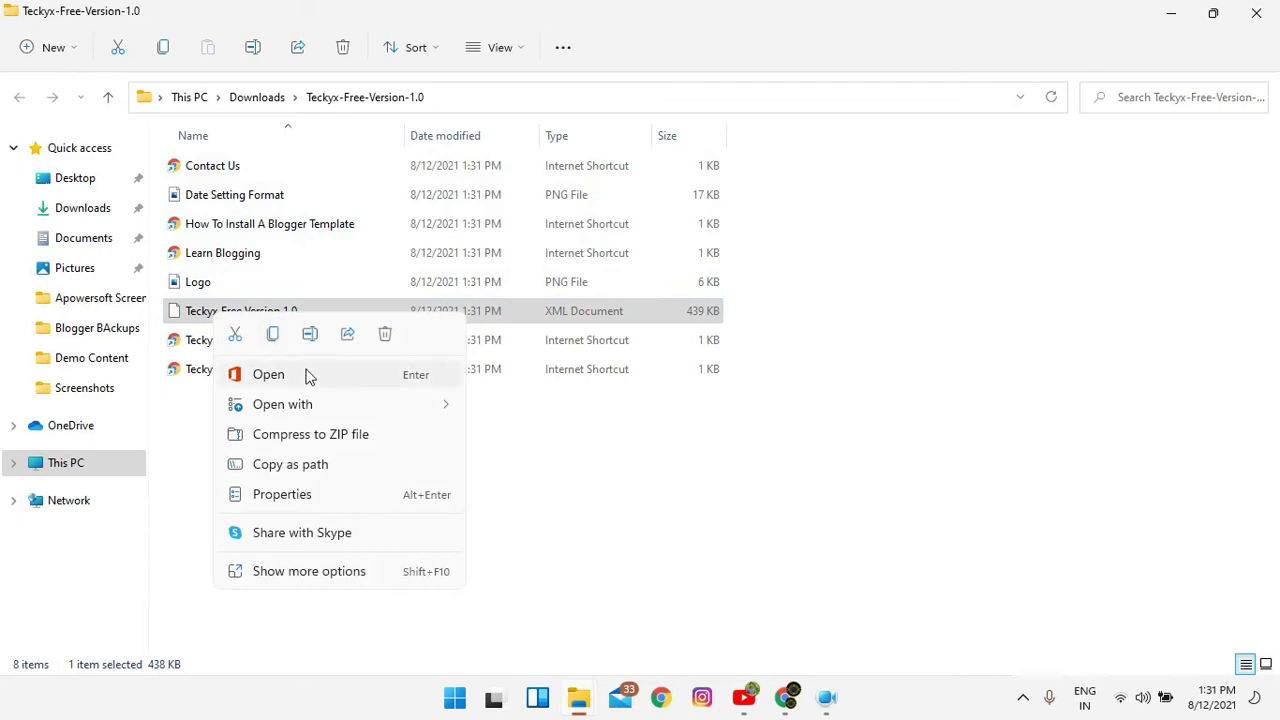
pyautogui.moveTo(303, 406)
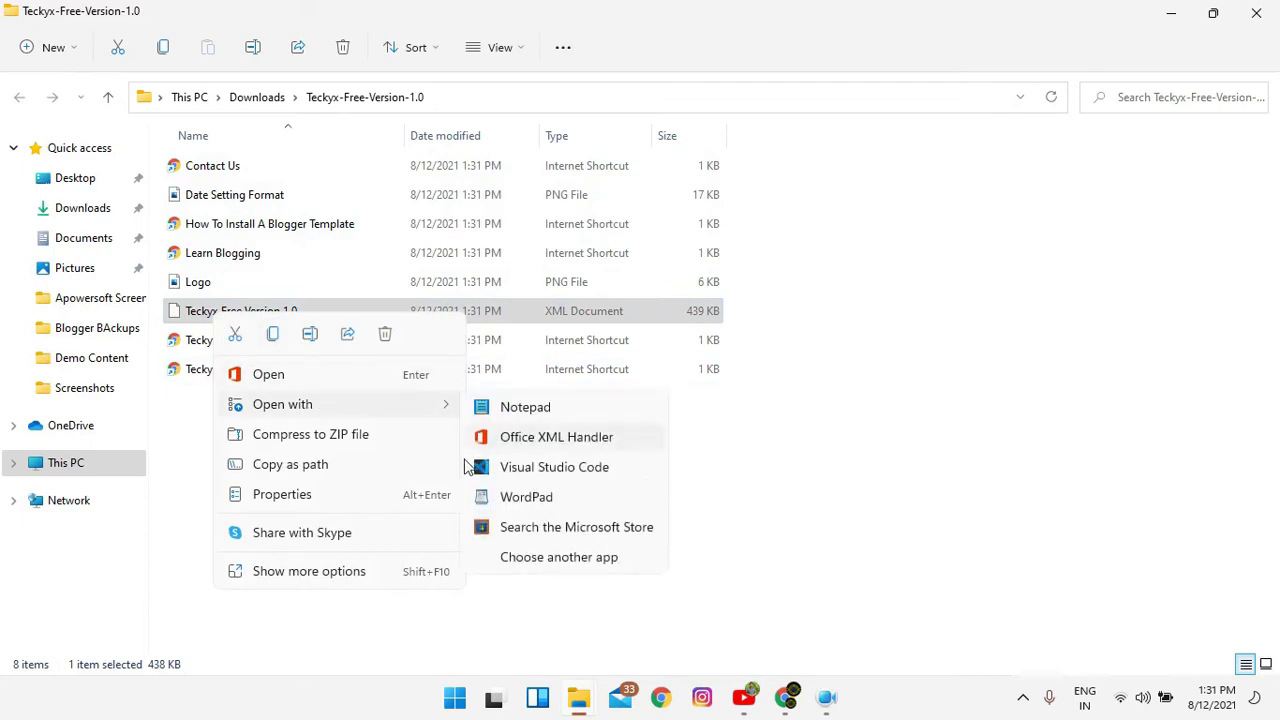
pyautogui.click(601, 558)
pyautogui.click(517, 392)
pyautogui.click(485, 579)
pyautogui.click(628, 627)
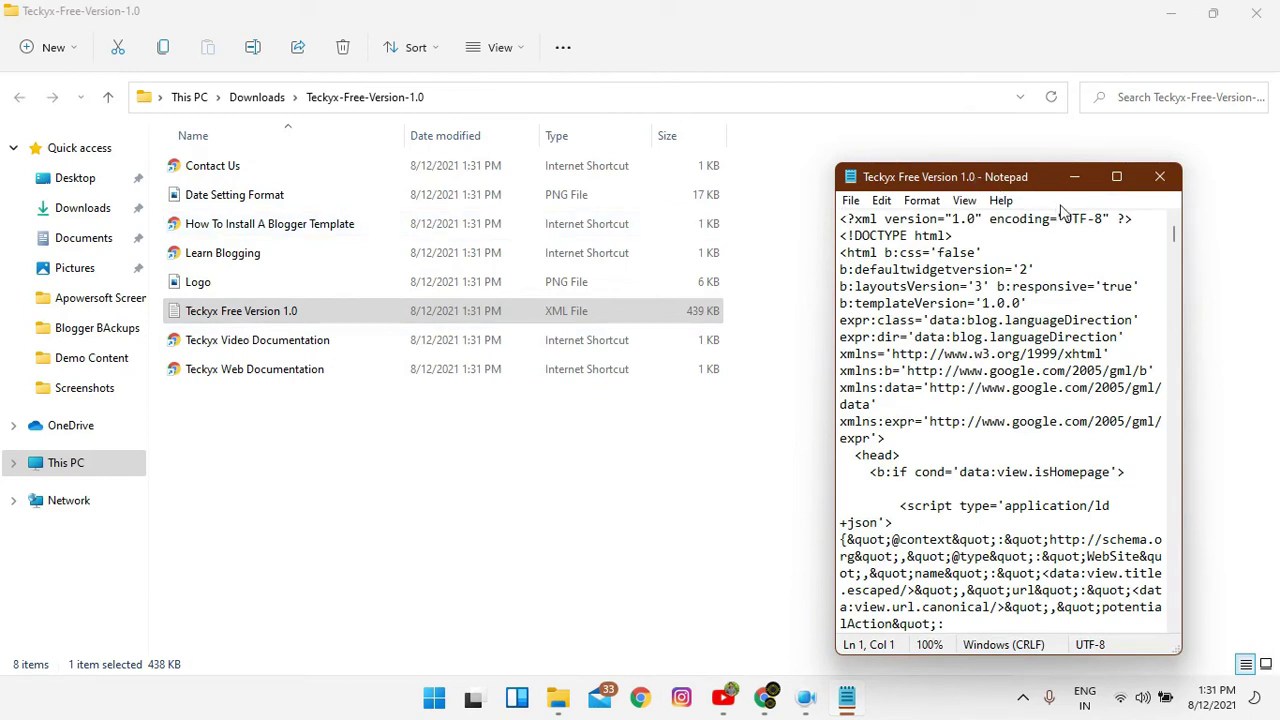
# Maximize the Notepad window and copy the entire template code.
pyautogui.click(1117, 177)
pyautogui.click(295, 272)
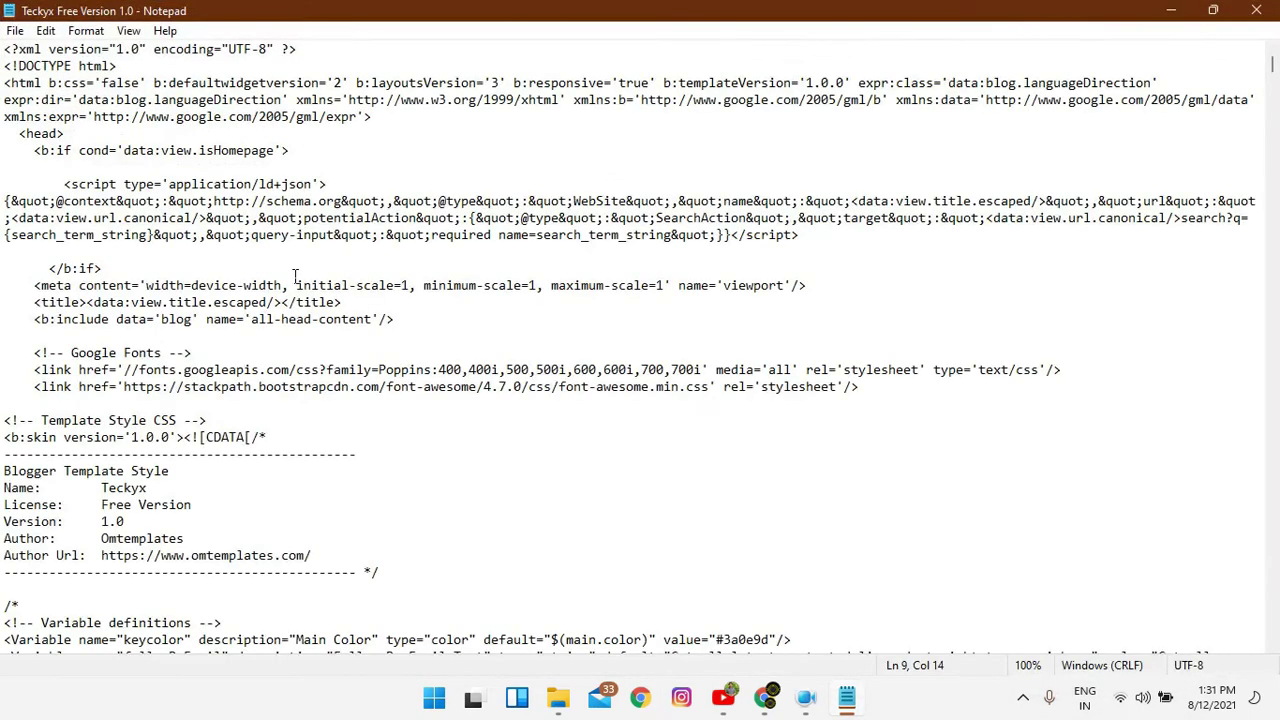
pyautogui.hotkey('ctrl', 'a')
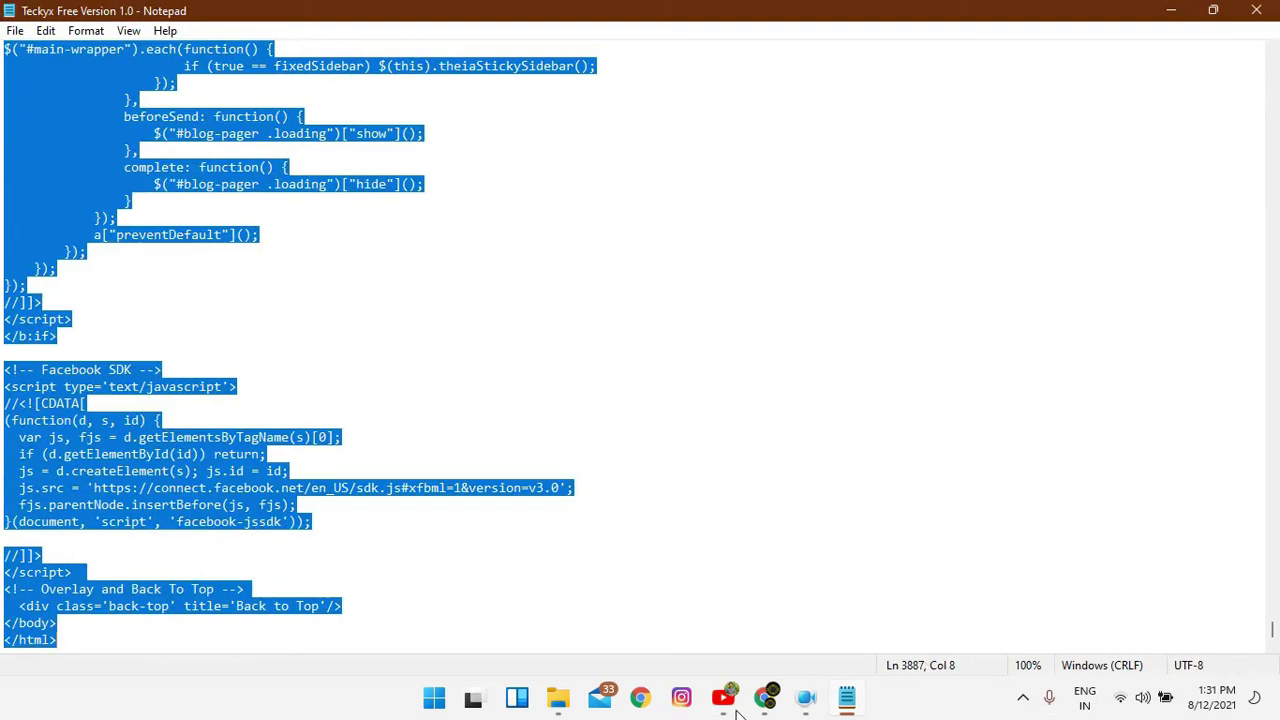
# Switch to Blogger in Chrome and start a new blog titled Teckyx.
pyautogui.click(766, 698)
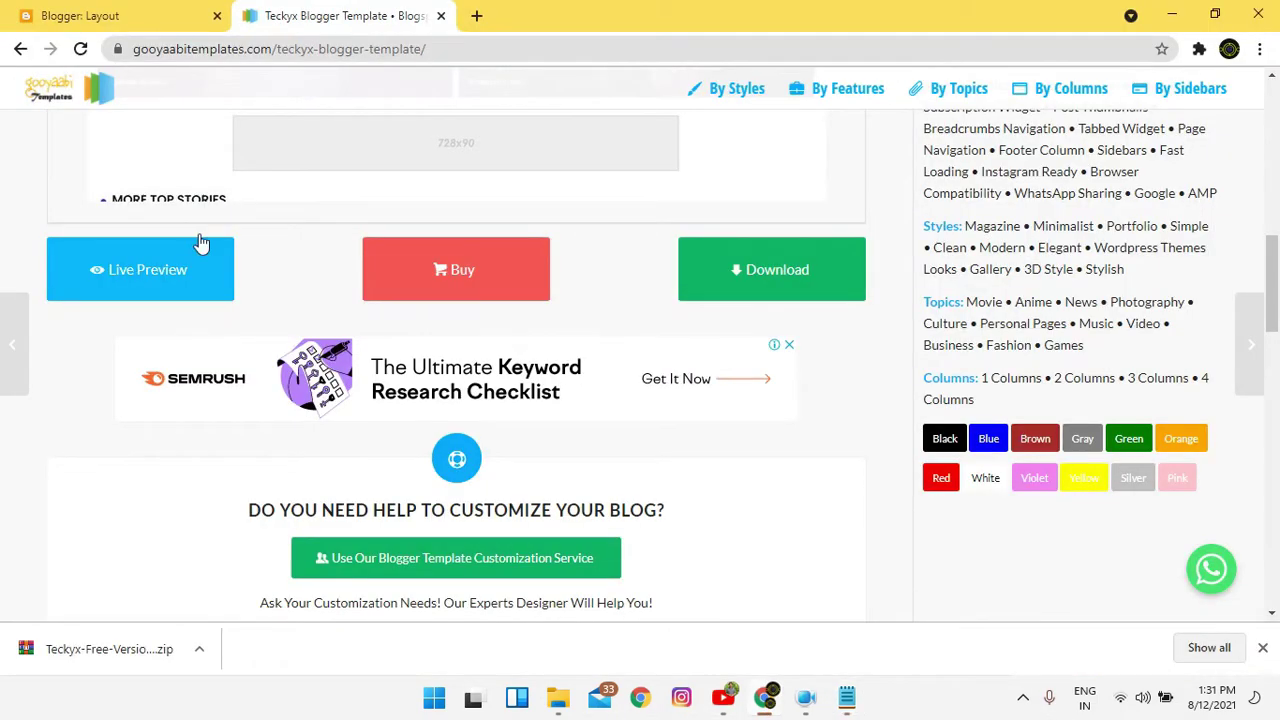
pyautogui.click(155, 12)
pyautogui.click(702, 430)
pyautogui.click(615, 321)
pyautogui.click(707, 497)
pyautogui.click(180, 172)
pyautogui.scroll(-5, 114, 380)
pyautogui.click(97, 476)
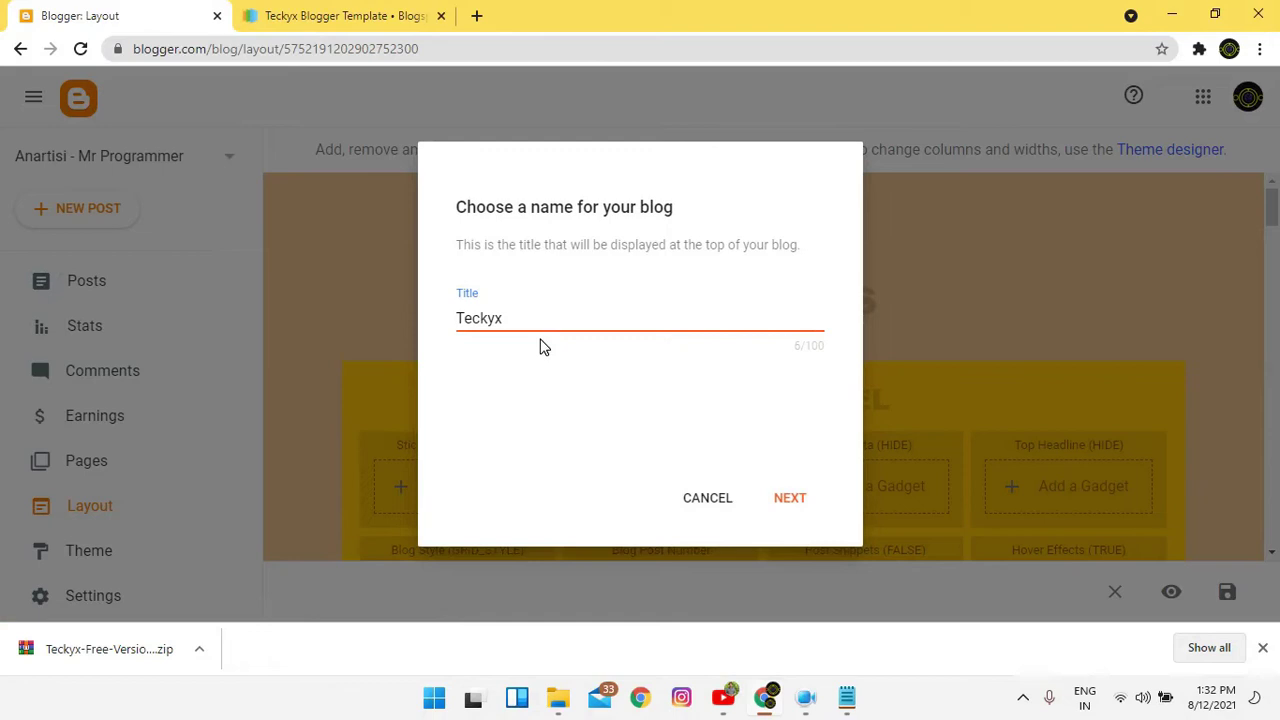
pyautogui.click(803, 502)
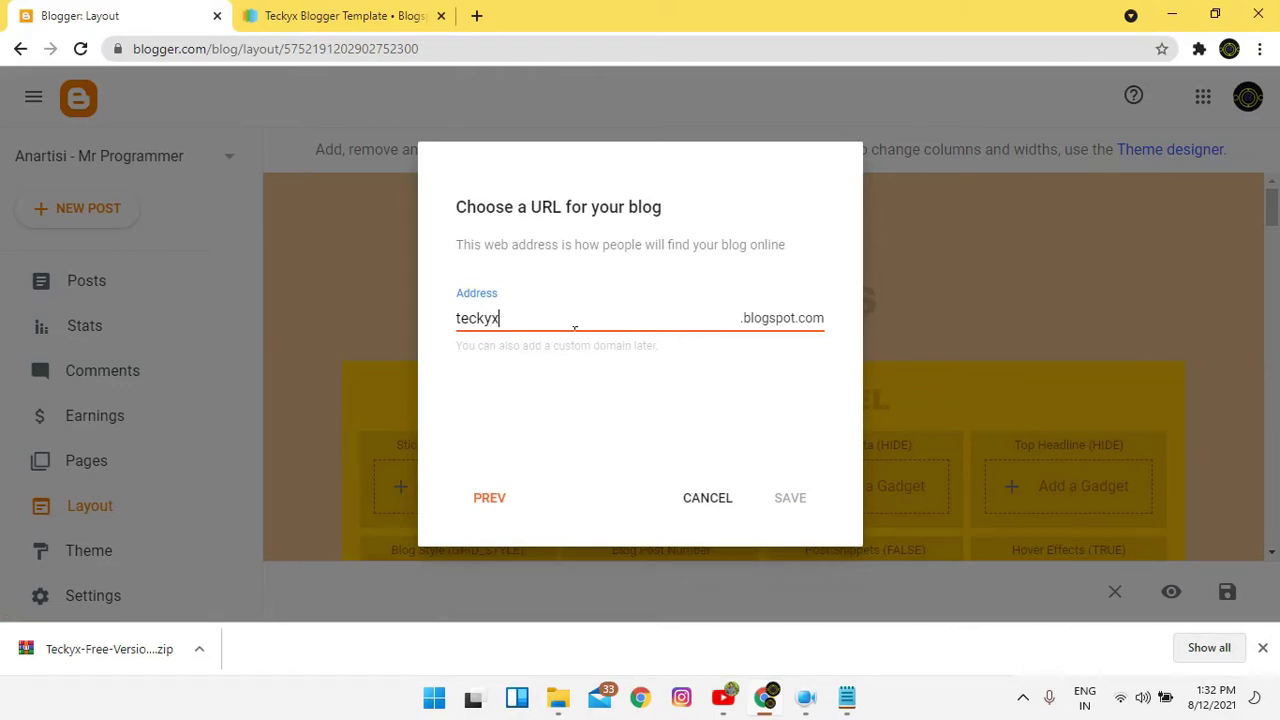
# Enter teckyx-my-programmer as the blog's address and try to save the new blog.
pyautogui.write('teckyx-my-programmer')
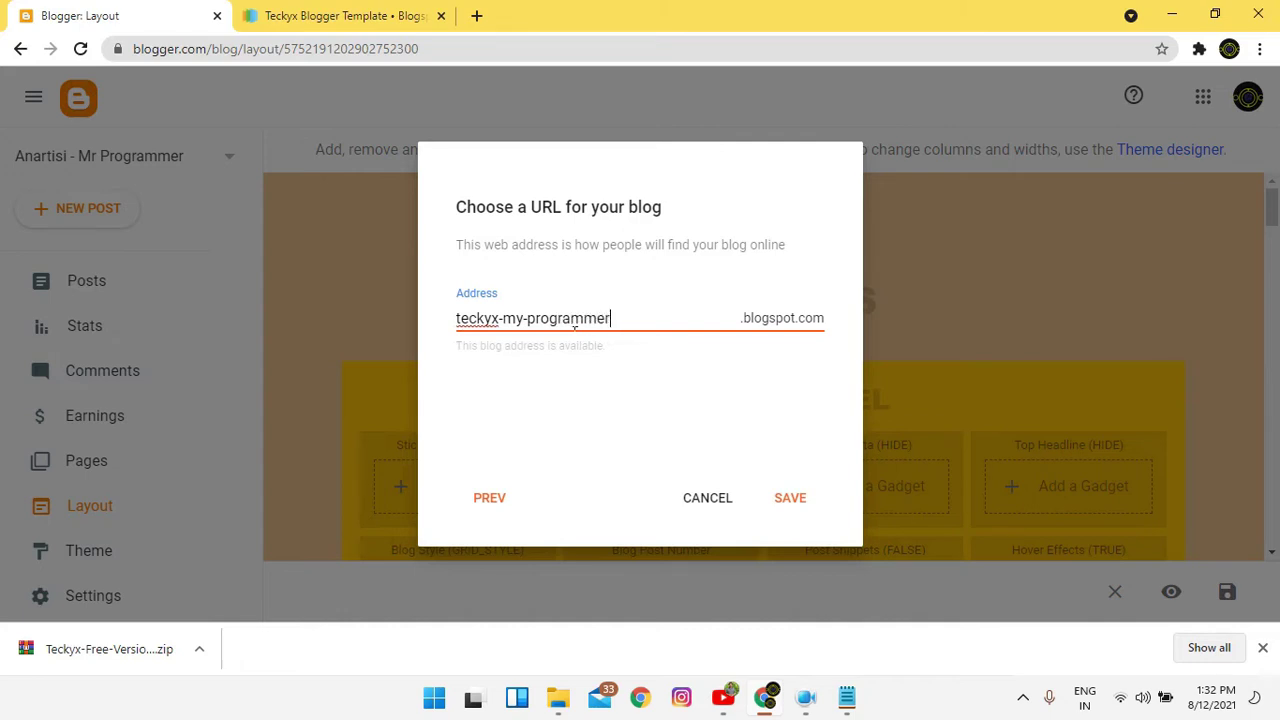
pyautogui.click(806, 501)
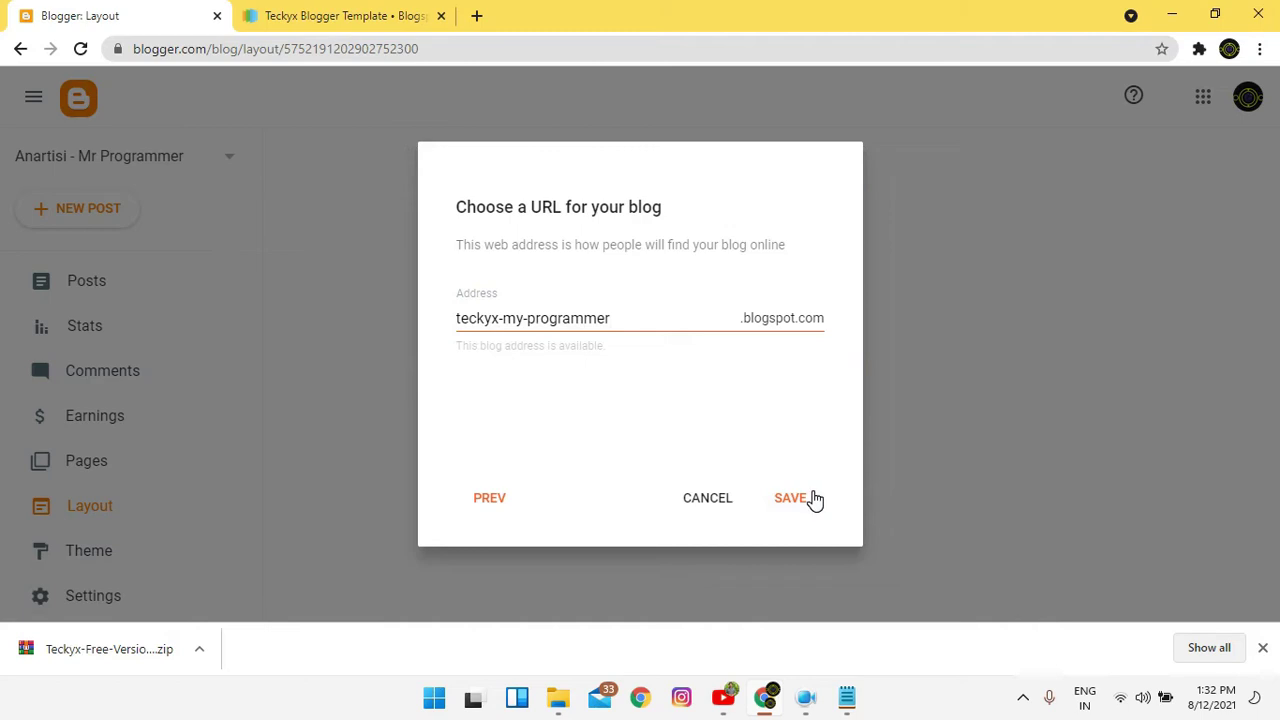
pyautogui.click(815, 499)
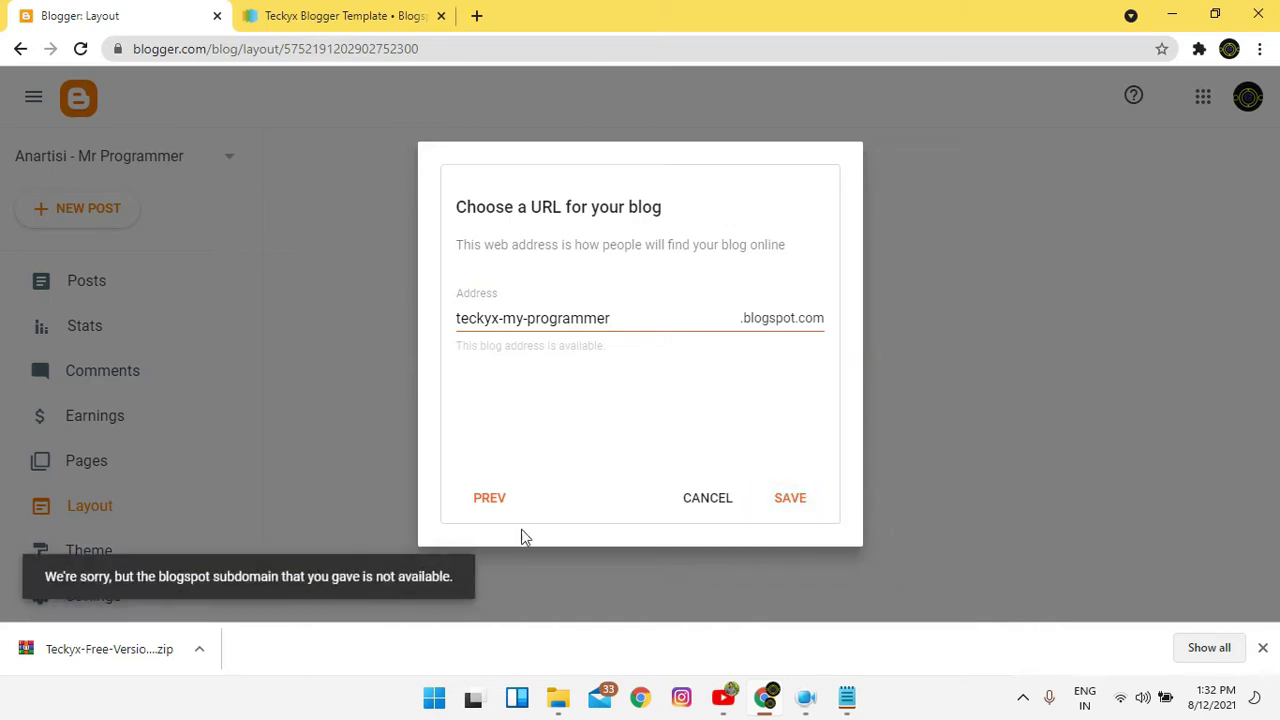
pyautogui.click(622, 312)
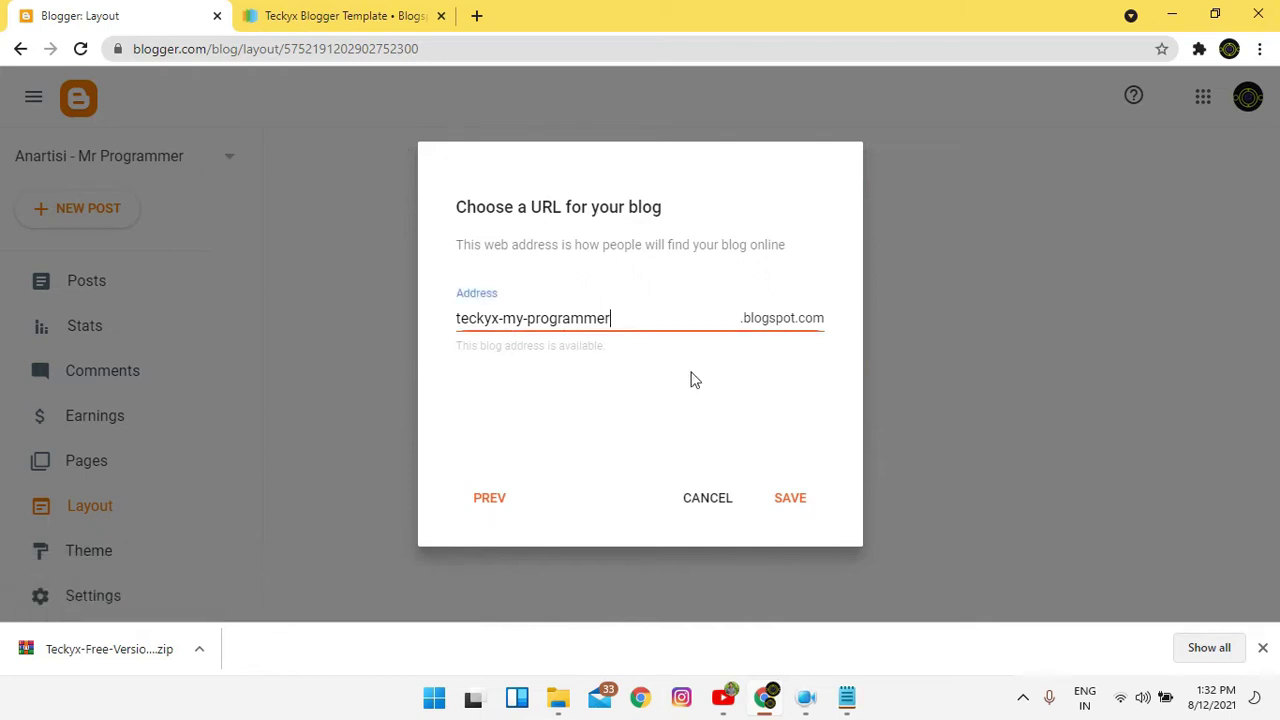
pyautogui.click(771, 506)
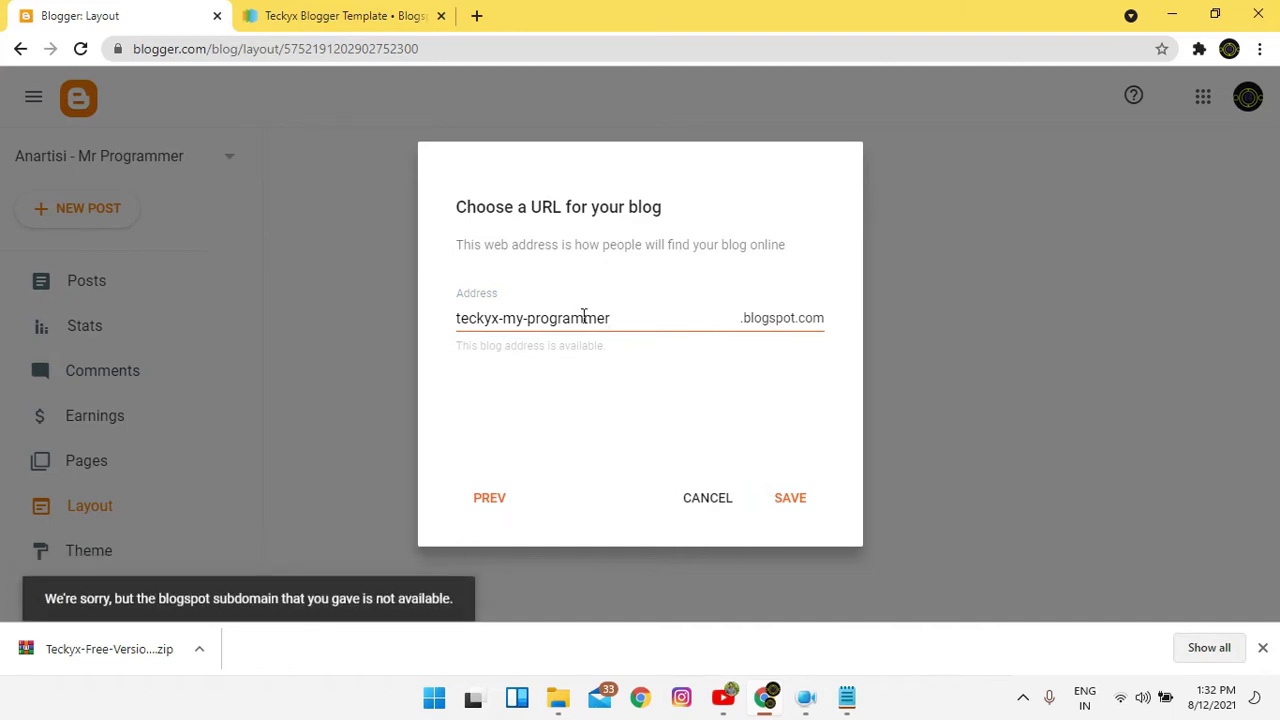
# Change the blog's address to teckyx-mr-programmer and save the new blog.
pyautogui.click(651, 332)
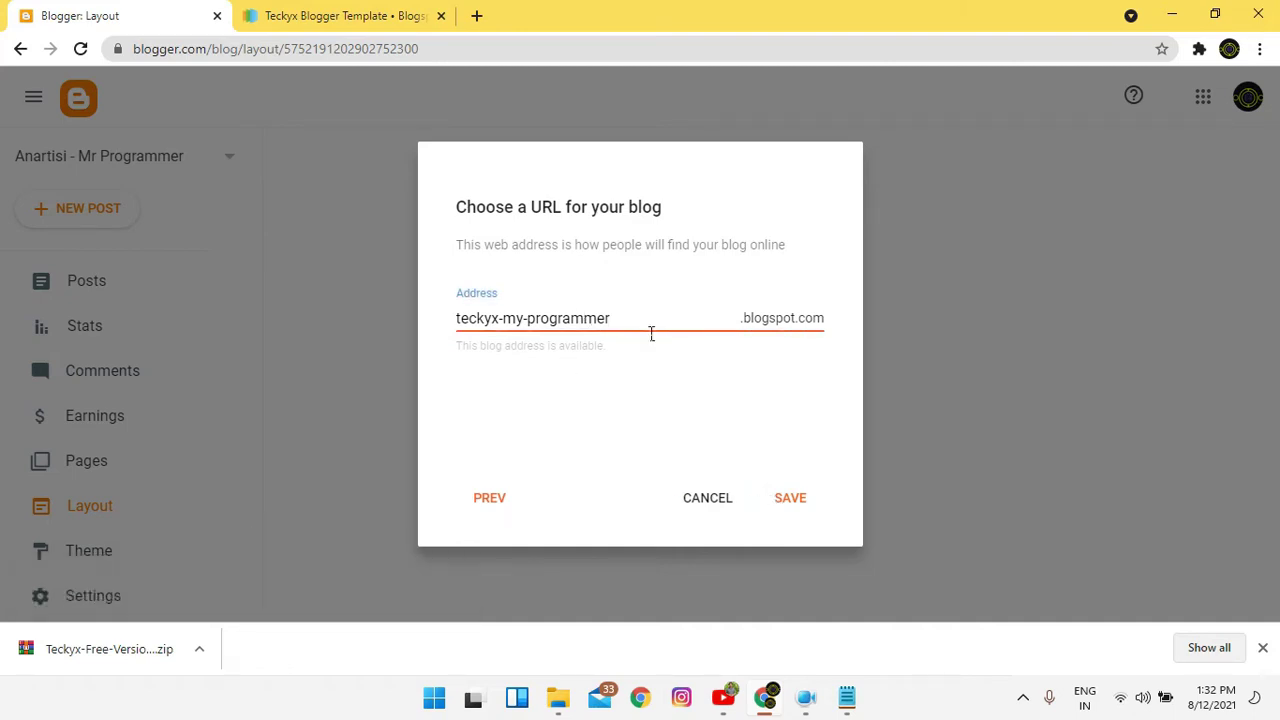
pyautogui.press('BackSpace')
pyautogui.write('r')
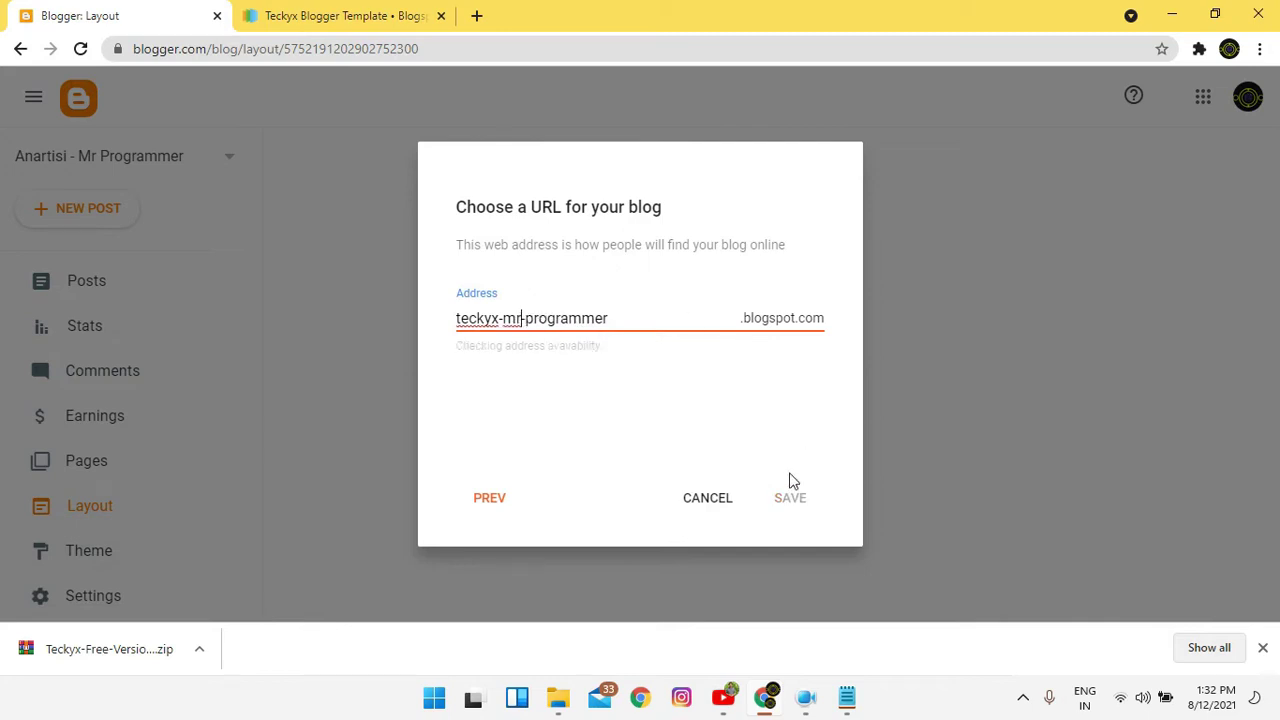
pyautogui.click(794, 497)
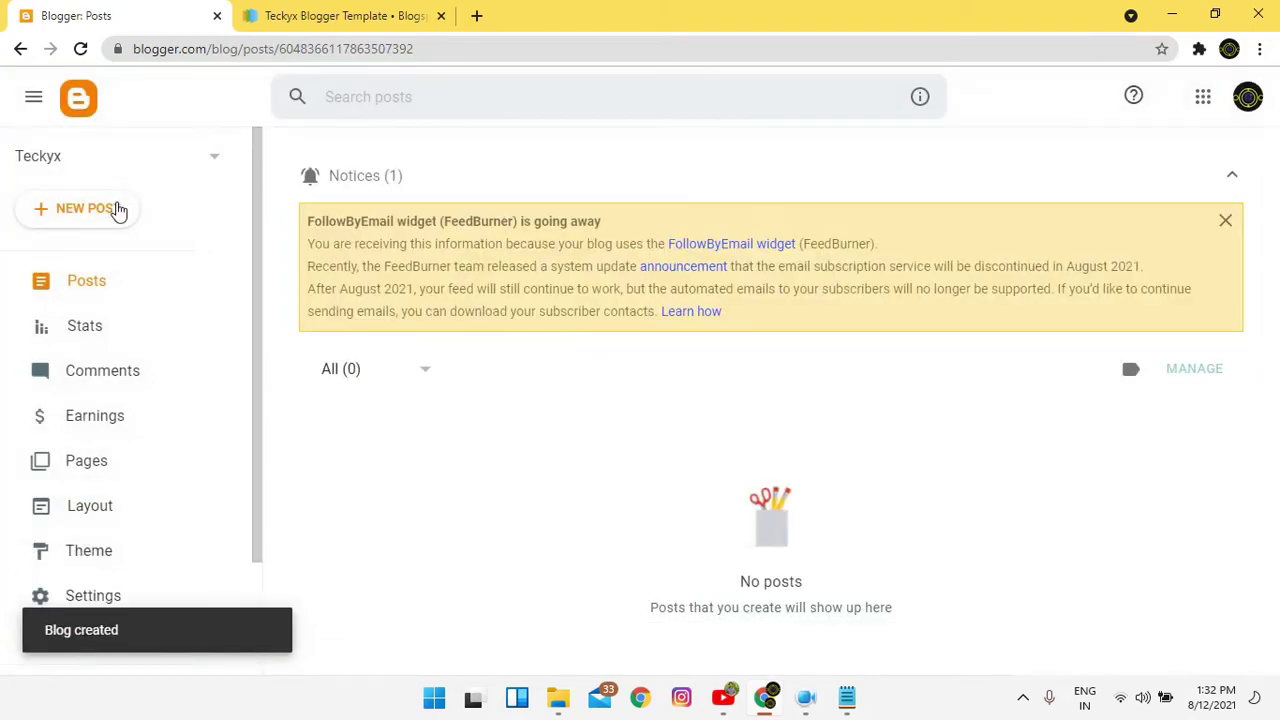
# Replace the Teckyx blog theme's entire HTML with the copied template code and save the theme.
pyautogui.click(113, 557)
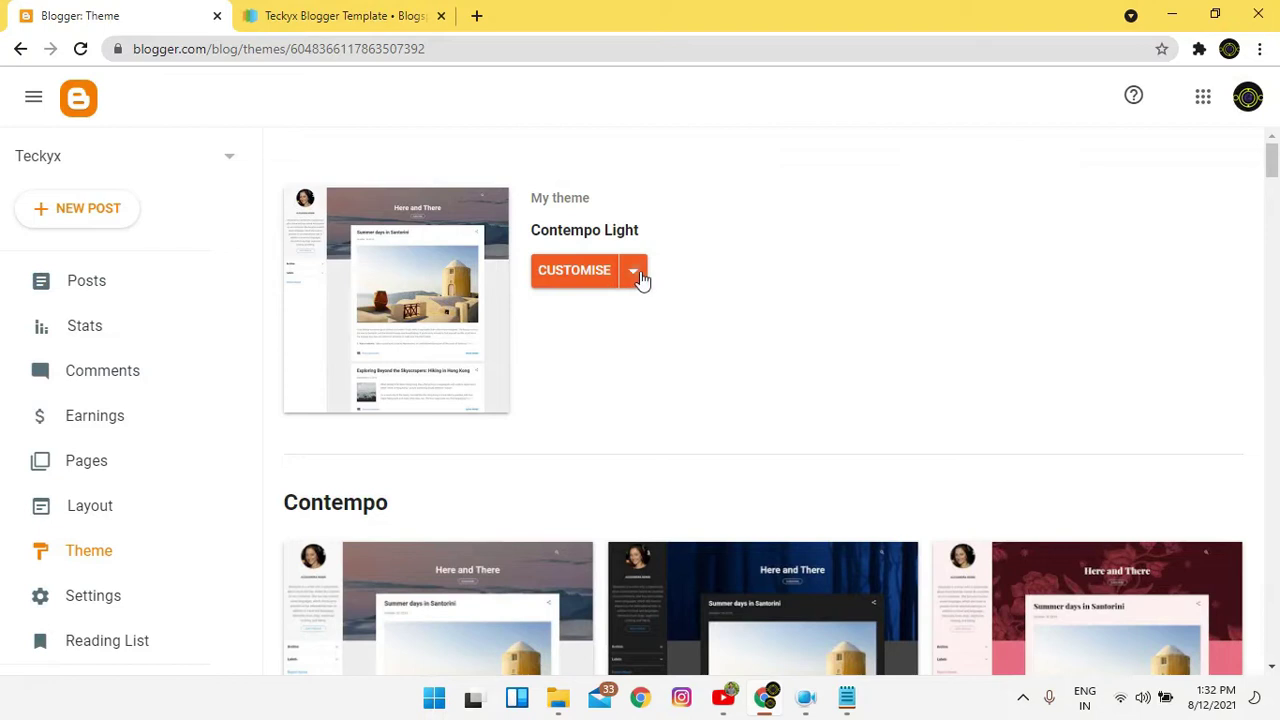
pyautogui.click(637, 276)
pyautogui.click(535, 438)
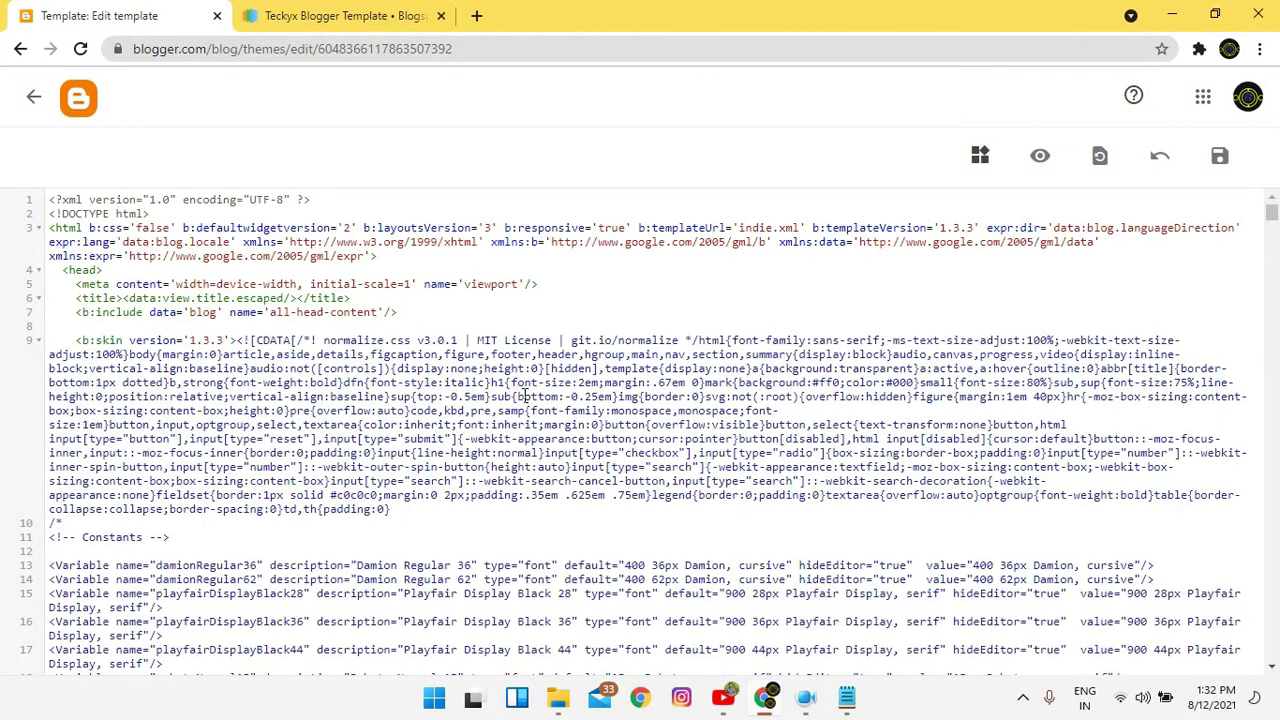
pyautogui.hotkey('ctrl', 'a')
pyautogui.press('Delete')
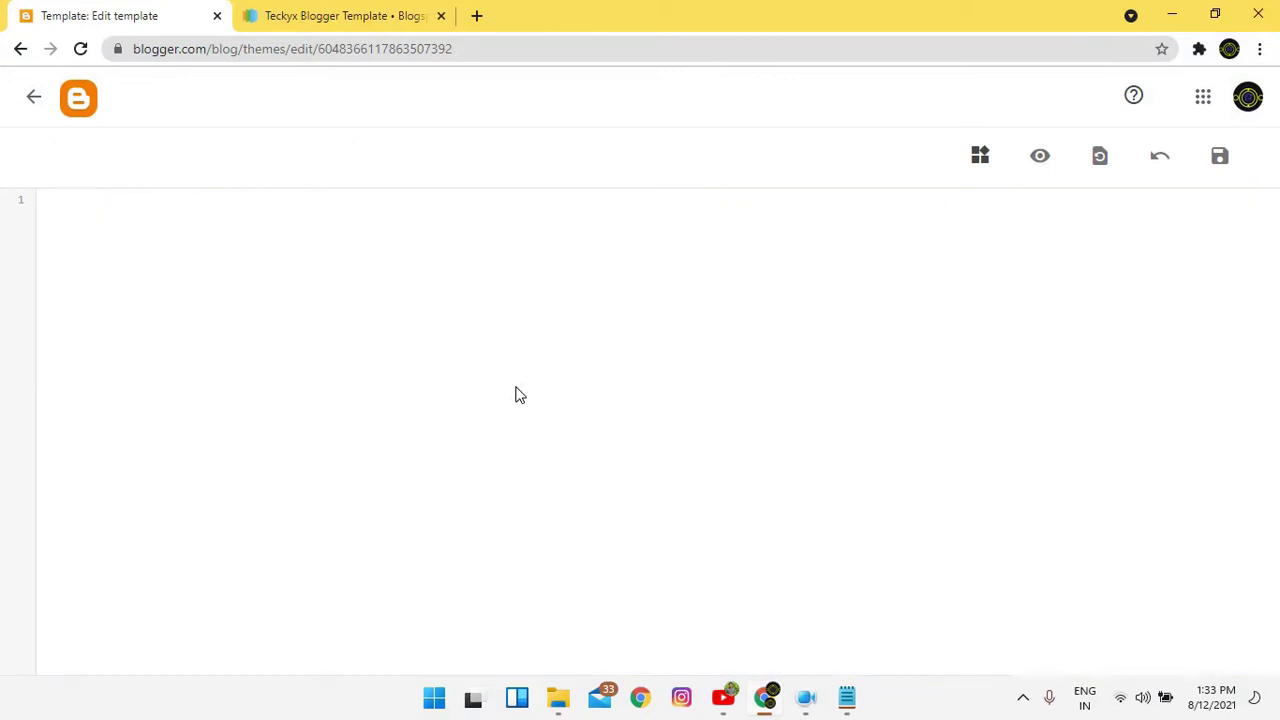
pyautogui.hotkey('ctrl', 'v')
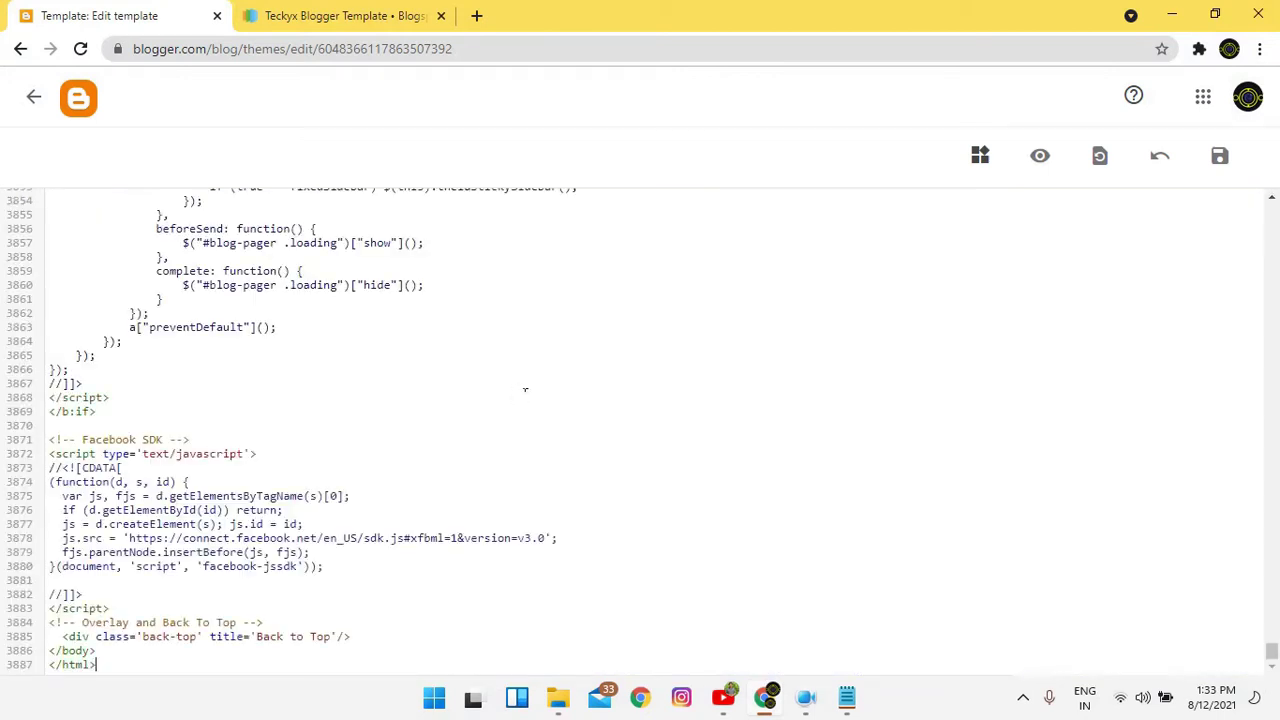
pyautogui.click(1219, 155)
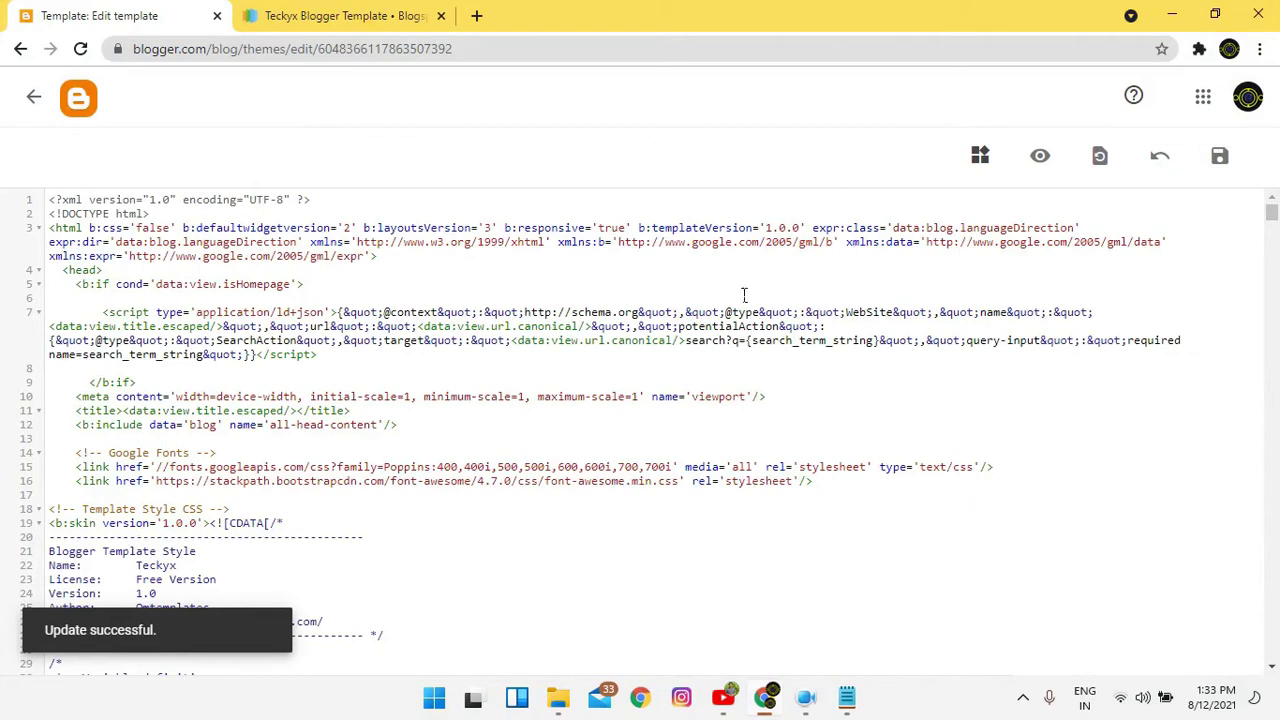
pyautogui.scroll(-2, 47, 539)
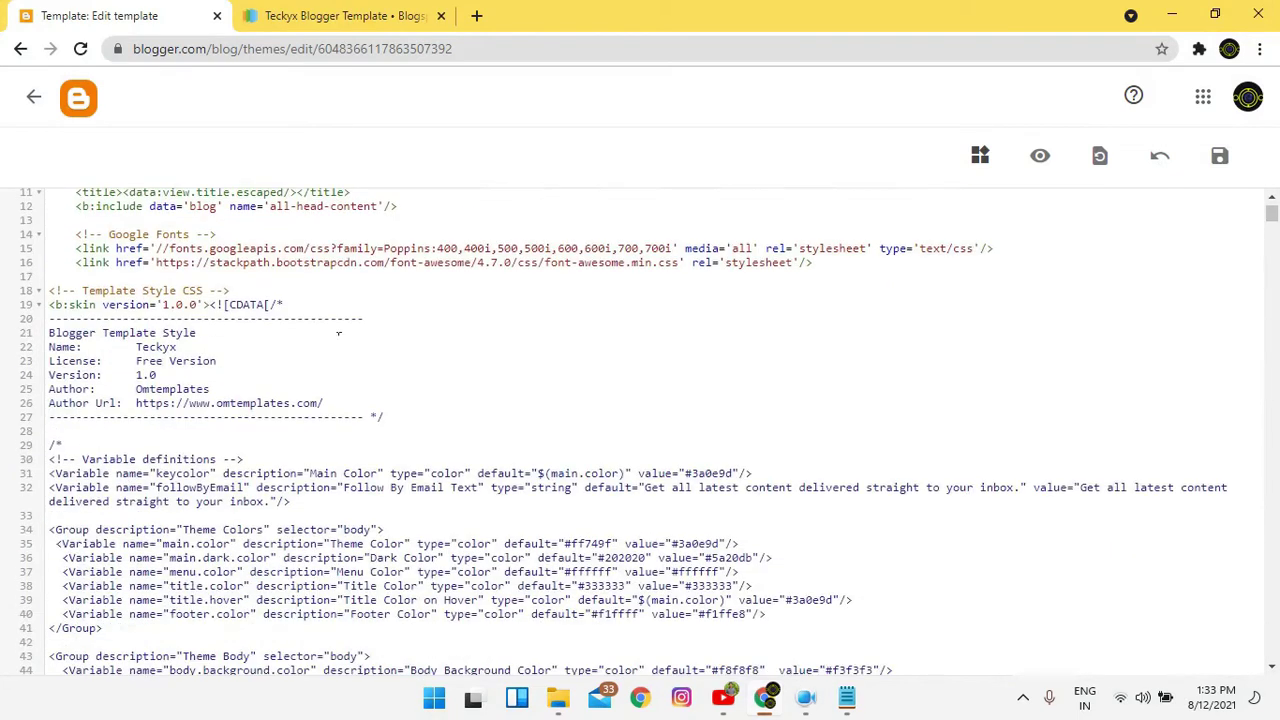
# Copy omtemplates.com from the Author Url line and delete the whole Blogger Template Style credit comment after the b:skin CDATA opening.
pyautogui.moveTo(304, 314)
pyautogui.mouseDown()
pyautogui.moveTo(427, 424)
pyautogui.moveTo(200, 333)
pyautogui.moveTo(279, 312)
pyautogui.mouseUp()
pyautogui.click(427, 424)
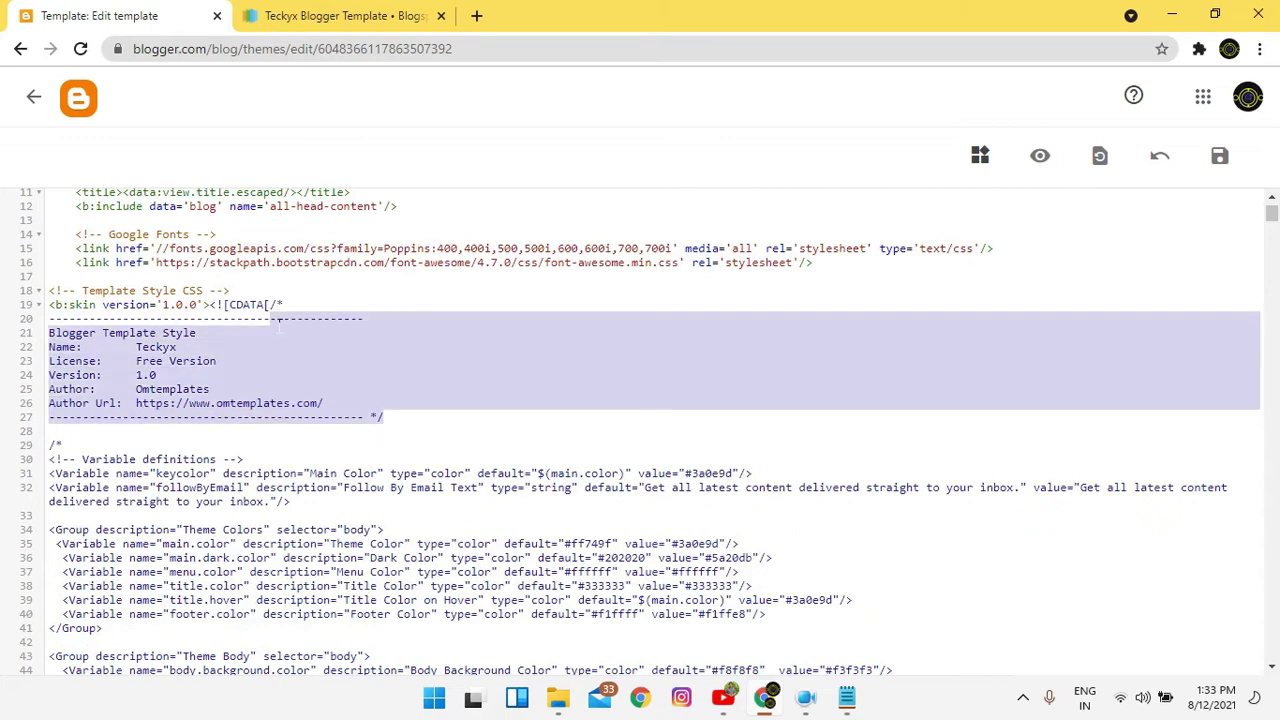
pyautogui.click(266, 417)
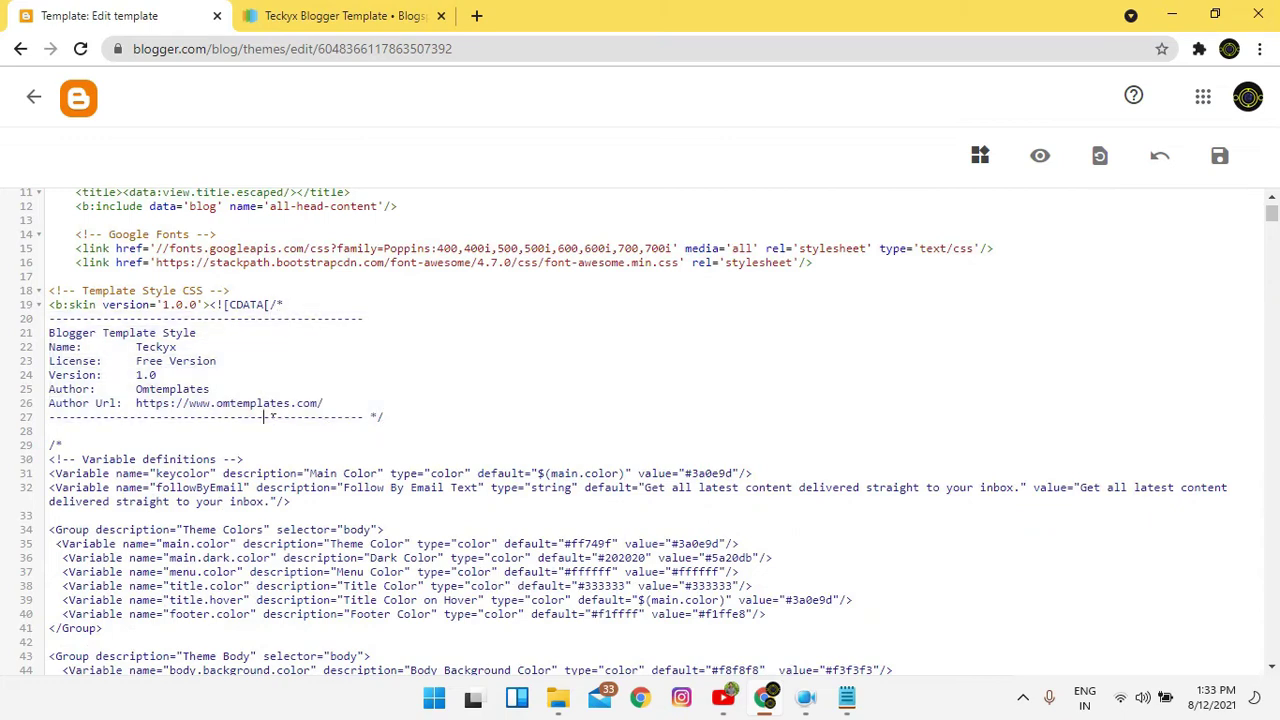
pyautogui.moveTo(216, 403); pyautogui.dragTo(331, 404)
pyautogui.hotkey('ctrl', 'c')
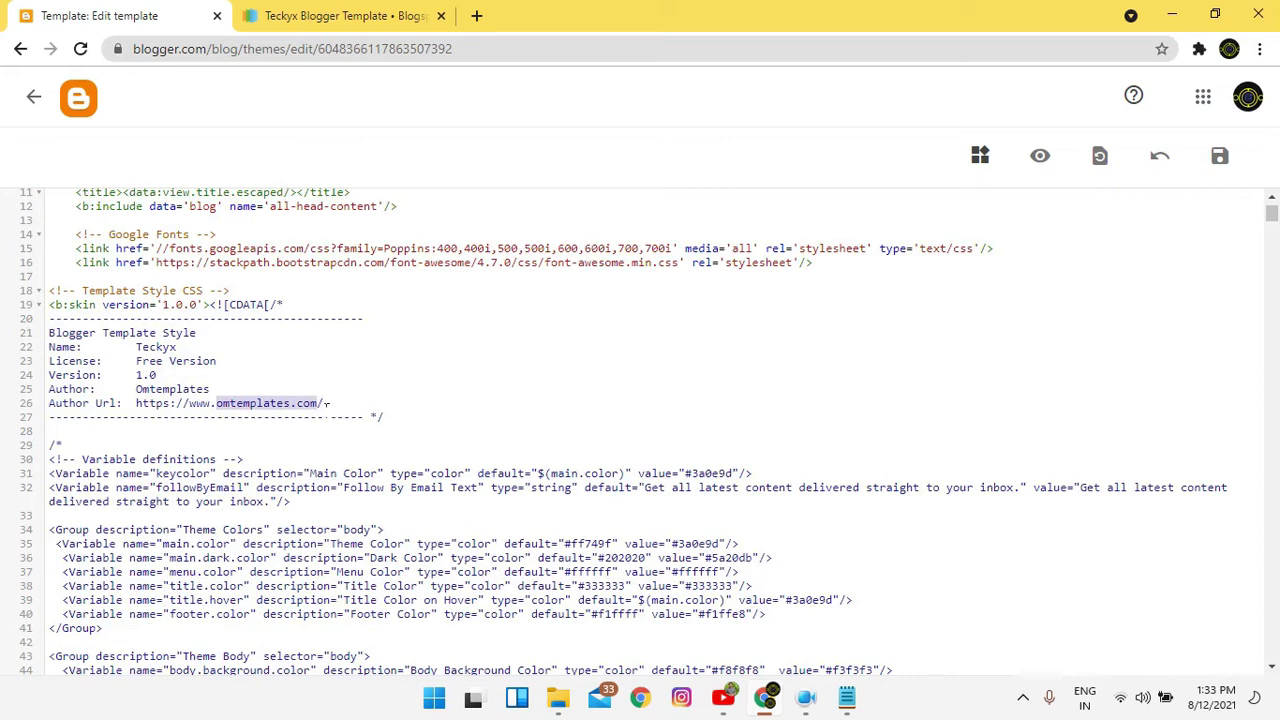
pyautogui.moveTo(394, 417); pyautogui.dragTo(291, 310)
pyautogui.press('BackSpace')
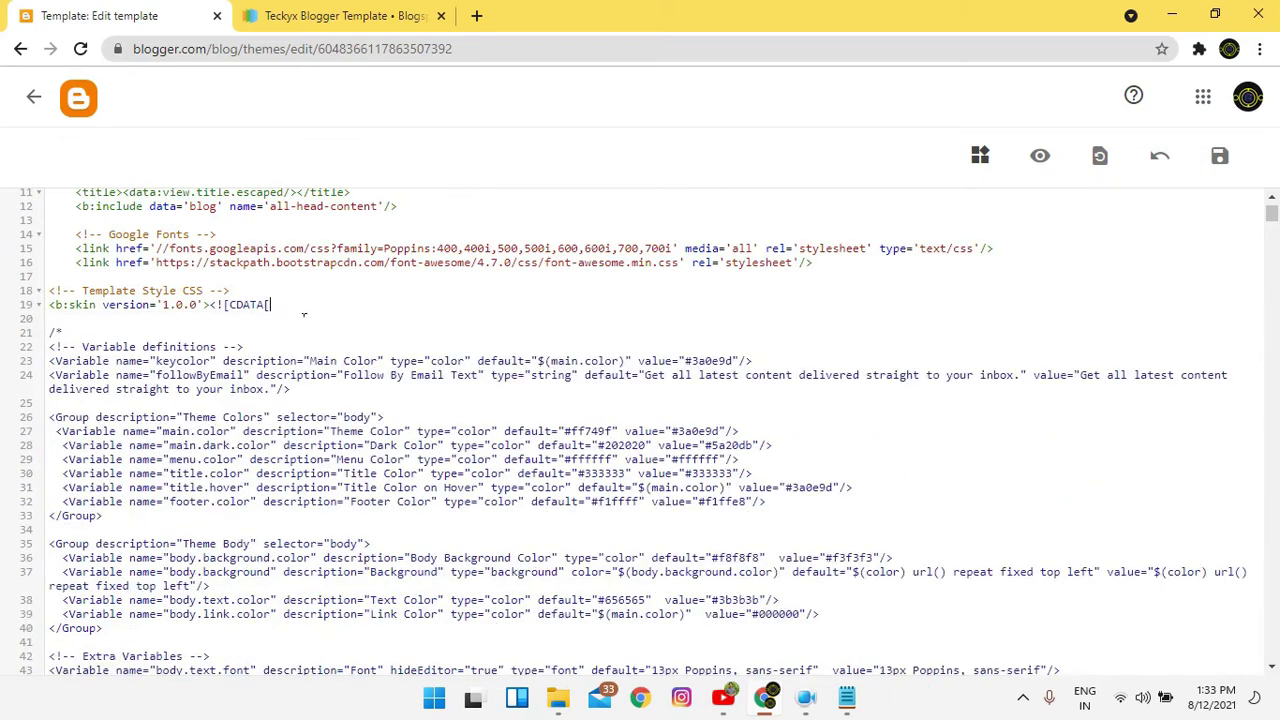
# Search the theme code for omtemplates.com, step through the matches and return to the start of the code.
pyautogui.hotkey('ctrl', 'f')
pyautogui.hotkey('ctrl', 'v')
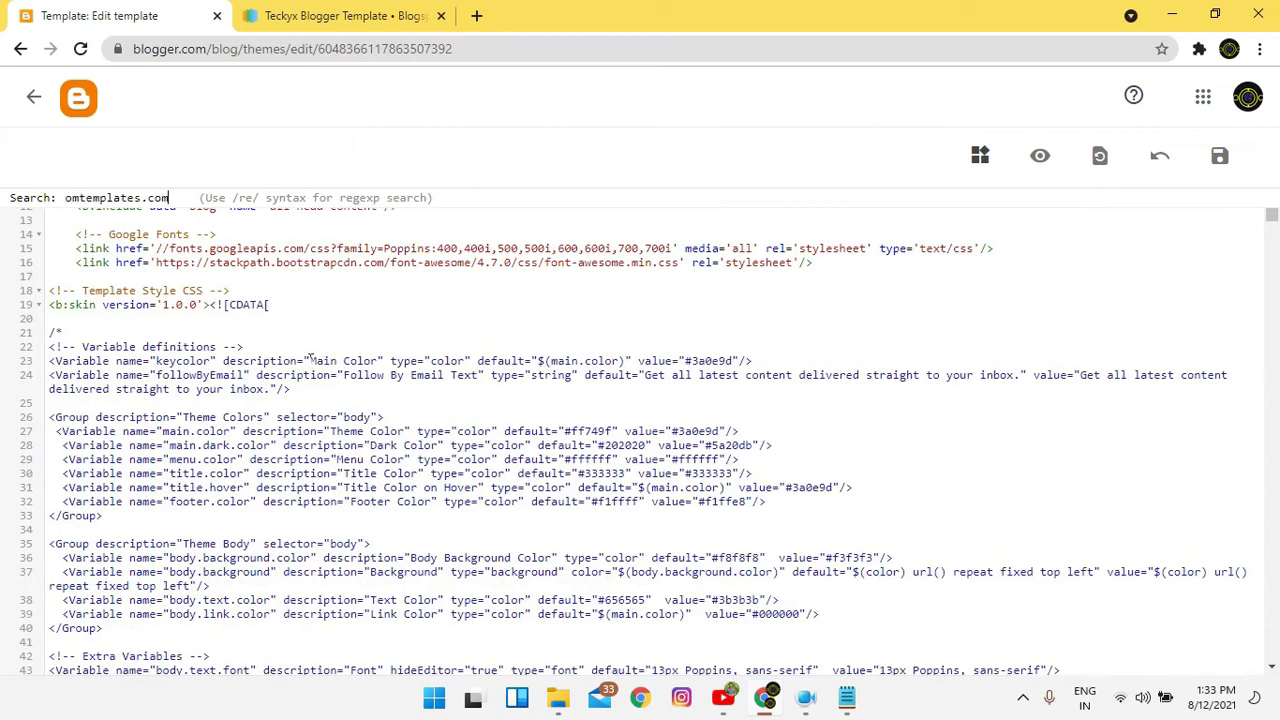
pyautogui.press('Return')
pyautogui.scroll(-3, 506, 491)
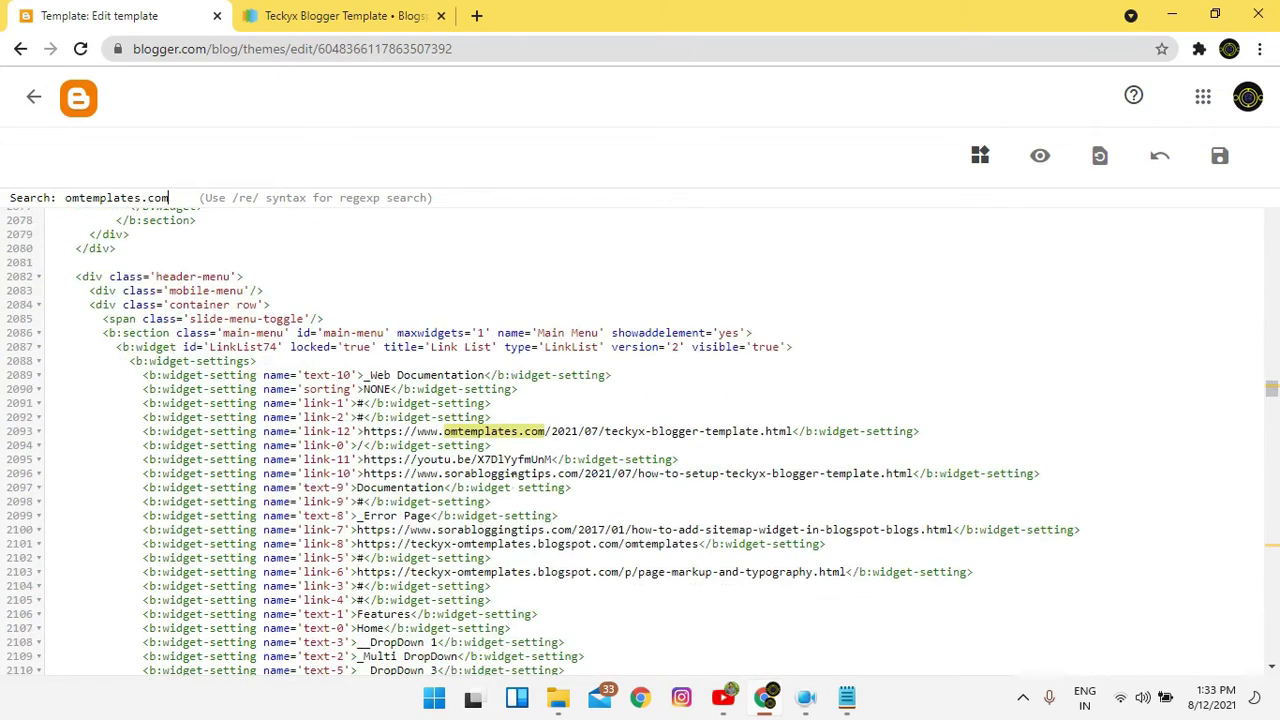
pyautogui.press('Return')
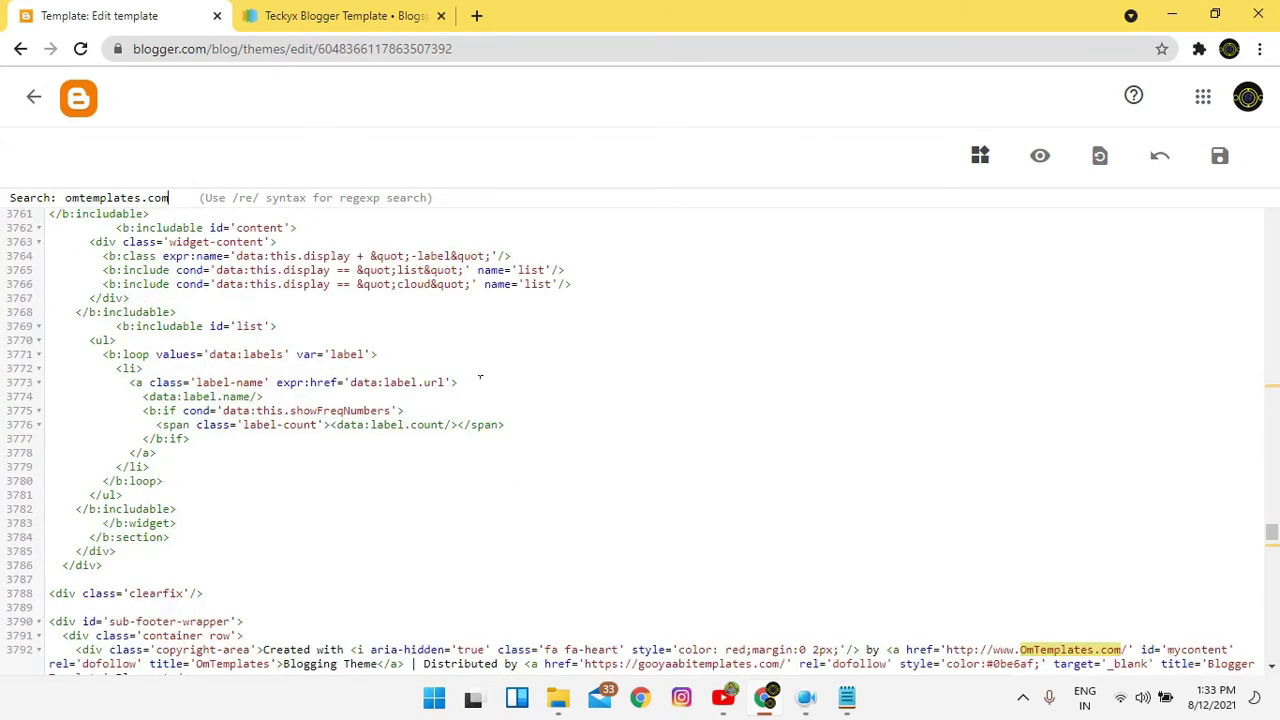
pyautogui.press('Return')
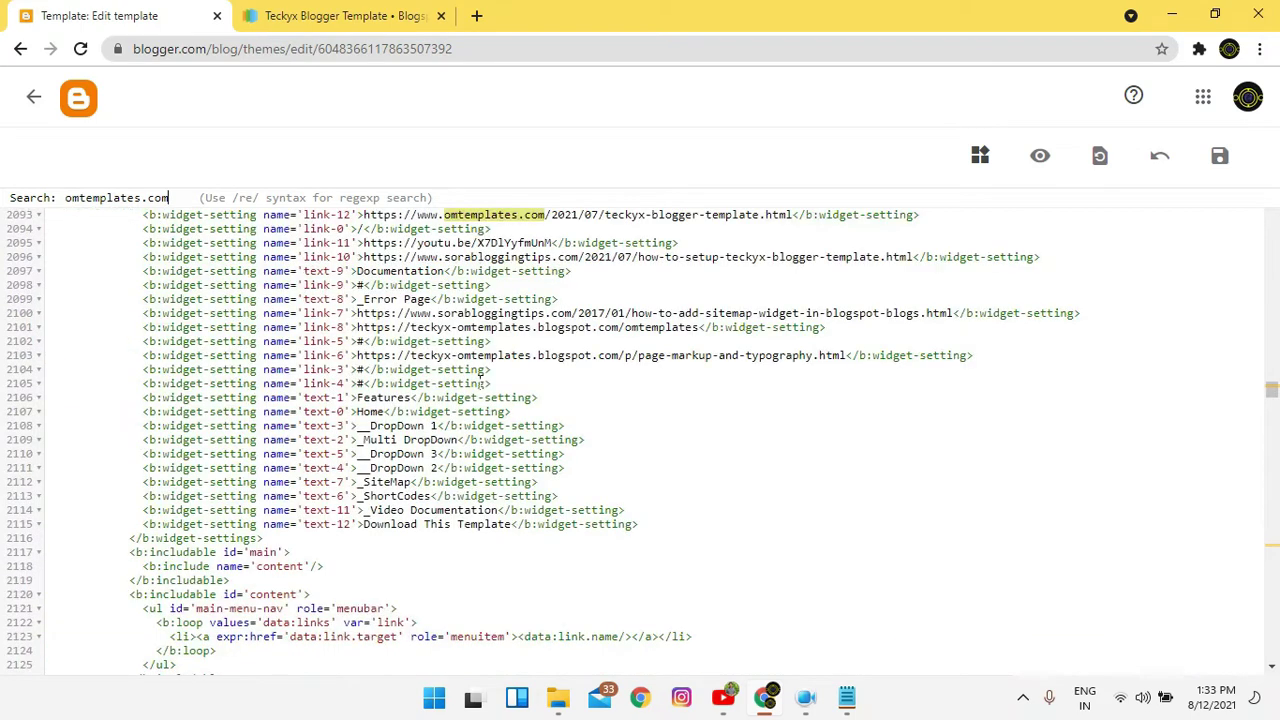
pyautogui.press('Return')
pyautogui.press('Return')
pyautogui.press('Return')
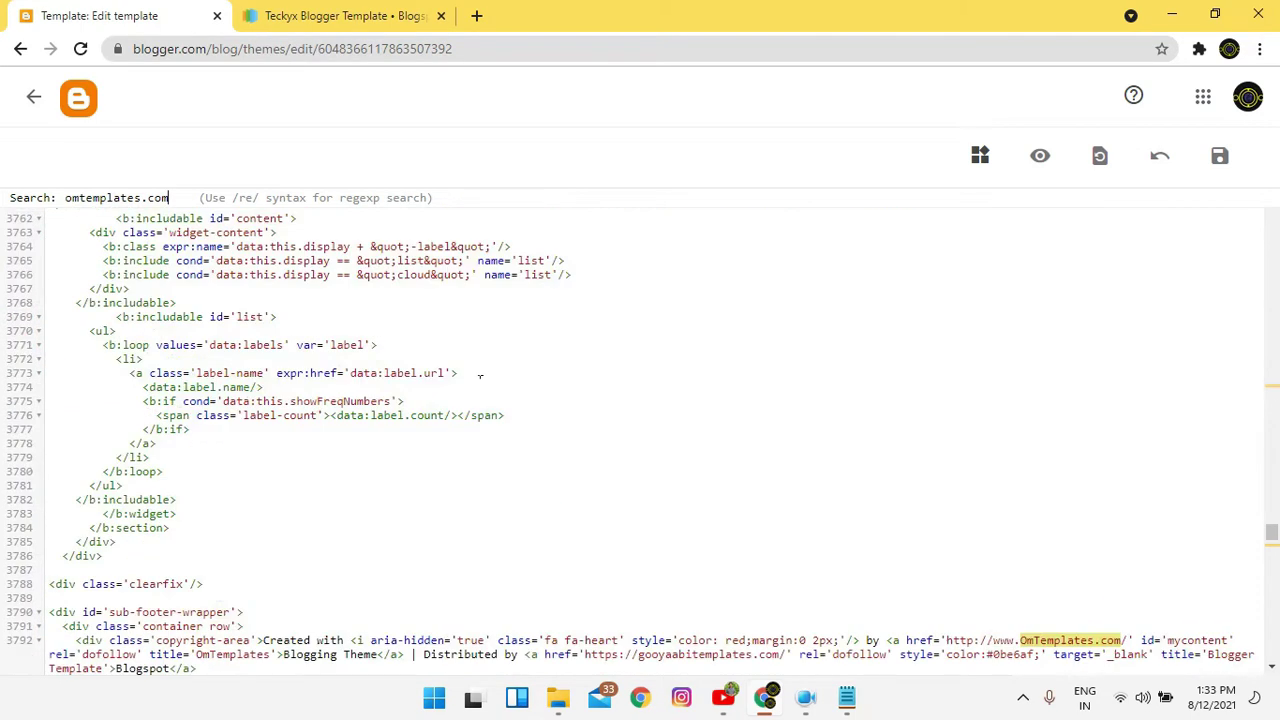
pyautogui.scroll(20, 480, 375)
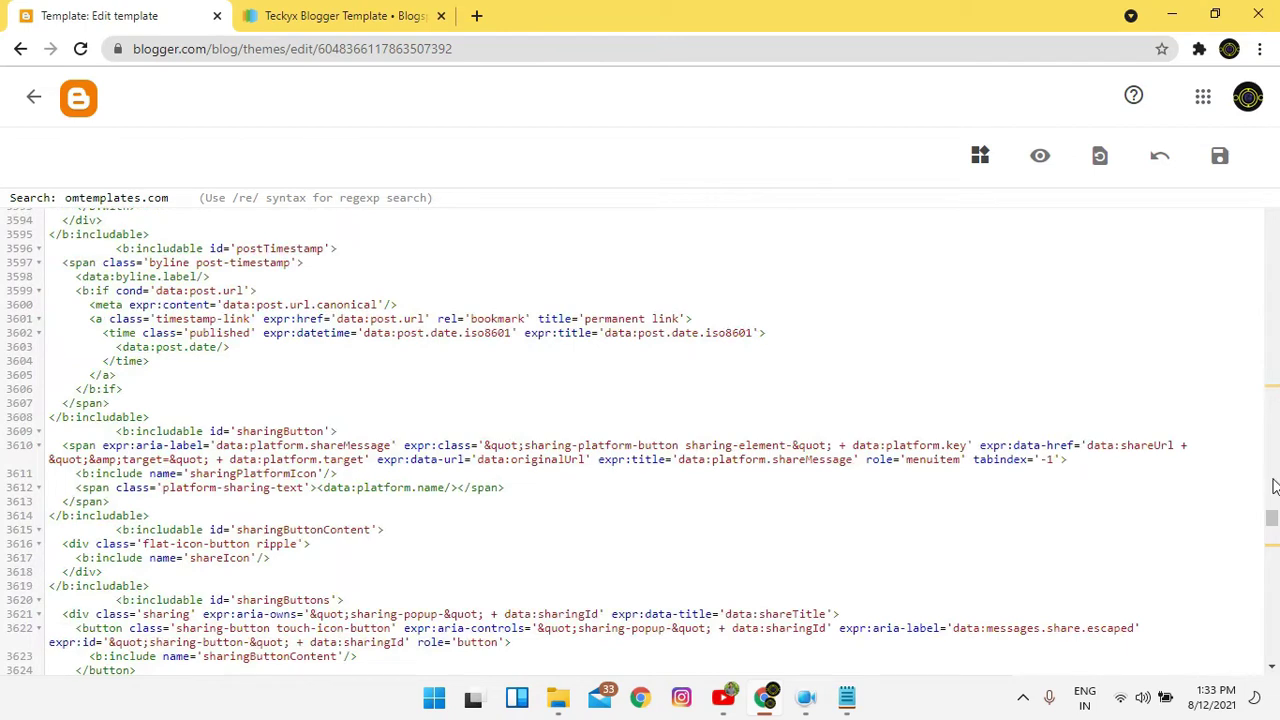
pyautogui.moveTo(1272, 519); pyautogui.dragTo(1277, 96)
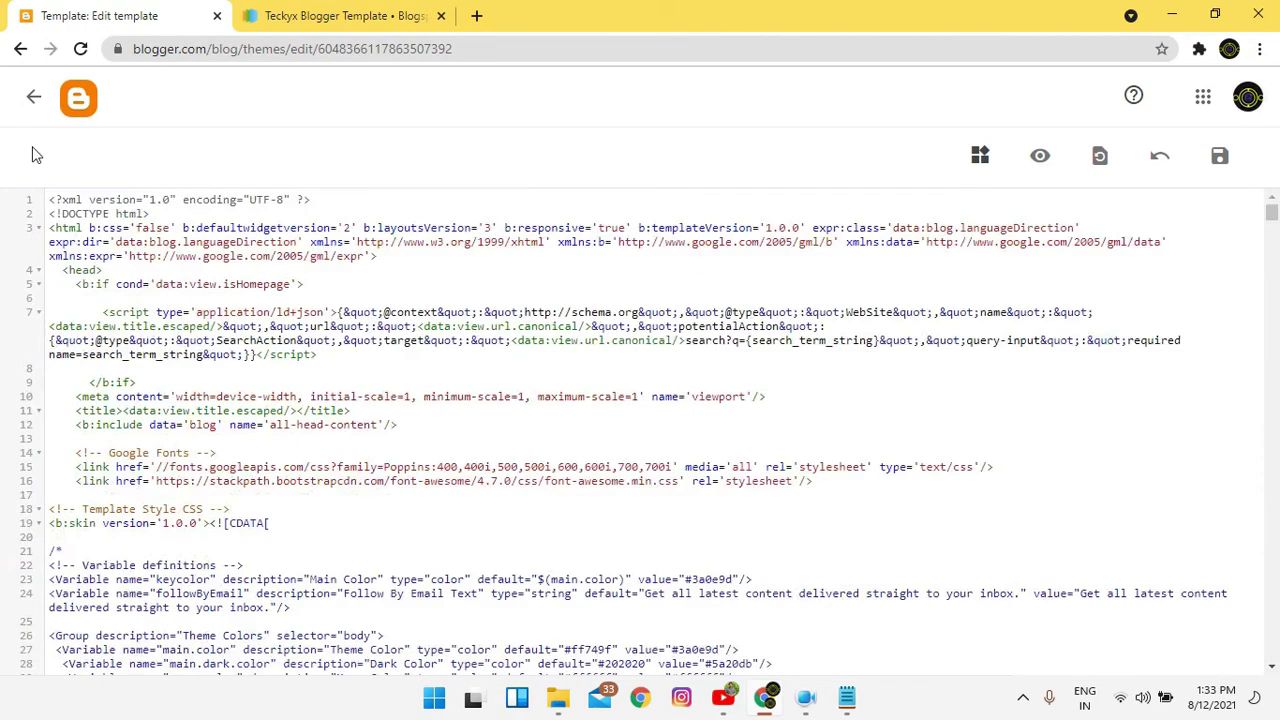
# Save the edited theme code and return to the blog's Theme page.
pyautogui.click(34, 104)
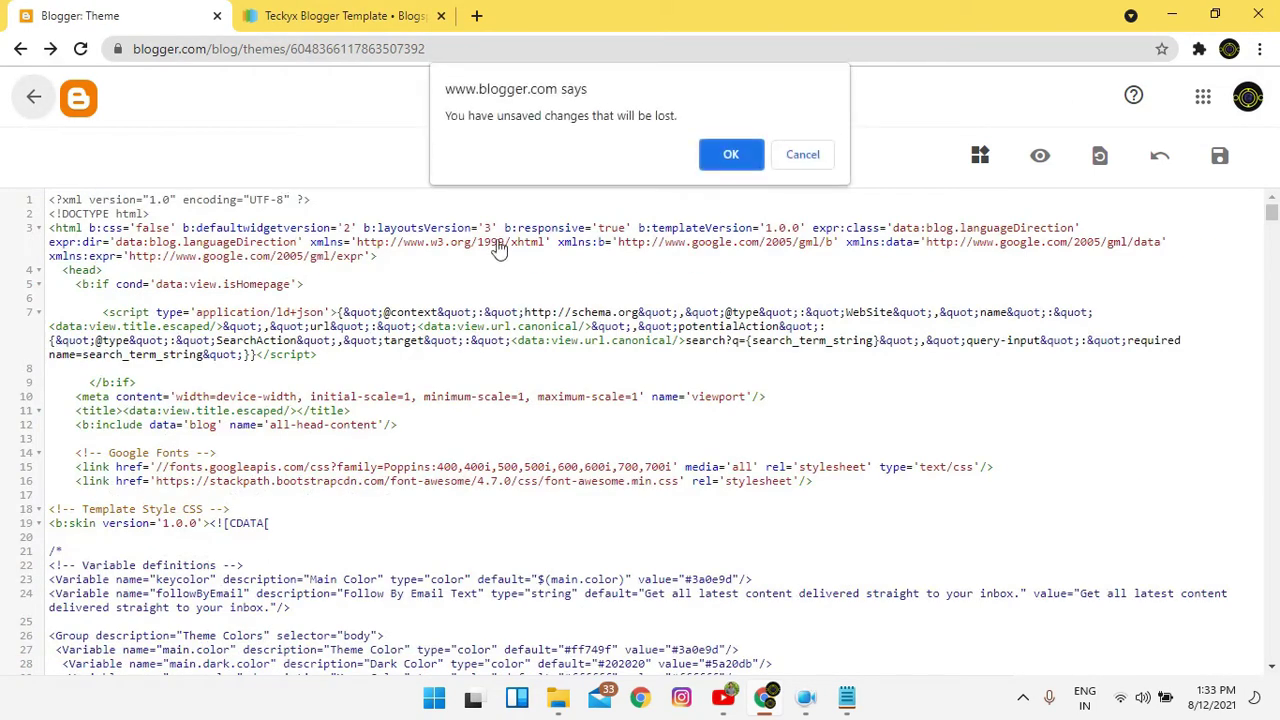
pyautogui.click(826, 157)
pyautogui.click(1220, 156)
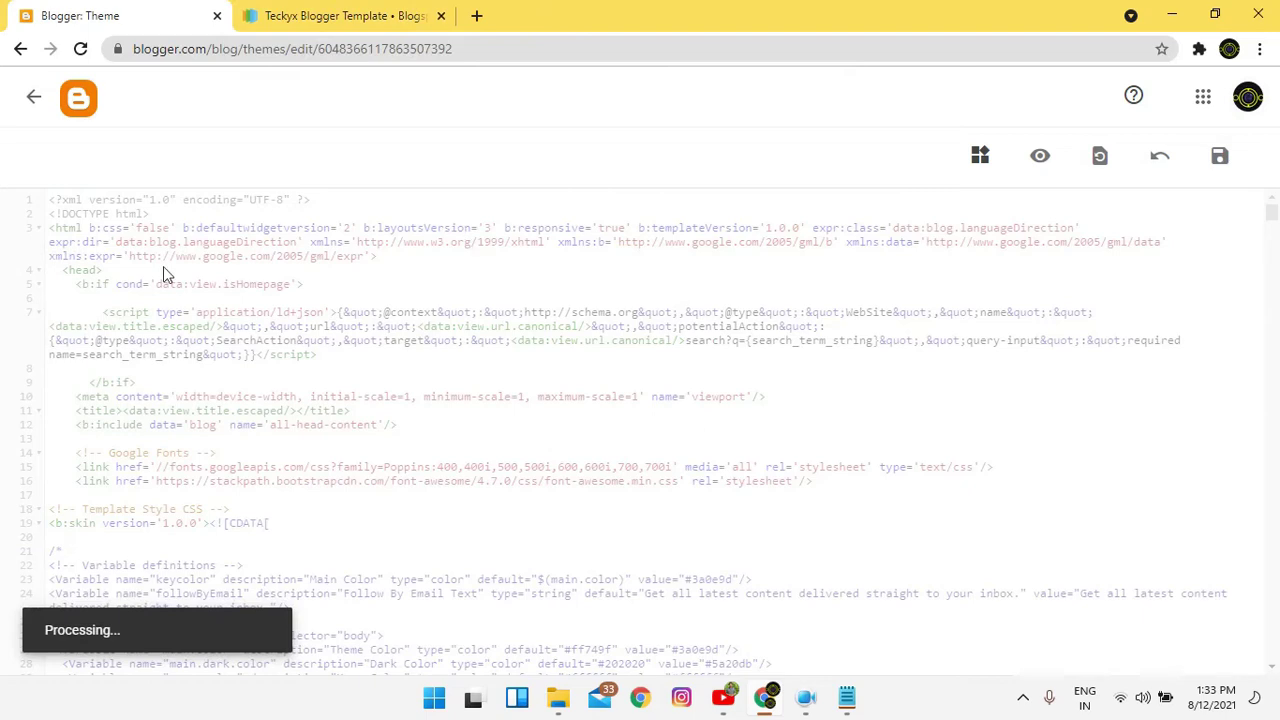
pyautogui.scroll(-5, 367, 487)
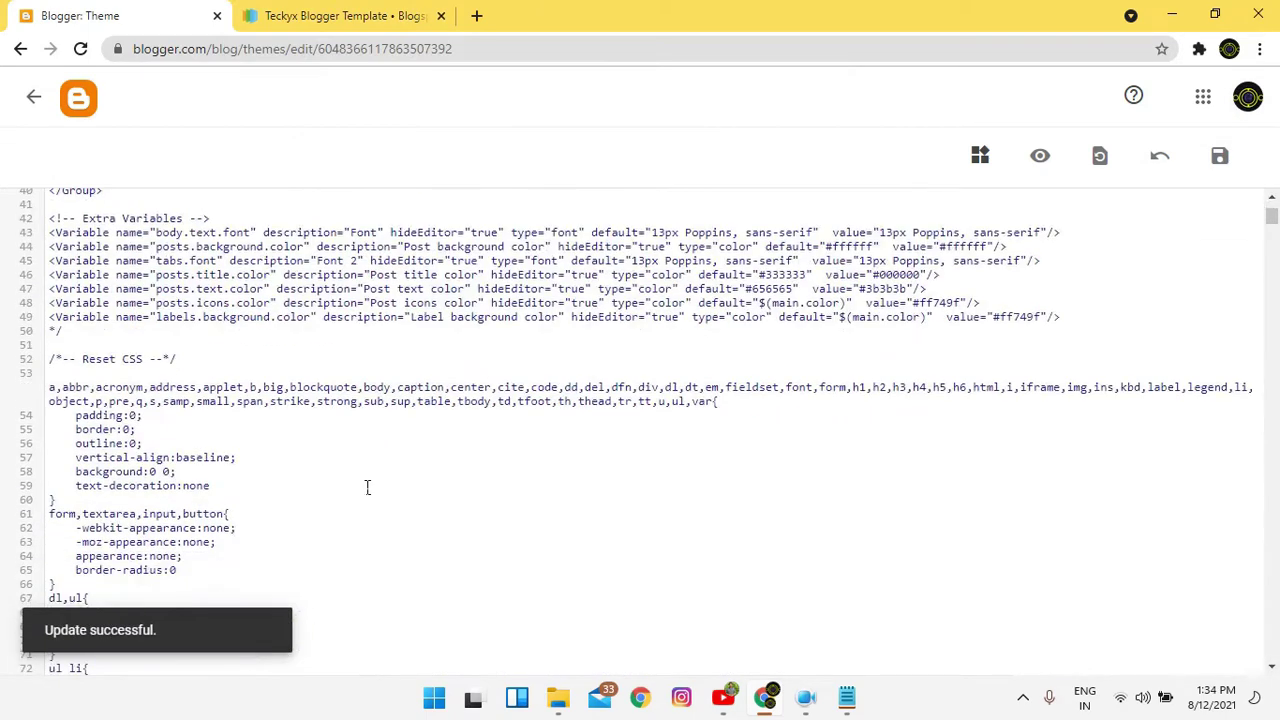
pyautogui.click(33, 97)
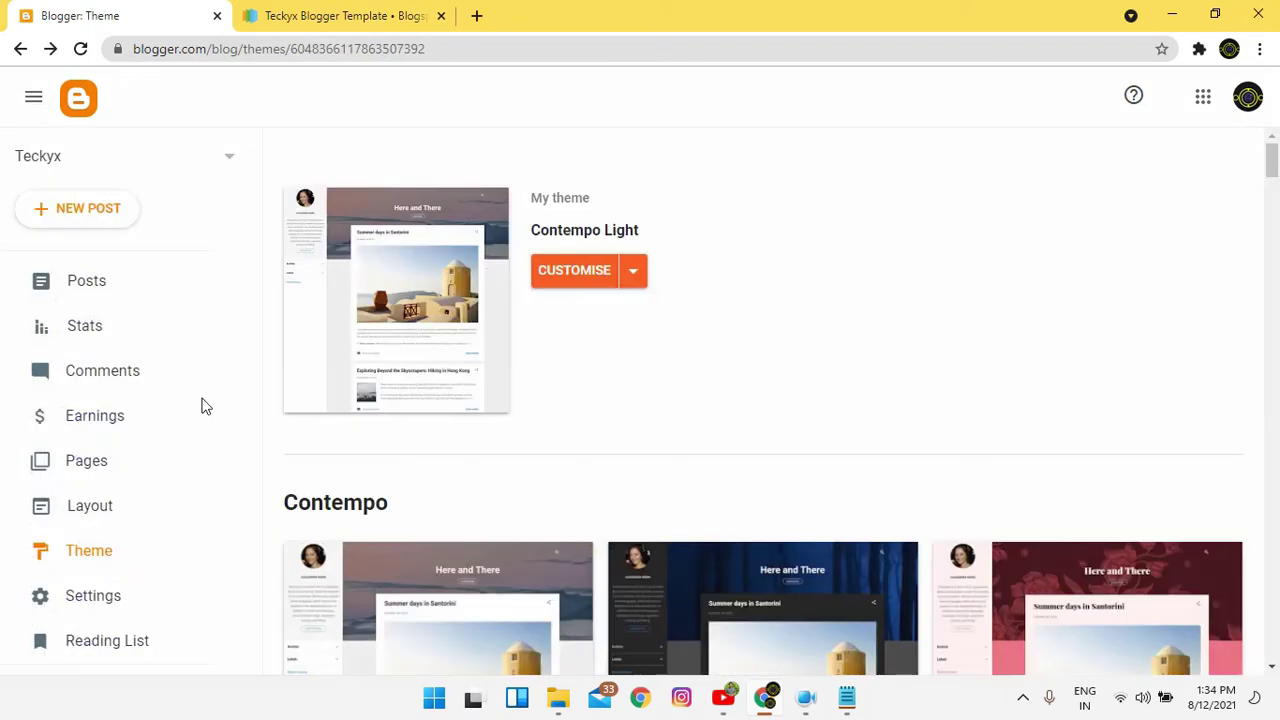
# View the live Teckyx blog, close the template download page and look over the homepage down to the footer.
pyautogui.scroll(-3, 128, 274)
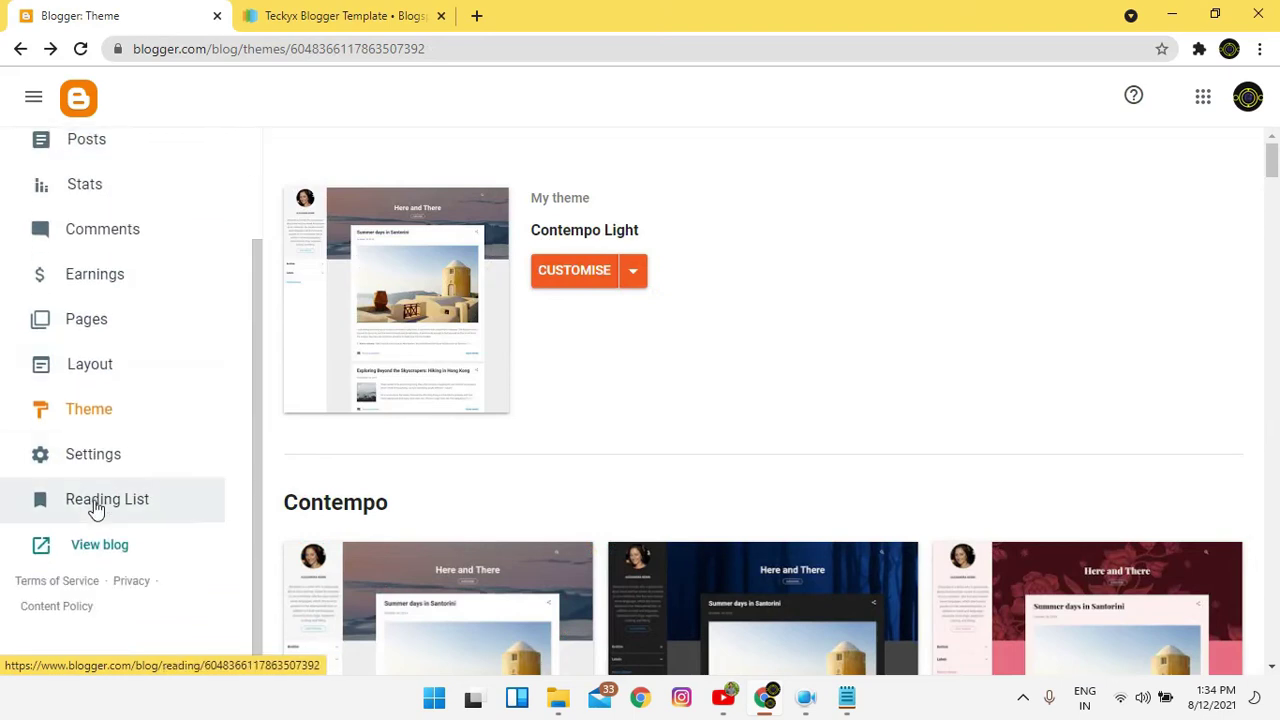
pyautogui.click(88, 543)
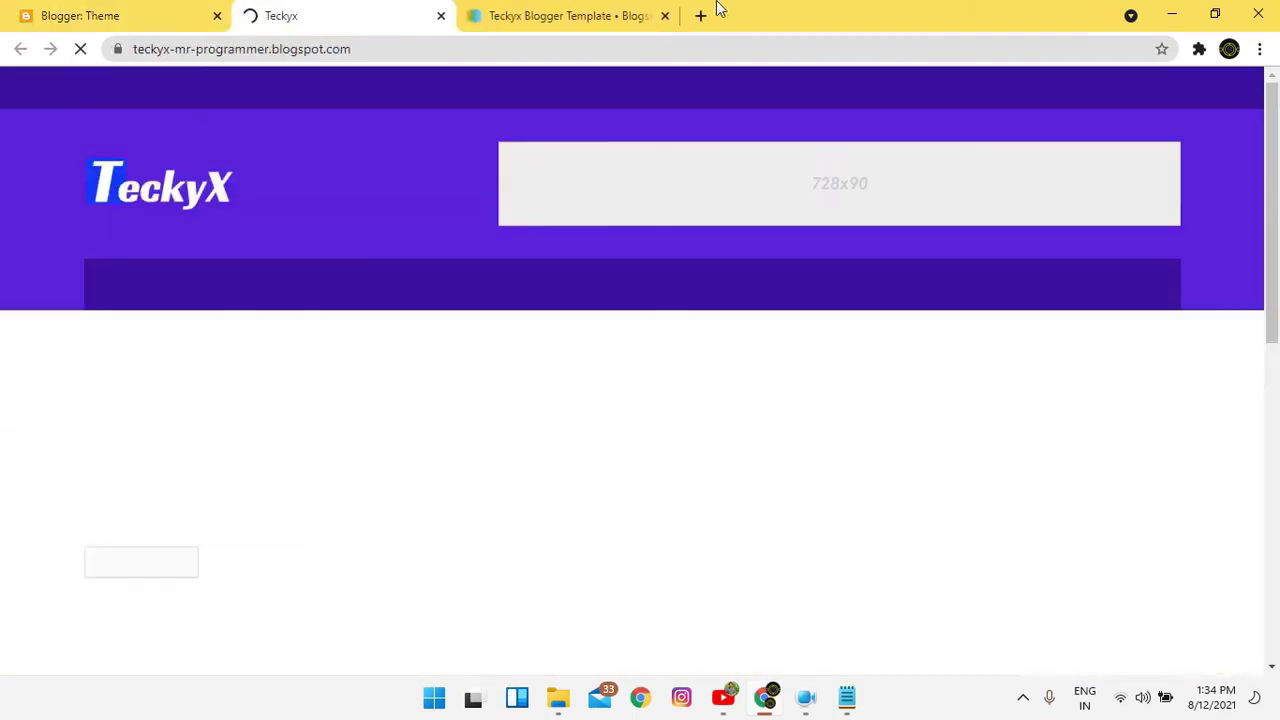
pyautogui.click(665, 15)
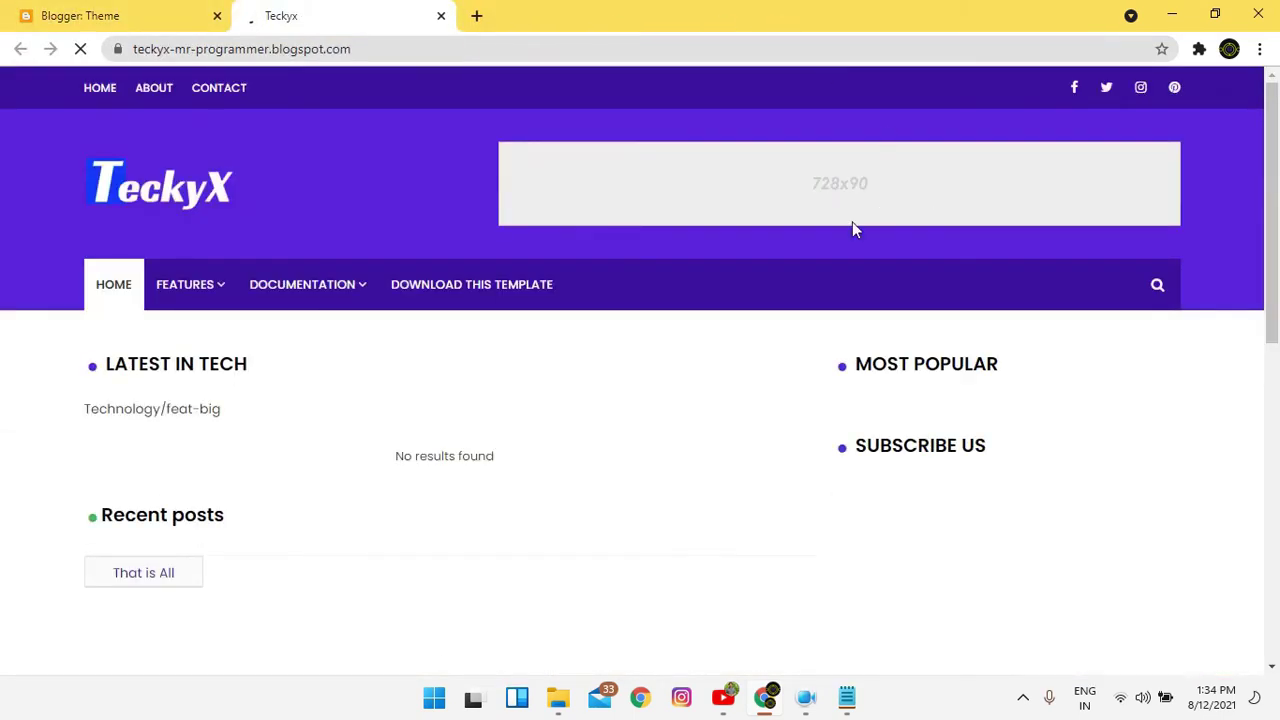
pyautogui.scroll(-7, 780, 289)
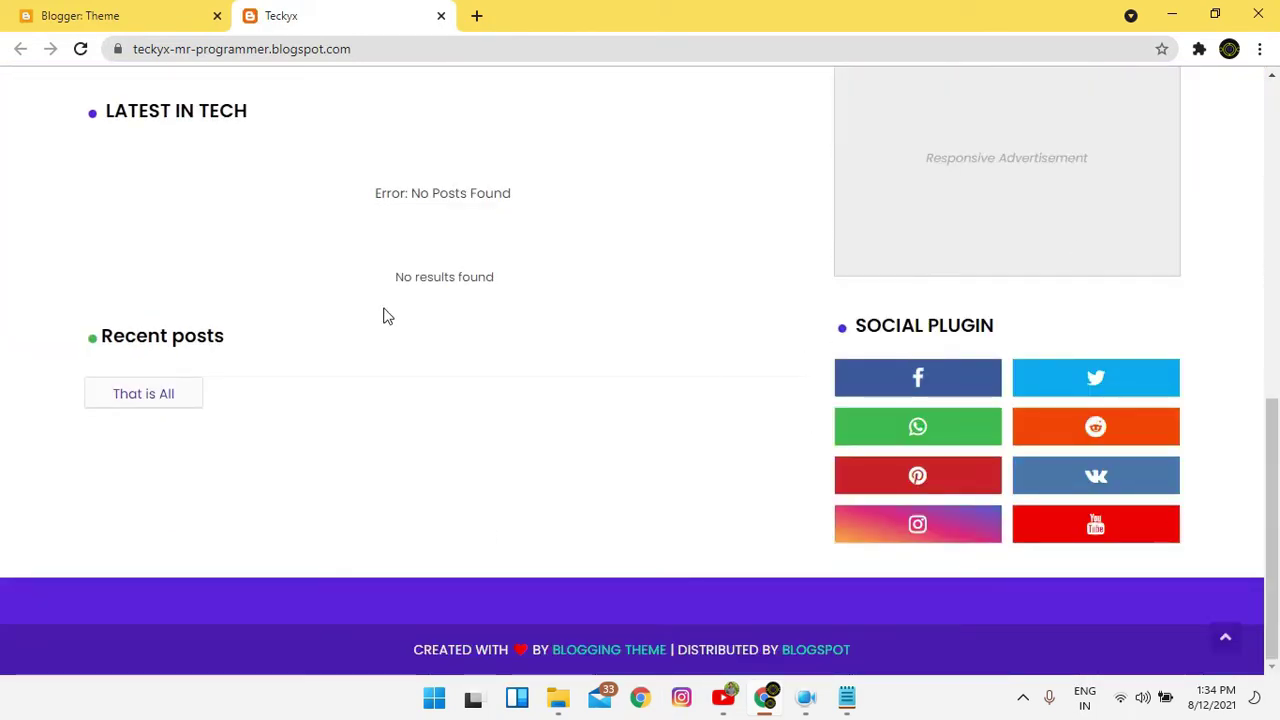
pyautogui.scroll(10, 388, 316)
# Return to the Blogger dashboard, open the Teckyx blog's settings and find the Manage blog section.
pyautogui.click(100, 12)
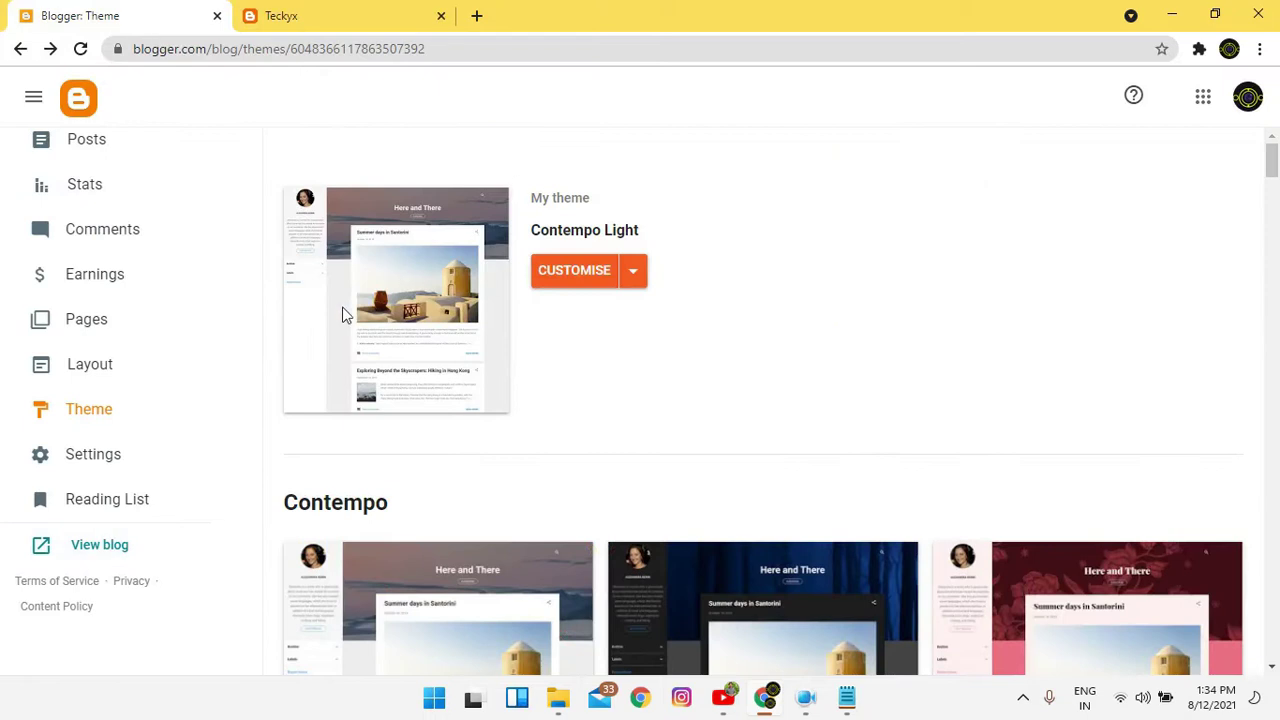
pyautogui.scroll(3, 214, 294)
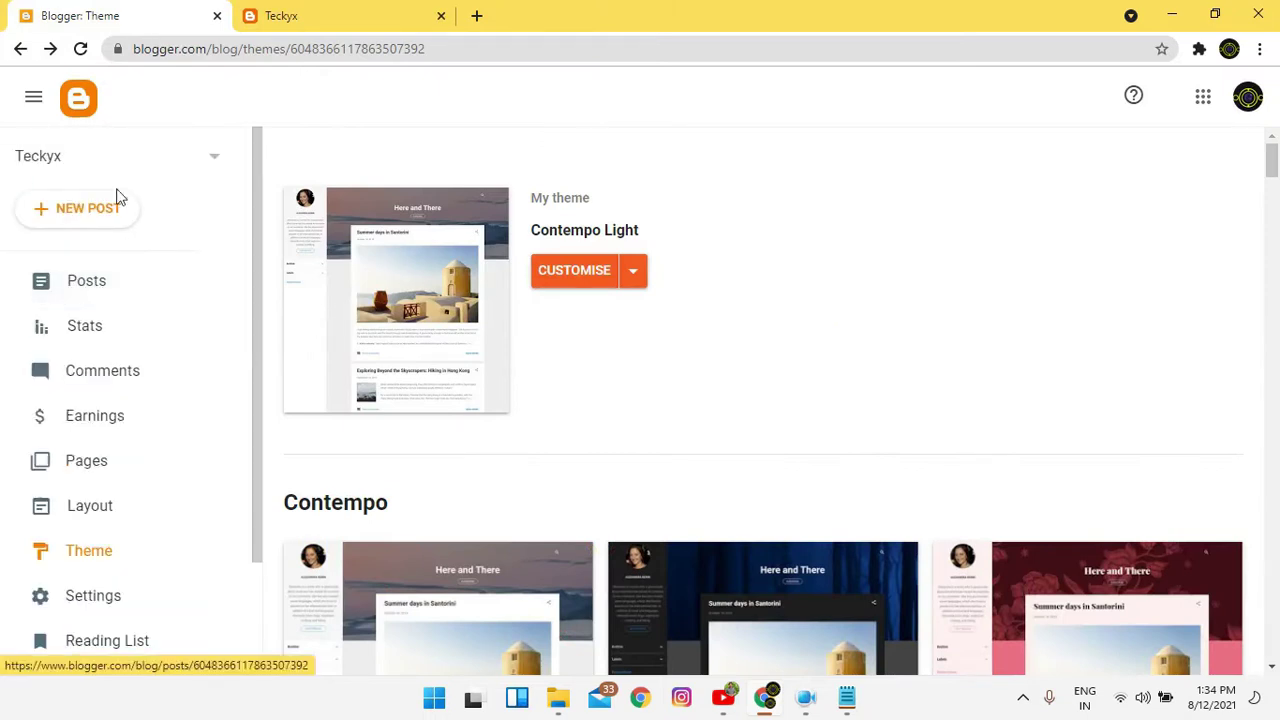
pyautogui.click(70, 612)
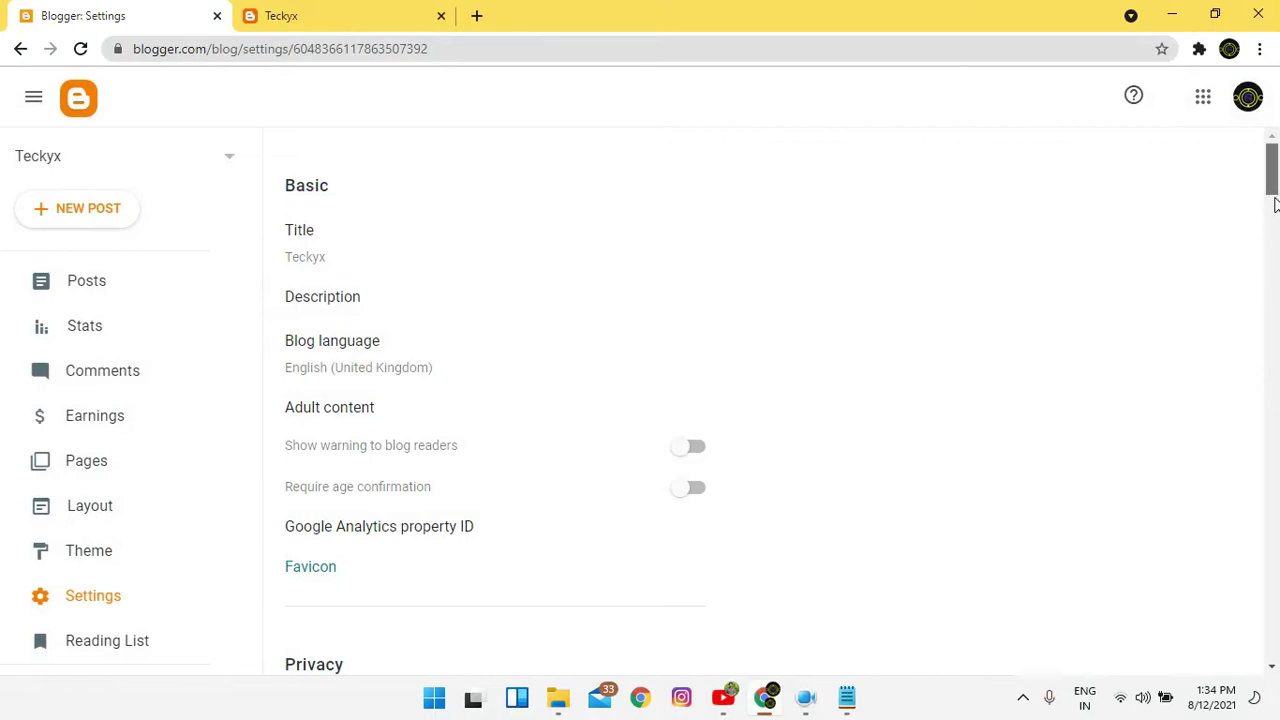
pyautogui.moveTo(1272, 190); pyautogui.dragTo(1272, 635)
pyautogui.scroll(8, 536, 615)
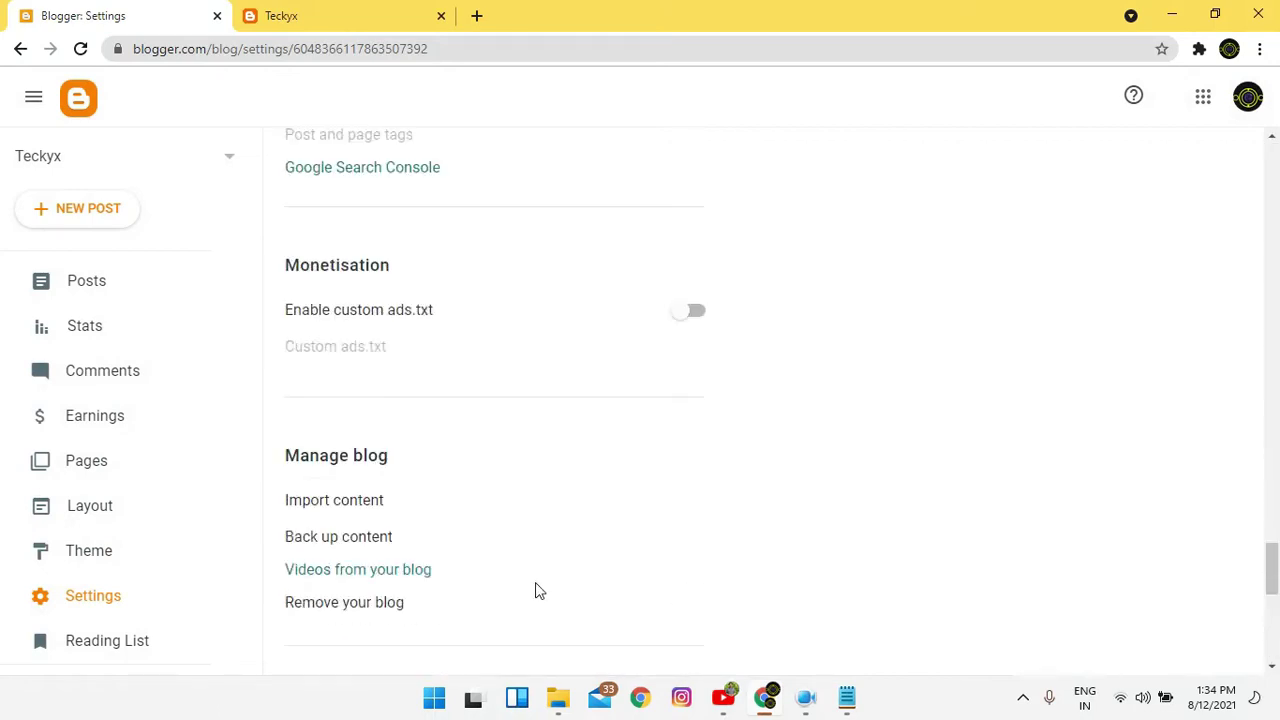
pyautogui.scroll(-4, 534, 567)
pyautogui.scroll(8, 532, 565)
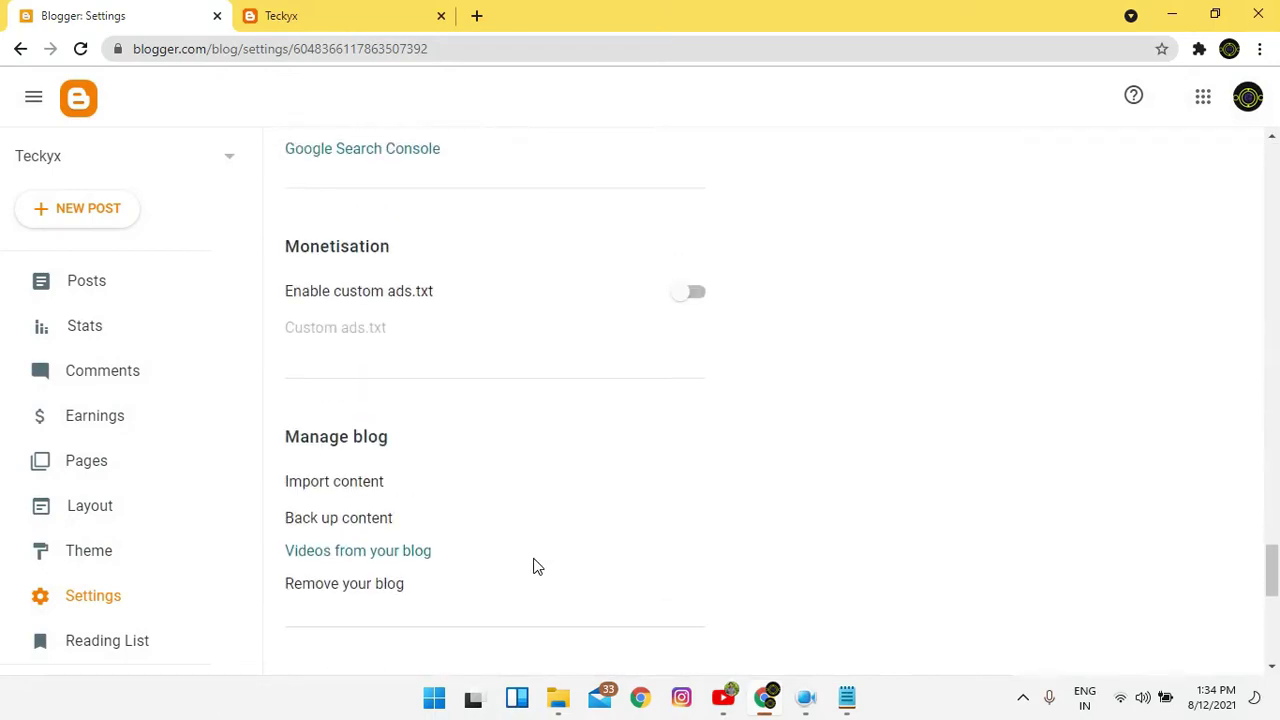
pyautogui.scroll(4, 409, 463)
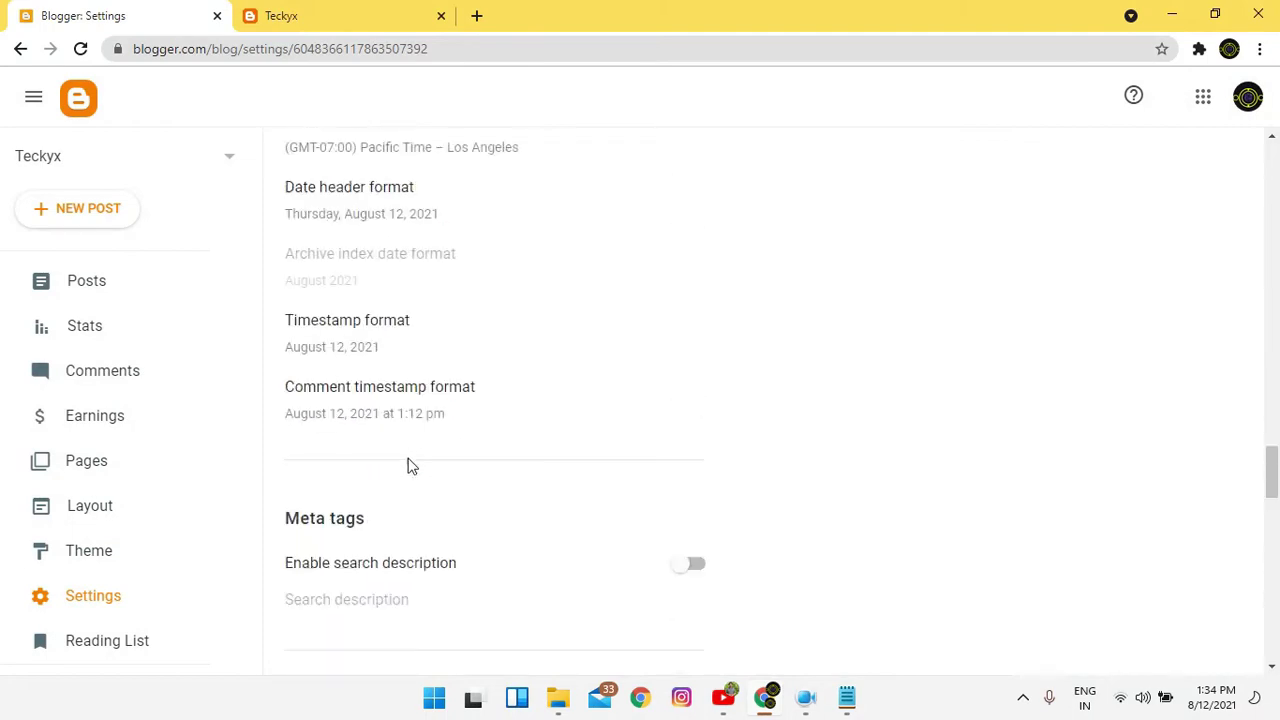
pyautogui.scroll(-6, 412, 463)
pyautogui.scroll(-6, 417, 465)
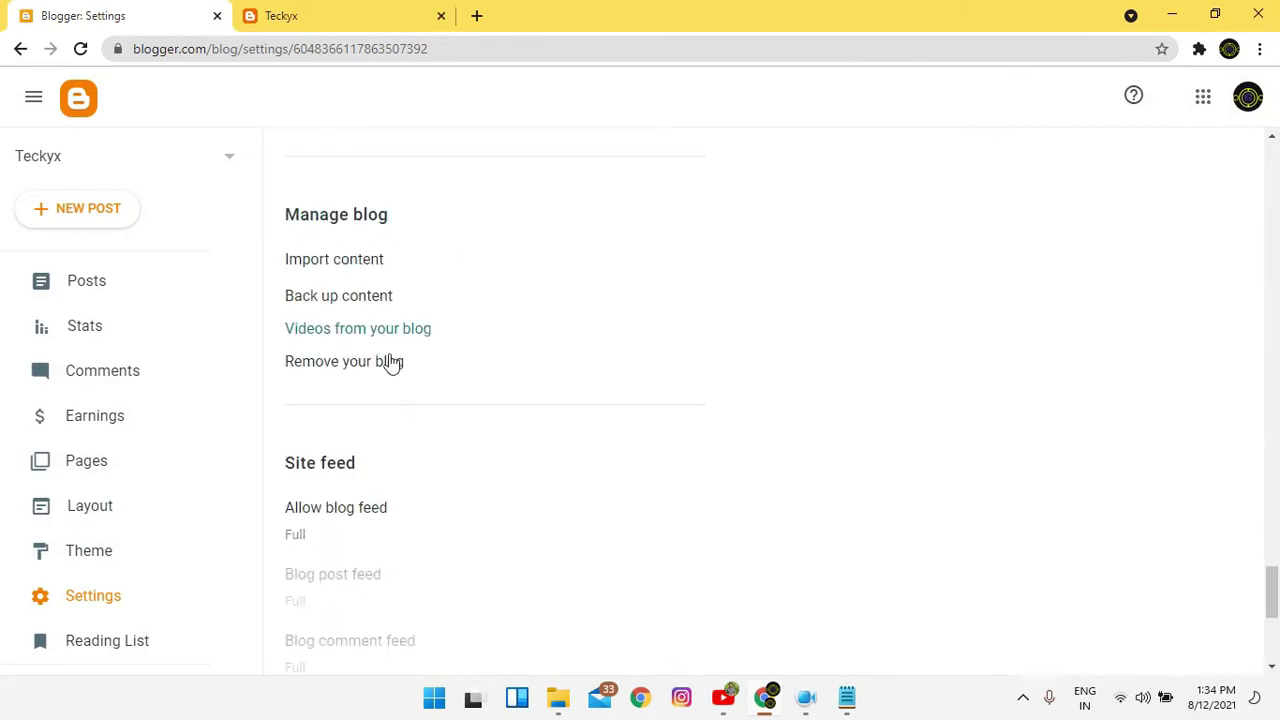
# Import content into the blog from the Domo Content XML file, completing the robot check.
pyautogui.click(360, 263)
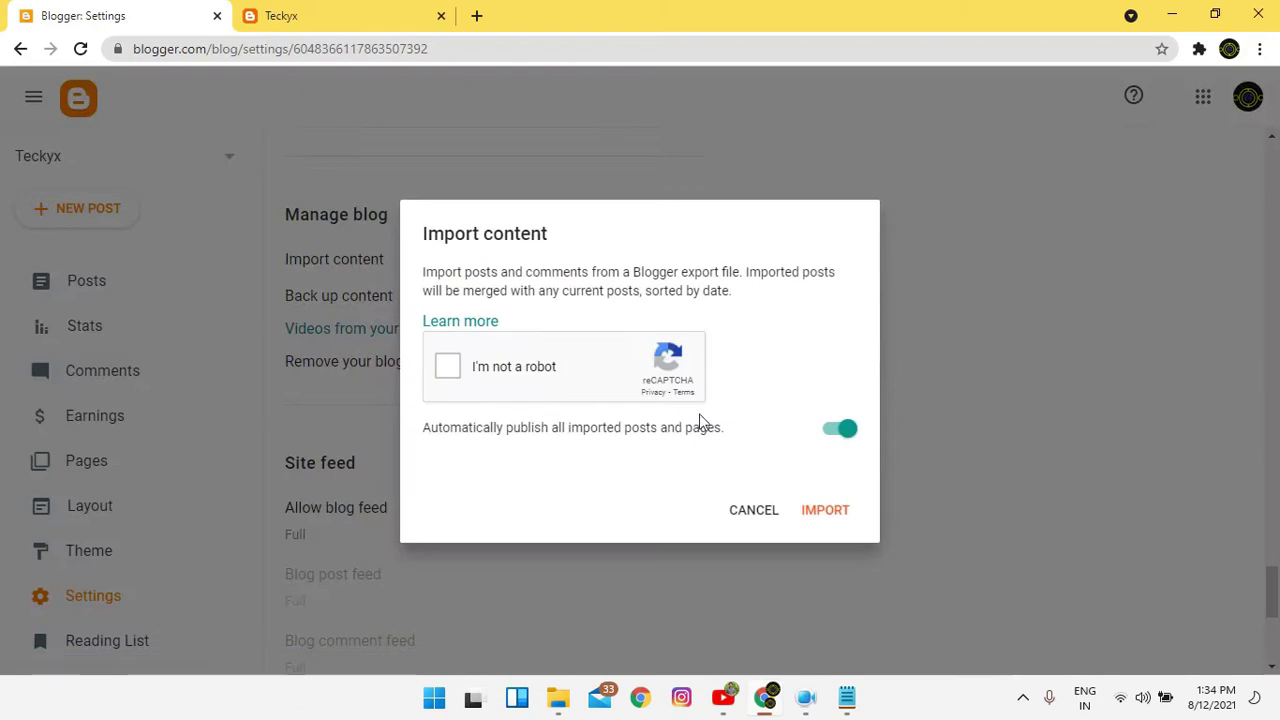
pyautogui.click(825, 512)
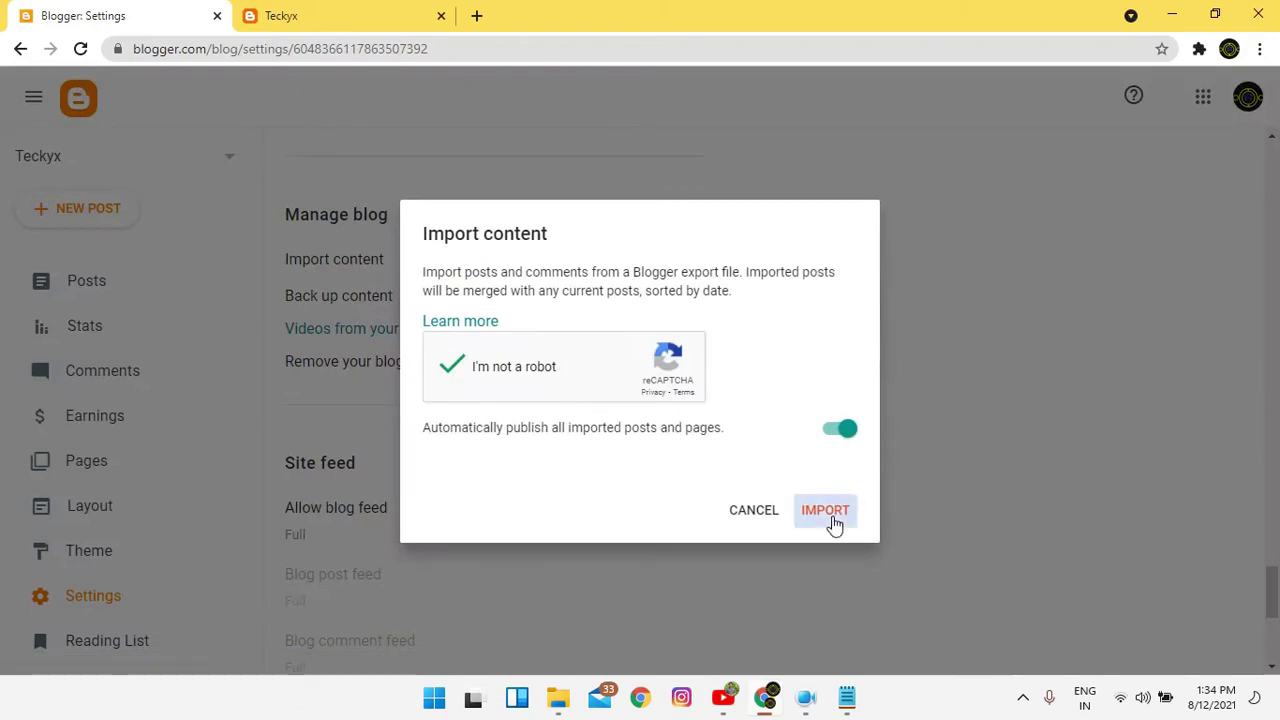
pyautogui.click(297, 157)
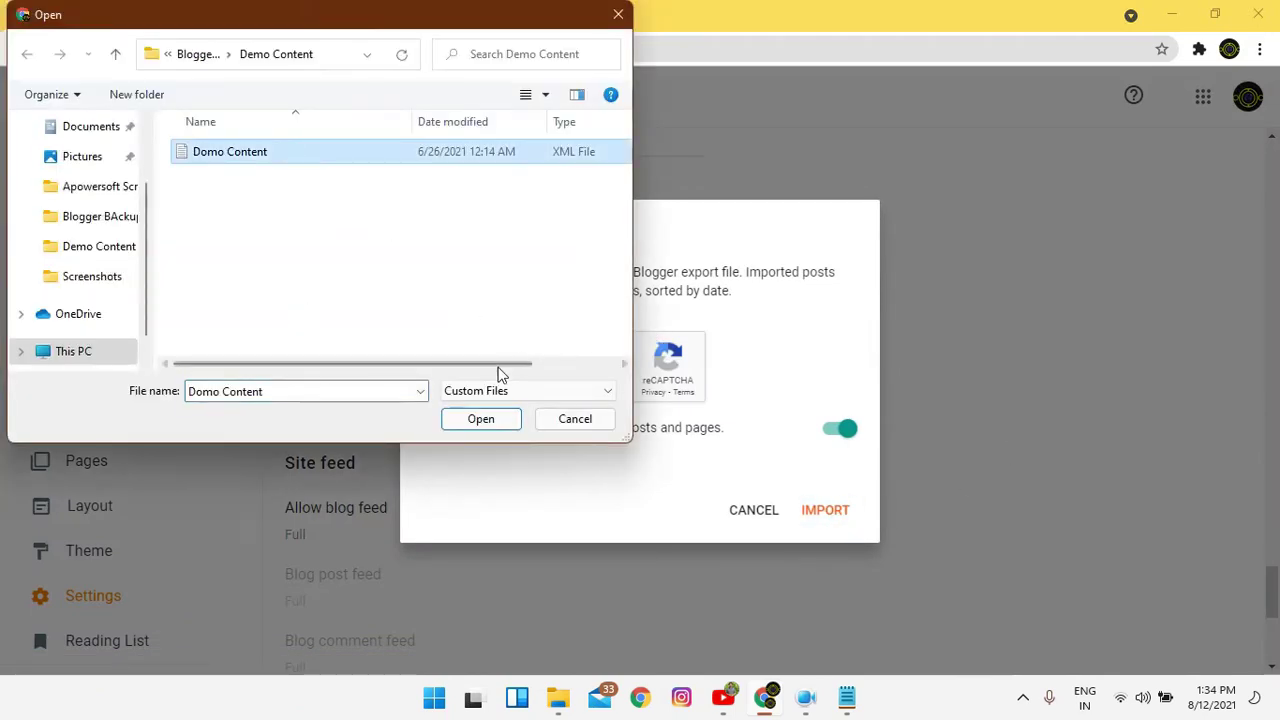
pyautogui.click(489, 424)
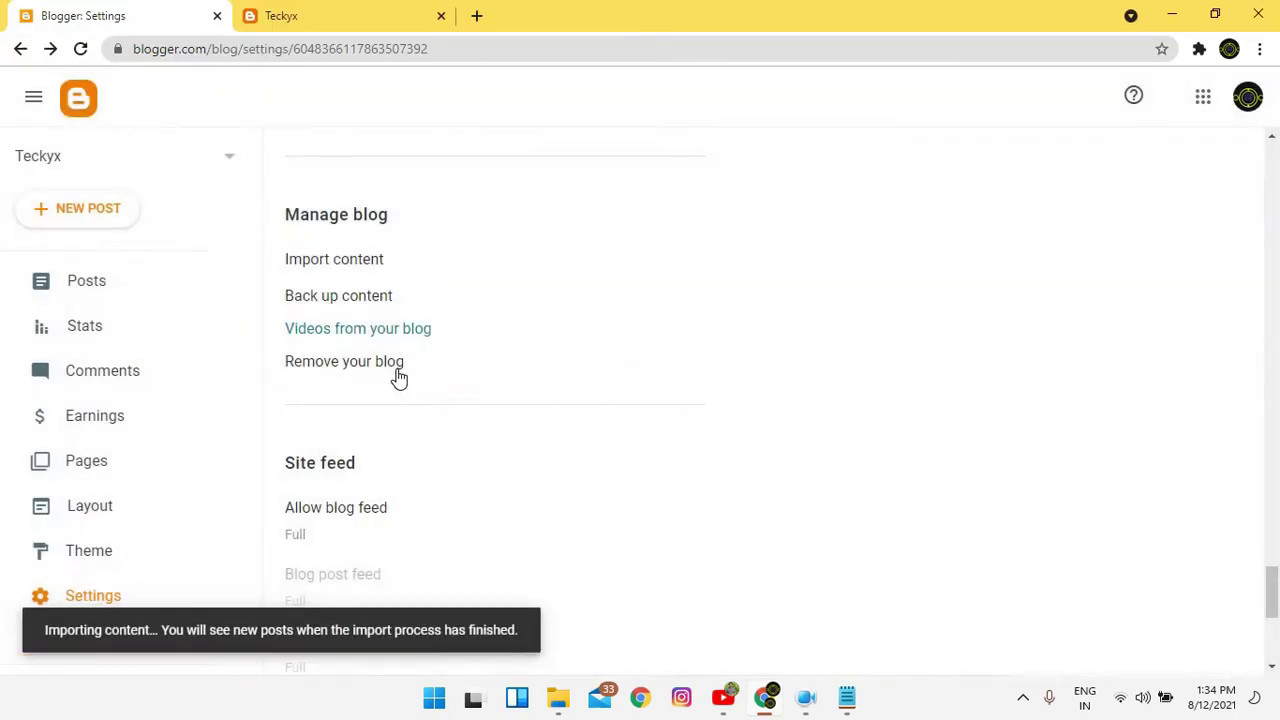
# Open the Posts list, reload the live Teckyx blog and examine the imported posts and footer on its homepage.
pyautogui.click(86, 282)
pyautogui.click(281, 15)
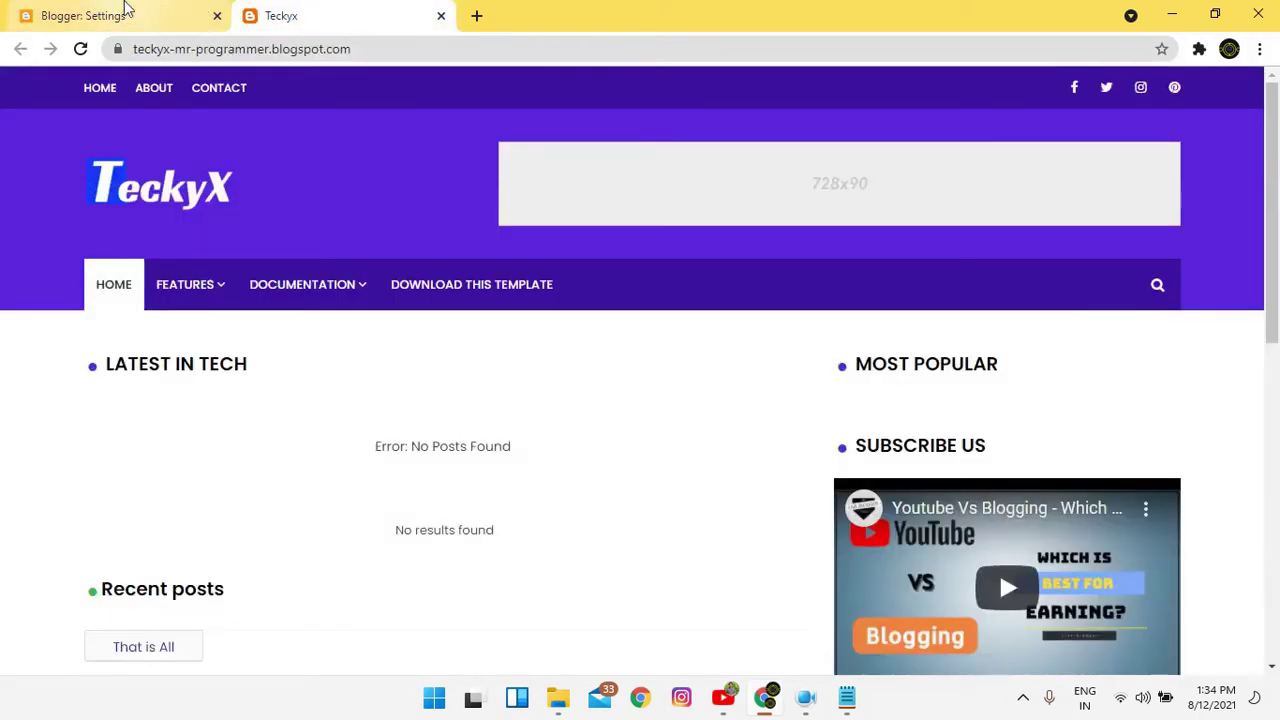
pyautogui.click(80, 48)
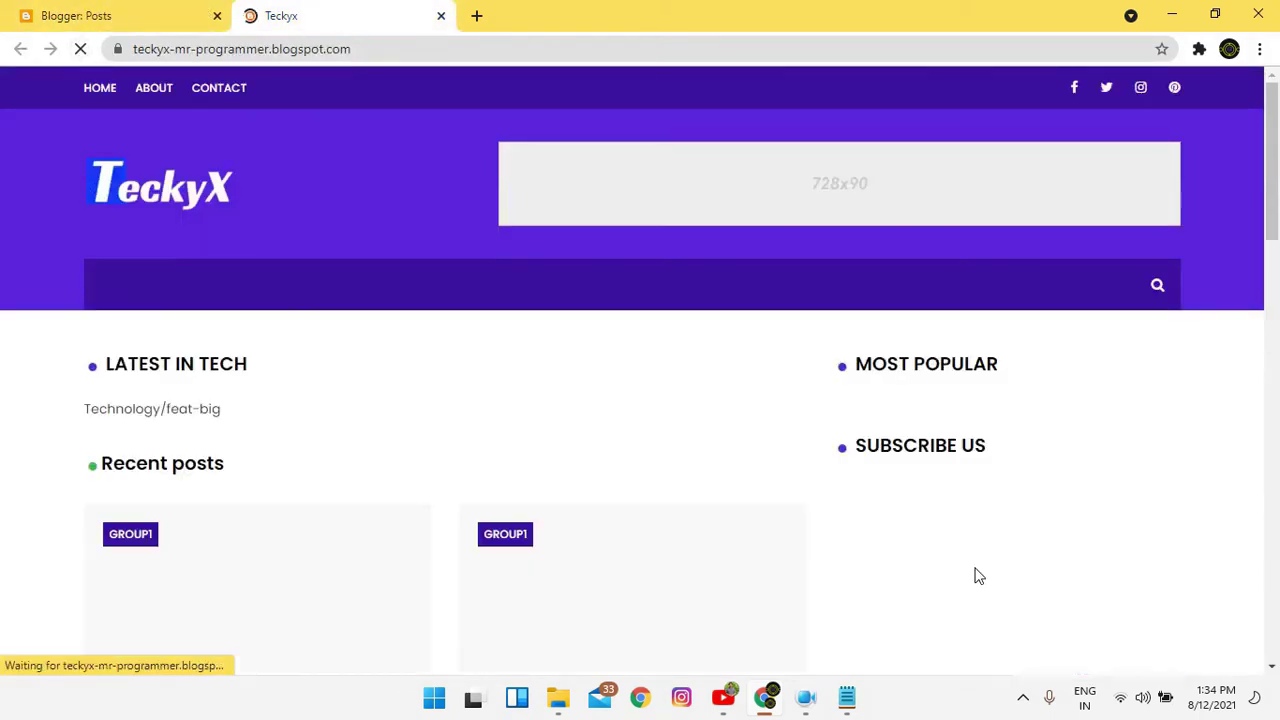
pyautogui.scroll(-4, 597, 400)
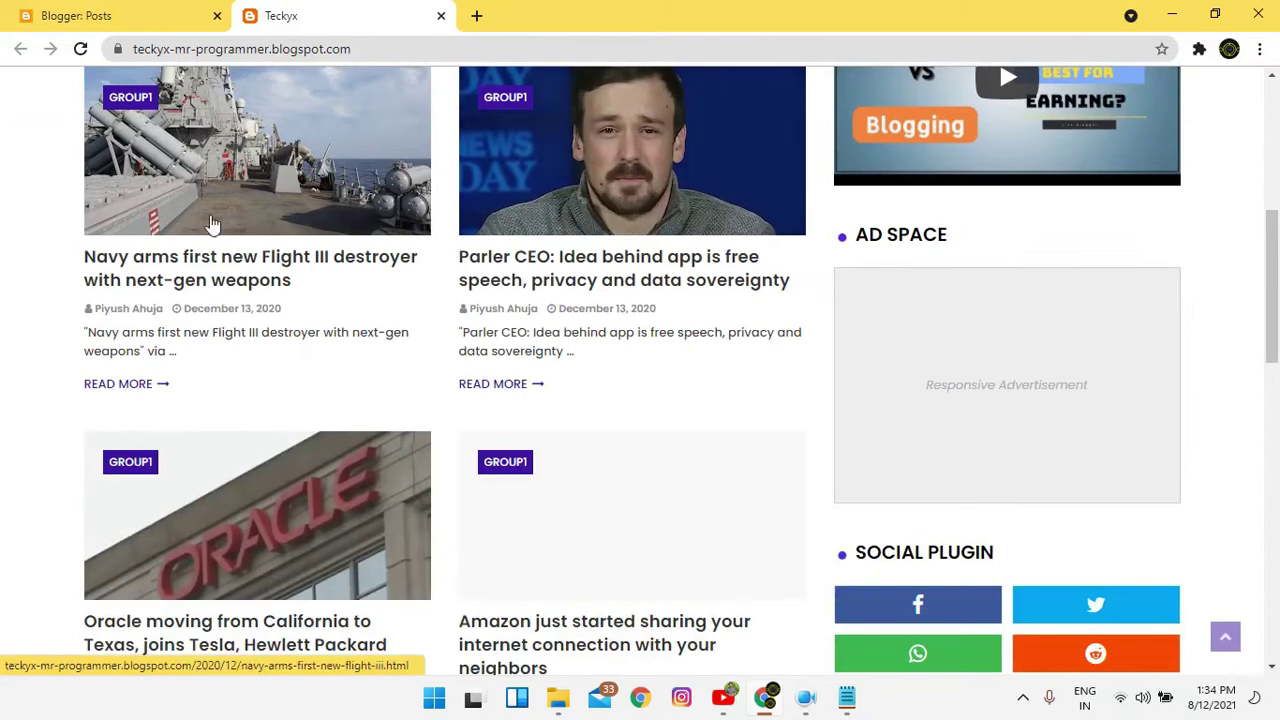
pyautogui.scroll(-4, 753, 446)
pyautogui.scroll(-8, 753, 446)
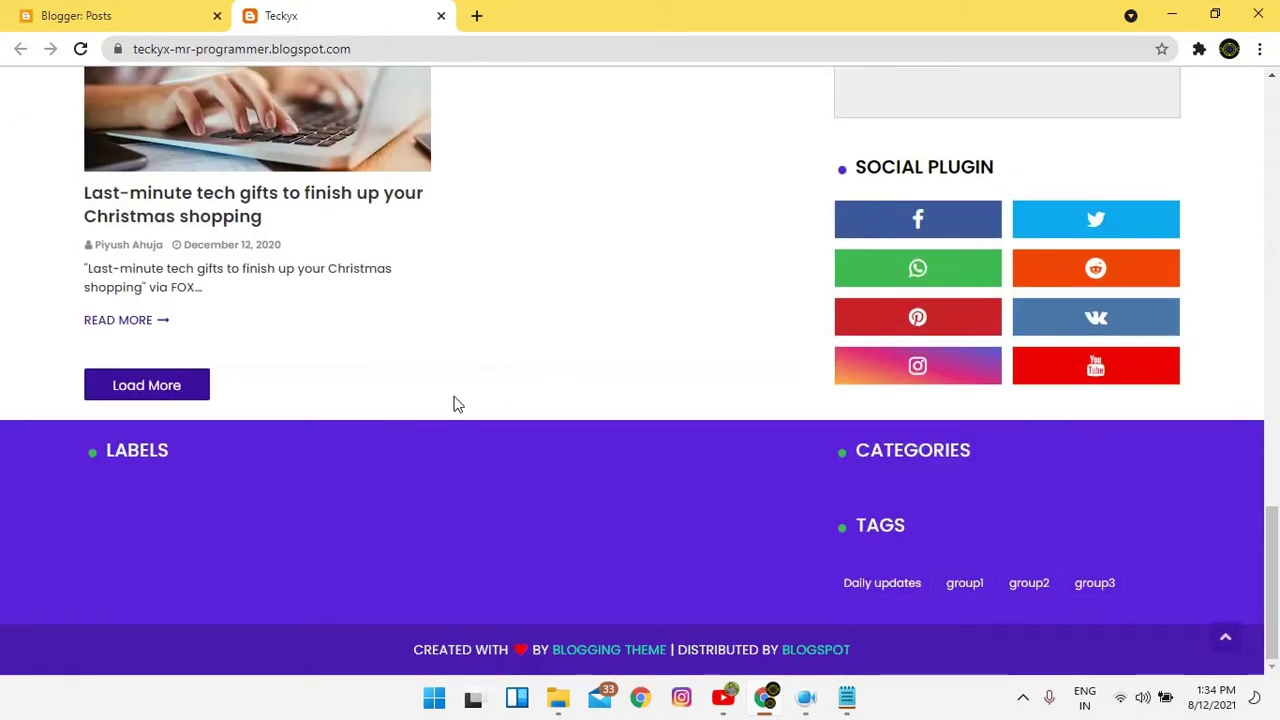
pyautogui.scroll(10, 454, 403)
pyautogui.scroll(2, 374, 169)
pyautogui.scroll(-3, 234, 163)
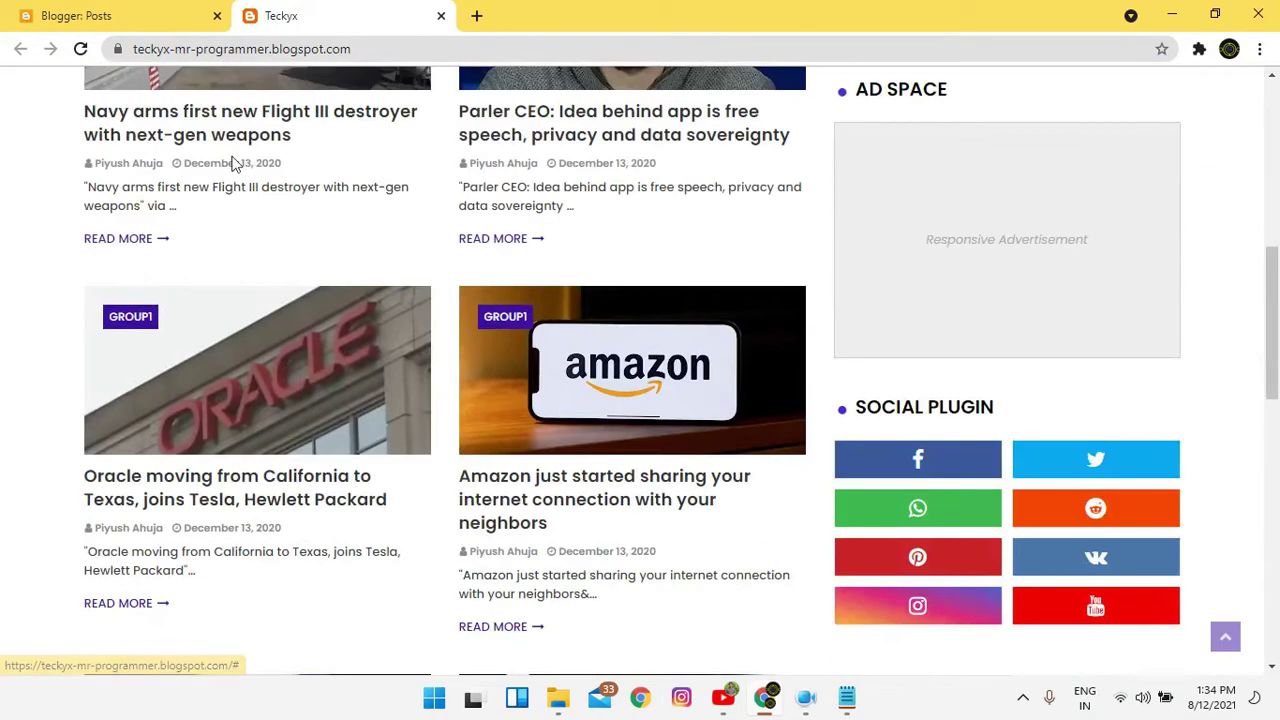
# Look through the live homepage's post grid, sidebar and footer.
pyautogui.scroll(5, 213, 267)
pyautogui.scroll(-12, 466, 409)
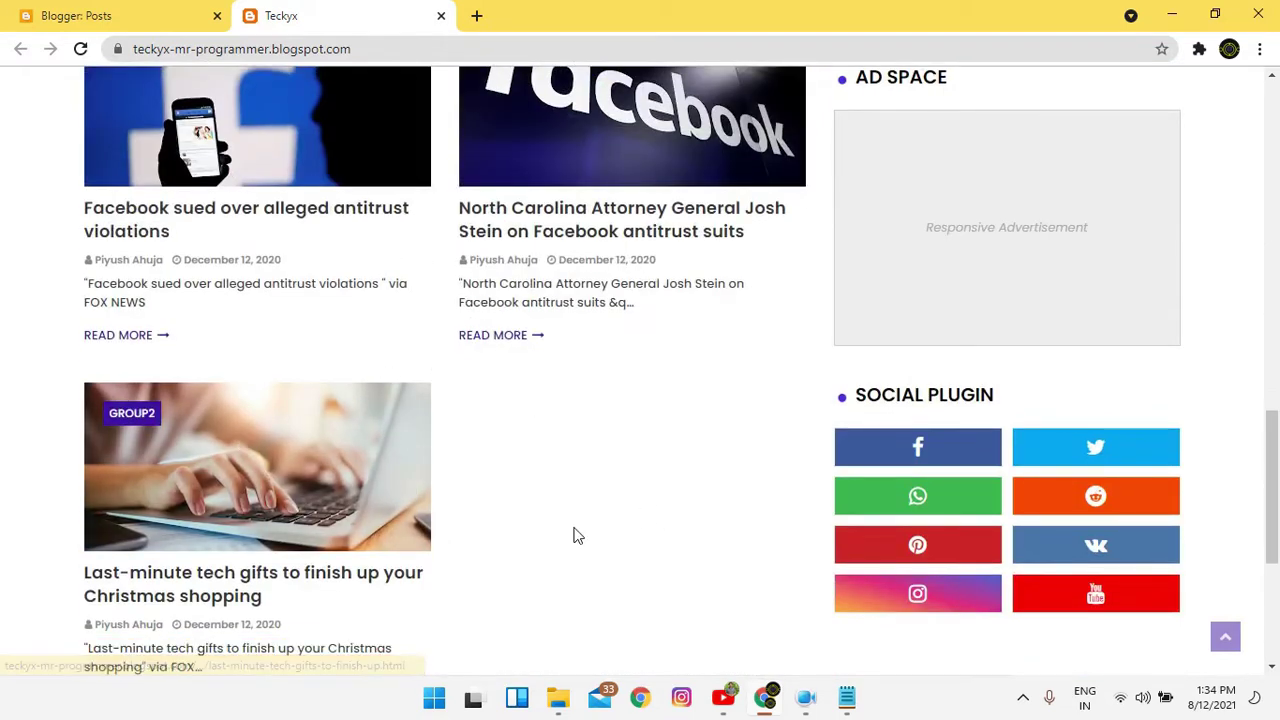
pyautogui.scroll(-3, 557, 364)
pyautogui.scroll(-1, 557, 364)
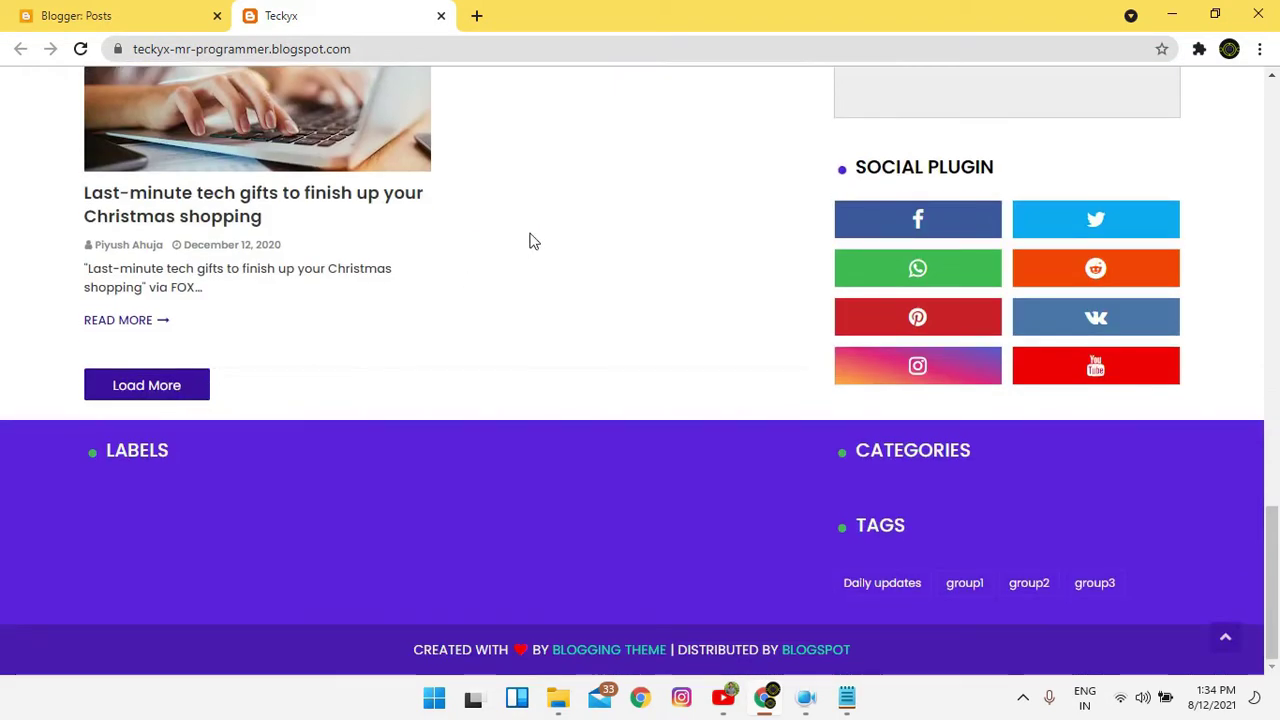
# In the blog's Layout, set the Blog Posts gadget to show 8 posts on the main page and save it.
pyautogui.click(70, 8)
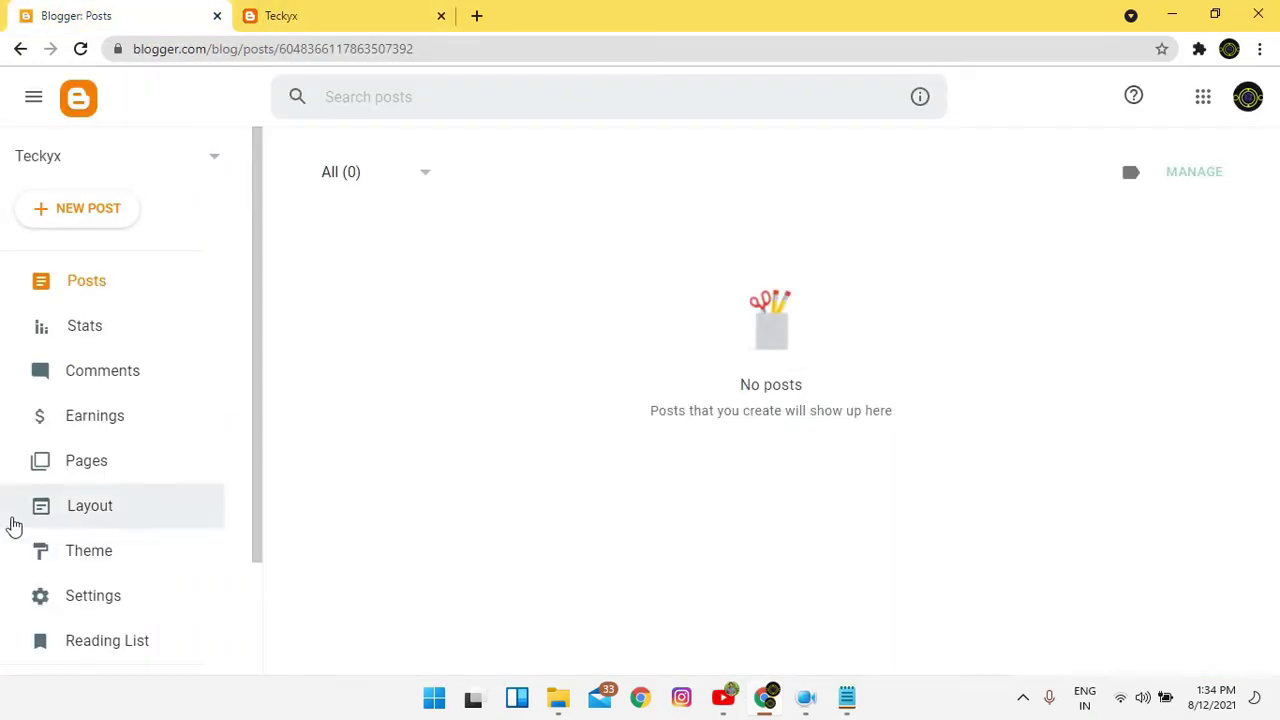
pyautogui.click(103, 594)
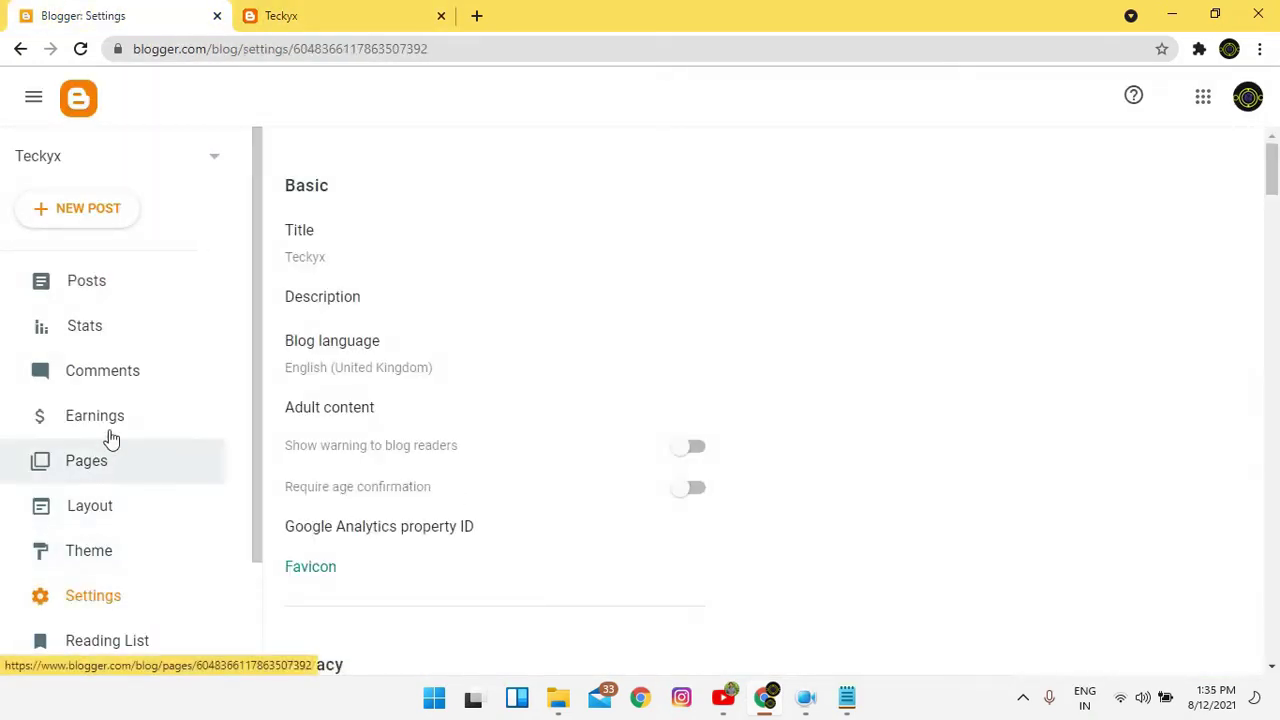
pyautogui.click(107, 507)
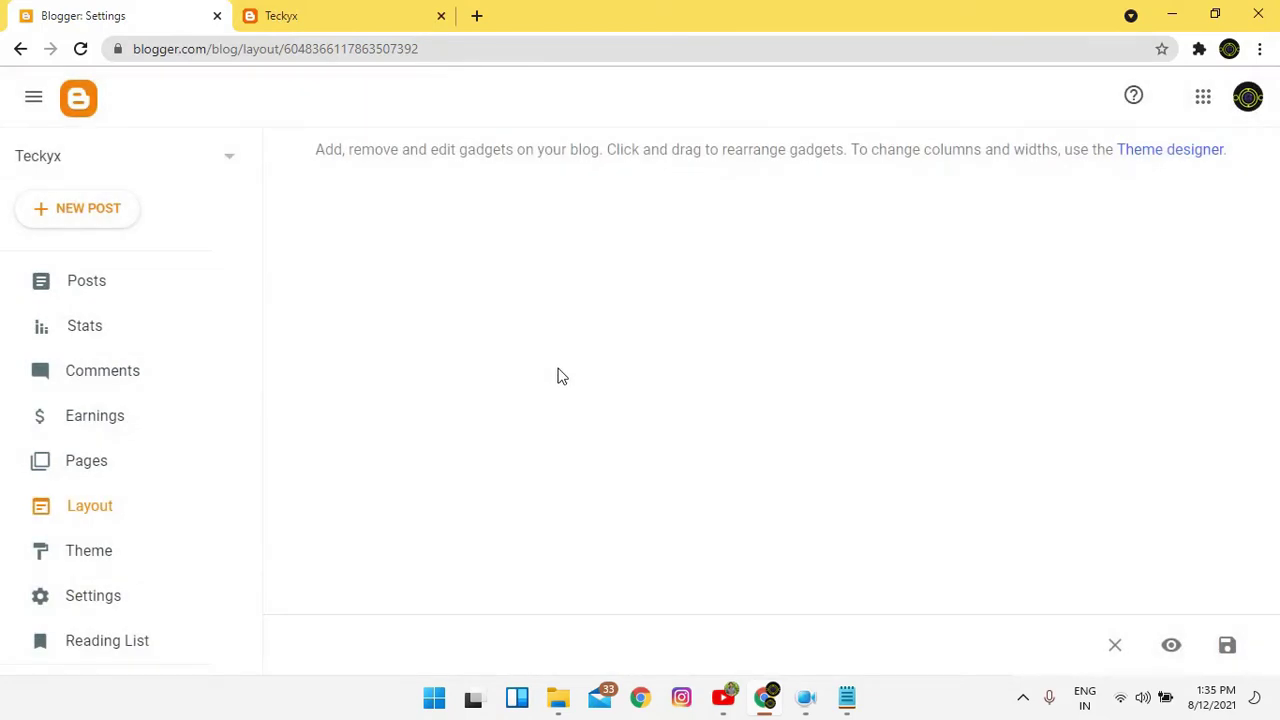
pyautogui.scroll(-2, 560, 375)
pyautogui.scroll(-4, 560, 375)
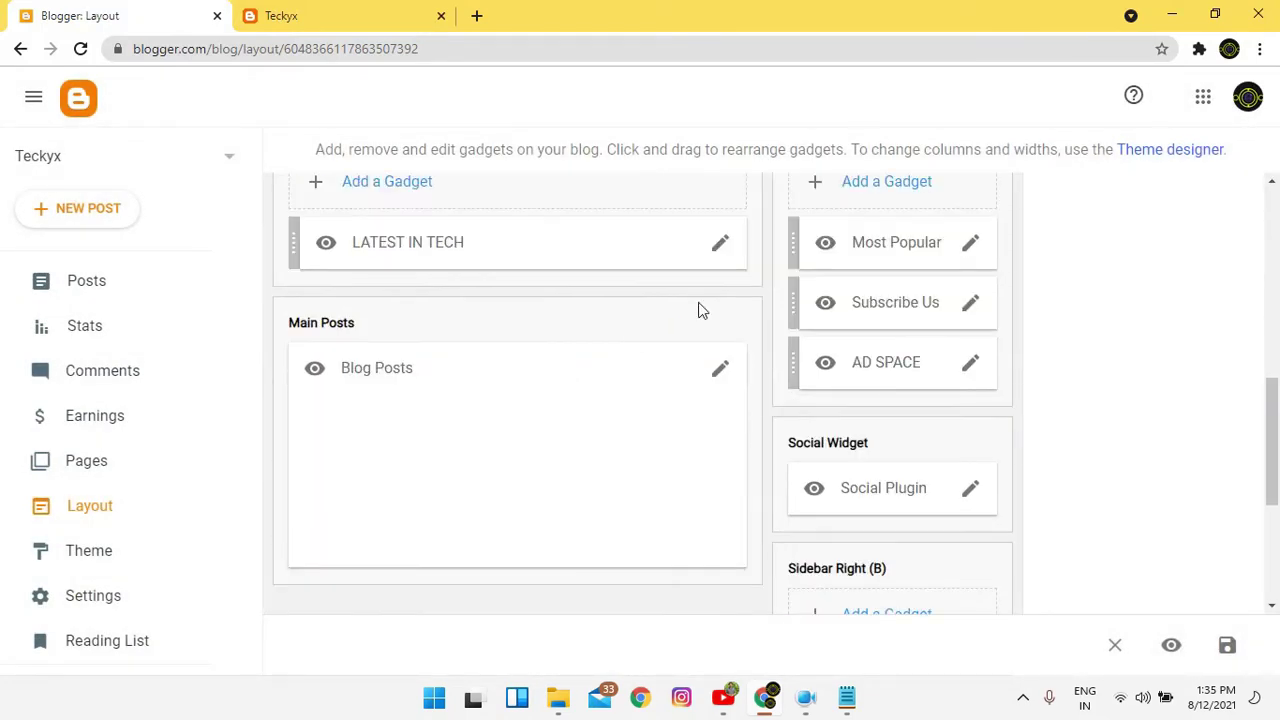
pyautogui.click(724, 370)
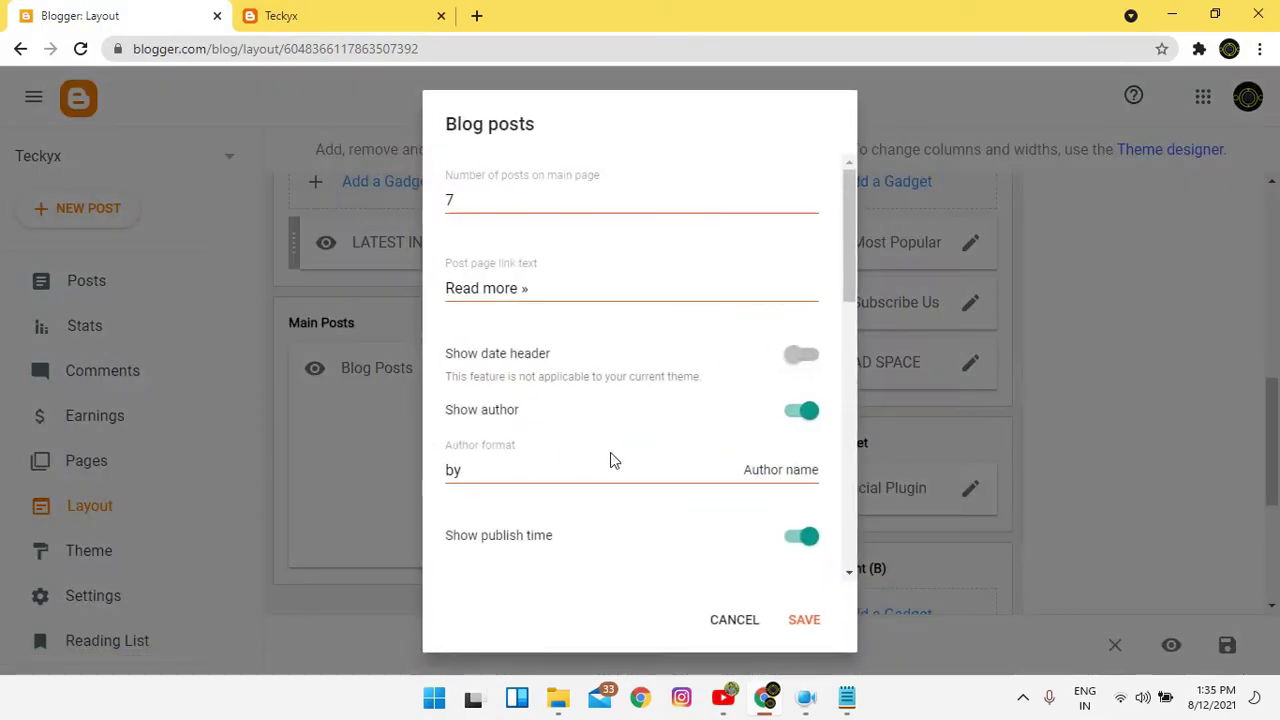
pyautogui.doubleClick(481, 198)
pyautogui.write('8')
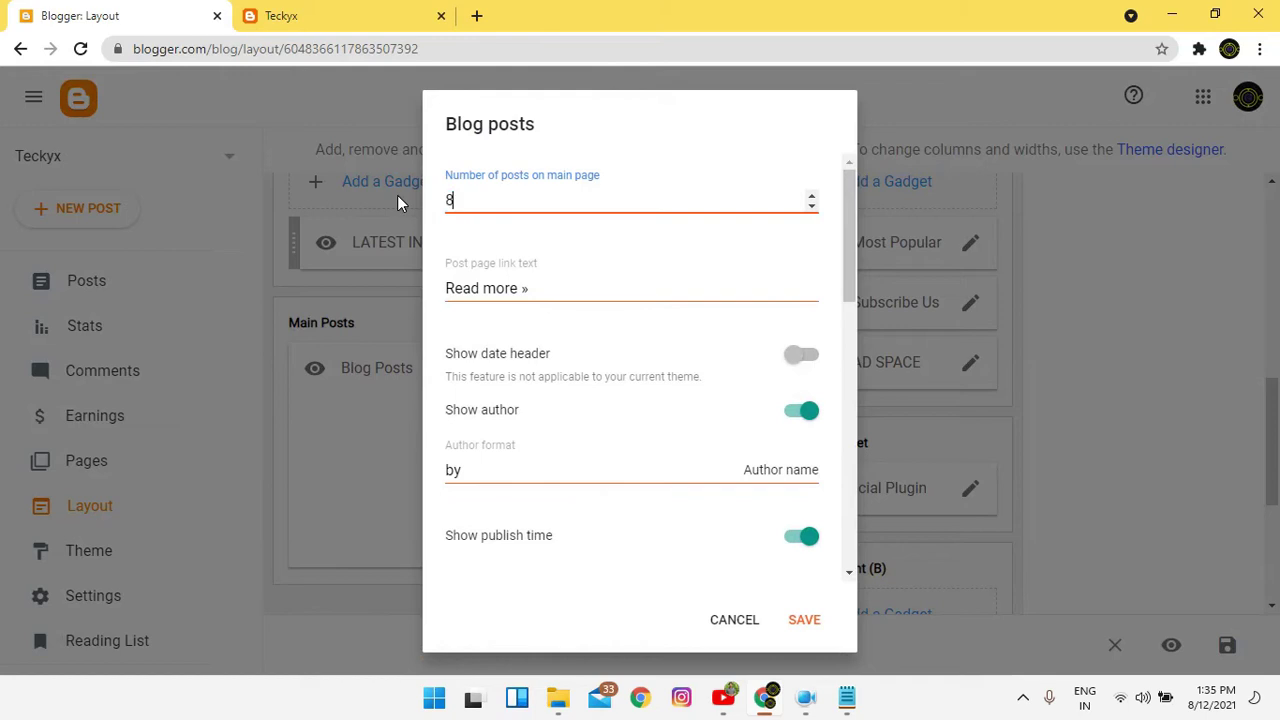
pyautogui.click(806, 620)
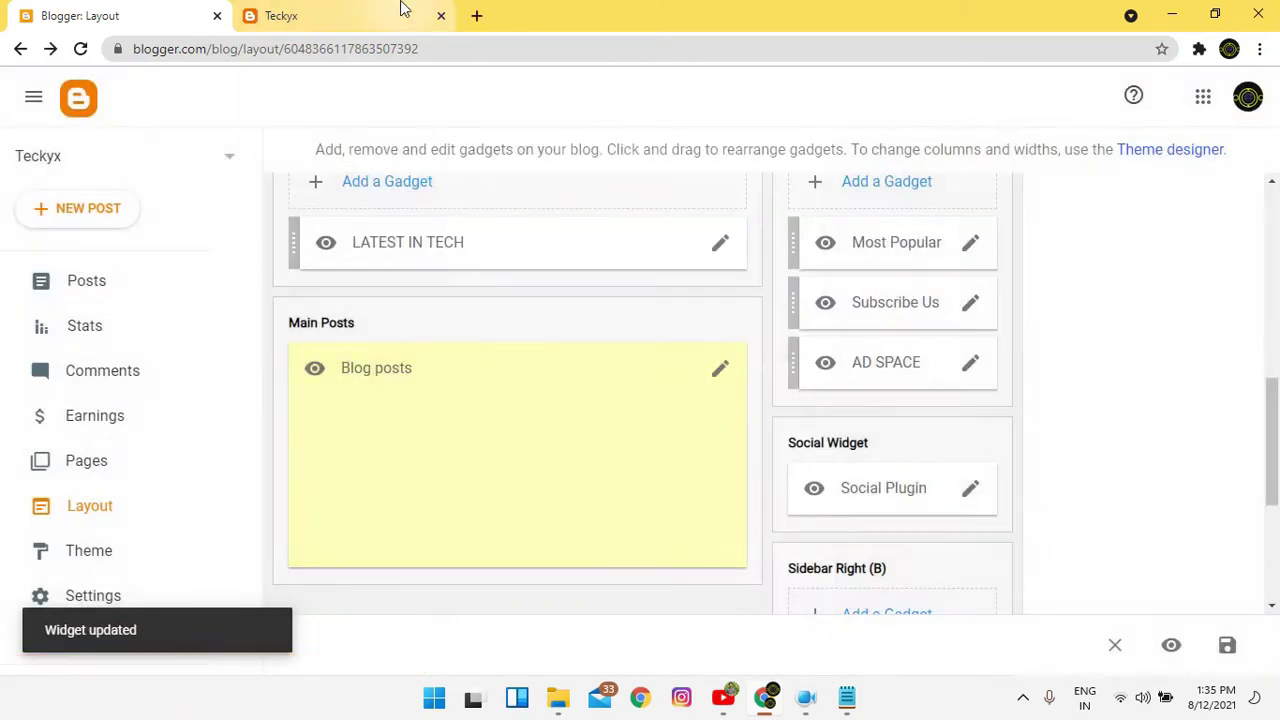
# Reload the live Teckyx blog and check the post grid on its homepage.
pyautogui.click(400, 12)
pyautogui.click(80, 48)
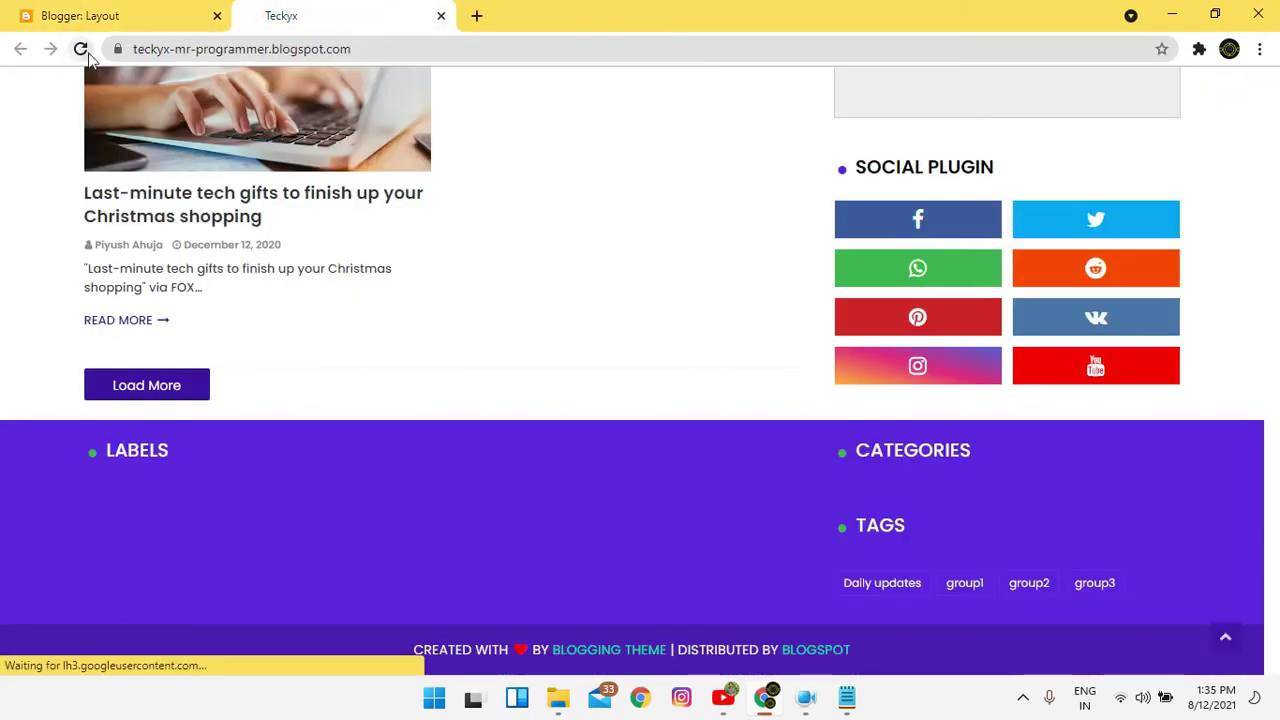
pyautogui.moveTo(383, 337)
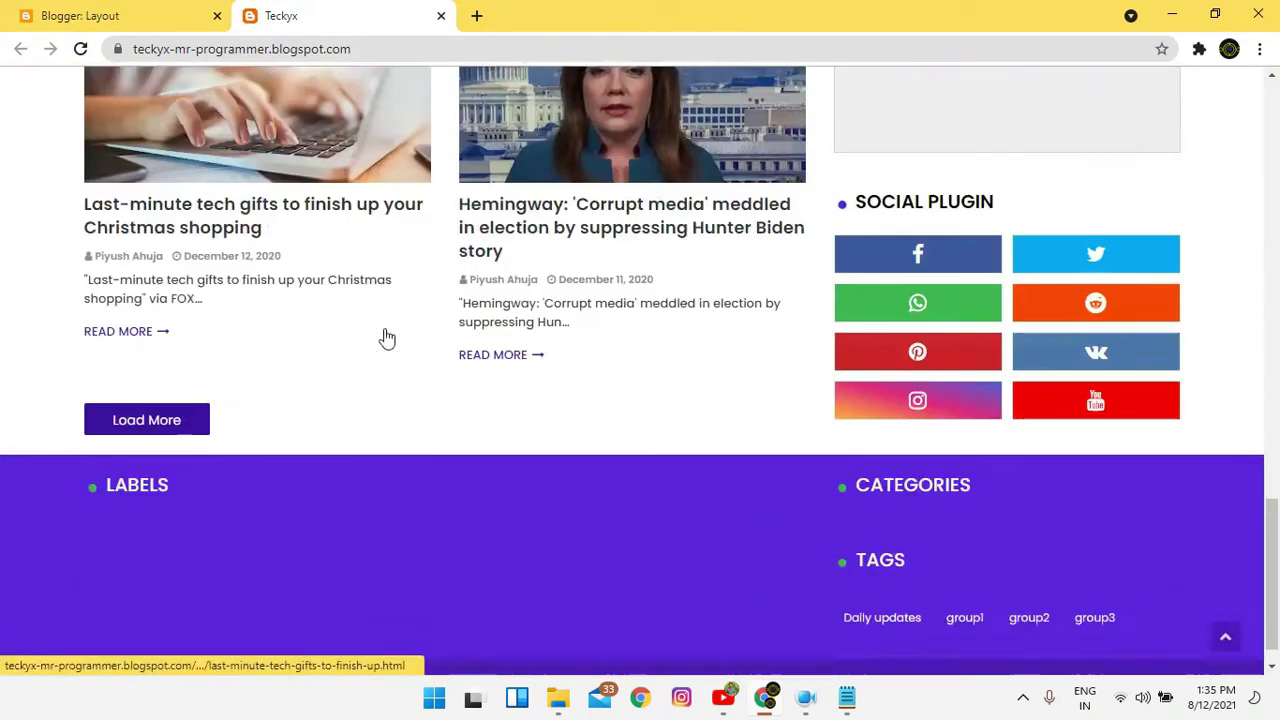
pyautogui.scroll(-2, 1152, 225)
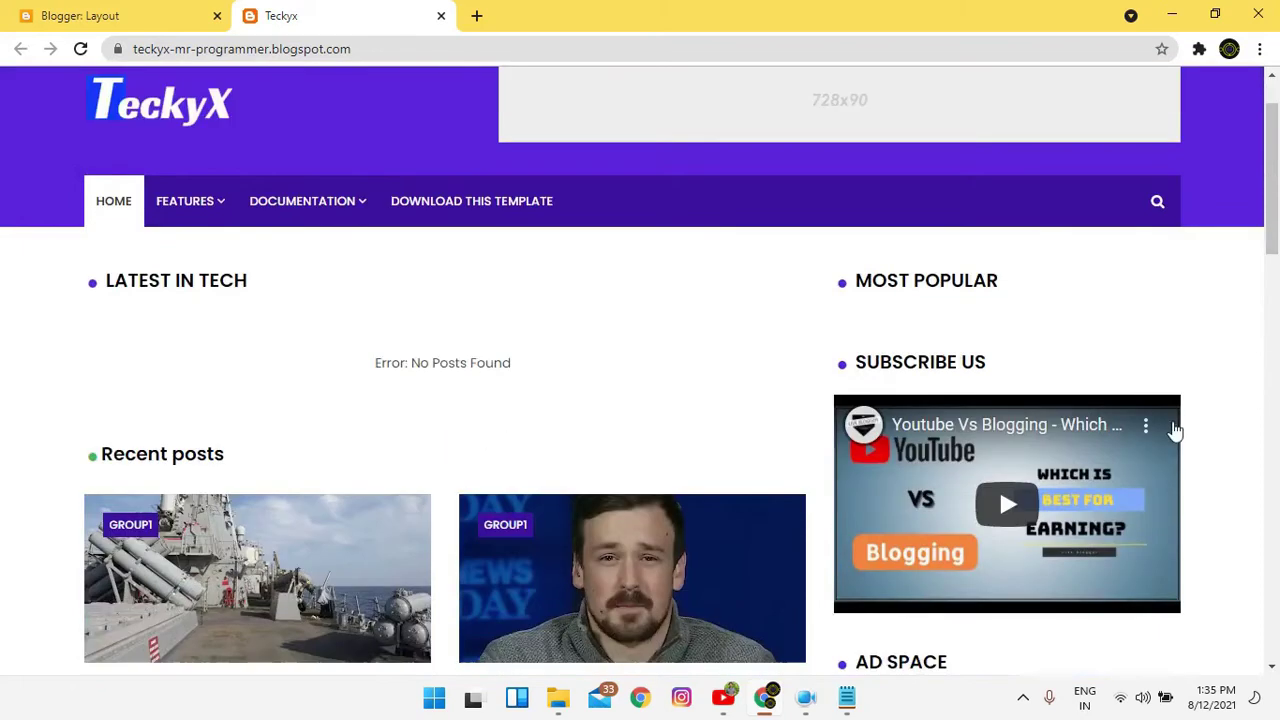
# Examine the Subscribe Us video section in the live homepage's sidebar.
pyautogui.moveTo(852, 227); pyautogui.dragTo(988, 227)
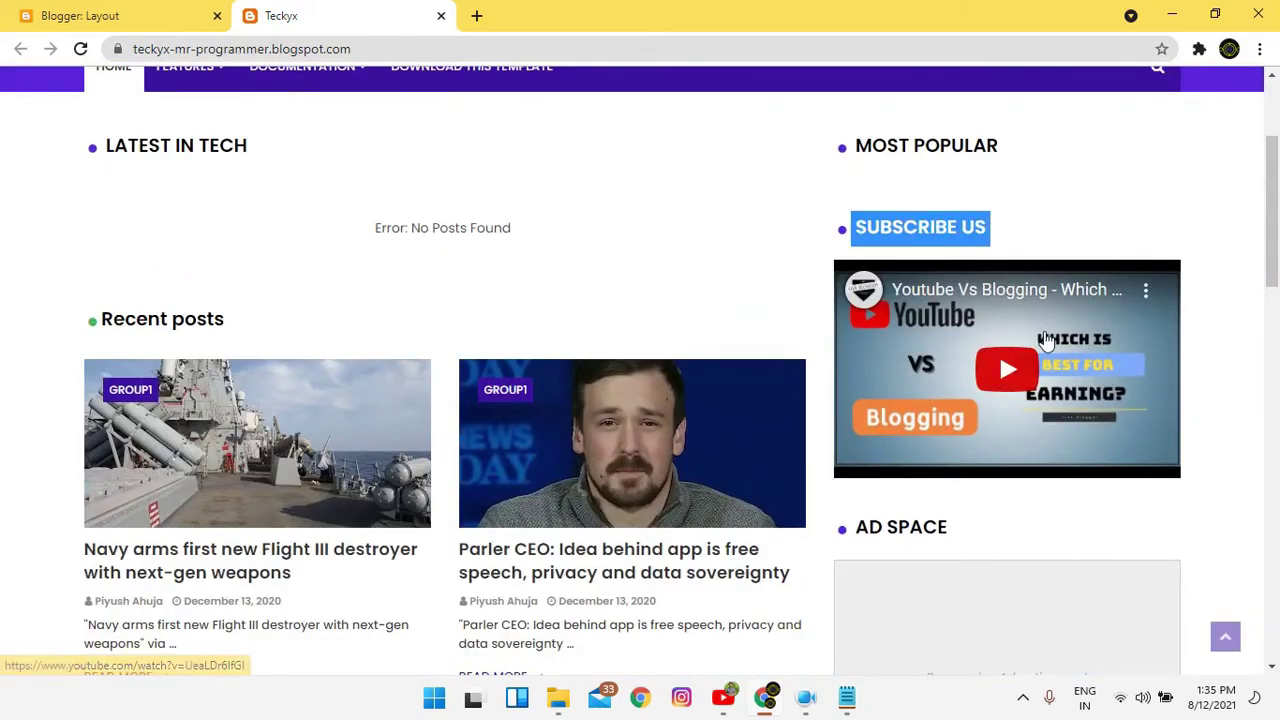
pyautogui.click(1237, 429)
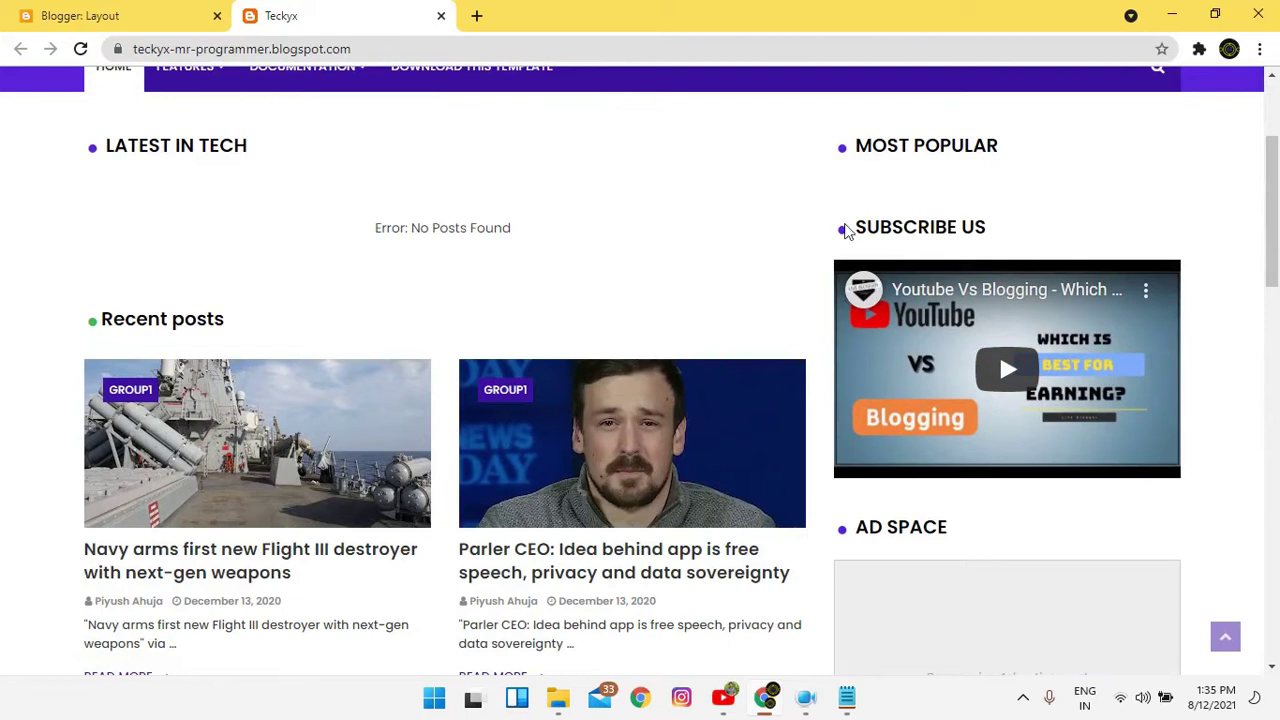
pyautogui.moveTo(829, 237); pyautogui.dragTo(1168, 397)
pyautogui.hotkey('ctrl', 'a')
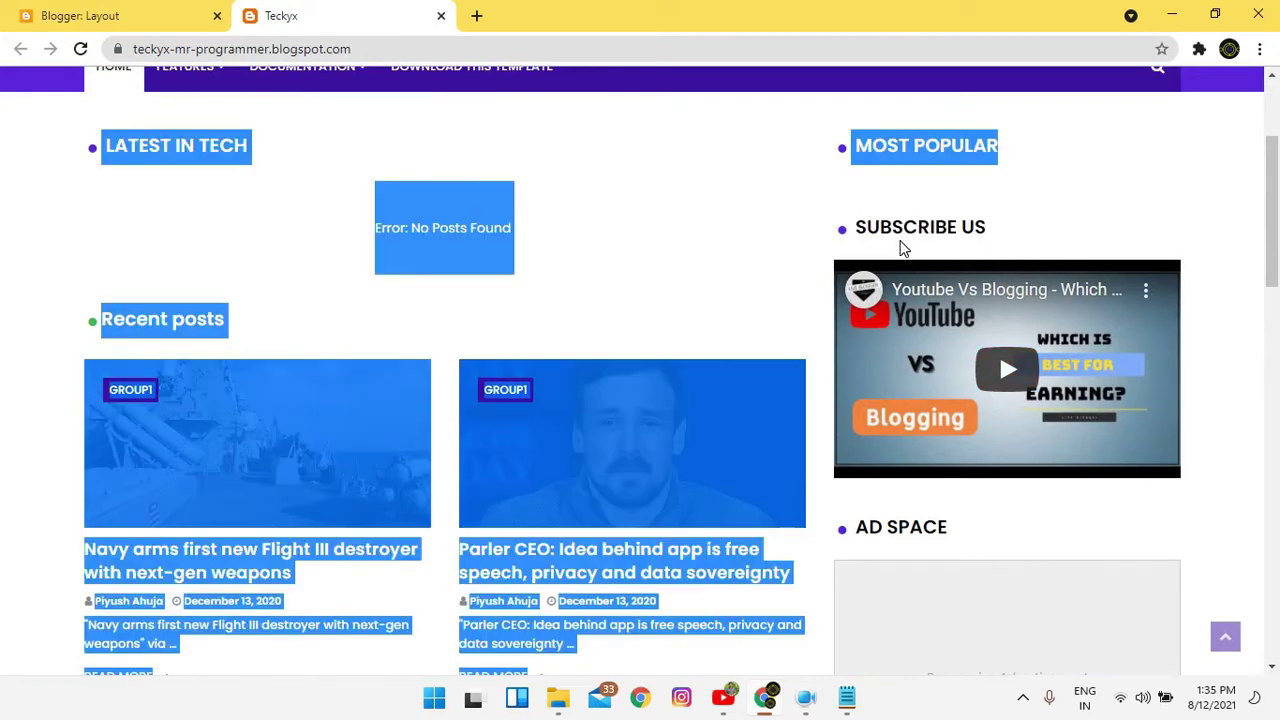
pyautogui.click(903, 246)
# Remove the Subscribe Us gadget from the blog's layout and confirm the removal.
pyautogui.click(27, 12)
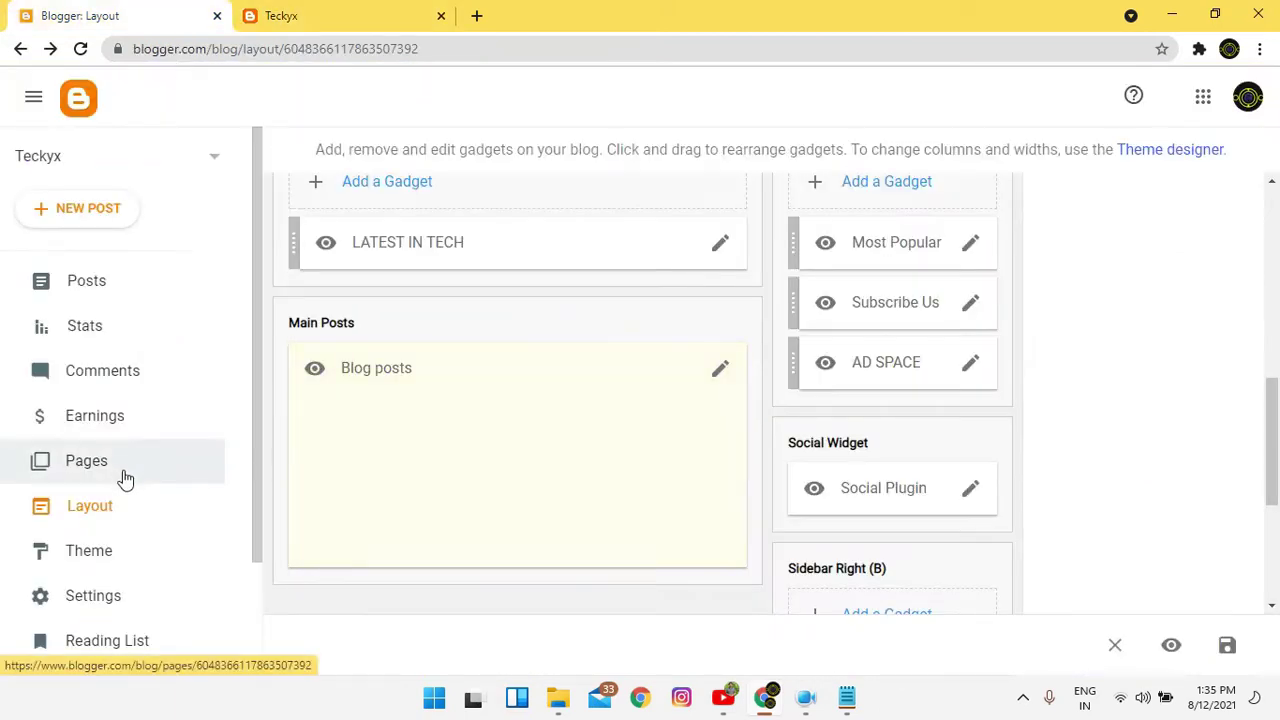
pyautogui.click(970, 316)
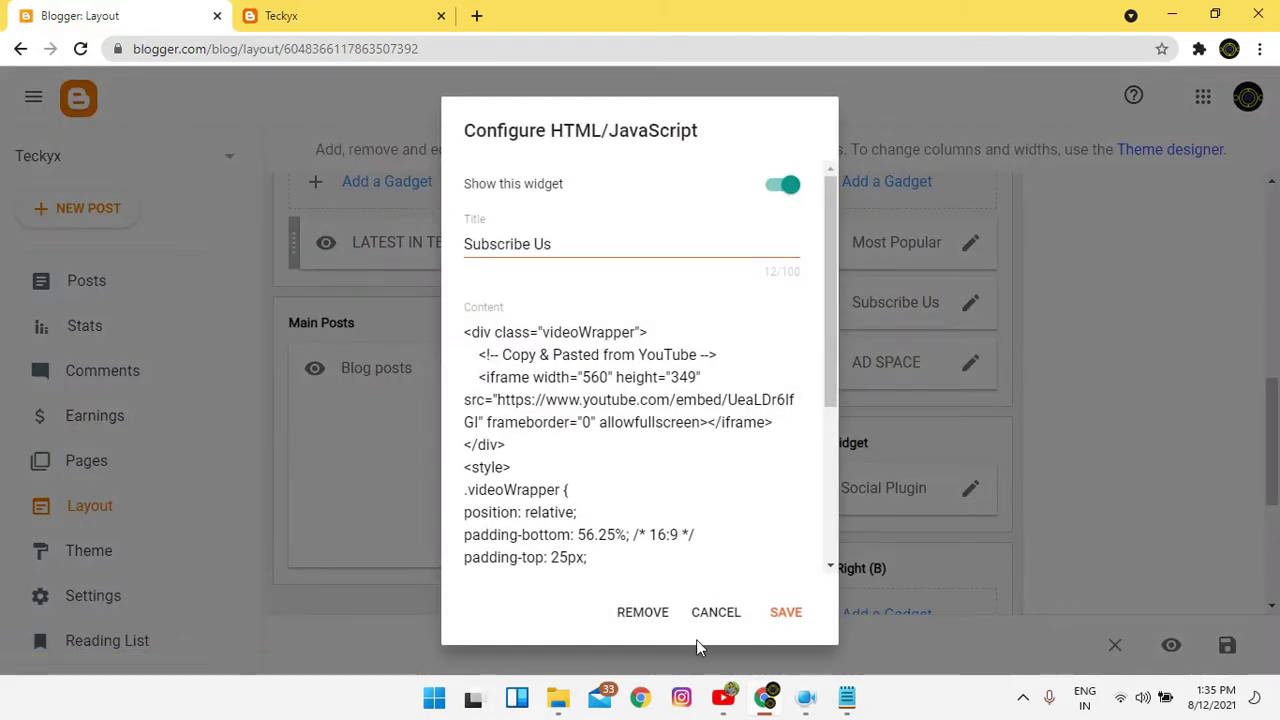
pyautogui.click(660, 612)
pyautogui.click(780, 428)
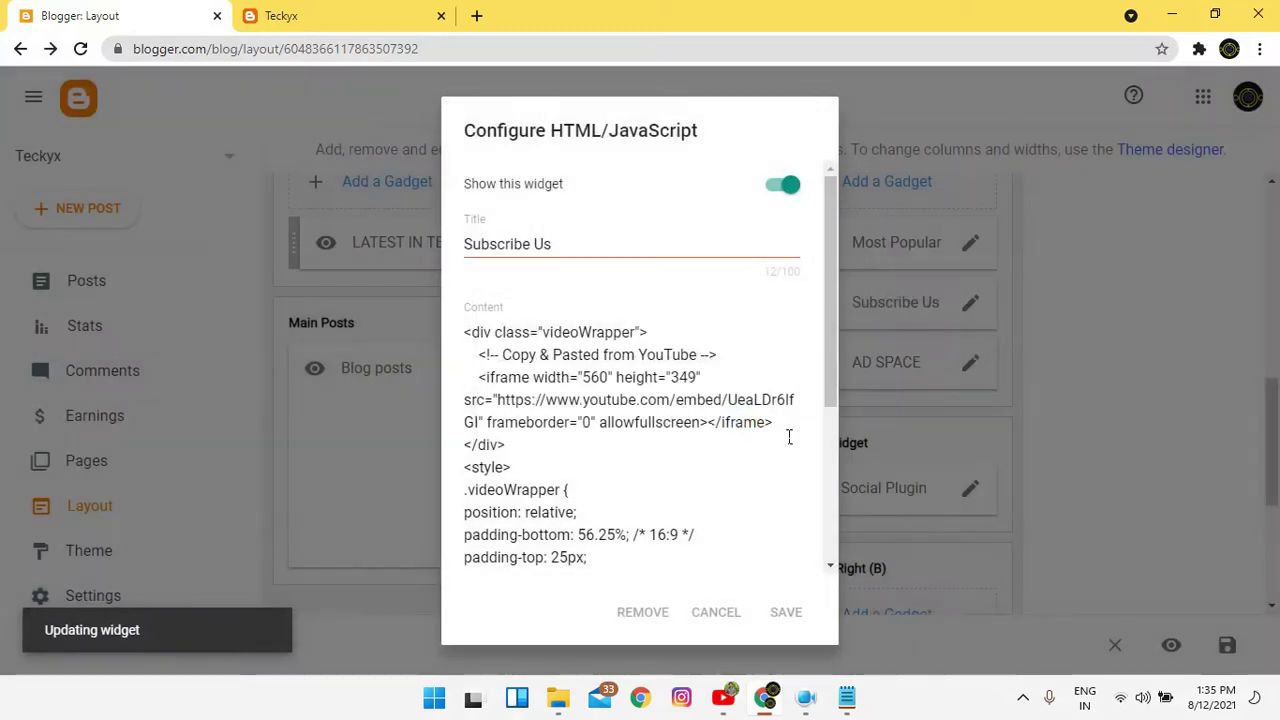
# View the AD SPACE section in the sidebar of the live Teckyx homepage.
pyautogui.click(349, 10)
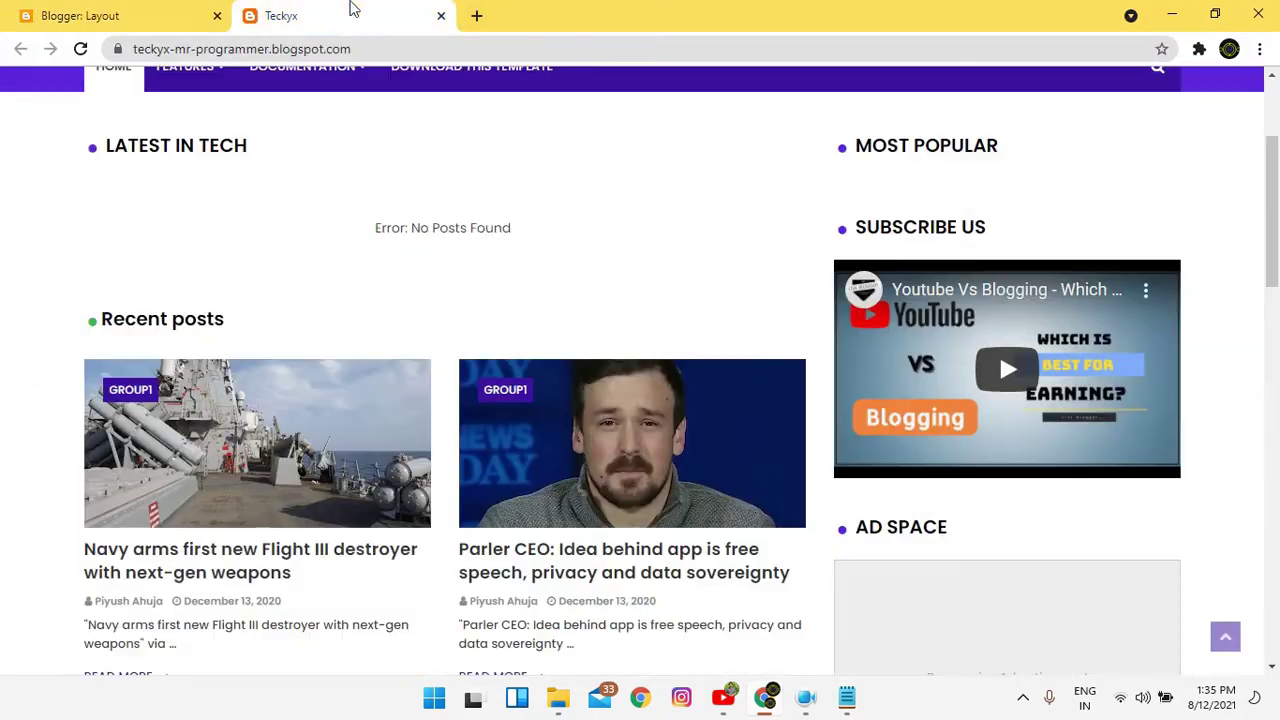
pyautogui.scroll(-6, 1034, 629)
pyautogui.scroll(2, 1107, 379)
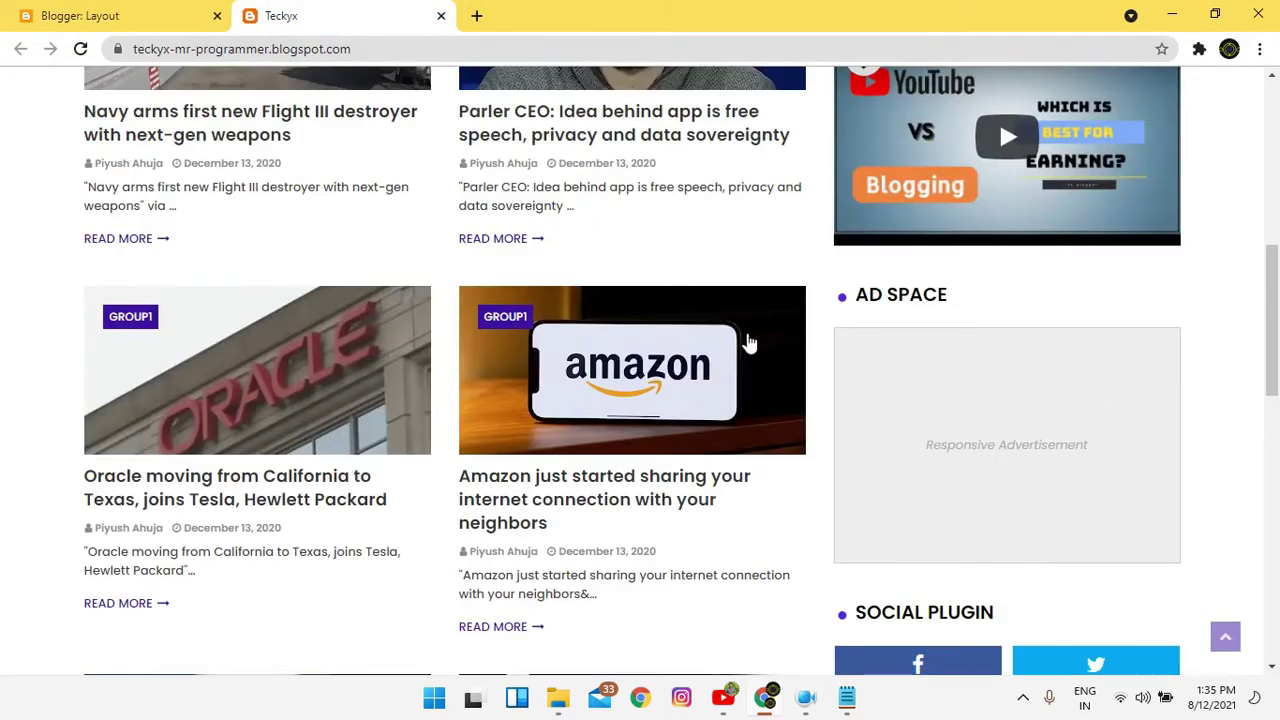
# Open the AD SPACE gadget in the layout, highlight its ad code and remove the gadget from the page.
pyautogui.click(100, 15)
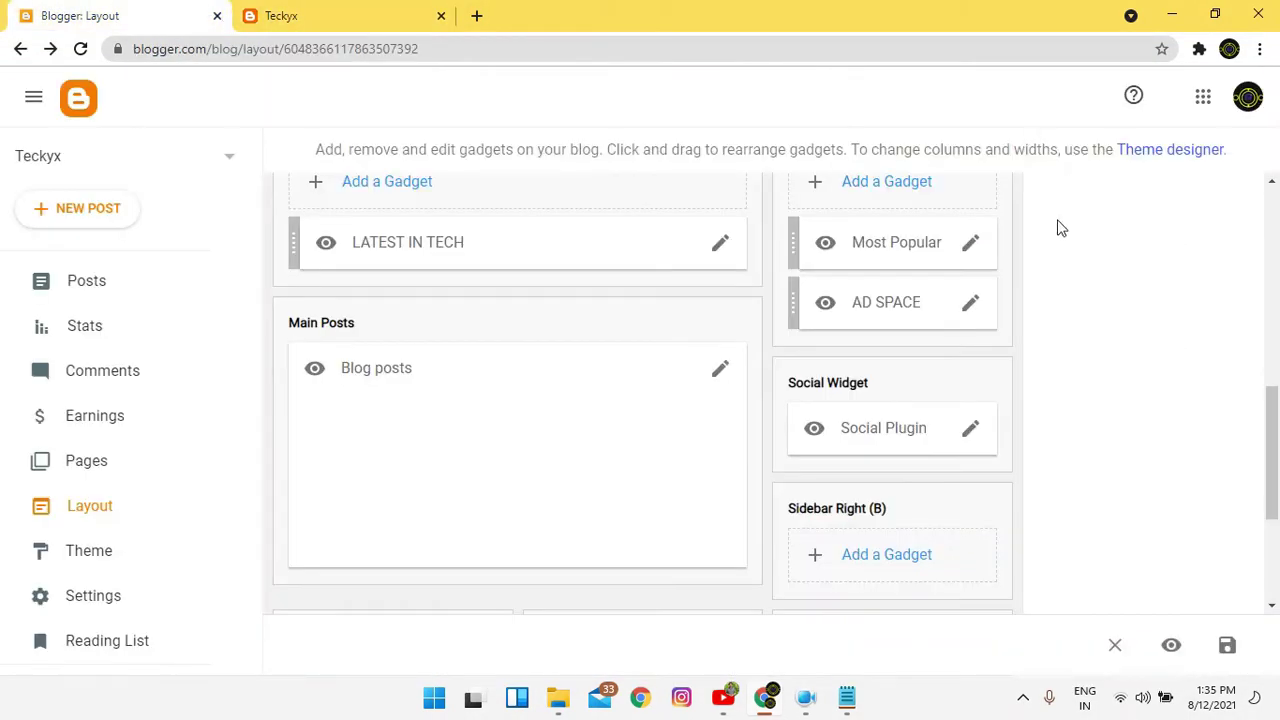
pyautogui.click(970, 304)
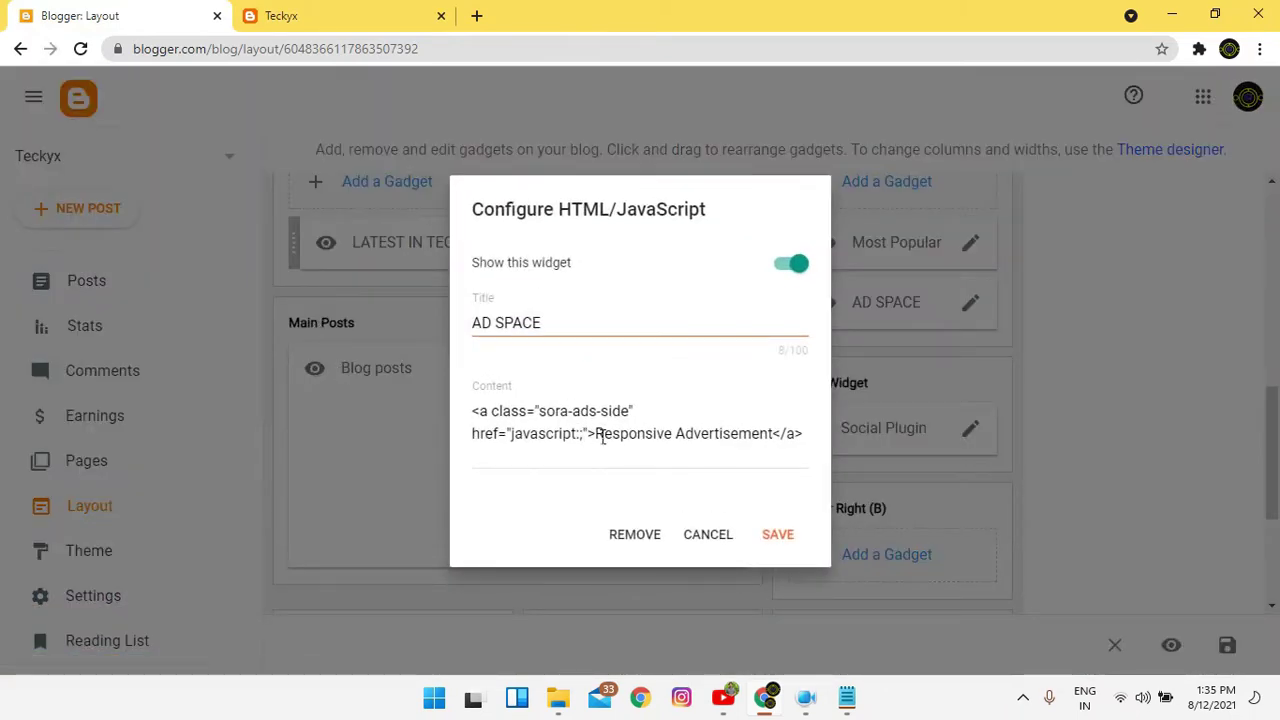
pyautogui.moveTo(778, 460); pyautogui.dragTo(396, 319)
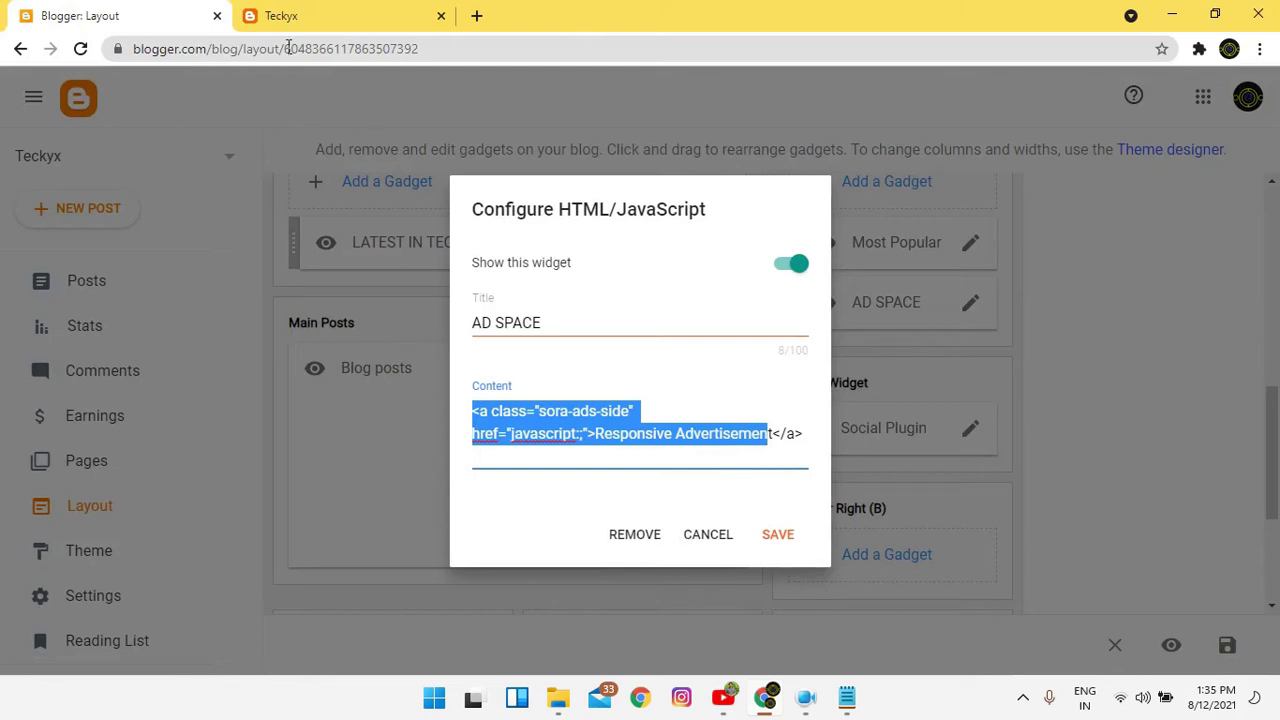
pyautogui.click(648, 537)
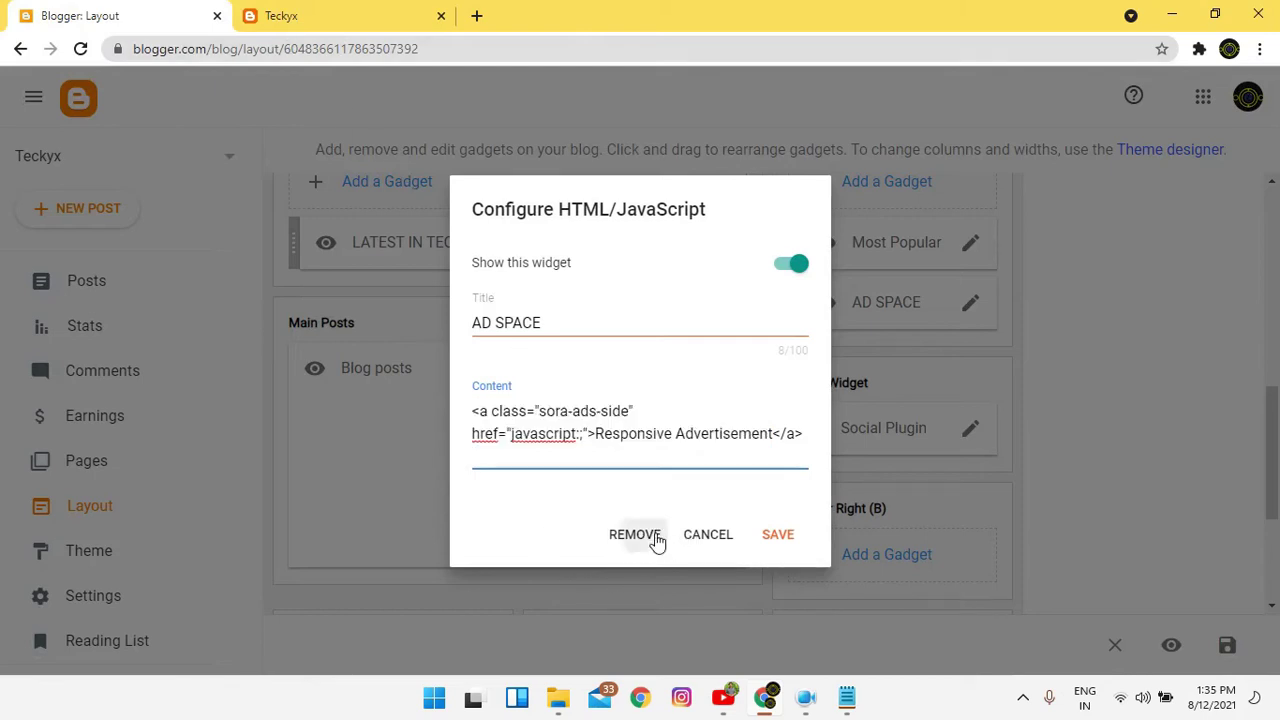
pyautogui.click(767, 424)
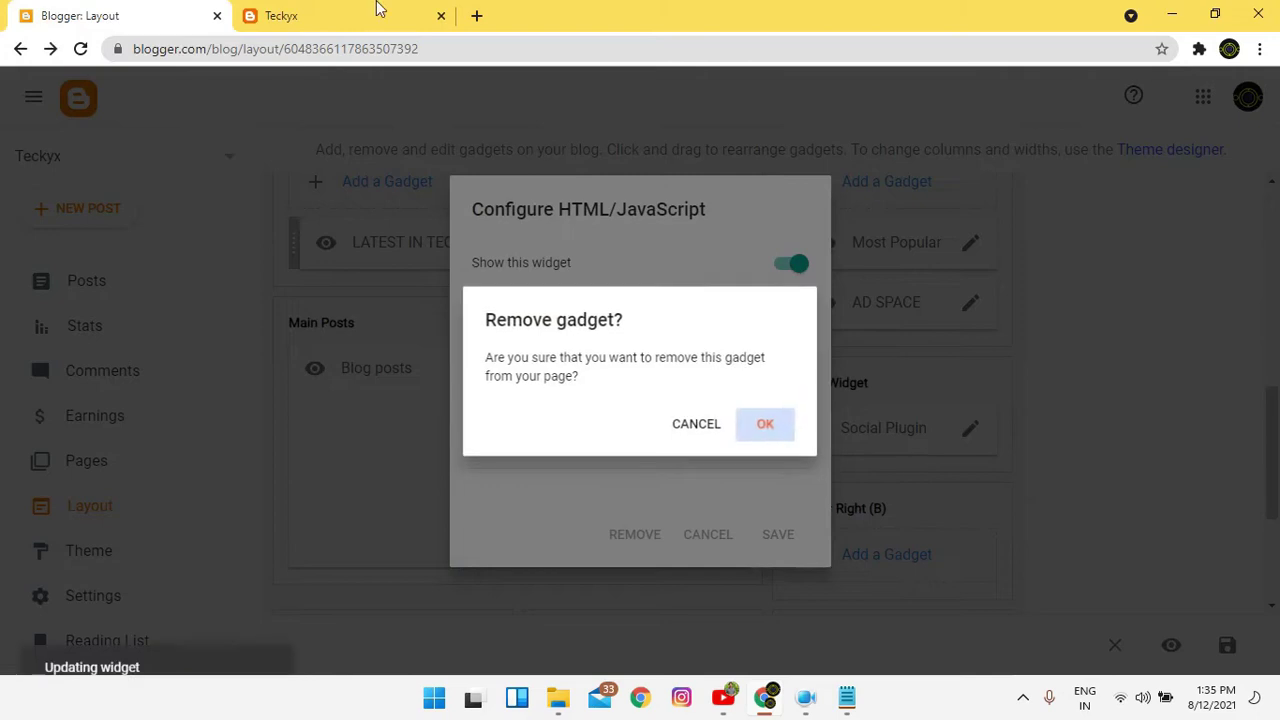
# Return to the live Teckyx blog to locate the Social Plugin section in its sidebar.
pyautogui.click(400, 16)
pyautogui.click(68, 12)
pyautogui.click(275, 12)
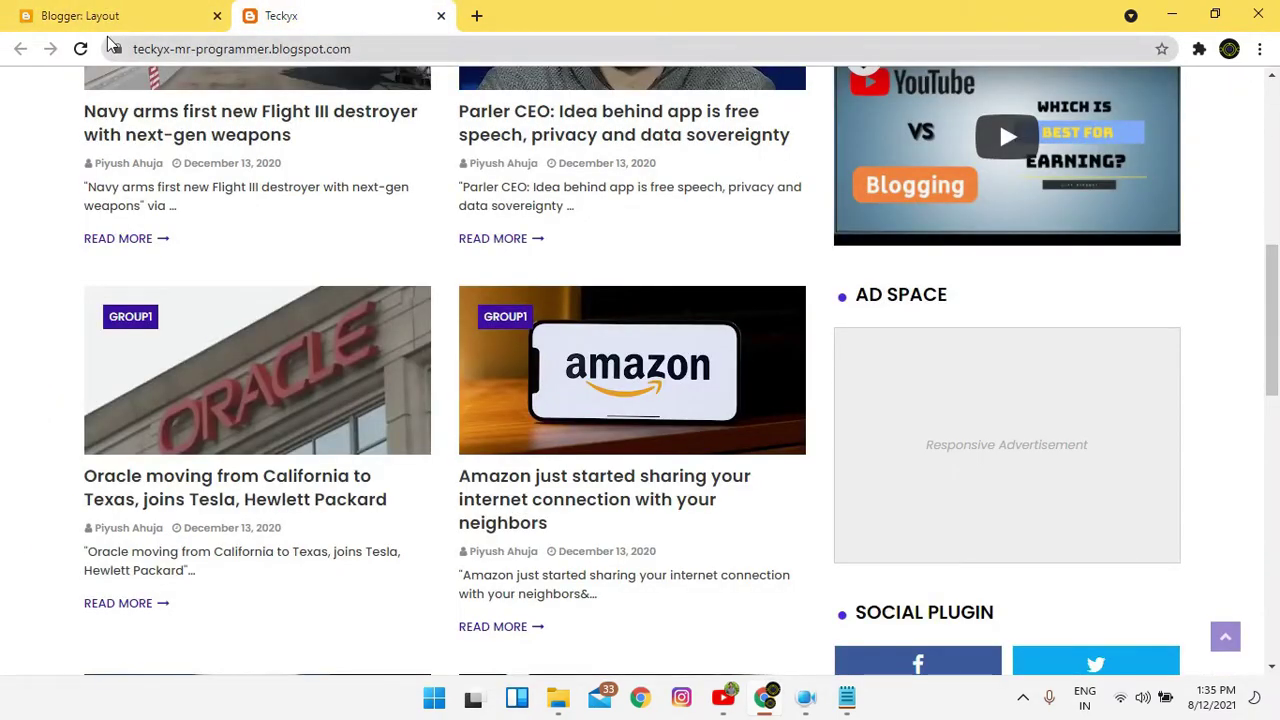
# Open the Social Plugin gadget in the layout and look through its list of social links.
pyautogui.click(57, 10)
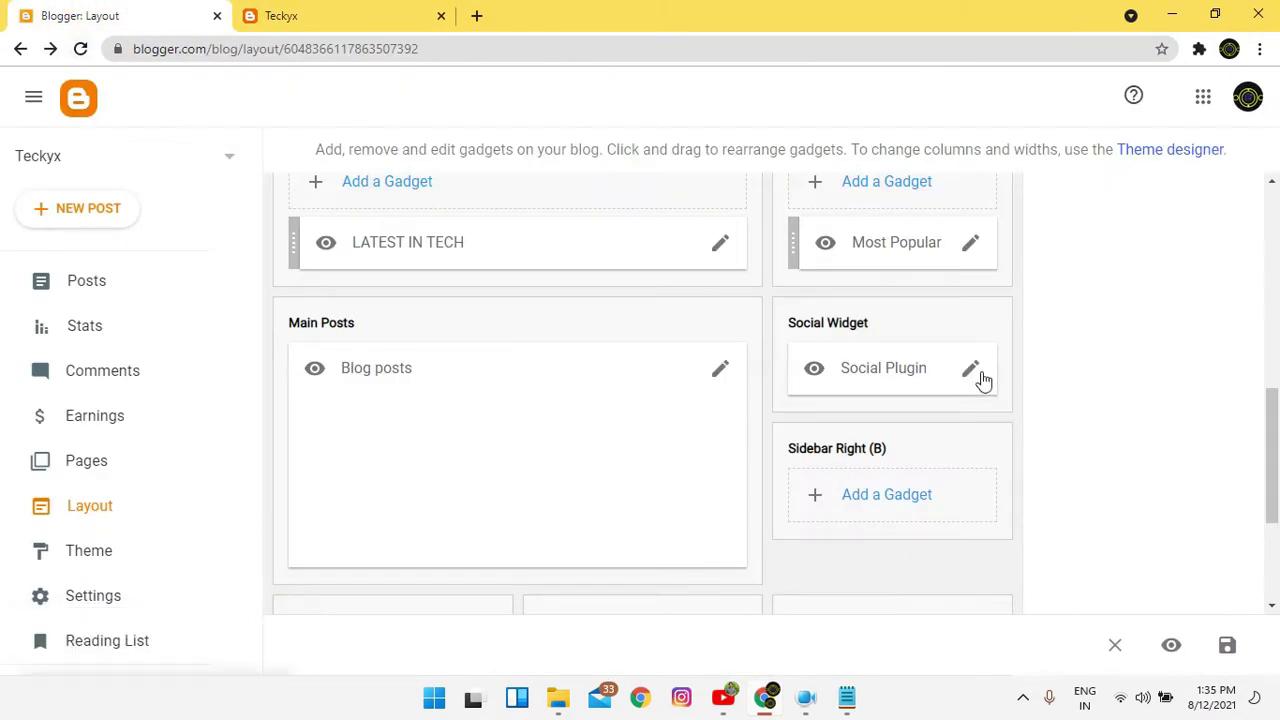
pyautogui.click(975, 372)
pyautogui.scroll(-5, 697, 486)
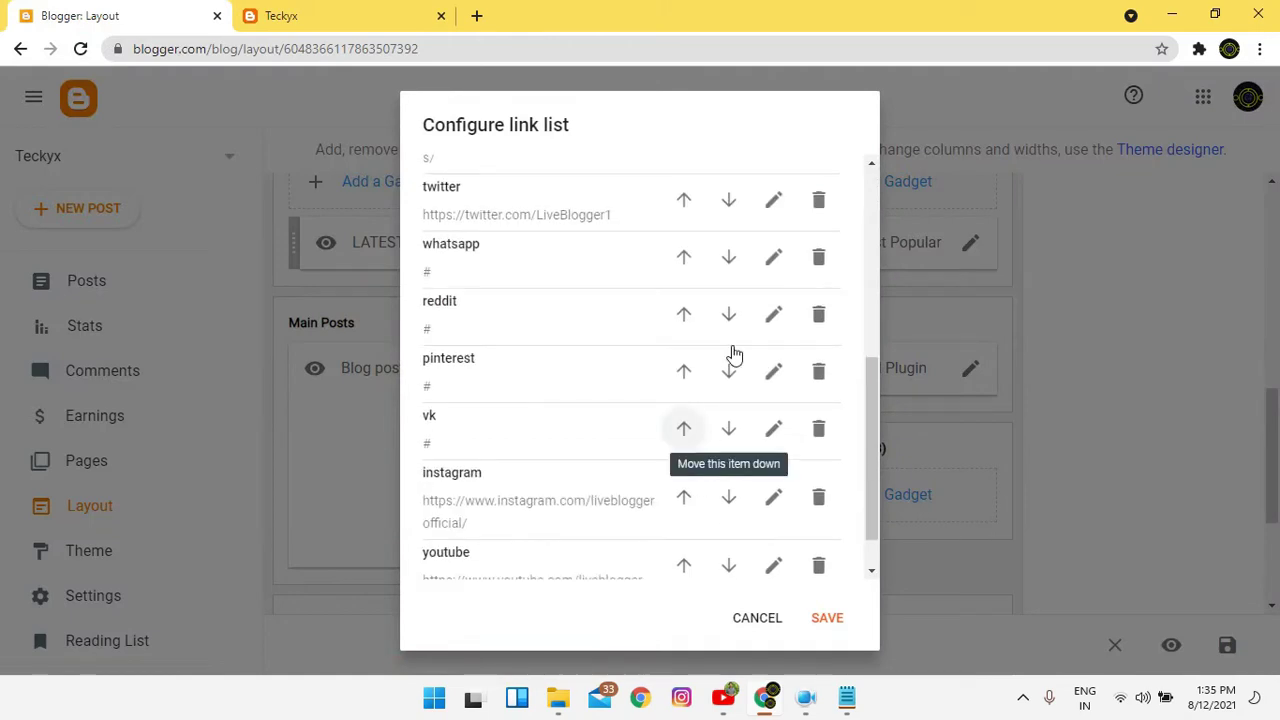
pyautogui.moveTo(870, 400)
pyautogui.mouseDown()
pyautogui.moveTo(877, 345)
pyautogui.moveTo(890, 466)
pyautogui.moveTo(890, 410)
pyautogui.mouseUp()
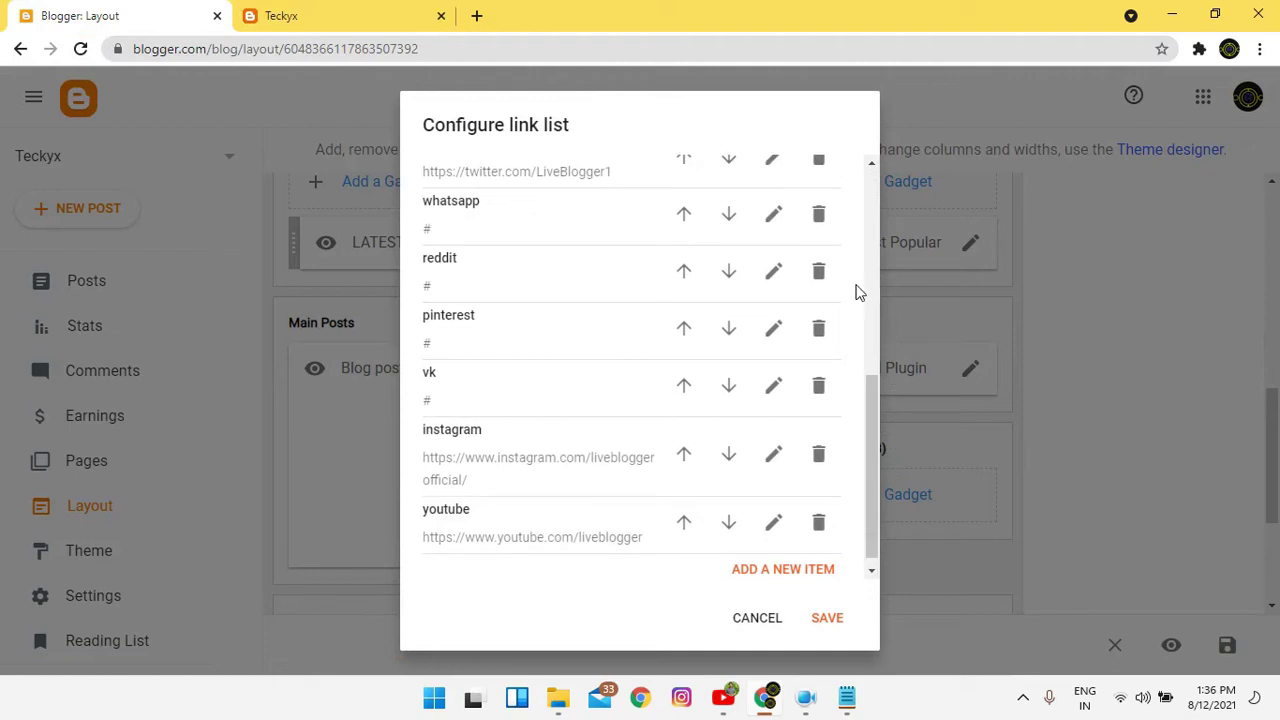
pyautogui.moveTo(876, 484); pyautogui.dragTo(880, 386)
# Open the facebook and twitter entries of the Social Plugin link list for editing and review the site URLs of the links.
pyautogui.click(778, 338)
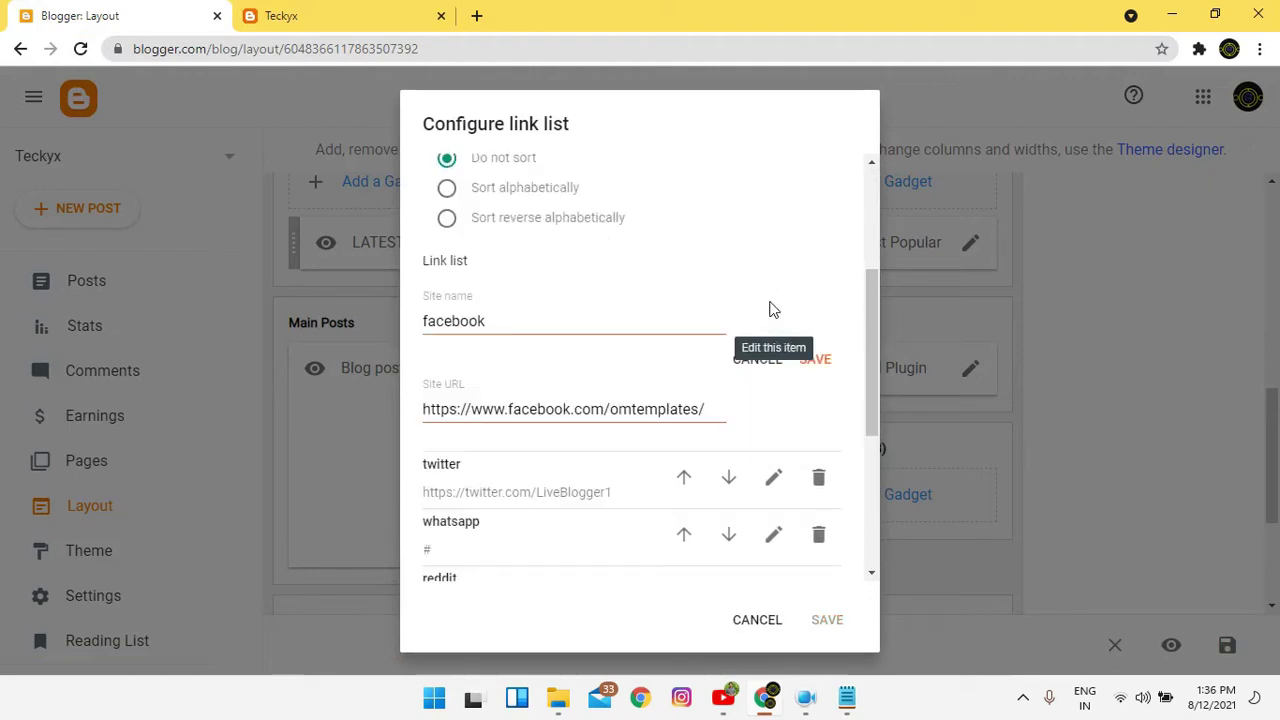
pyautogui.moveTo(707, 410); pyautogui.dragTo(263, 457)
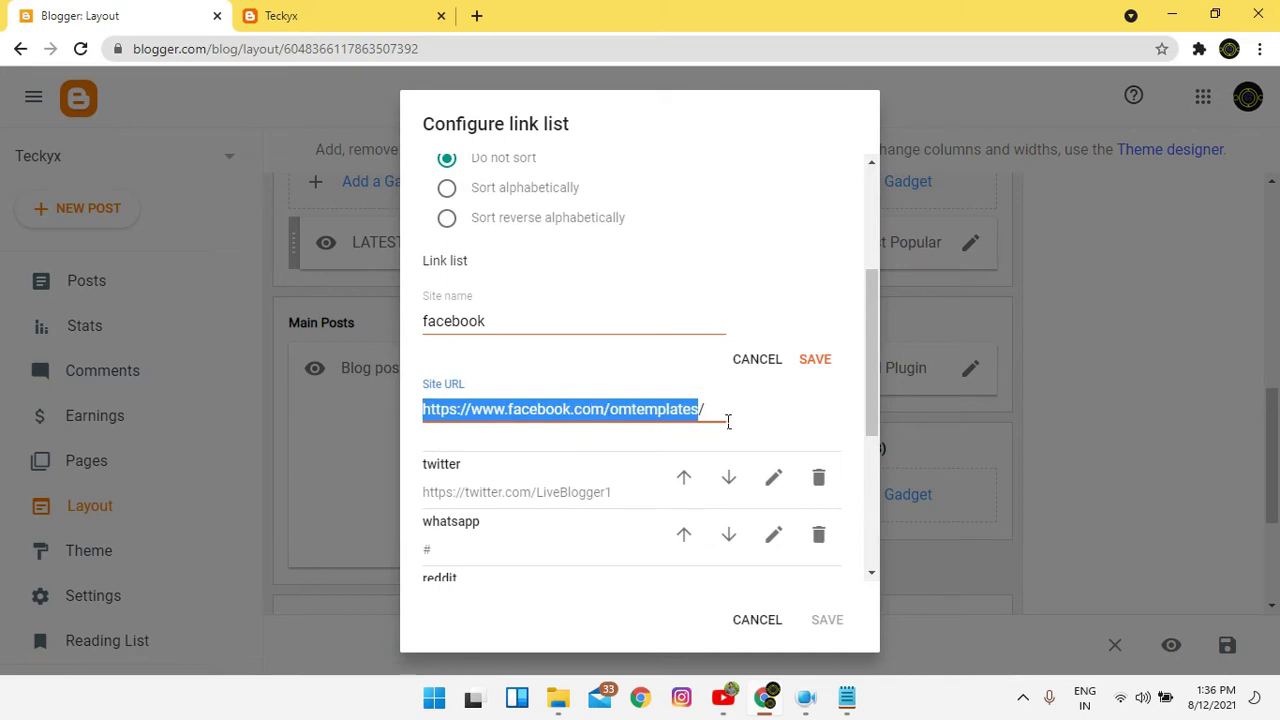
pyautogui.click(774, 477)
pyautogui.scroll(-2, 768, 460)
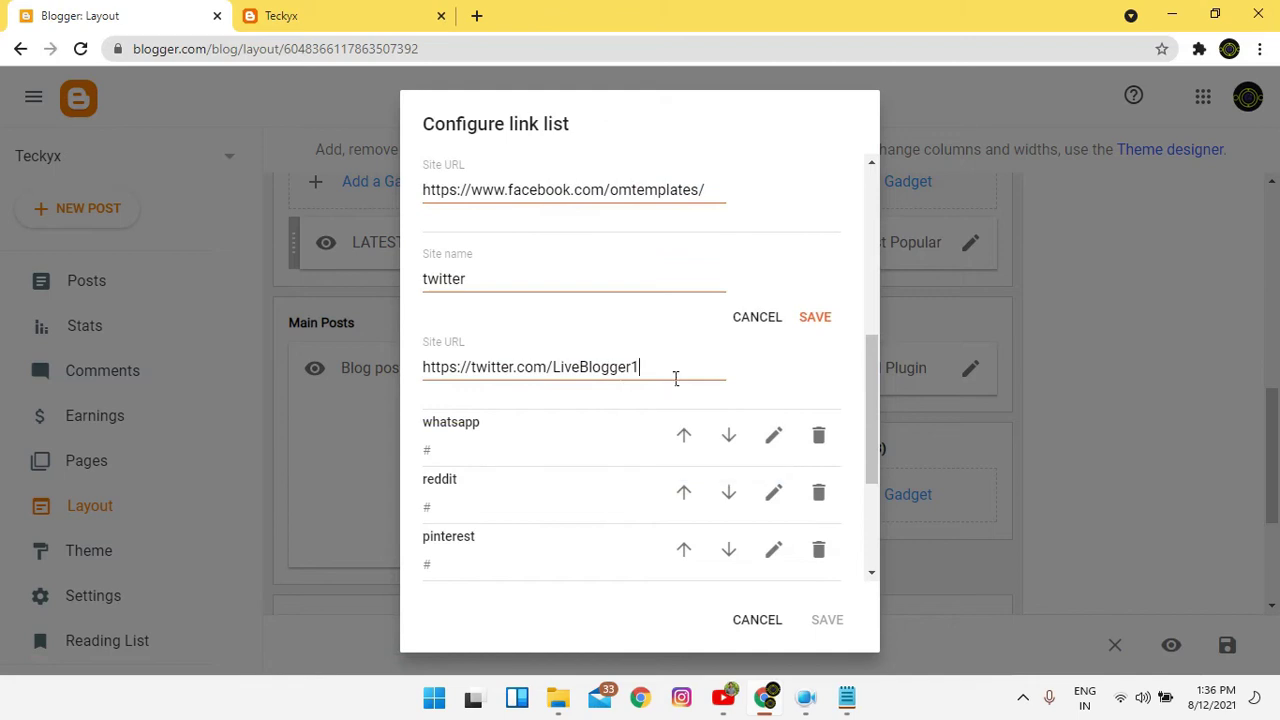
pyautogui.moveTo(675, 378); pyautogui.dragTo(436, 376)
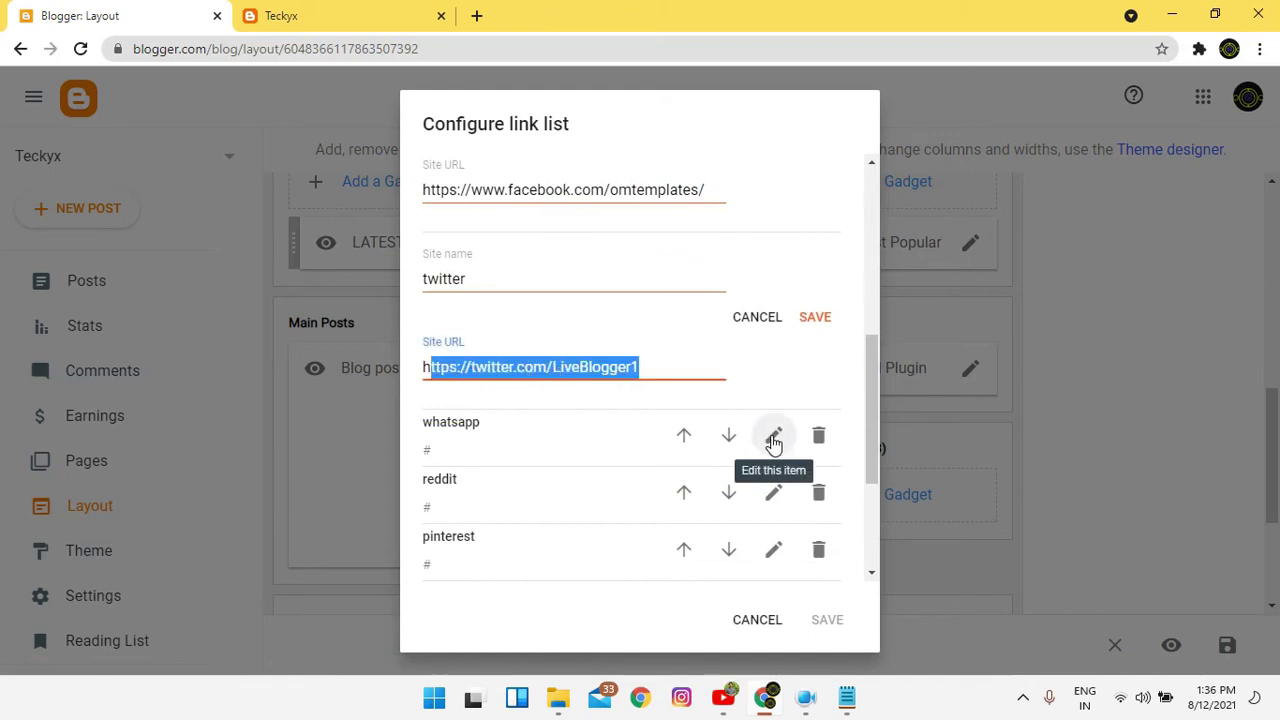
pyautogui.scroll(-2, 494, 283)
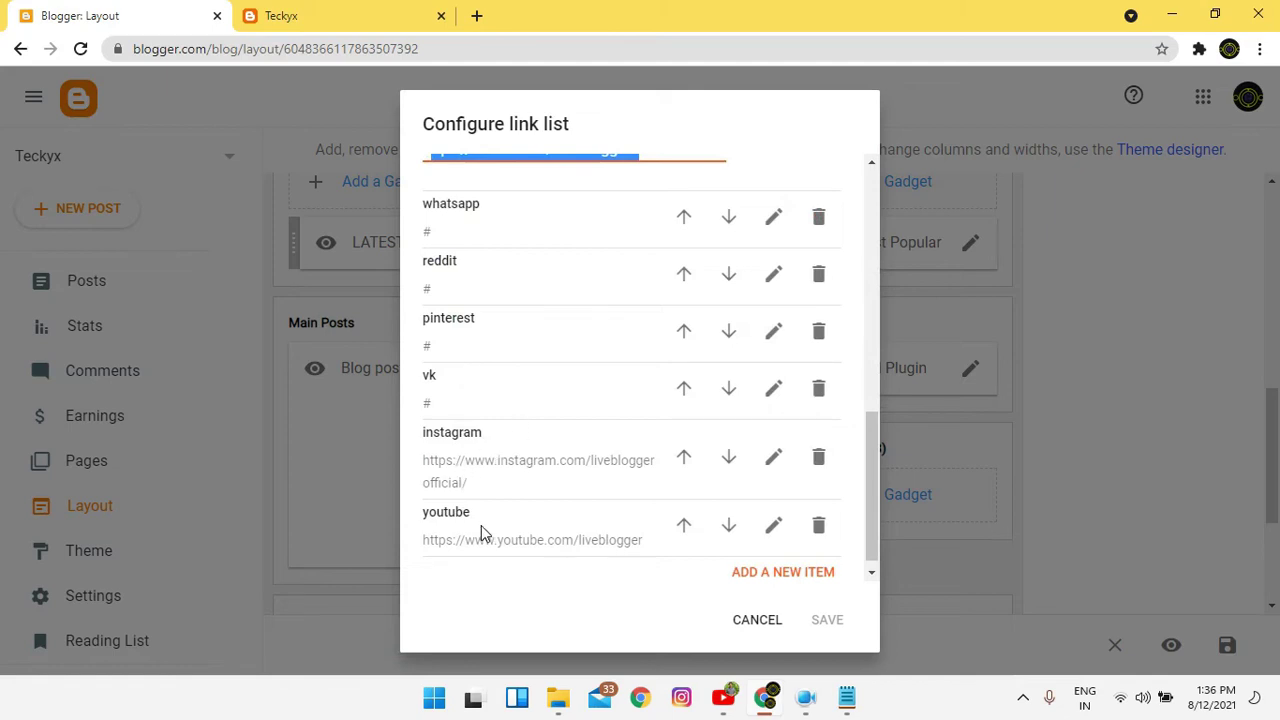
pyautogui.scroll(-1, 481, 525)
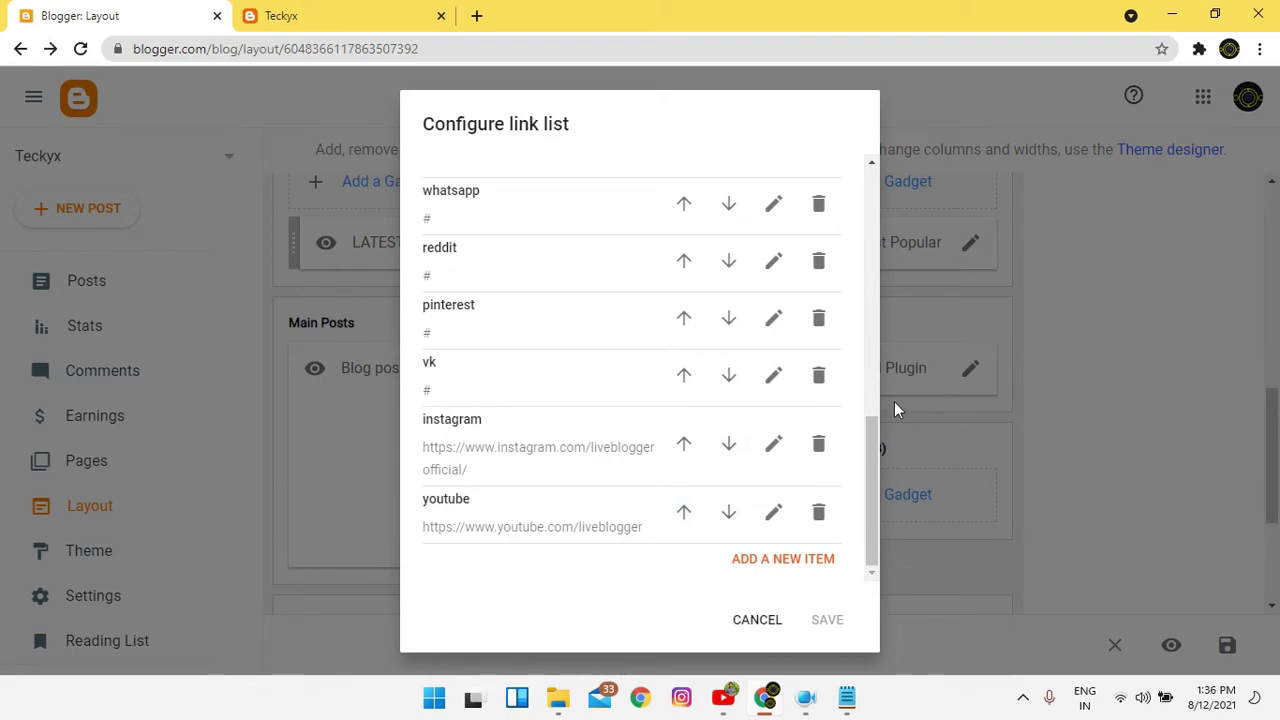
# Delete the vk and youtube links from the Social Plugin list and save the gadget.
pyautogui.click(826, 380)
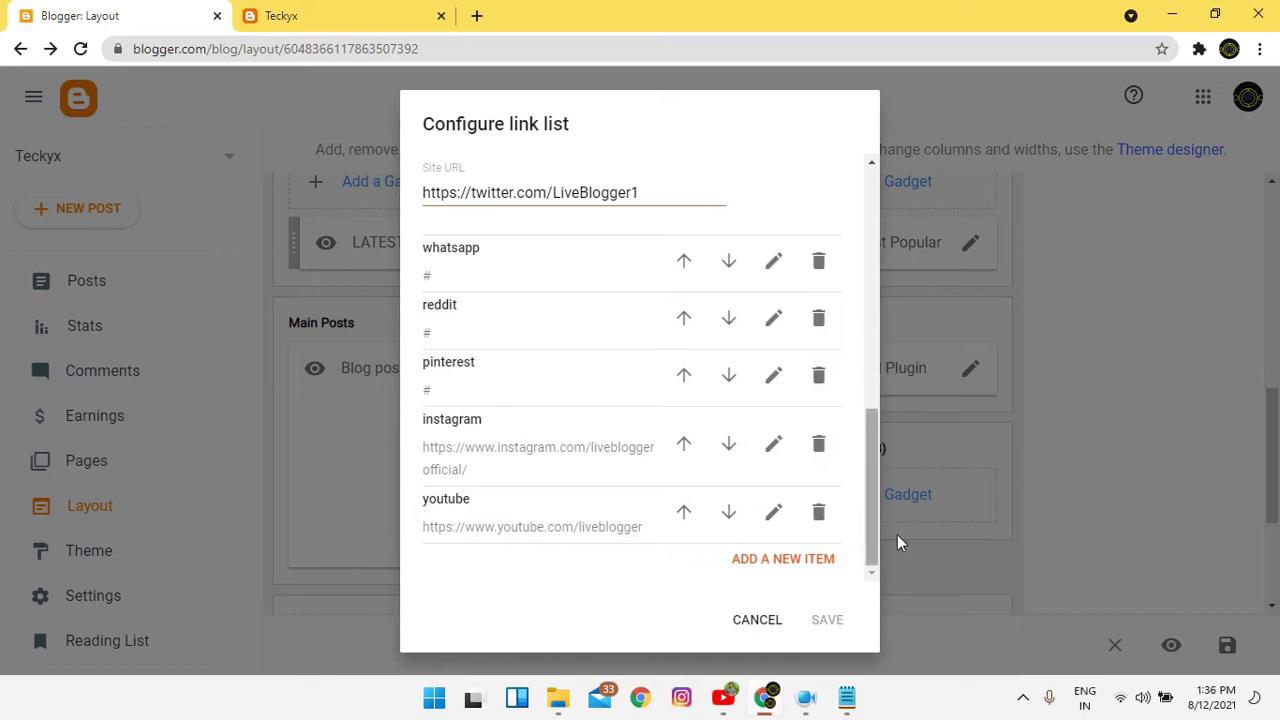
pyautogui.click(820, 514)
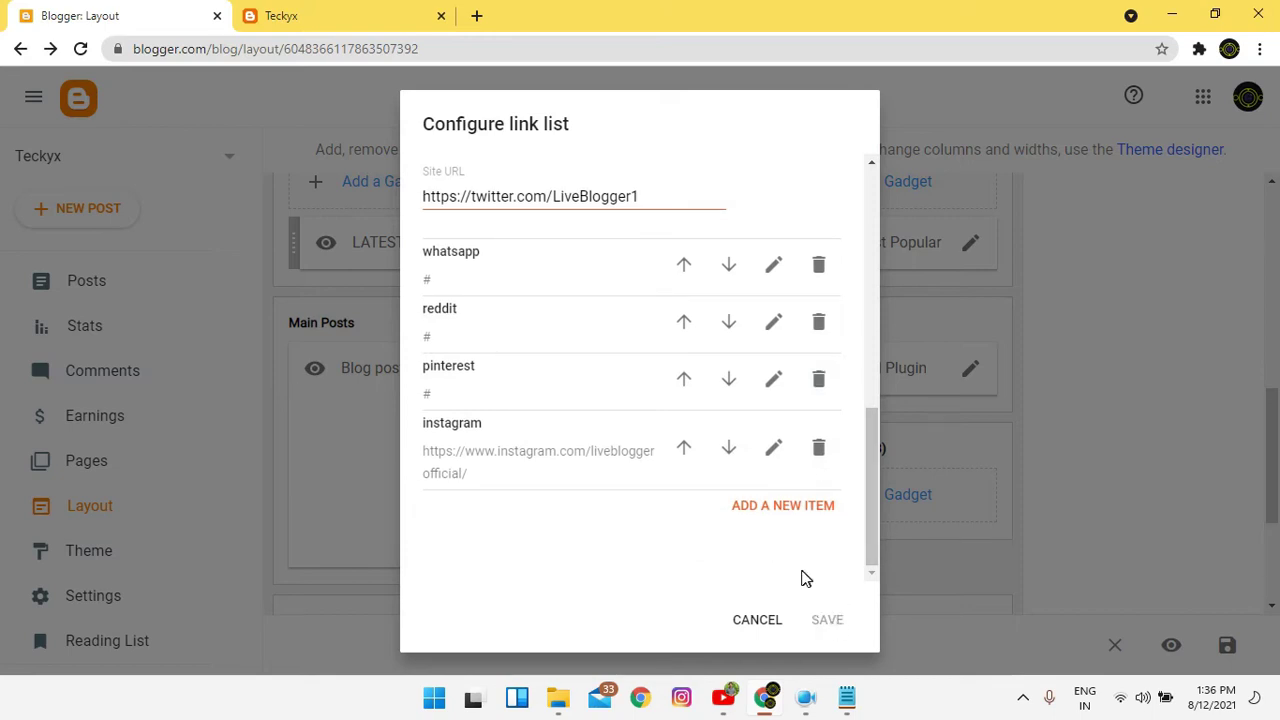
pyautogui.scroll(10, 700, 494)
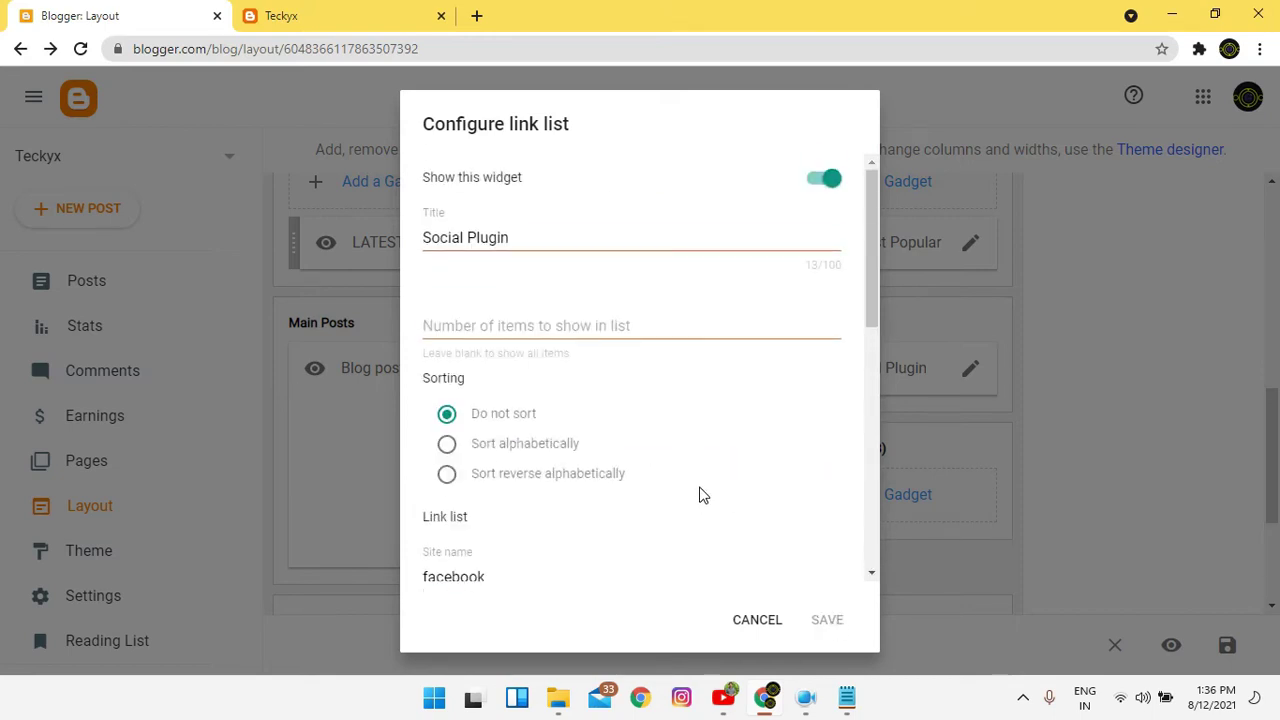
pyautogui.scroll(-10, 703, 494)
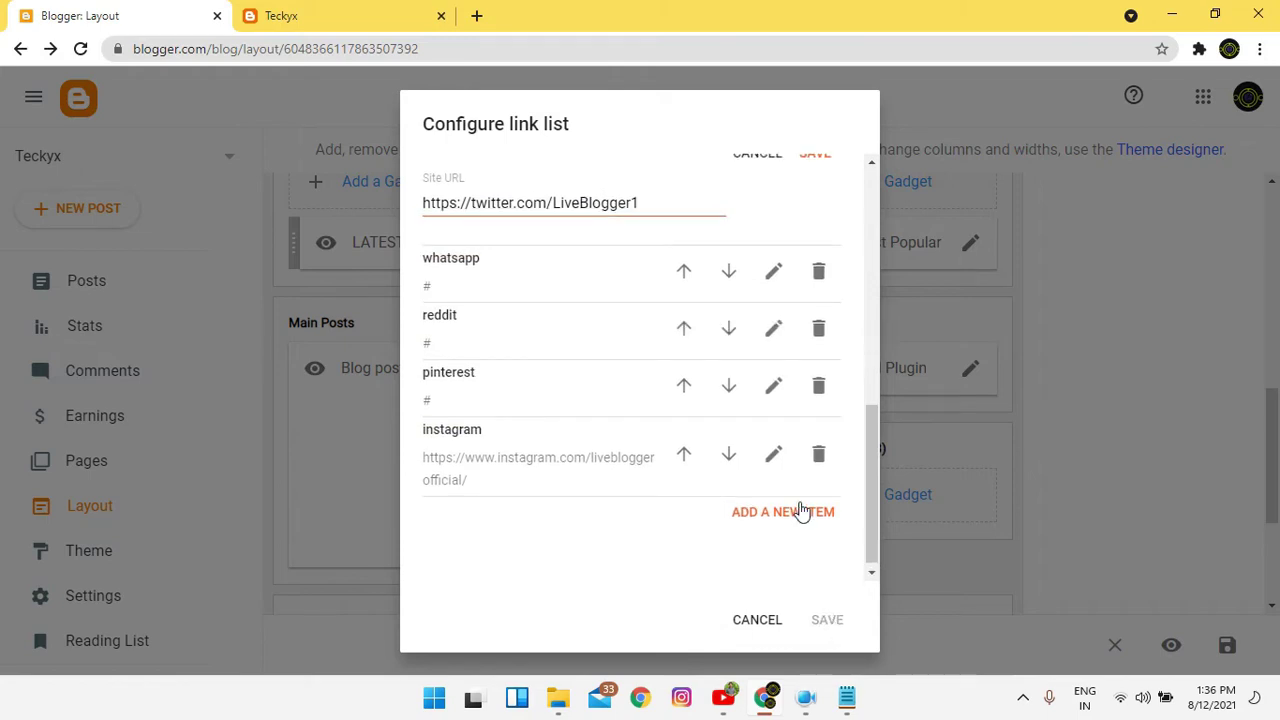
pyautogui.scroll(2, 797, 487)
pyautogui.click(818, 360)
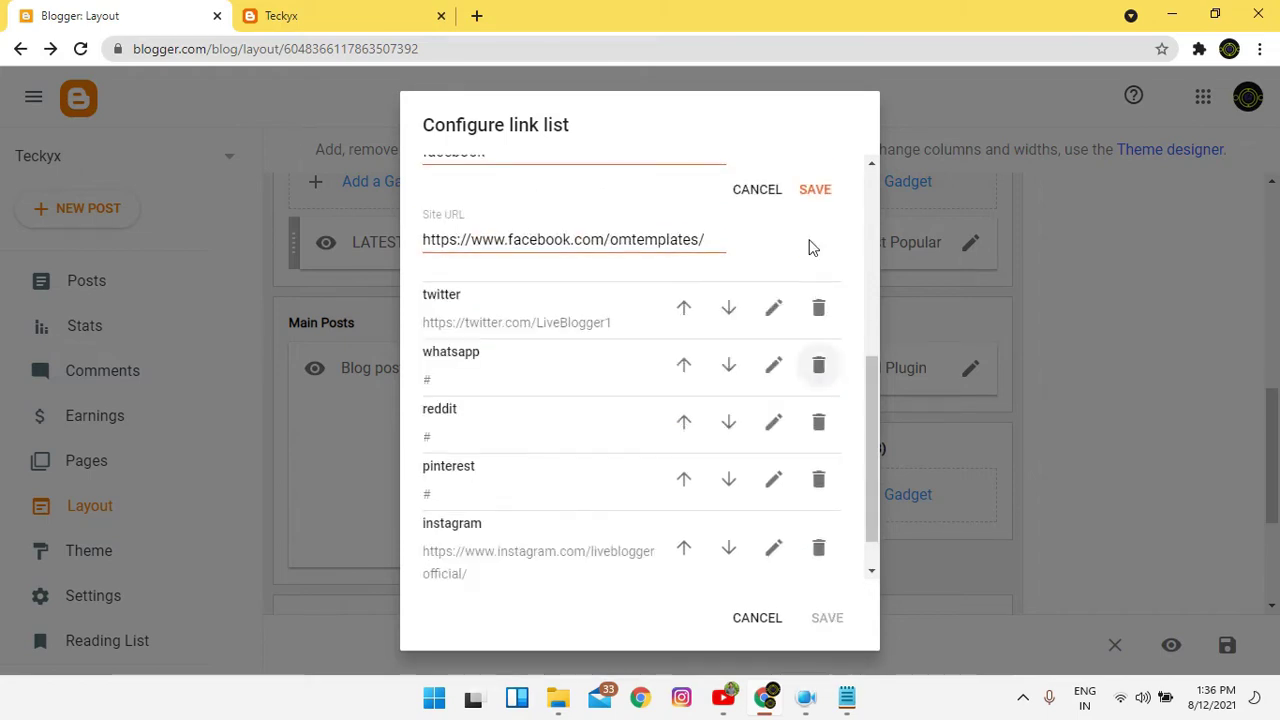
pyautogui.click(815, 189)
pyautogui.click(824, 618)
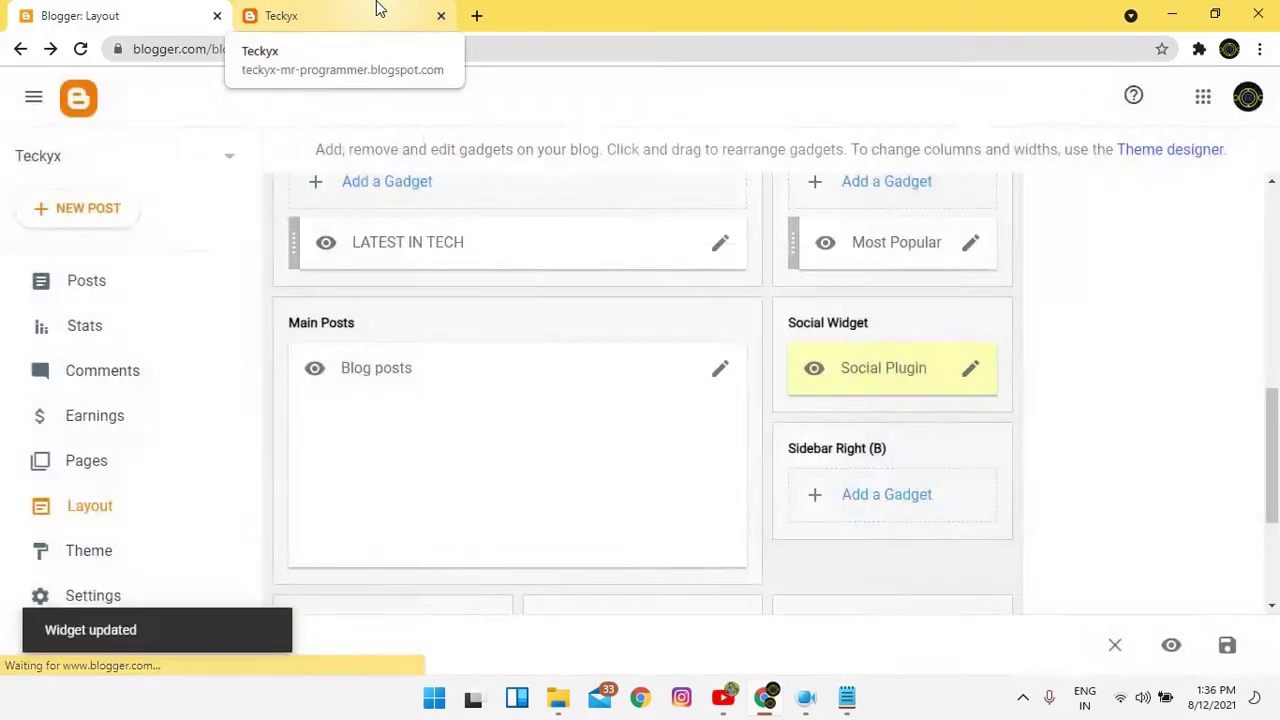
# Reload the live Teckyx blog to check the Social Plugin buttons and find the LATEST IN TECH section.
pyautogui.click(380, 12)
pyautogui.click(80, 50)
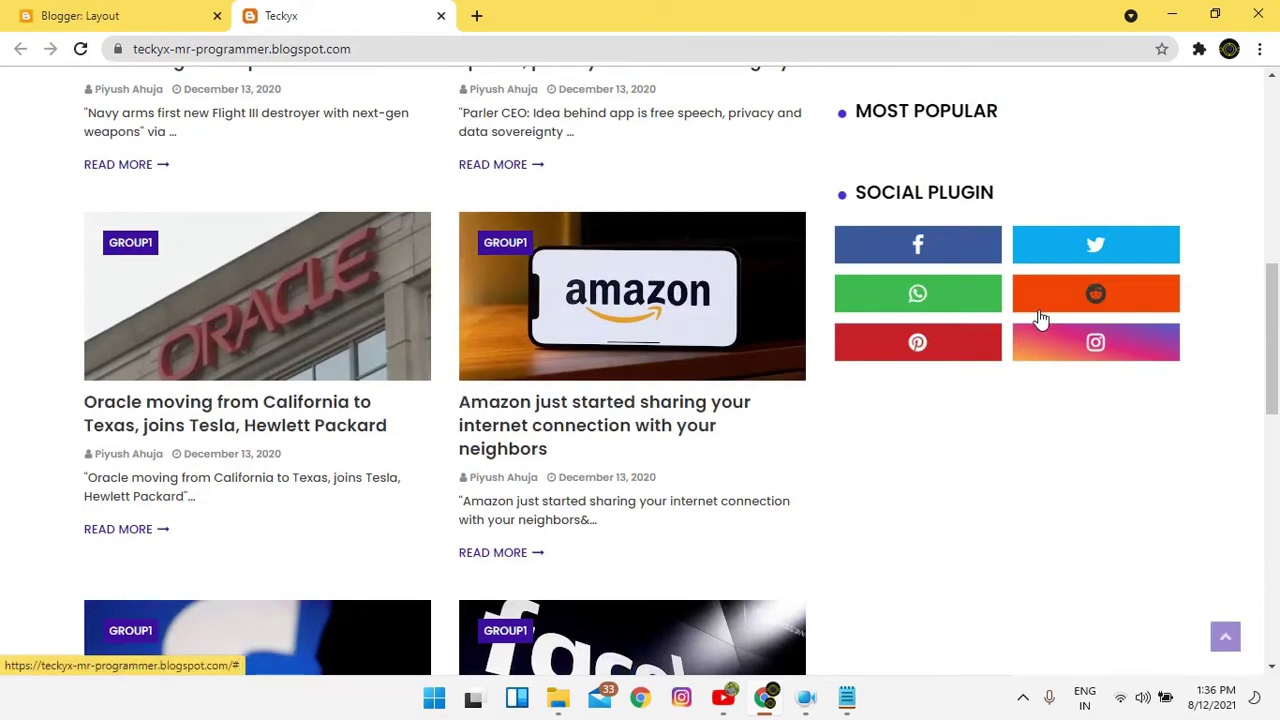
pyautogui.scroll(4, 378, 365)
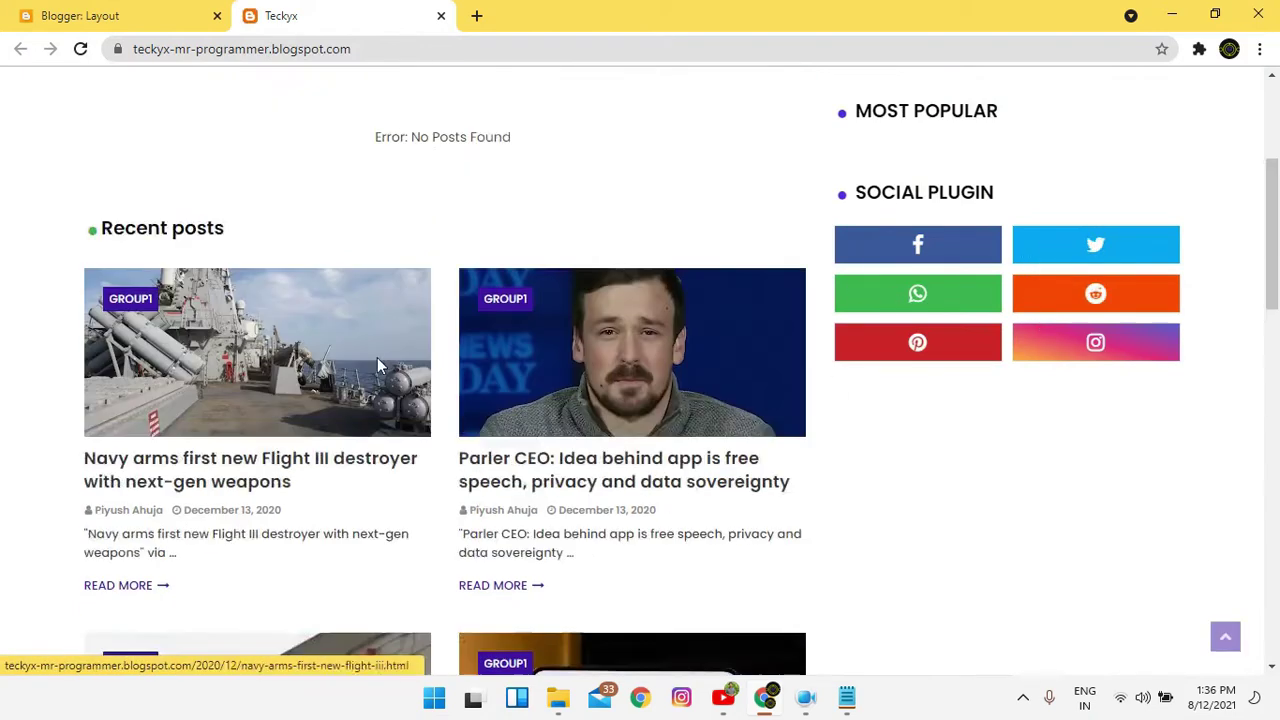
pyautogui.scroll(3, 378, 365)
pyautogui.moveTo(114, 290); pyautogui.dragTo(35, 298)
# Open the LATEST IN TECH gadget in the layout, highlight the Technology label in its content, and close it without saving.
pyautogui.click(40, 10)
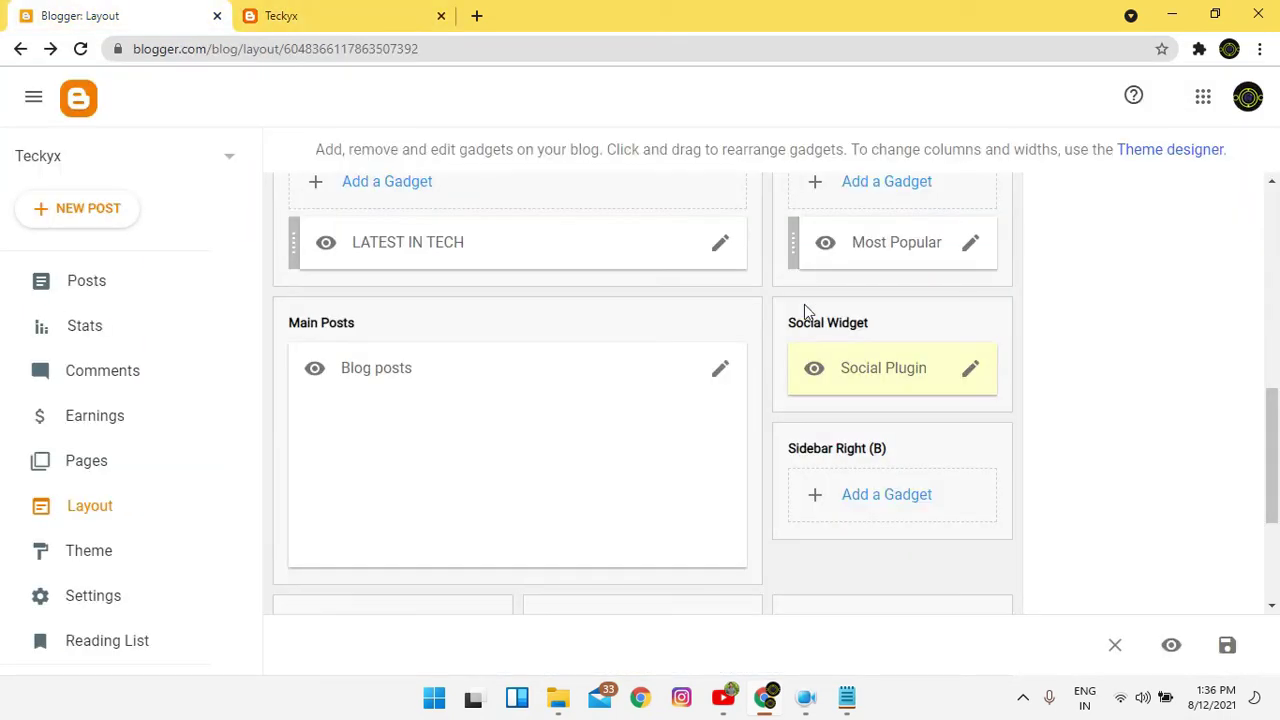
pyautogui.click(729, 244)
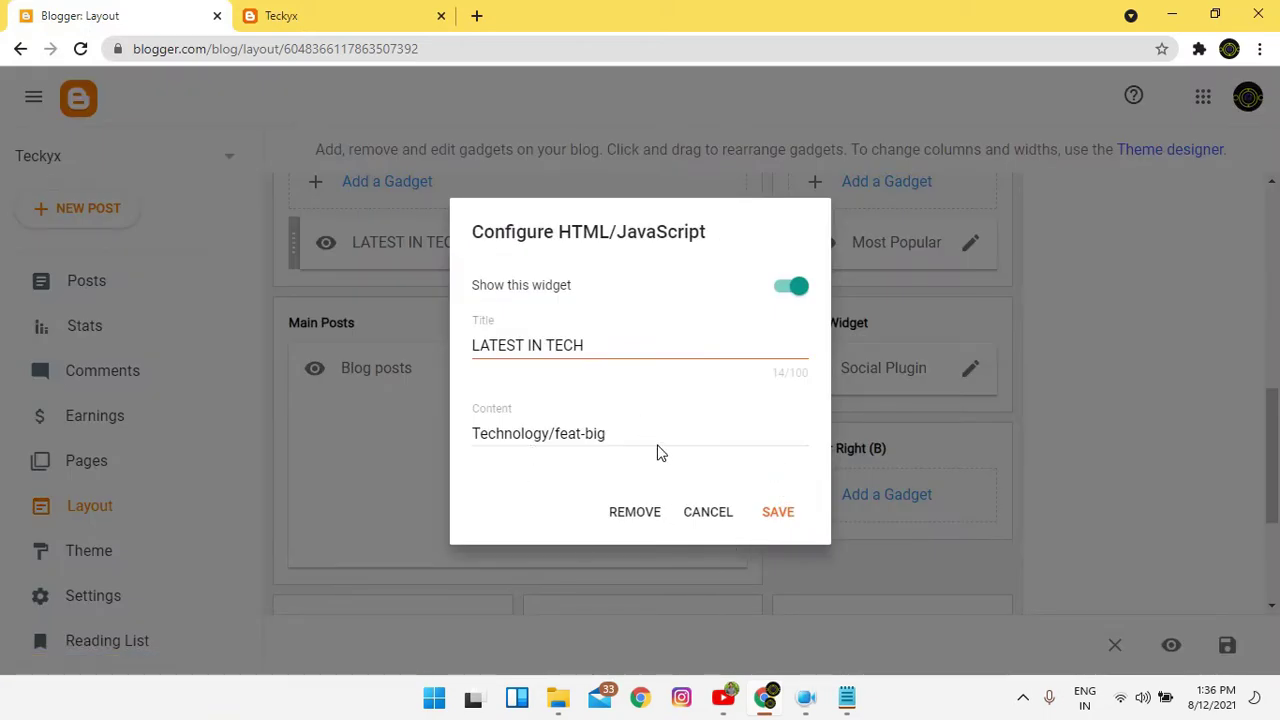
pyautogui.moveTo(669, 437); pyautogui.dragTo(495, 453)
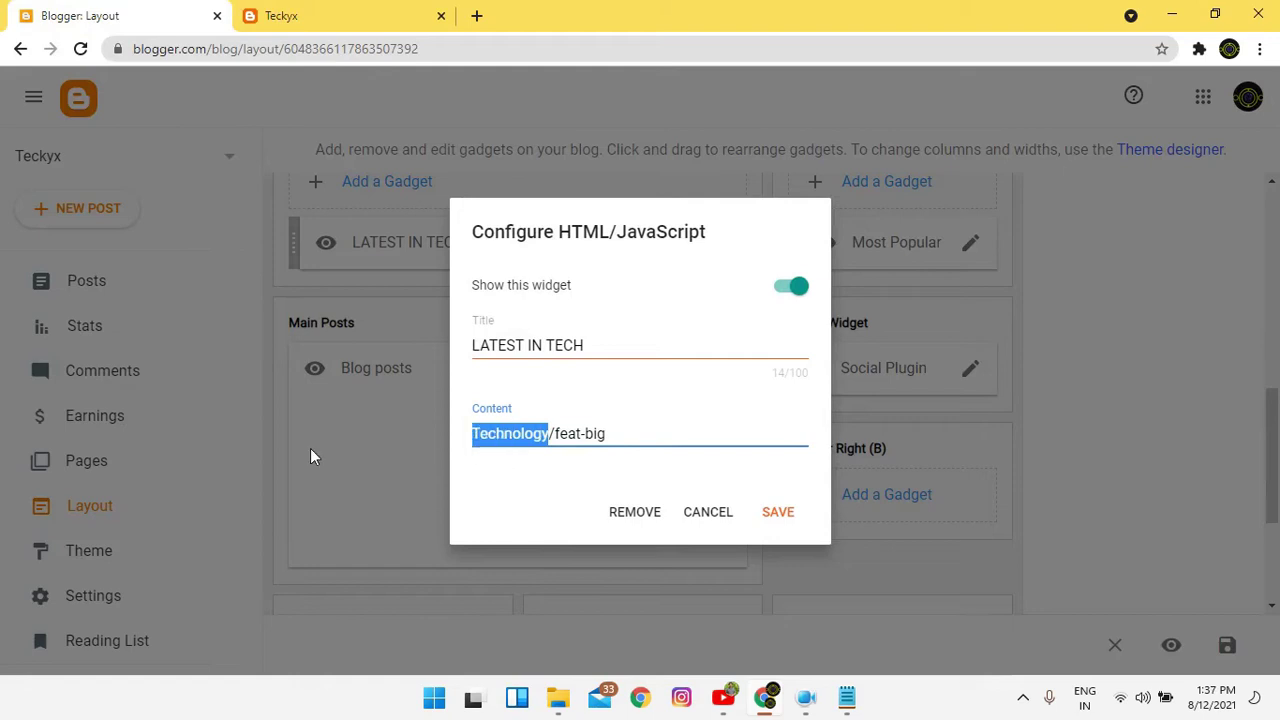
pyautogui.click(338, 14)
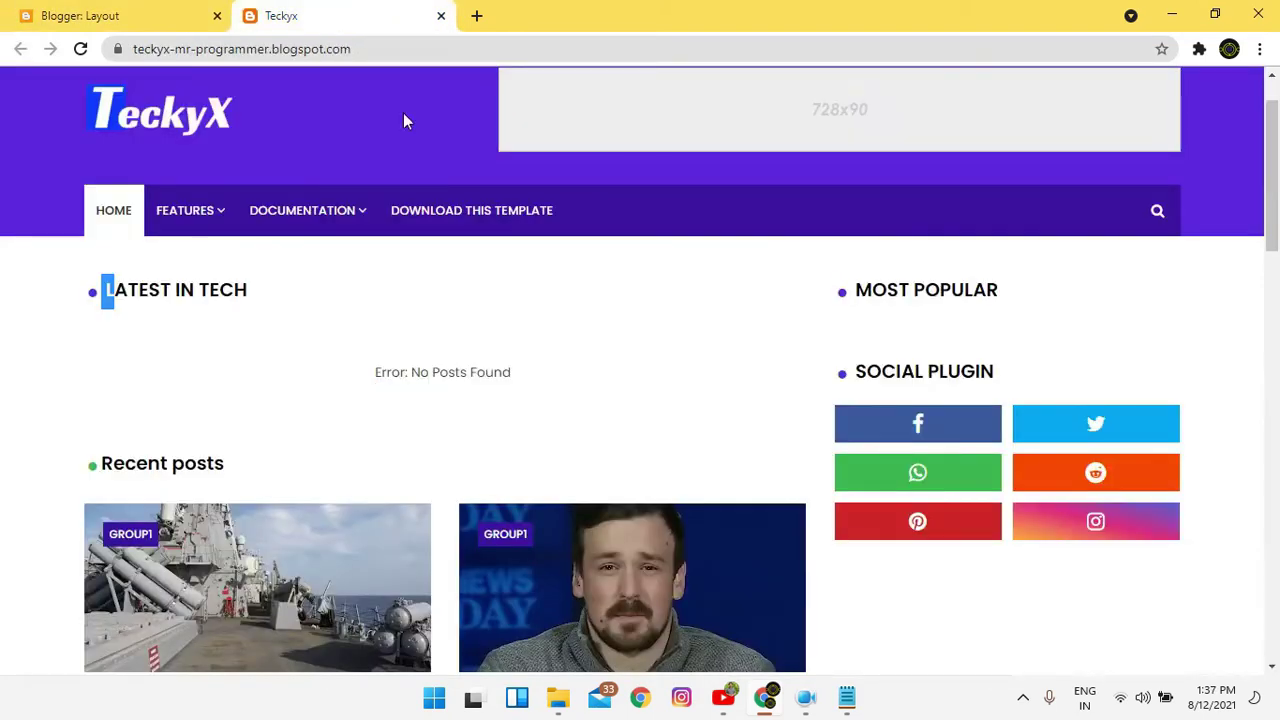
pyautogui.click(40, 15)
pyautogui.click(710, 510)
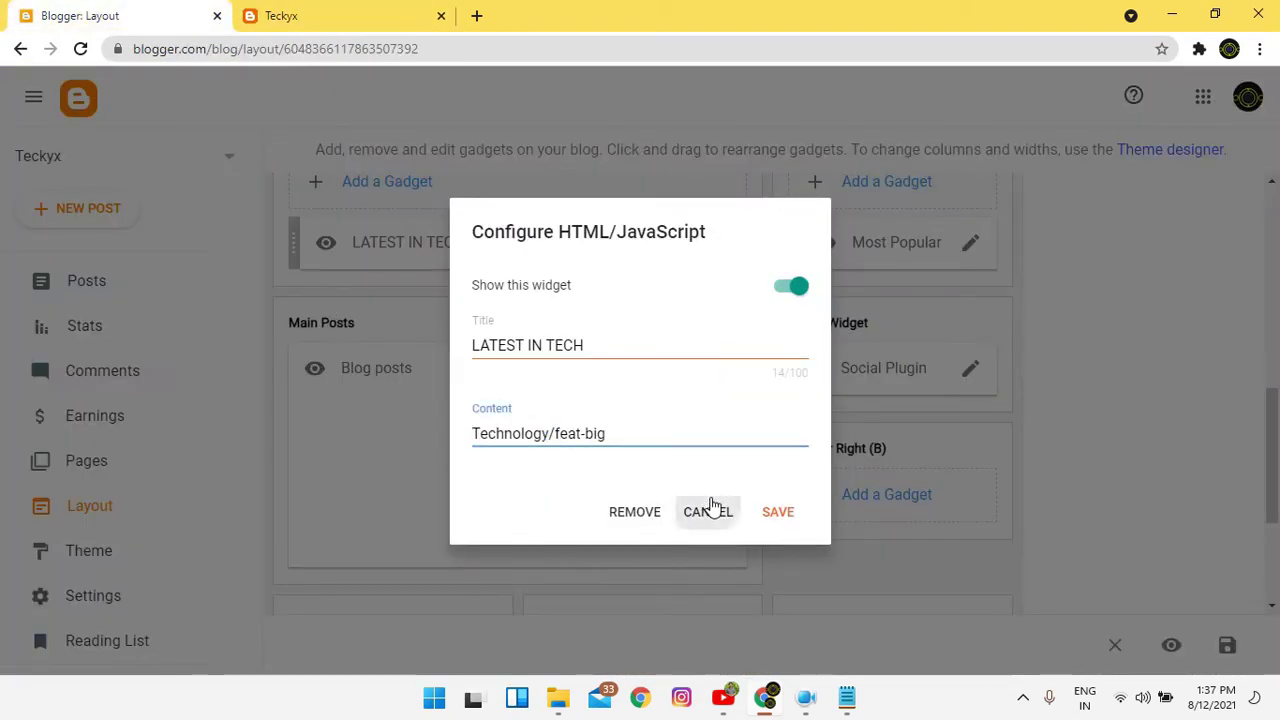
# Open the blog's posts list, reload it, and look through the labels assigned to the imported posts.
pyautogui.click(112, 276)
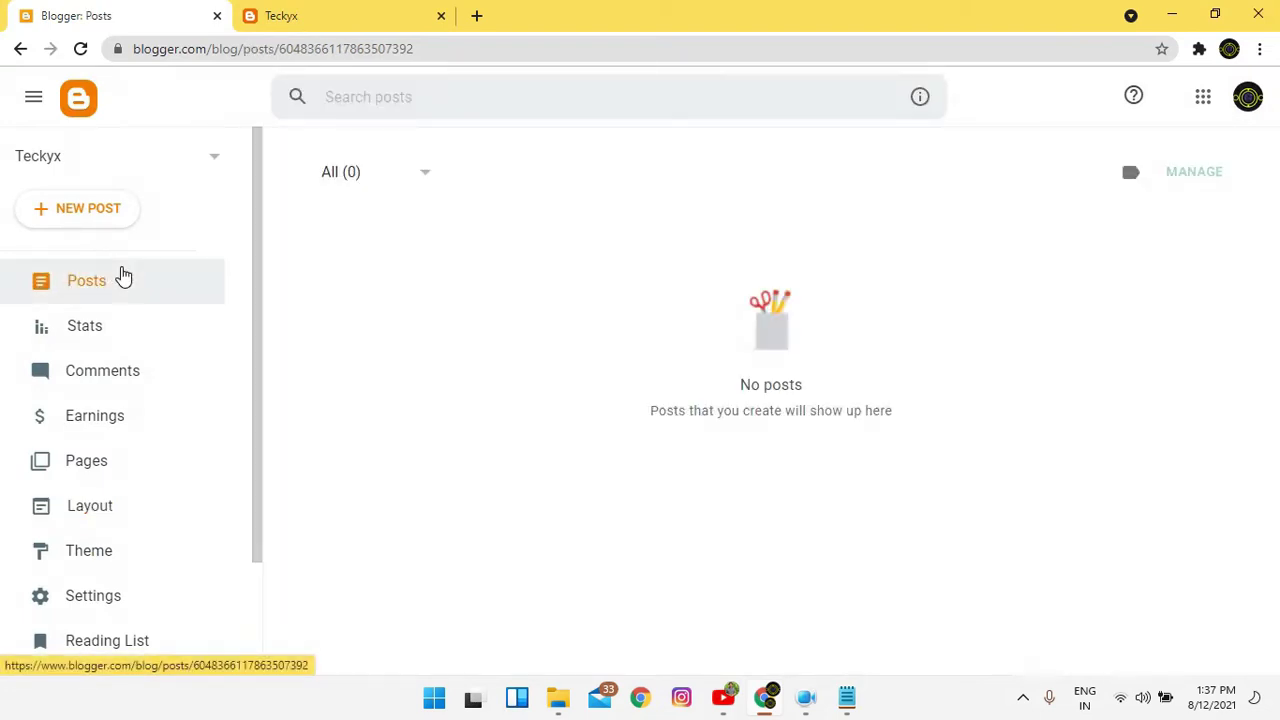
pyautogui.click(80, 48)
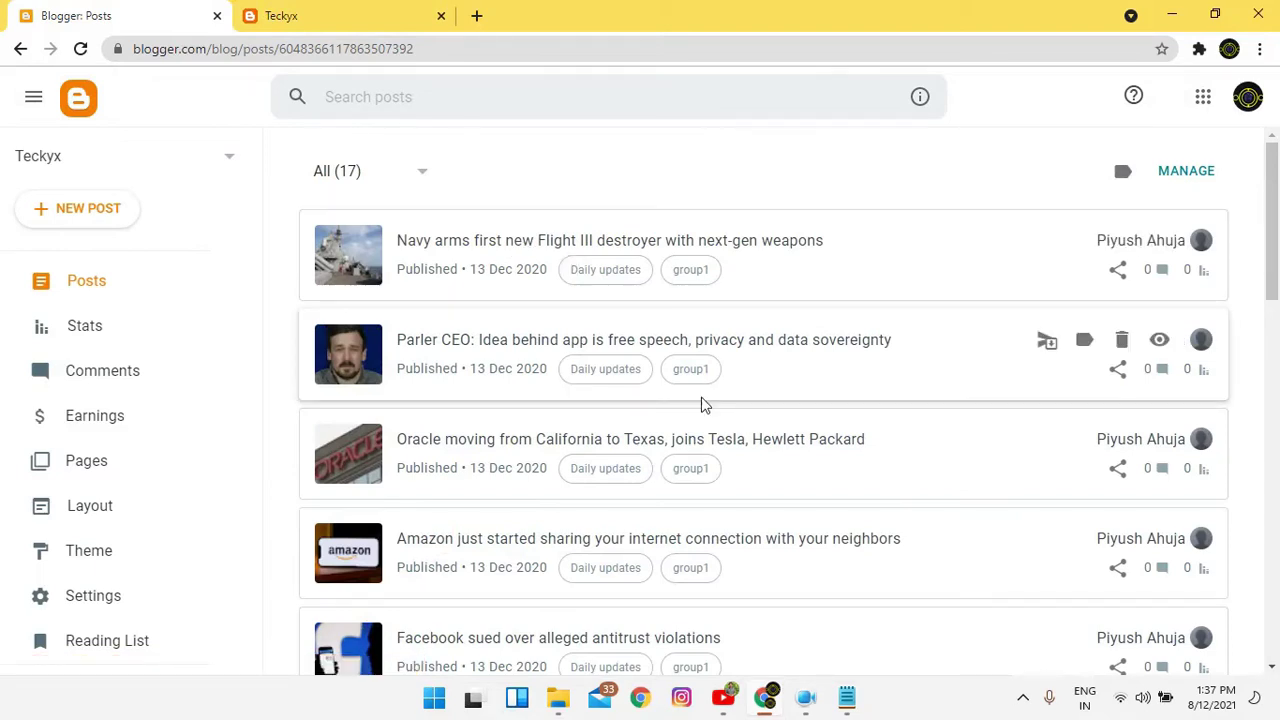
pyautogui.scroll(-4, 707, 543)
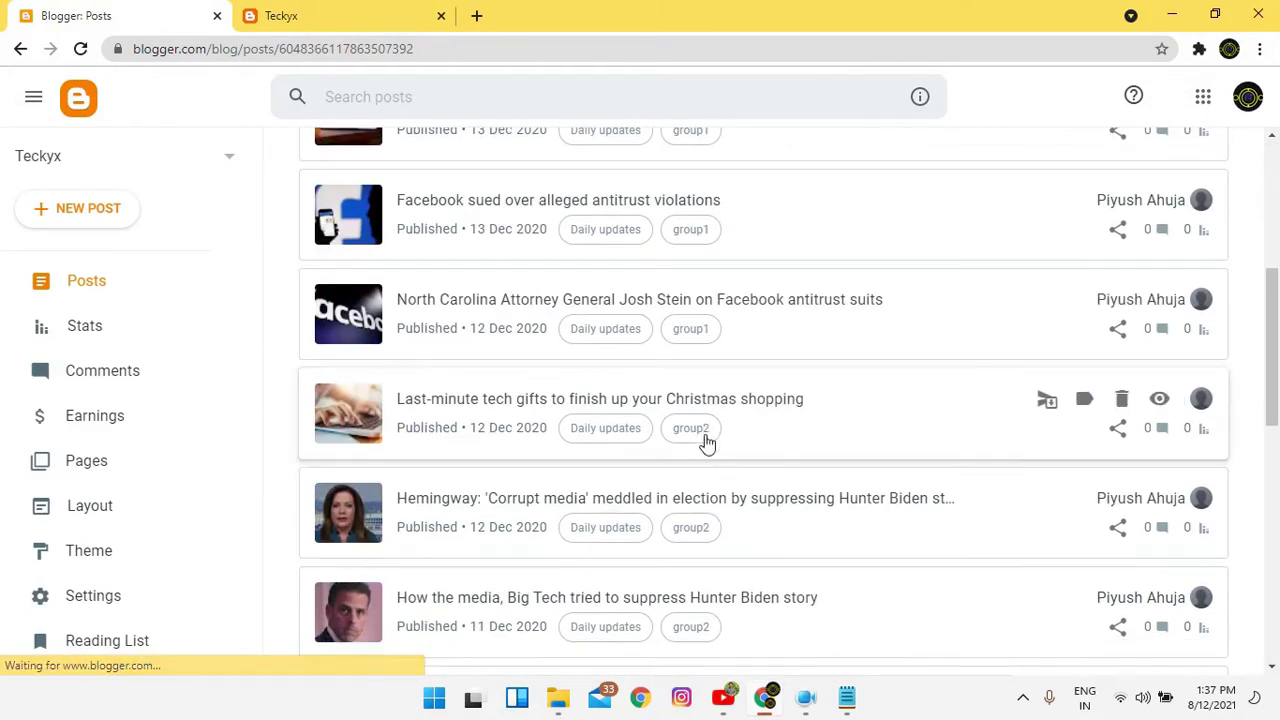
pyautogui.scroll(-7, 704, 470)
pyautogui.scroll(-1, 720, 572)
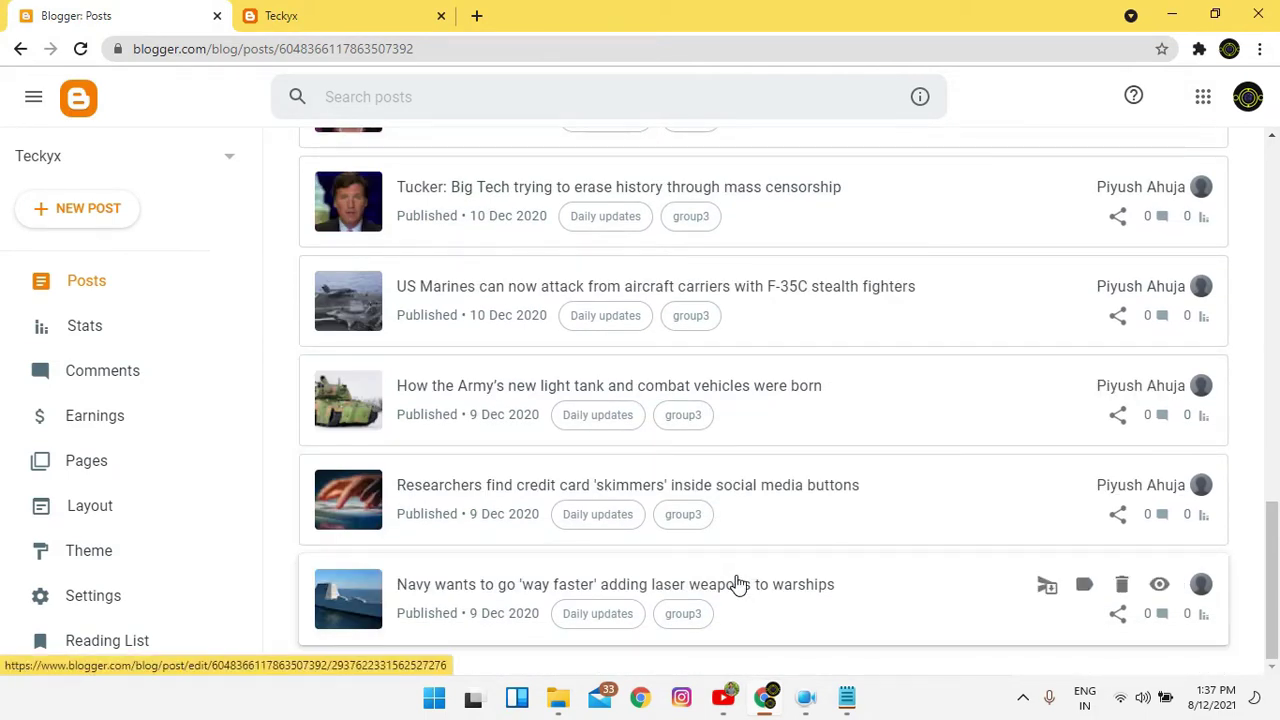
pyautogui.scroll(10, 737, 584)
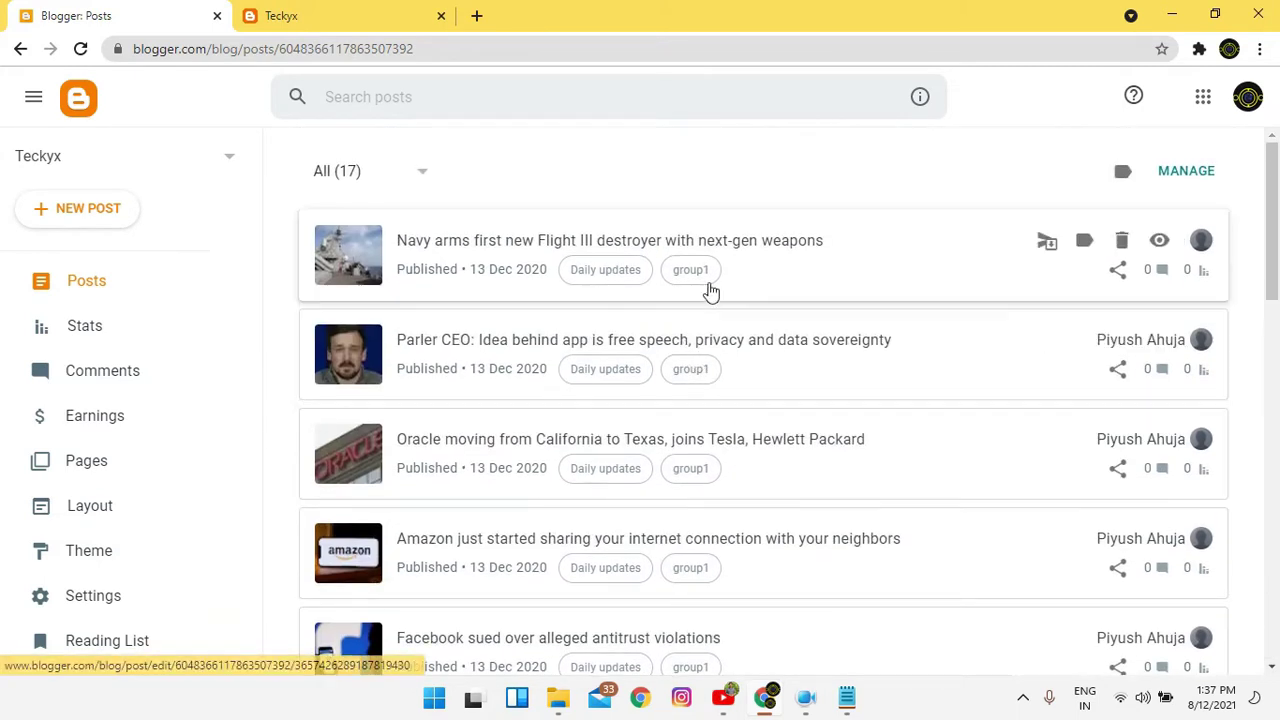
# Highlight the LATEST IN TECH heading on the live blog, open the blog's layout page, and look at the live Recent posts section.
pyautogui.click(420, 10)
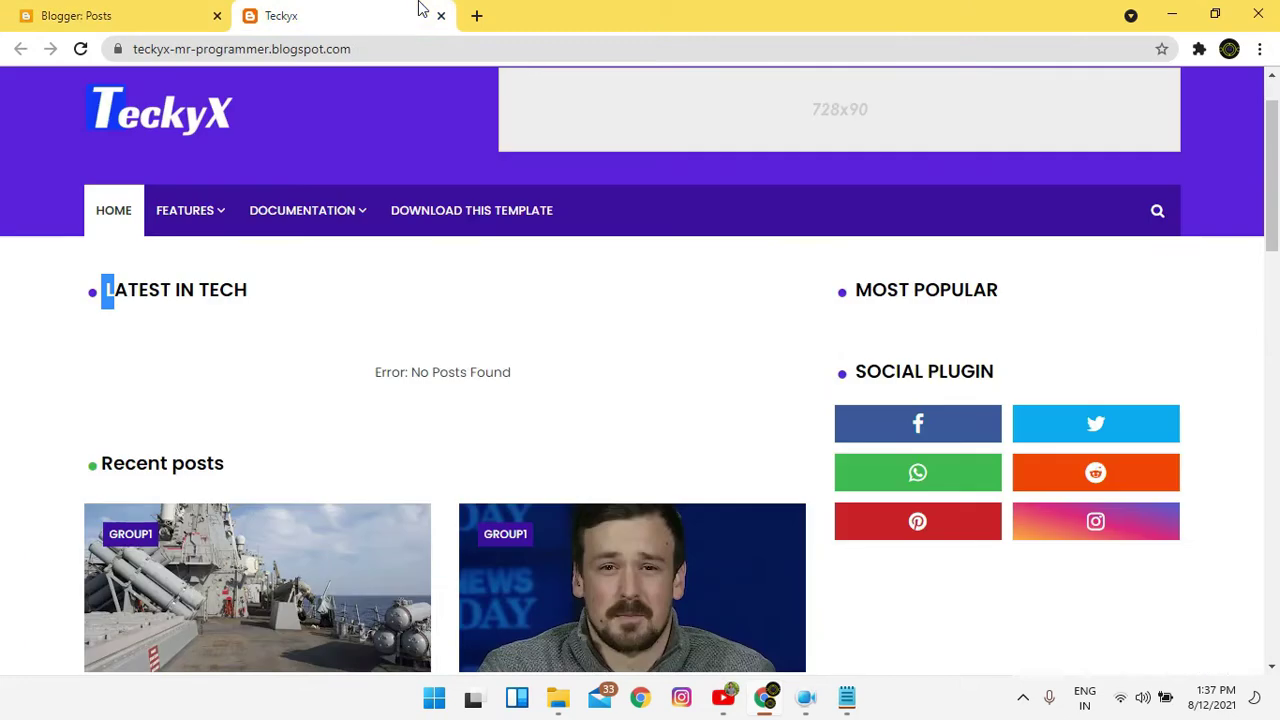
pyautogui.click(100, 15)
pyautogui.click(280, 12)
pyautogui.moveTo(98, 298); pyautogui.dragTo(222, 333)
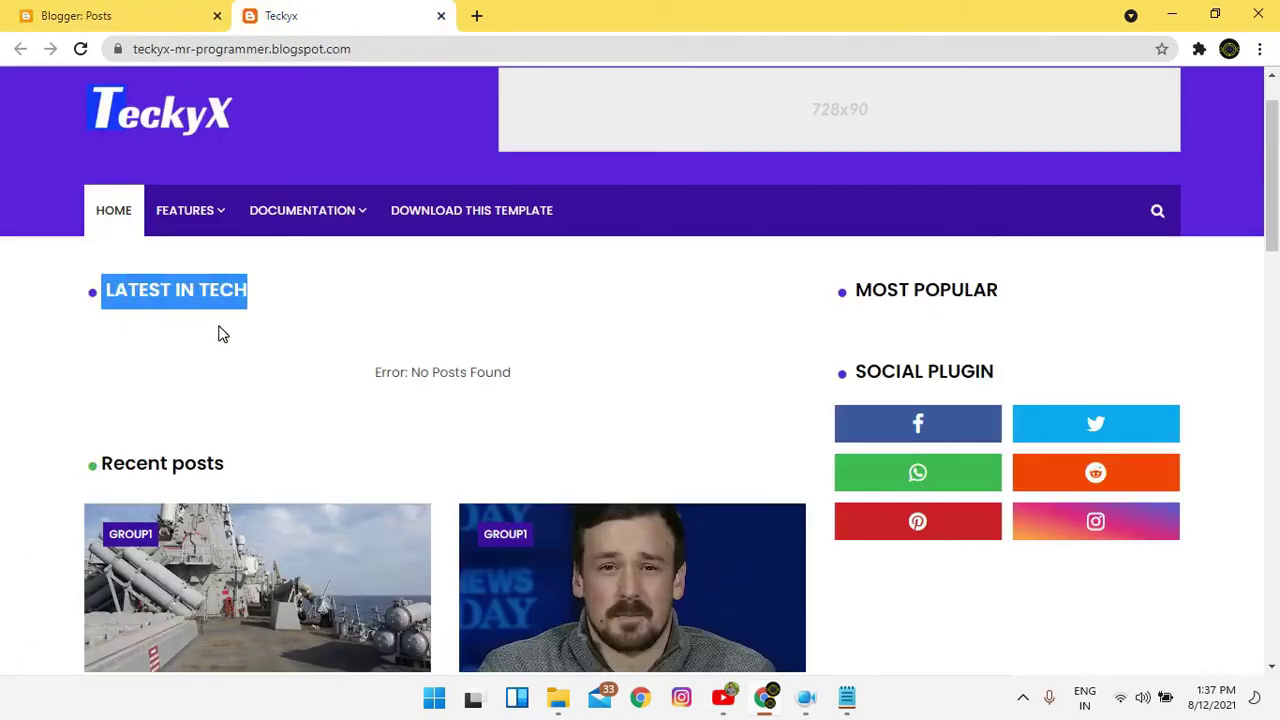
pyautogui.click(55, 12)
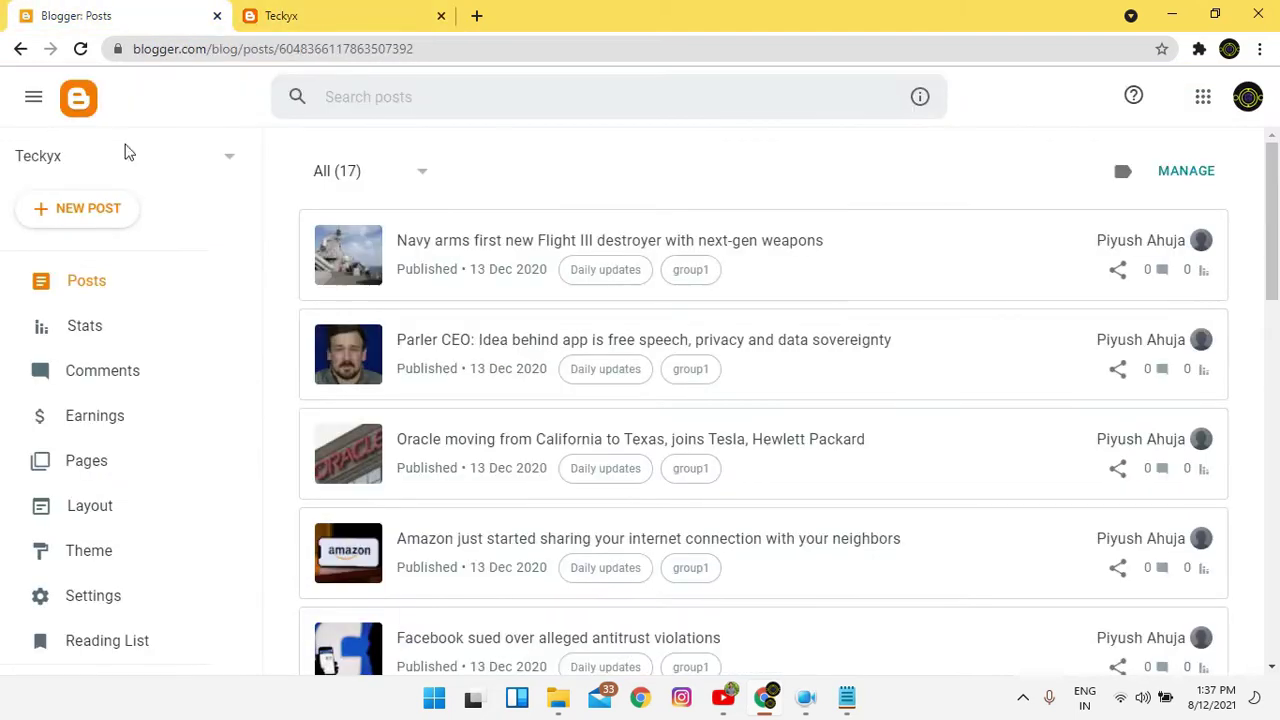
pyautogui.click(90, 515)
pyautogui.click(329, 12)
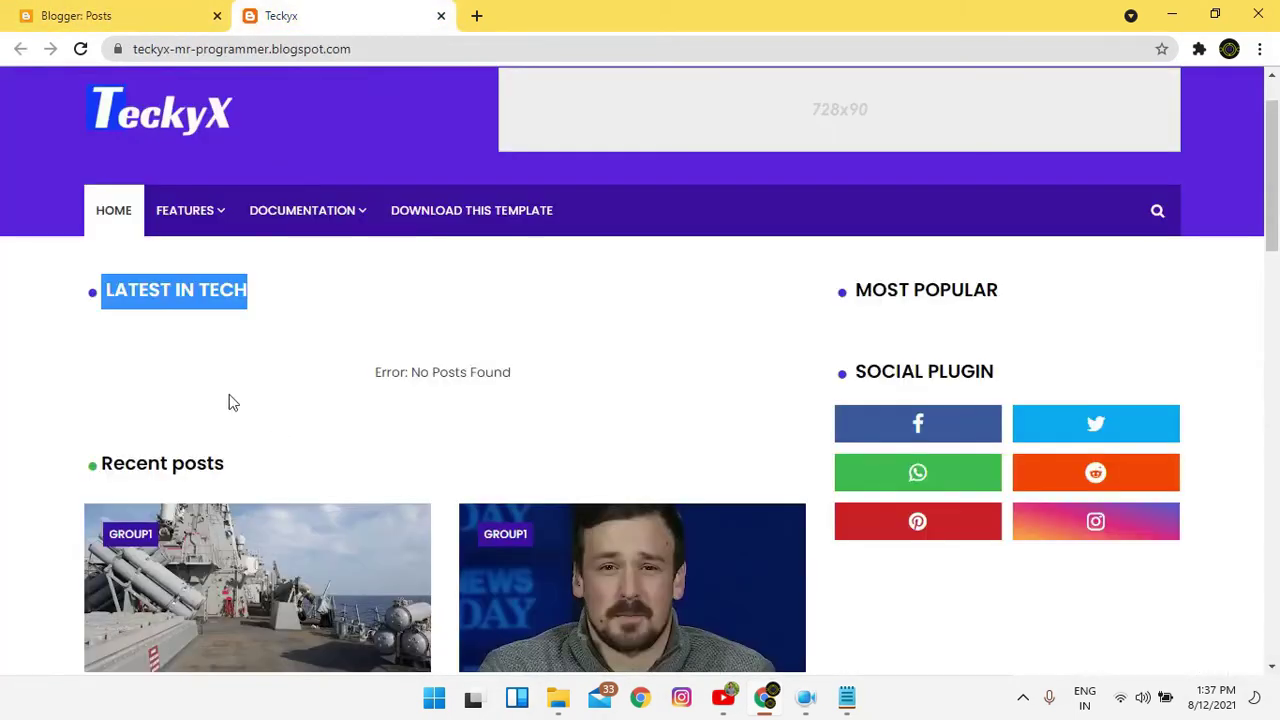
pyautogui.scroll(-2, 192, 409)
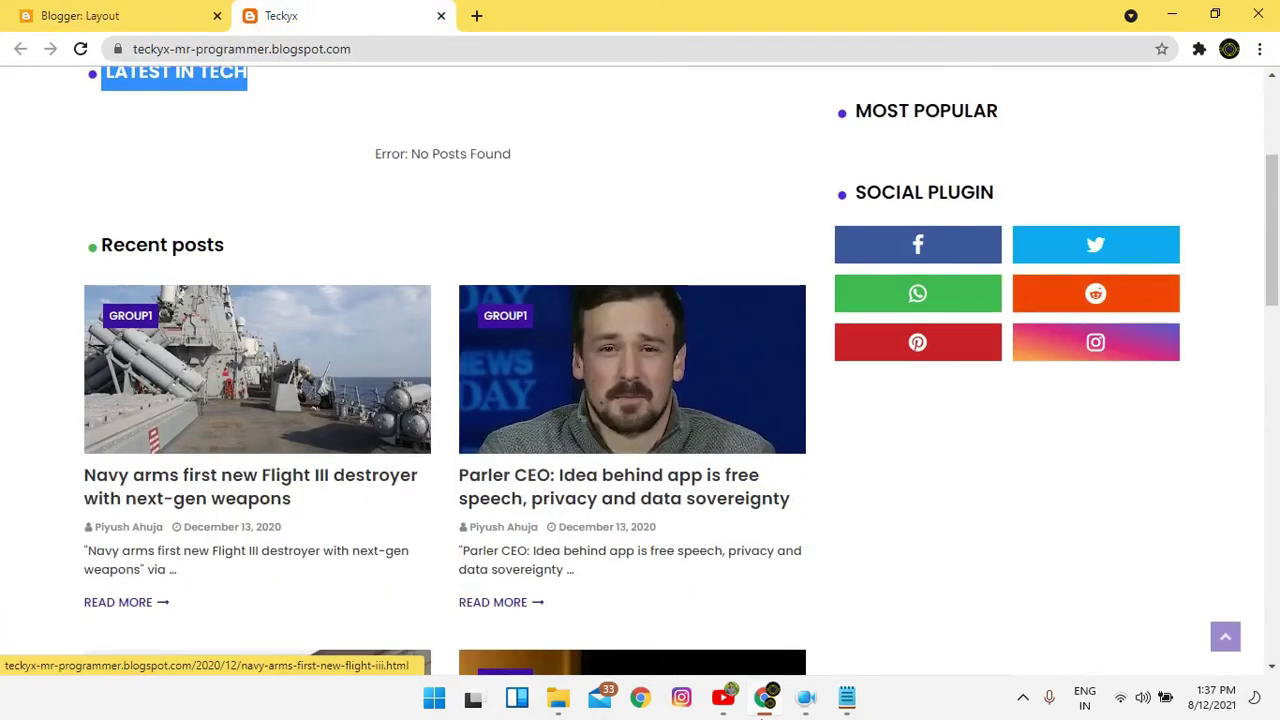
# Open the LATEST IN TECH gadget in the layout and change its content to group1/feat-big.
pyautogui.click(30, 10)
pyautogui.scroll(-6, 851, 386)
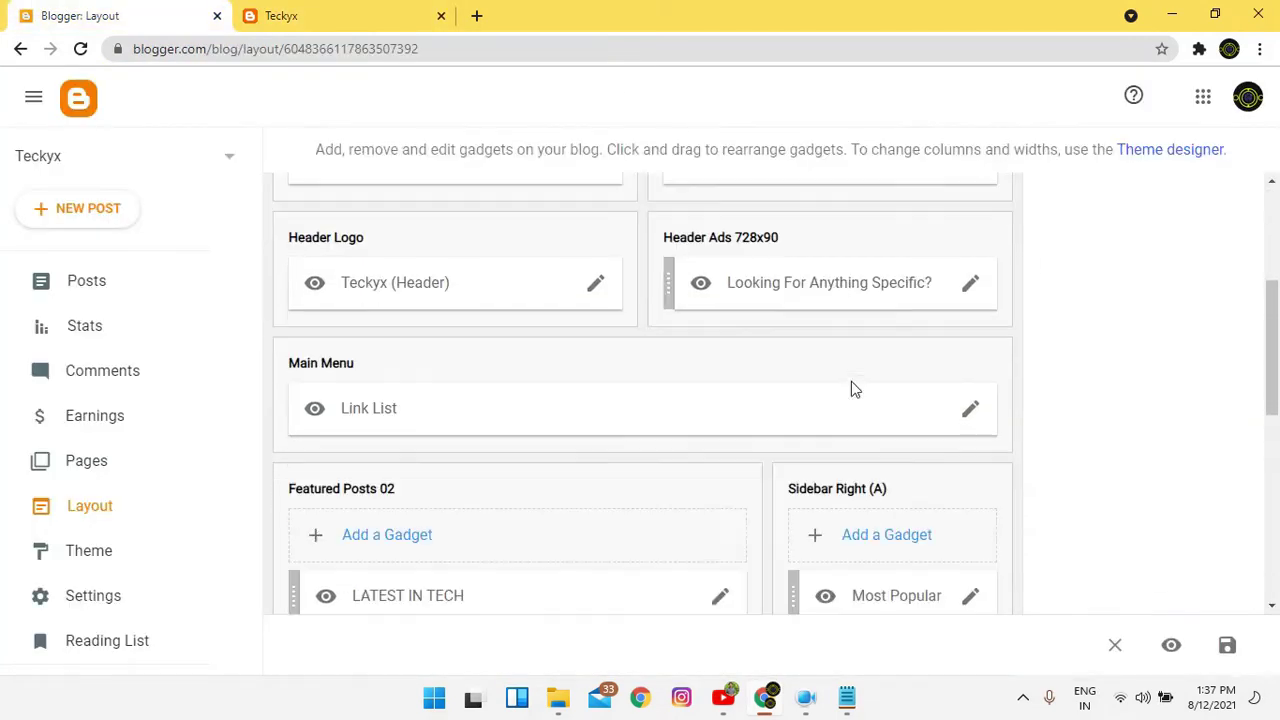
pyautogui.click(728, 246)
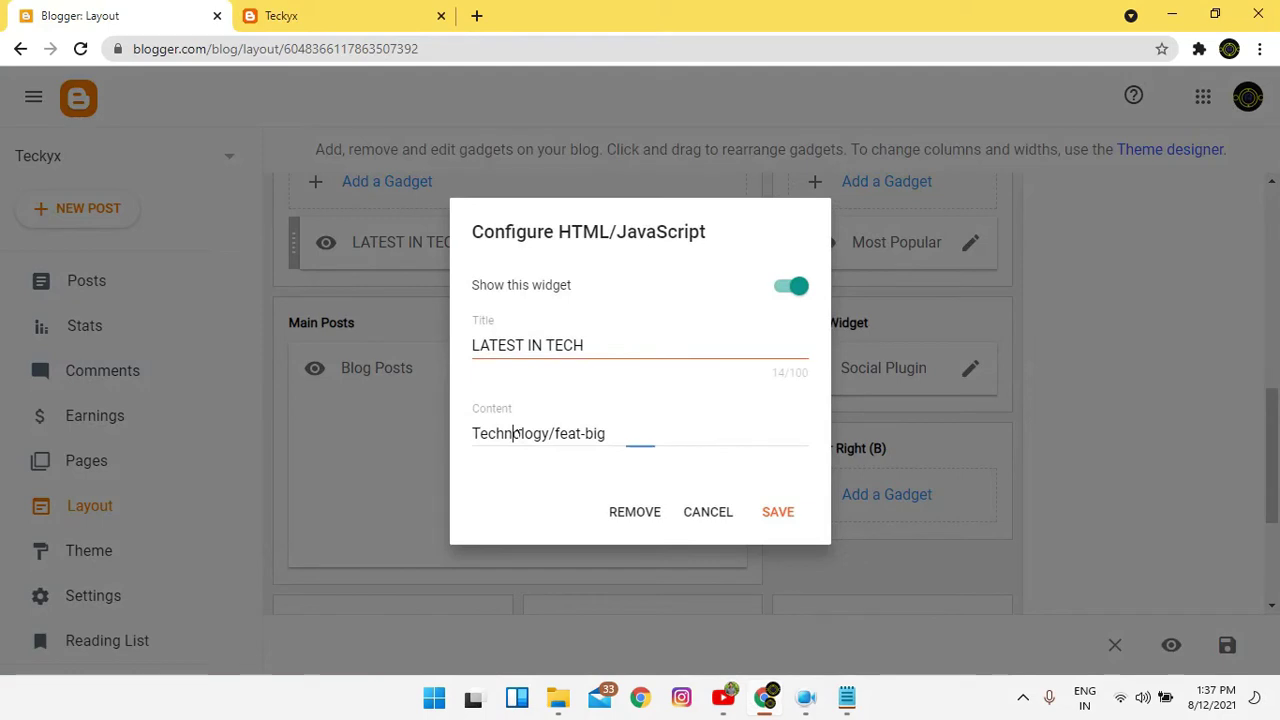
pyautogui.doubleClick(514, 433)
pyautogui.write('group')
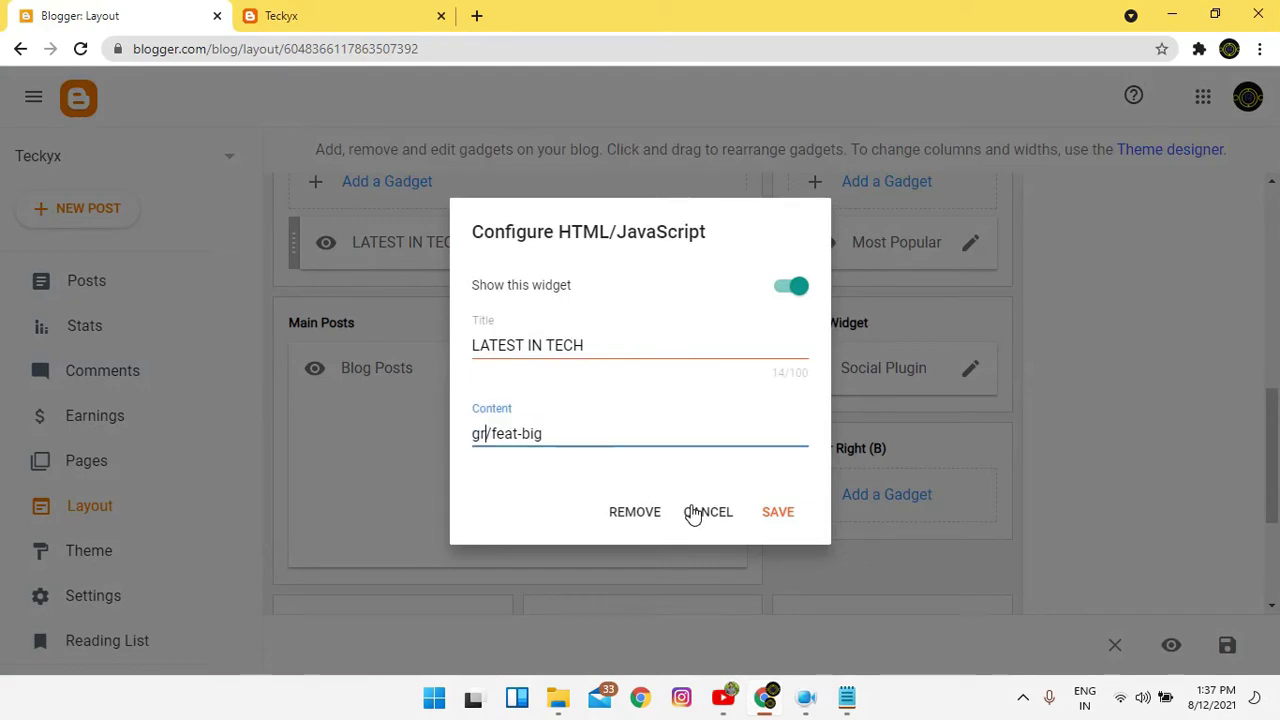
pyautogui.write('1')
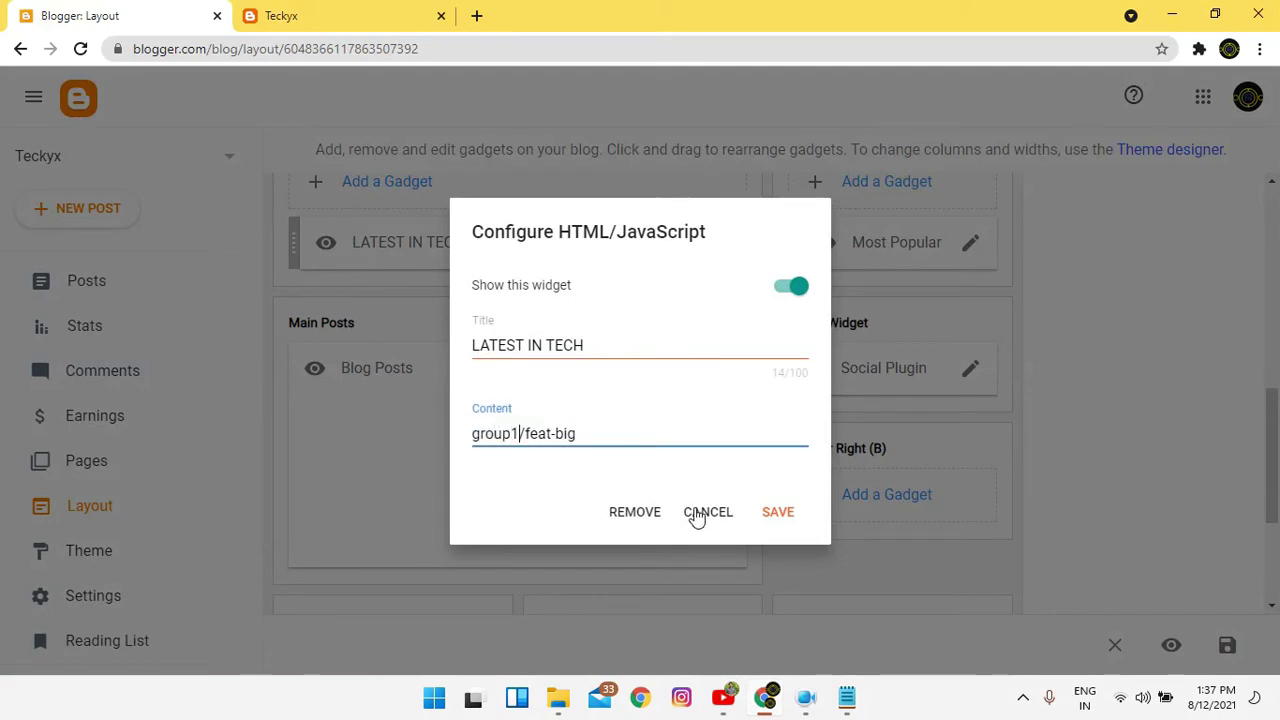
# Check the group1 labels on the live blog's Recent posts and open the Parler CEO post.
pyautogui.click(263, 16)
pyautogui.scroll(3, 1178, 485)
pyautogui.scroll(-4, 603, 451)
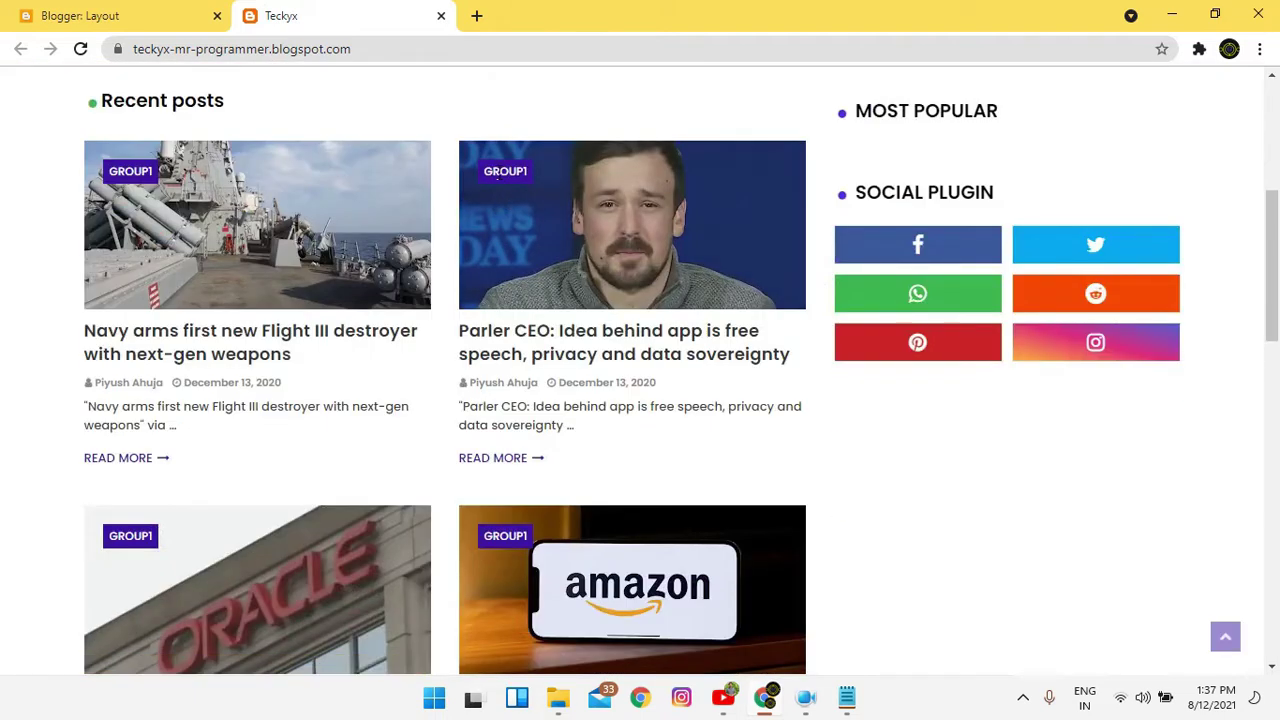
pyautogui.click(549, 342)
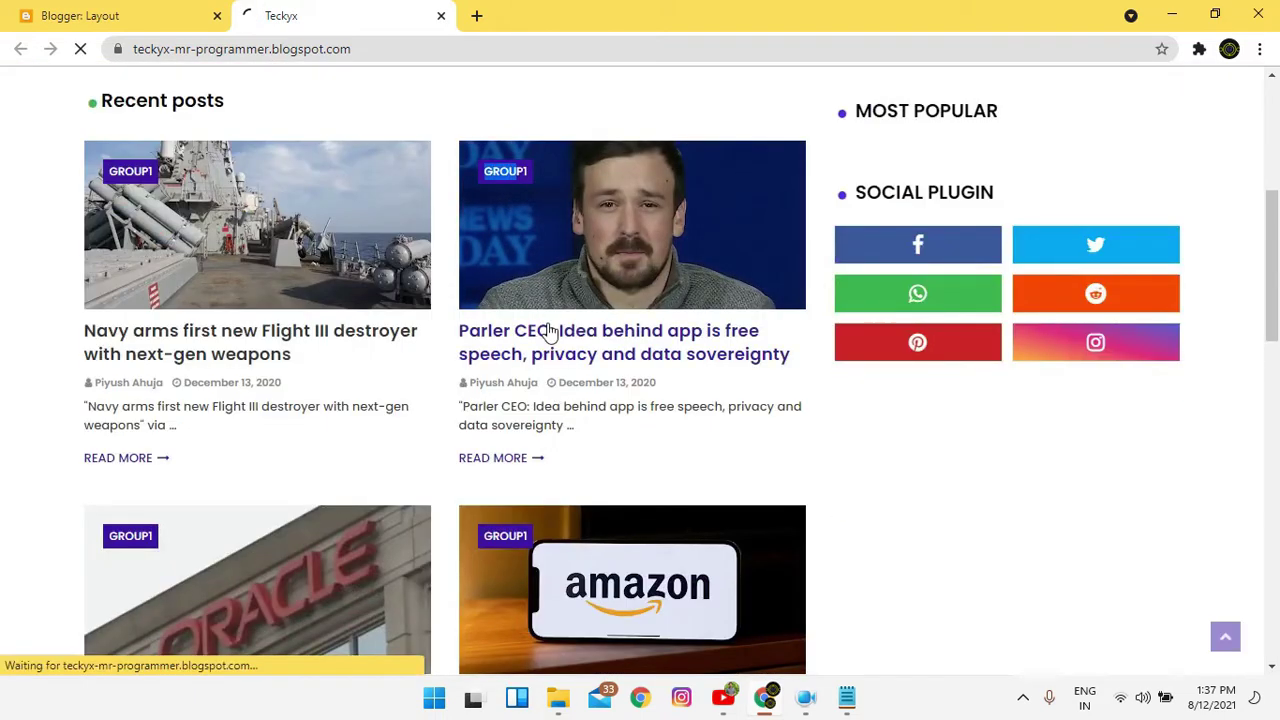
# Check the tags on the Parler CEO post and save the LATEST IN TECH gadget in the layout.
pyautogui.scroll(-10, 557, 320)
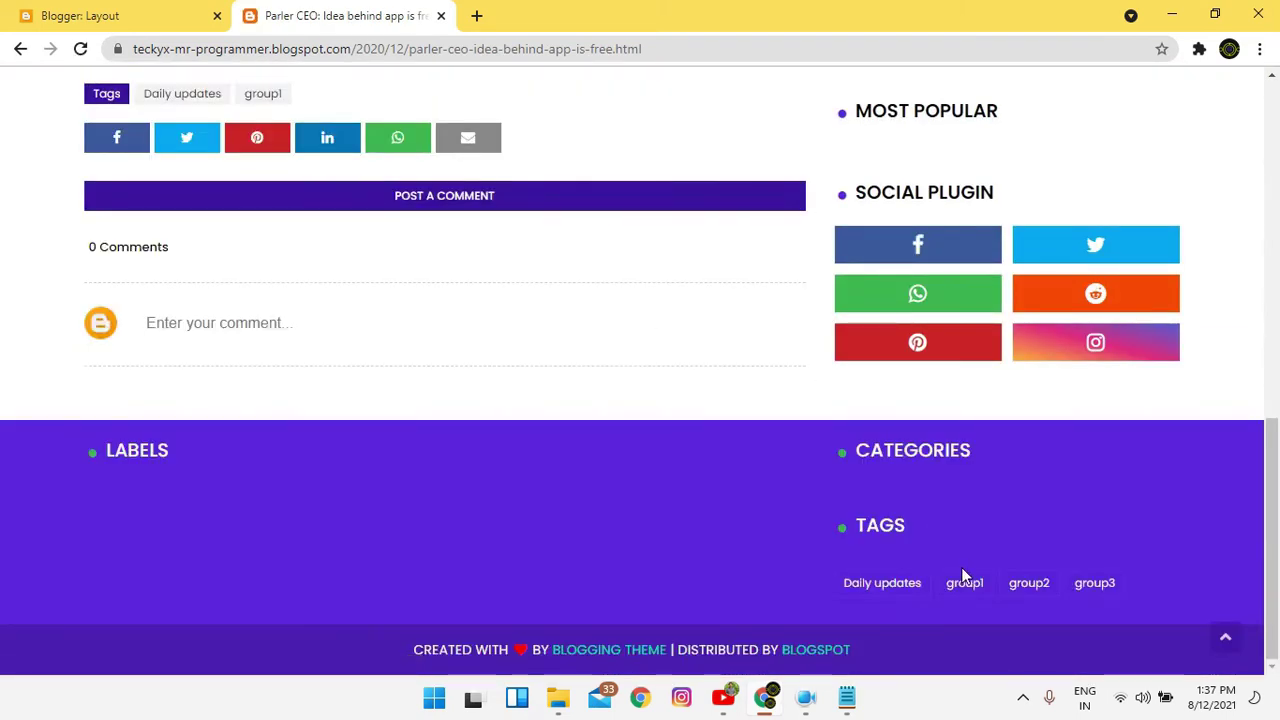
pyautogui.hotkey('ctrl', 'shift', 'Tab')
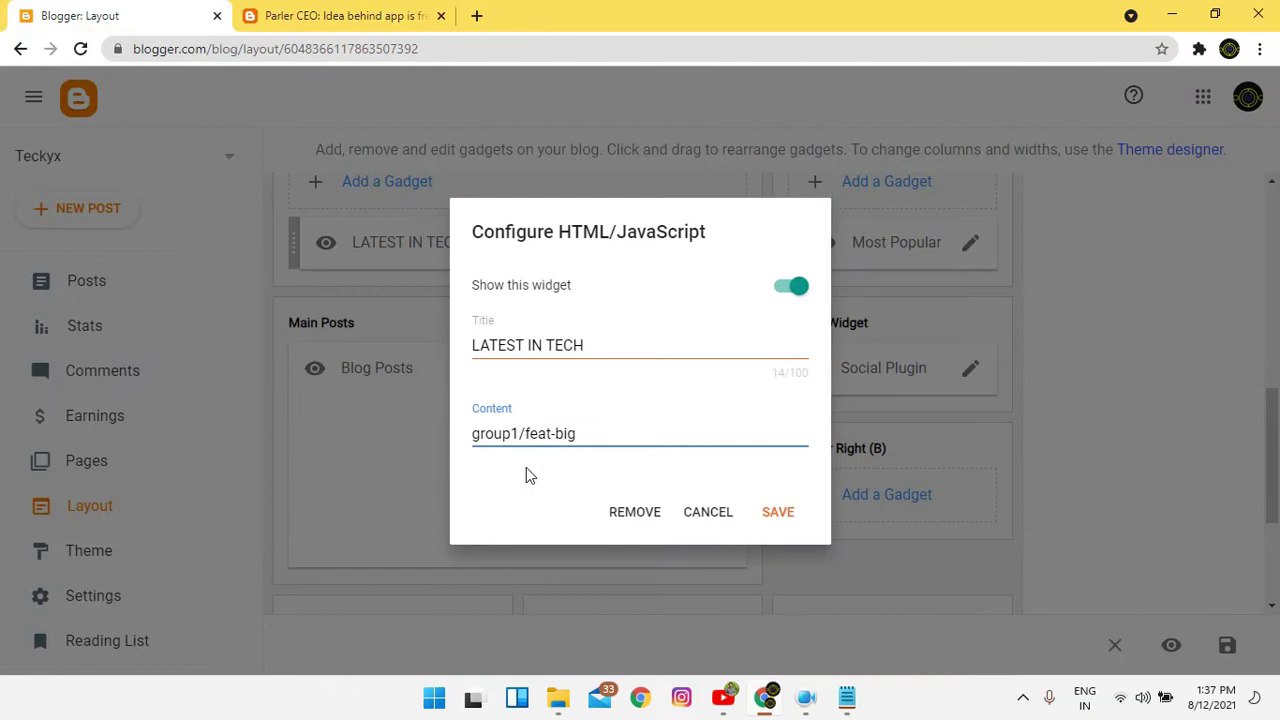
pyautogui.click(802, 530)
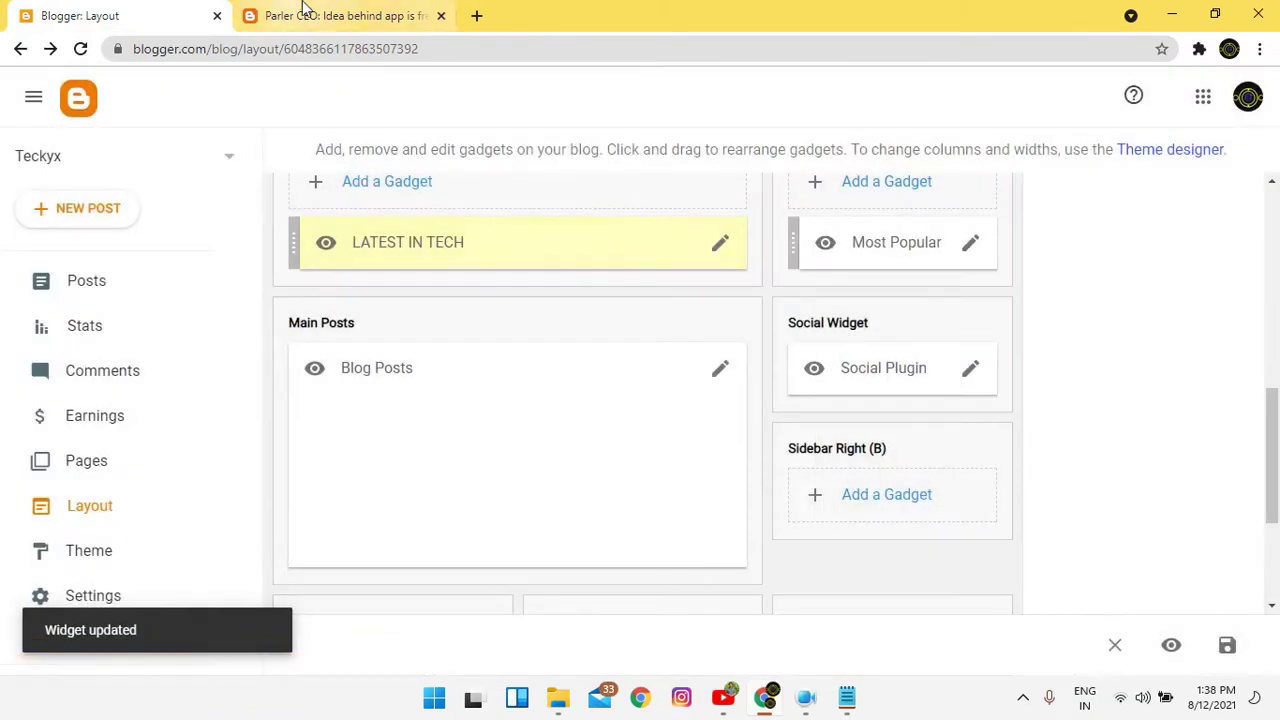
# Reload the live blog, return to its home page, and look through the posts in the LATEST IN TECH section.
pyautogui.click(305, 8)
pyautogui.press('F5')
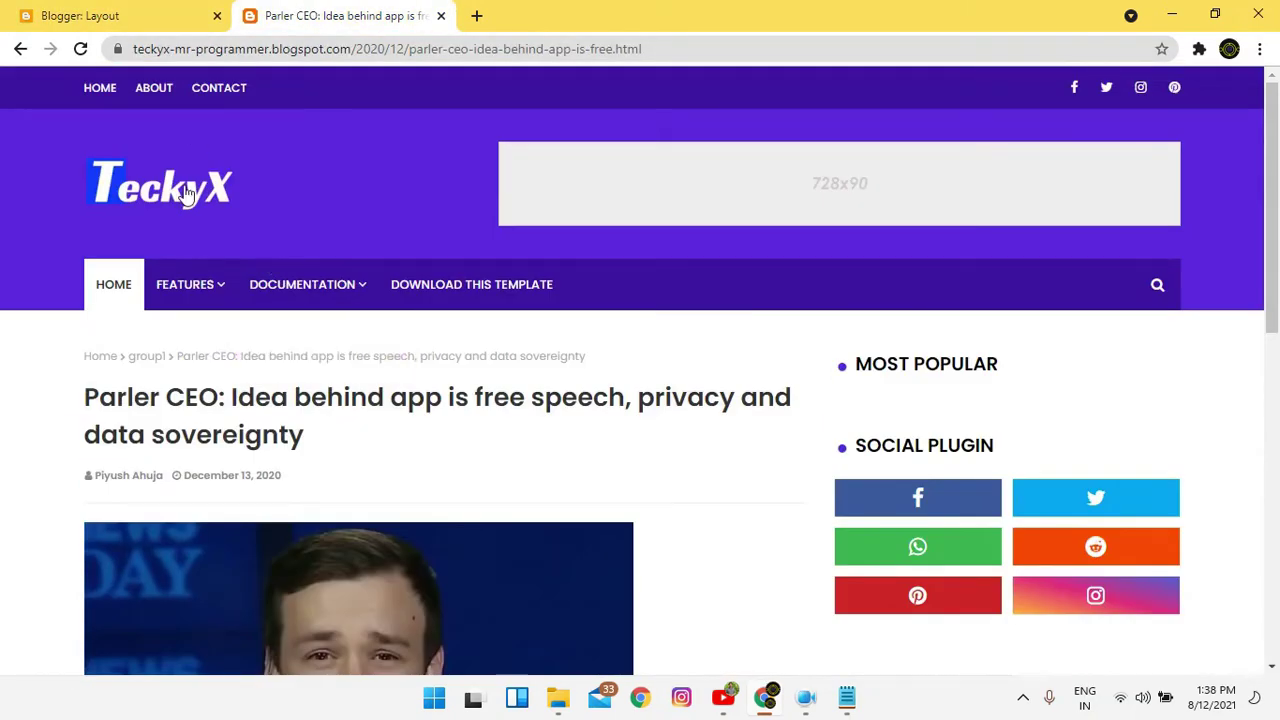
pyautogui.click(180, 218)
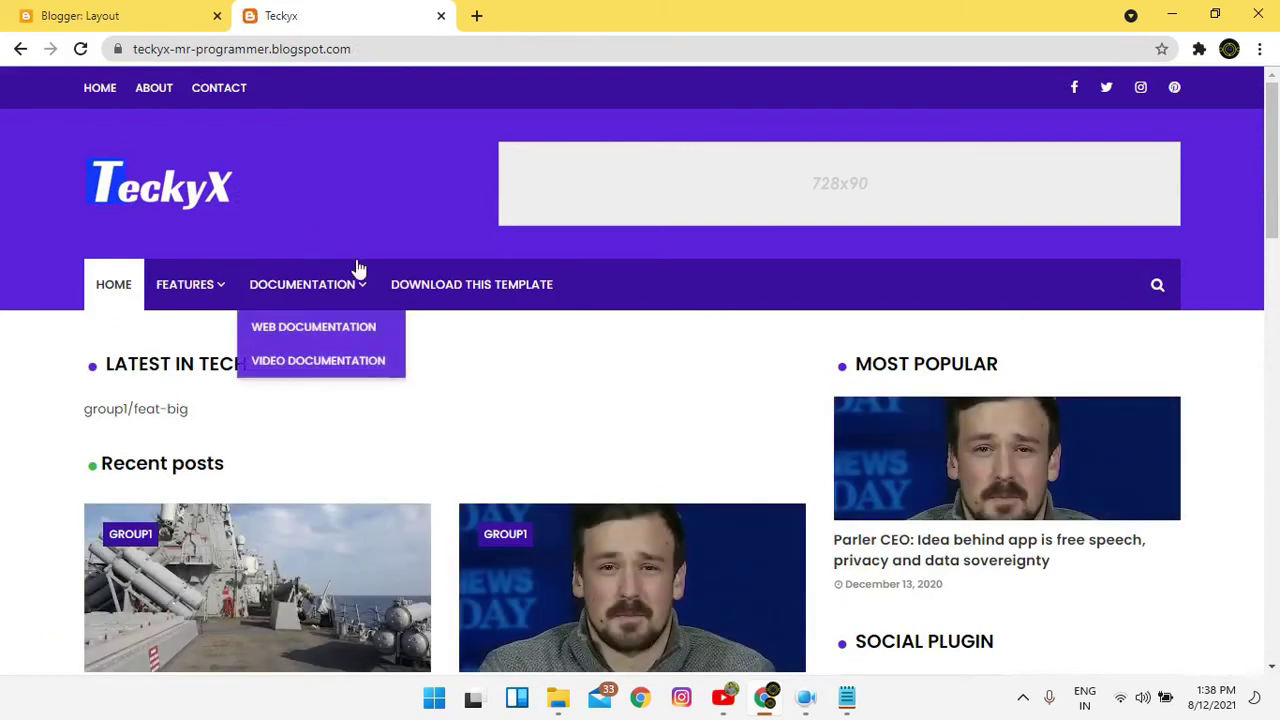
pyautogui.scroll(-4, 129, 371)
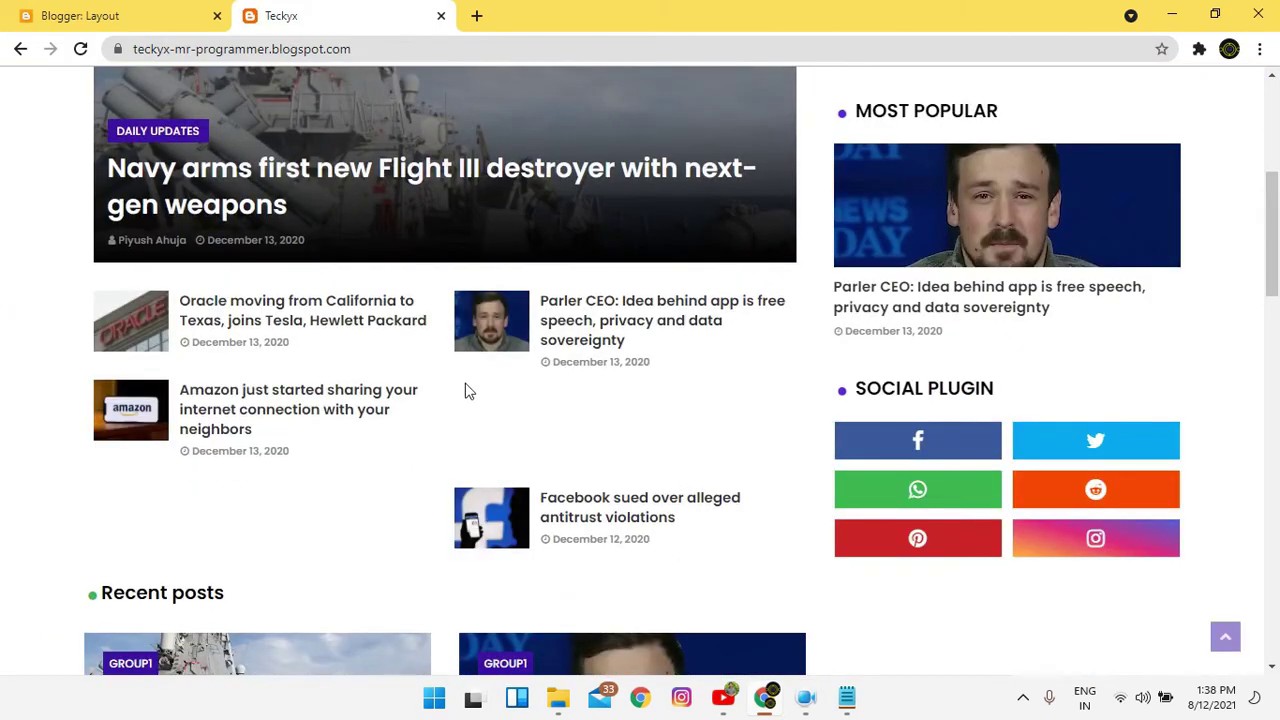
pyautogui.scroll(3, 425, 368)
pyautogui.scroll(-3, 420, 397)
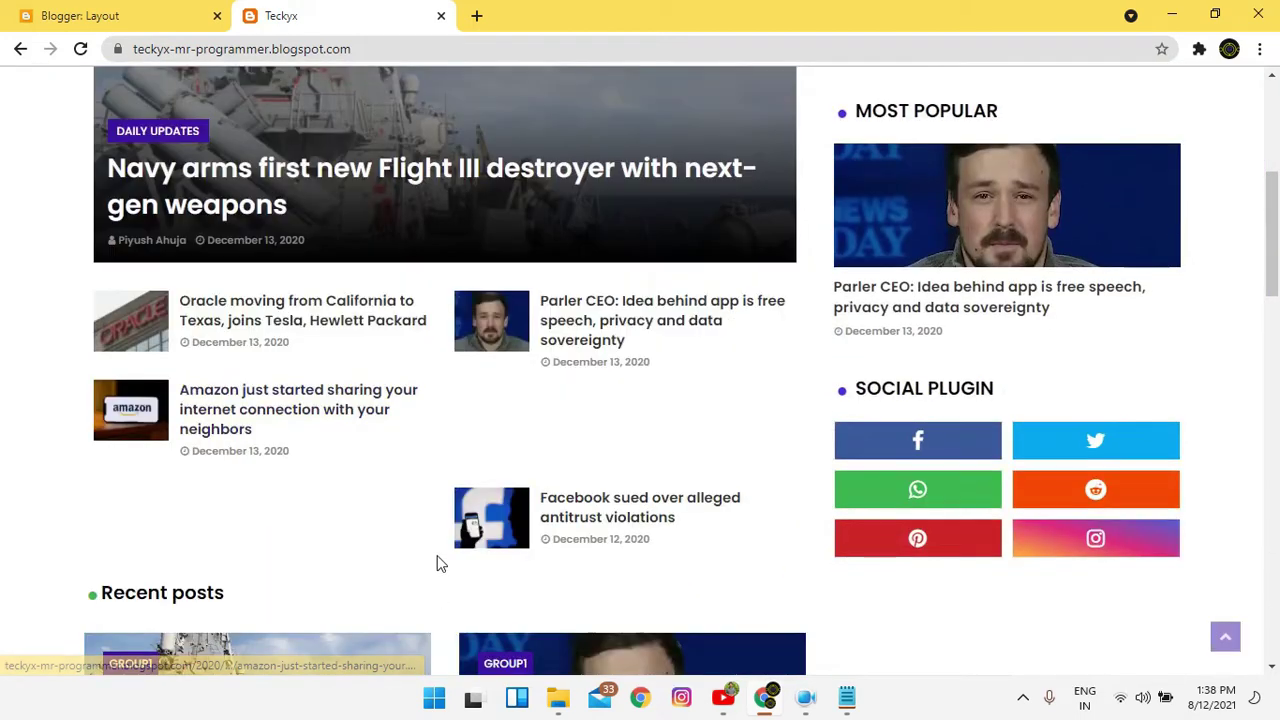
pyautogui.scroll(-2, 422, 545)
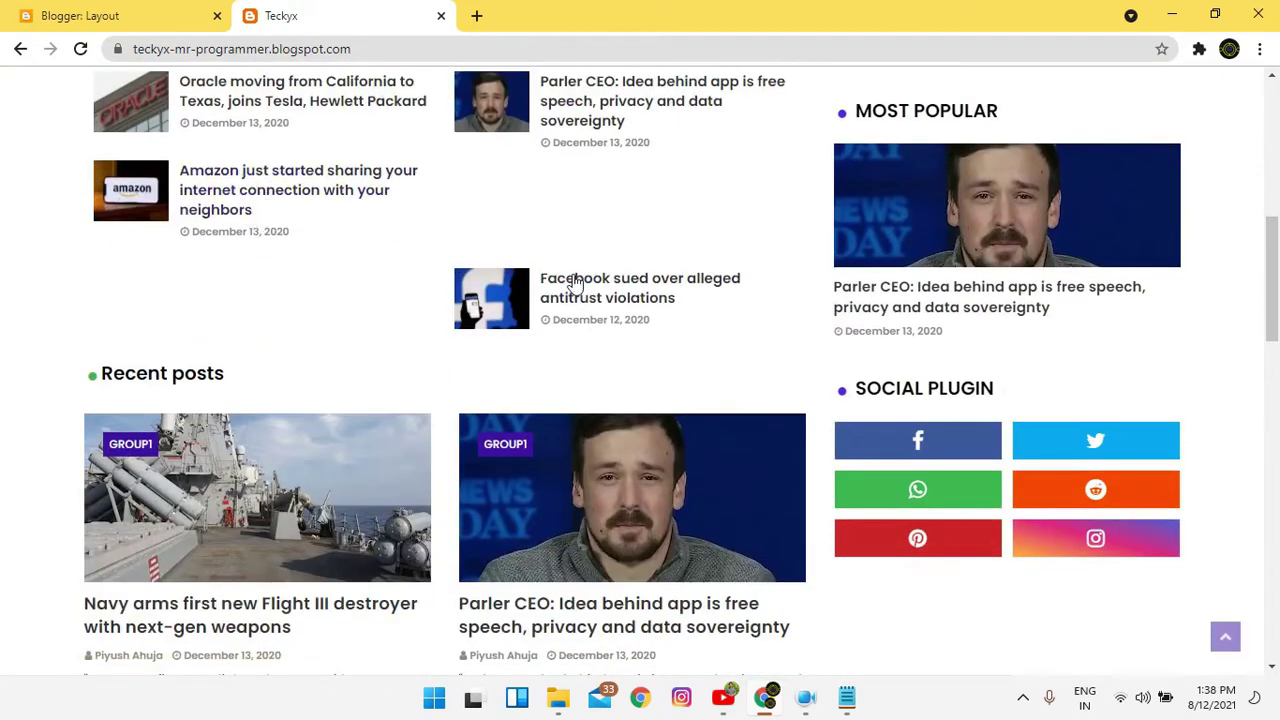
pyautogui.scroll(6, 506, 363)
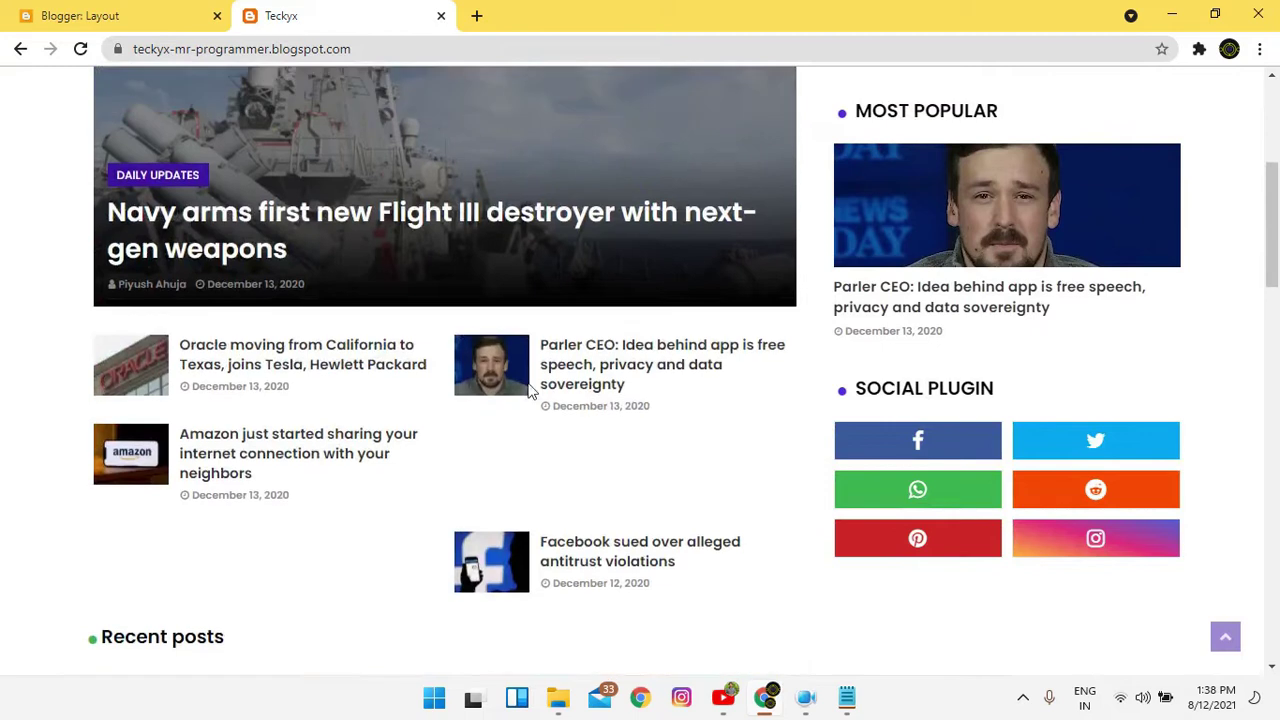
pyautogui.scroll(-4, 528, 391)
# Change the LATEST IN TECH gadget's title to Group 1 in the layout and save it.
pyautogui.click(75, 15)
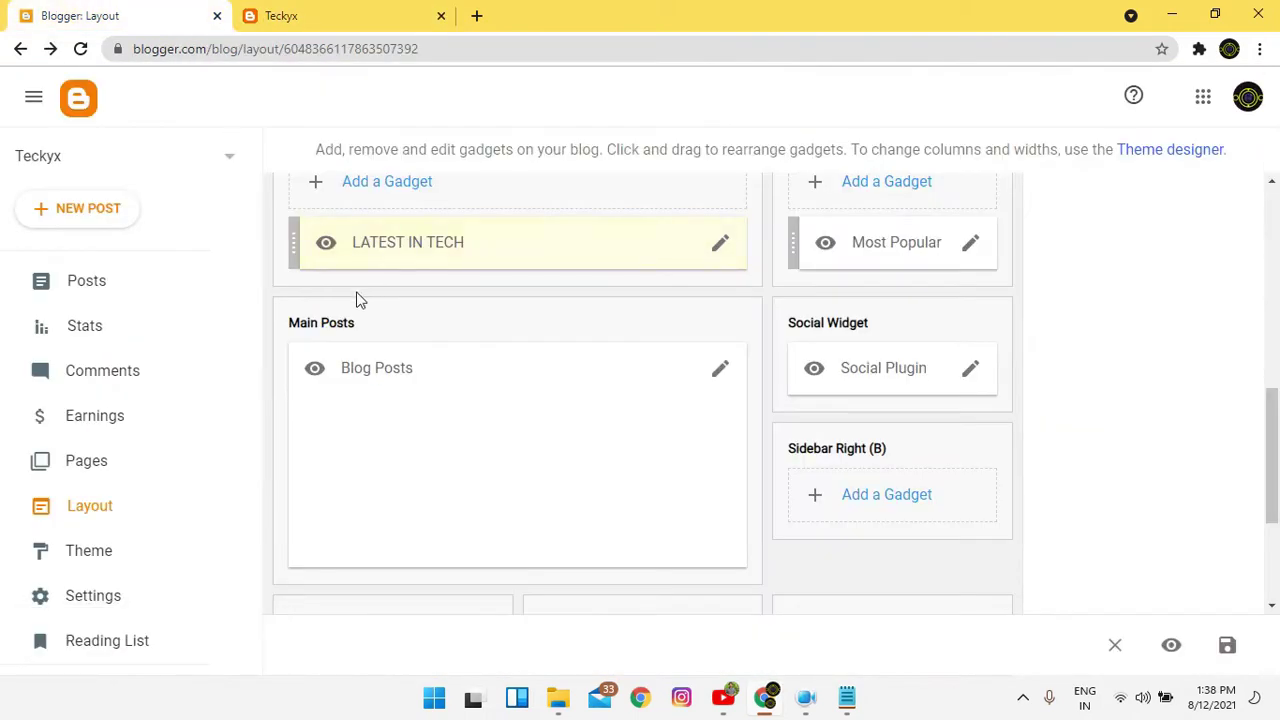
pyautogui.click(720, 243)
pyautogui.moveTo(594, 354); pyautogui.dragTo(165, 364)
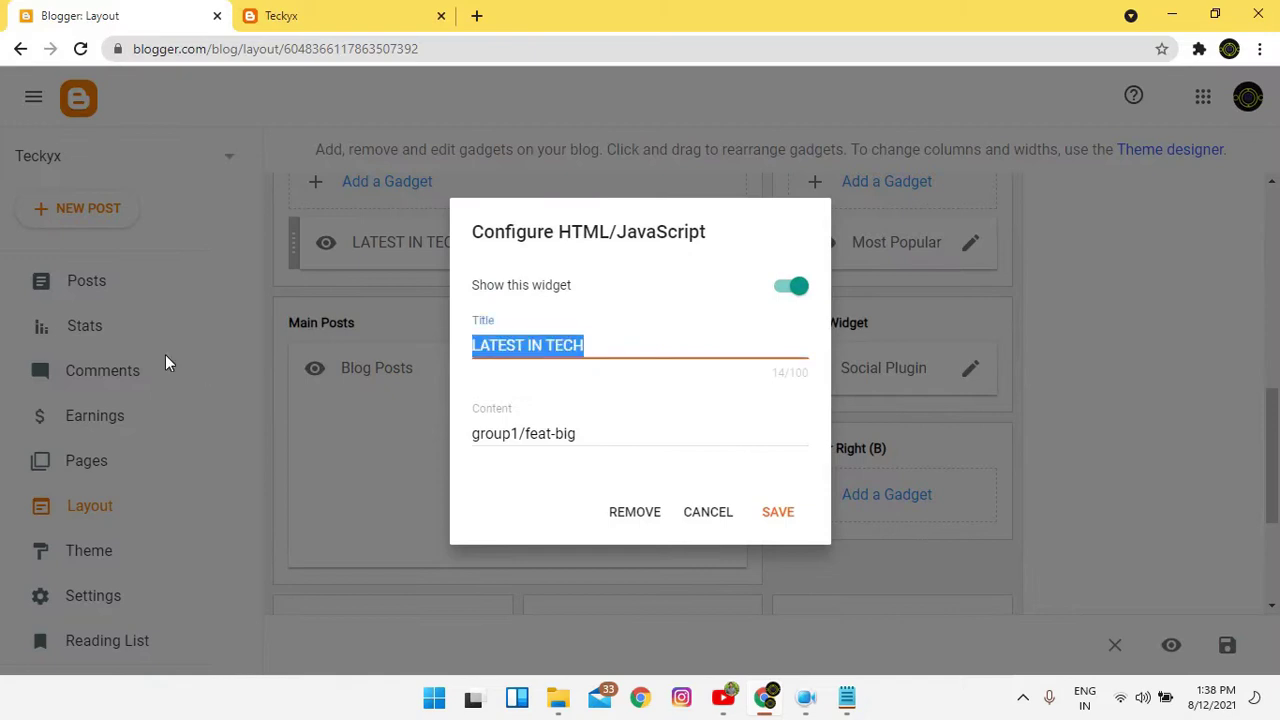
pyautogui.write('Group 1')
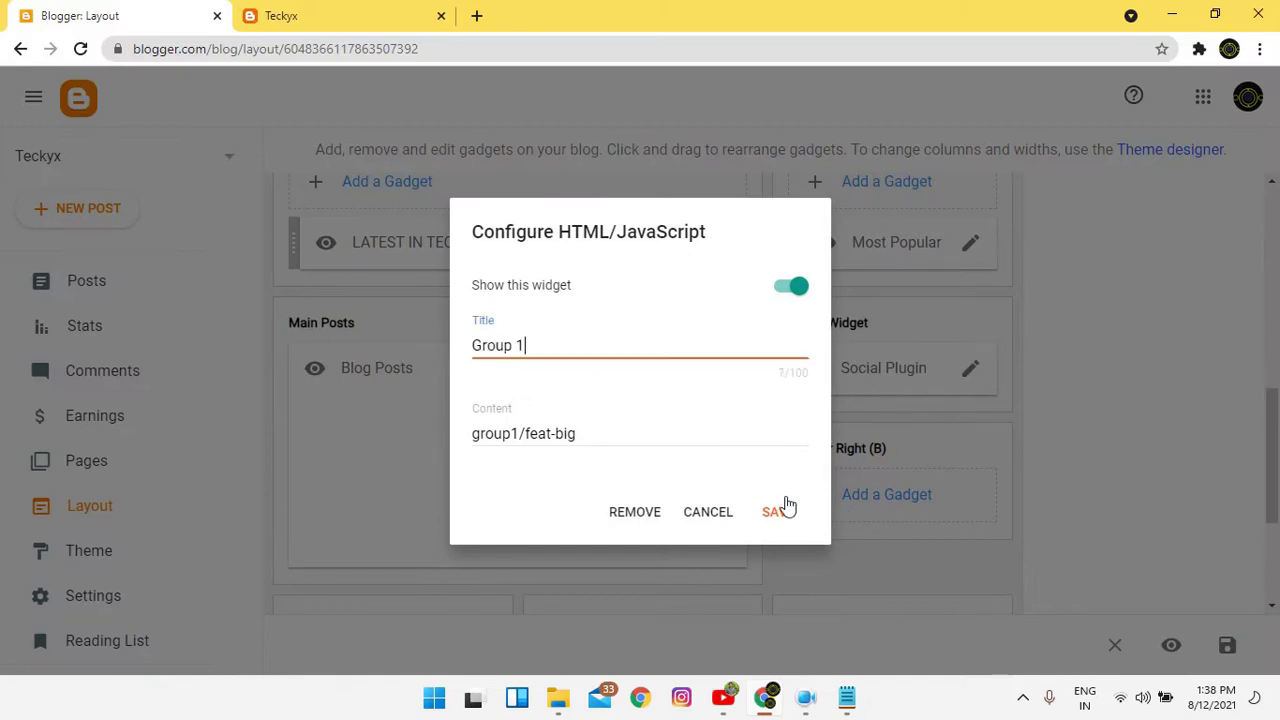
pyautogui.click(781, 507)
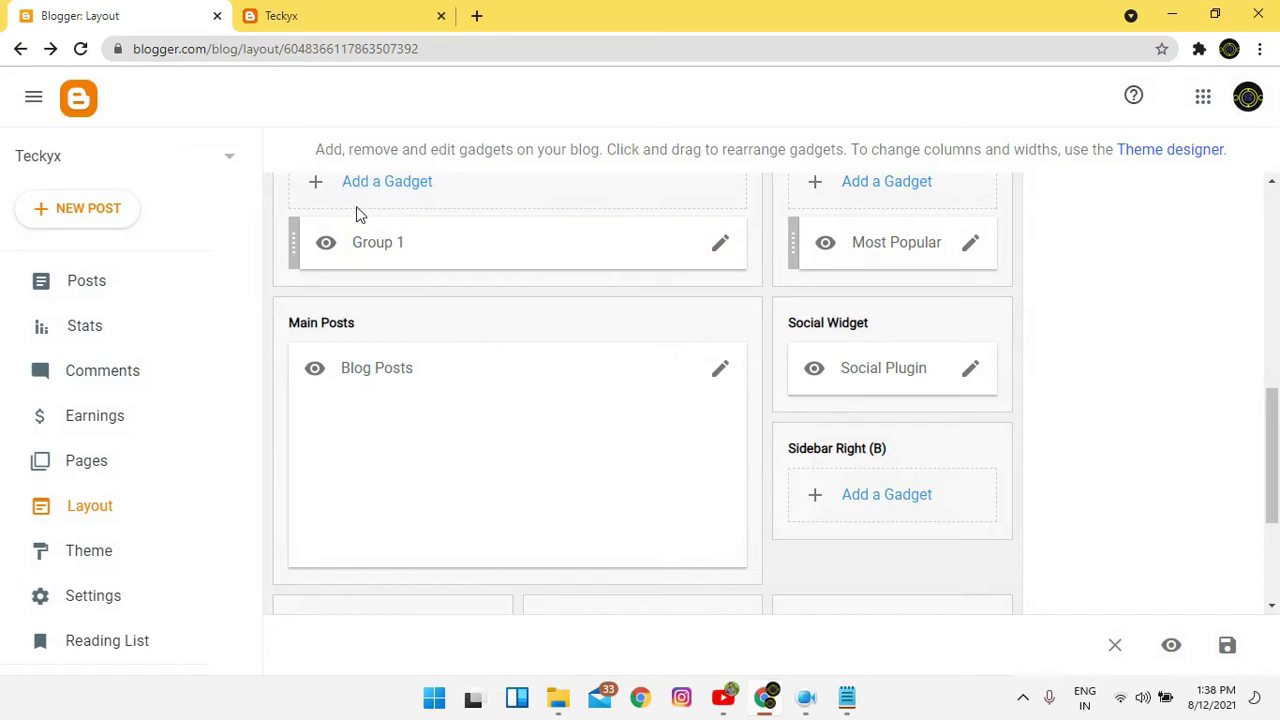
pyautogui.click(380, 181)
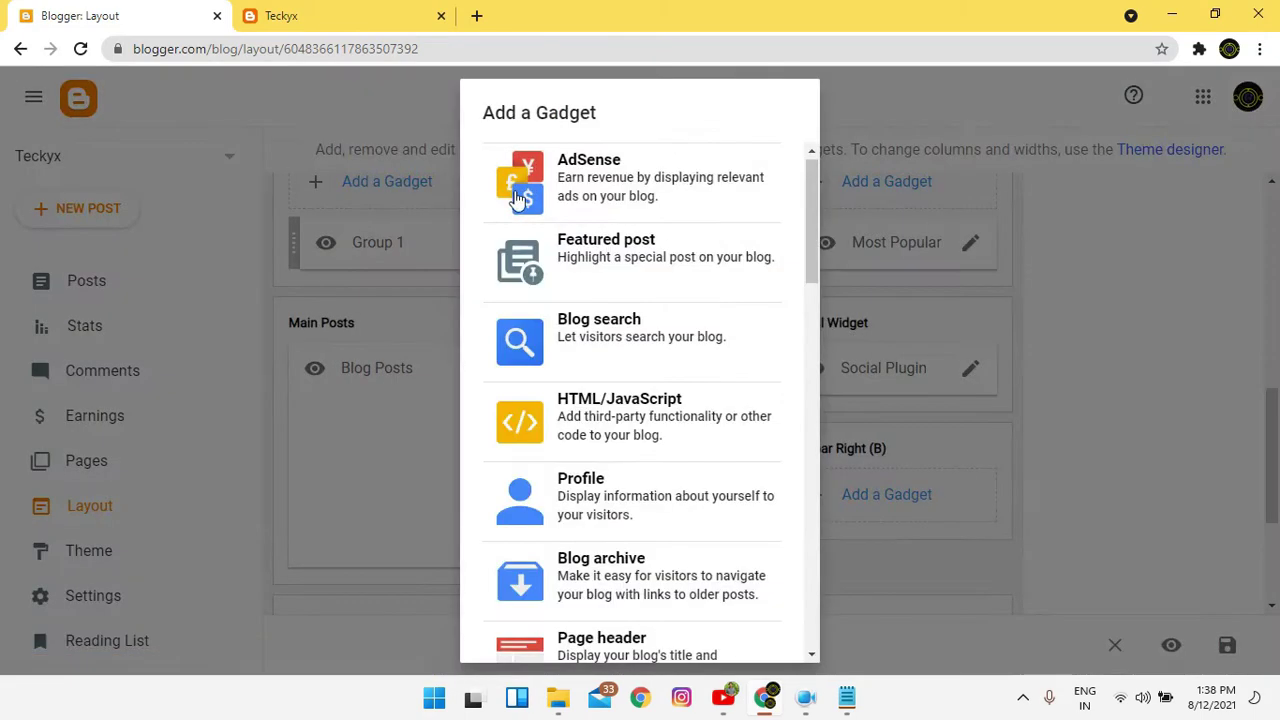
pyautogui.click(650, 418)
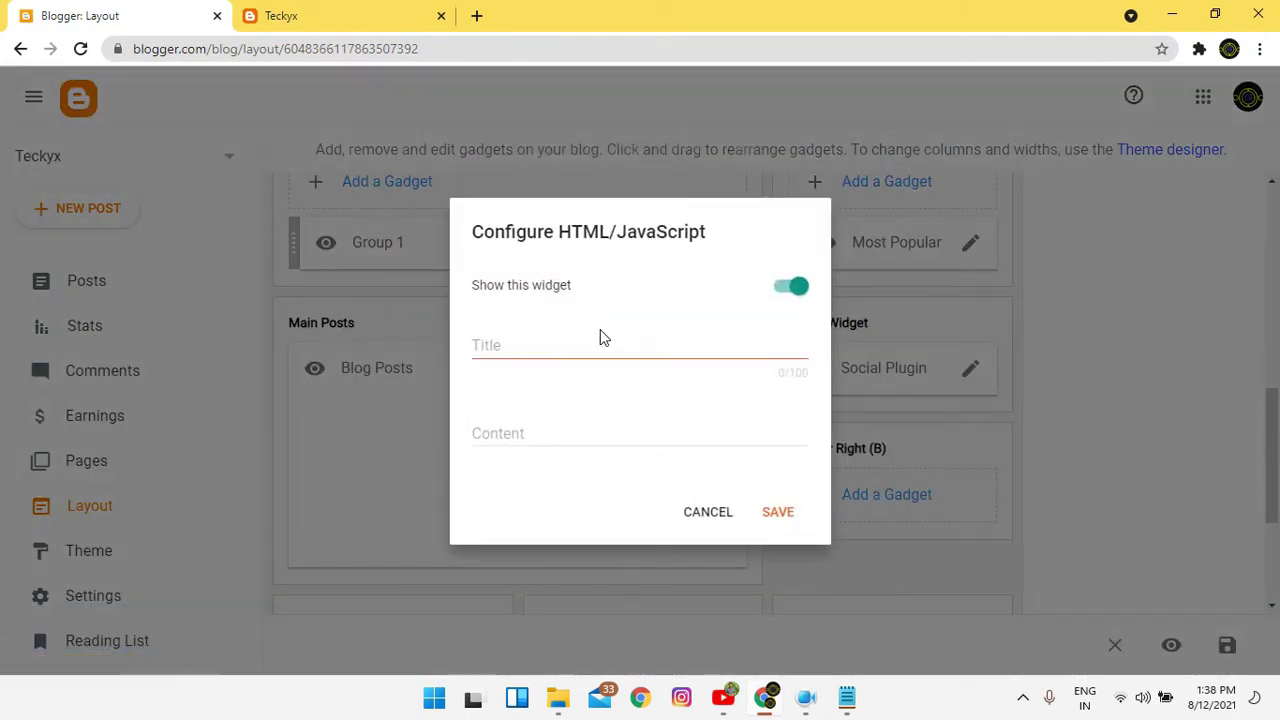
pyautogui.click(710, 518)
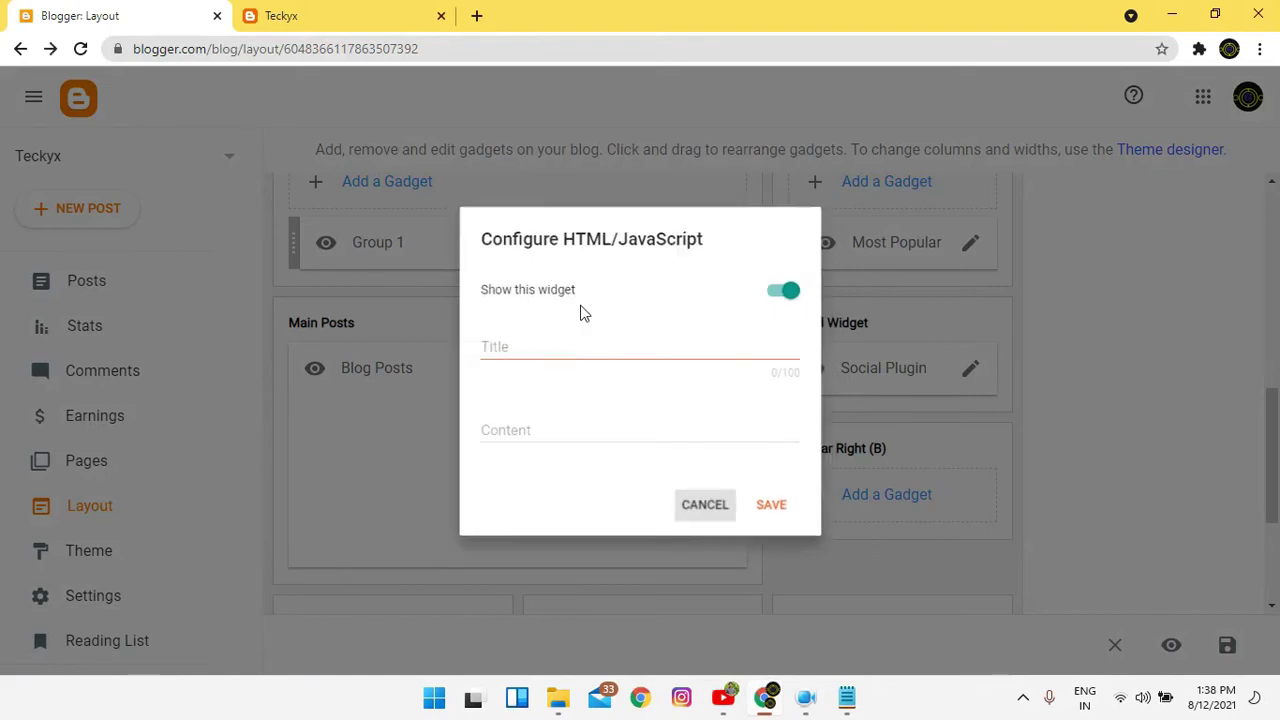
# Copy the content text from the Group 1 gadget and close its settings without changes.
pyautogui.click(716, 246)
pyautogui.moveTo(606, 432); pyautogui.dragTo(402, 436)
pyautogui.hotkey('ctrl', 'c')
pyautogui.click(722, 515)
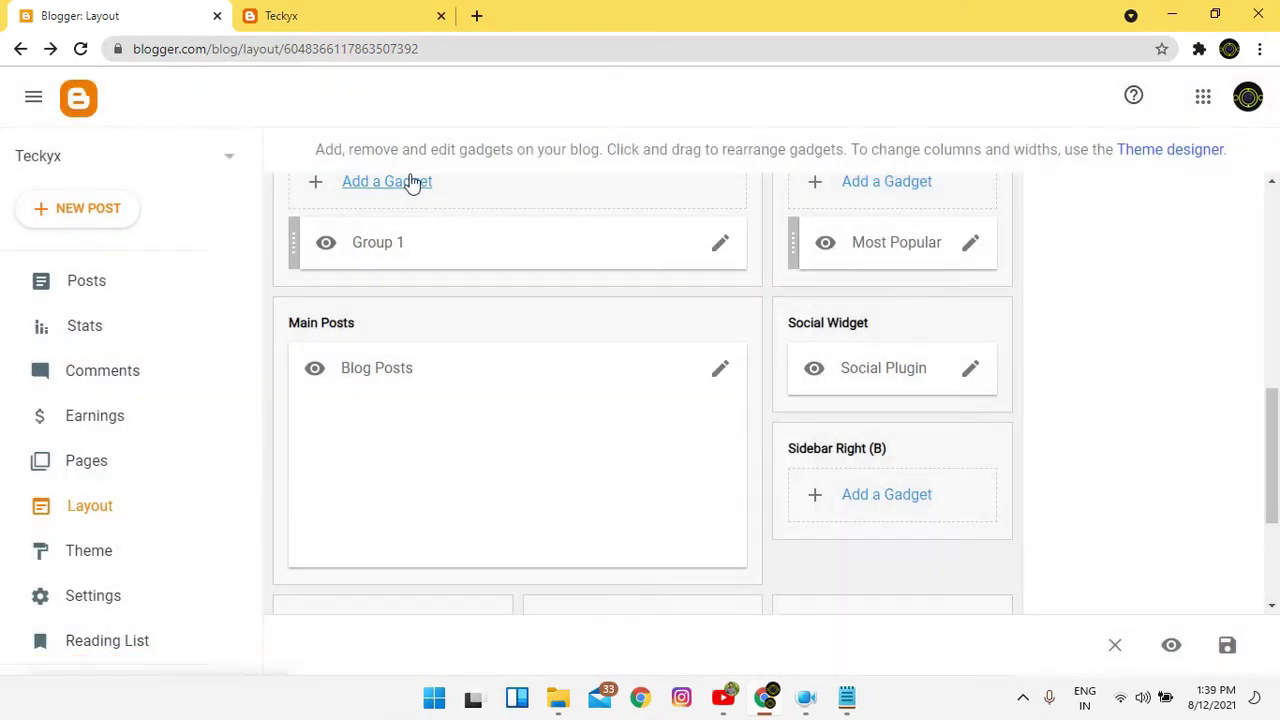
# Add an HTML/JavaScript gadget above Group 1 with the title Group 2 and the content group2/feat-big, and save it.
pyautogui.click(412, 181)
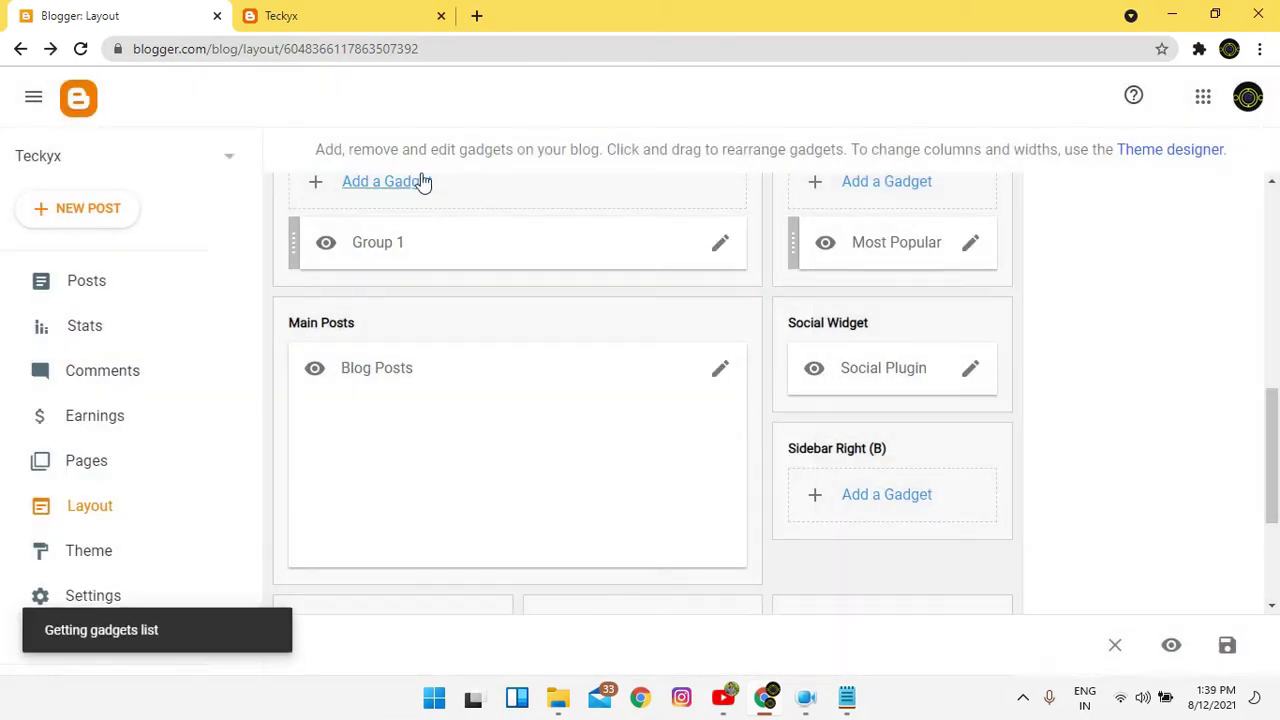
pyautogui.click(550, 414)
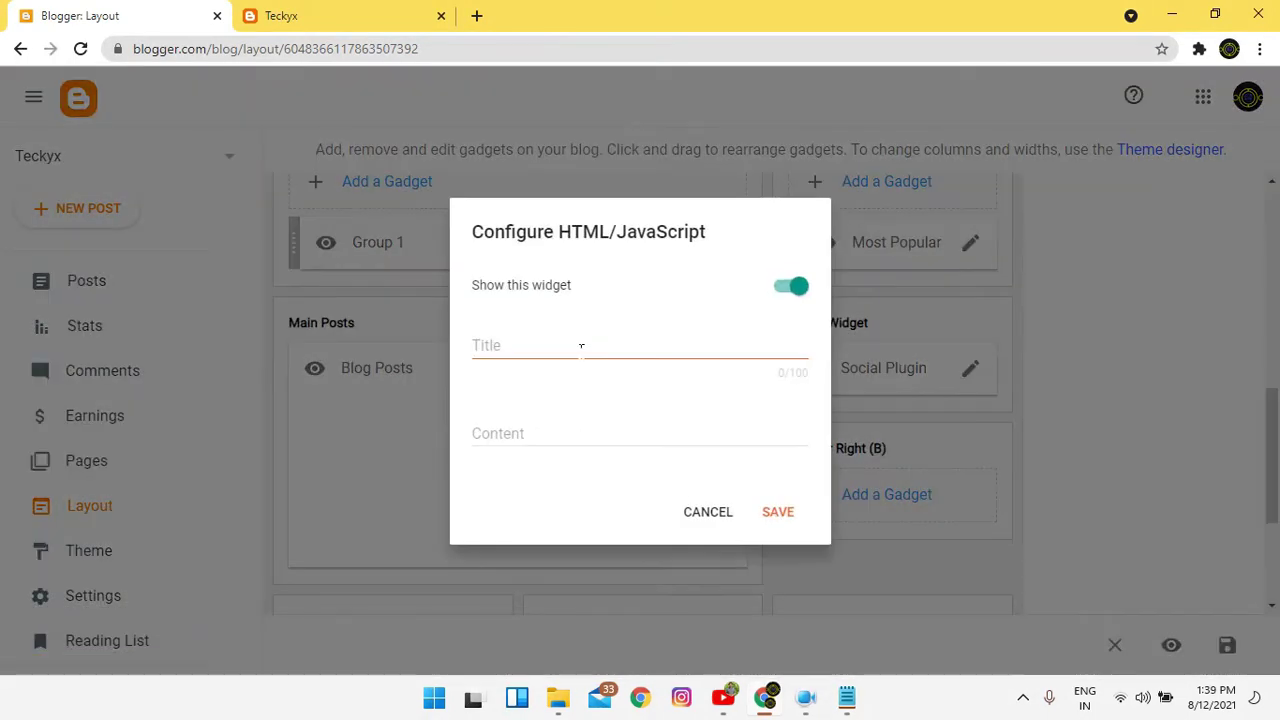
pyautogui.click(514, 452)
pyautogui.hotkey('ctrl', 'v')
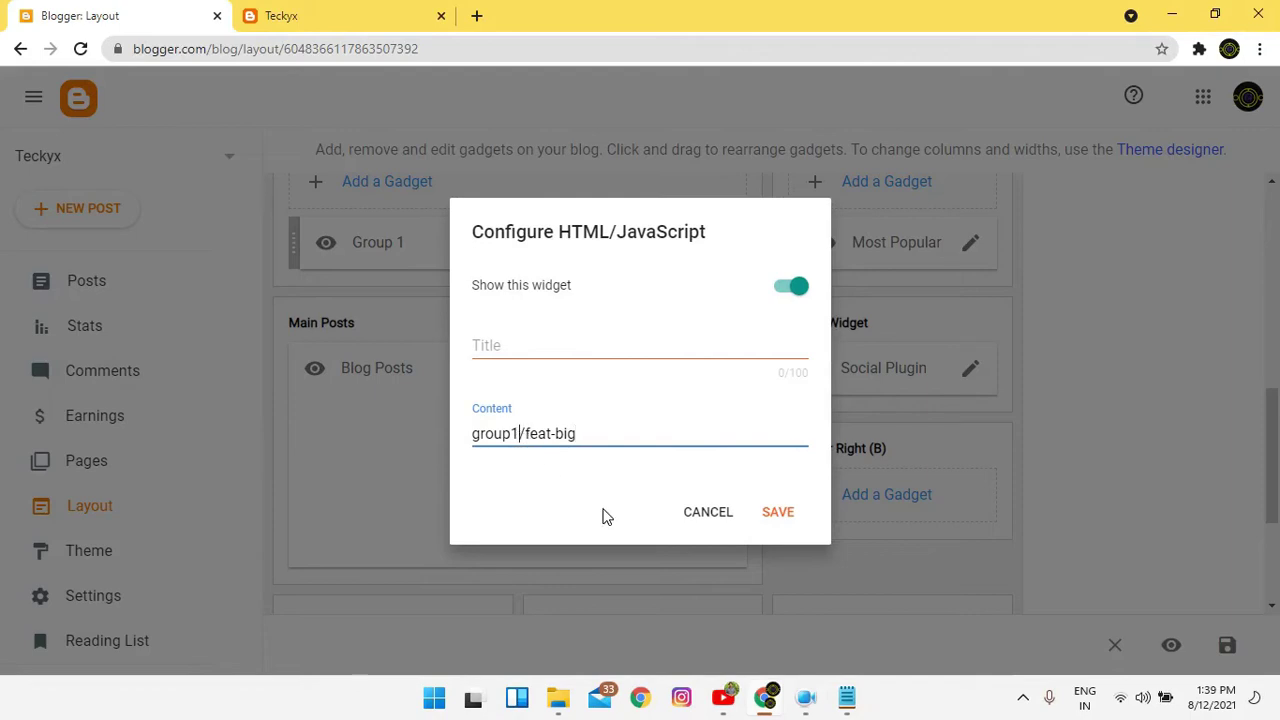
pyautogui.click(563, 354)
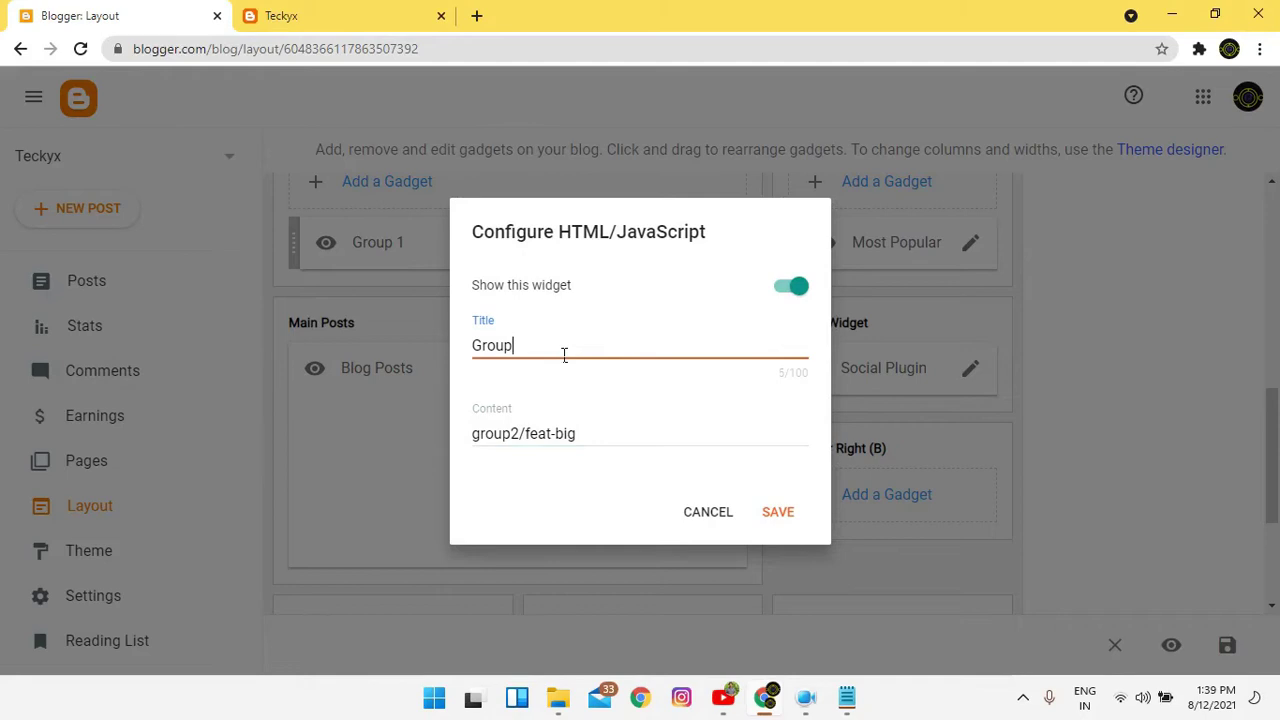
pyautogui.click(789, 526)
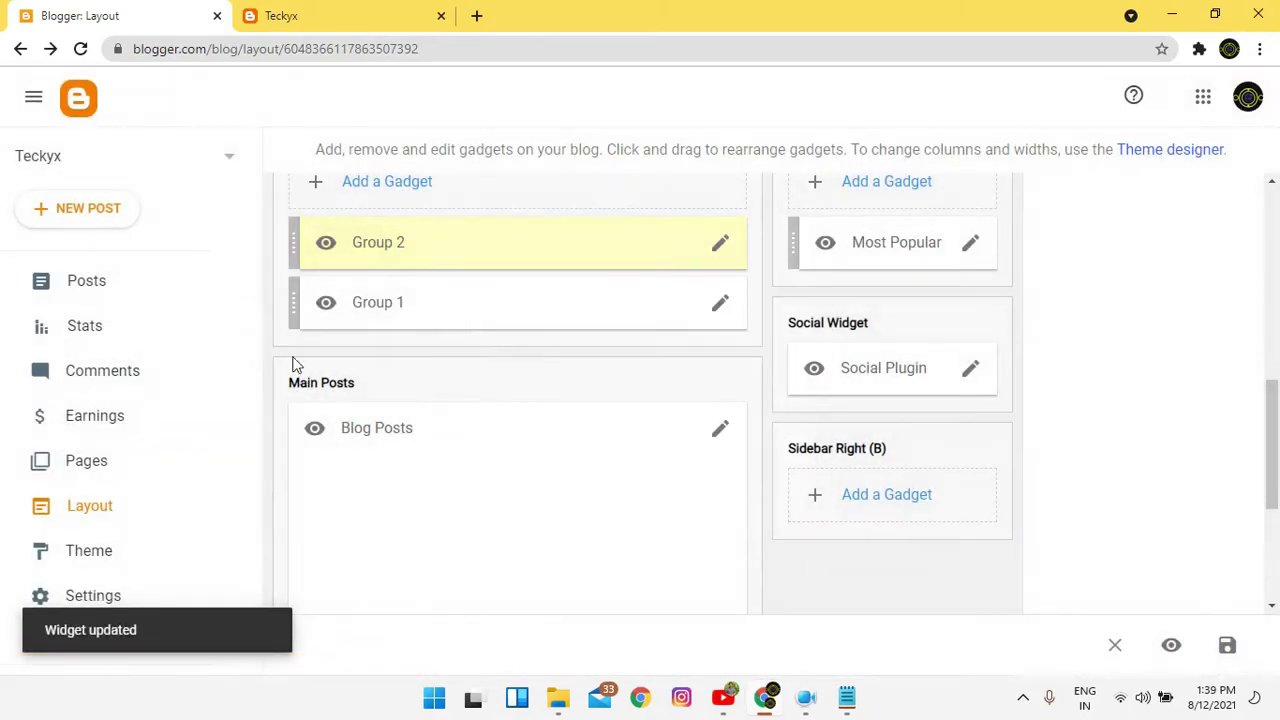
# Move the Group 2 gadget below Group 1 and save the layout arrangement.
pyautogui.moveTo(423, 269); pyautogui.dragTo(426, 306)
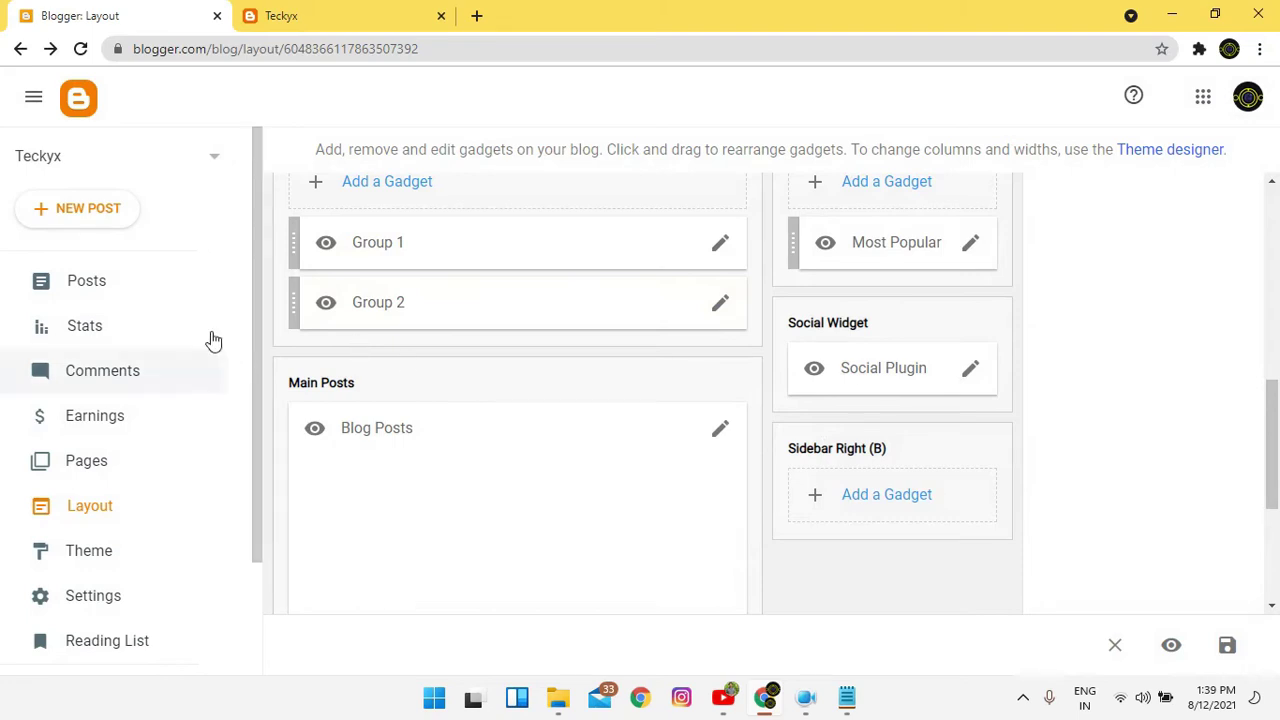
pyautogui.click(154, 285)
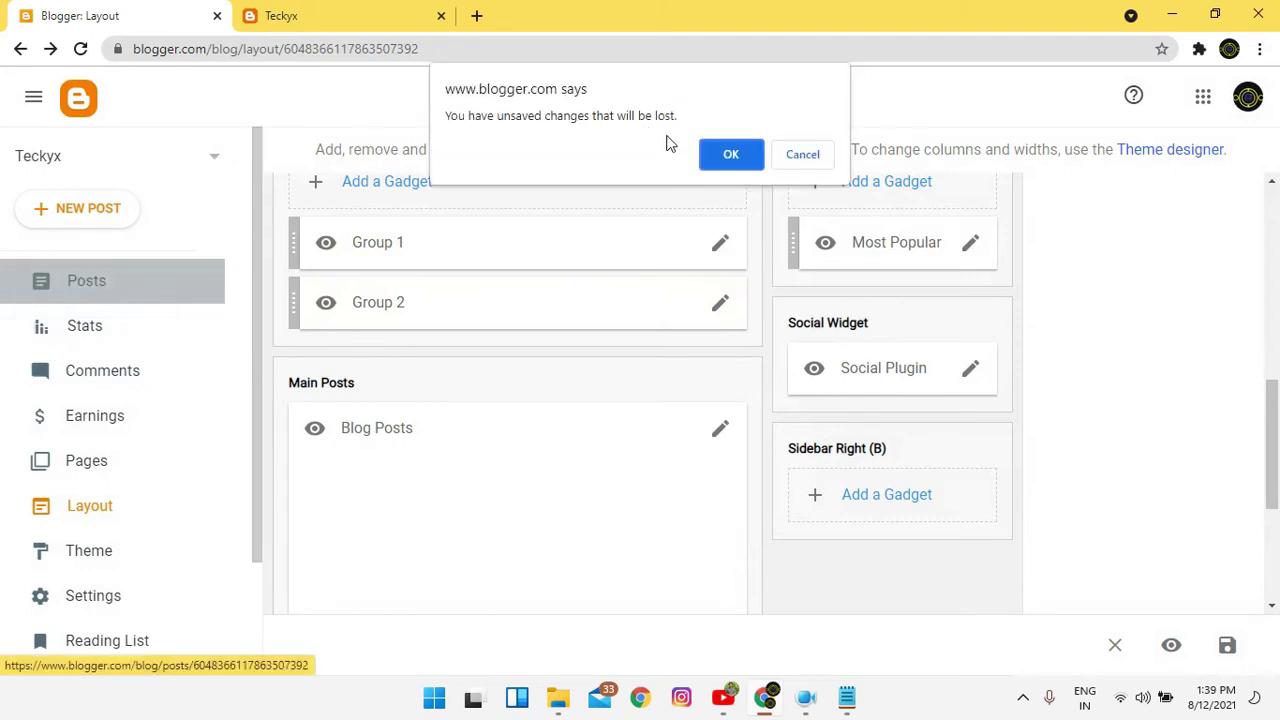
pyautogui.click(783, 154)
pyautogui.click(1240, 650)
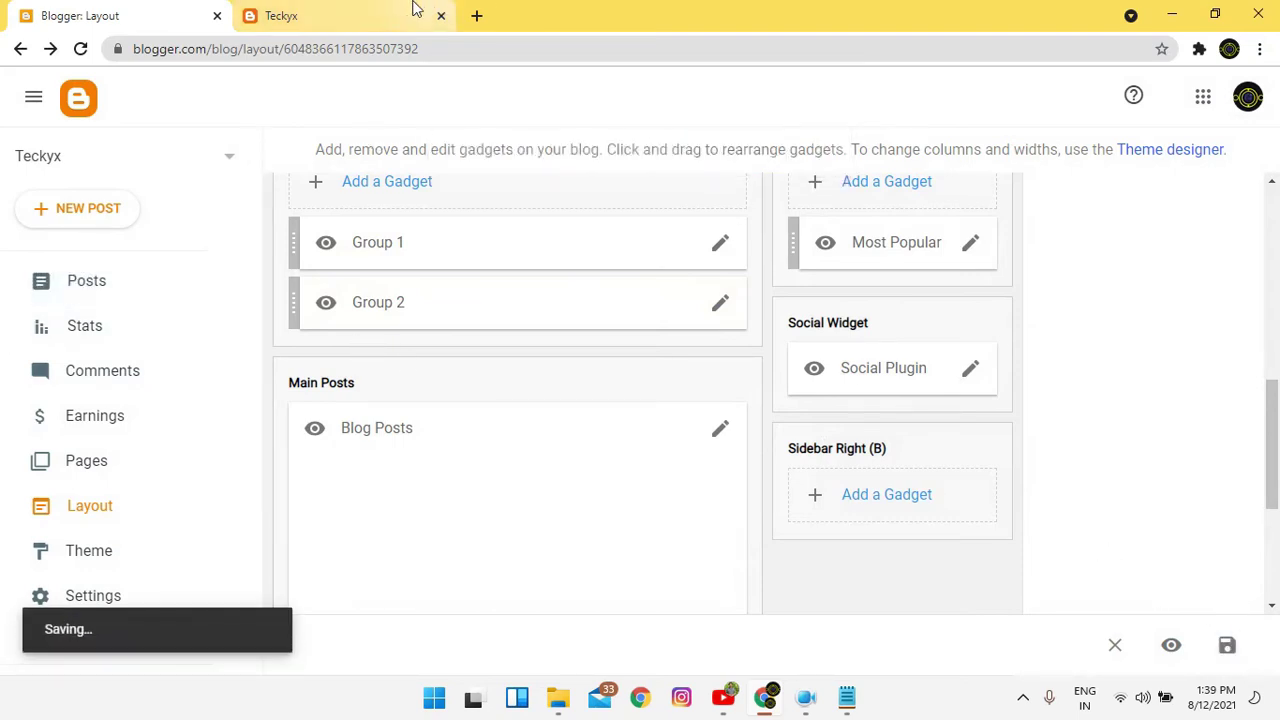
# Reload the live blog and look through its Group 1 and Group 2 sections down to Recent posts.
pyautogui.click(410, 14)
pyautogui.click(79, 52)
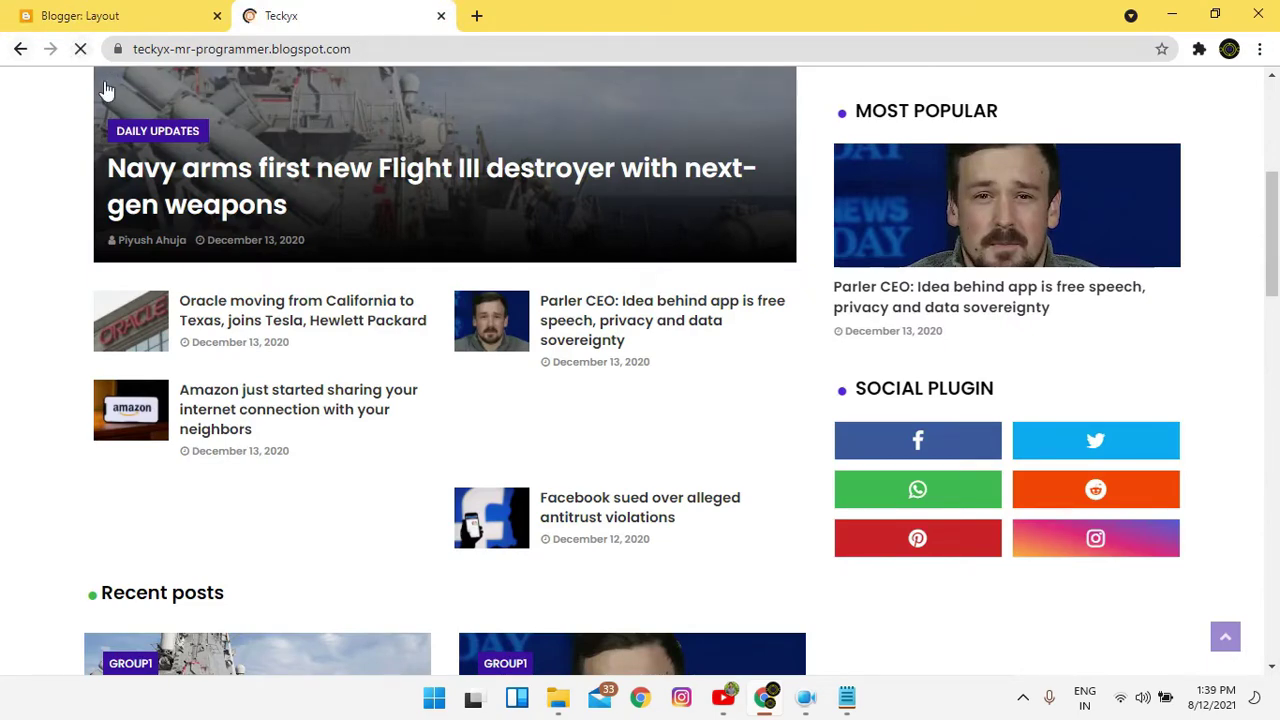
pyautogui.scroll(10, 405, 328)
pyautogui.scroll(-3, 405, 328)
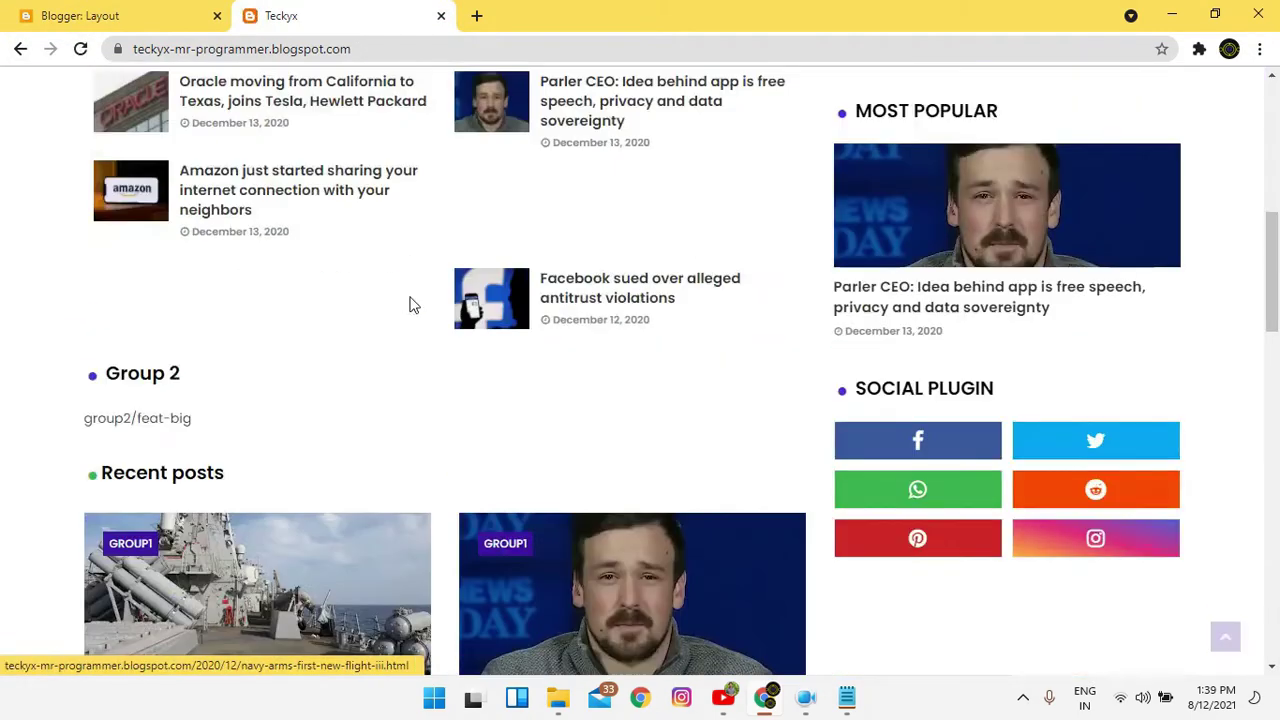
pyautogui.scroll(-3, 1000, 462)
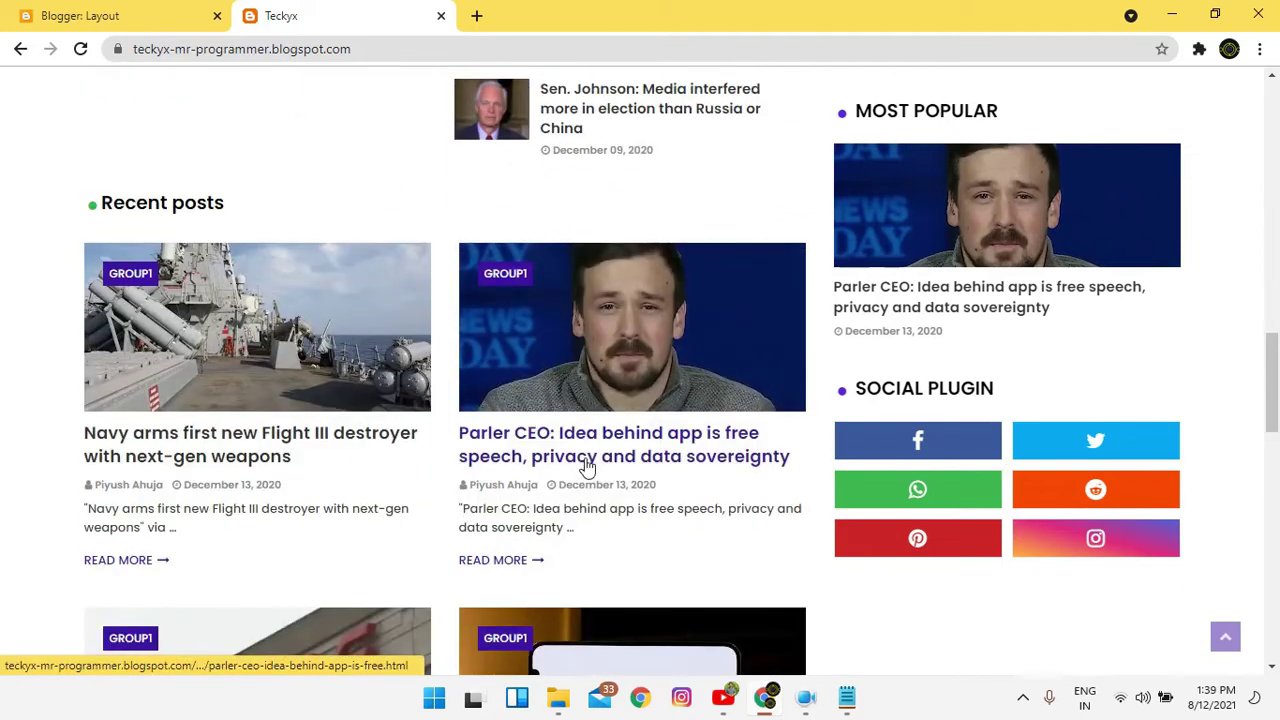
# Open the Parler CEO post on the live blog and follow its Daily updates tag from the footer.
pyautogui.click(588, 467)
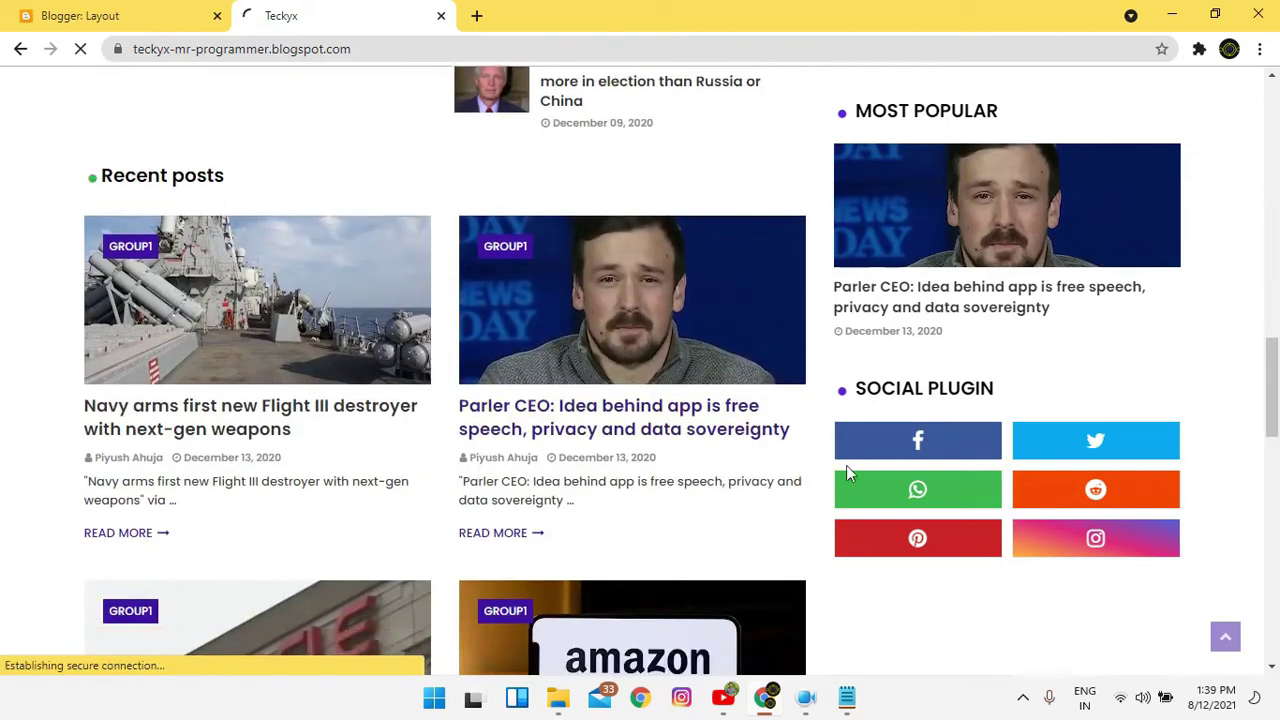
pyautogui.scroll(-4, 1077, 600)
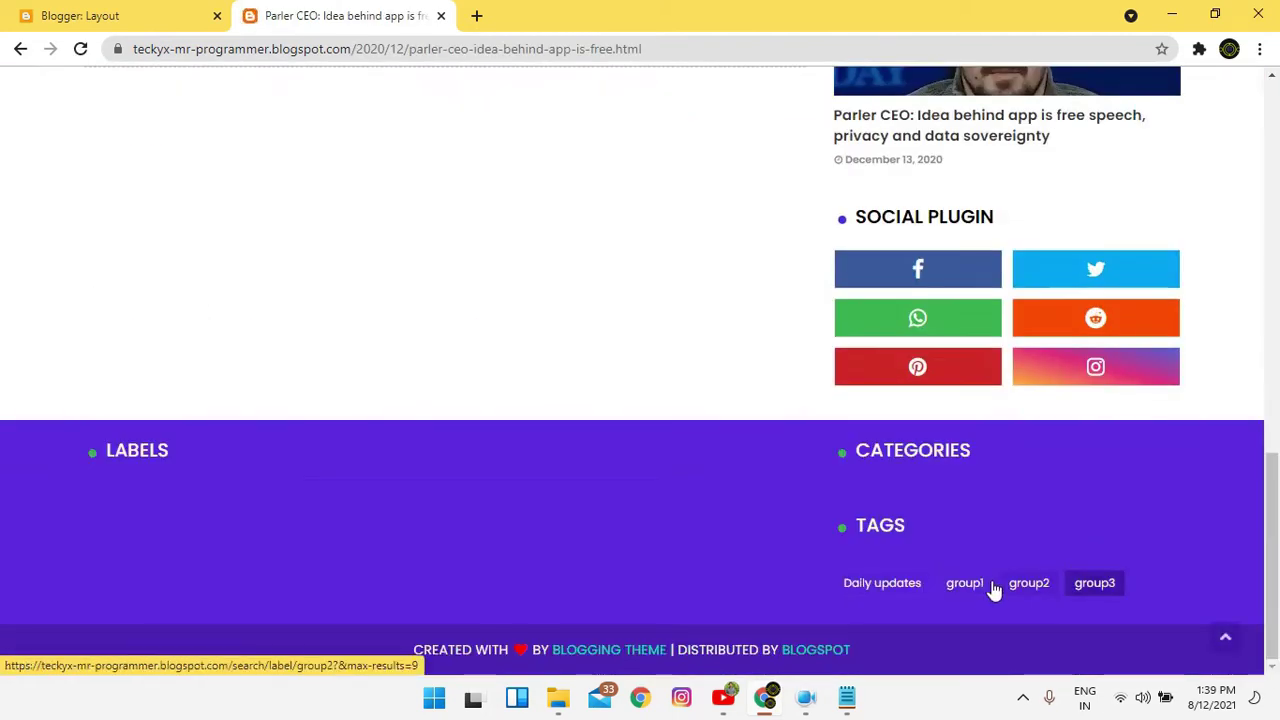
pyautogui.click(893, 586)
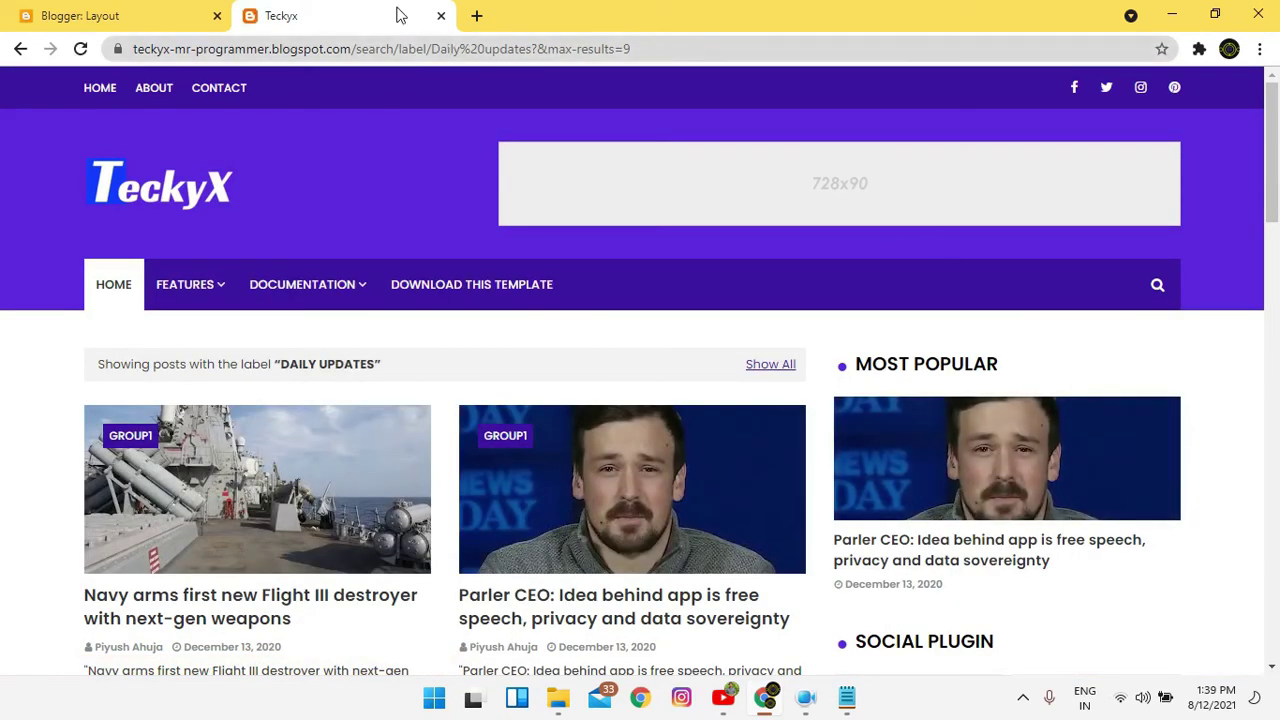
# Return to the layout, copy the content text from the Group 2 gadget, and close its settings without changes.
pyautogui.hotkey('ctrl', 'Tab')
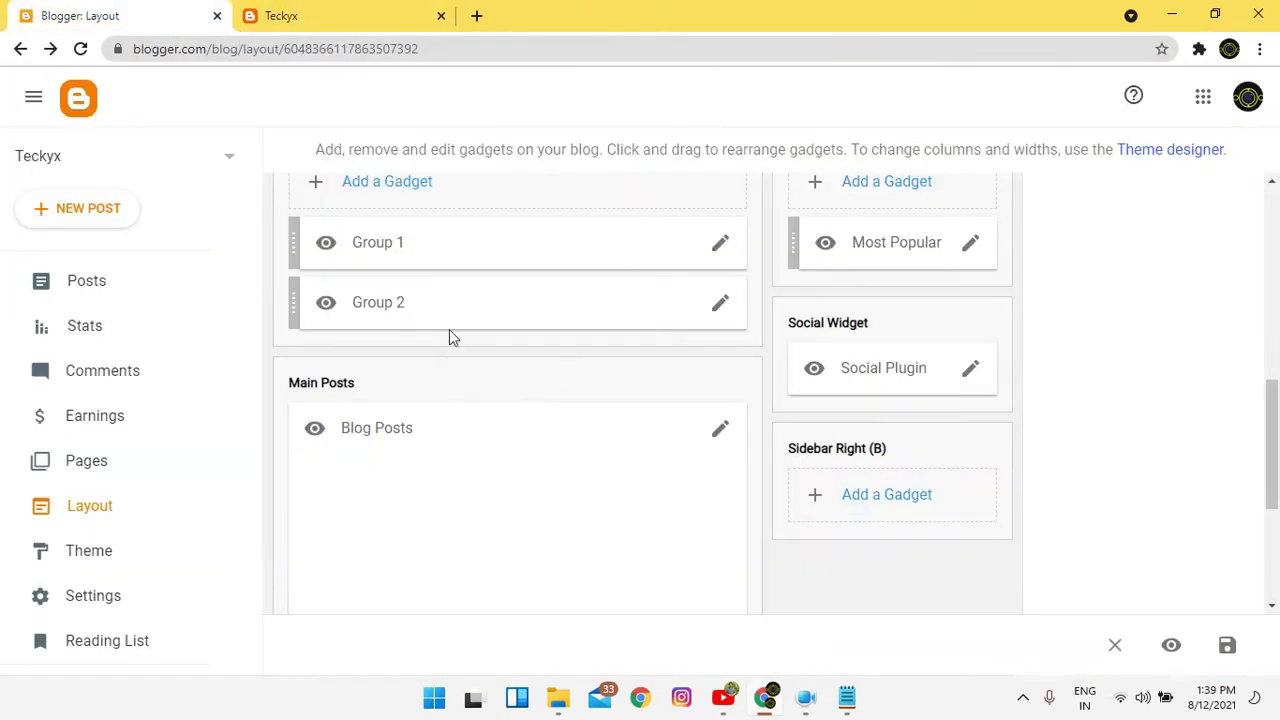
pyautogui.click(718, 318)
pyautogui.tripleClick(608, 443)
pyautogui.hotkey('ctrl', 'c')
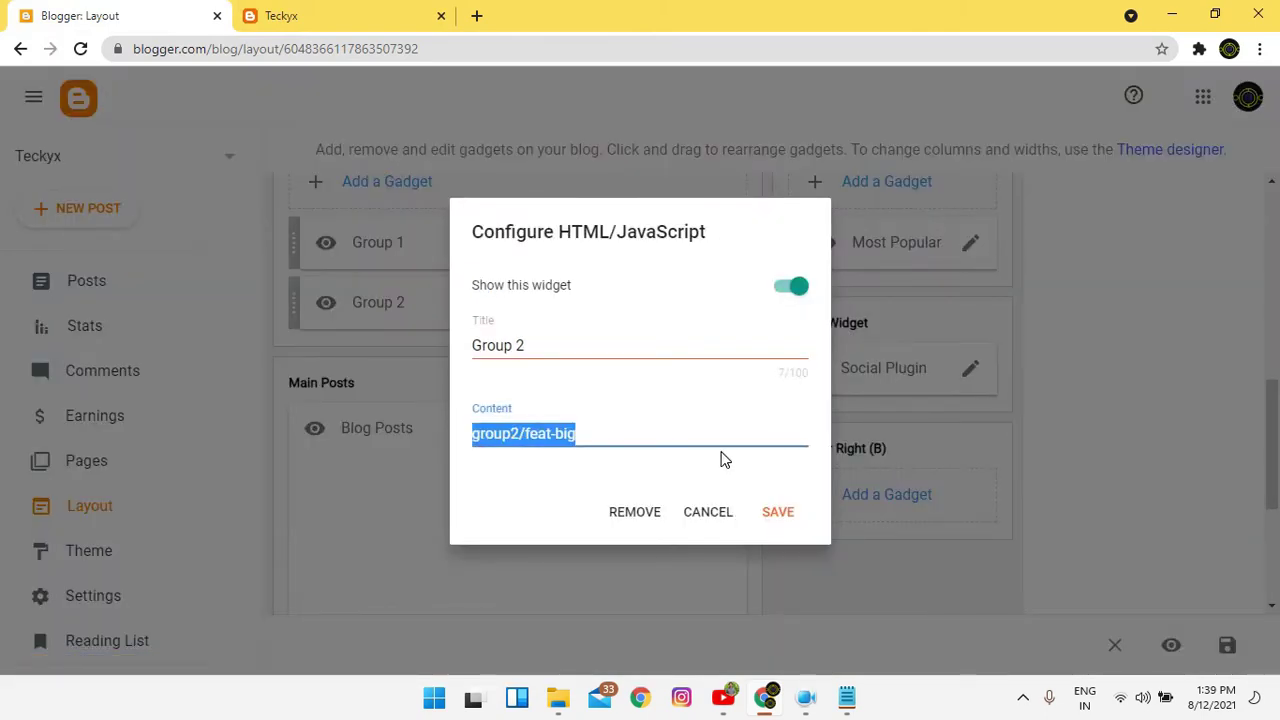
pyautogui.click(708, 511)
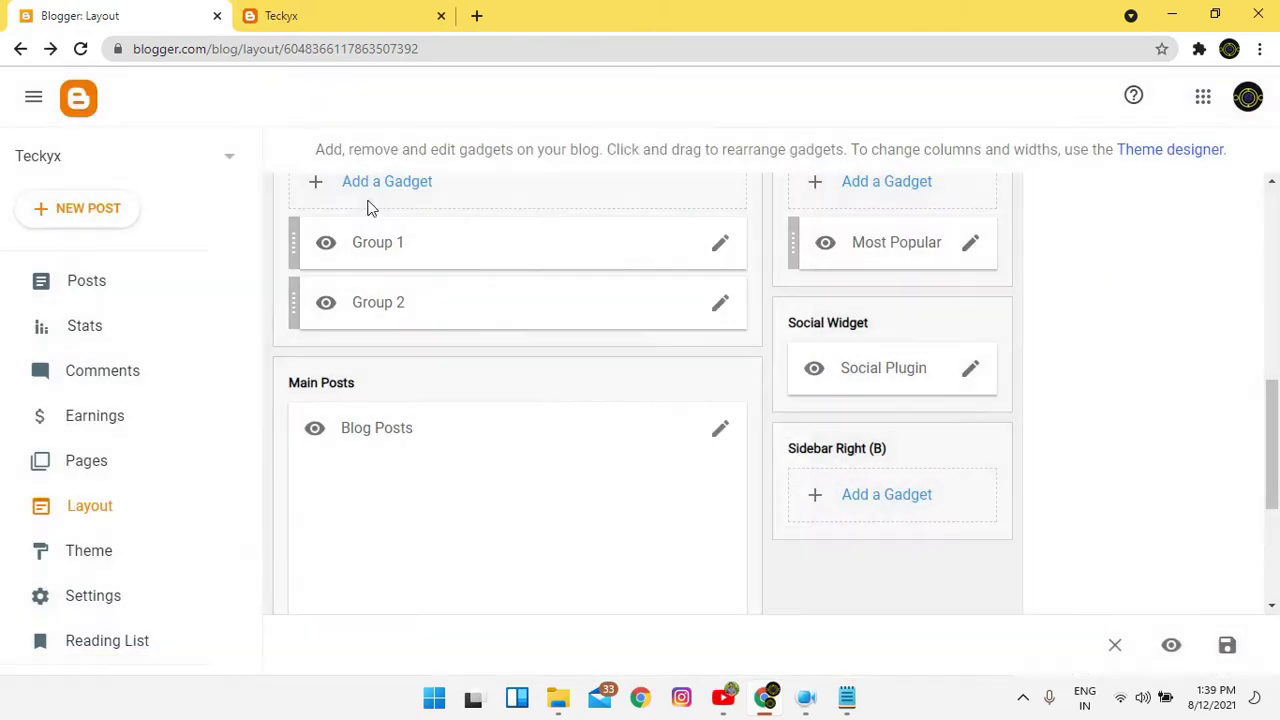
# Add an HTML/JavaScript gadget to the section above Group 1 and paste group2/feat-big as its content.
pyautogui.click(372, 192)
pyautogui.click(582, 425)
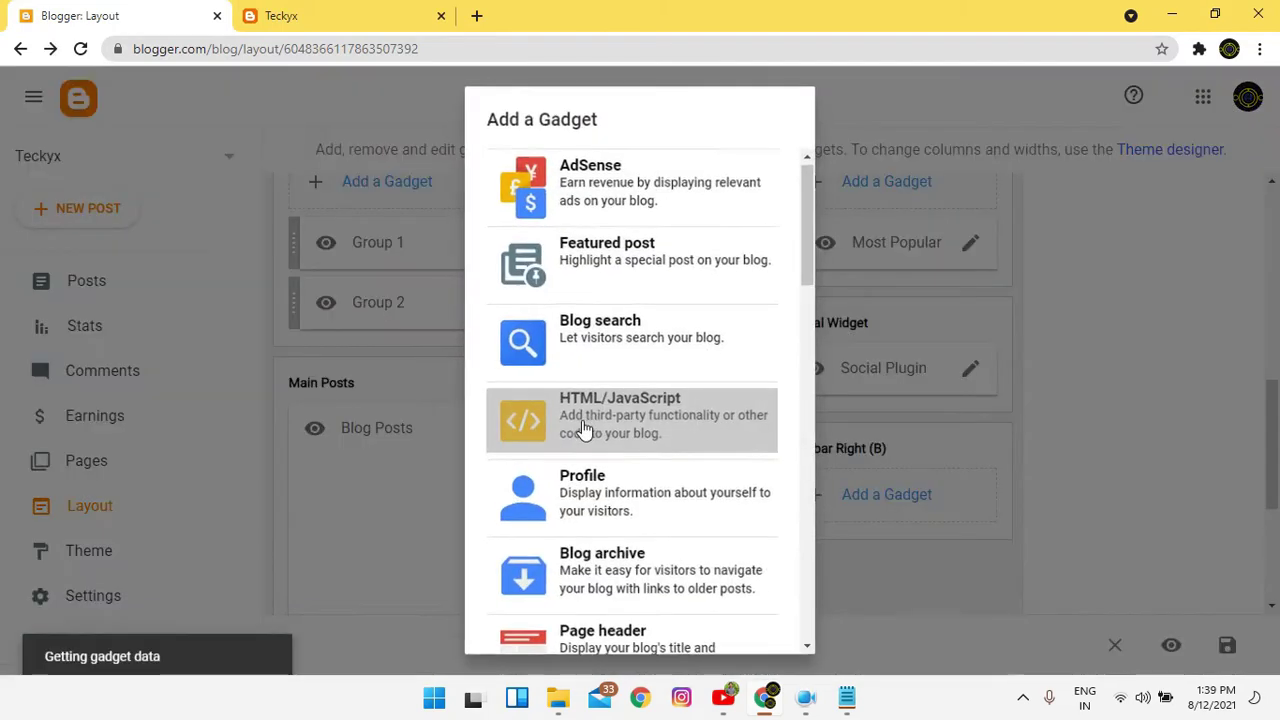
pyautogui.click(580, 434)
pyautogui.hotkey('ctrl', 'v')
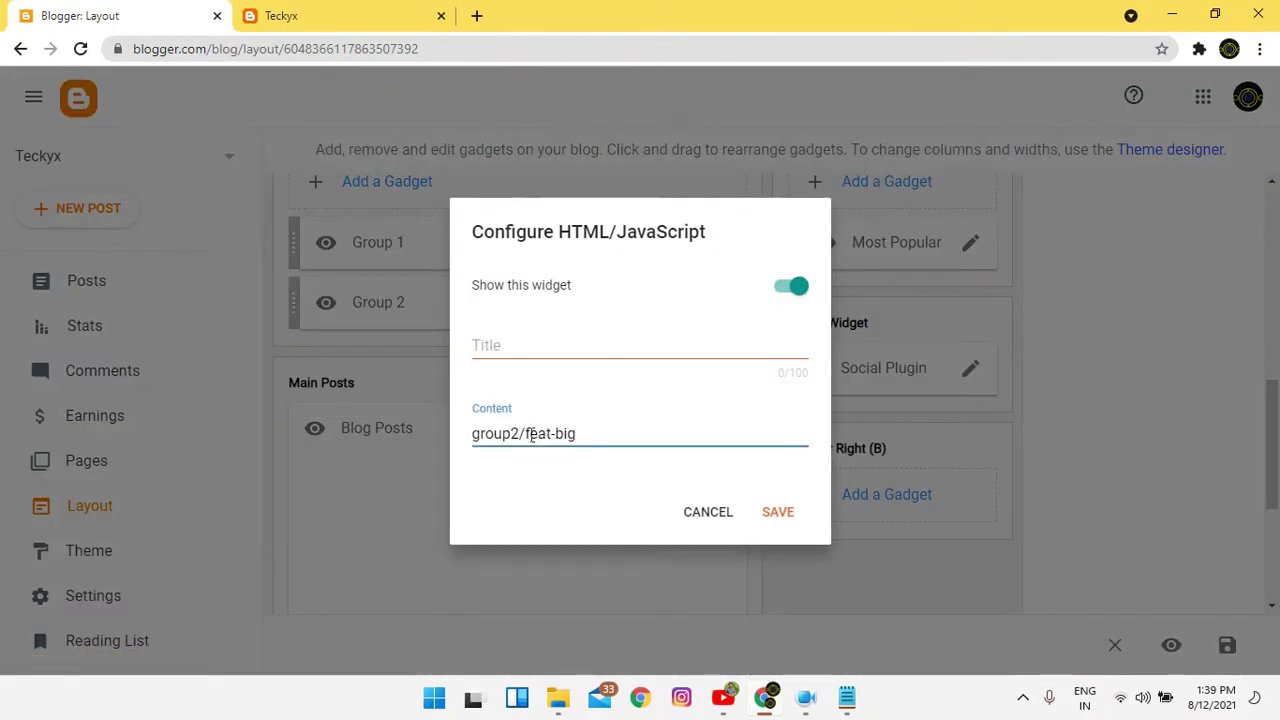
# Check the footer tags on the live blog's Daily updates label page and return to the new gadget's settings.
pyautogui.click(405, 8)
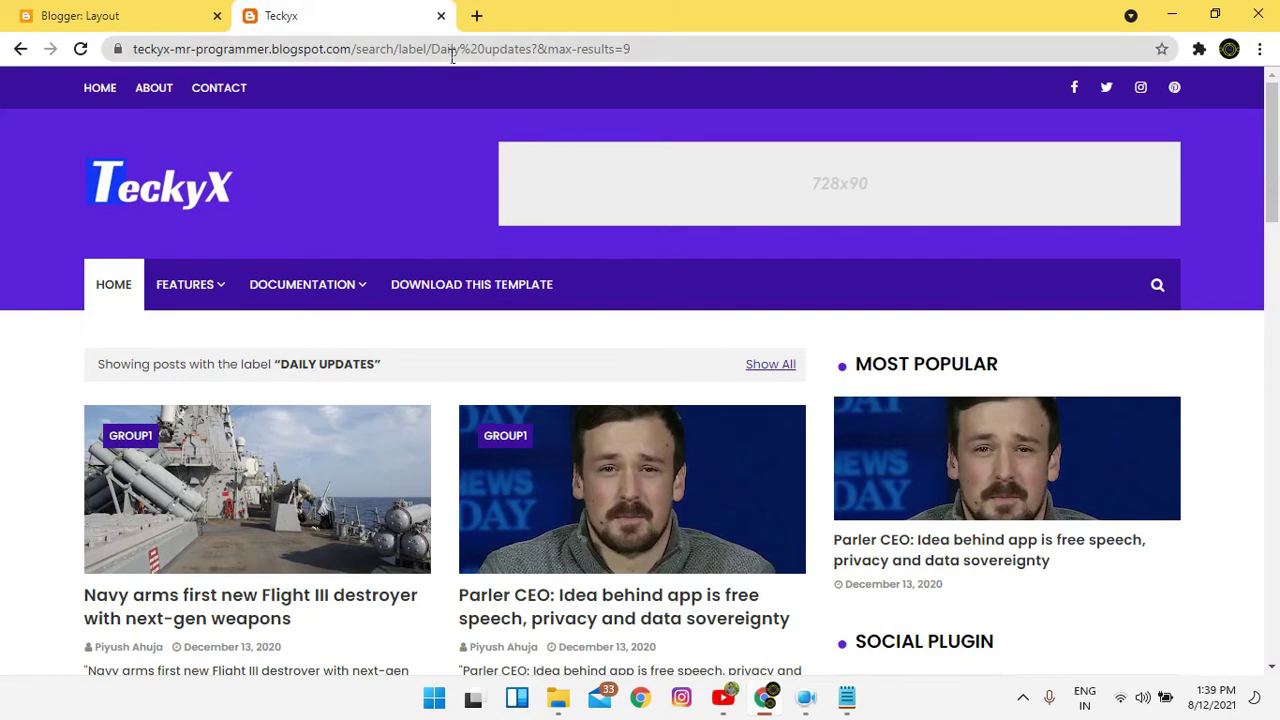
pyautogui.scroll(-5, 1022, 331)
pyautogui.rightClick(1014, 343)
pyautogui.click(960, 597)
pyautogui.scroll(-10, 960, 597)
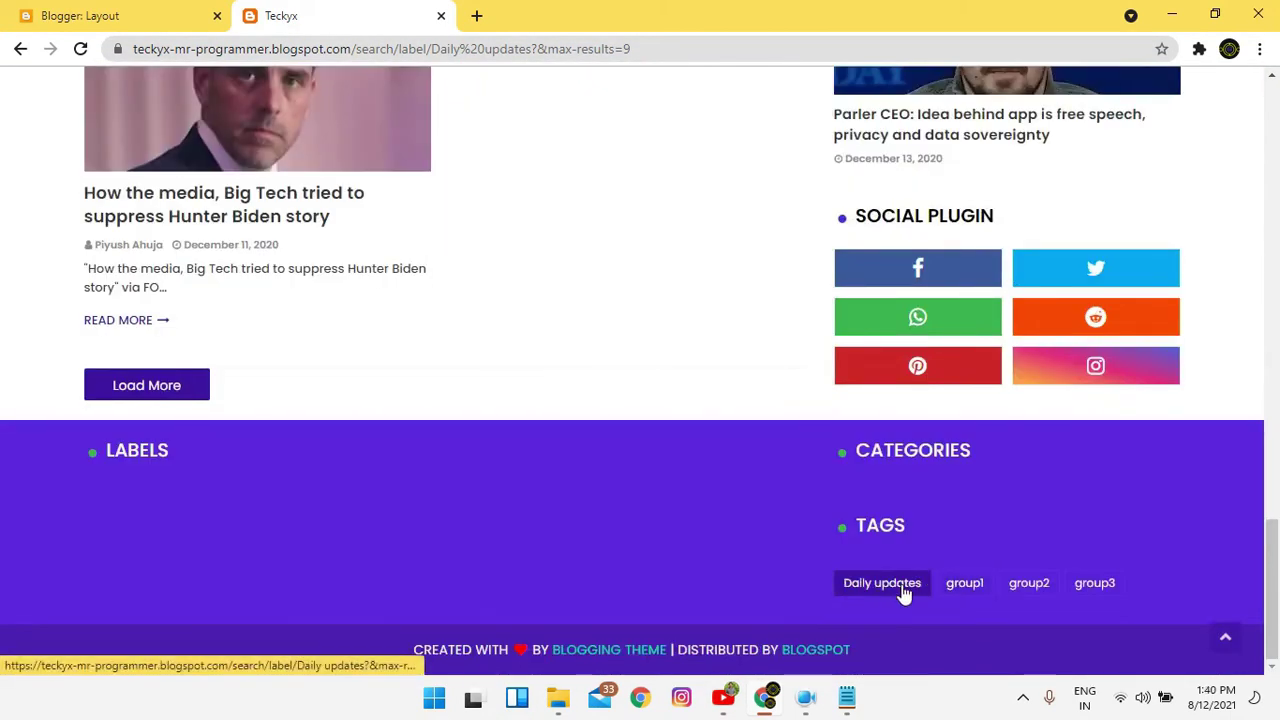
pyautogui.click(95, 10)
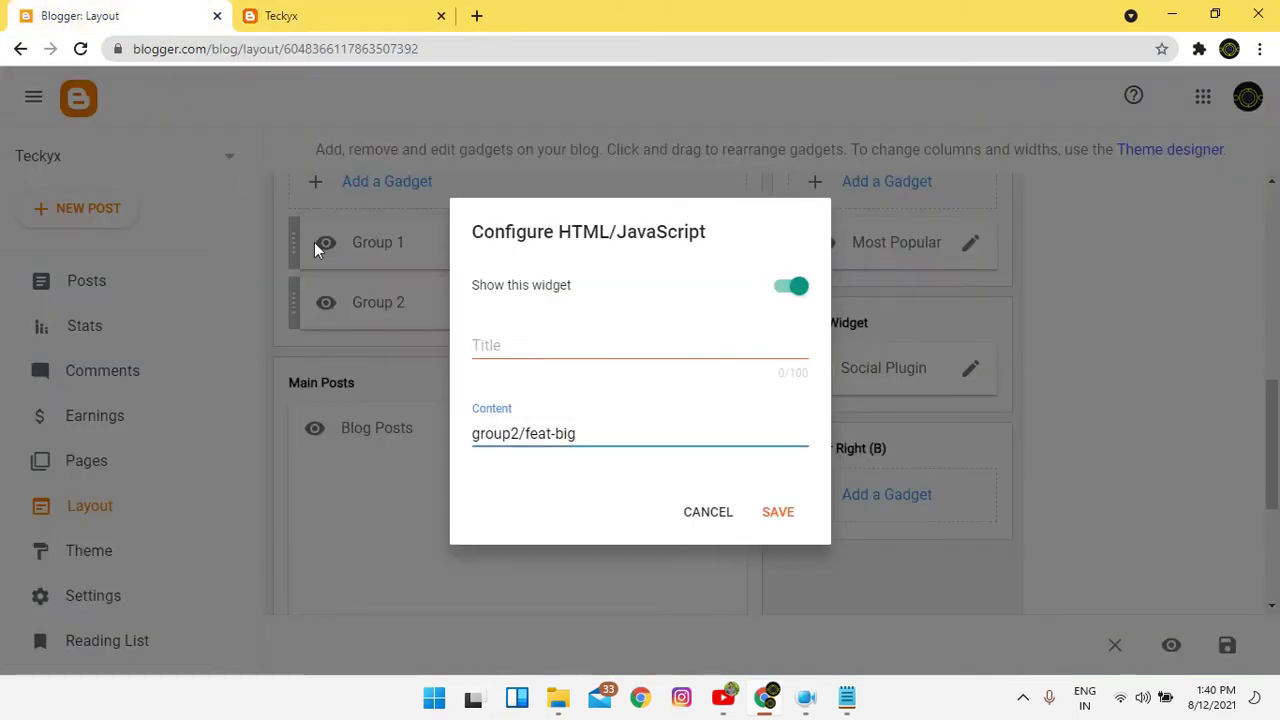
# Copy the label text Daily%20updates from the address of the live blog's label page.
pyautogui.click(292, 12)
pyautogui.moveTo(810, 587); pyautogui.dragTo(929, 603)
pyautogui.click(872, 588)
pyautogui.doubleClick(570, 52)
pyautogui.click(577, 52)
pyautogui.moveTo(576, 56); pyautogui.dragTo(479, 57)
pyautogui.hotkey('ctrl', 'c')
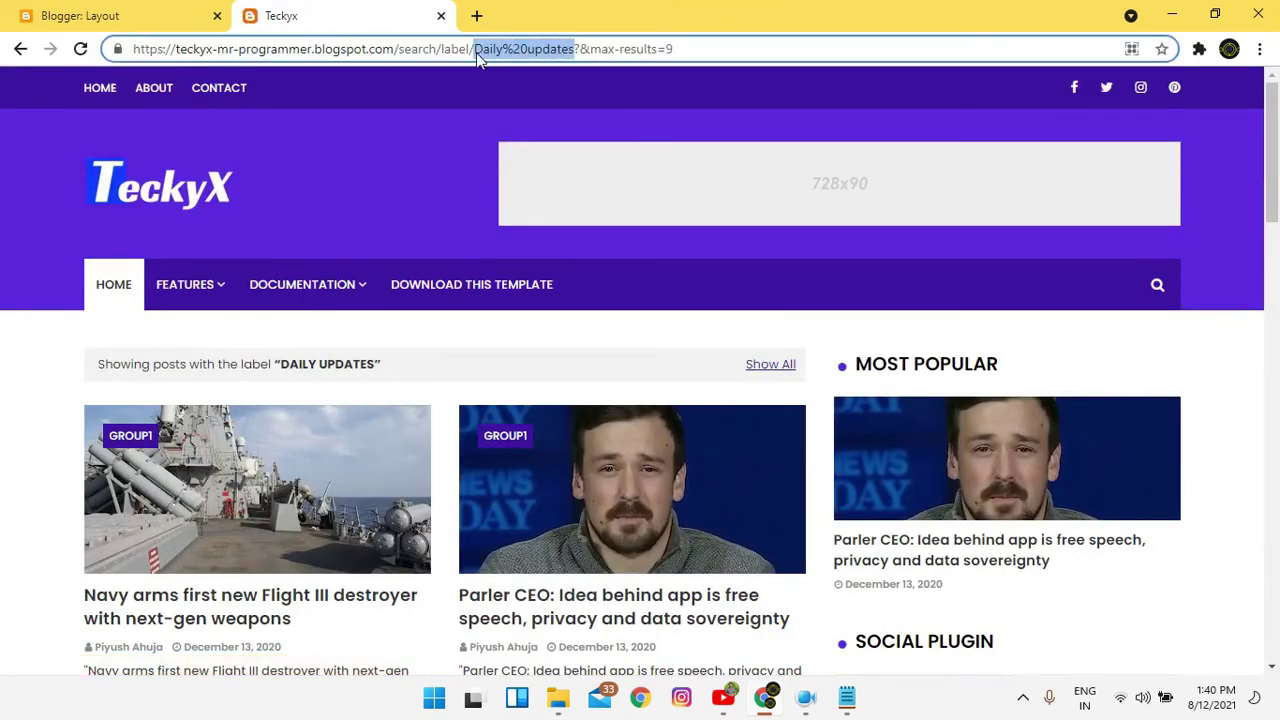
# Replace group2 in the new gadget's content with the copied label so it reads Daily%20updates/feat-big.
pyautogui.hotkey('ctrl', 'pageup')
pyautogui.click(610, 428)
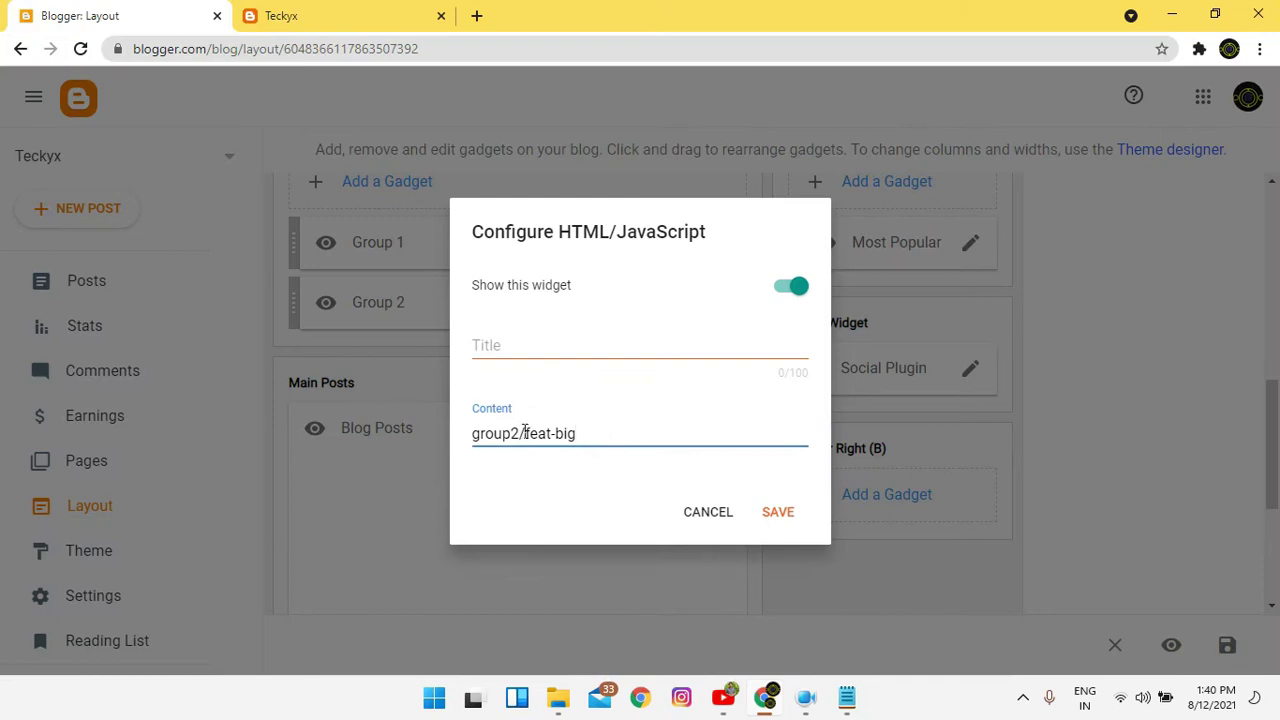
pyautogui.moveTo(521, 433); pyautogui.dragTo(428, 409)
pyautogui.hotkey('ctrl', 'v')
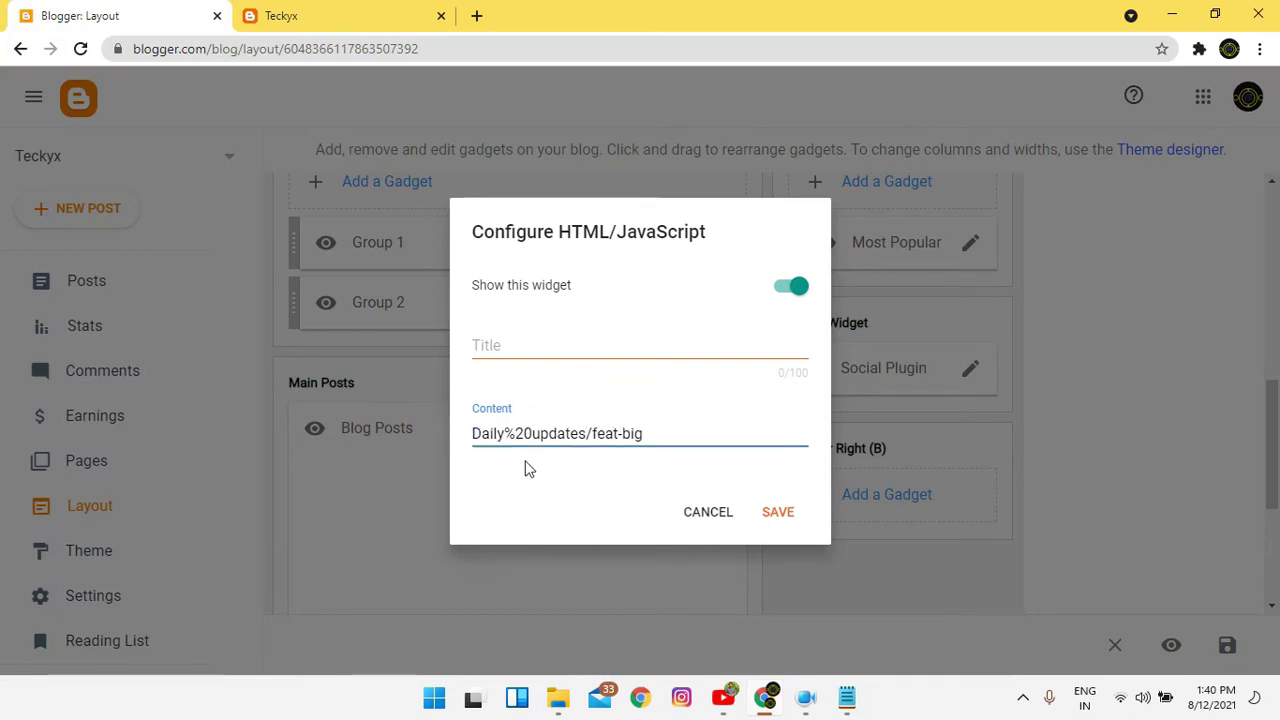
# Title the new gadget Daily Update and save it.
pyautogui.moveTo(510, 449); pyautogui.dragTo(543, 433)
pyautogui.click(527, 449)
pyautogui.moveTo(473, 444); pyautogui.dragTo(541, 440)
pyautogui.click(575, 346)
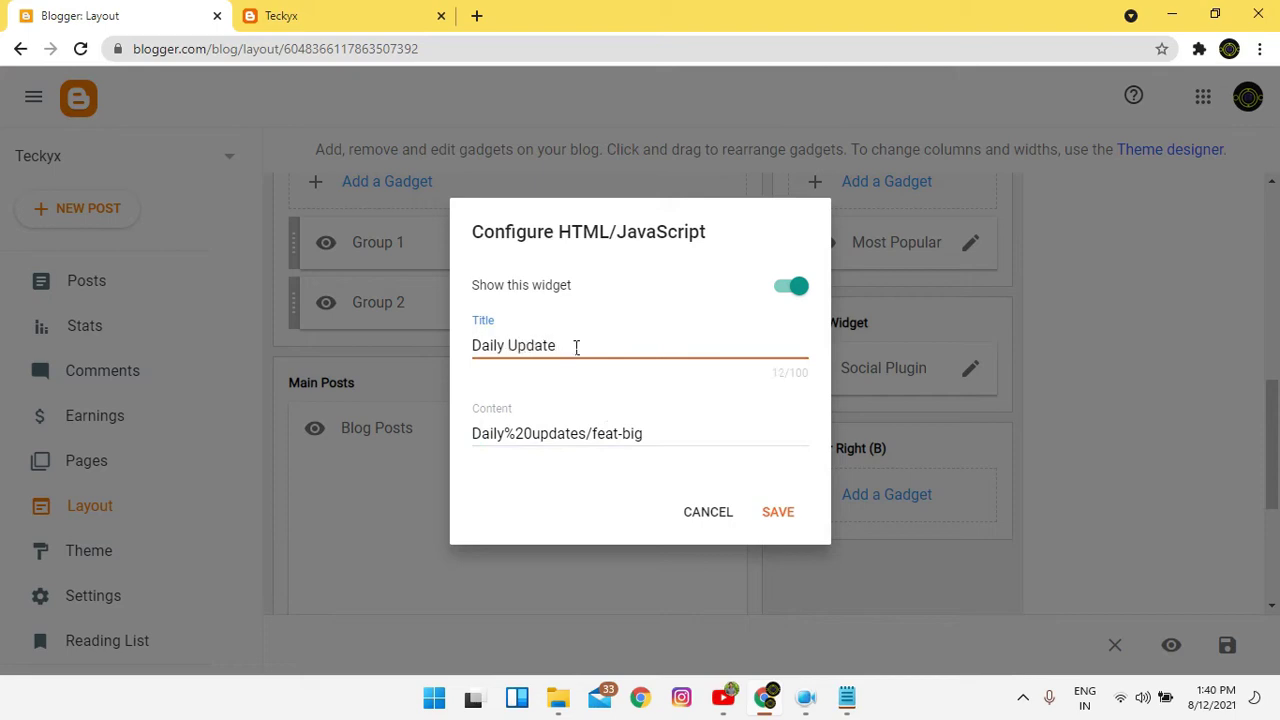
pyautogui.click(778, 511)
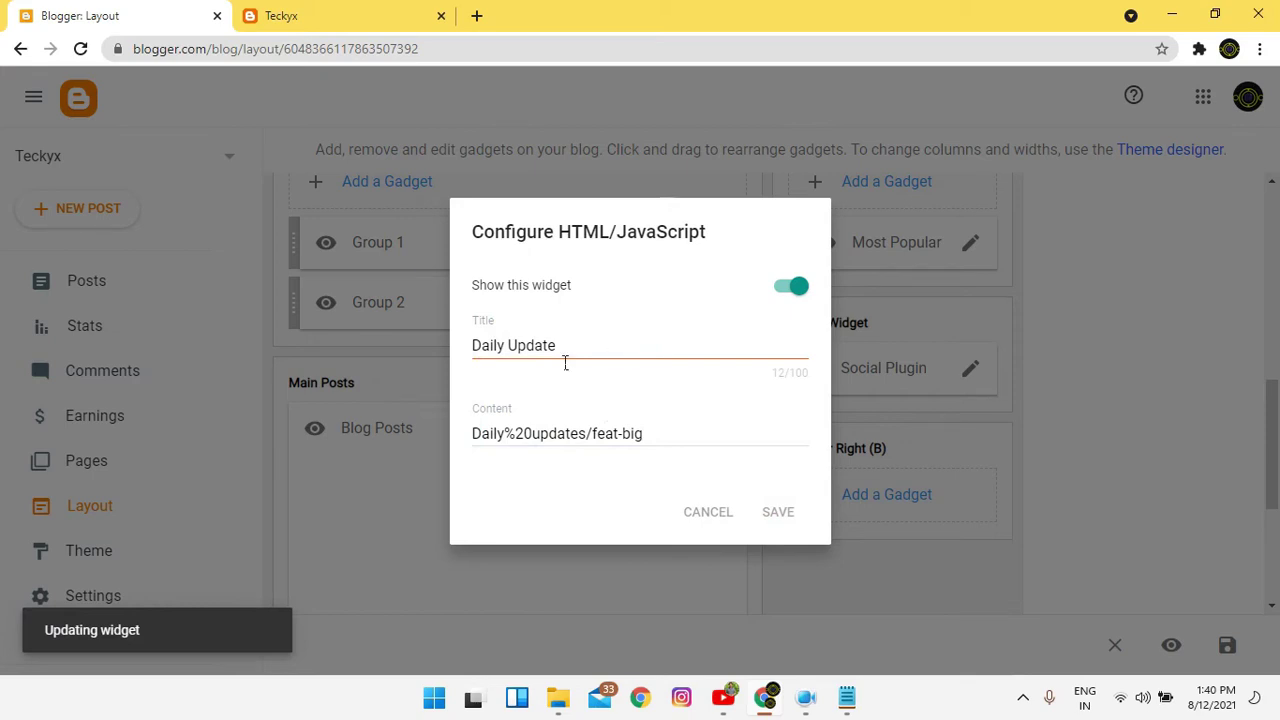
# Open the live blog's home page and look through the Daily Update section down to Group 1.
pyautogui.scroll(-2, 258, 473)
pyautogui.click(109, 548)
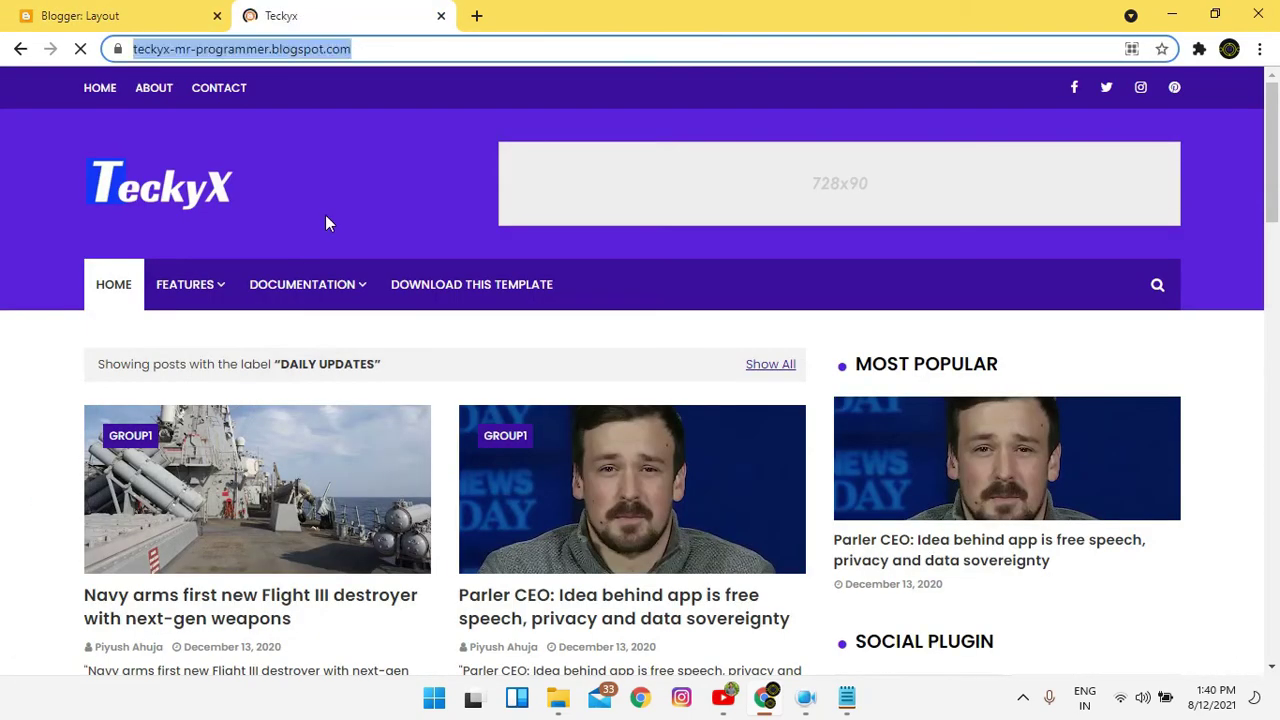
pyautogui.scroll(-2, 300, 420)
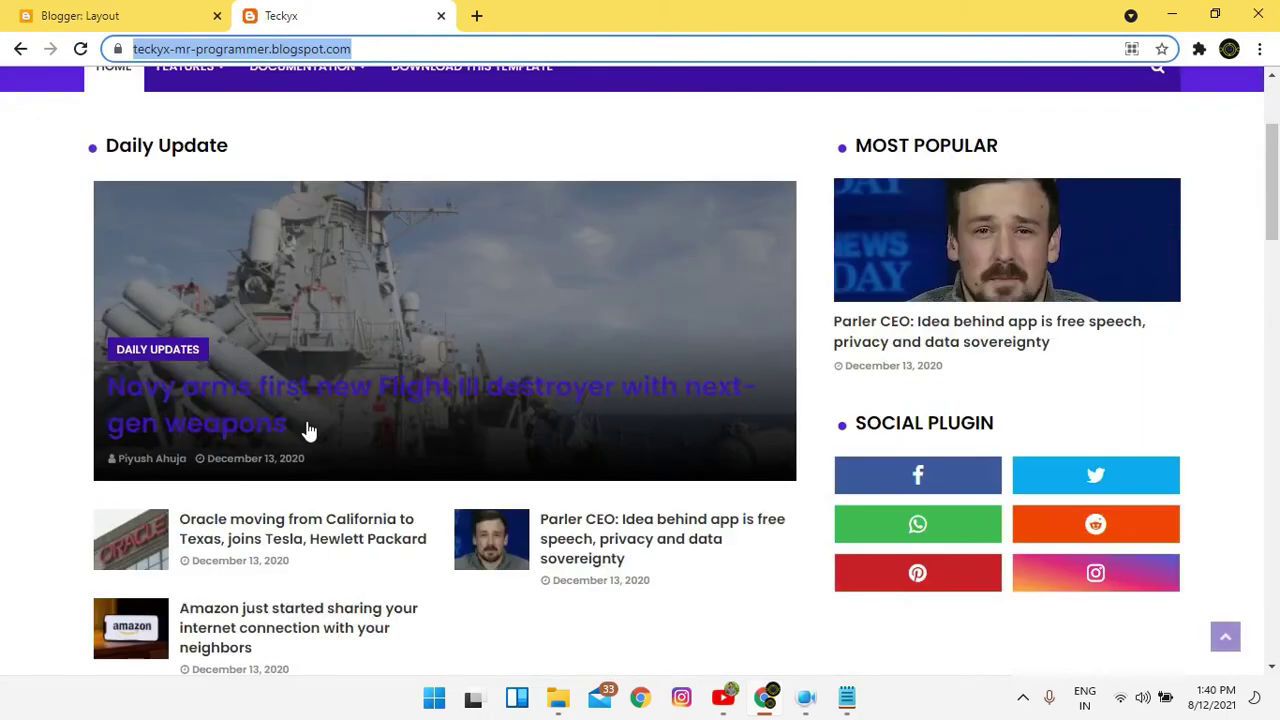
pyautogui.moveTo(98, 376); pyautogui.dragTo(183, 450)
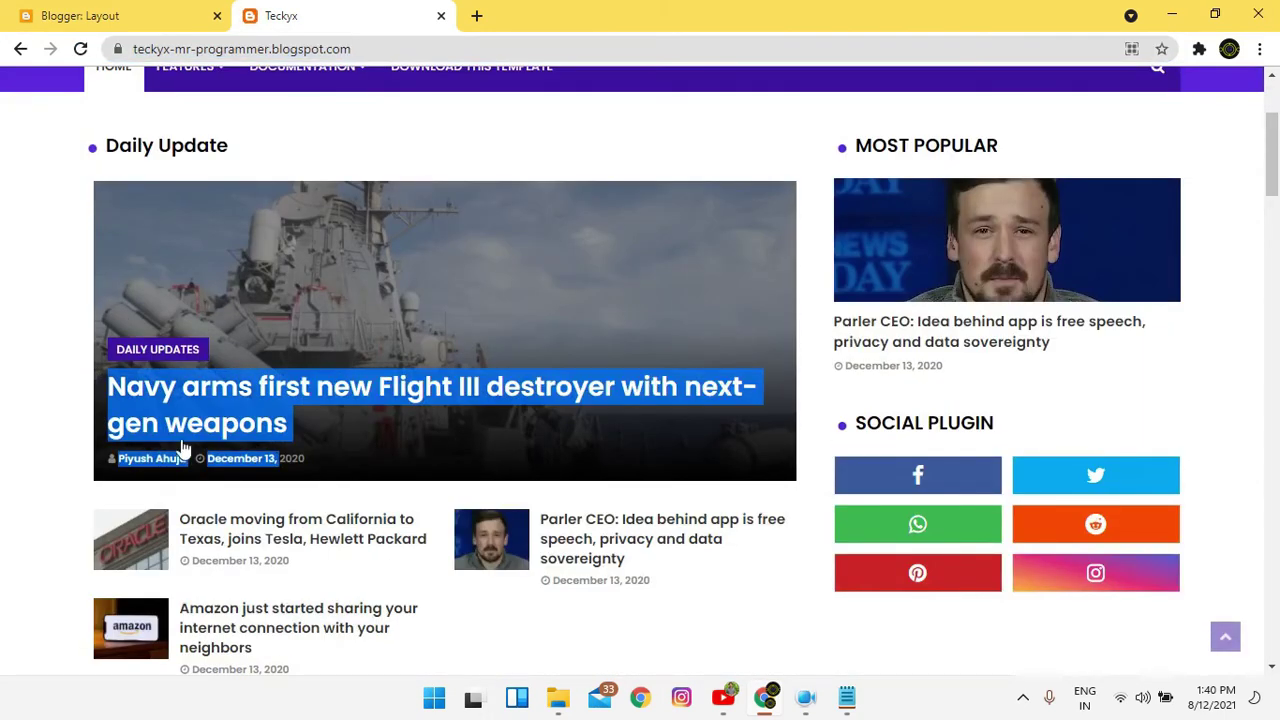
pyautogui.click(6, 371)
pyautogui.scroll(-5, 134, 443)
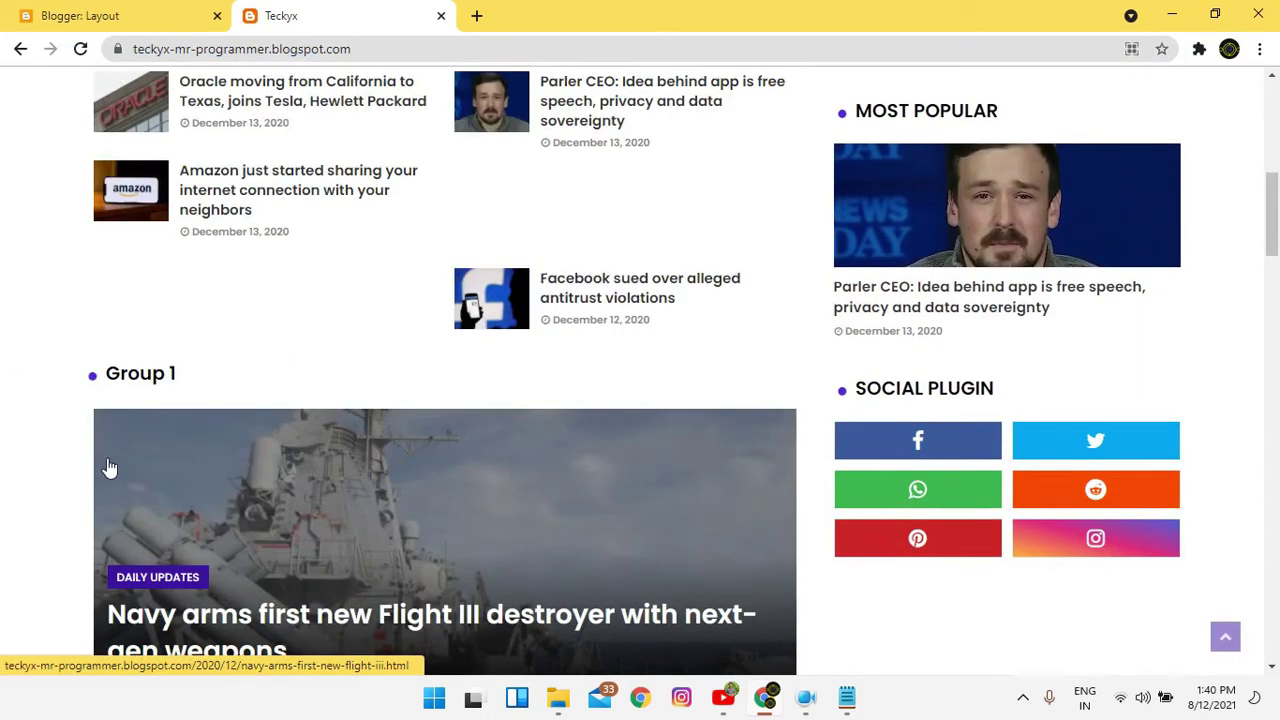
pyautogui.scroll(2, 600, 240)
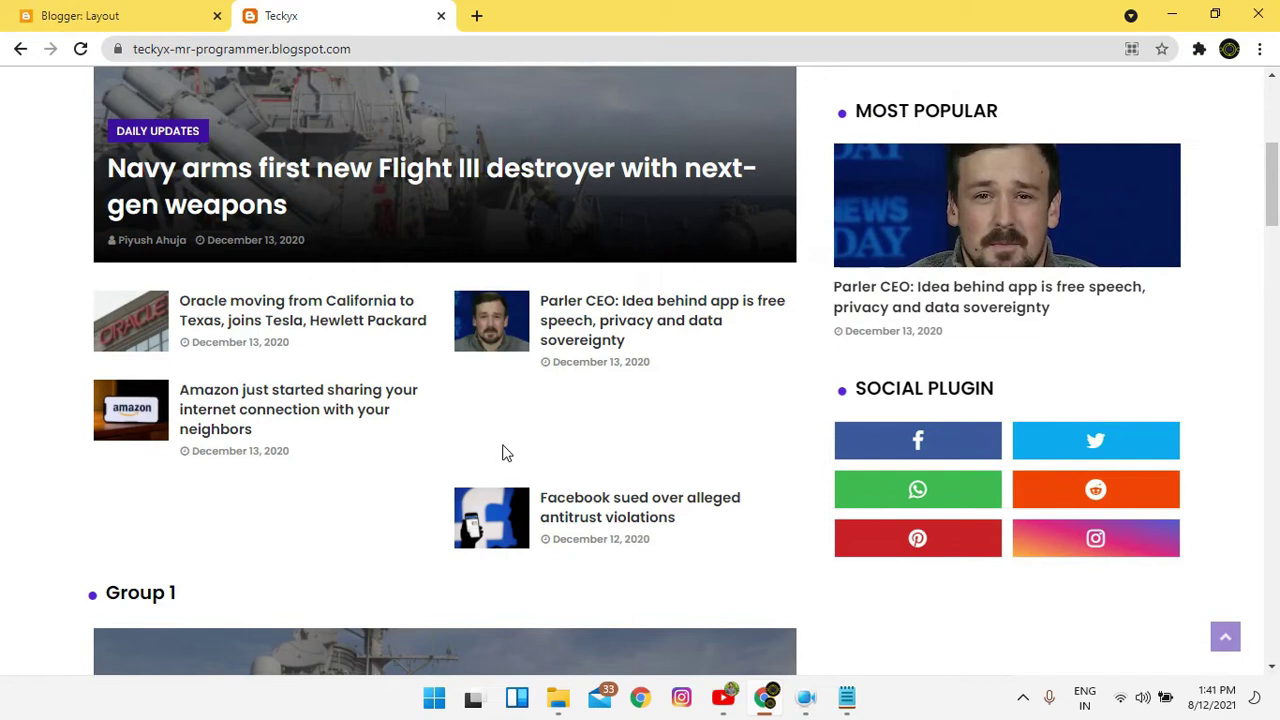
# Examine the social icons in the header of the live blog's home page.
pyautogui.click(15, 14)
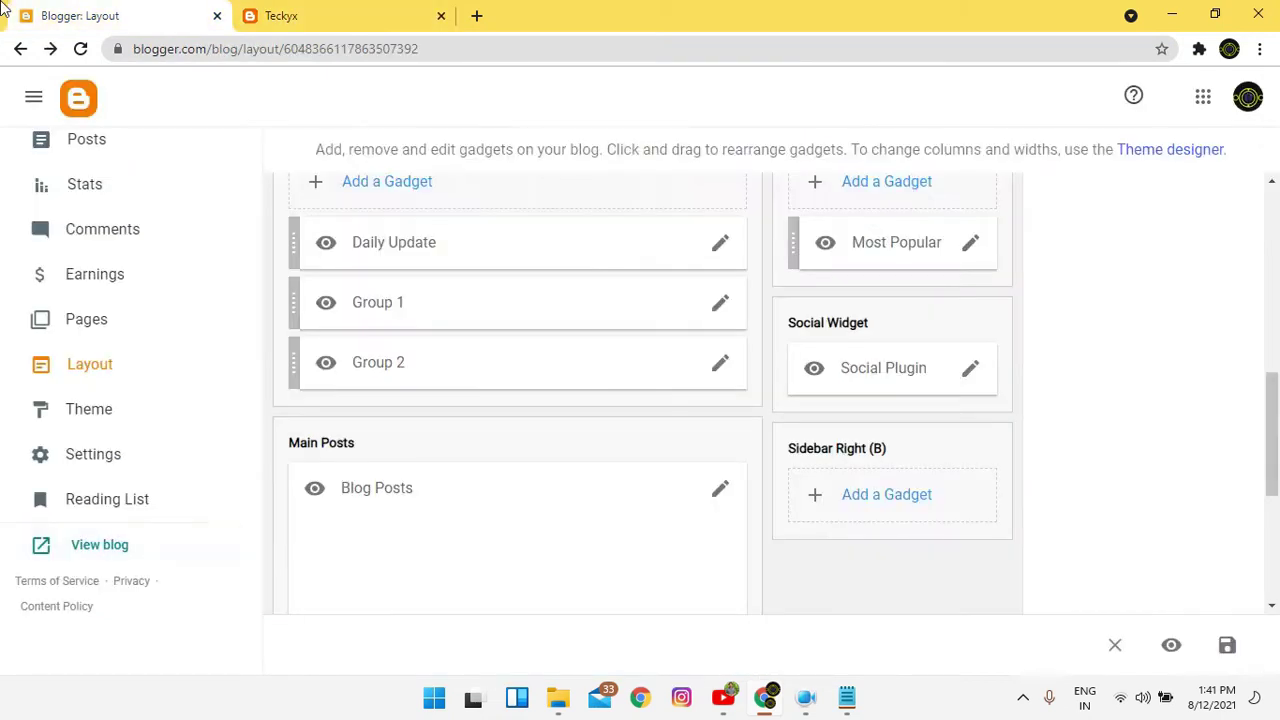
pyautogui.click(283, 14)
pyautogui.scroll(4, 530, 240)
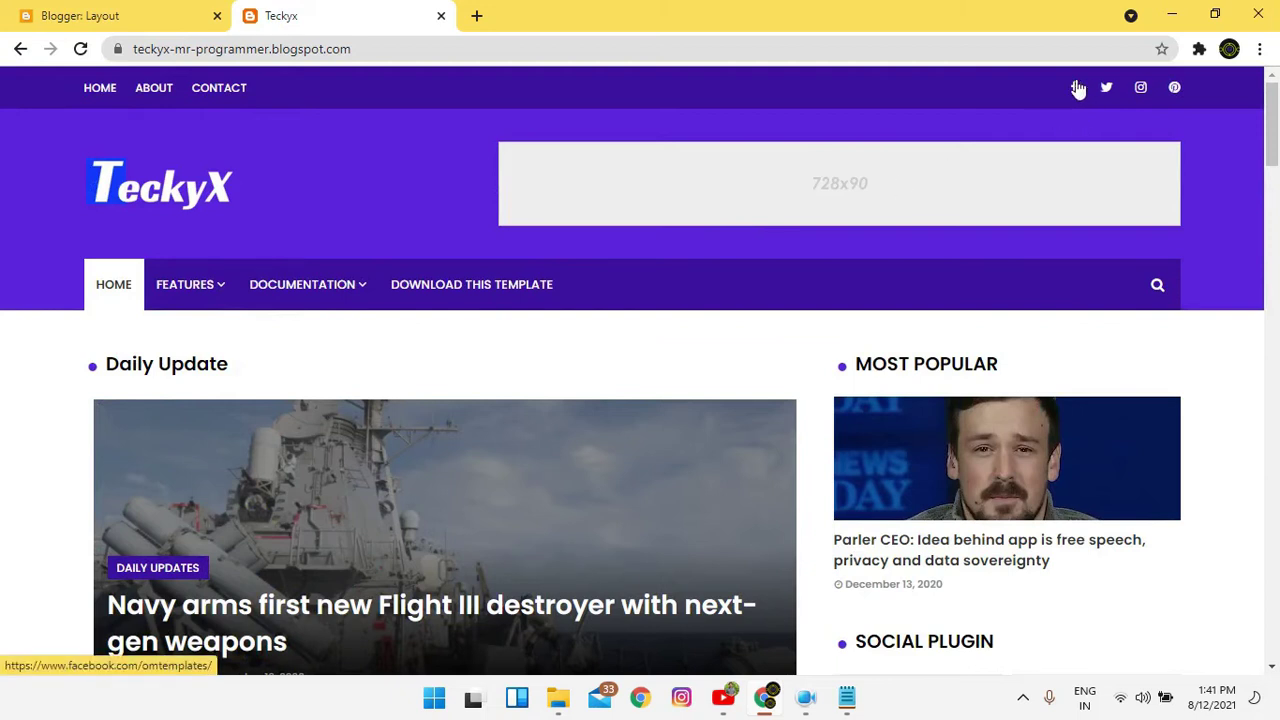
# Review the link list of the Social Top gadget in the layout and close it without changes.
pyautogui.click(85, 14)
pyautogui.scroll(5, 645, 365)
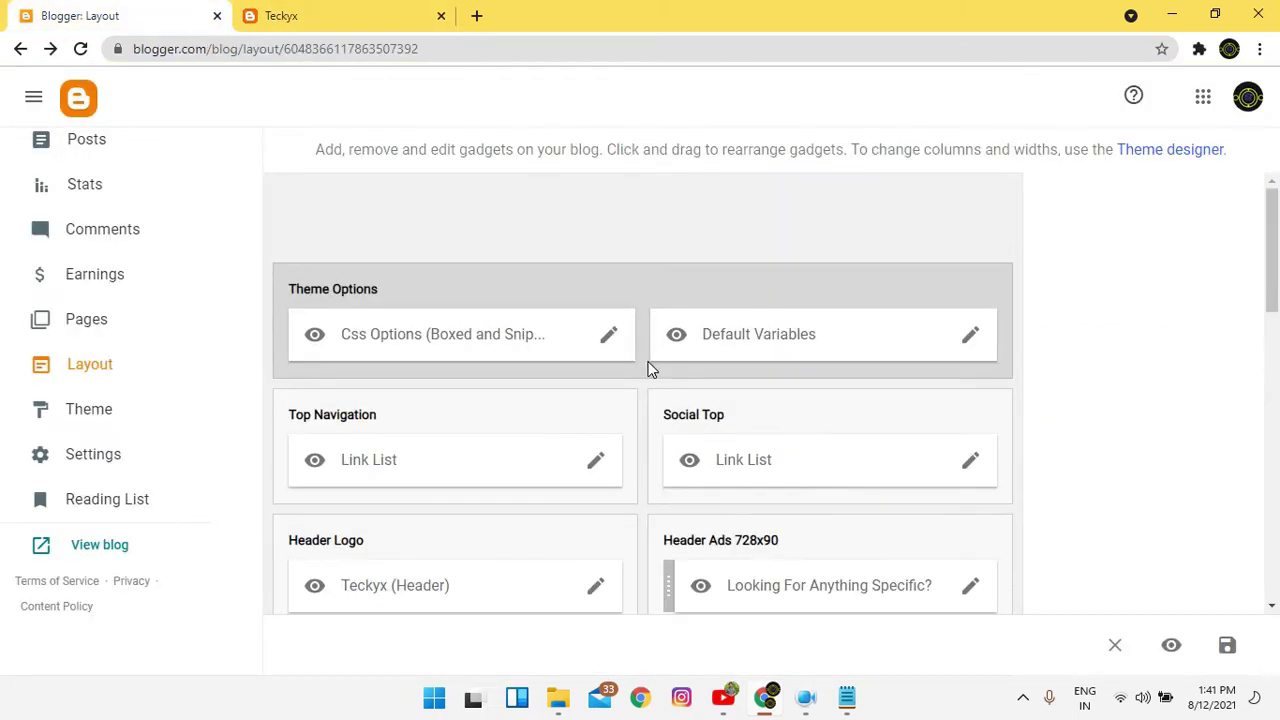
pyautogui.scroll(-2, 857, 406)
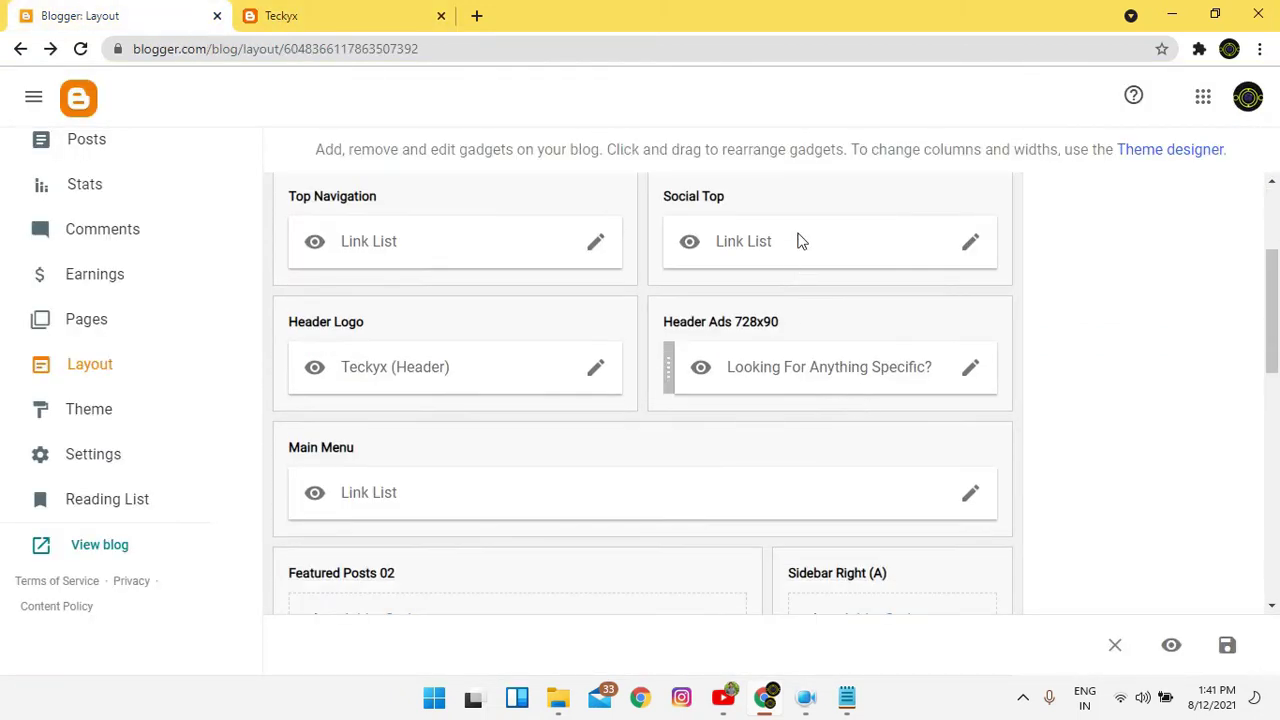
pyautogui.click(972, 245)
pyautogui.scroll(-4, 731, 477)
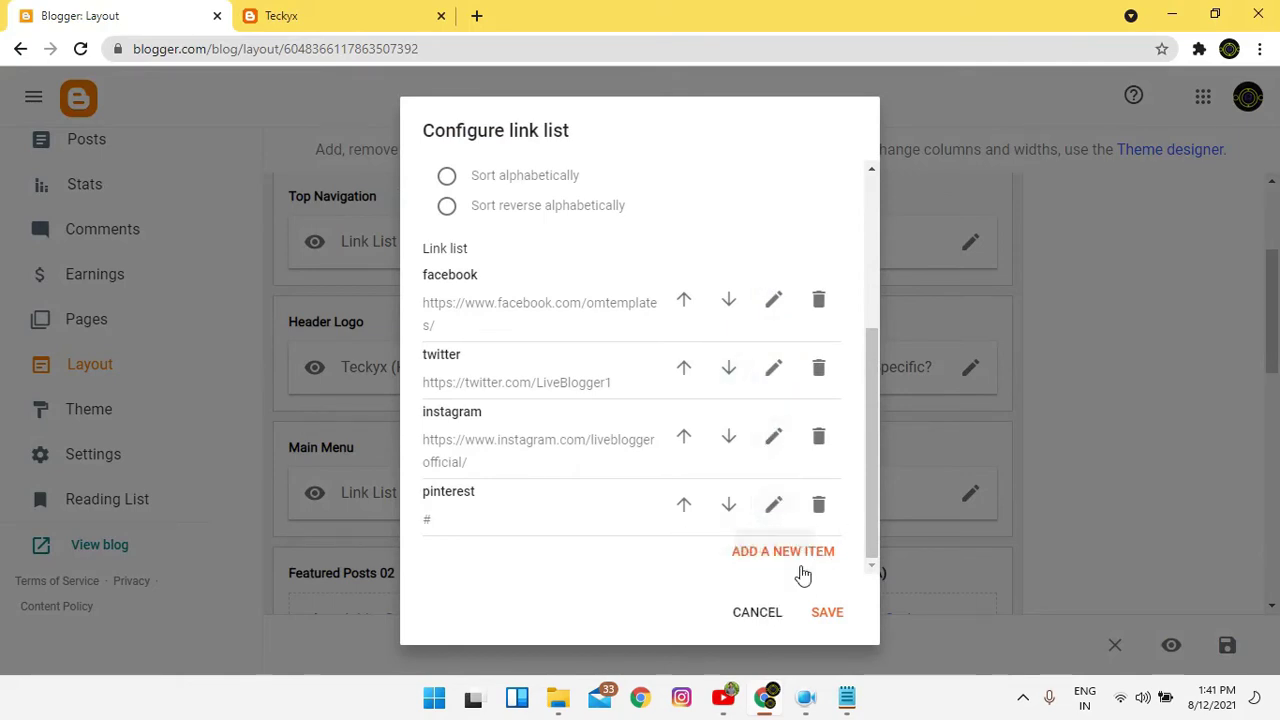
pyautogui.click(744, 621)
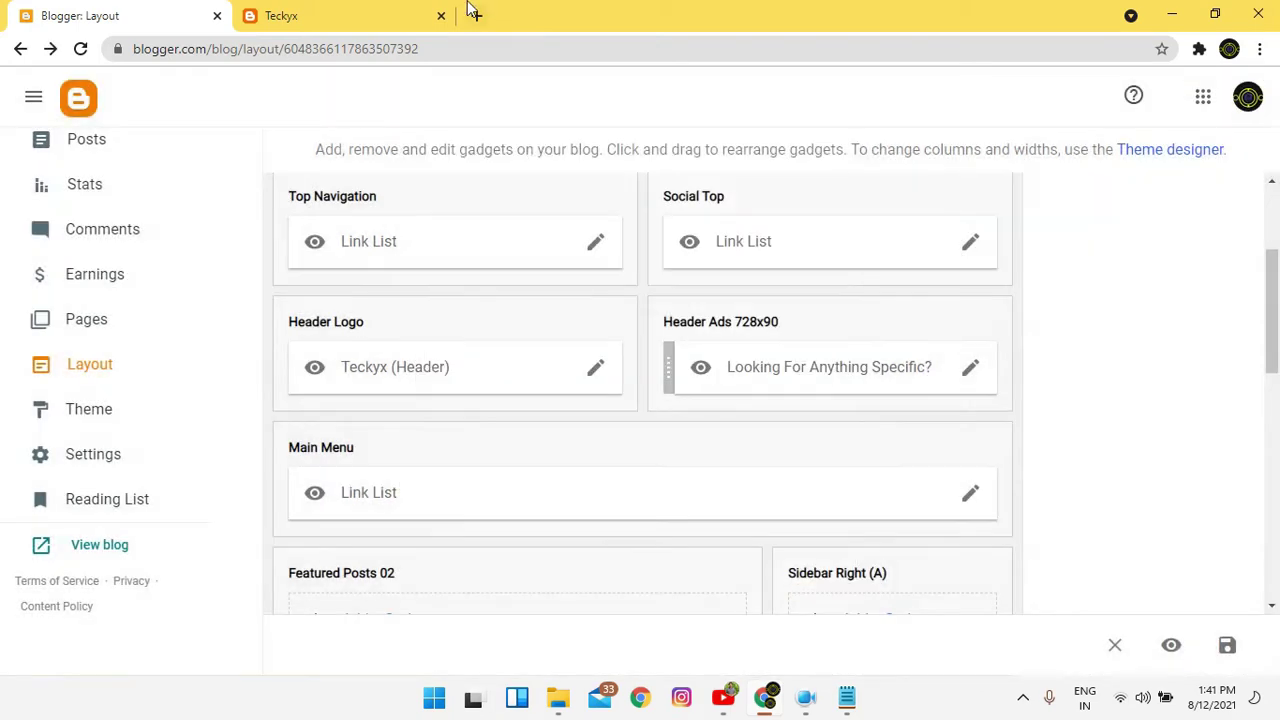
# Look at the Home, About and Contact links in the live blog's top navigation, then return to the layout.
pyautogui.click(410, 8)
pyautogui.moveTo(48, 87); pyautogui.dragTo(251, 90)
pyautogui.click(114, 8)
# Open the blog's list of pages and copy the link address of the About Us page.
pyautogui.click(100, 326)
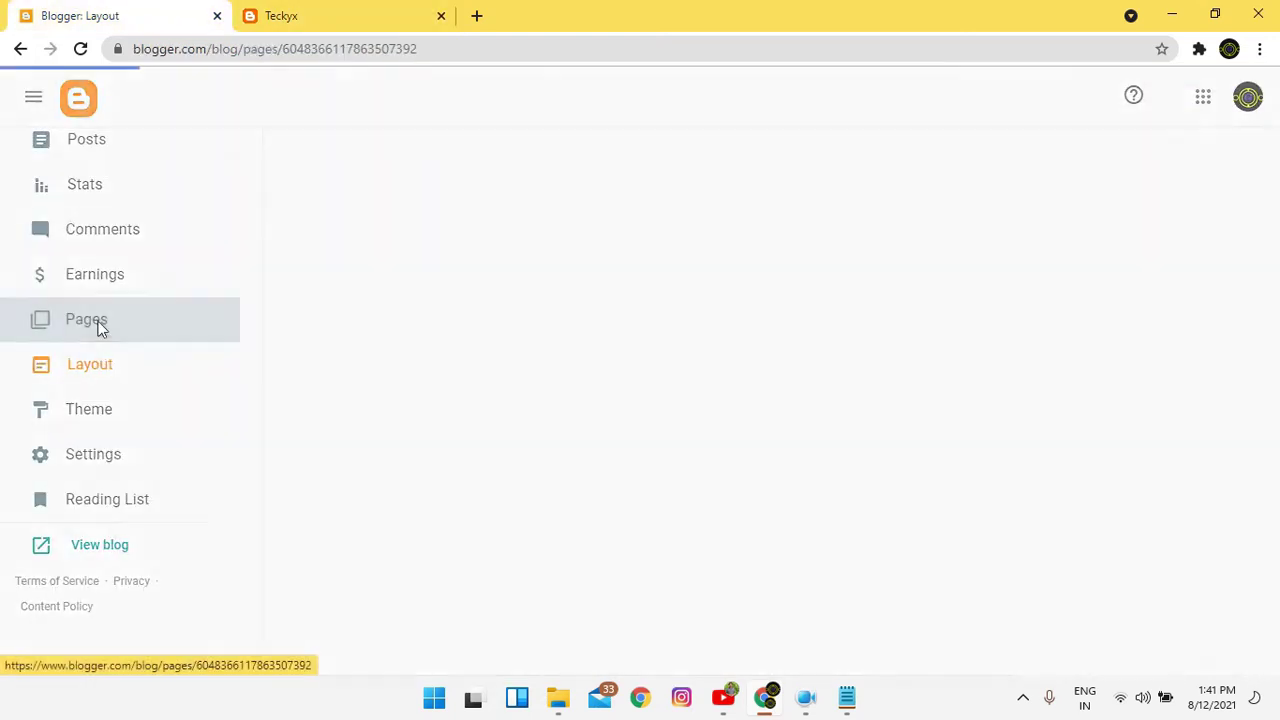
pyautogui.click(100, 210)
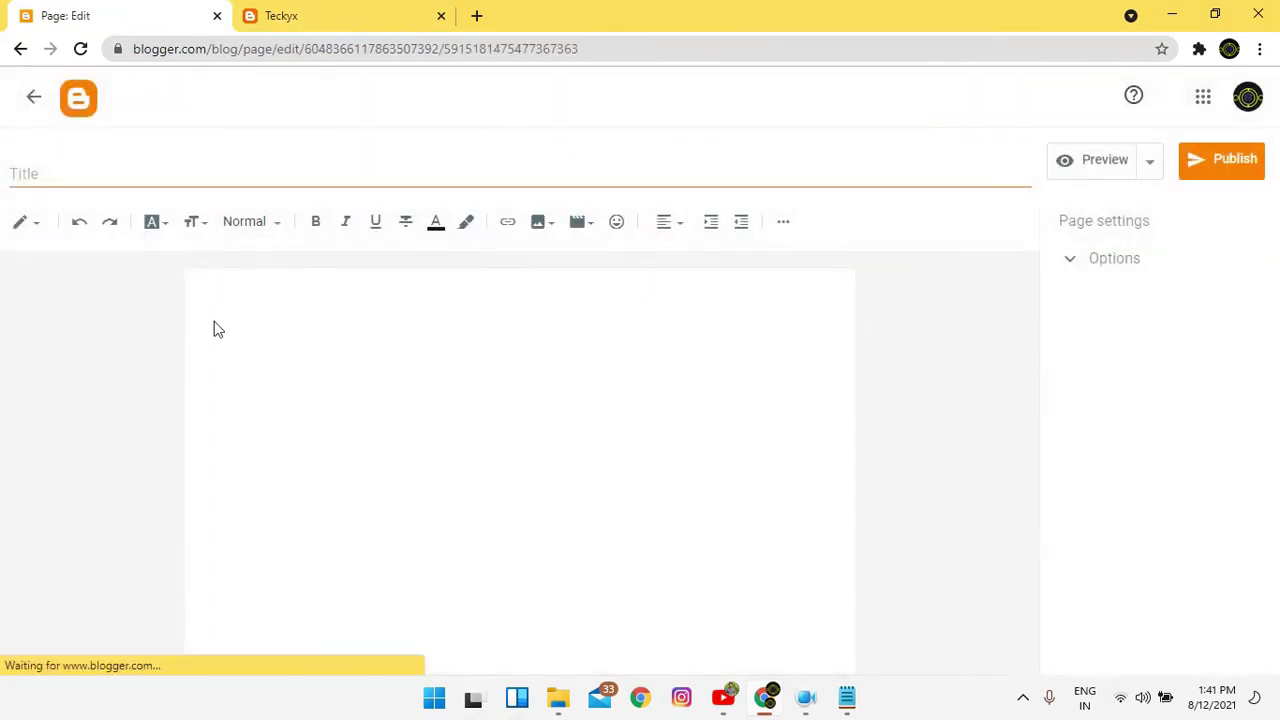
pyautogui.click(34, 98)
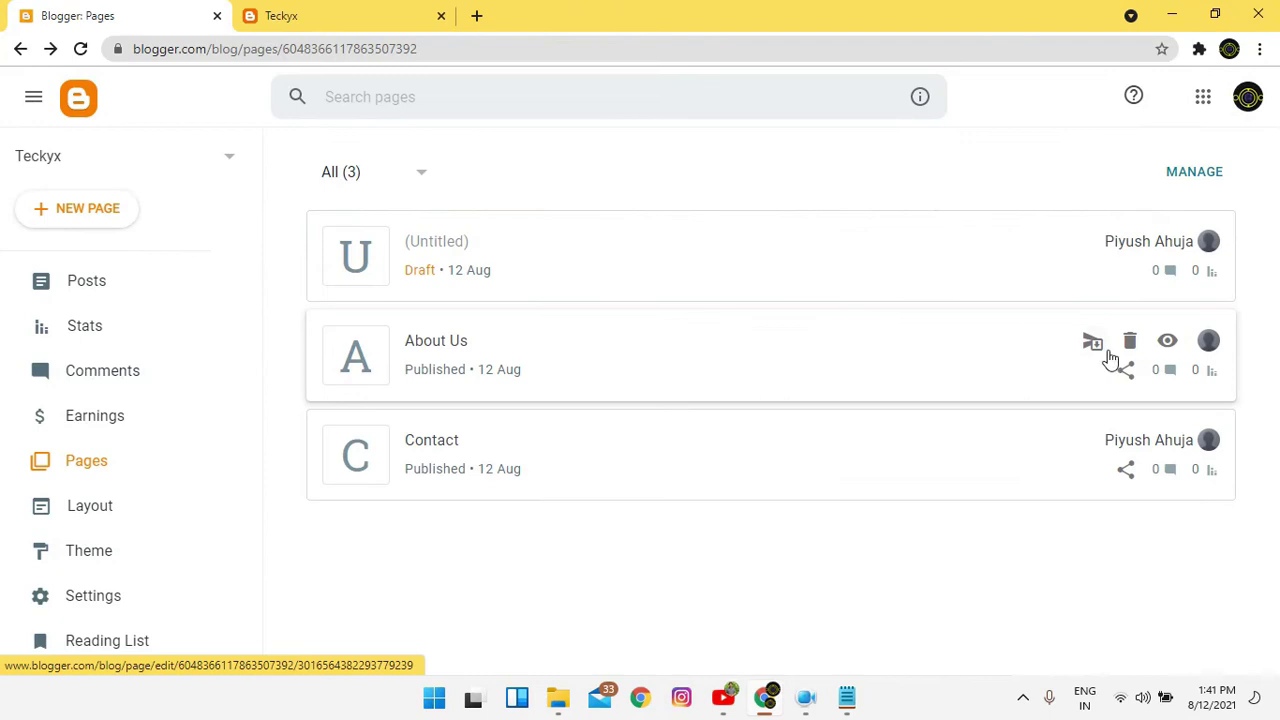
pyautogui.rightClick(1167, 350)
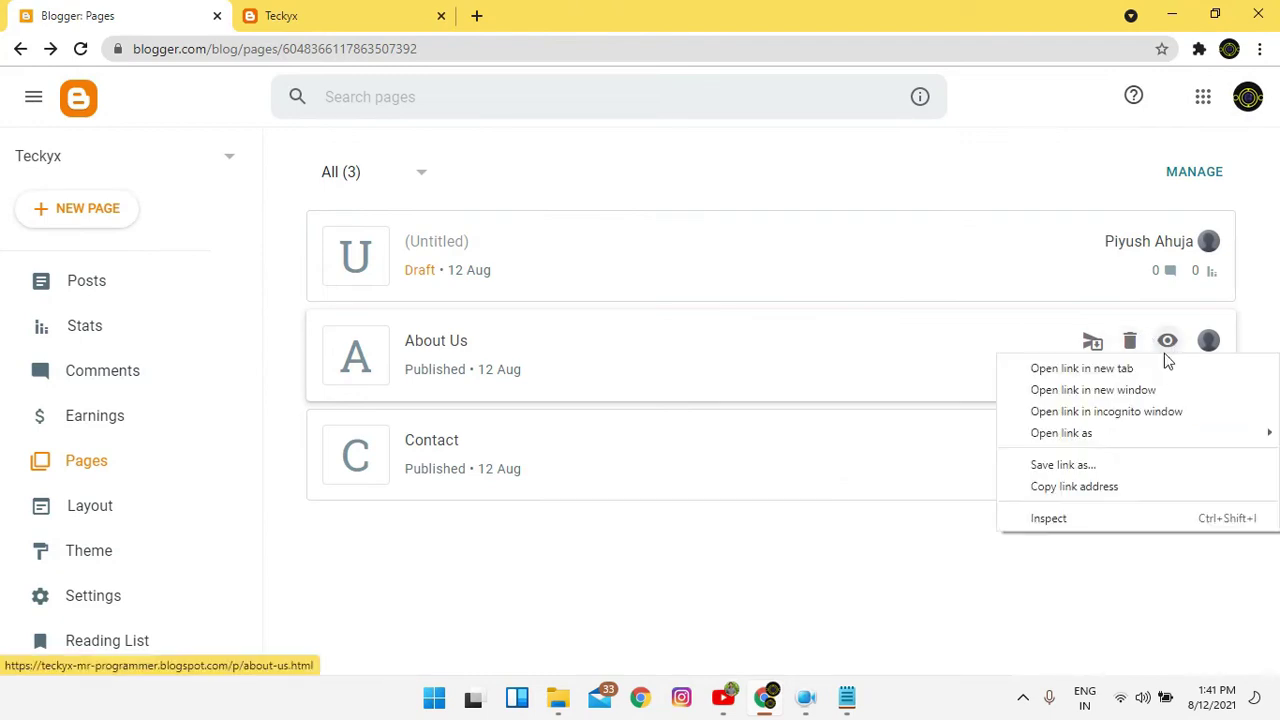
pyautogui.click(1115, 488)
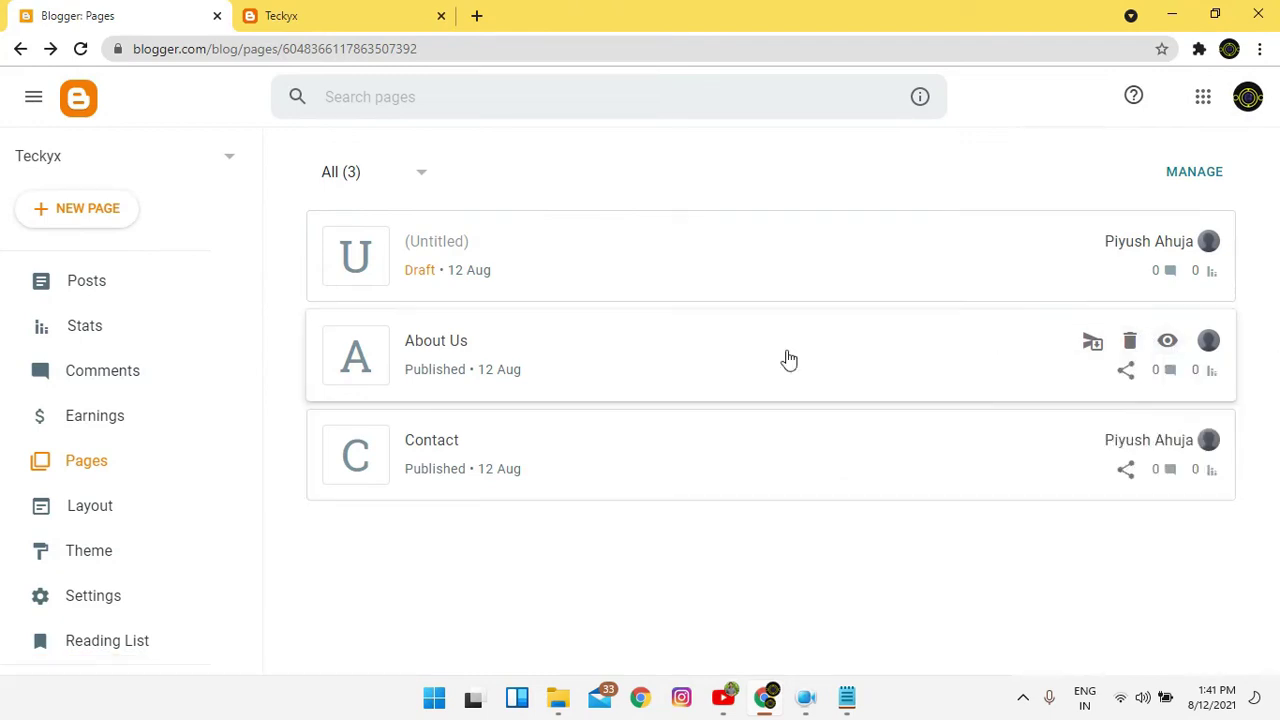
pyautogui.click(95, 505)
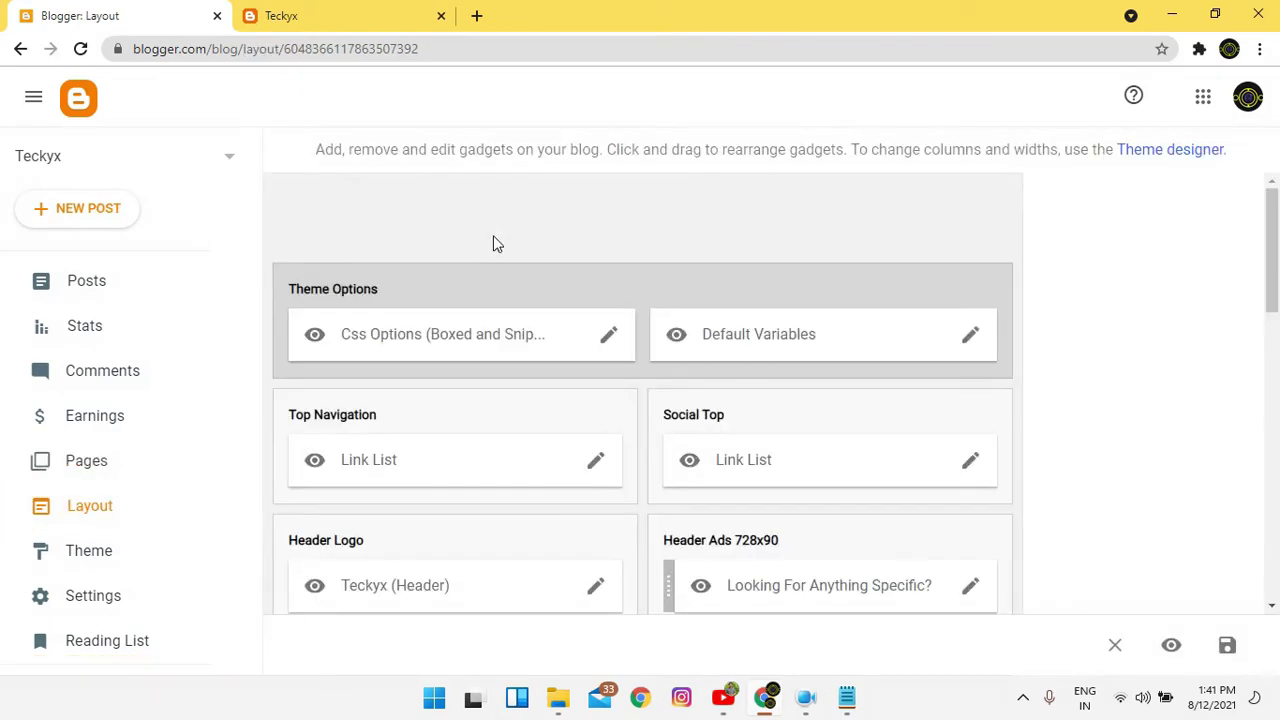
pyautogui.click(596, 462)
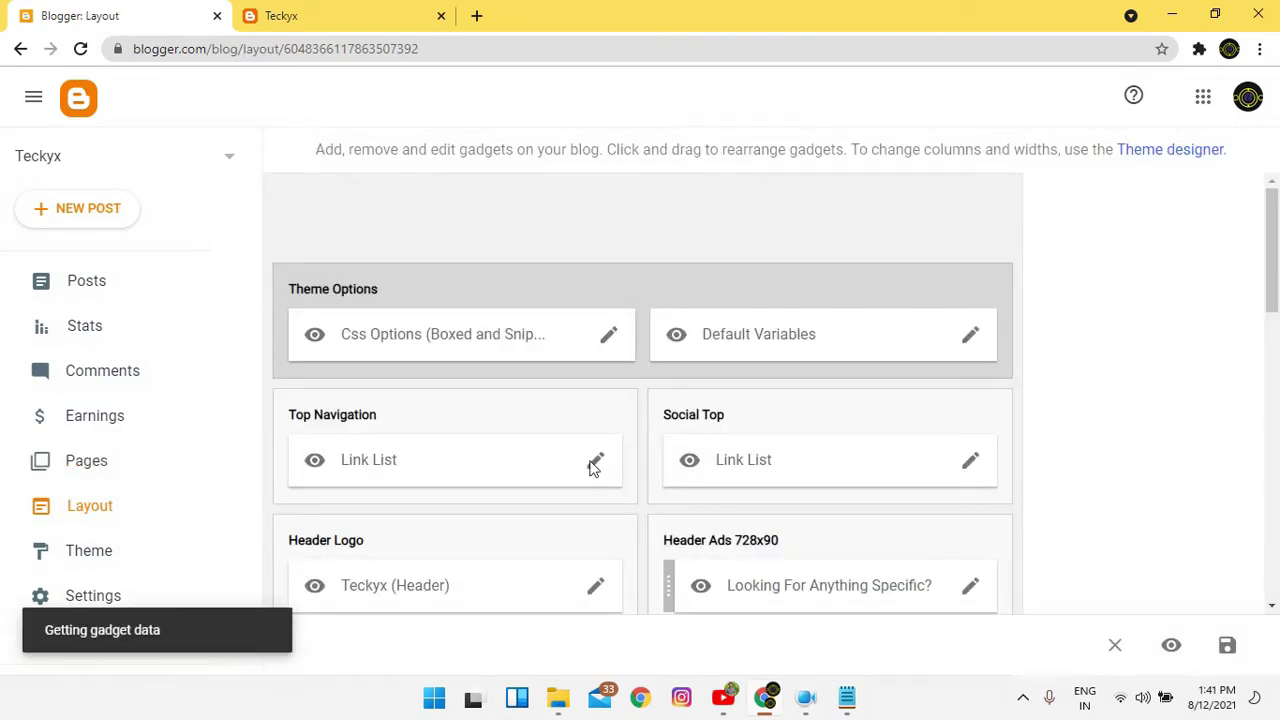
pyautogui.scroll(-1, 554, 333)
pyautogui.scroll(-3, 554, 333)
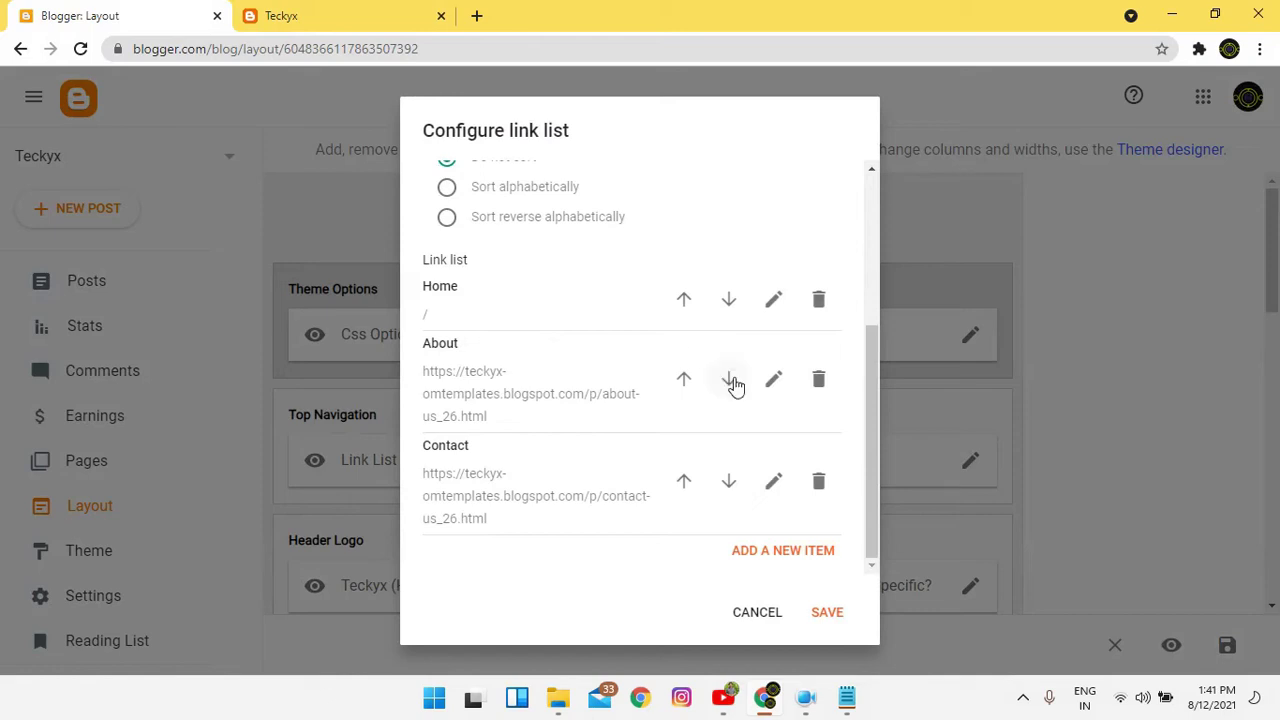
pyautogui.click(774, 380)
pyautogui.click(597, 463)
pyautogui.hotkey('ctrl', 'a')
pyautogui.hotkey('ctrl', 'v')
pyautogui.click(814, 414)
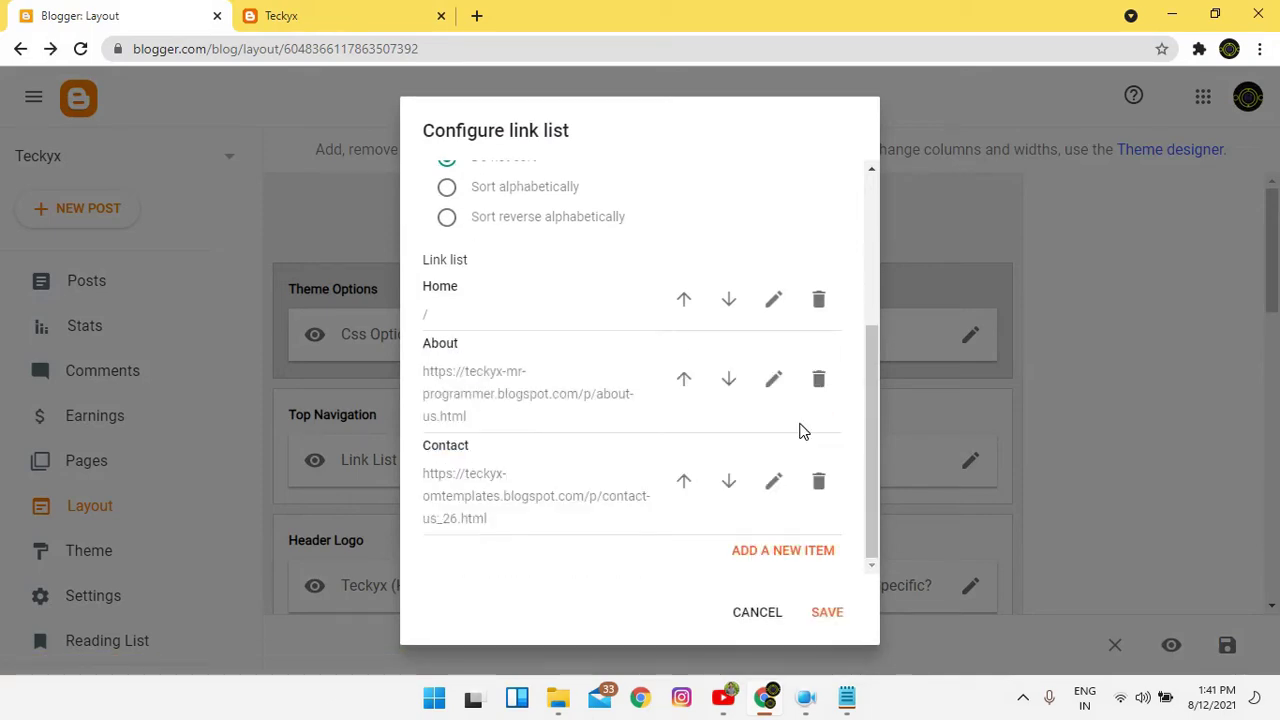
pyautogui.click(827, 612)
# Reload the live blog, follow the About link in the top navigation to check the page, and return to the home page.
pyautogui.click(300, 15)
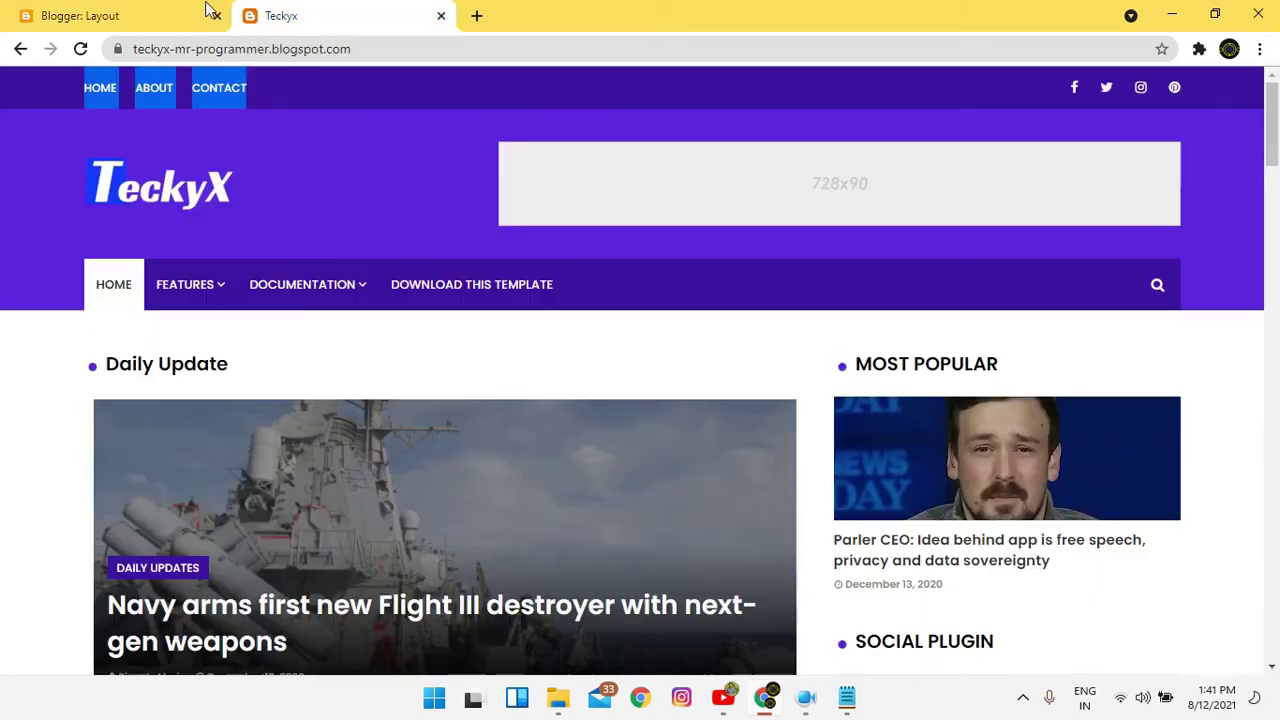
pyautogui.click(25, 12)
pyautogui.click(340, 10)
pyautogui.click(80, 48)
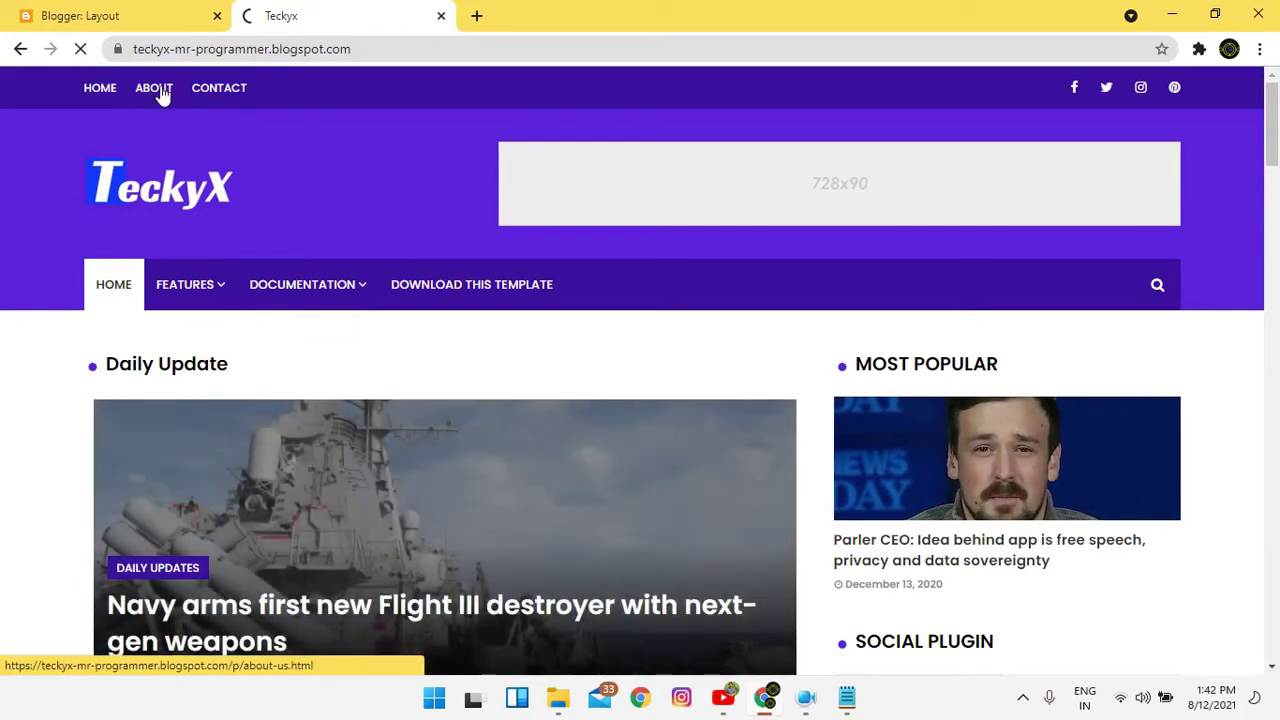
pyautogui.click(155, 90)
pyautogui.scroll(-3, 491, 406)
pyautogui.scroll(3, 491, 406)
pyautogui.click(99, 88)
# Review the Contact link in the Top Navigation list, close it without changes, and go back to the live blog.
pyautogui.hotkey('ctrl', '1')
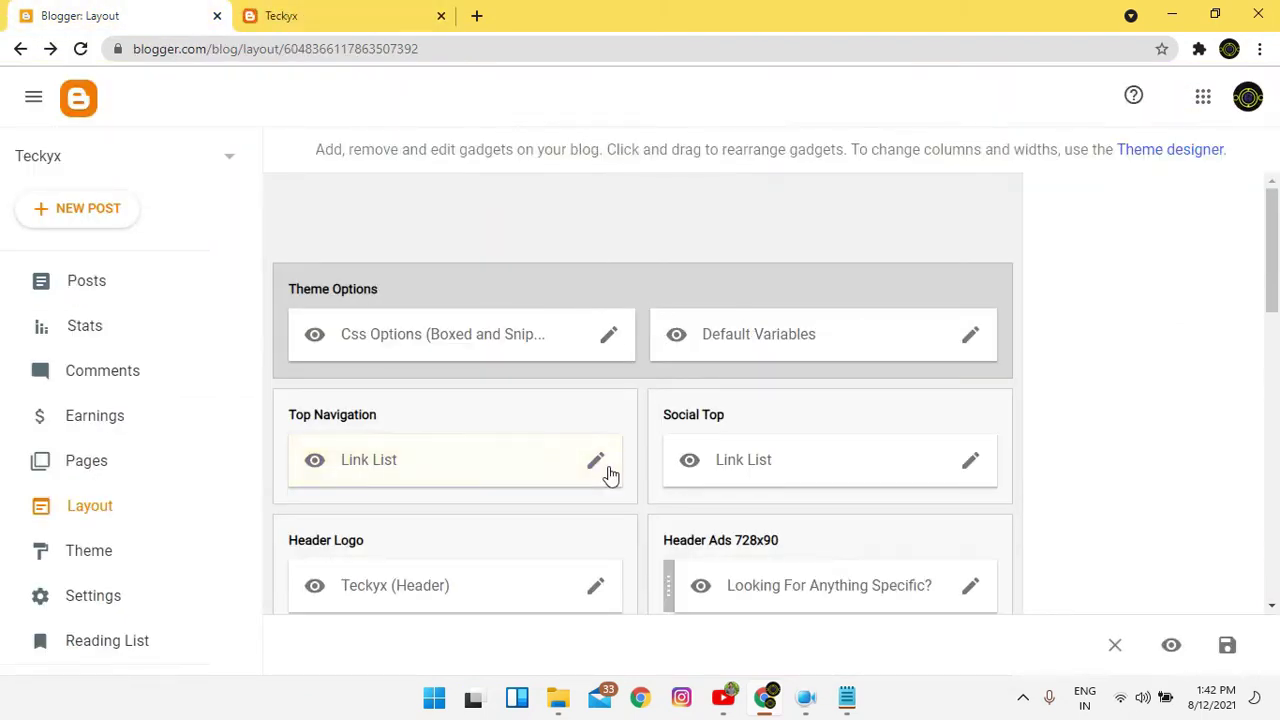
pyautogui.click(596, 461)
pyautogui.scroll(-3, 464, 364)
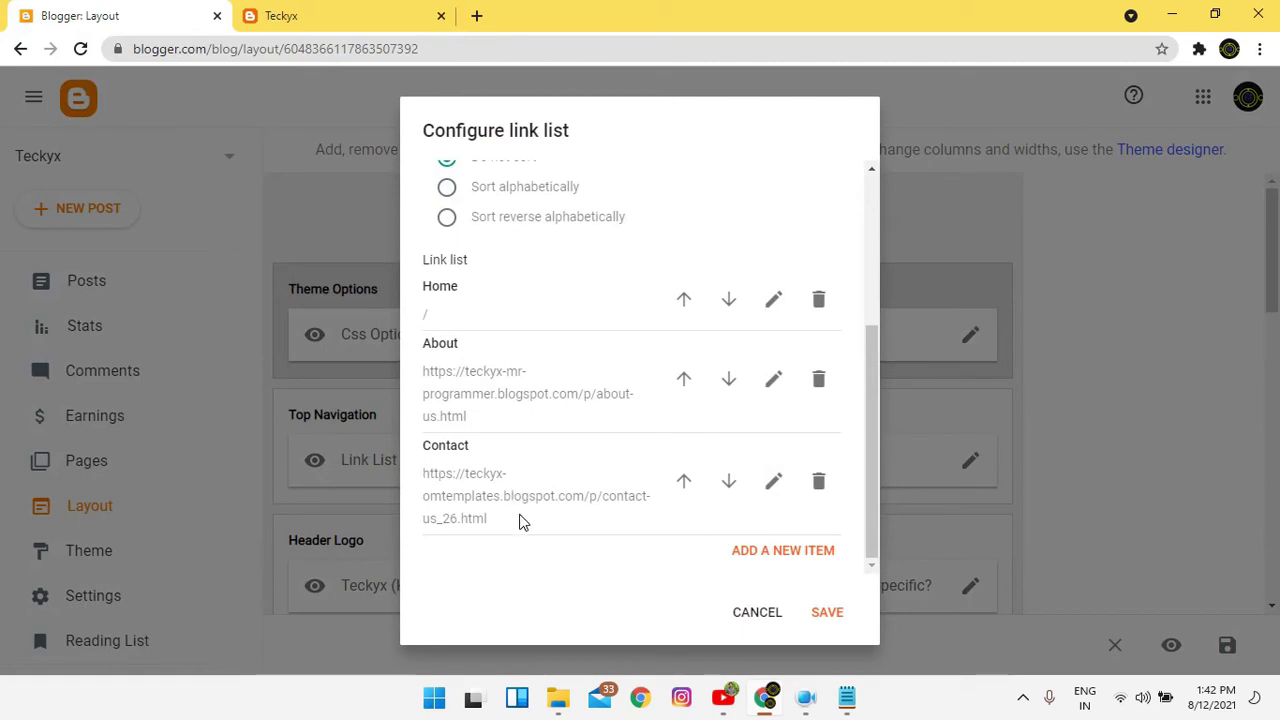
pyautogui.click(772, 628)
pyautogui.click(370, 8)
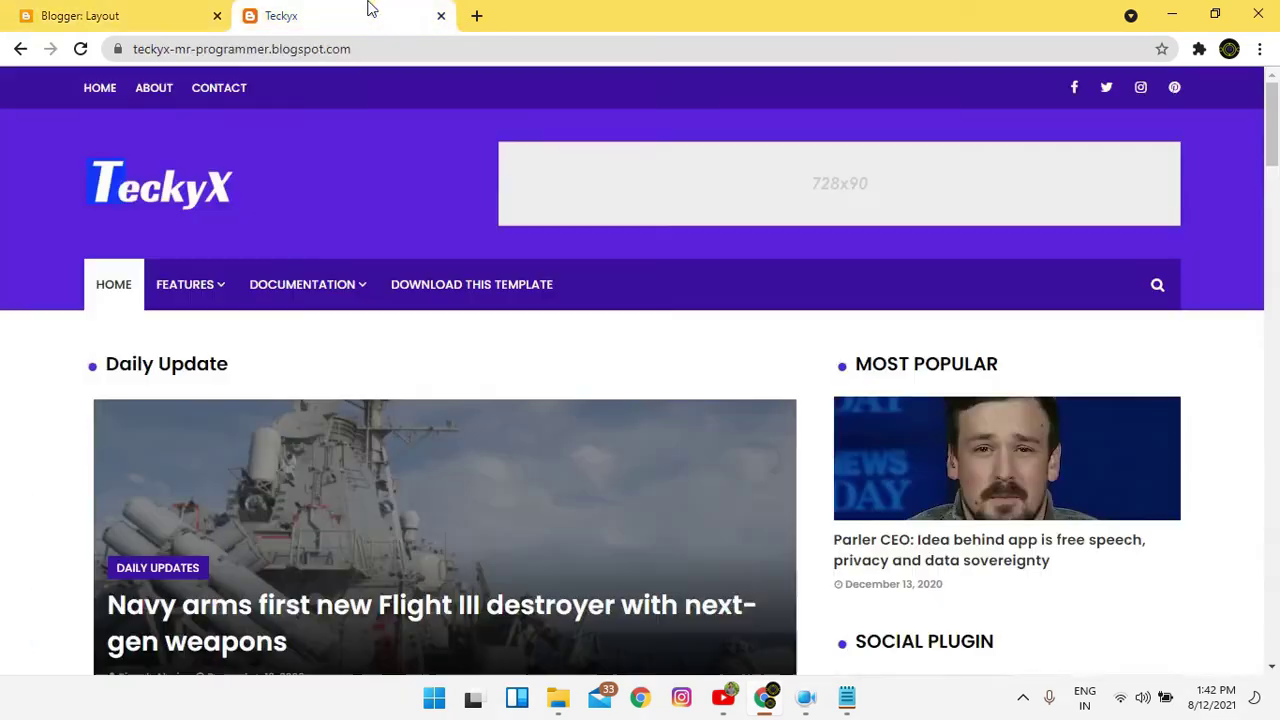
# Open the favicon configuration from the blog's settings and bring up the file selection for a custom favicon.
pyautogui.click(189, 12)
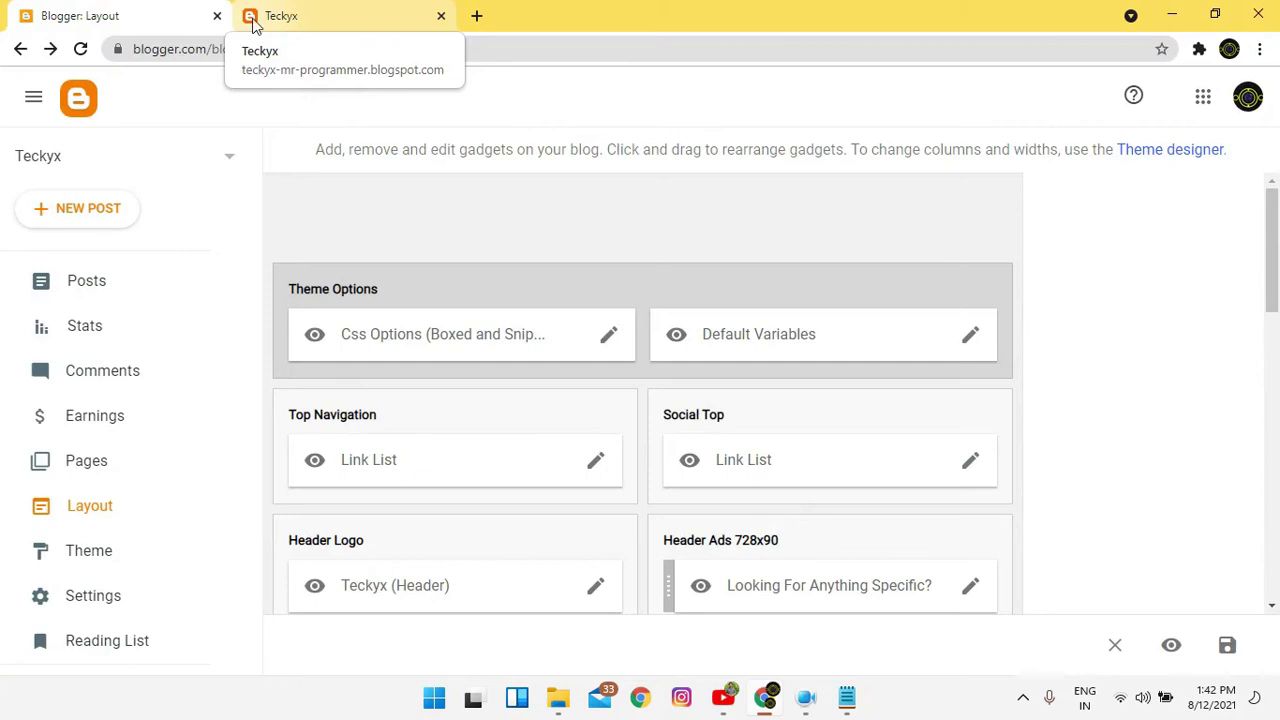
pyautogui.click(93, 595)
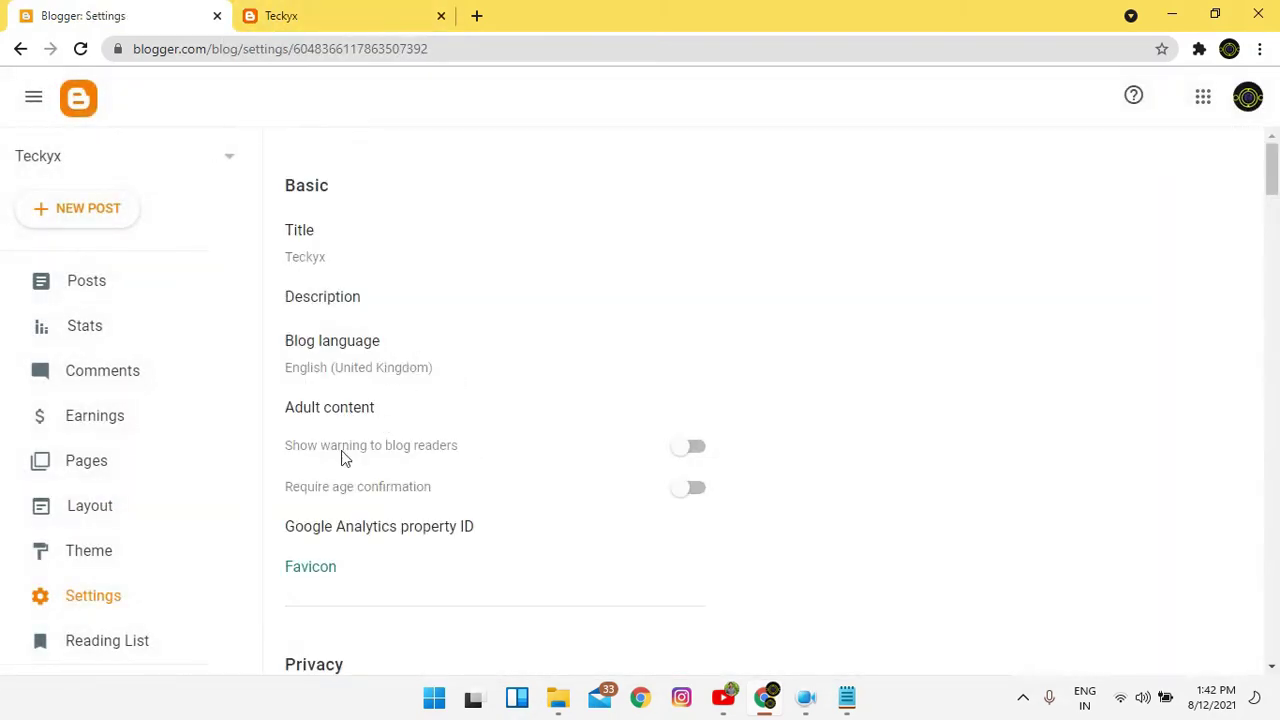
pyautogui.click(322, 570)
pyautogui.click(100, 288)
# Choose Icon.png from the Desktop folder as the custom favicon file.
pyautogui.scroll(-1, 112, 192)
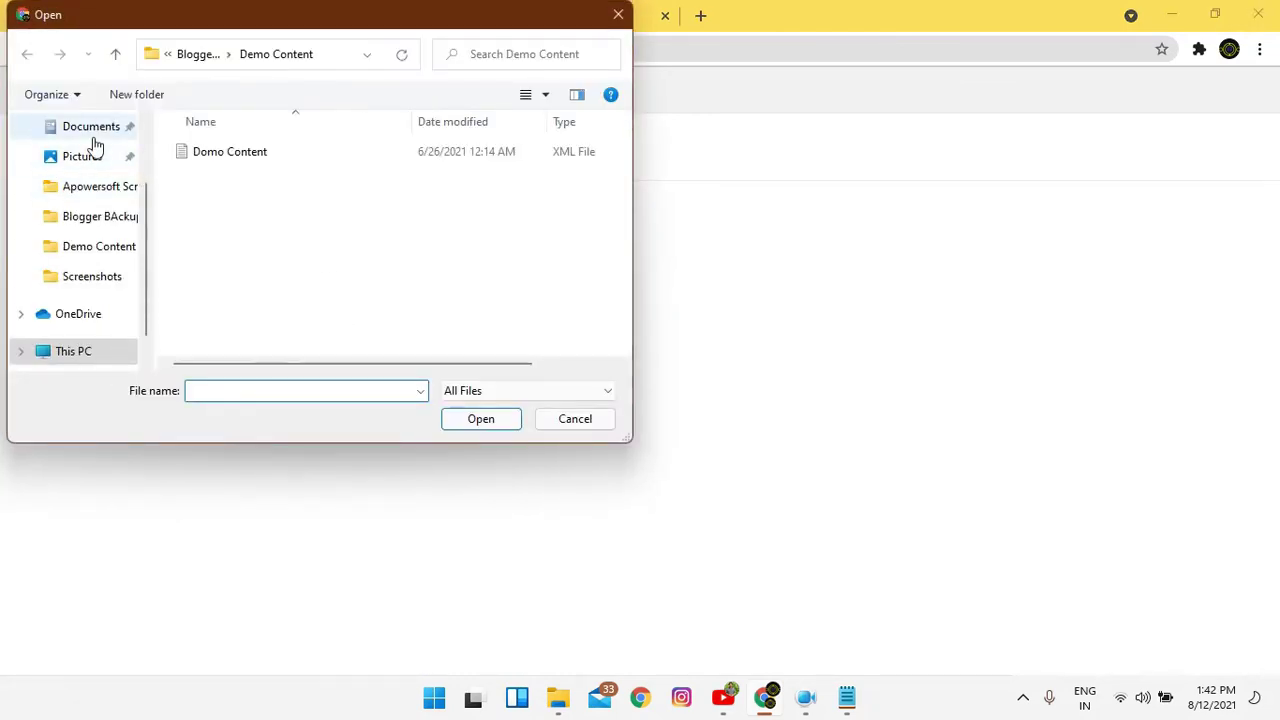
pyautogui.scroll(1, 94, 160)
pyautogui.click(92, 157)
pyautogui.click(84, 128)
pyautogui.scroll(-10, 312, 208)
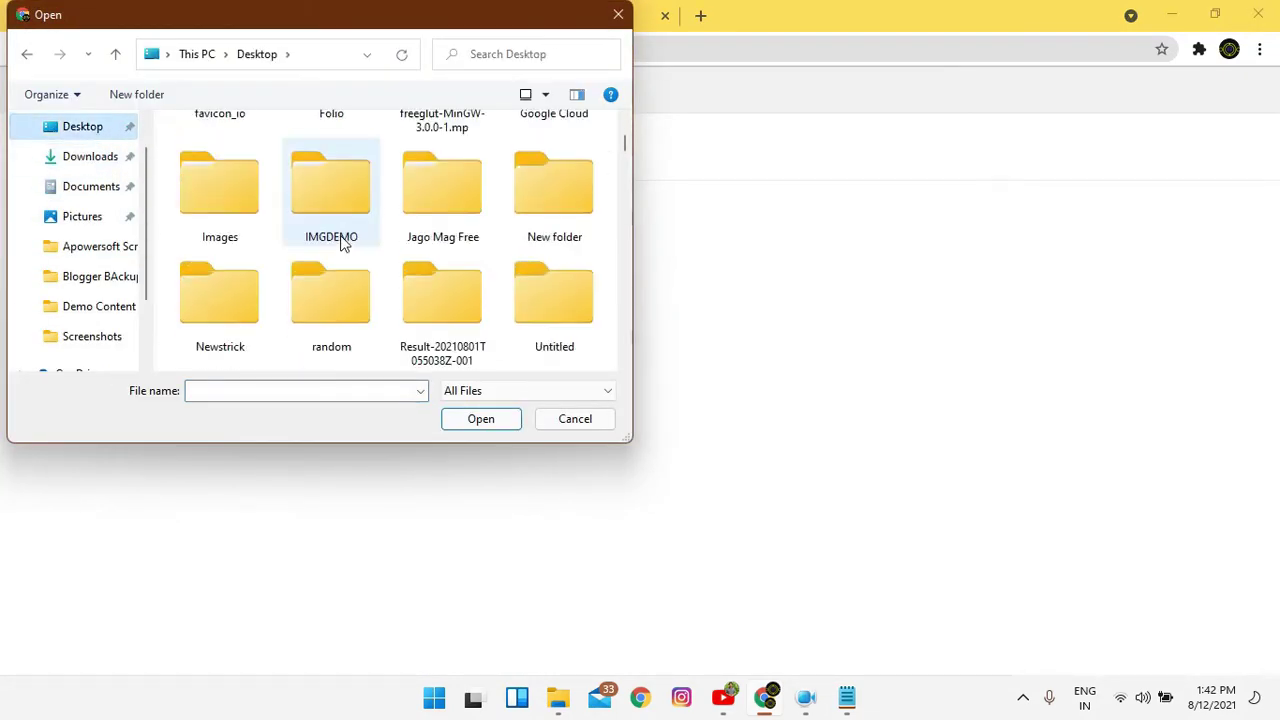
pyautogui.scroll(1, 340, 240)
pyautogui.scroll(-6, 340, 250)
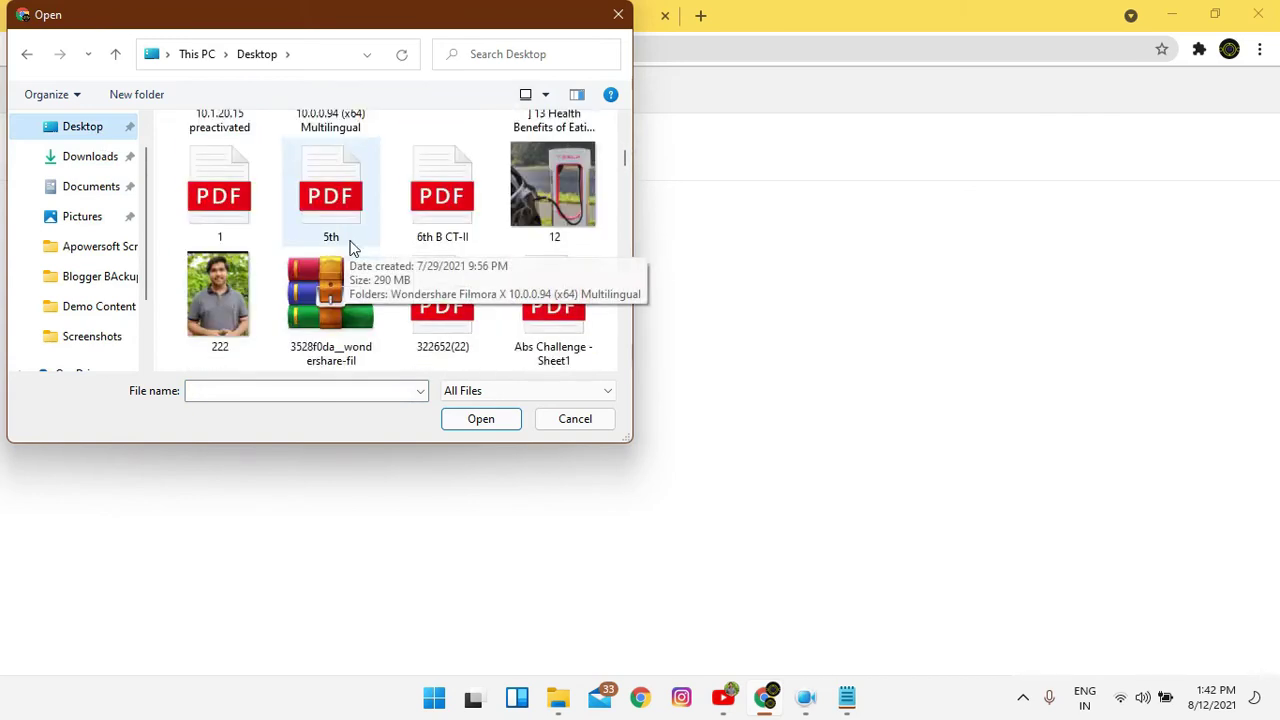
pyautogui.scroll(-2, 405, 247)
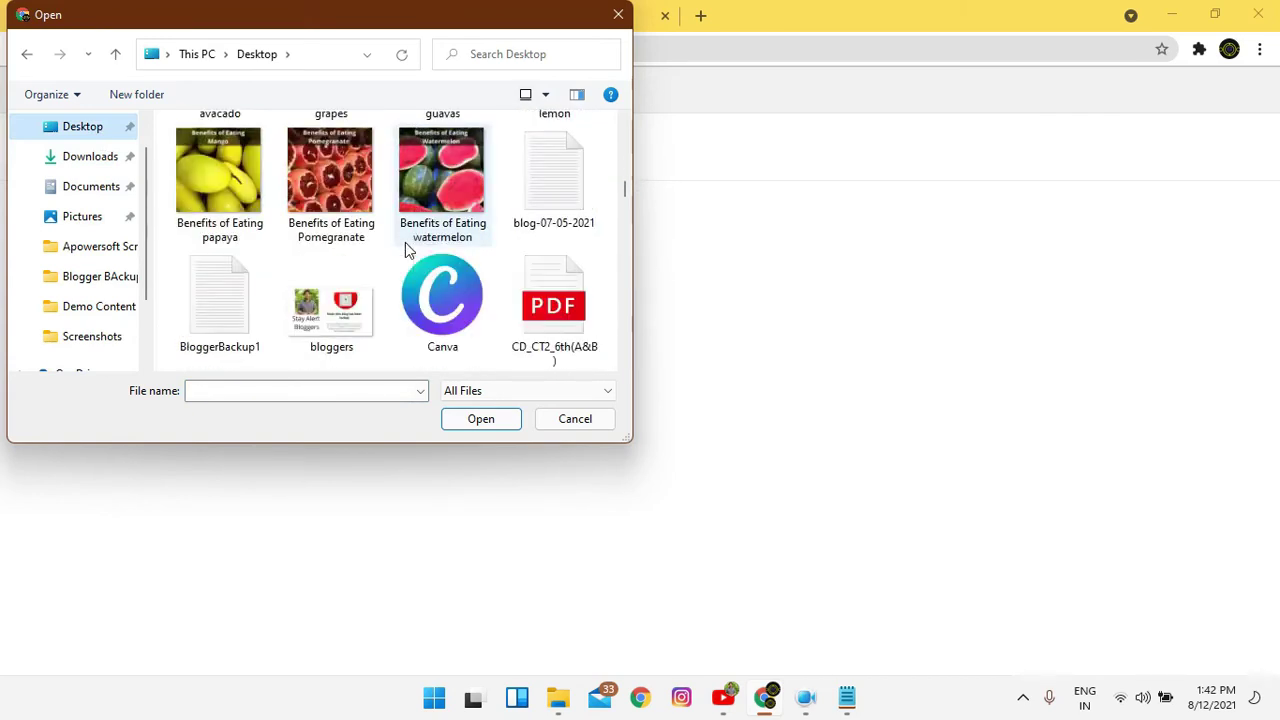
pyautogui.scroll(-3, 427, 245)
pyautogui.scroll(-2, 430, 244)
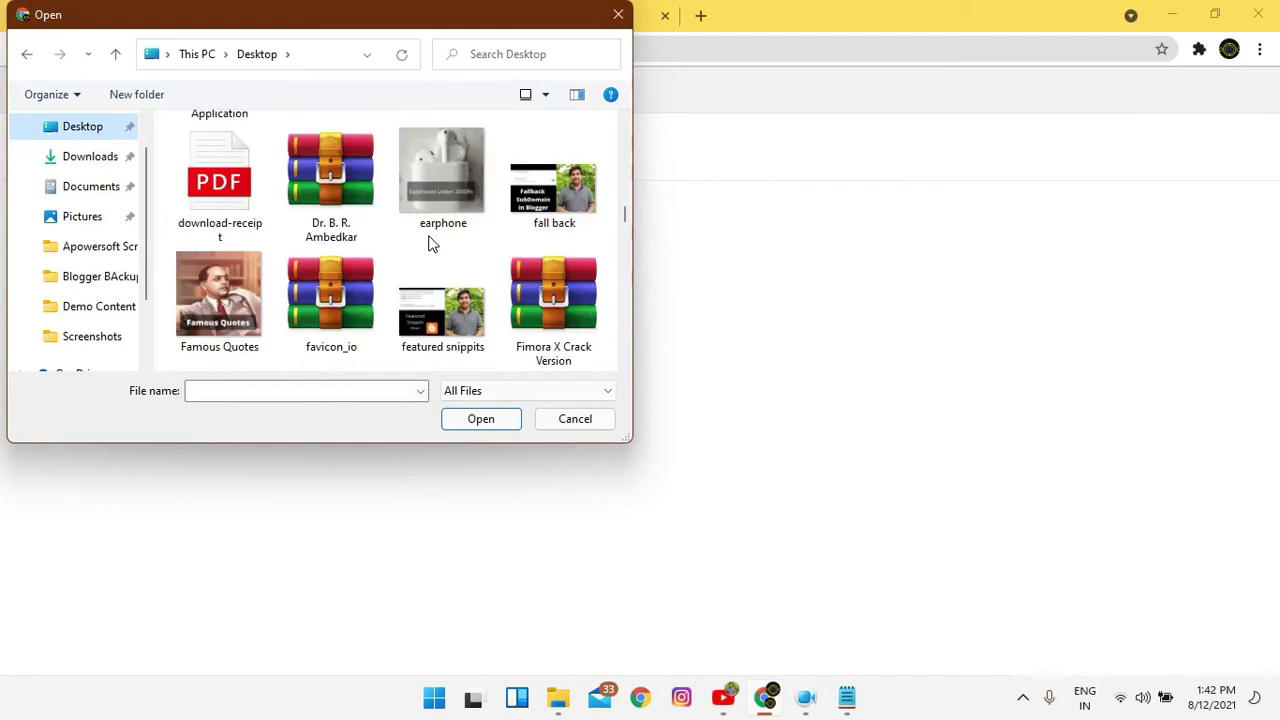
pyautogui.scroll(-2, 481, 251)
pyautogui.scroll(-2, 491, 251)
pyautogui.click(598, 300)
pyautogui.click(491, 418)
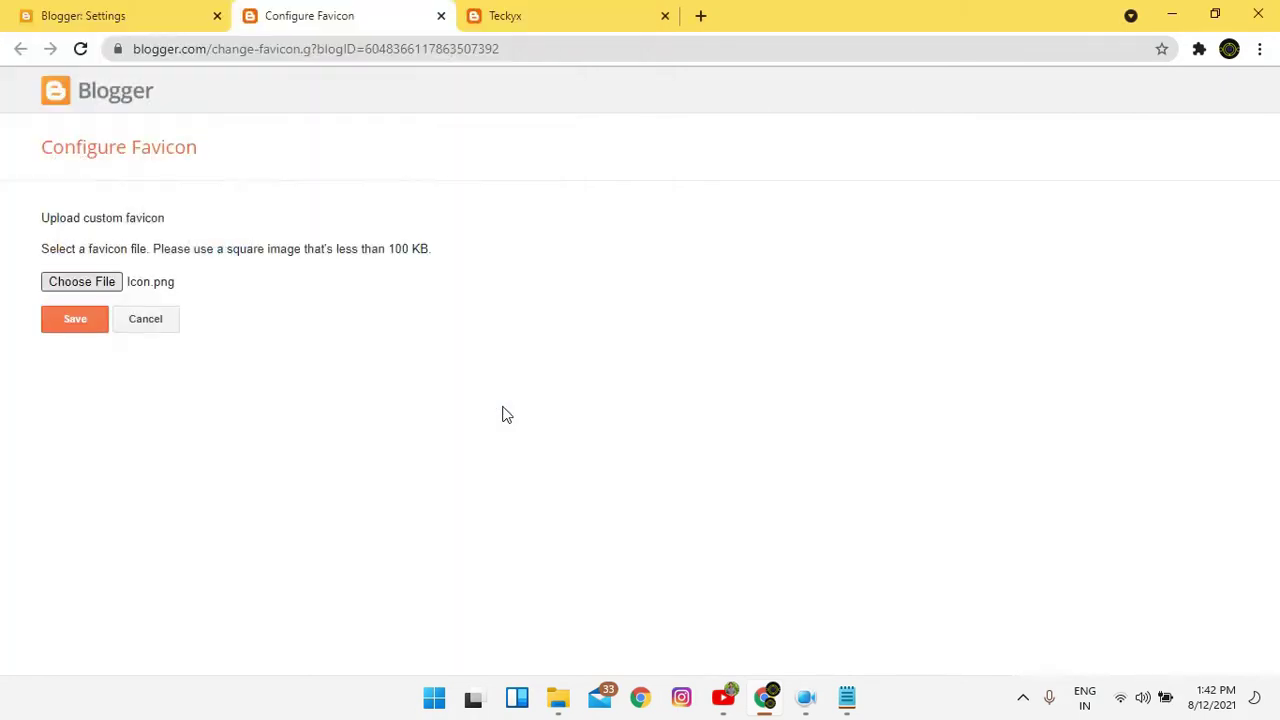
# Save the custom favicon and reload the live blog to check its tab icon.
pyautogui.click(84, 372)
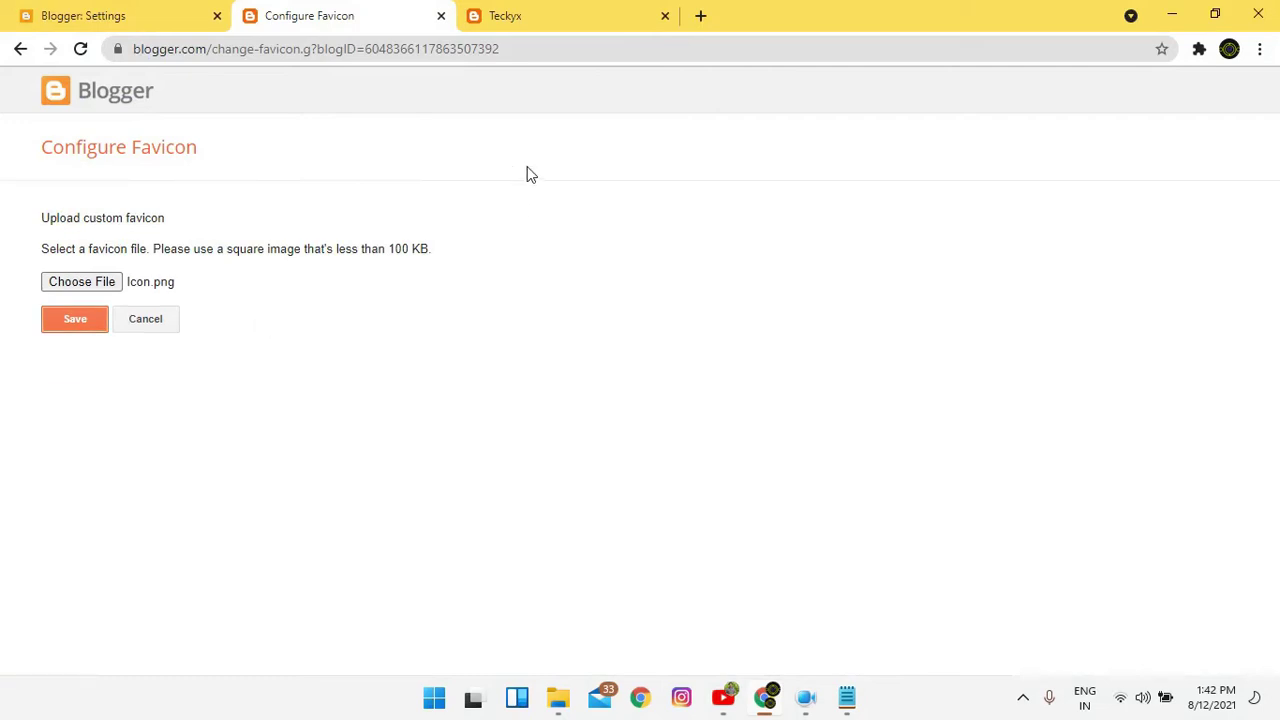
pyautogui.click(507, 15)
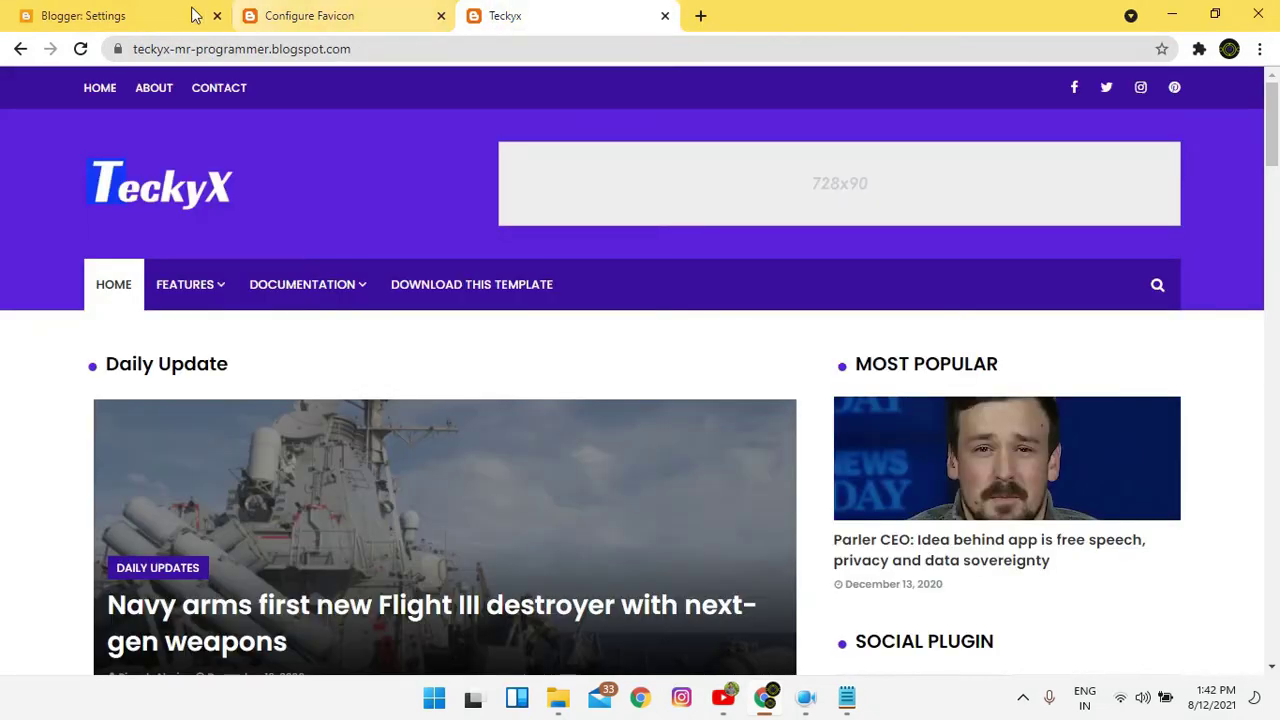
pyautogui.click(81, 49)
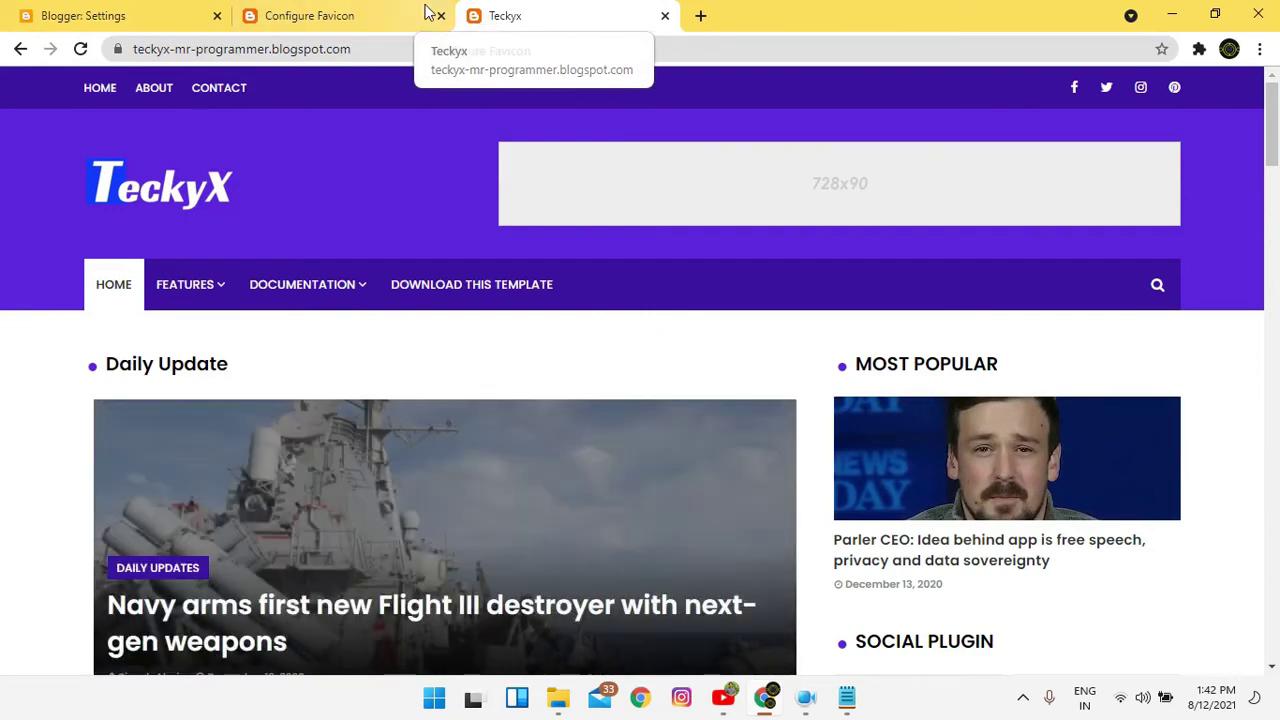
# Save the favicon configuration again and refresh the live blog to recheck the icon.
pyautogui.click(305, 16)
pyautogui.click(84, 358)
pyautogui.click(505, 16)
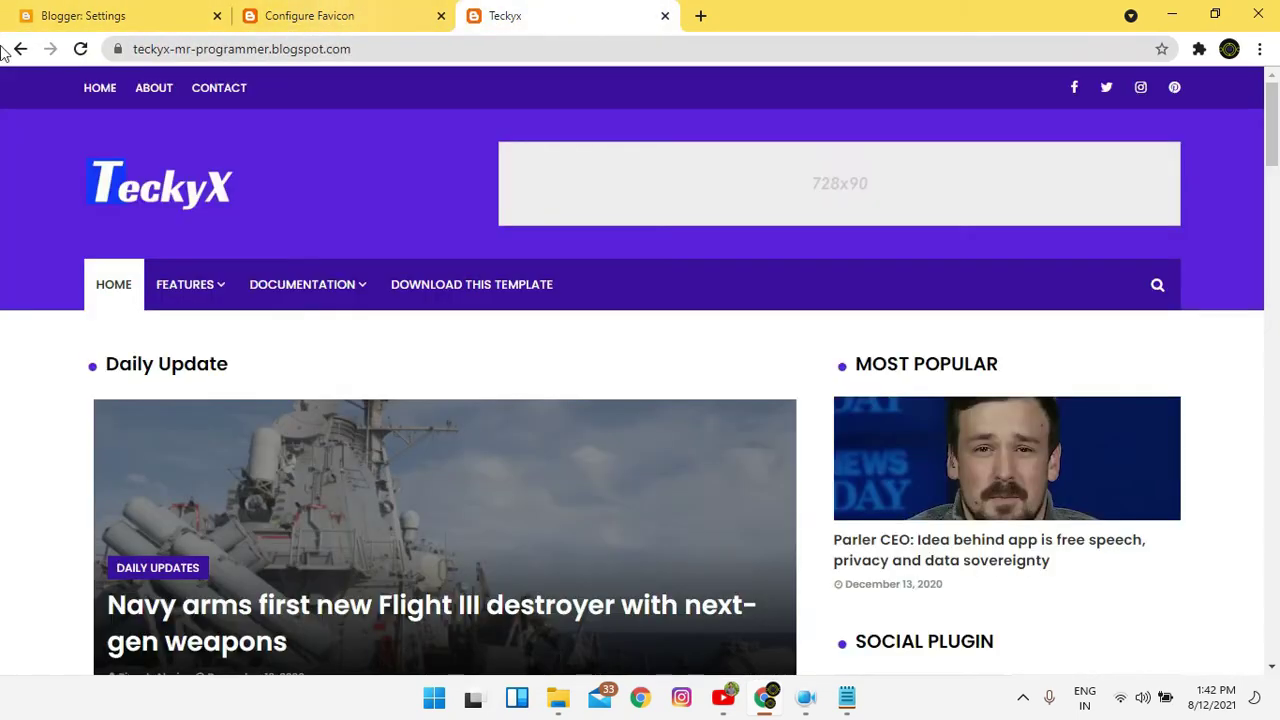
pyautogui.click(81, 56)
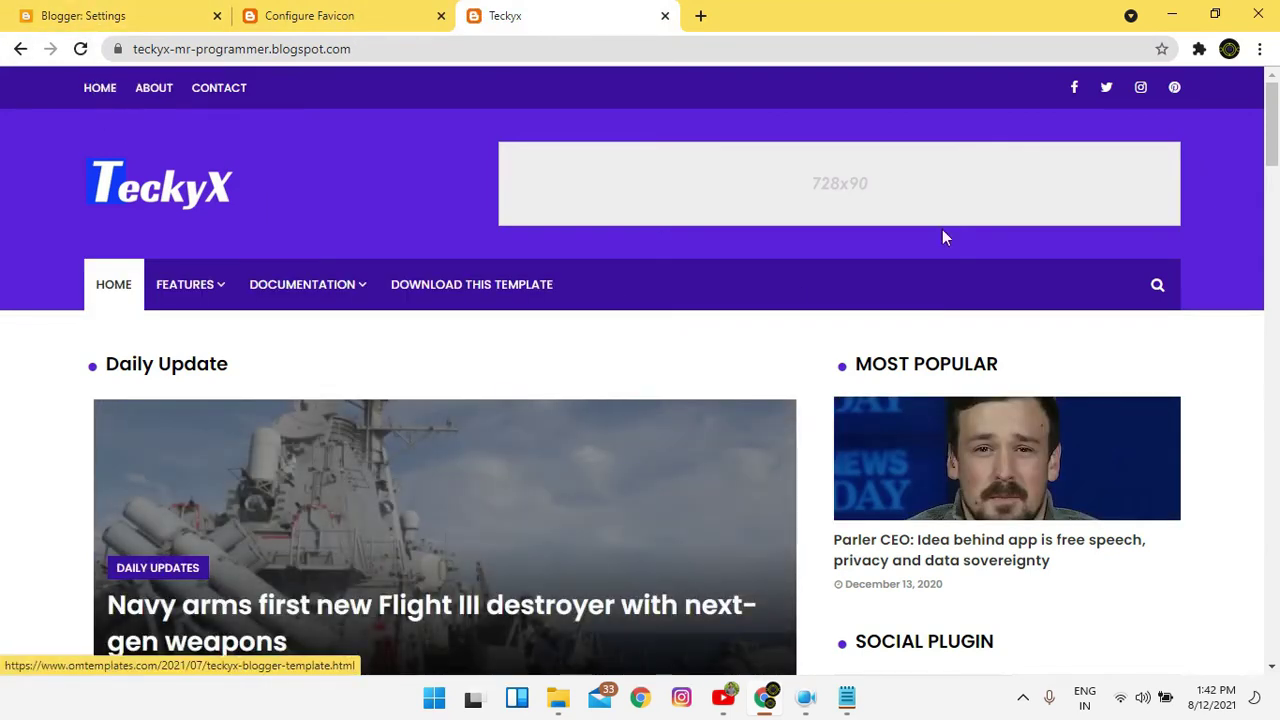
# Save the Icon.png favicon once more, reload the live blog to verify it, and return to the blog's settings.
pyautogui.click(416, 12)
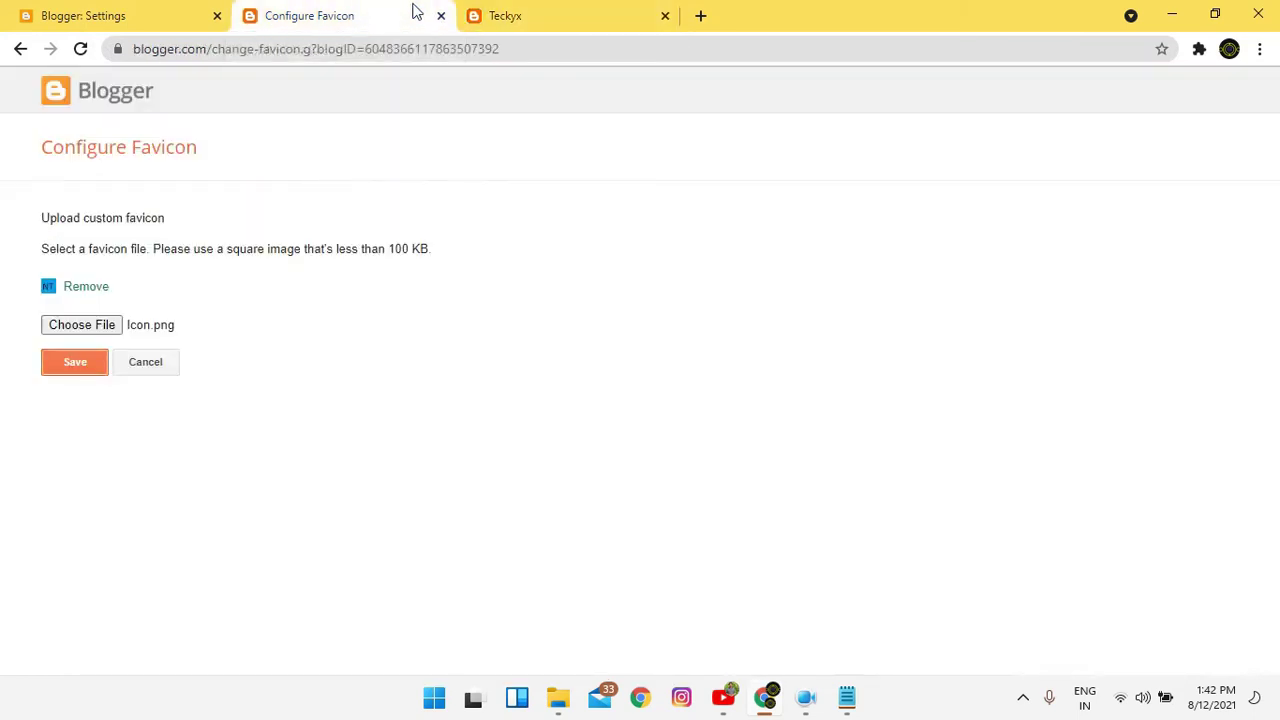
pyautogui.click(76, 371)
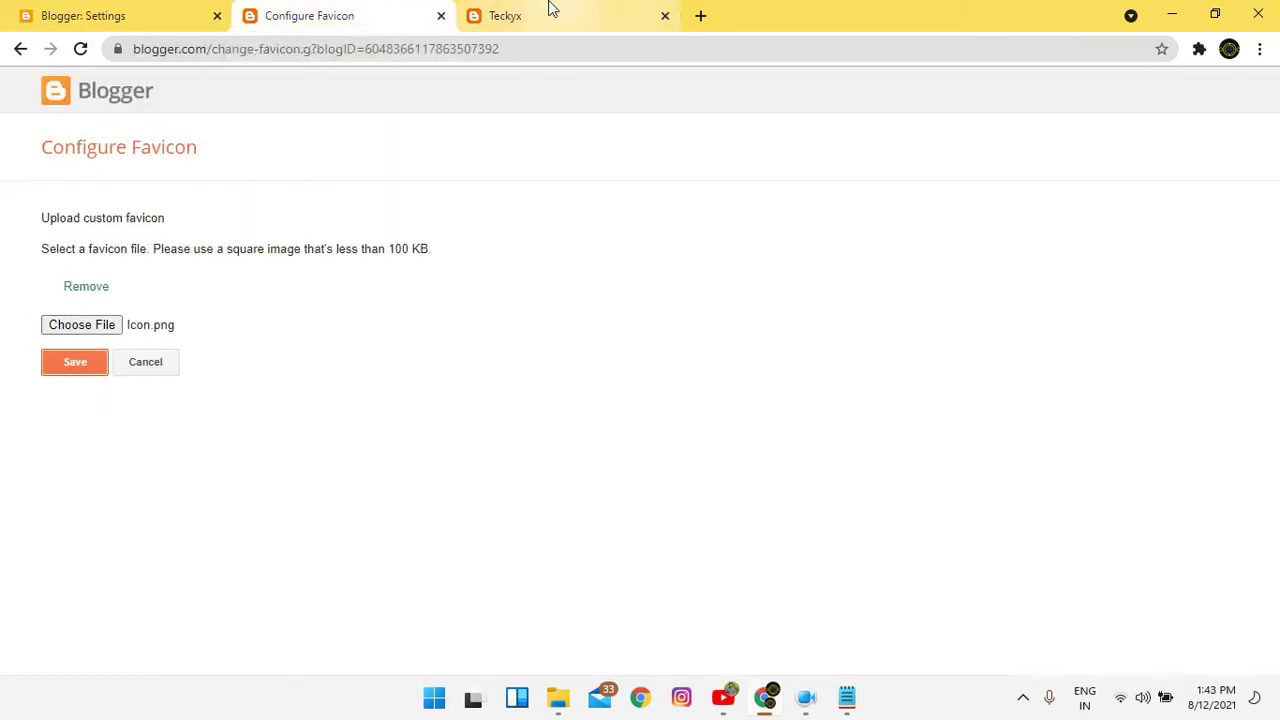
pyautogui.click(548, 10)
pyautogui.click(79, 50)
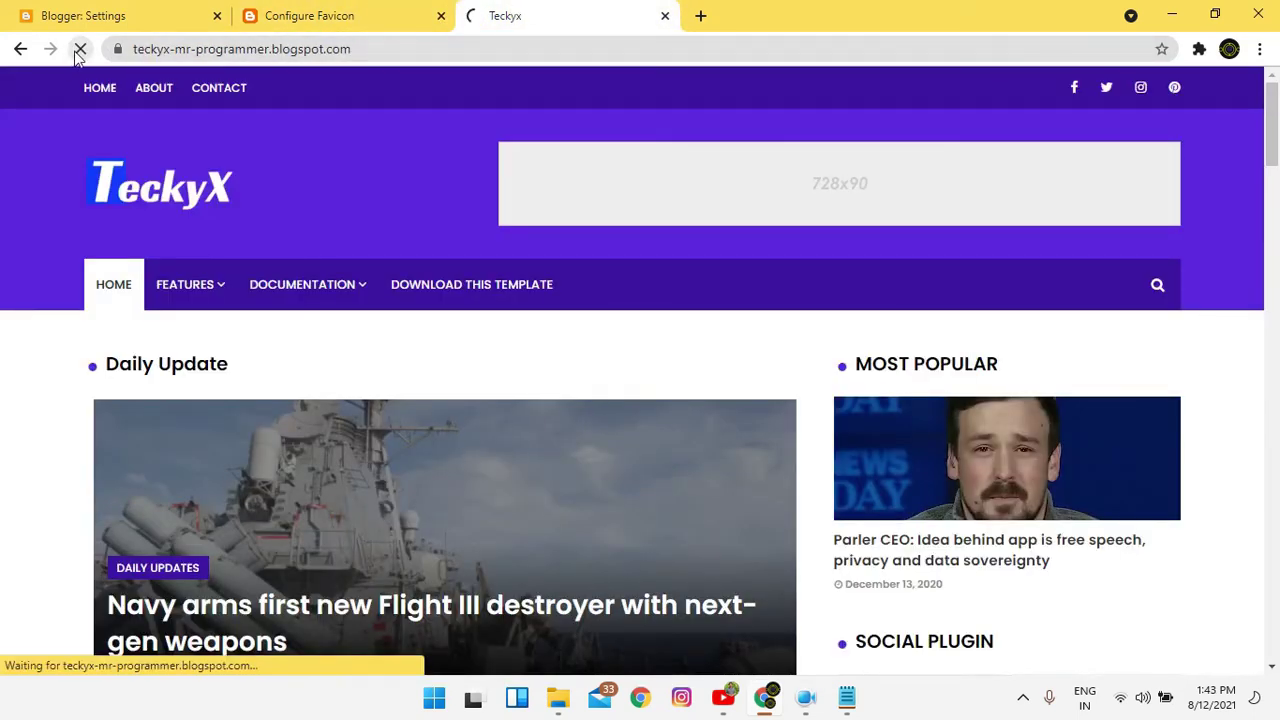
pyautogui.click(6, 12)
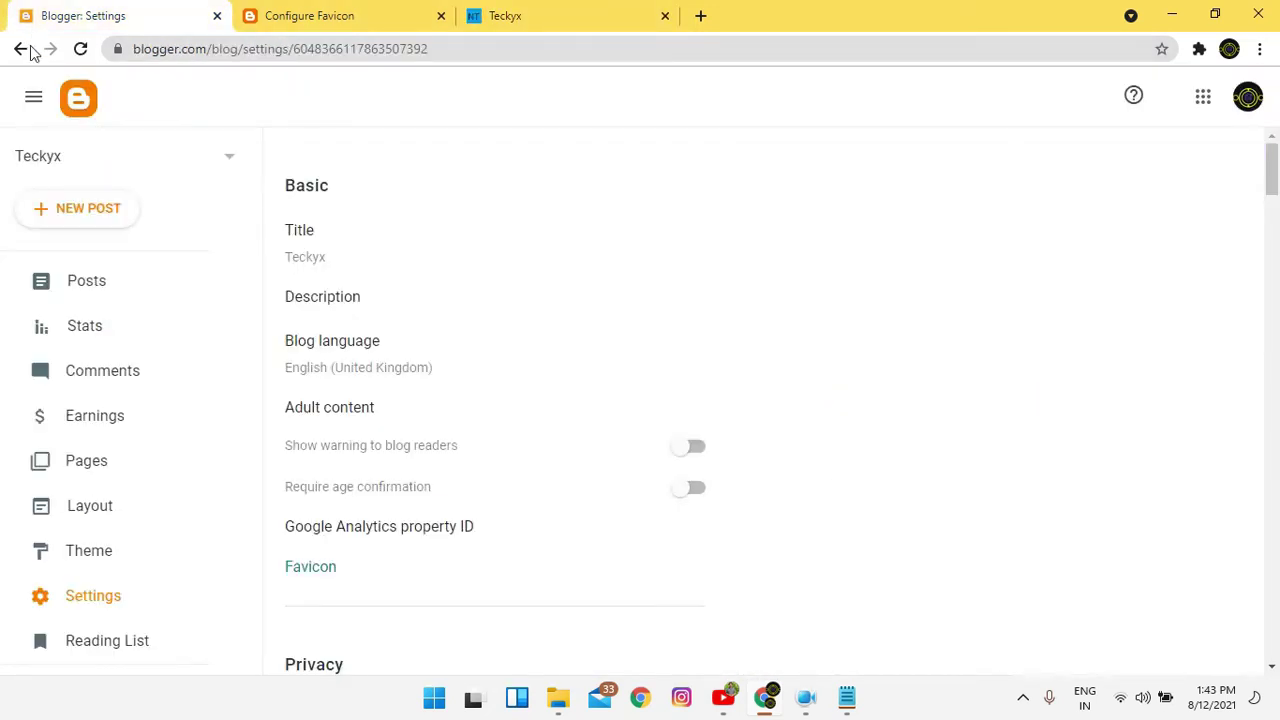
pyautogui.click(79, 50)
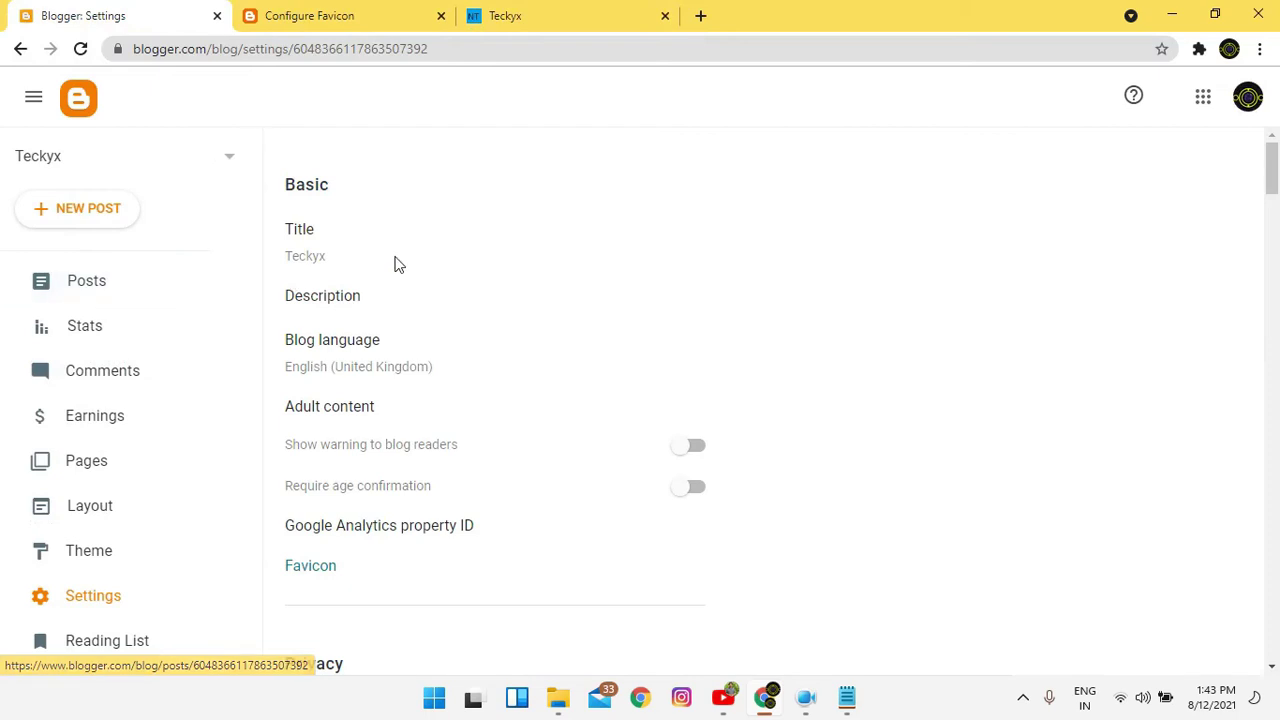
pyautogui.click(522, 12)
pyautogui.click(52, 10)
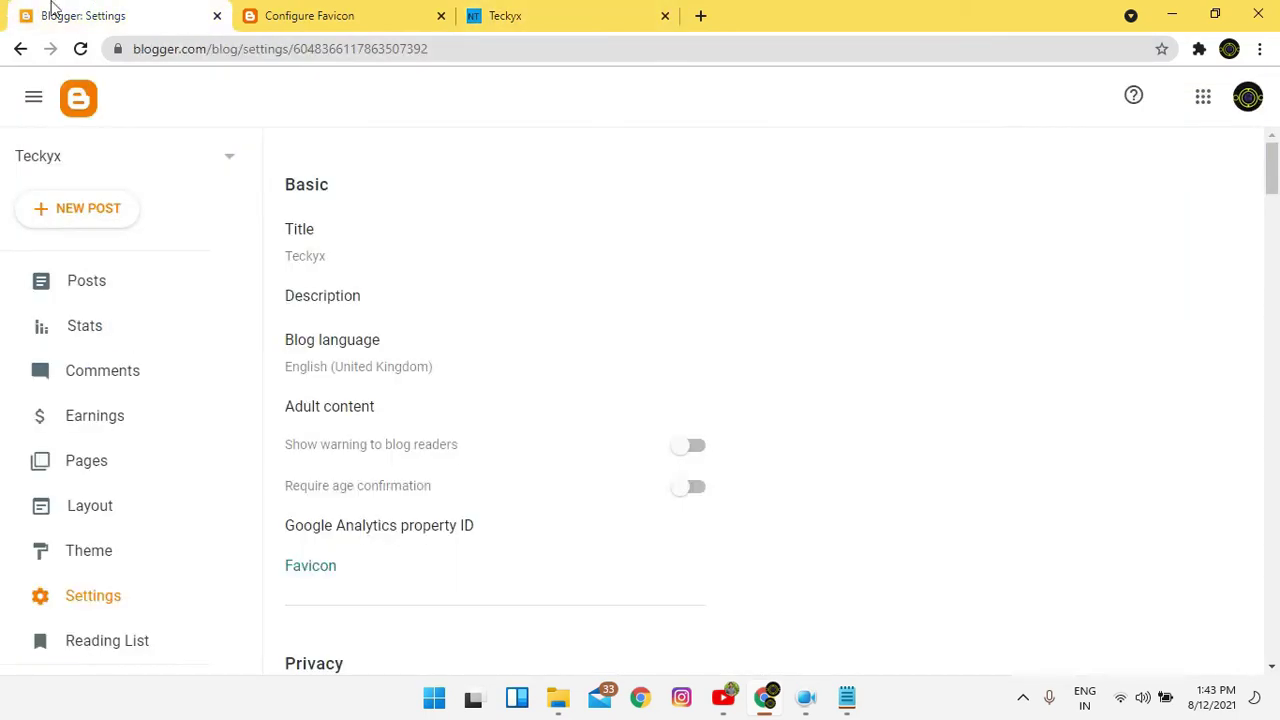
pyautogui.click(551, 12)
pyautogui.click(6, 8)
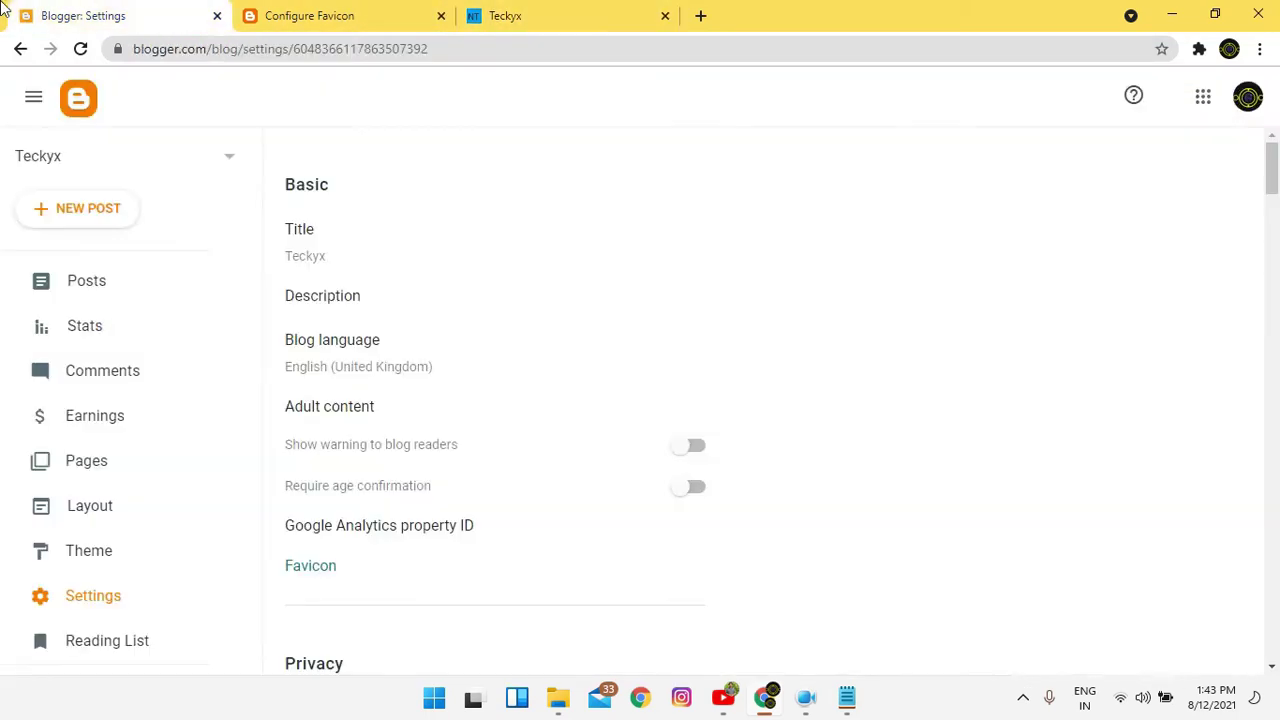
# Open the blog's Layout page and compare its gadgets with the header logo on the live Teckyx blog.
pyautogui.click(93, 512)
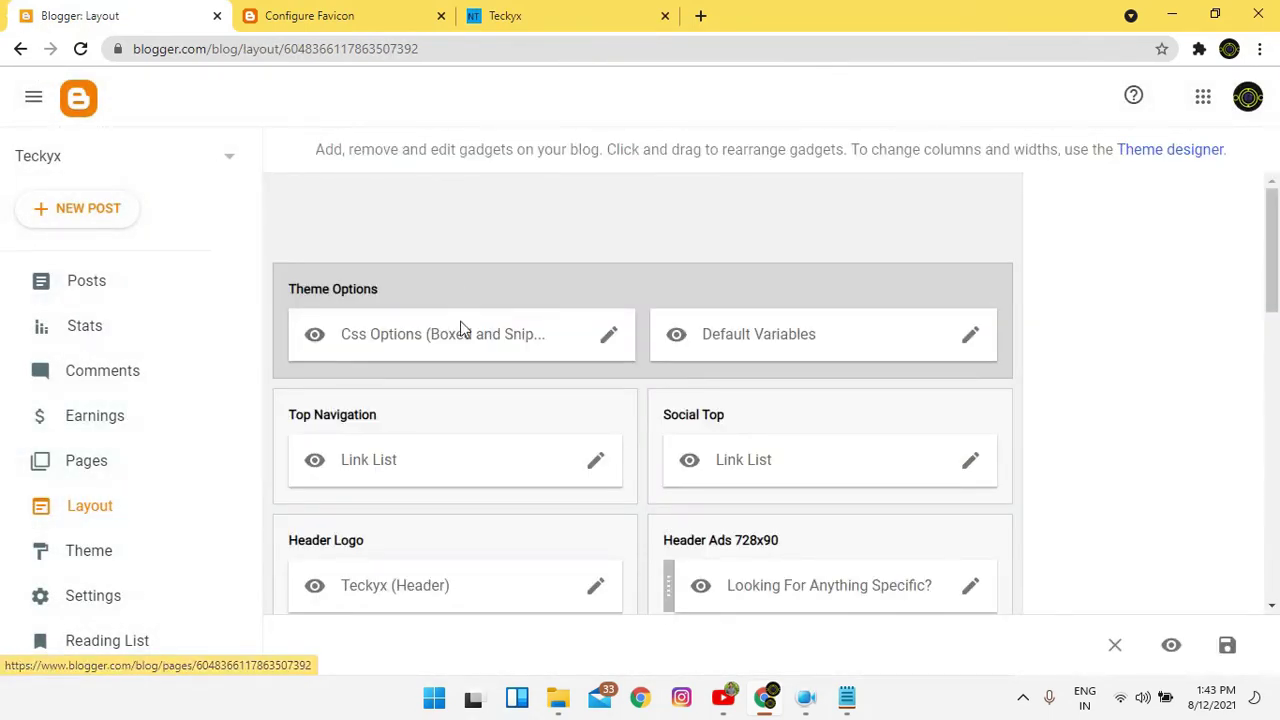
pyautogui.scroll(-5, 465, 331)
pyautogui.scroll(5, 540, 345)
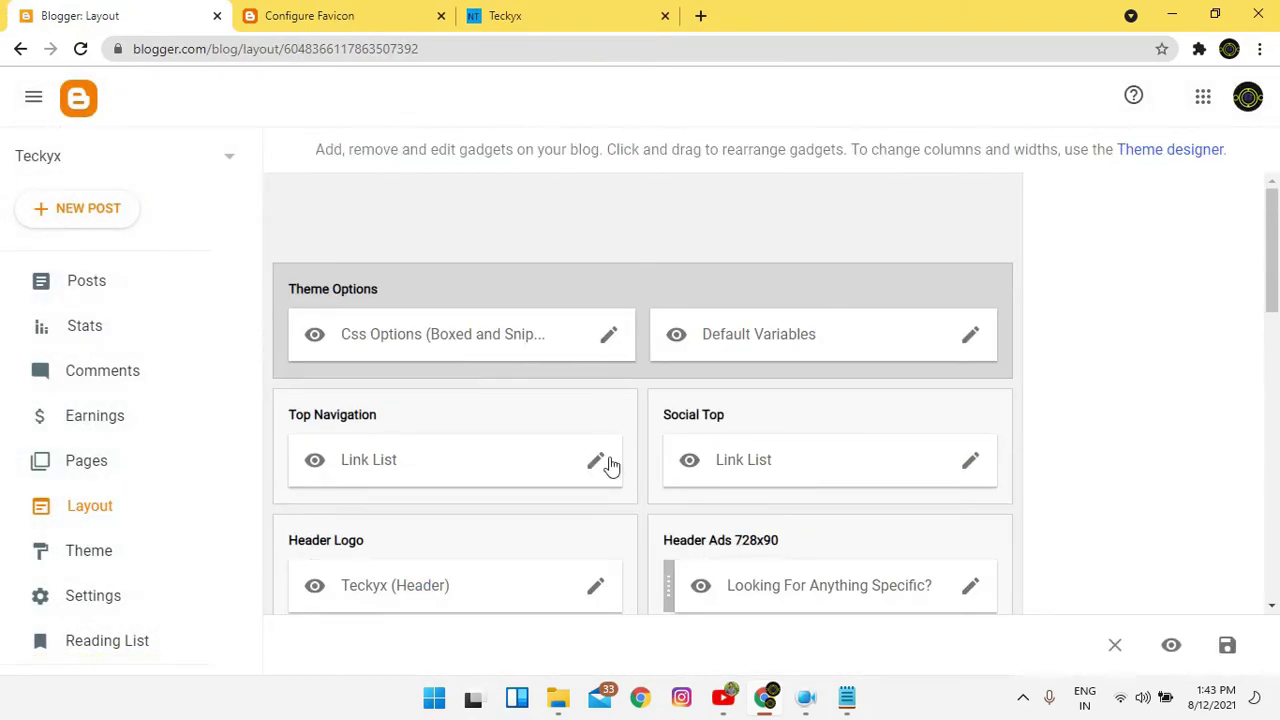
pyautogui.scroll(-2, 600, 430)
pyautogui.click(340, 15)
pyautogui.click(508, 15)
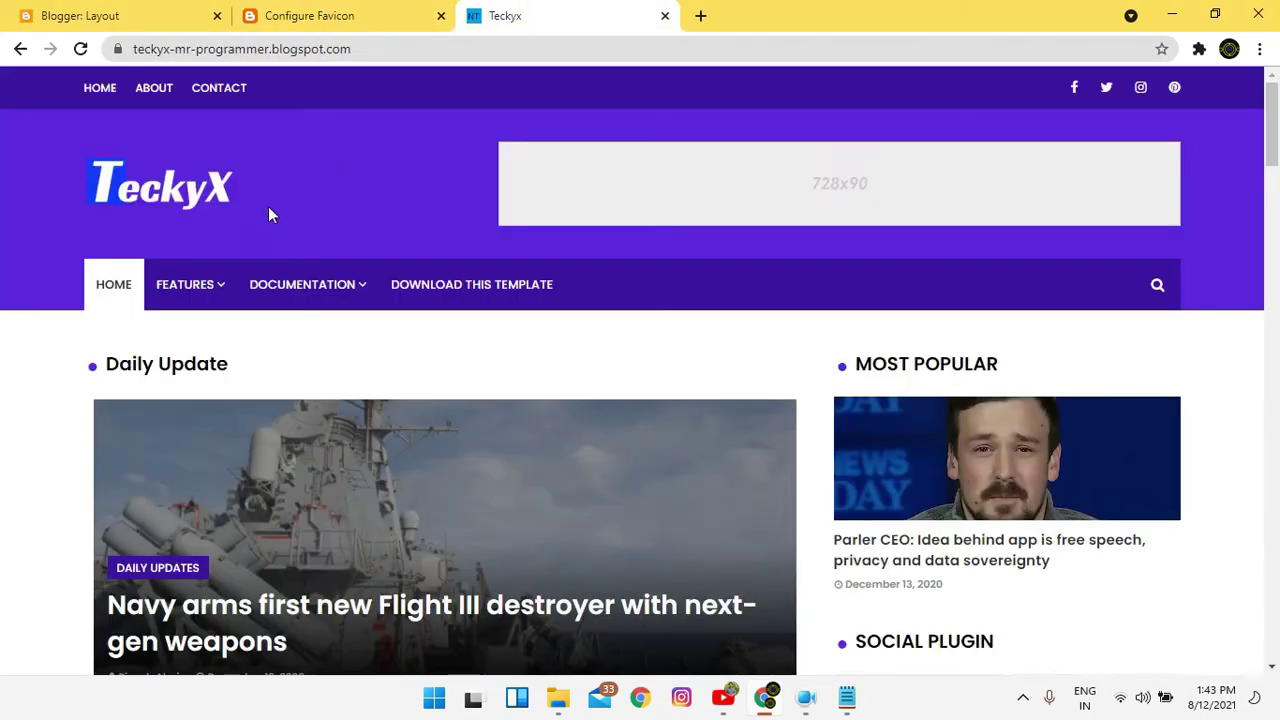
pyautogui.hotkey('ctrl', '1')
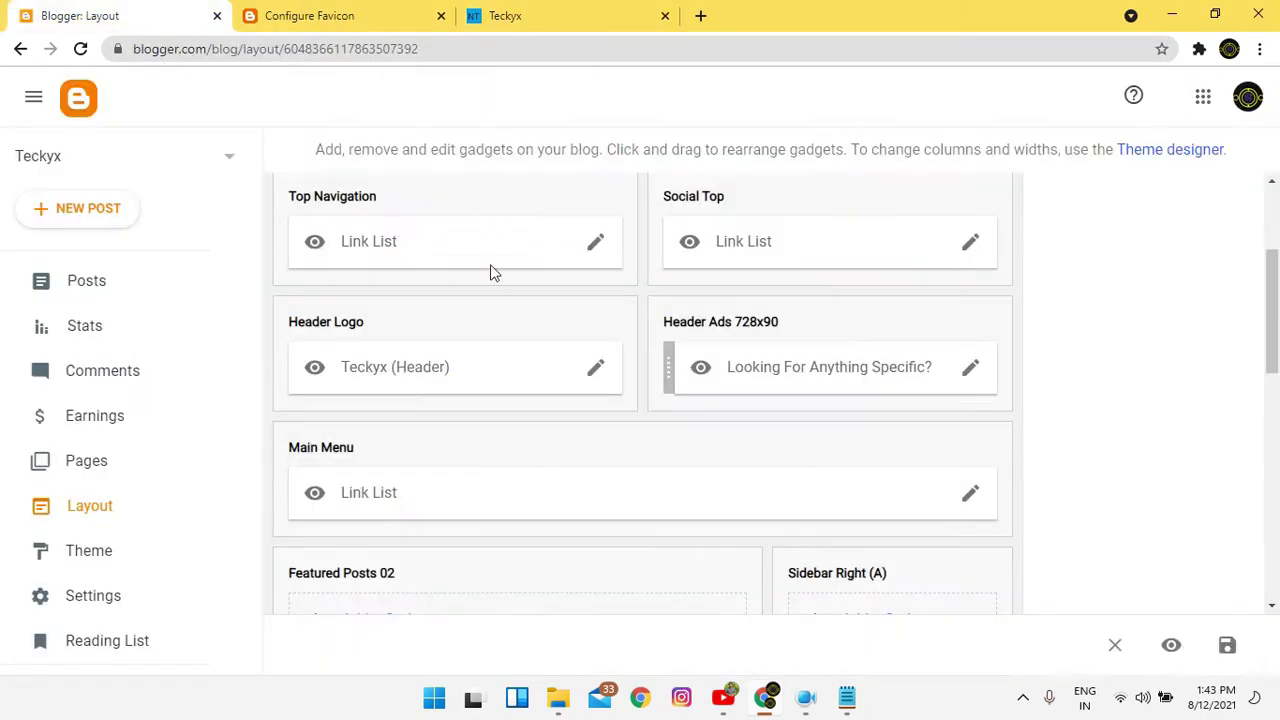
# Remove the logo image from the Header Logo gadget by clearing its image URL, keep the blog title Teckyx, and save the gadget.
pyautogui.click(598, 375)
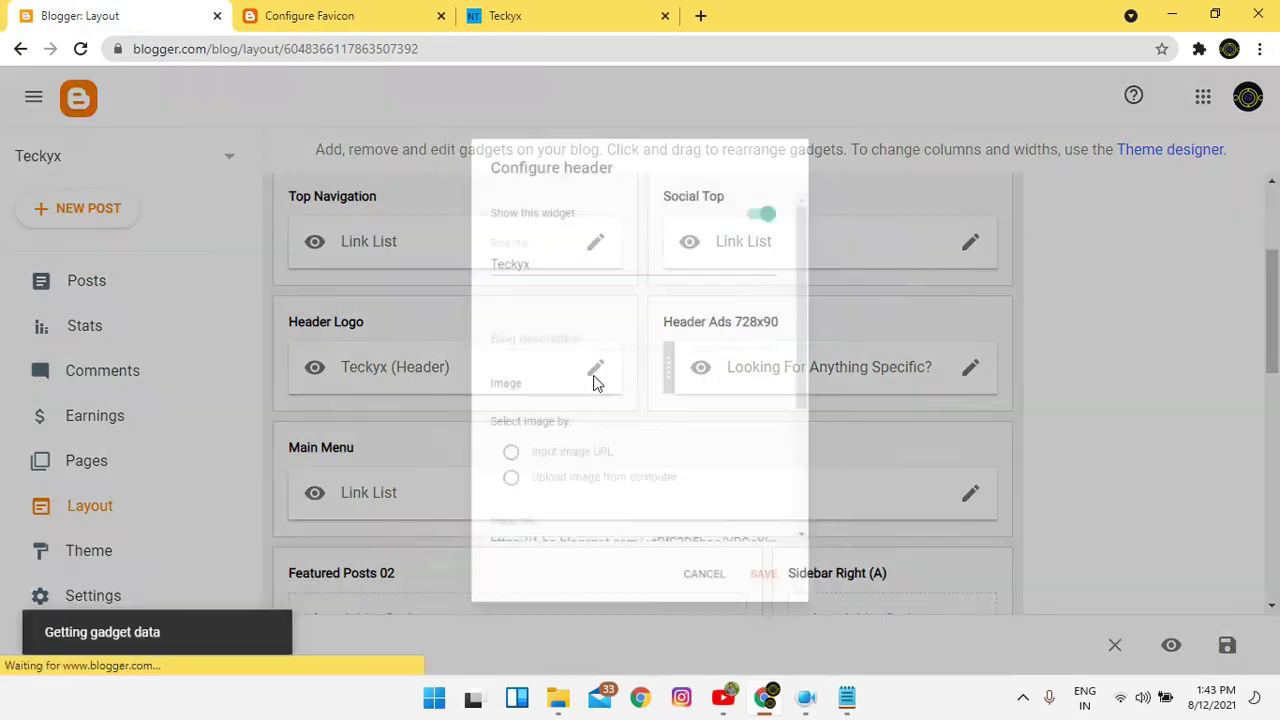
pyautogui.scroll(-2, 600, 390)
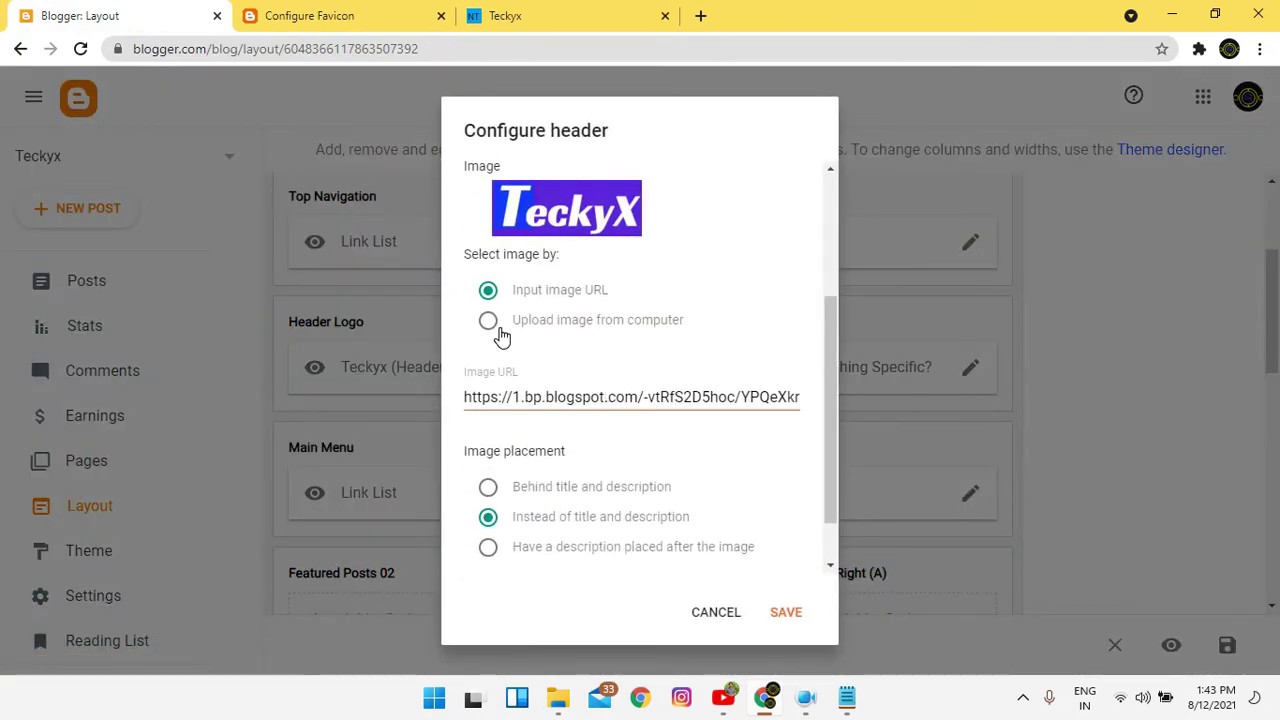
pyautogui.click(527, 396)
pyautogui.hotkey('ctrl', 'a')
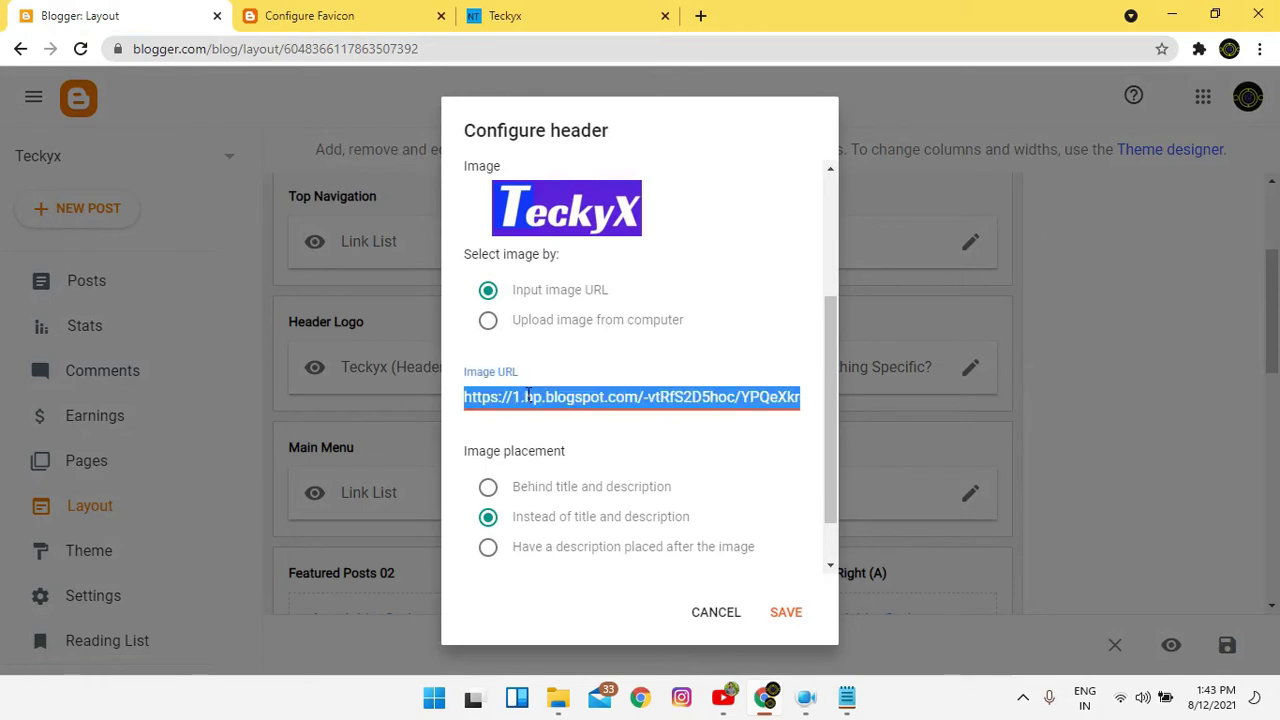
pyautogui.press('BackSpace')
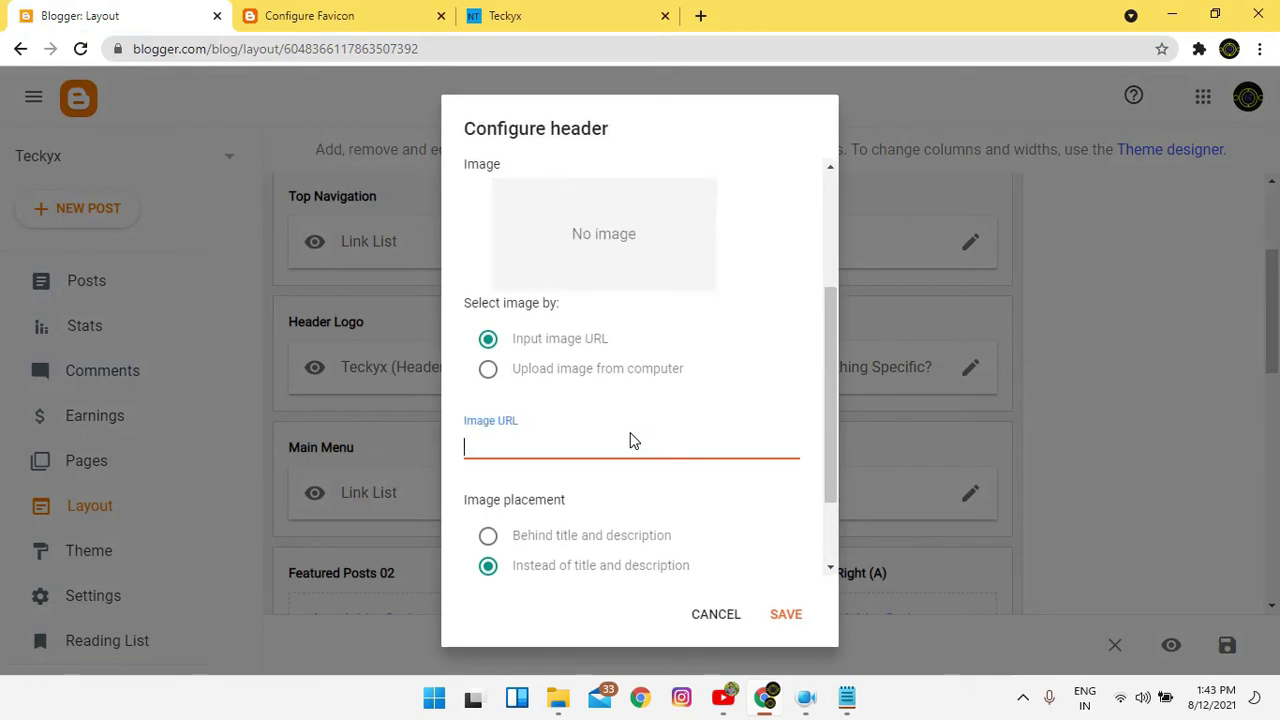
pyautogui.scroll(-1, 630, 440)
pyautogui.scroll(3, 613, 516)
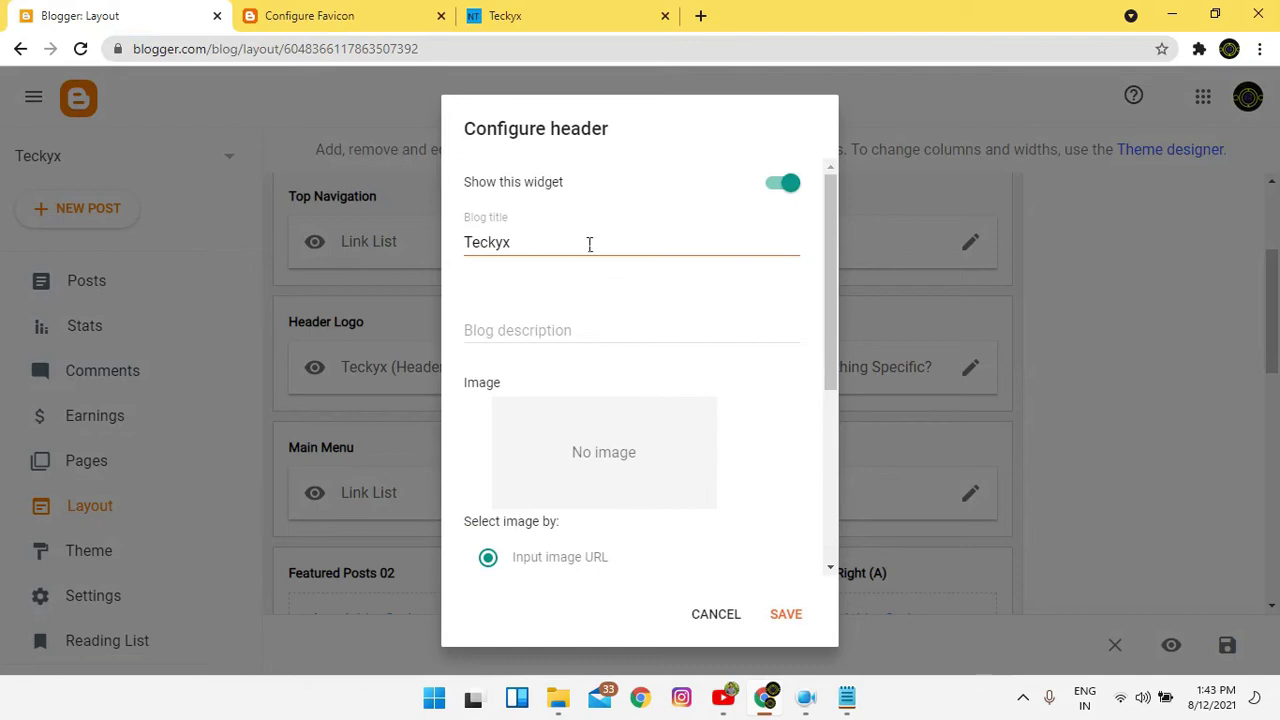
pyautogui.moveTo(528, 243); pyautogui.dragTo(470, 262)
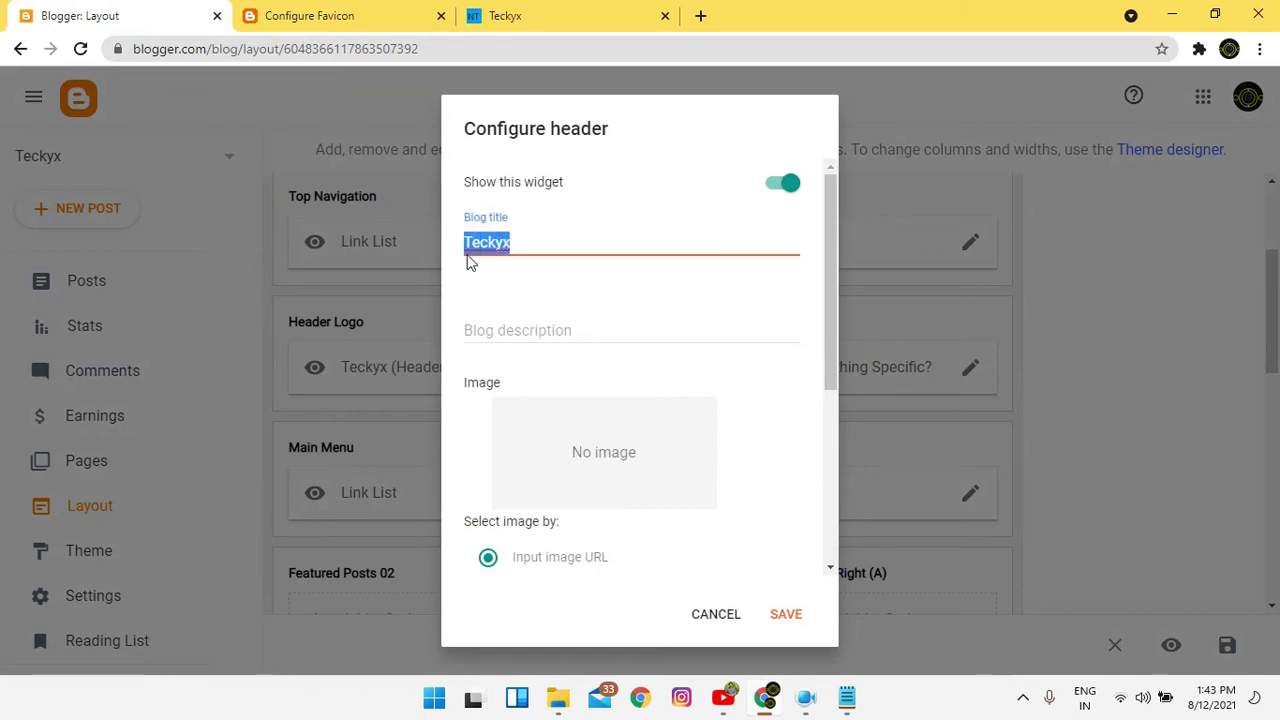
pyautogui.scroll(-2, 646, 420)
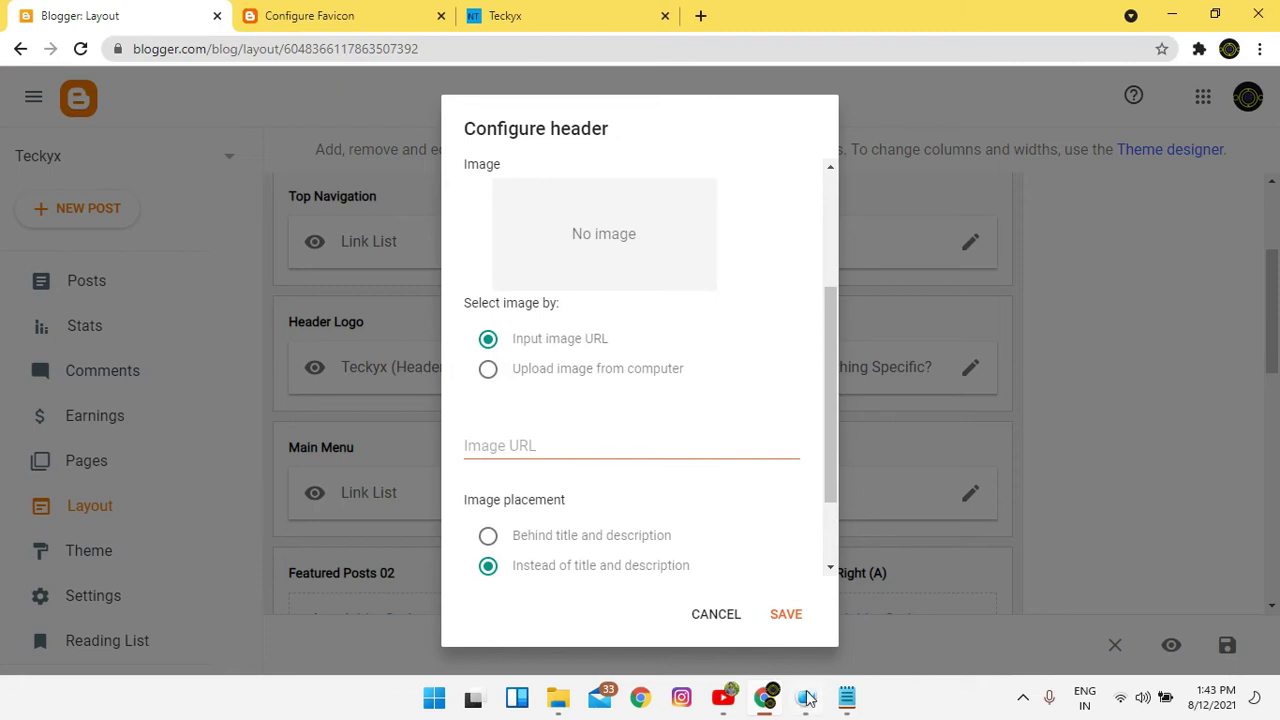
pyautogui.click(786, 614)
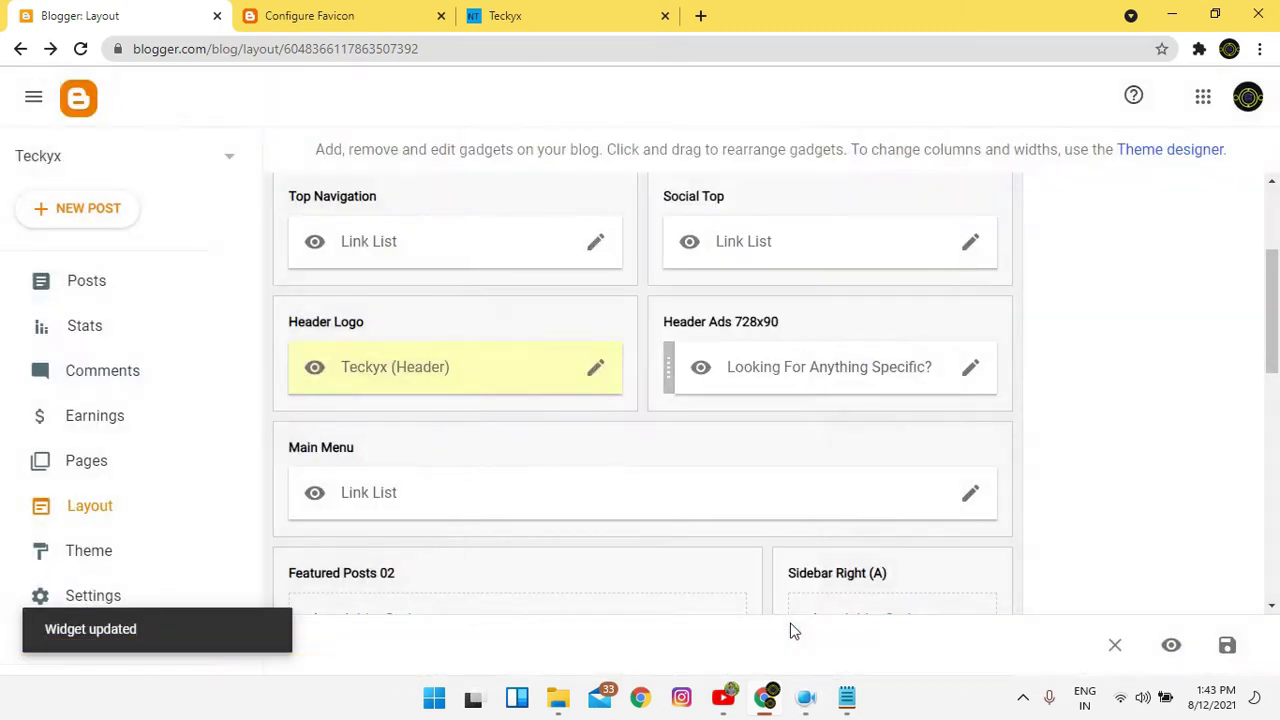
# Reload the live Teckyx blog and check the title text in its header.
pyautogui.click(652, 18)
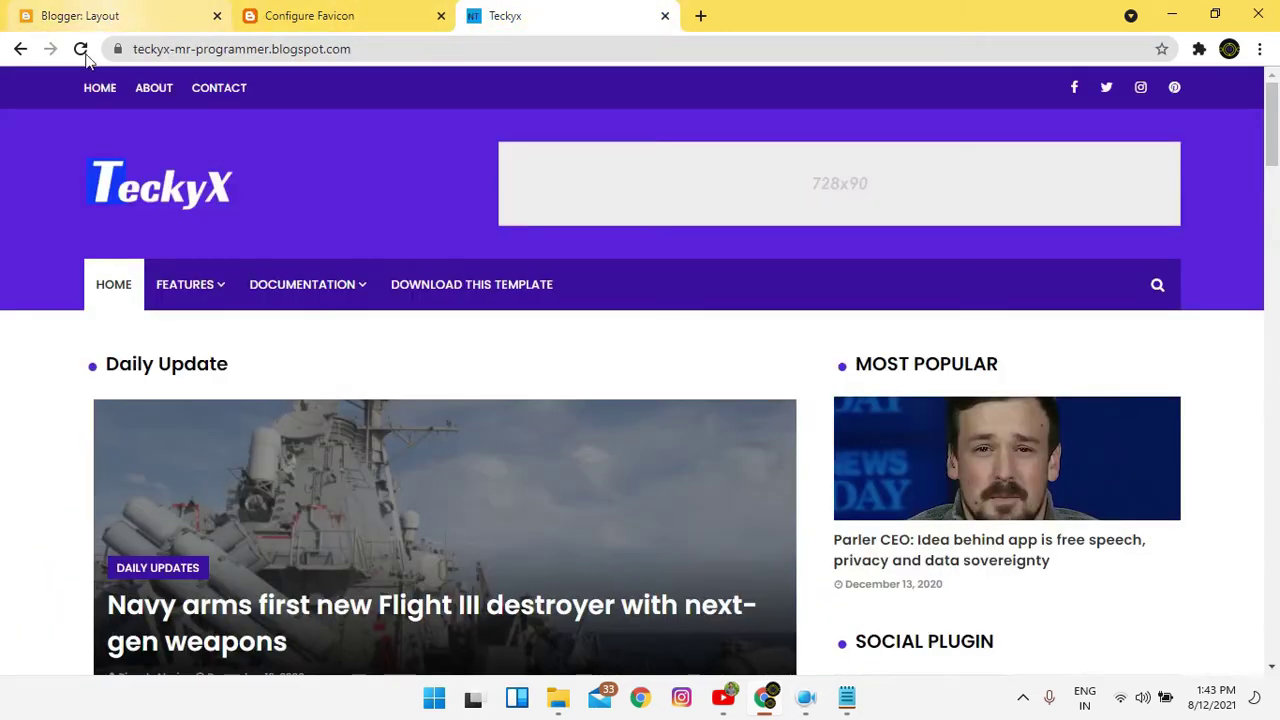
pyautogui.click(82, 50)
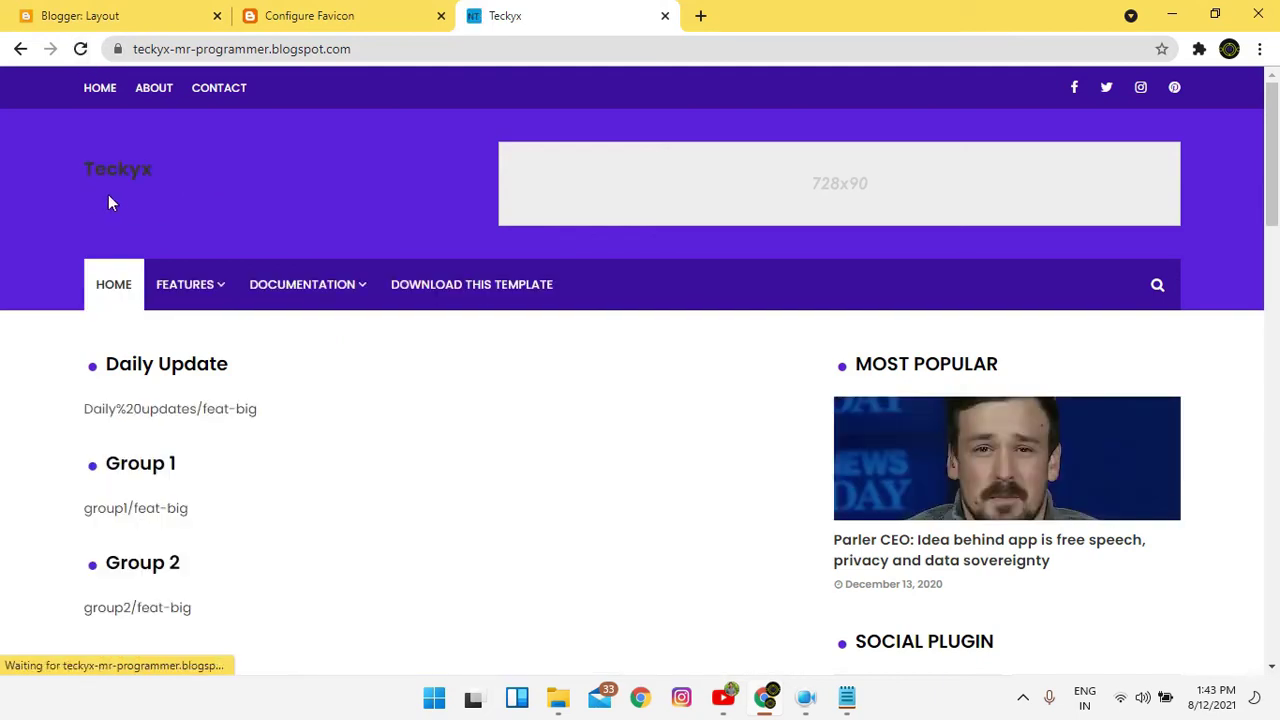
pyautogui.click(156, 175)
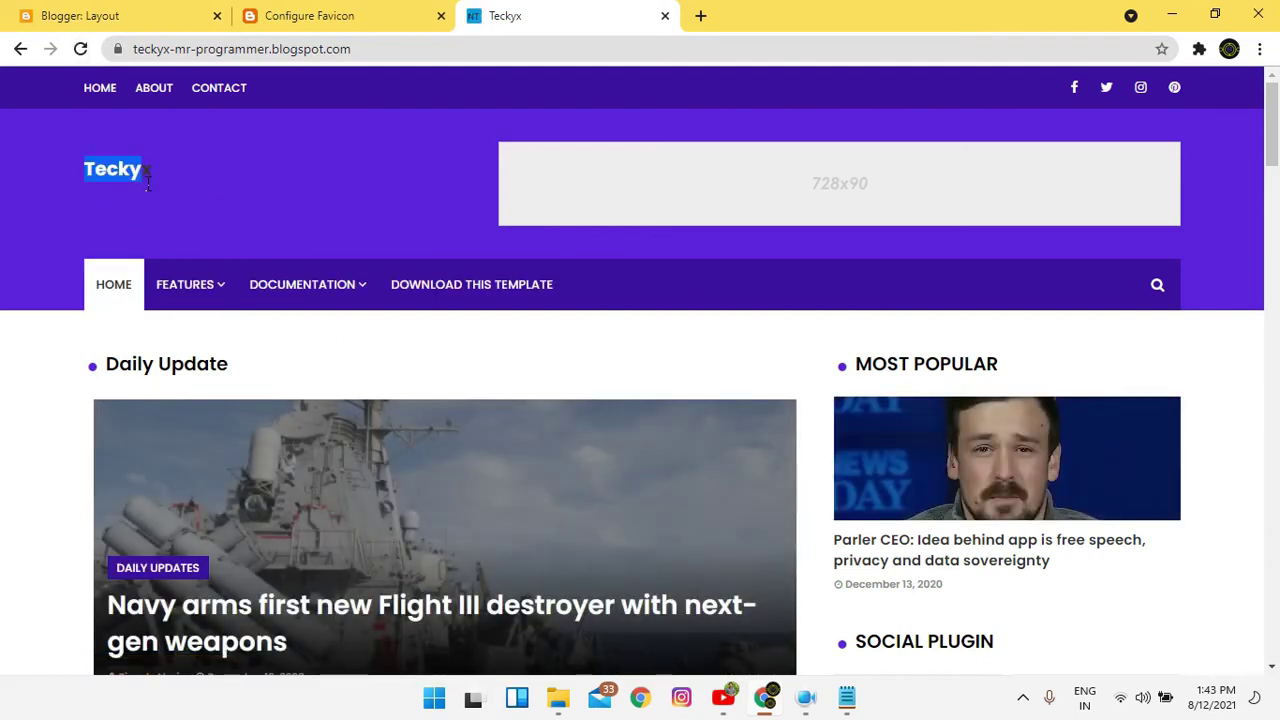
pyautogui.doubleClick(145, 185)
pyautogui.click(145, 185)
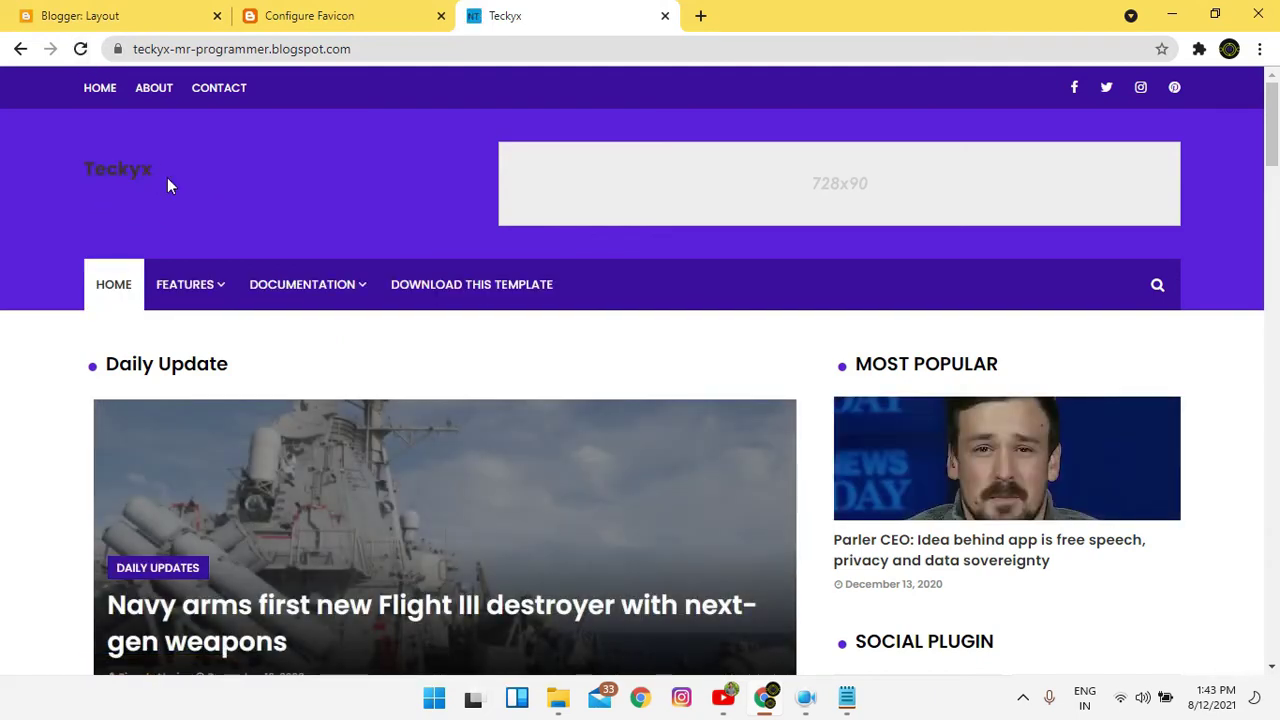
# Reopen the Header Logo gadget's configuration and review its image and placement options.
pyautogui.click(45, 8)
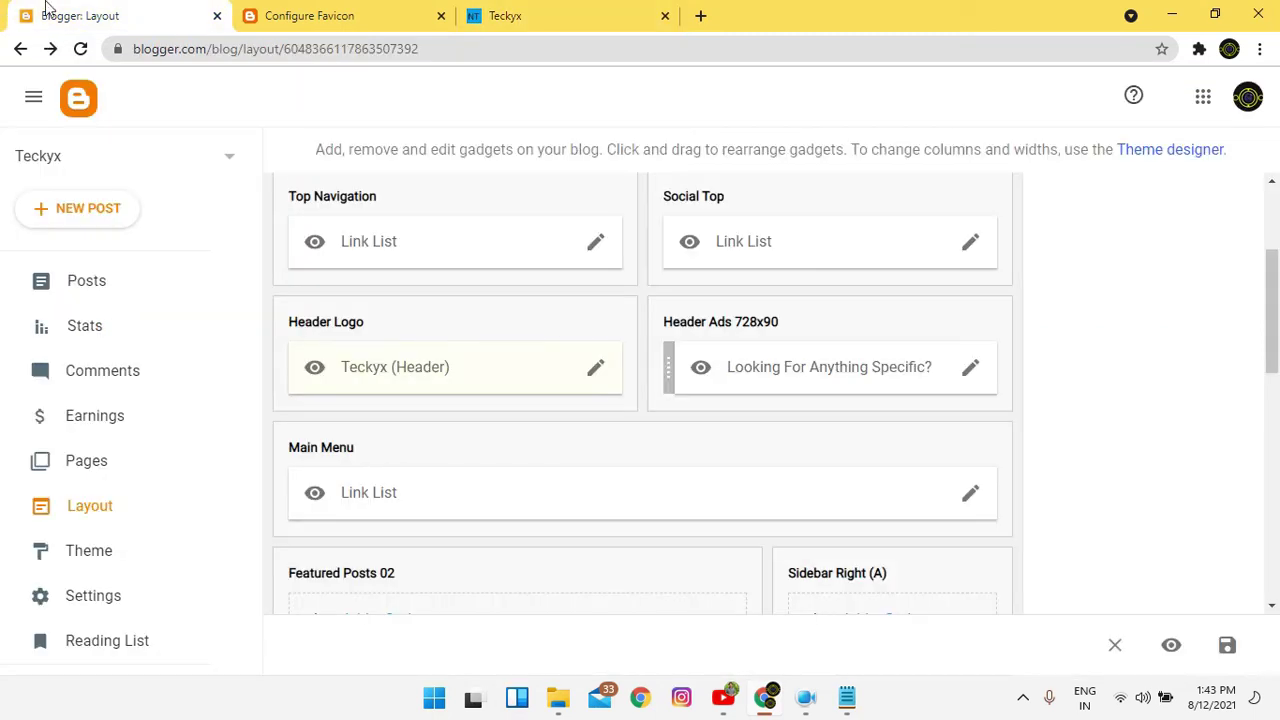
pyautogui.click(603, 376)
pyautogui.scroll(-3, 624, 470)
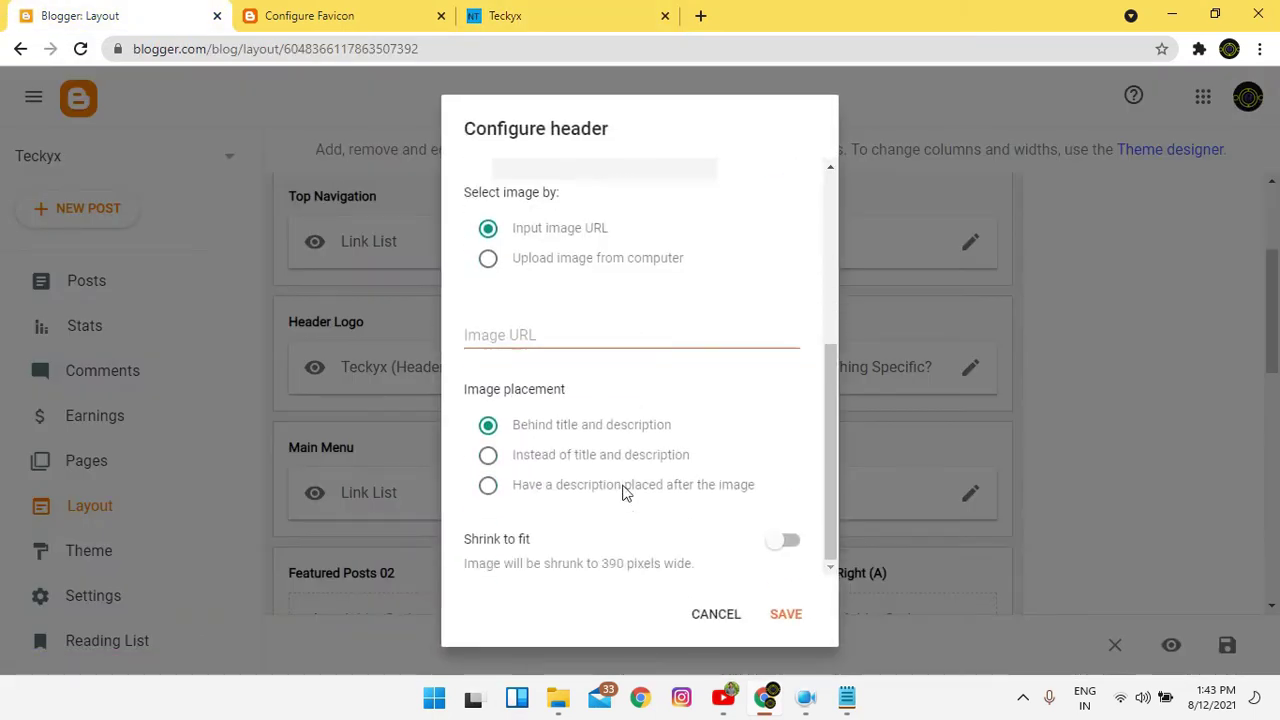
# Inspect the Teckyx title on the live blog and widen the preview to about 2652 px in Responsive mode.
pyautogui.click(546, 12)
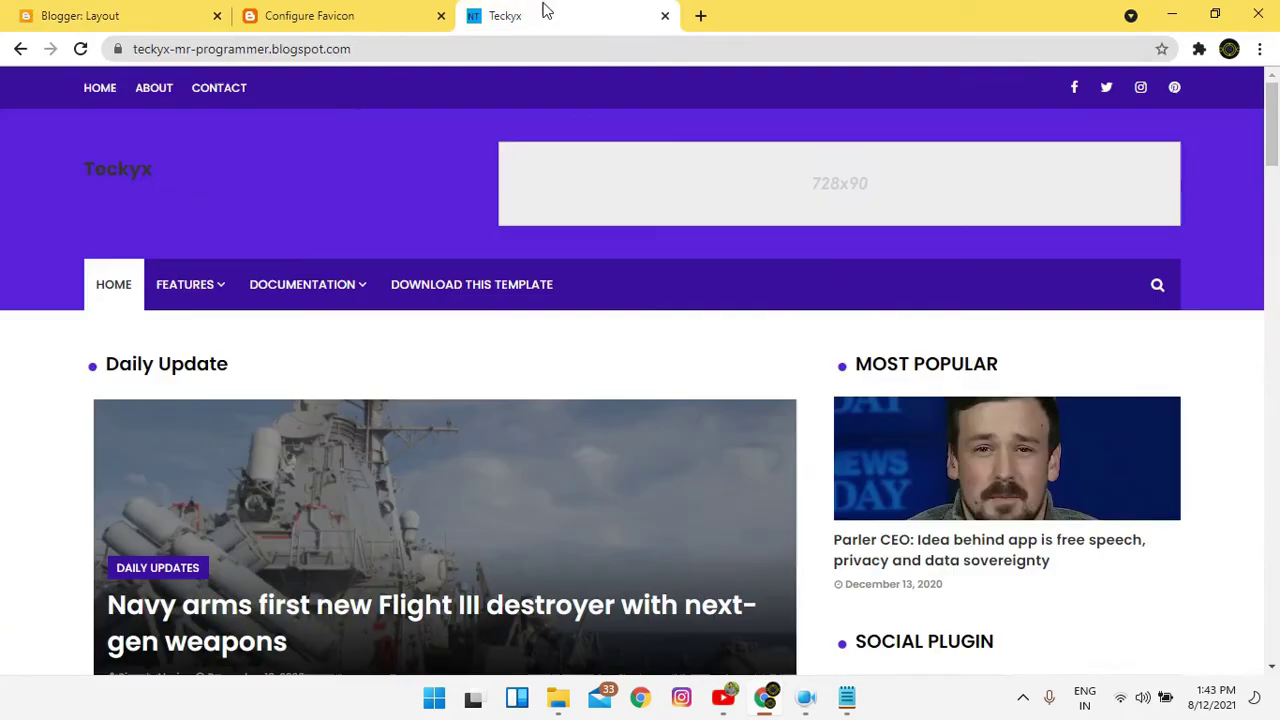
pyautogui.rightClick(145, 177)
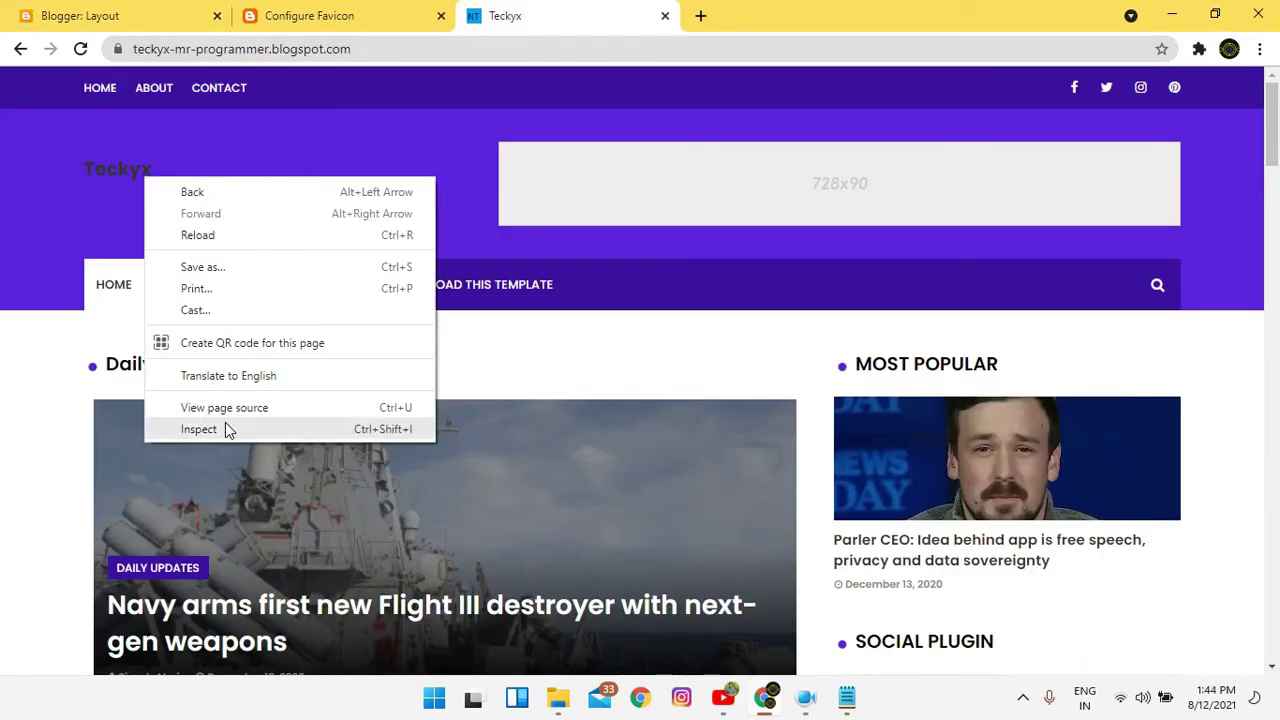
pyautogui.click(225, 429)
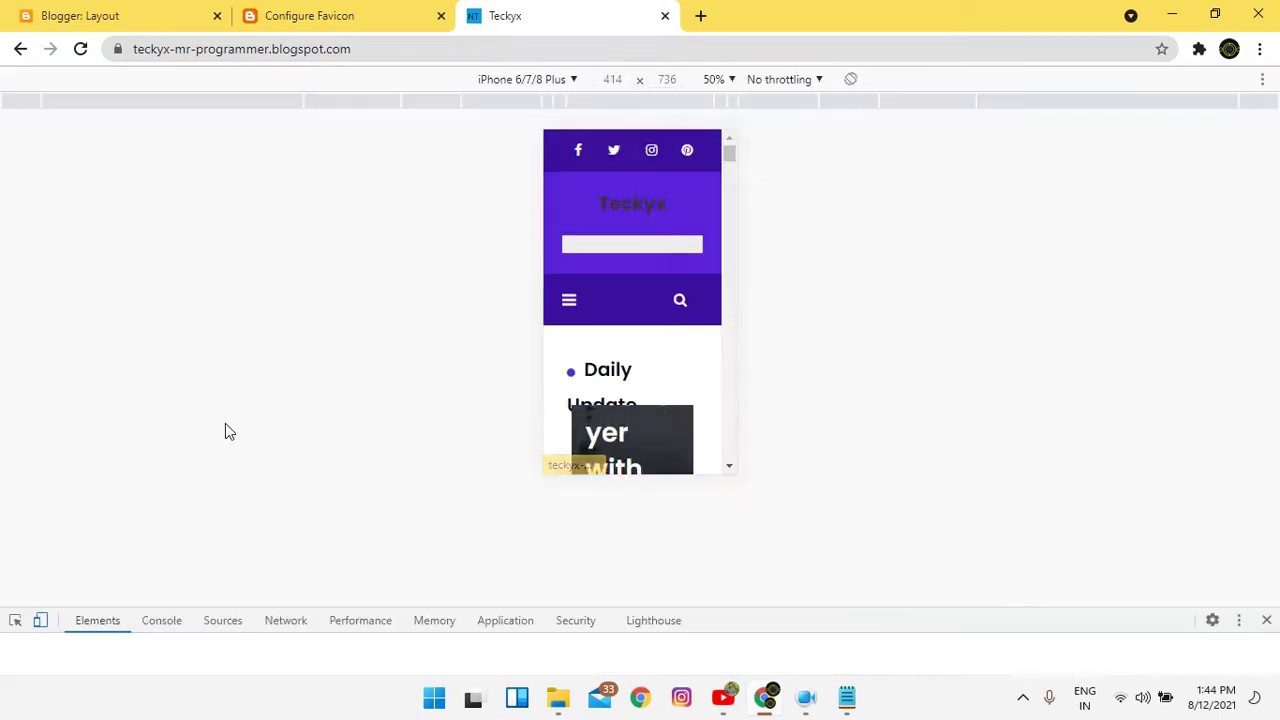
pyautogui.click(558, 84)
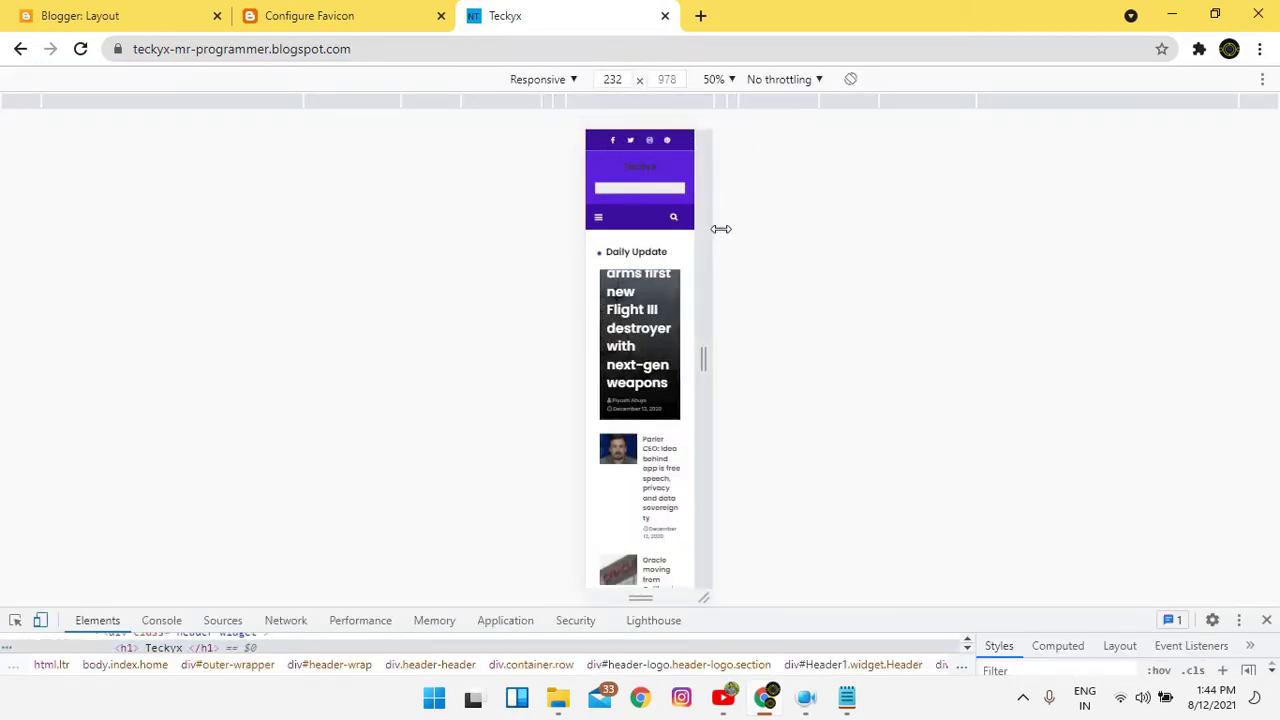
pyautogui.moveTo(716, 263); pyautogui.dragTo(1272, 265)
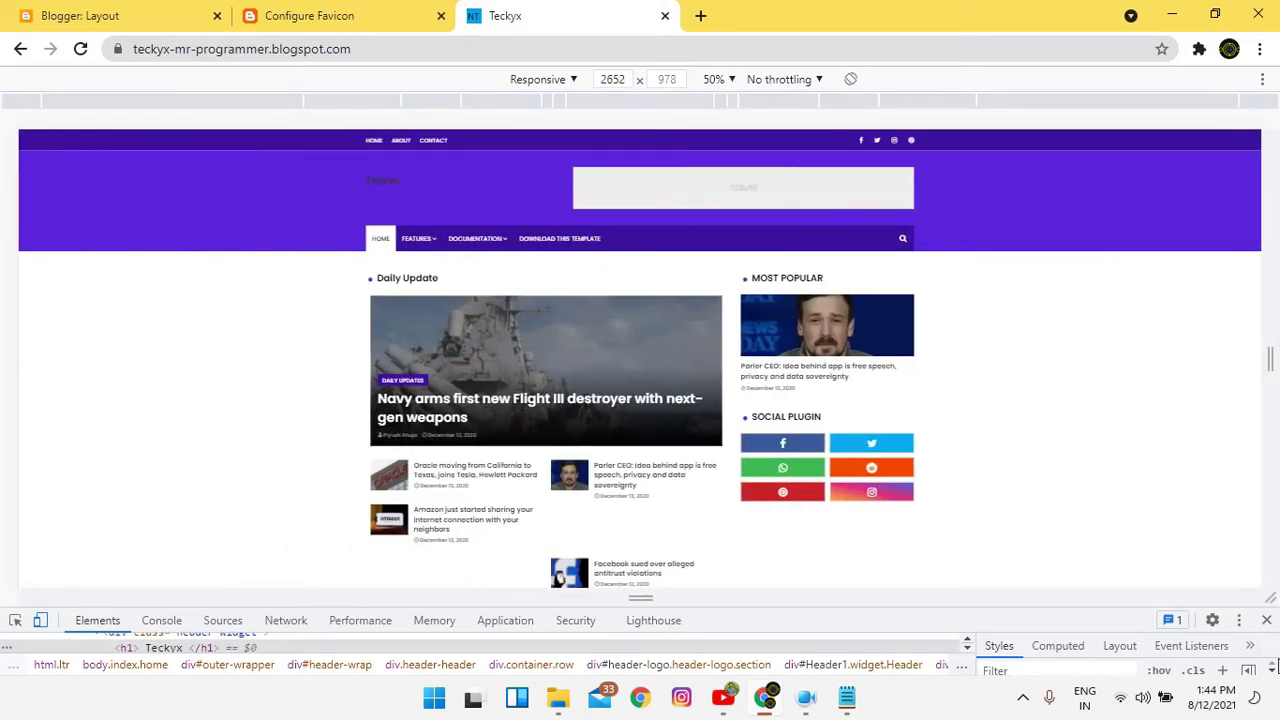
# Dock the developer tools to the right side and look through the HTML around the header title.
pyautogui.click(1240, 622)
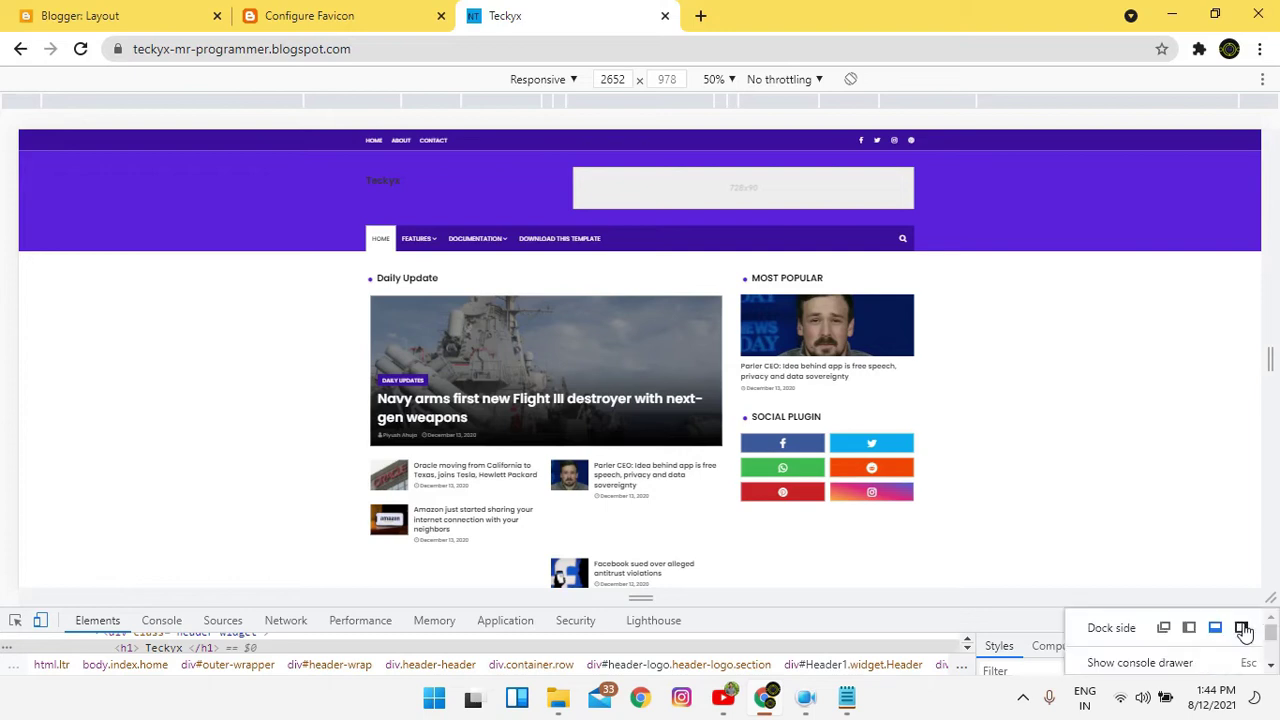
pyautogui.click(1244, 636)
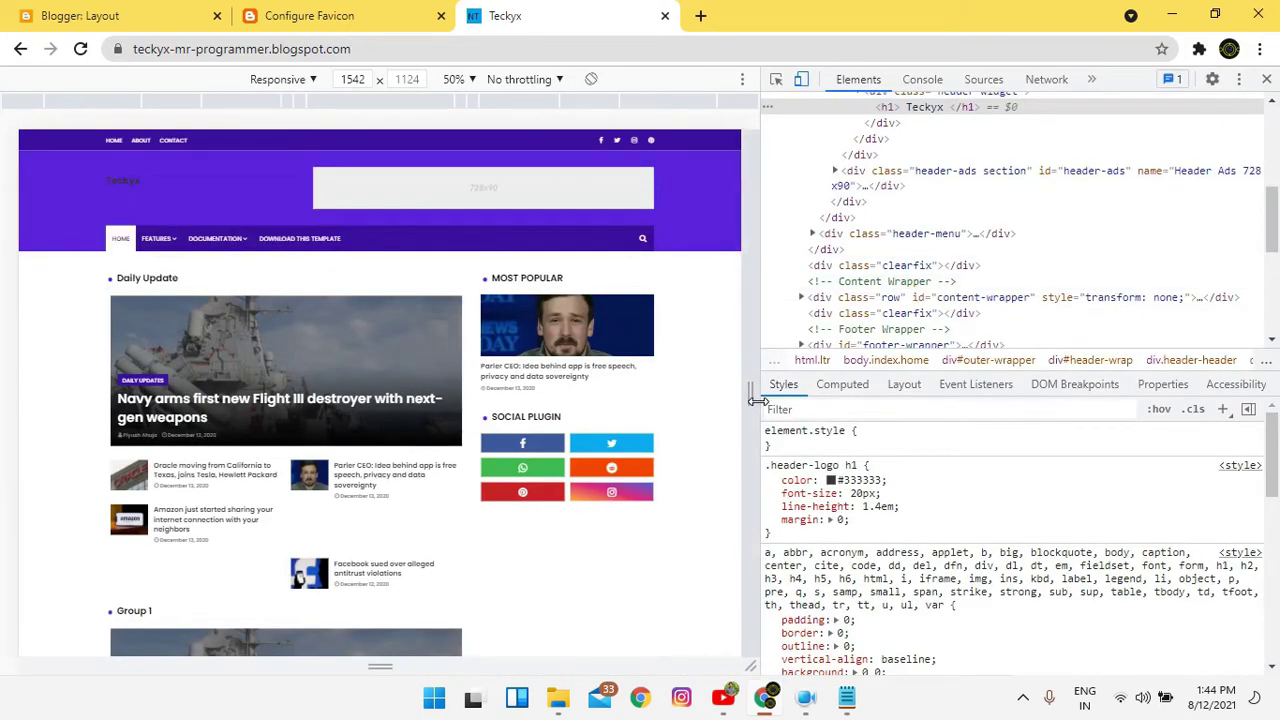
pyautogui.scroll(5, 1015, 252)
pyautogui.scroll(-3, 960, 230)
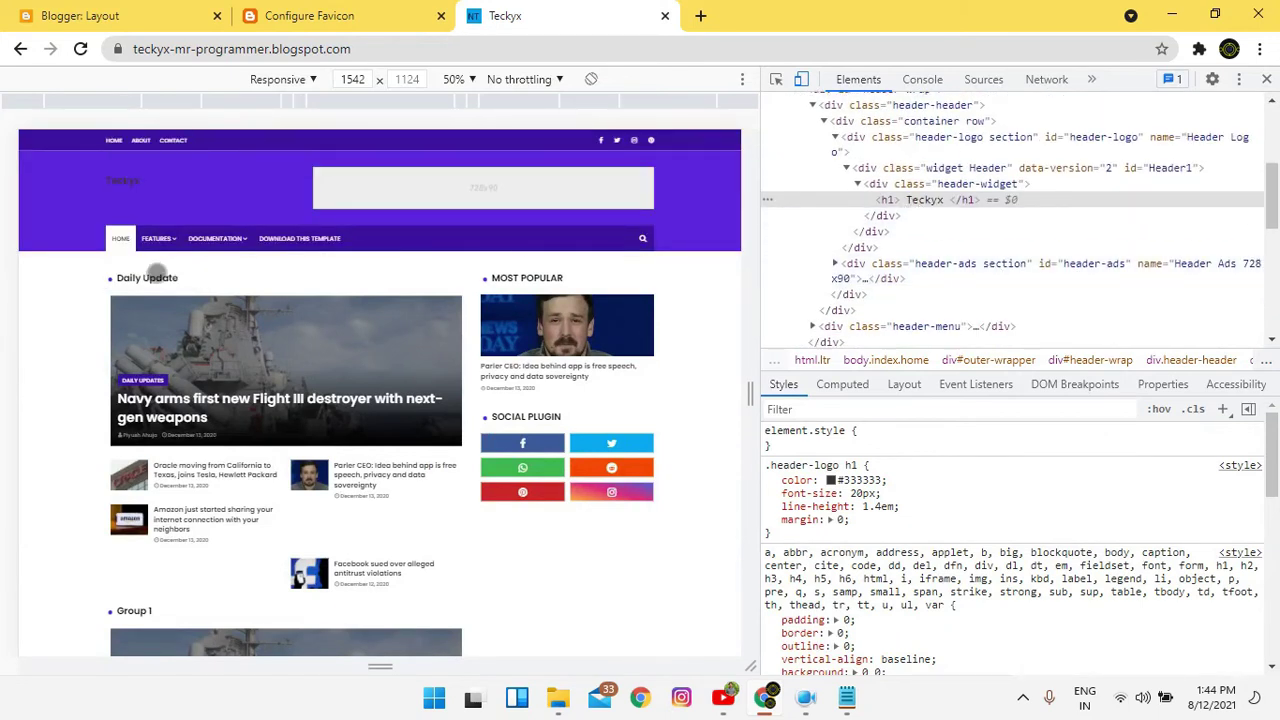
# Pick the Teckyx heading on the page for inspection and select its parent div with class header-widget.
pyautogui.click(780, 82)
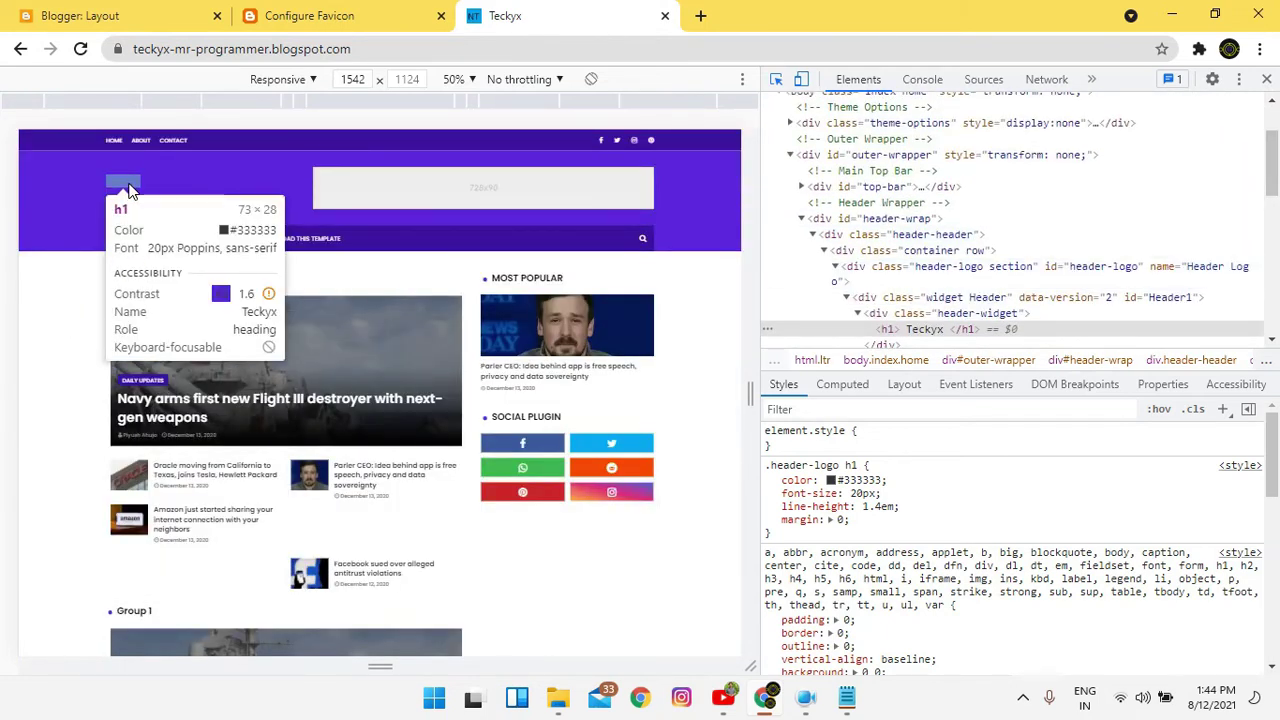
pyautogui.click(130, 190)
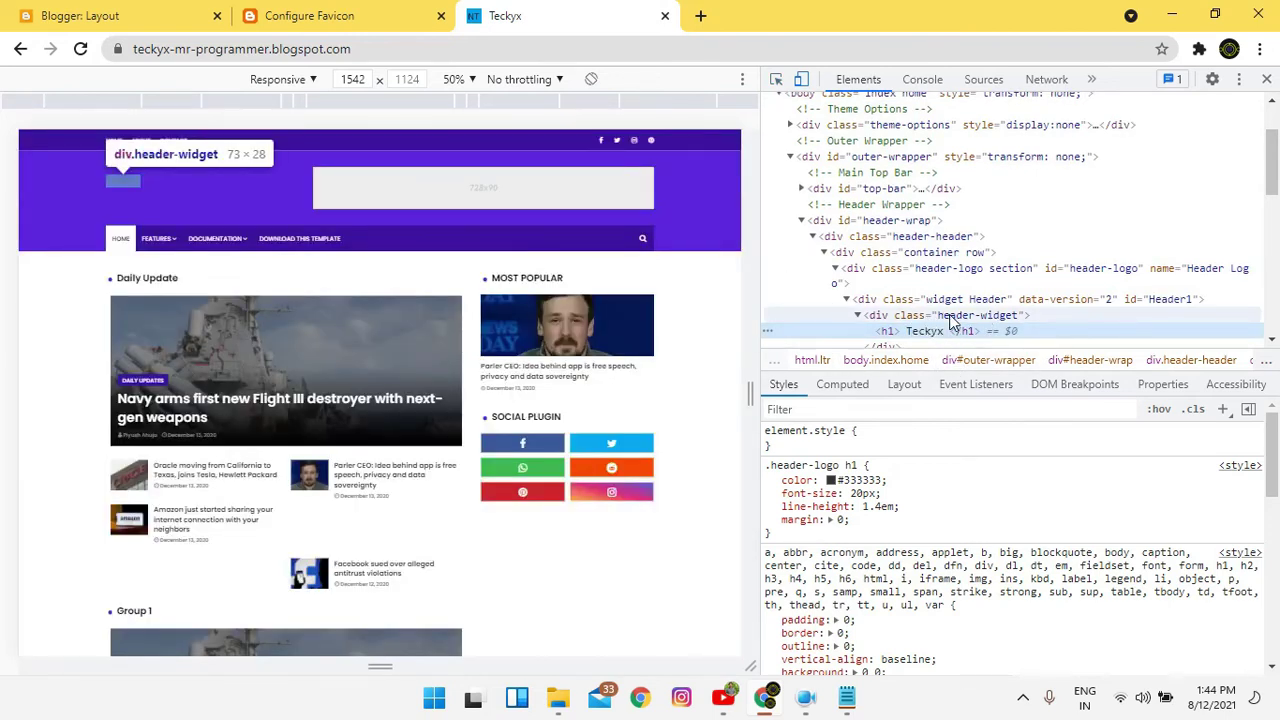
pyautogui.click(952, 316)
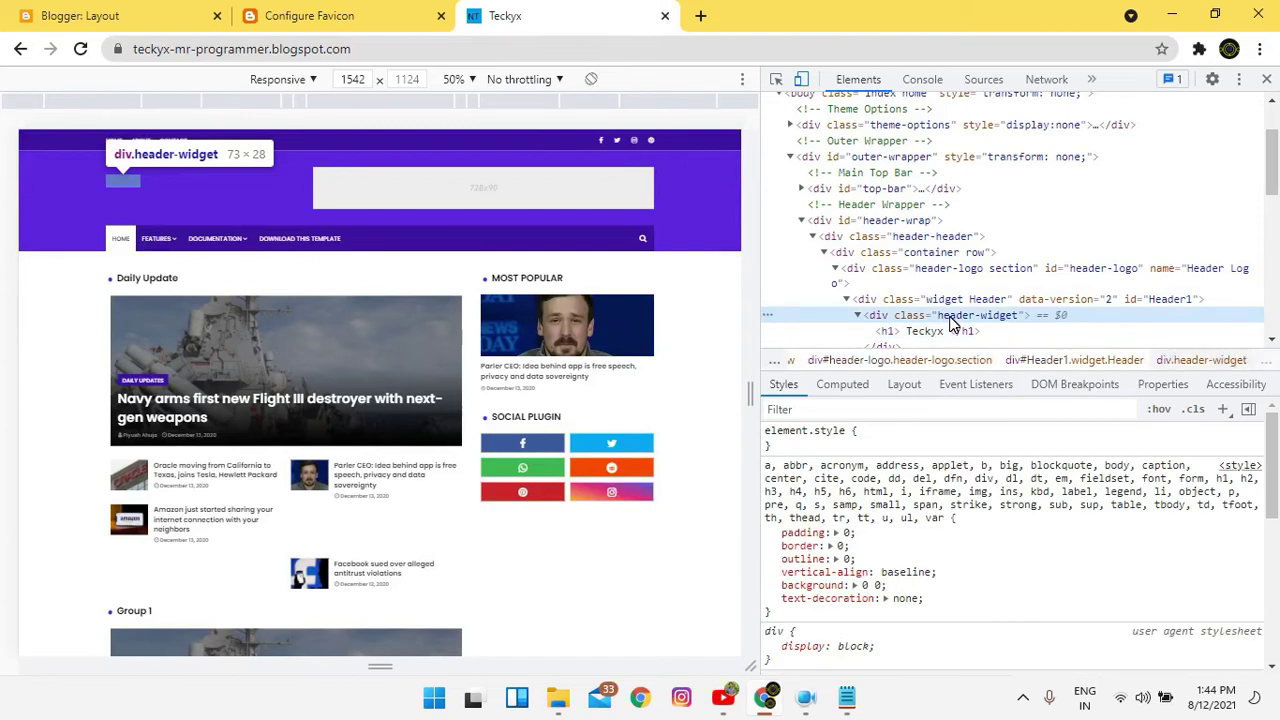
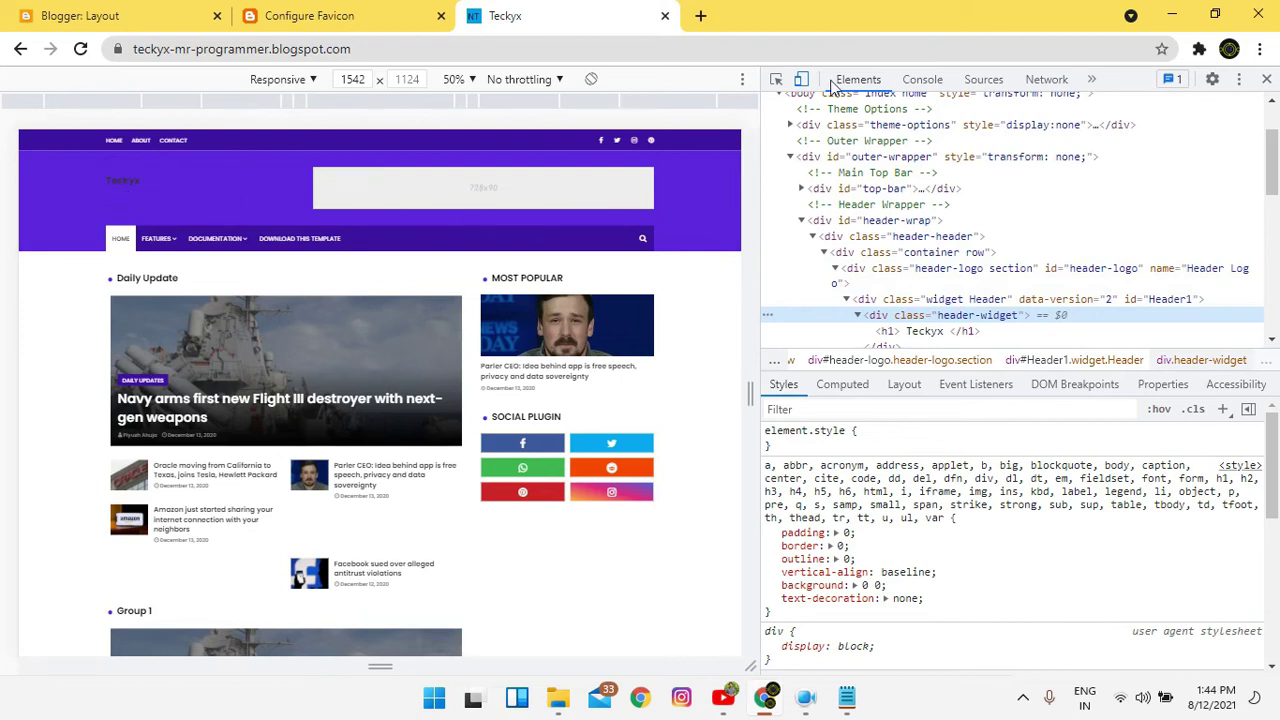
# Pick the Features link in the blog's main menu to inspect its HTML and styles.
pyautogui.click(776, 79)
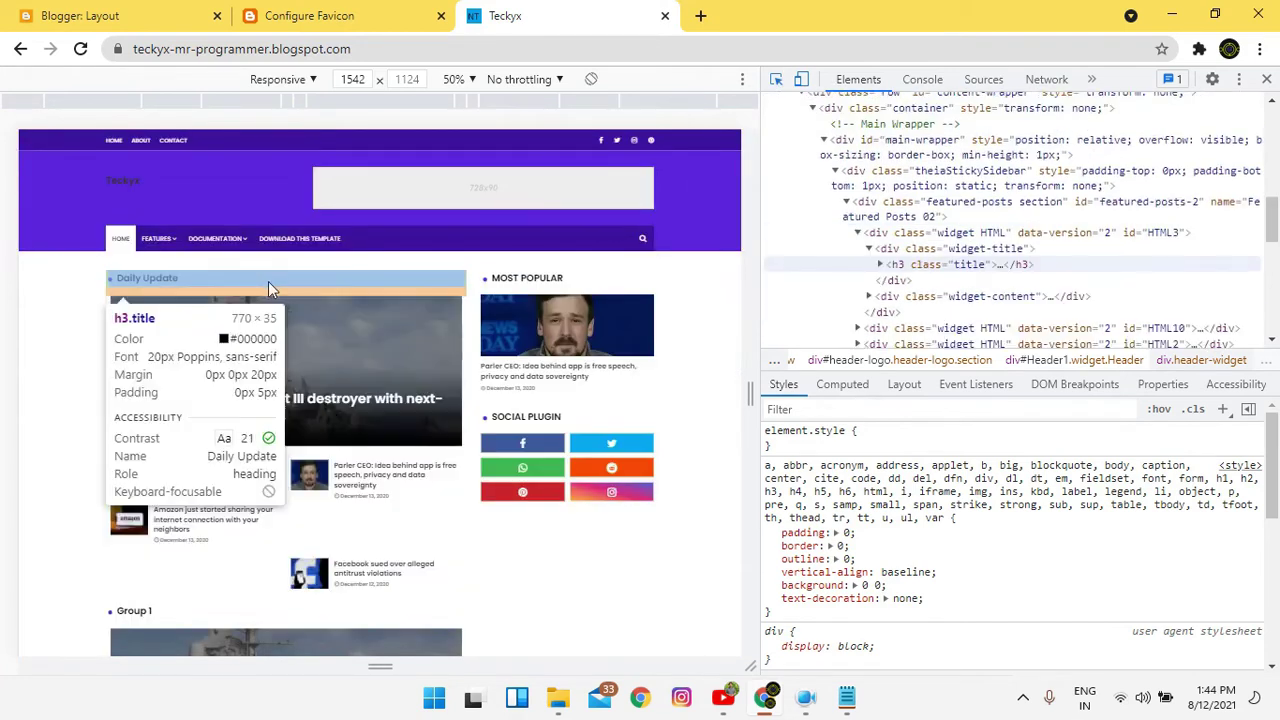
pyautogui.click(163, 242)
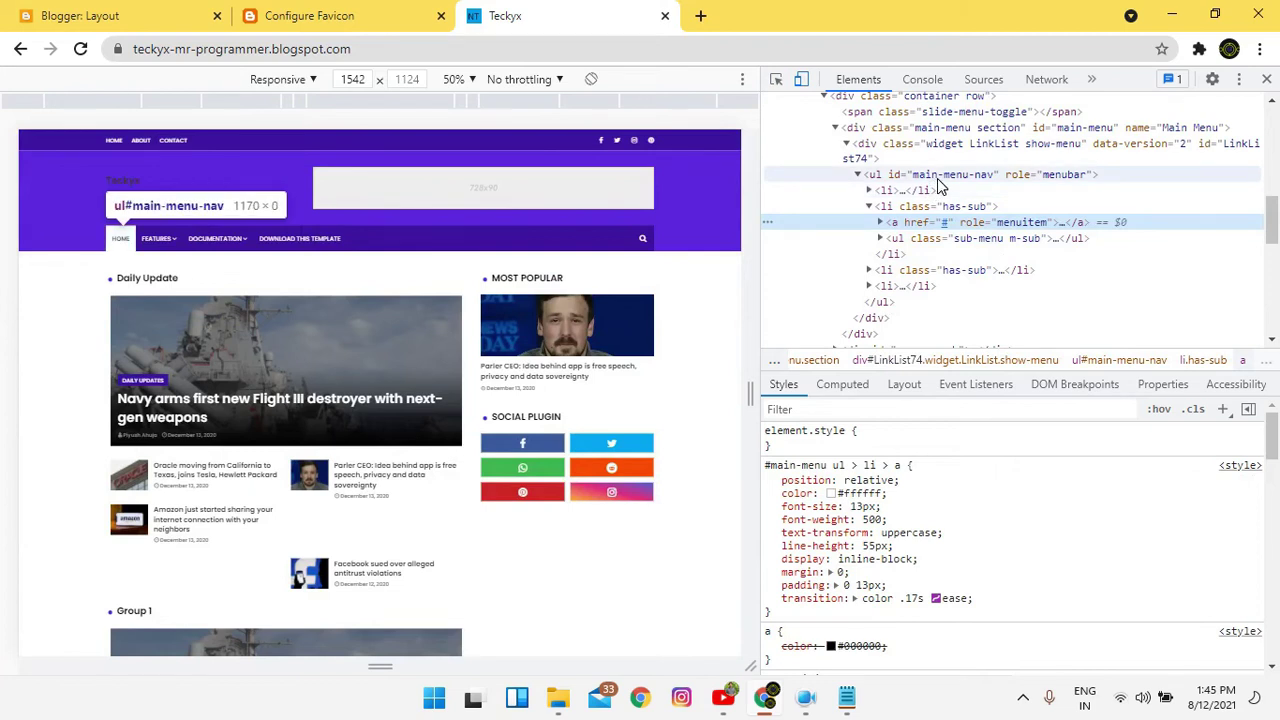
# Pick the Teckyx heading for inspection and select the header-logo id on its enclosing section div.
pyautogui.click(776, 79)
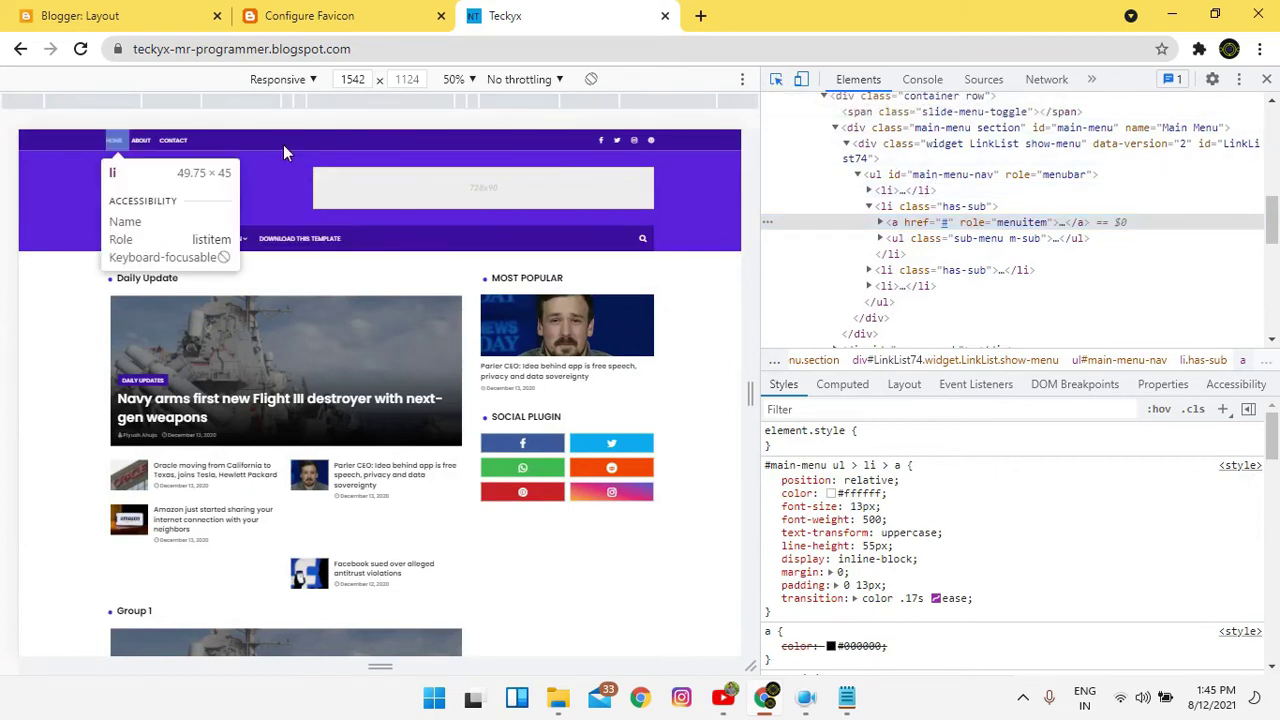
pyautogui.click(124, 183)
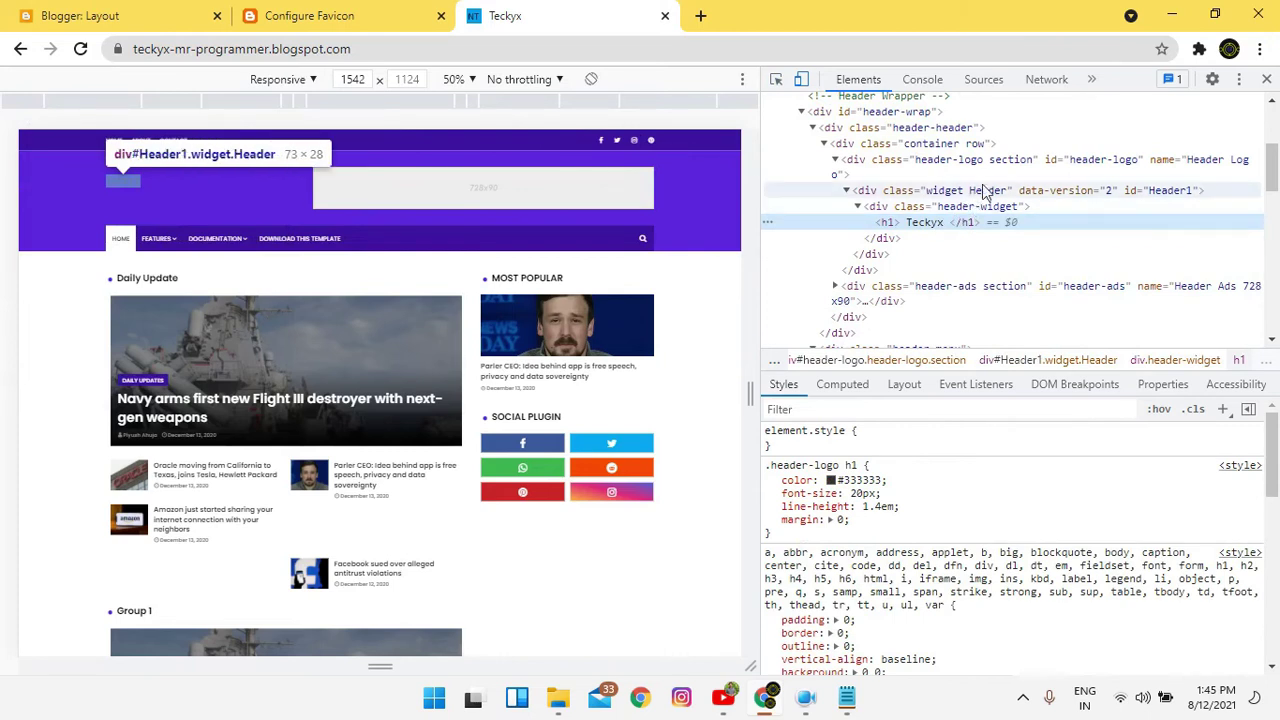
pyautogui.click(1088, 162)
pyautogui.doubleClick(1088, 162)
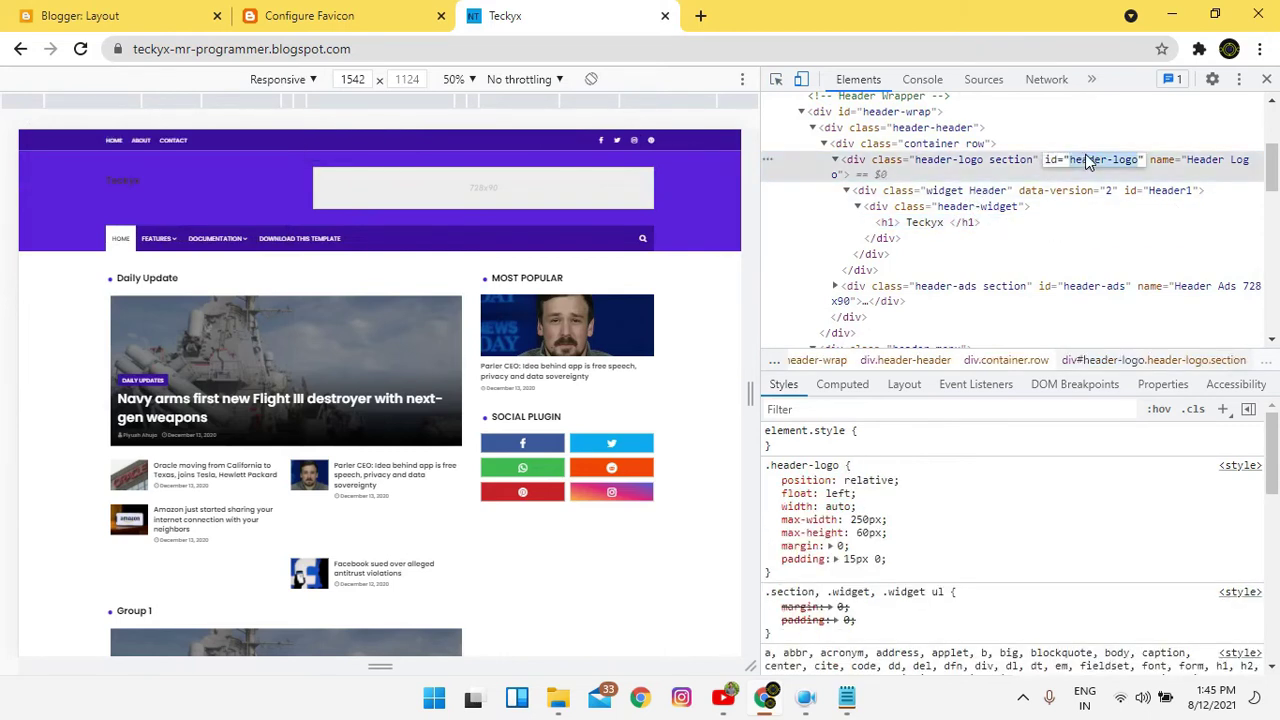
pyautogui.hotkey('ctrl', 'a')
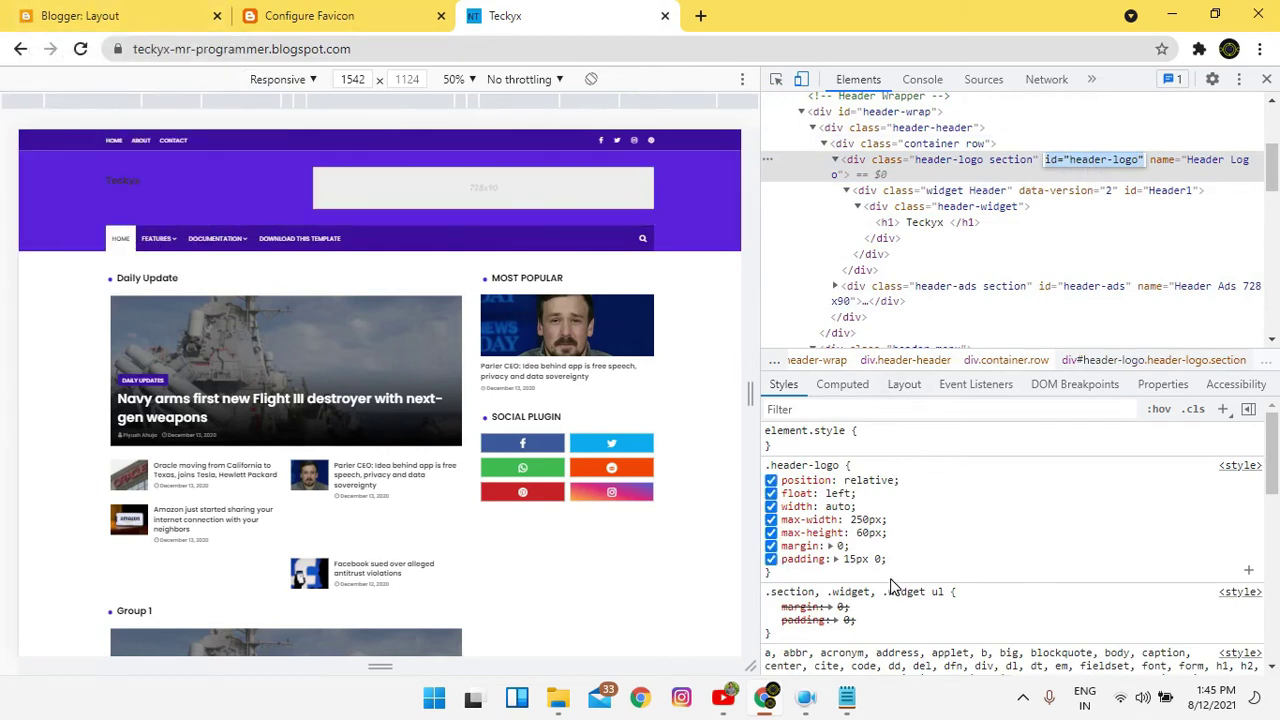
# Look through the header-logo div's styles and set the inherited body text color to #ffffff.
pyautogui.scroll(-10, 895, 545)
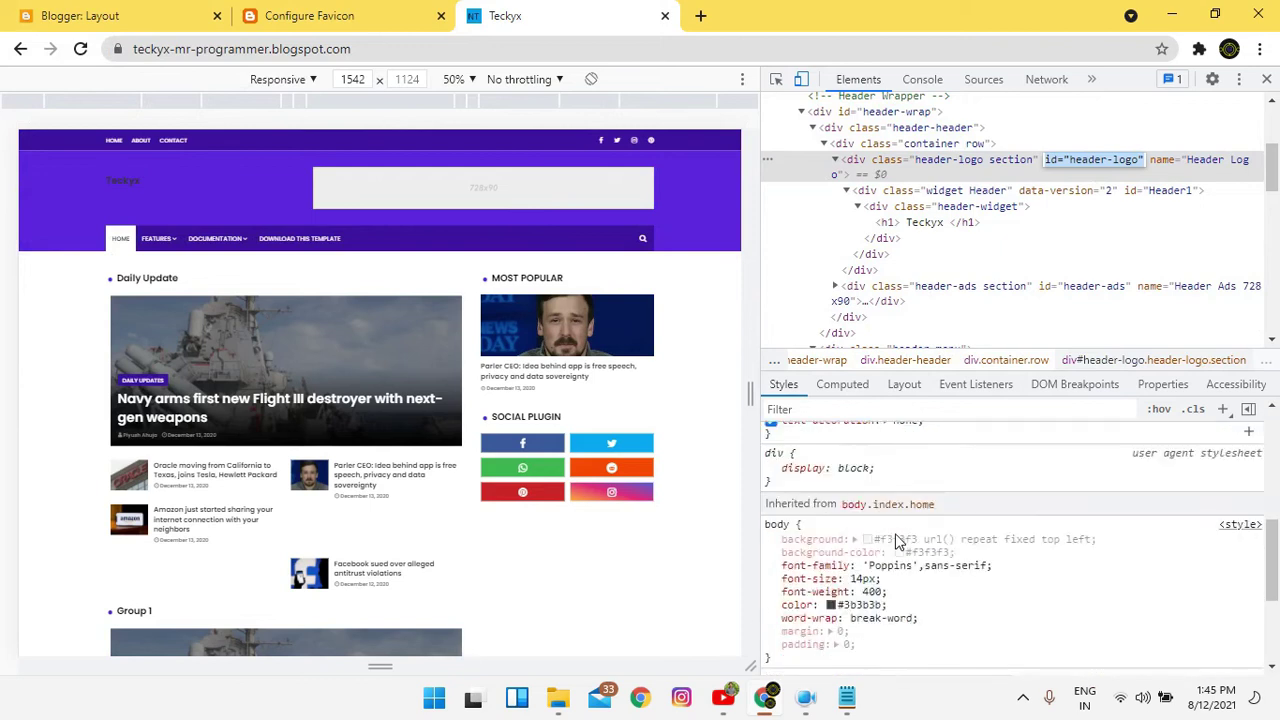
pyautogui.scroll(4, 893, 545)
pyautogui.scroll(-4, 891, 538)
pyautogui.scroll(5, 891, 538)
pyautogui.scroll(1, 893, 545)
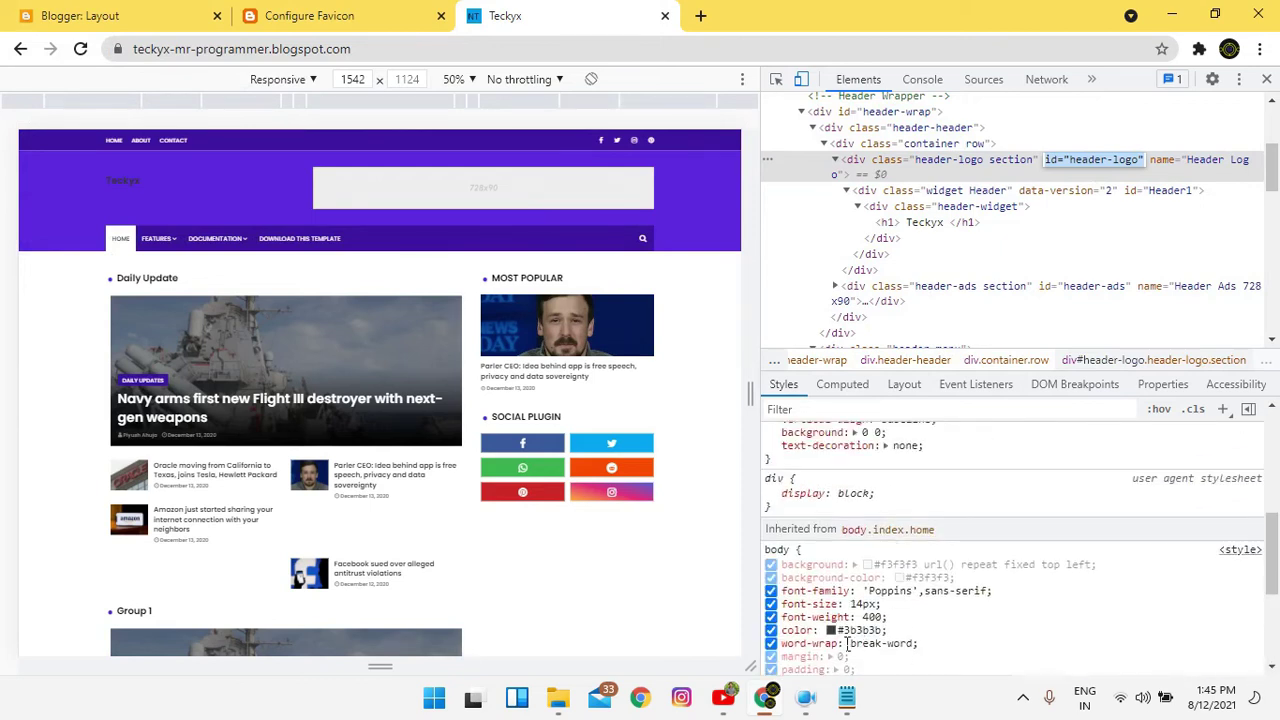
pyautogui.click(831, 630)
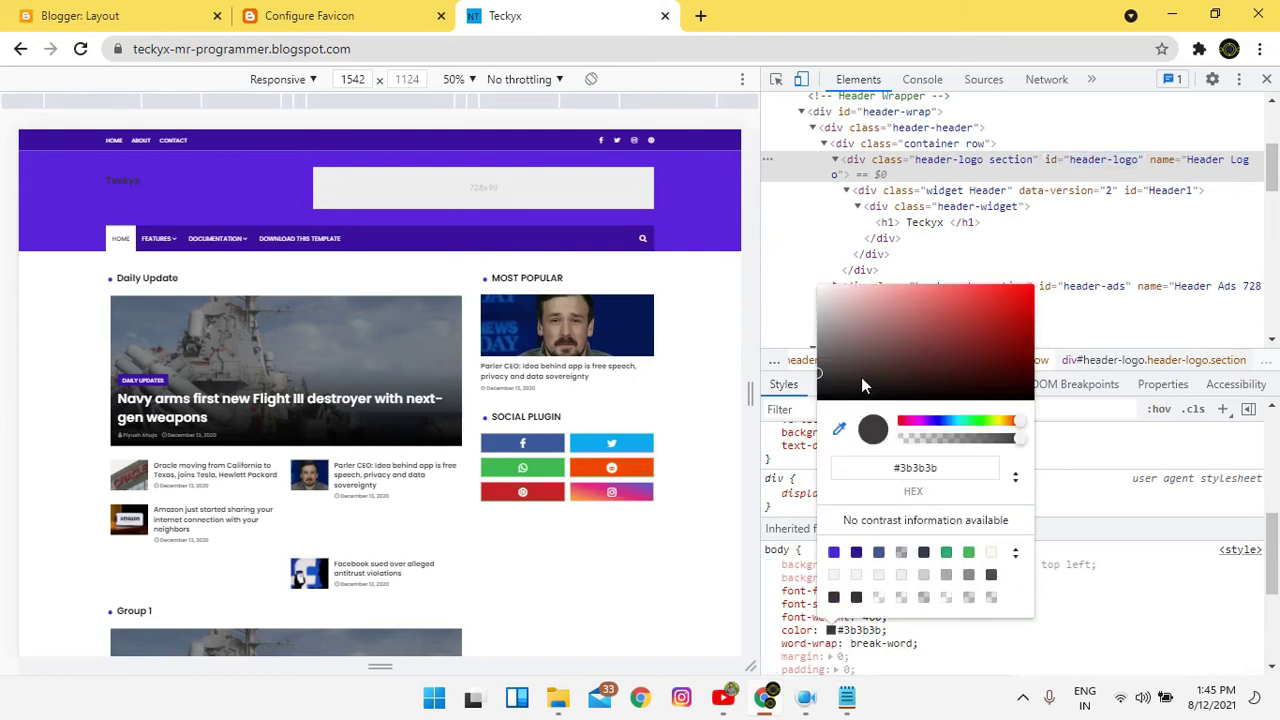
pyautogui.moveTo(861, 377); pyautogui.dragTo(714, 237)
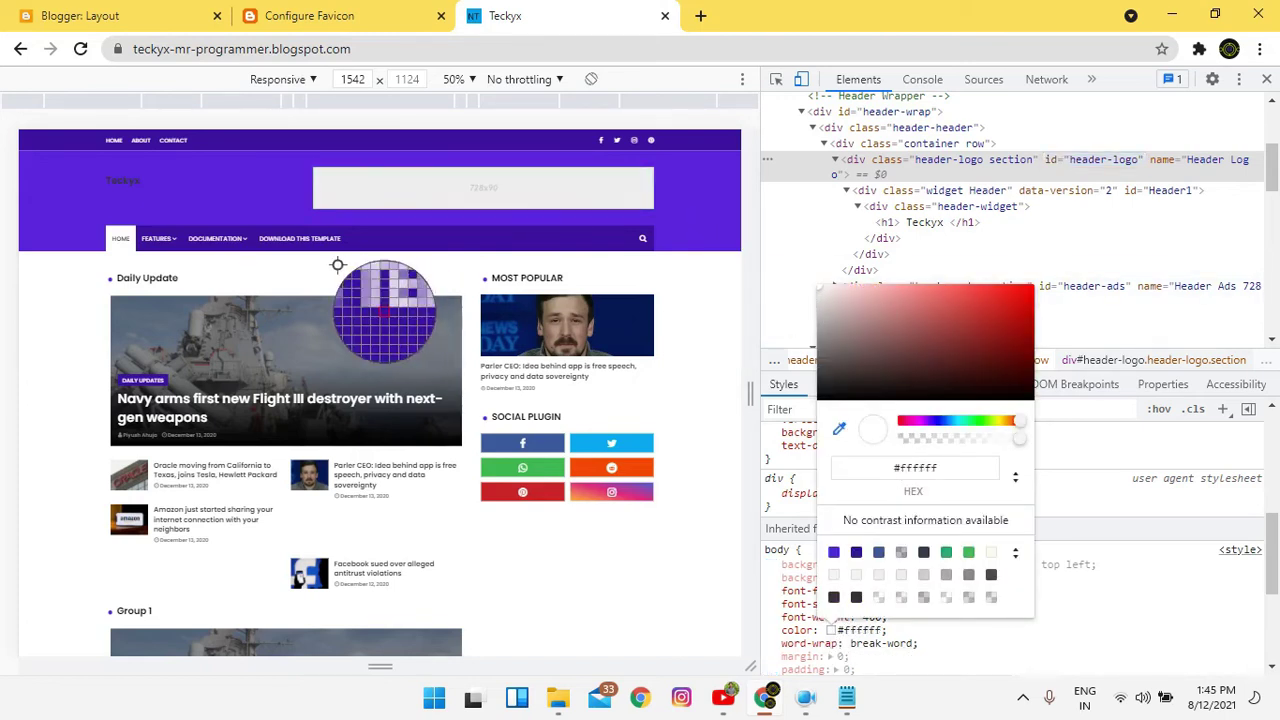
# Pick the Teckyx heading for inspection again and copy the ".header-logo h1" selector from its styles.
pyautogui.click(777, 80)
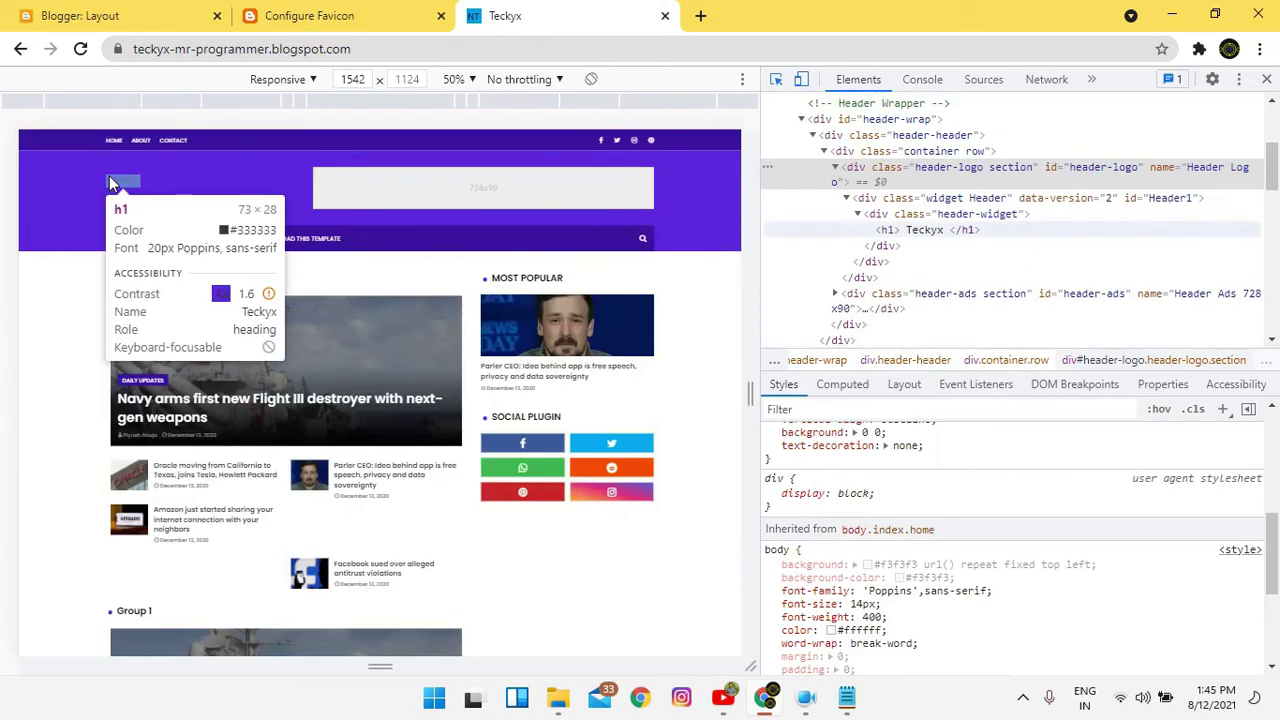
pyautogui.click(110, 180)
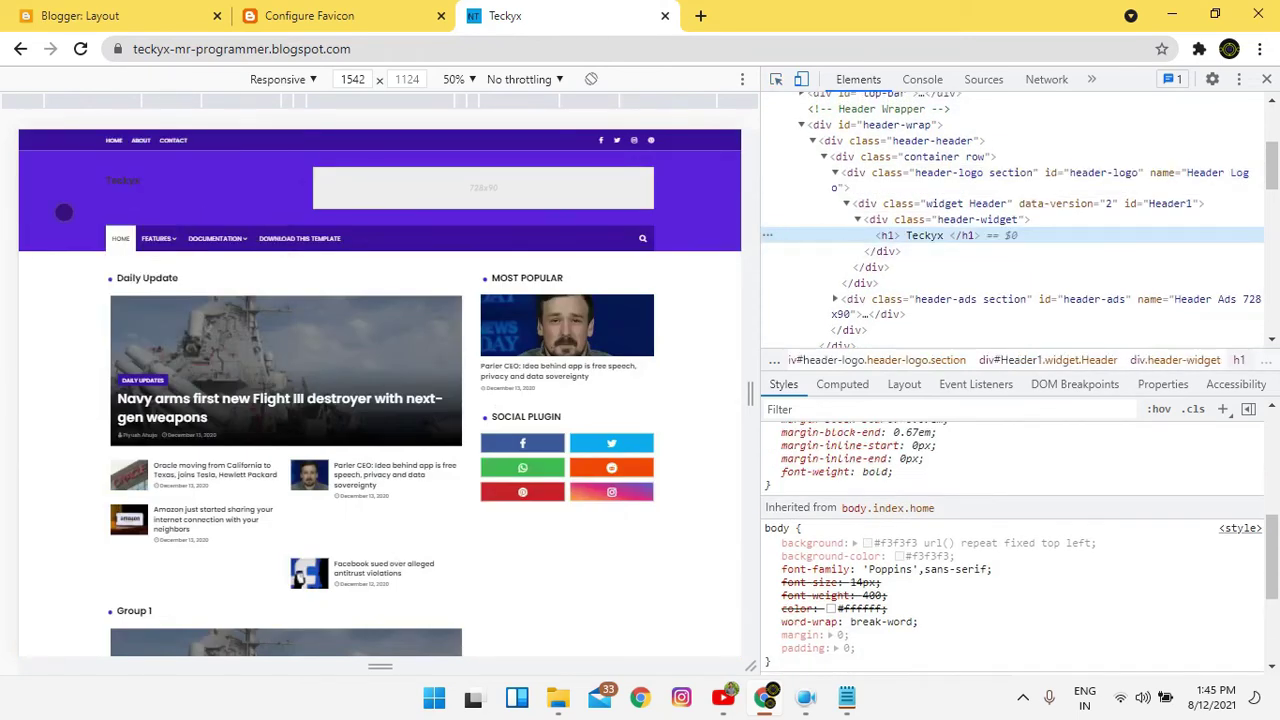
pyautogui.scroll(5, 924, 485)
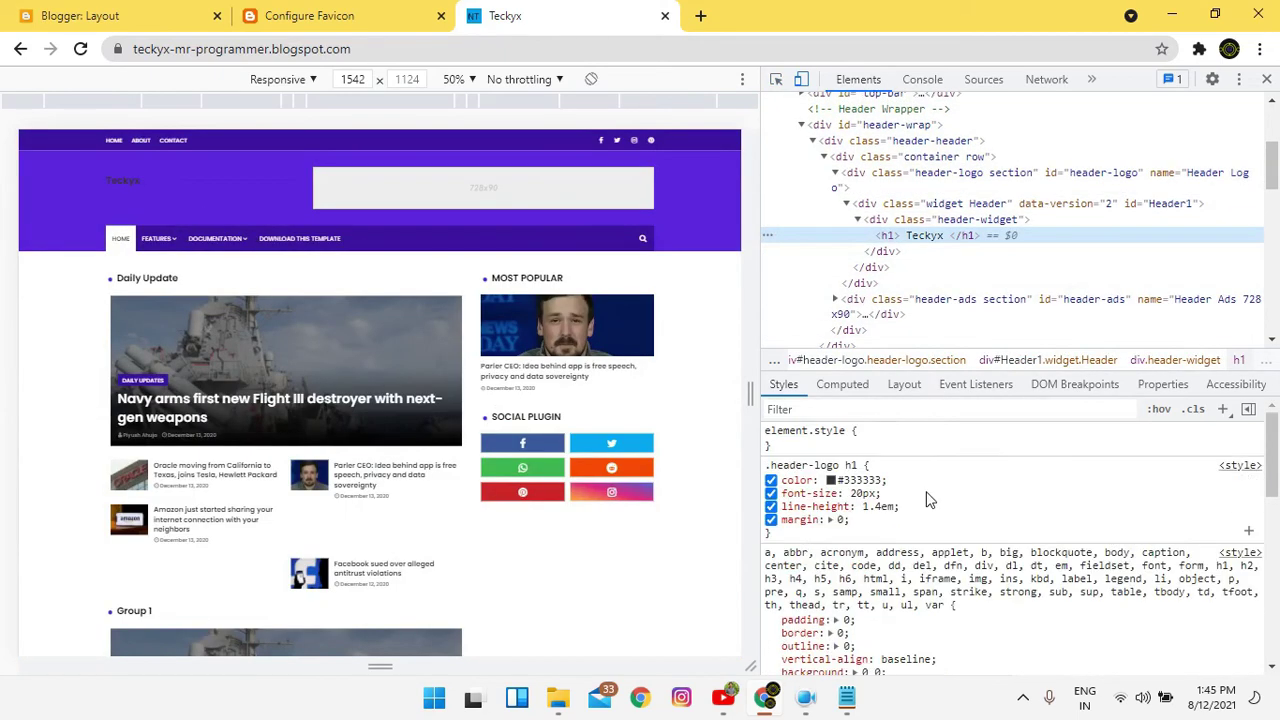
pyautogui.moveTo(766, 466); pyautogui.dragTo(877, 470)
pyautogui.click(873, 468)
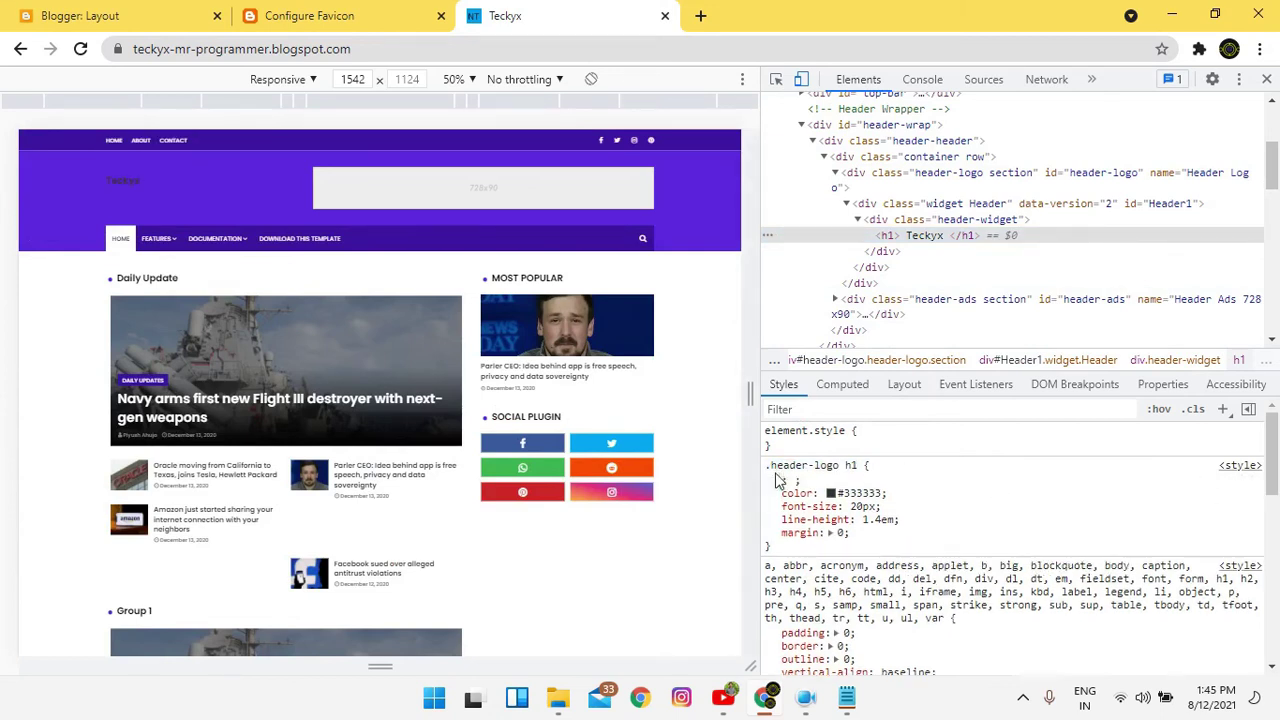
pyautogui.moveTo(766, 466); pyautogui.dragTo(866, 466)
pyautogui.click(867, 466)
pyautogui.hotkey('ctrl', 'c')
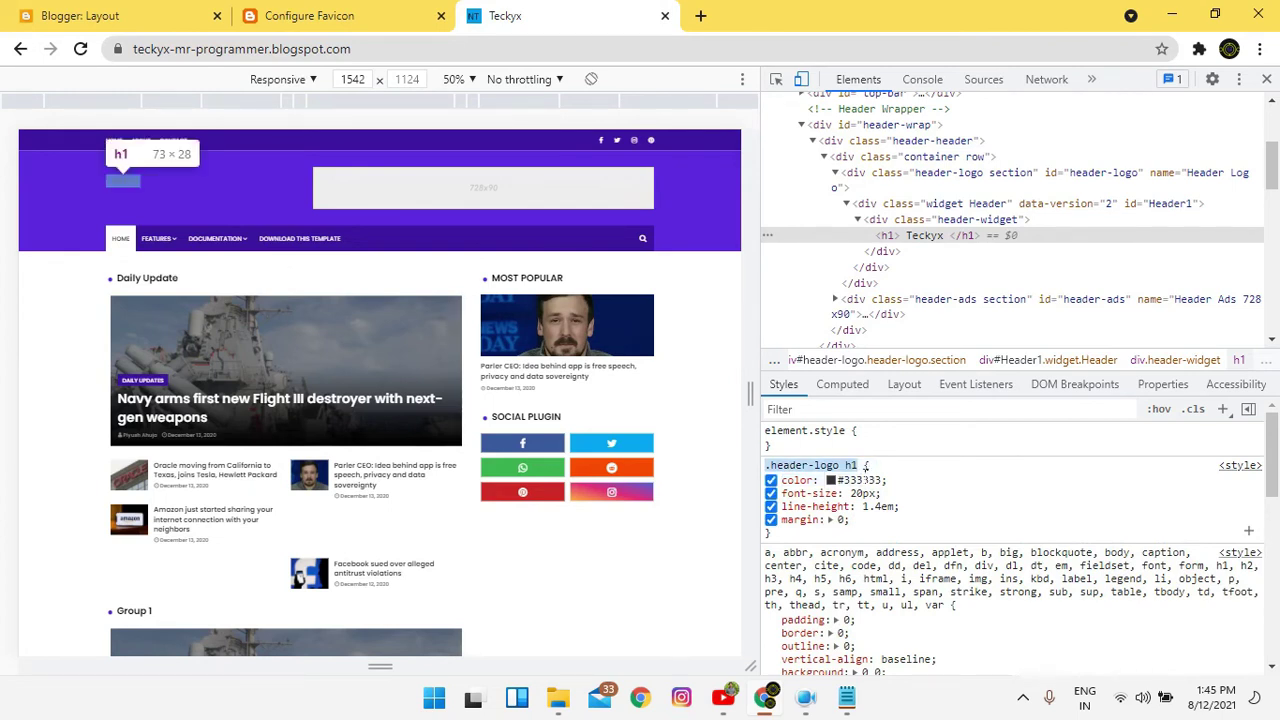
# Preview the Teckyx heading with its color set to #ffffff and its font size set to 40px in the .header-logo h1 rule.
pyautogui.click(829, 480)
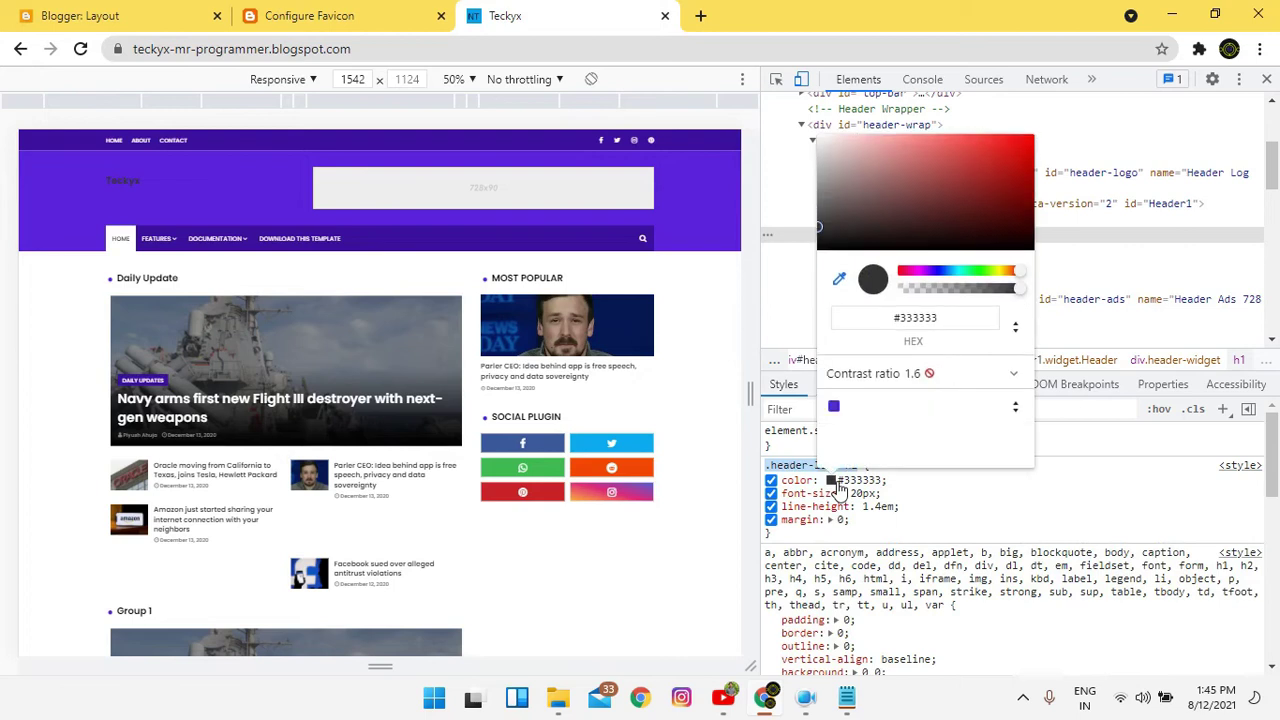
pyautogui.moveTo(820, 207); pyautogui.dragTo(801, 90)
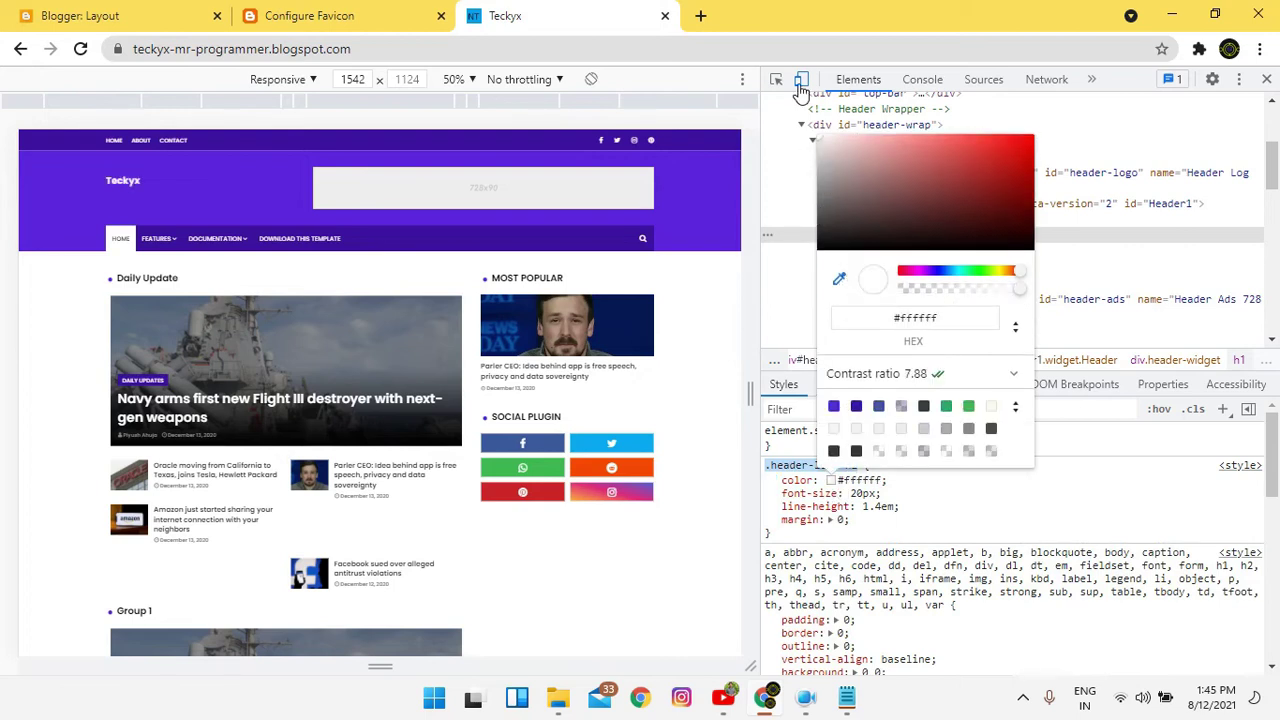
pyautogui.click(862, 493)
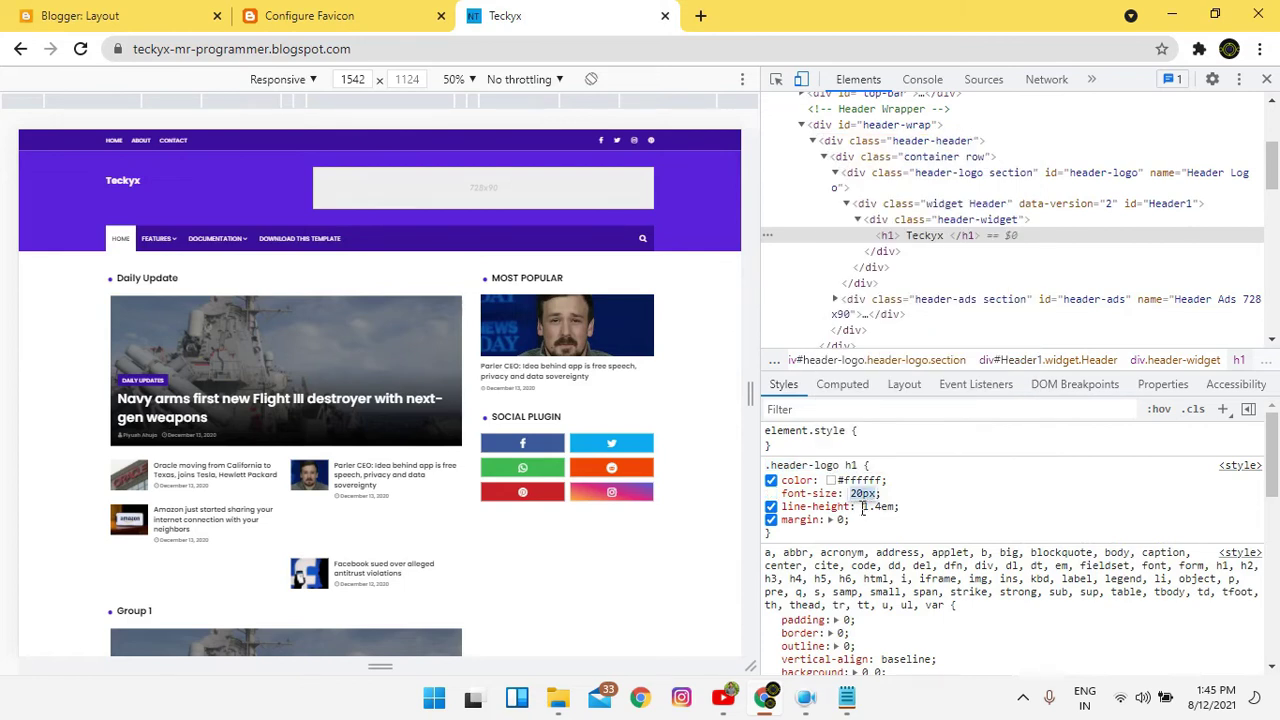
pyautogui.press('Up')
pyautogui.press('Up')
pyautogui.press('Up')
pyautogui.press('Up')
pyautogui.press('Up')
pyautogui.press('Up')
pyautogui.press('Up')
pyautogui.press('Up')
pyautogui.press('Up')
pyautogui.press('Up')
pyautogui.press('Up')
pyautogui.press('Up')
pyautogui.press('Up')
pyautogui.press('Up')
pyautogui.press('Up')
pyautogui.press('Up')
pyautogui.press('Up')
pyautogui.press('Up')
pyautogui.press('Up')
# Switch to the Blogger dashboard and open the blog theme's HTML code for editing.
pyautogui.click(80, 15)
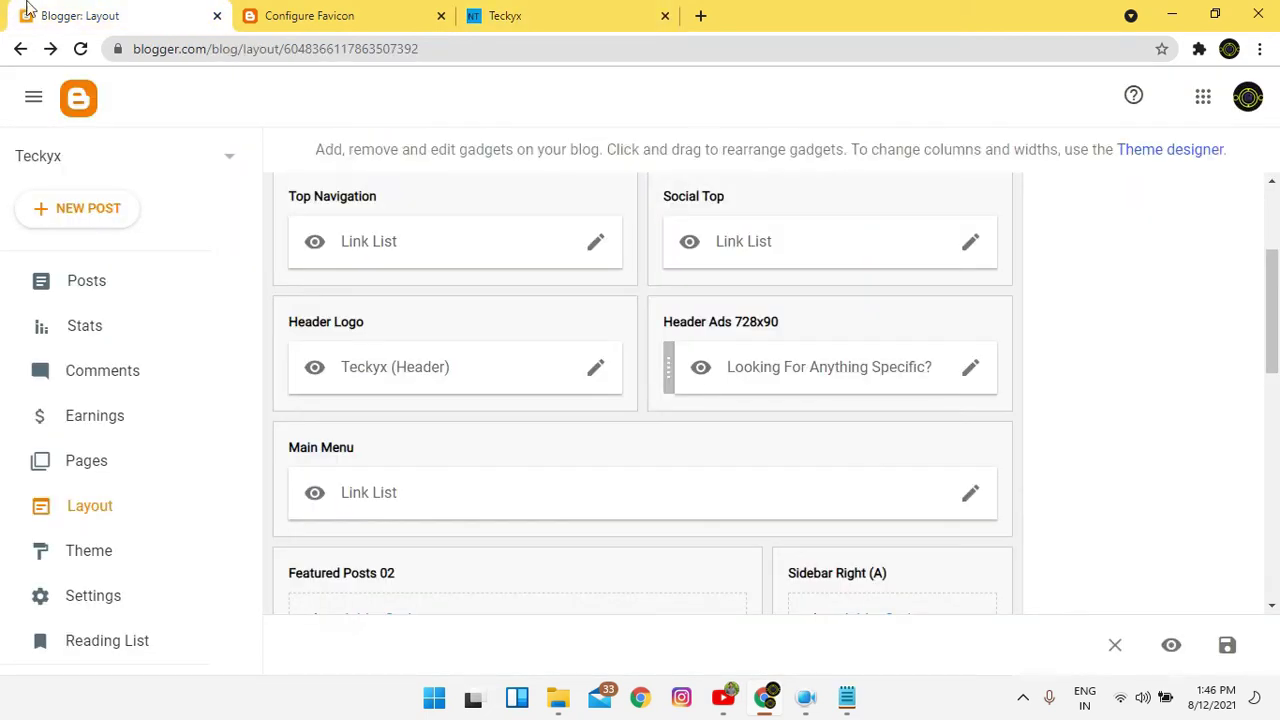
pyautogui.click(72, 540)
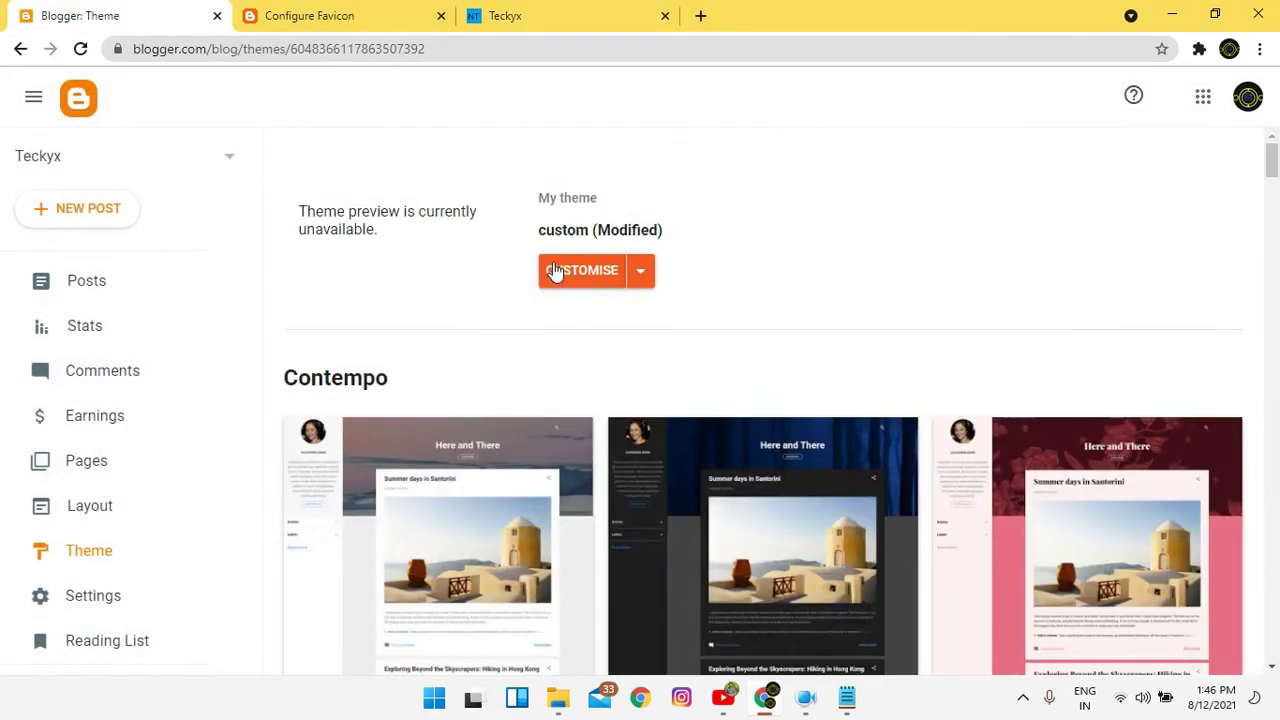
pyautogui.click(625, 274)
pyautogui.click(522, 440)
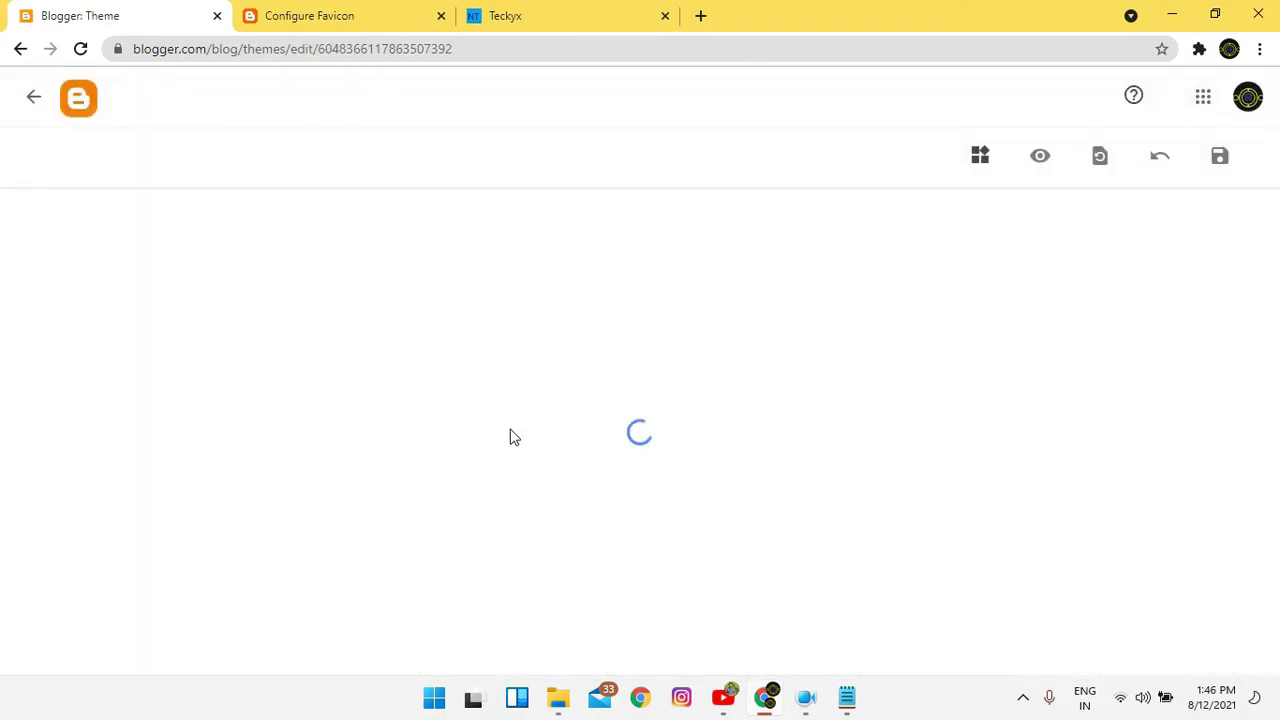
# Enlarge the template editor page to 110% and search the code for ".header-logo h1".
pyautogui.hotkey('ctrl', 'f')
pyautogui.hotkey('ctrl', 'v')
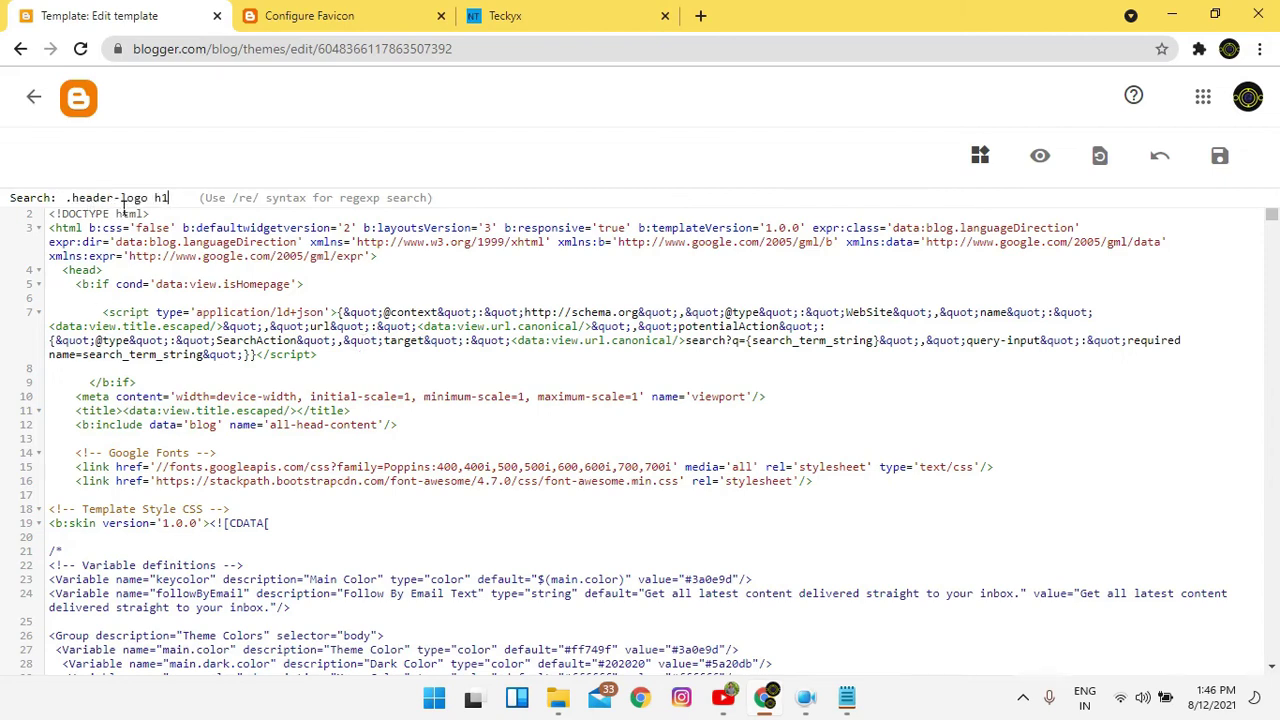
pyautogui.hotkey('ctrl', '+')
pyautogui.hotkey('ctrl', '+')
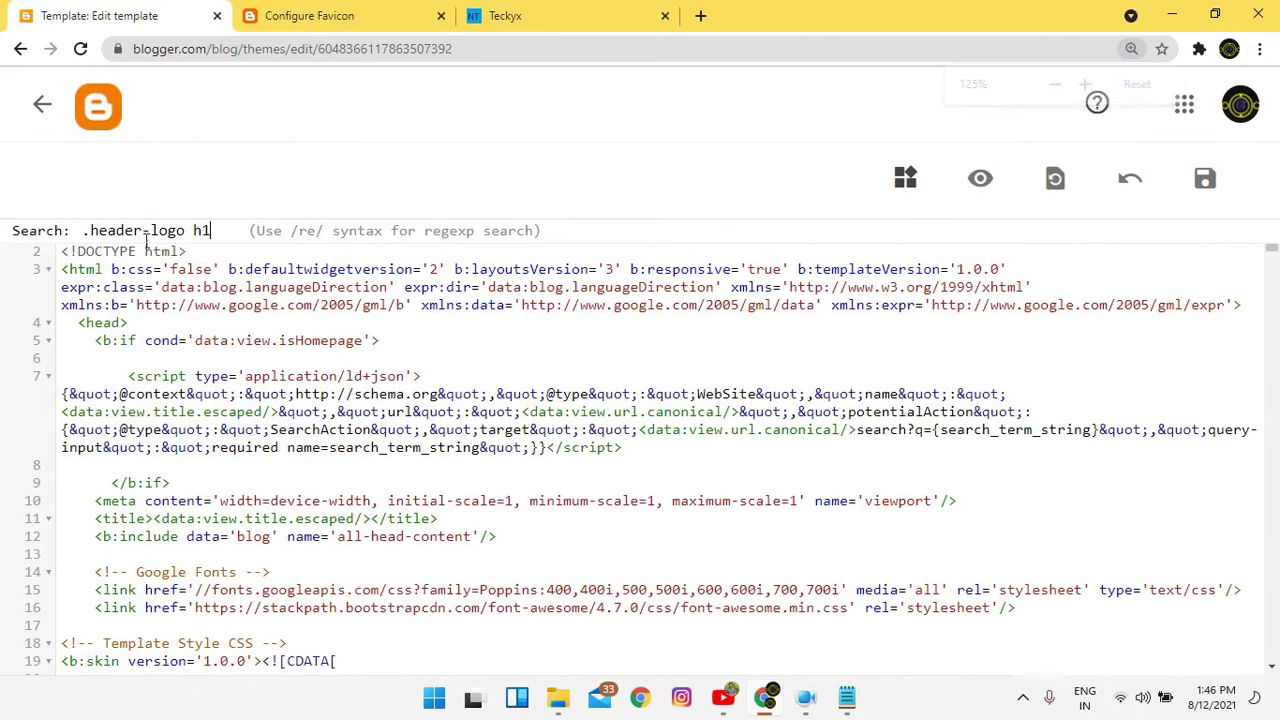
pyautogui.hotkey('ctrl', '-')
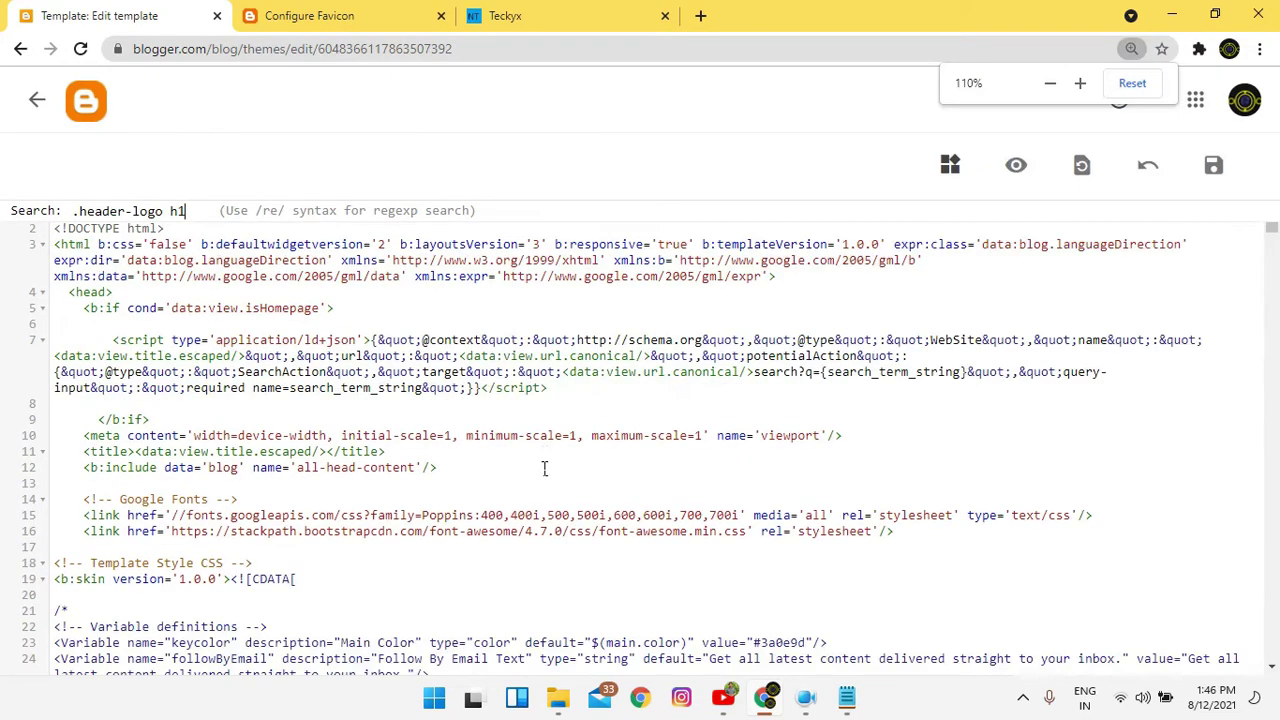
pyautogui.press('Return')
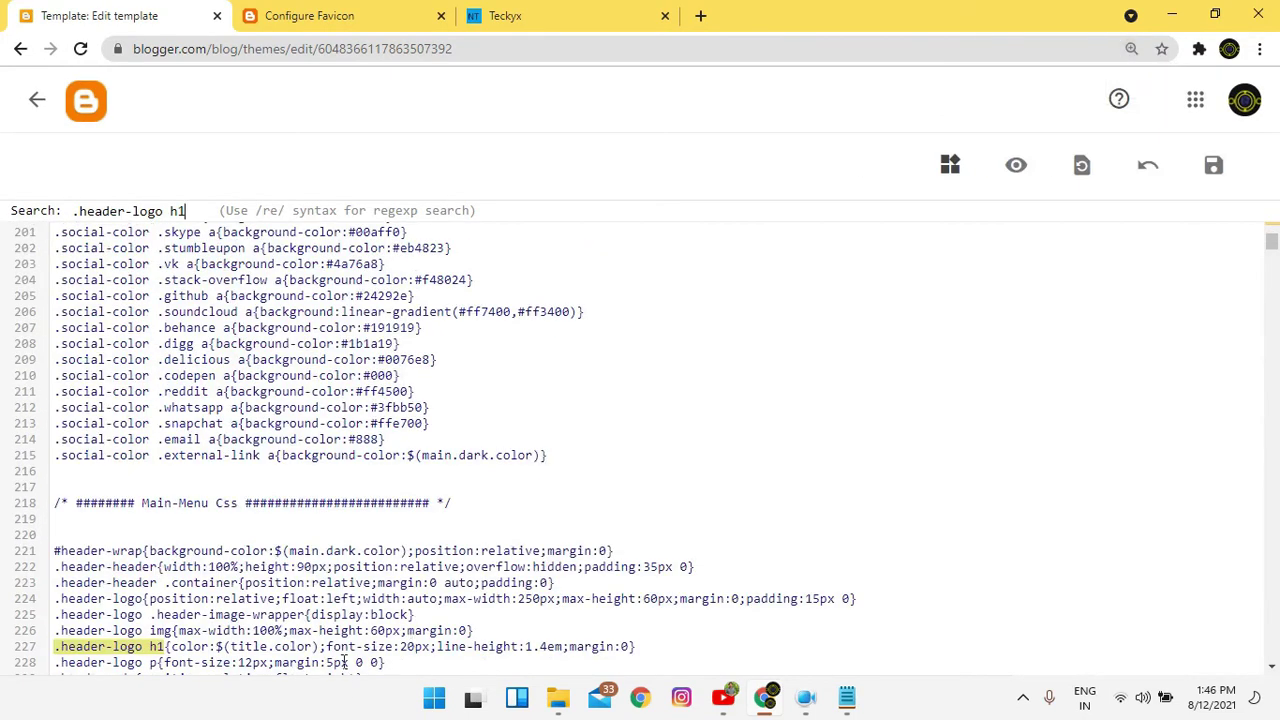
# Replace the $(title.color) variable in the .header-logo h1 rule with #ffffff.
pyautogui.scroll(-2, 290, 583)
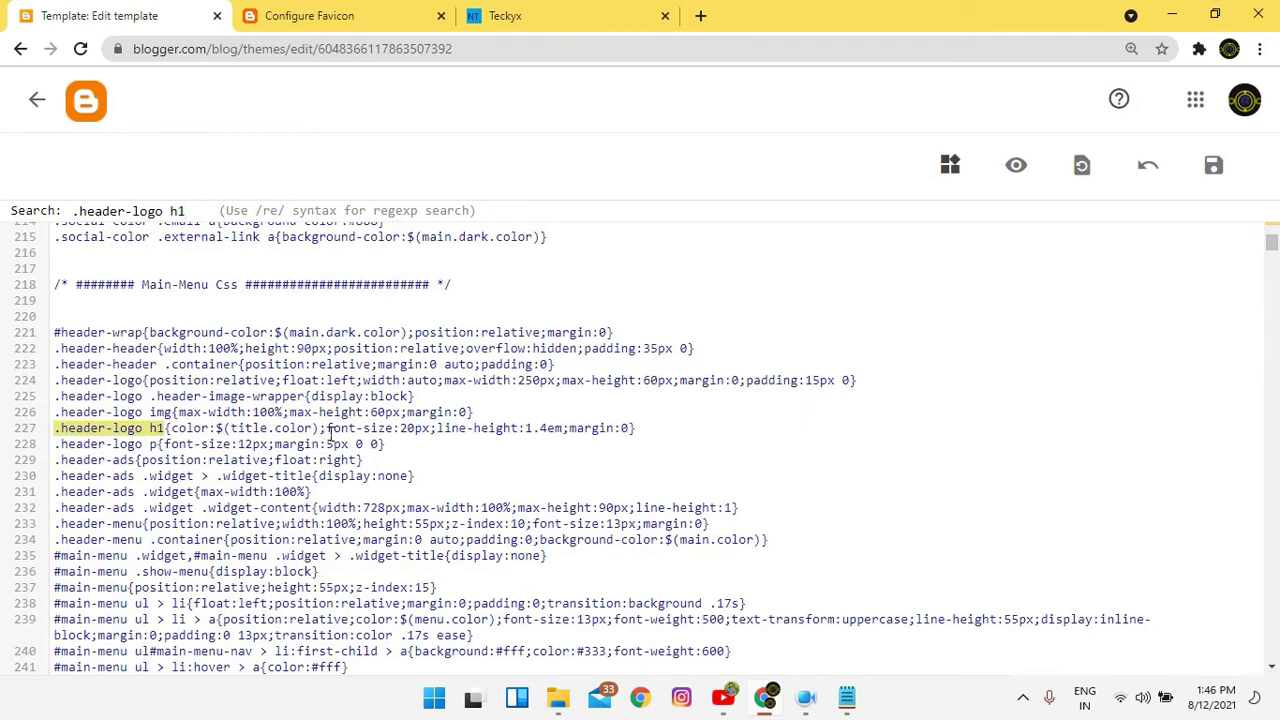
pyautogui.moveTo(320, 432); pyautogui.dragTo(228, 437)
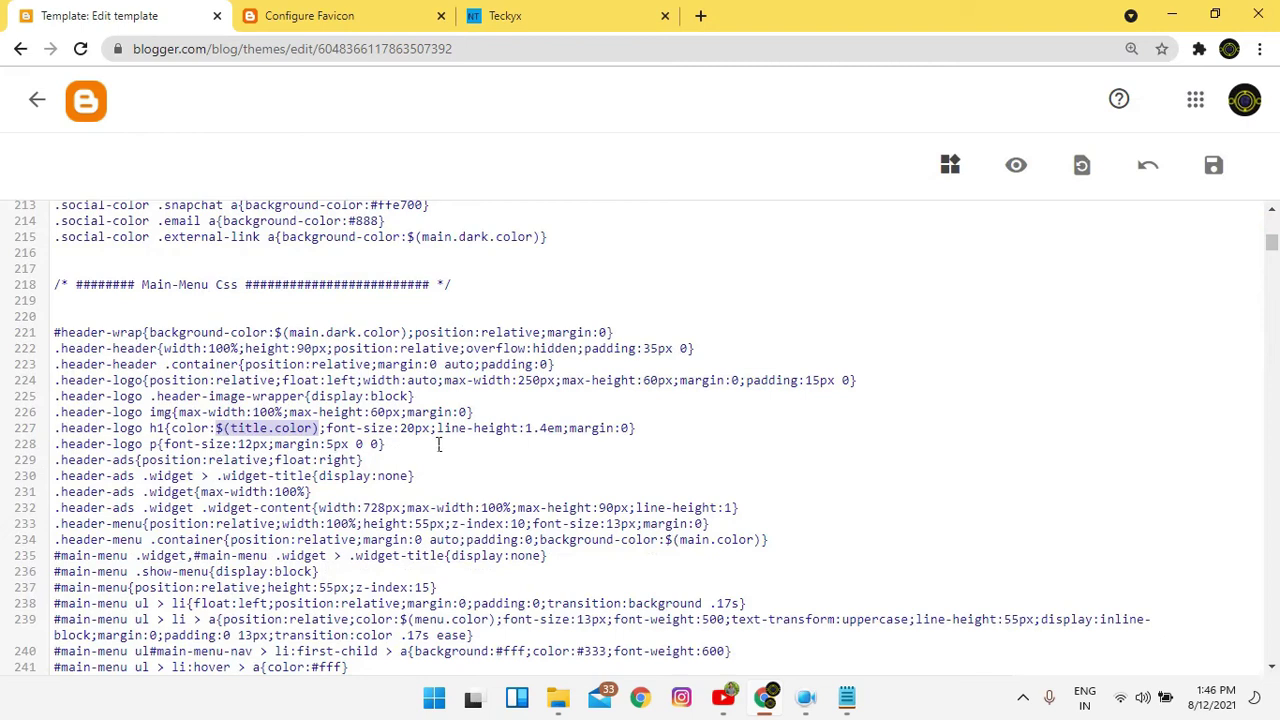
pyautogui.press('BackSpace')
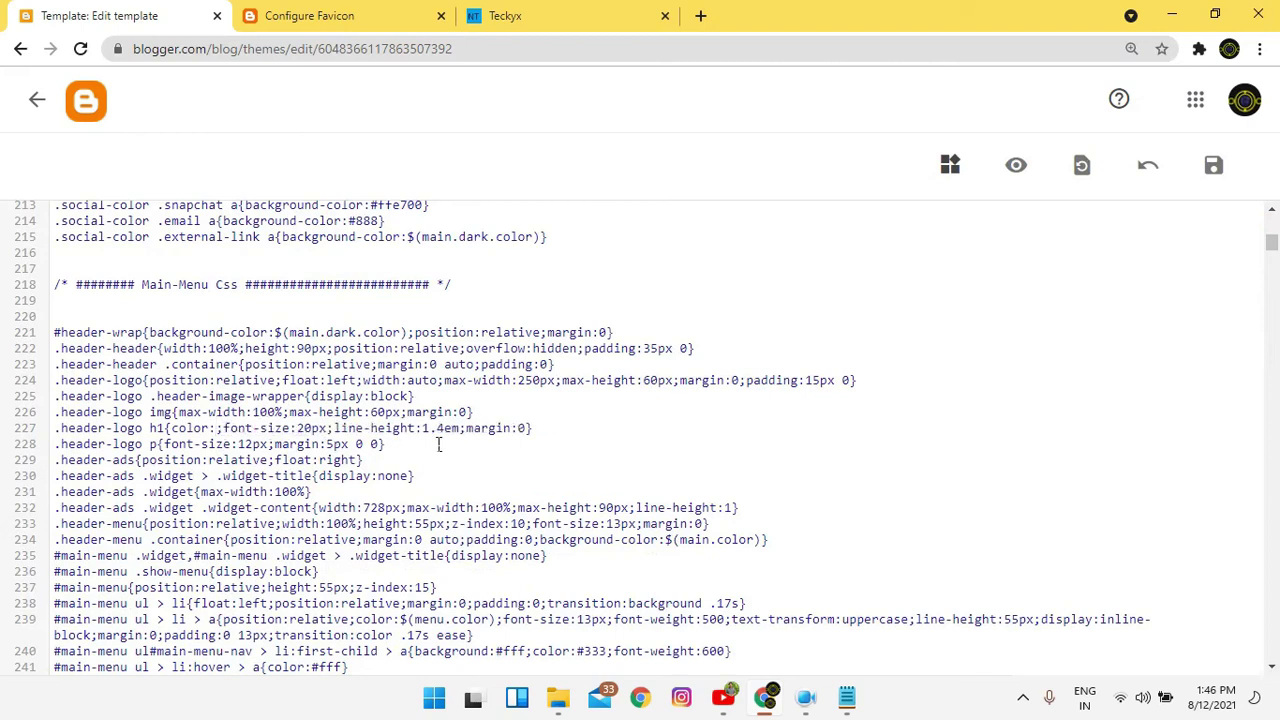
pyautogui.write('#')
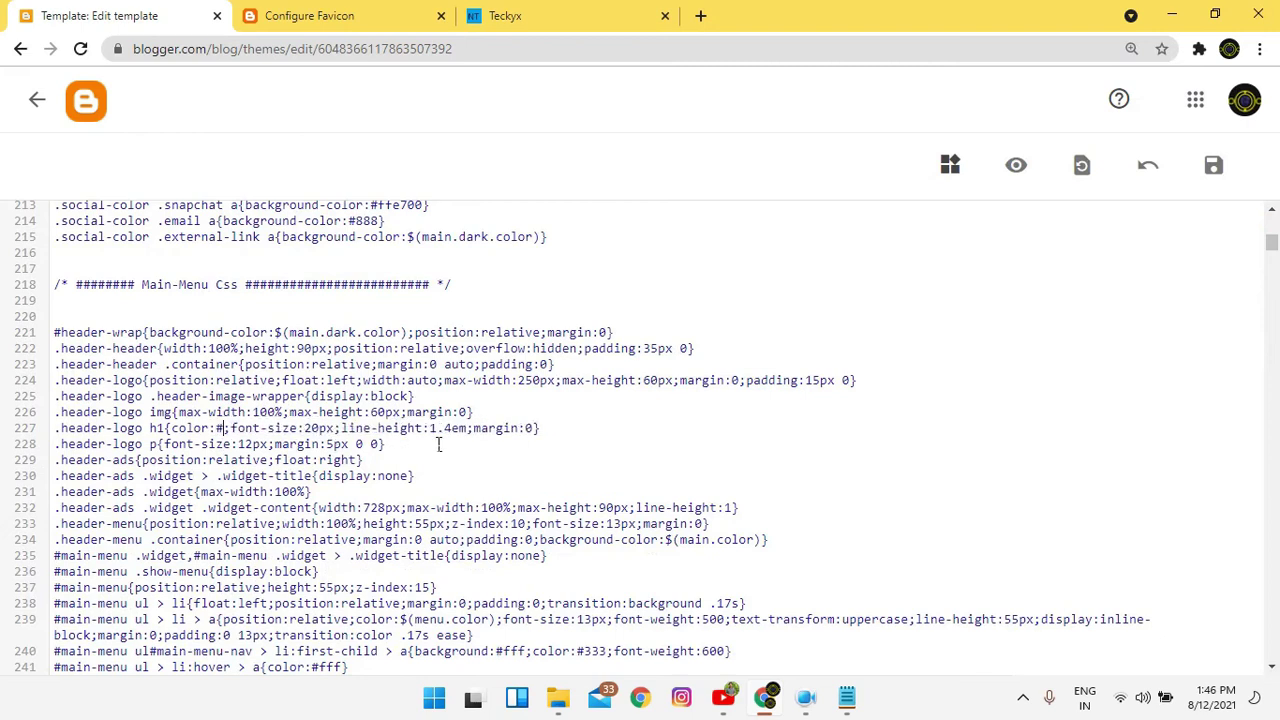
pyautogui.write('fffff')
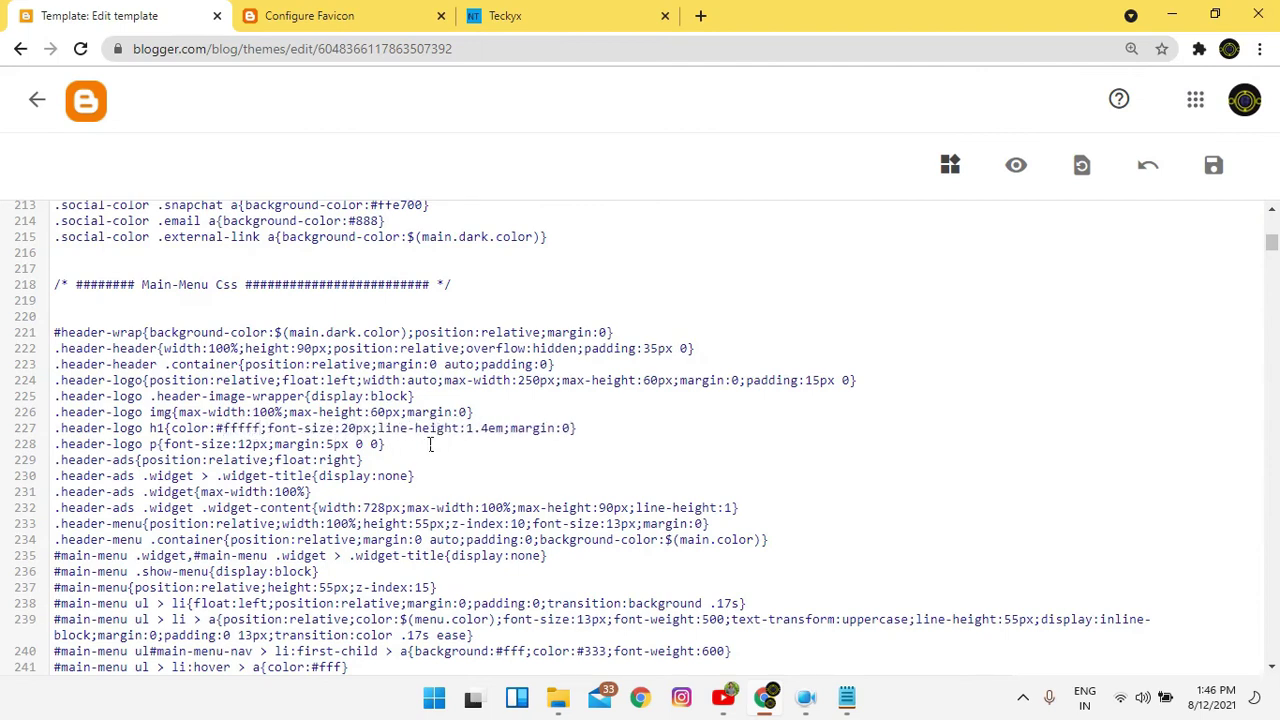
pyautogui.write('f')
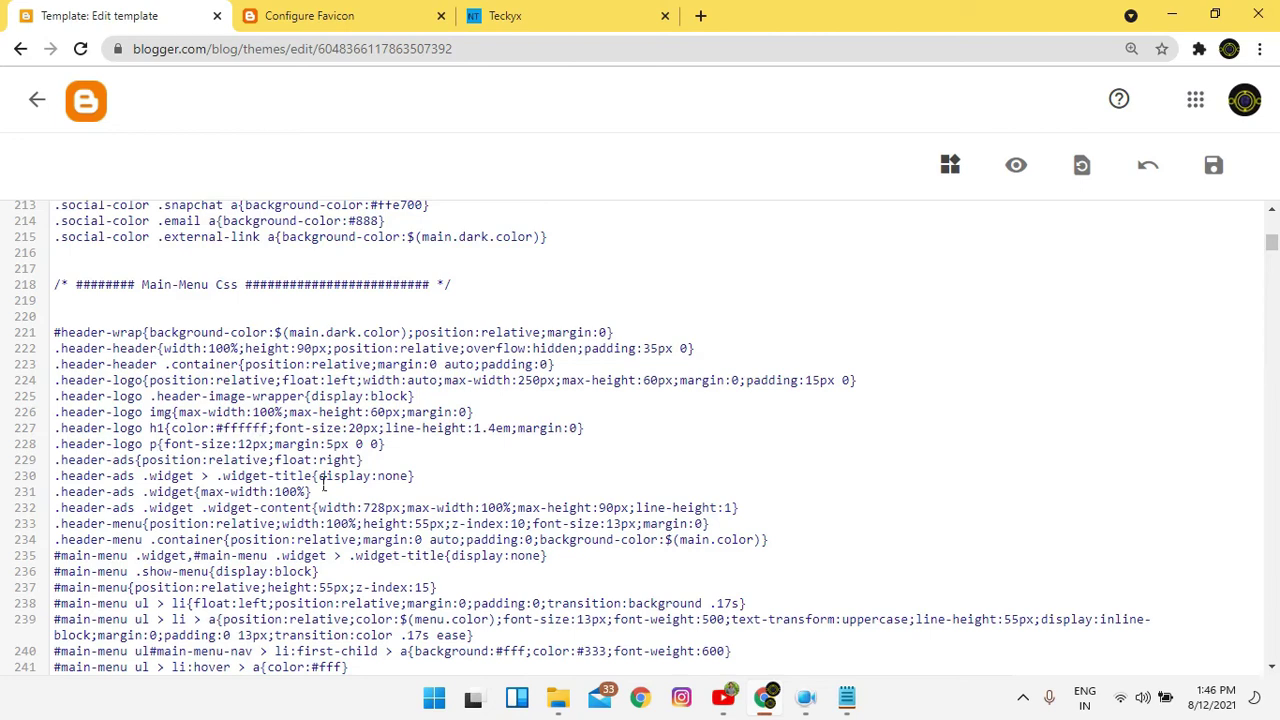
# Set the font size in the .header-logo h1 rule to 40px and save the template.
pyautogui.moveTo(361, 428); pyautogui.dragTo(348, 428)
pyautogui.click(1213, 166)
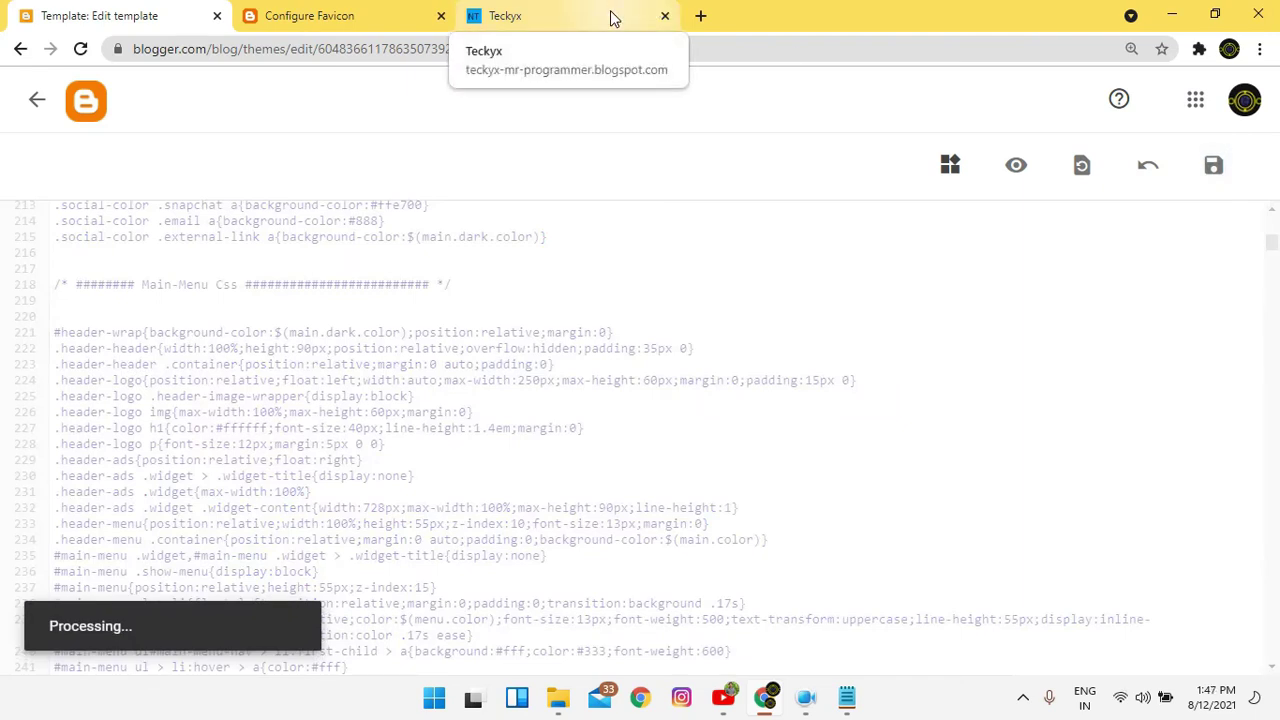
pyautogui.click(560, 16)
pyautogui.click(130, 16)
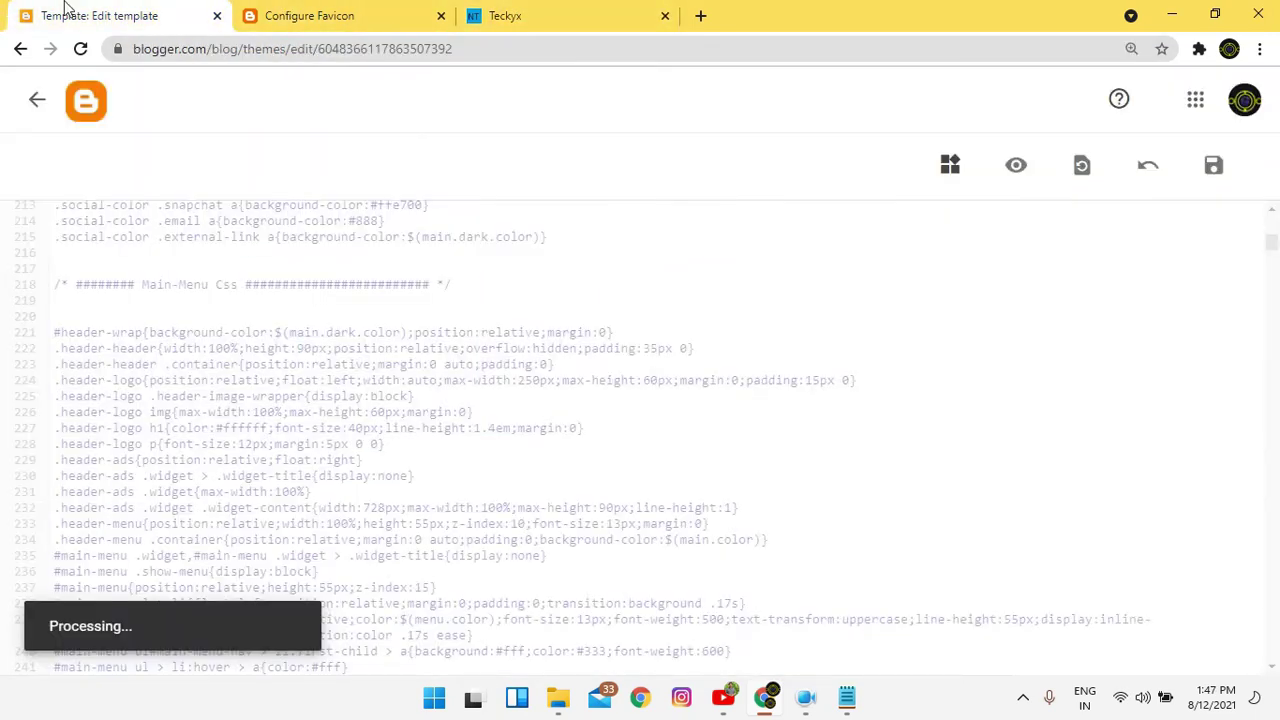
pyautogui.click(490, 12)
pyautogui.click(130, 16)
# Switch to the Teckyx blog and inspect the thumbnail image of the first post under Recent posts.
pyautogui.click(491, 12)
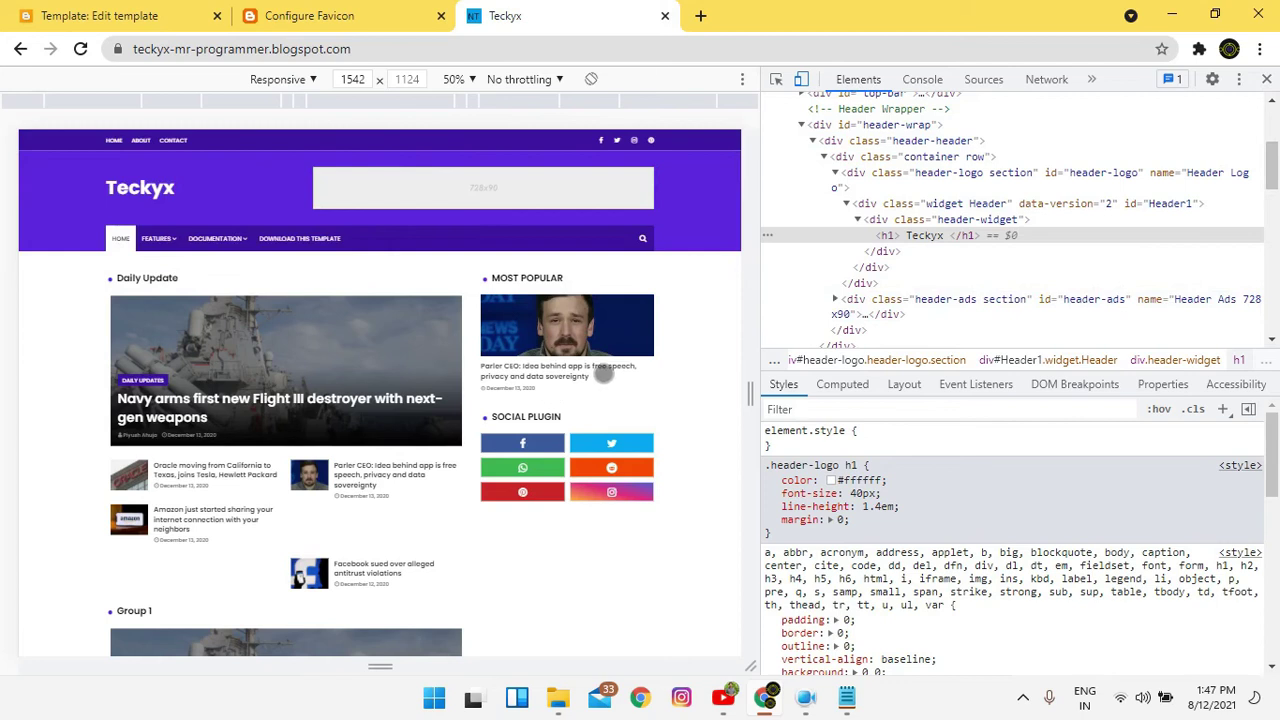
pyautogui.click(776, 80)
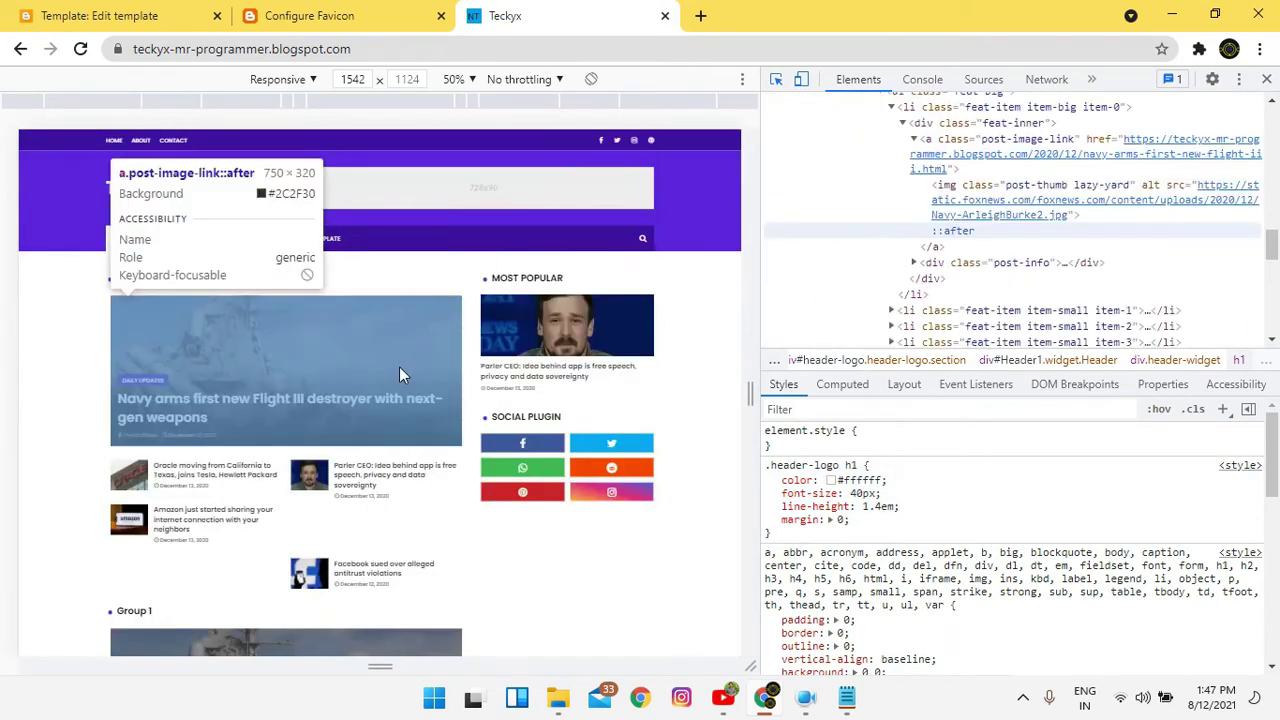
pyautogui.scroll(-3, 523, 360)
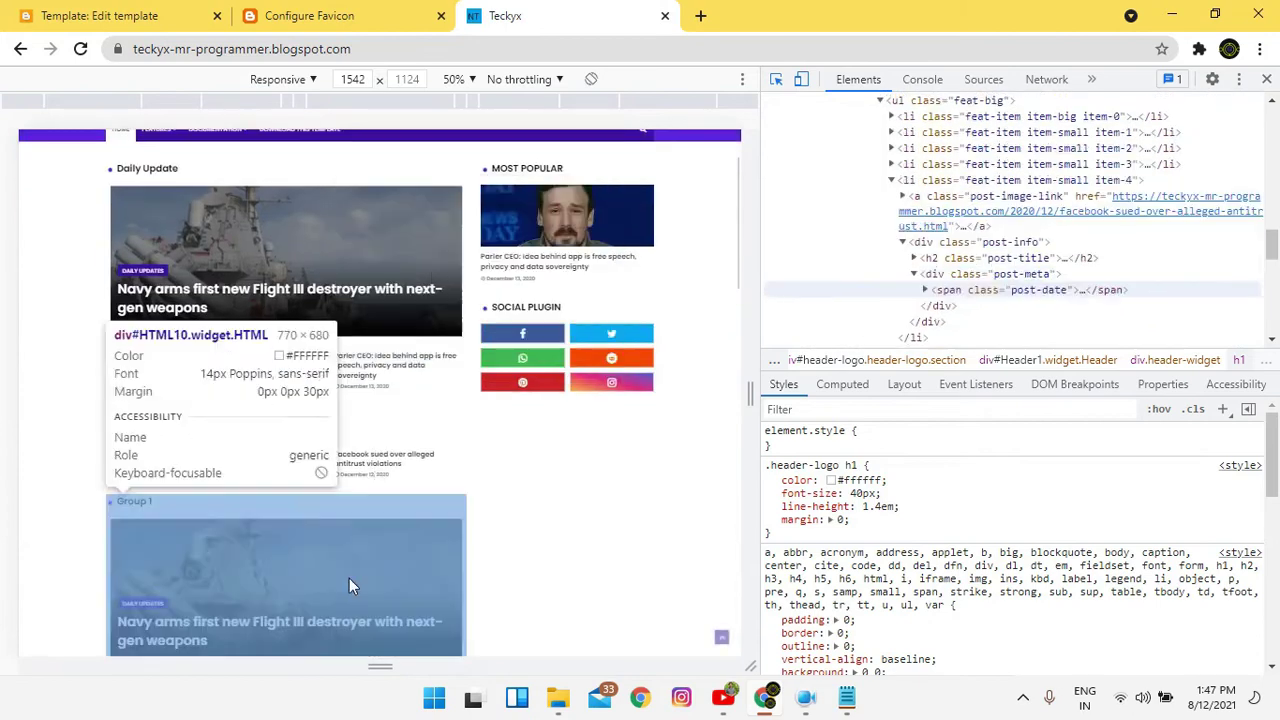
pyautogui.scroll(-5, 460, 540)
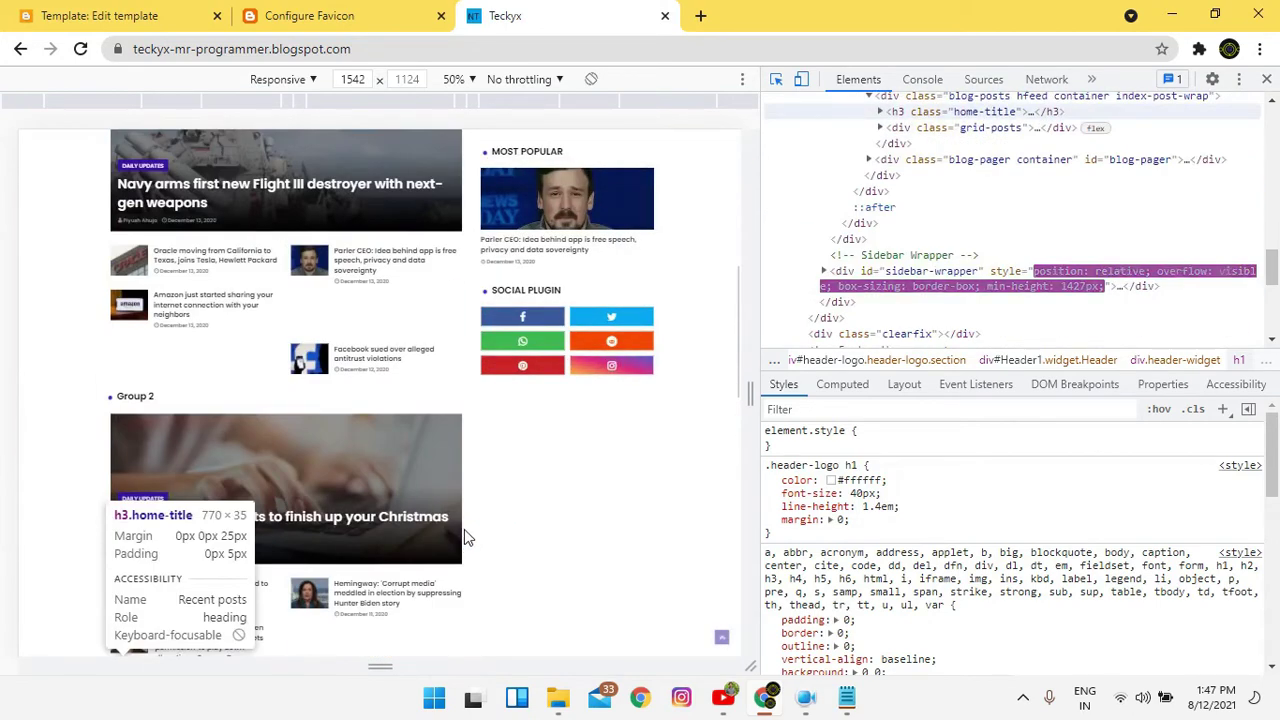
pyautogui.scroll(2, 464, 517)
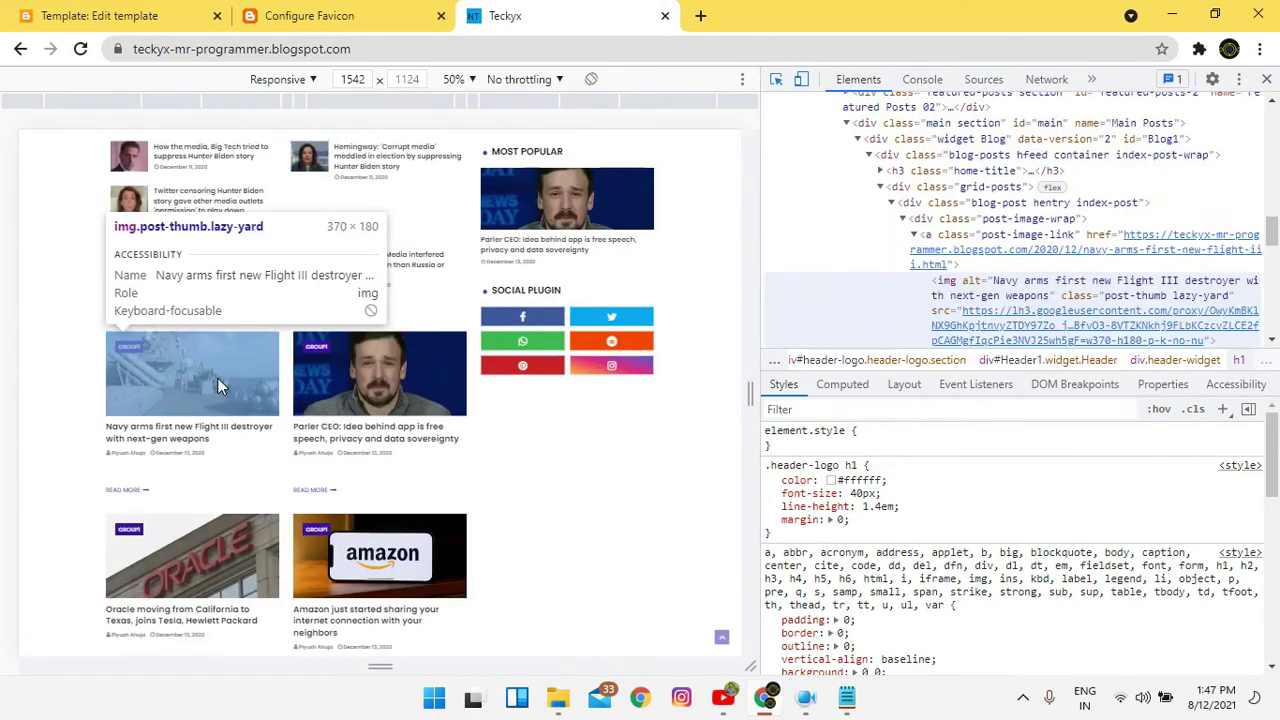
pyautogui.click(220, 378)
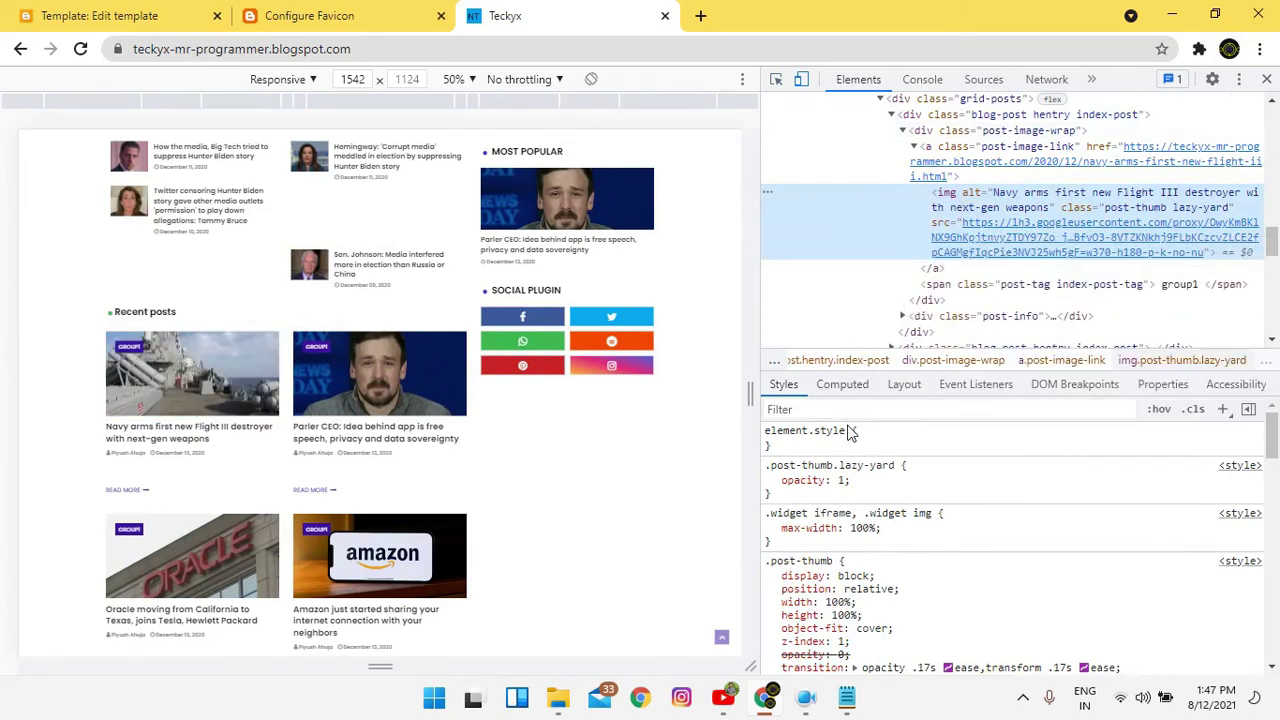
pyautogui.click(876, 443)
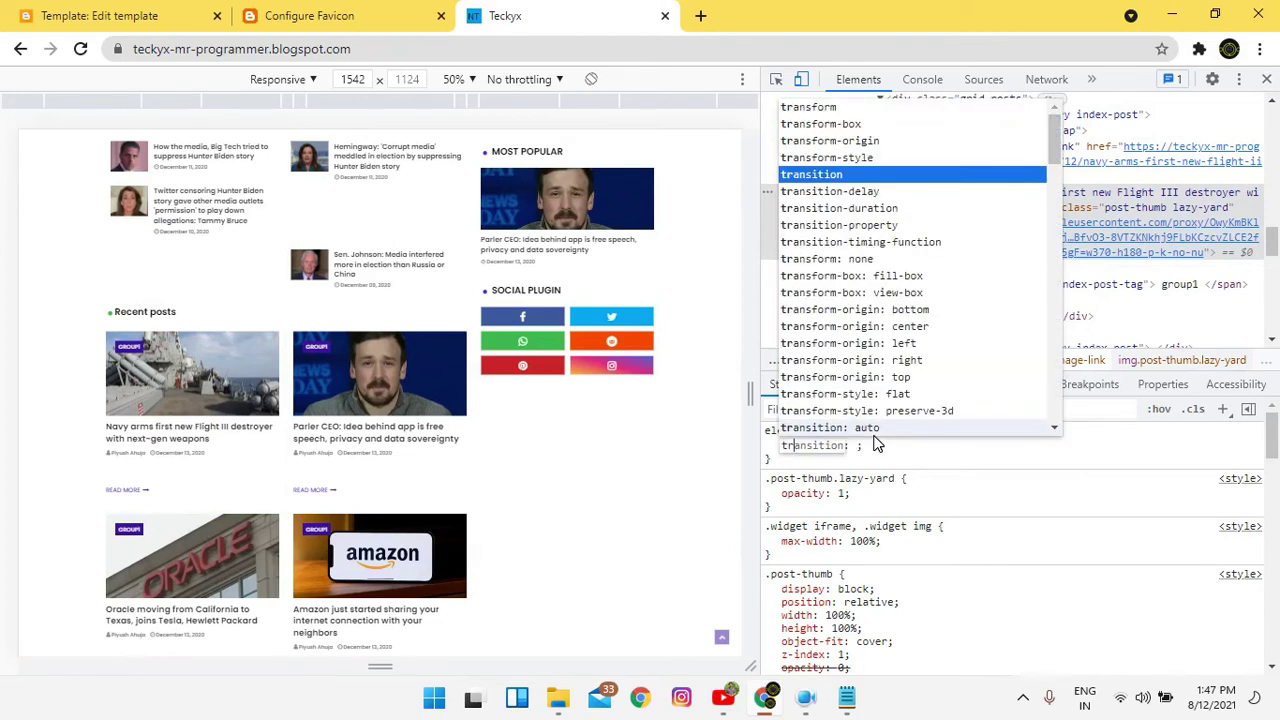
pyautogui.press('Tab')
pyautogui.press('Down')
pyautogui.press('Up')
pyautogui.press('Down')
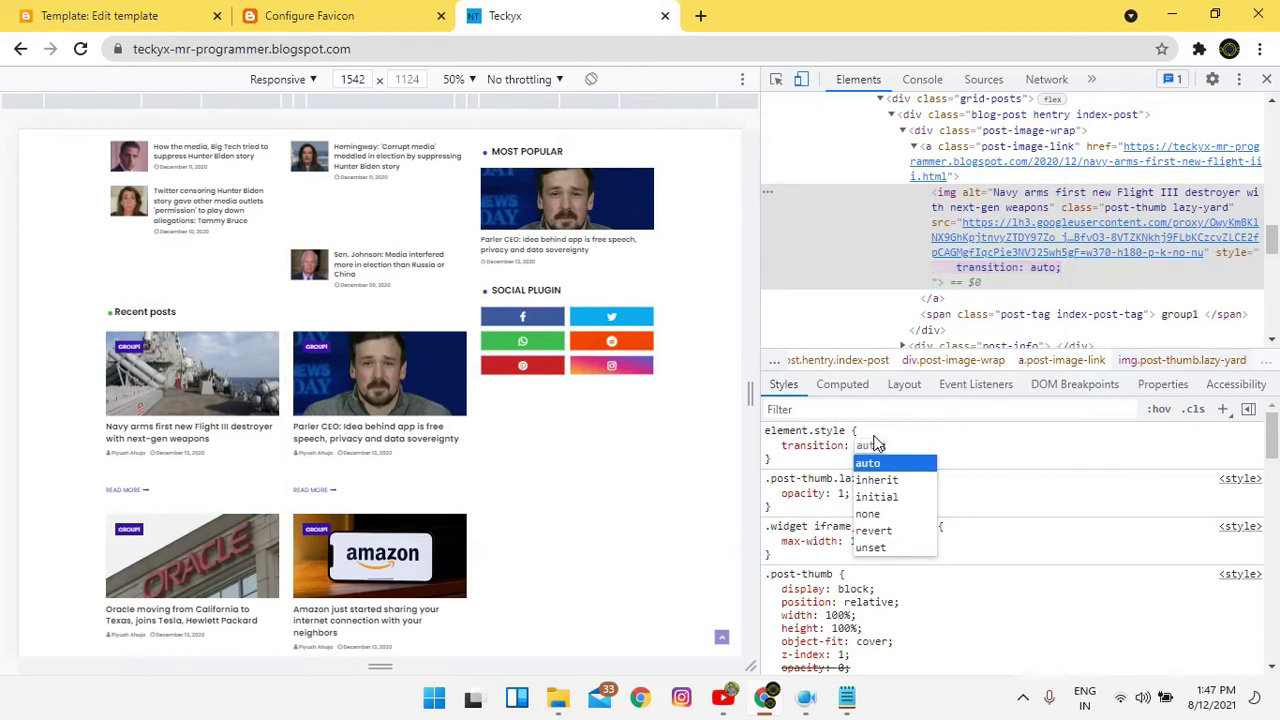
pyautogui.write('tranform ')
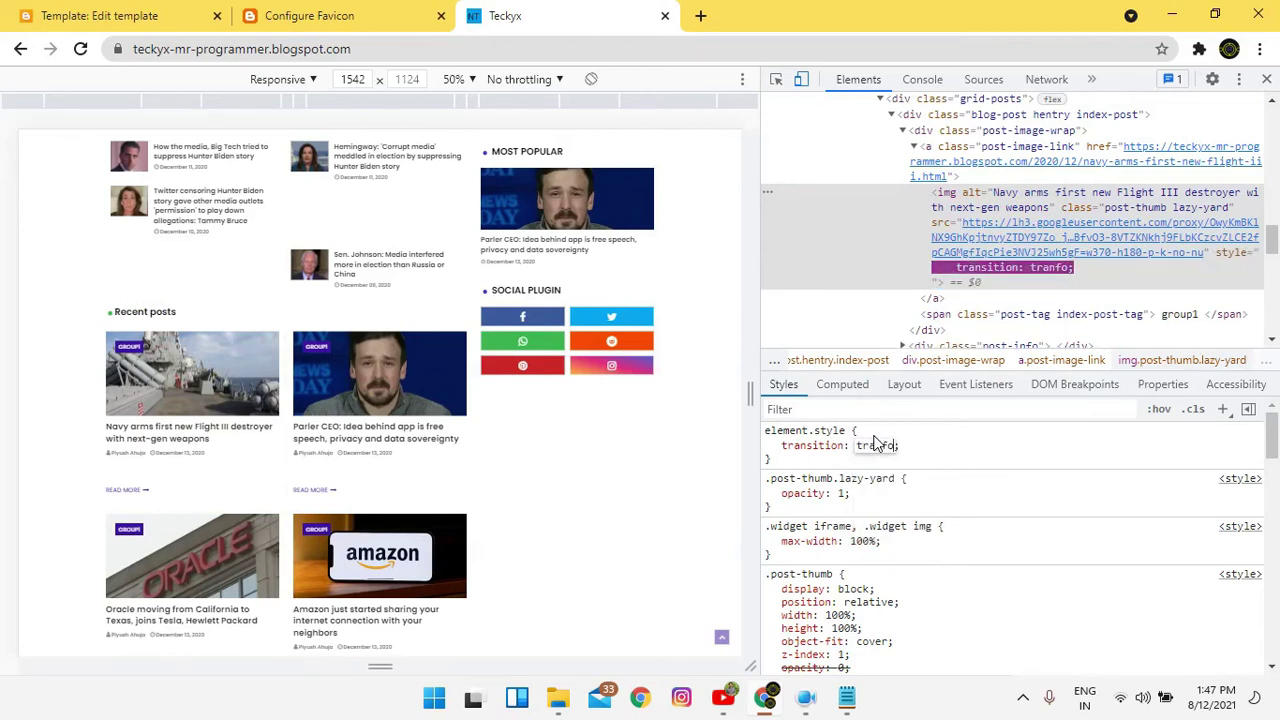
pyautogui.write('s')
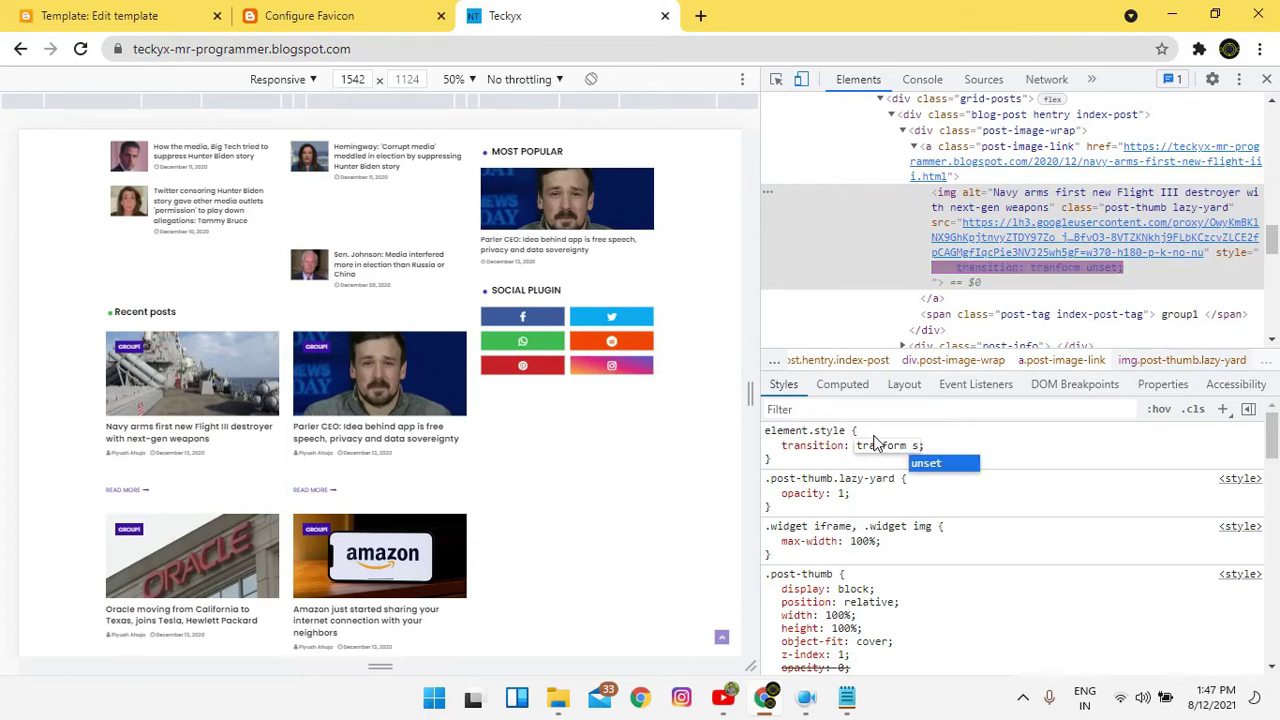
pyautogui.write('c')
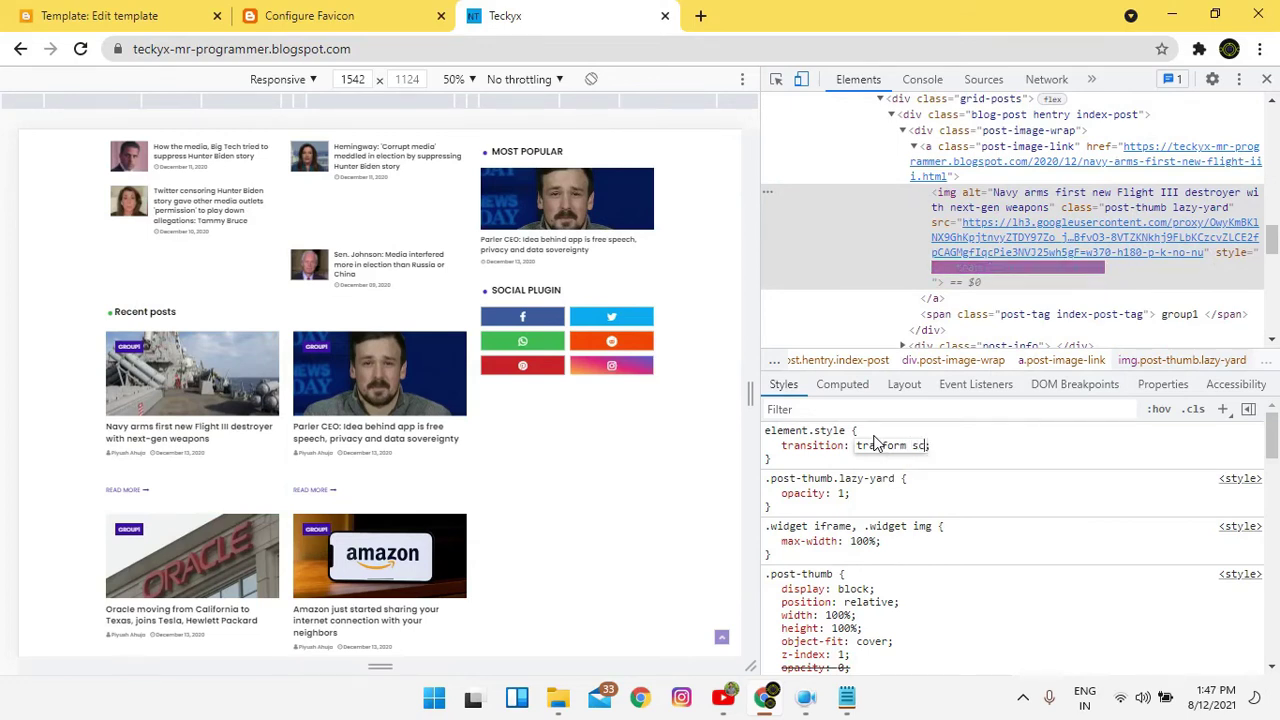
pyautogui.write('ale(')
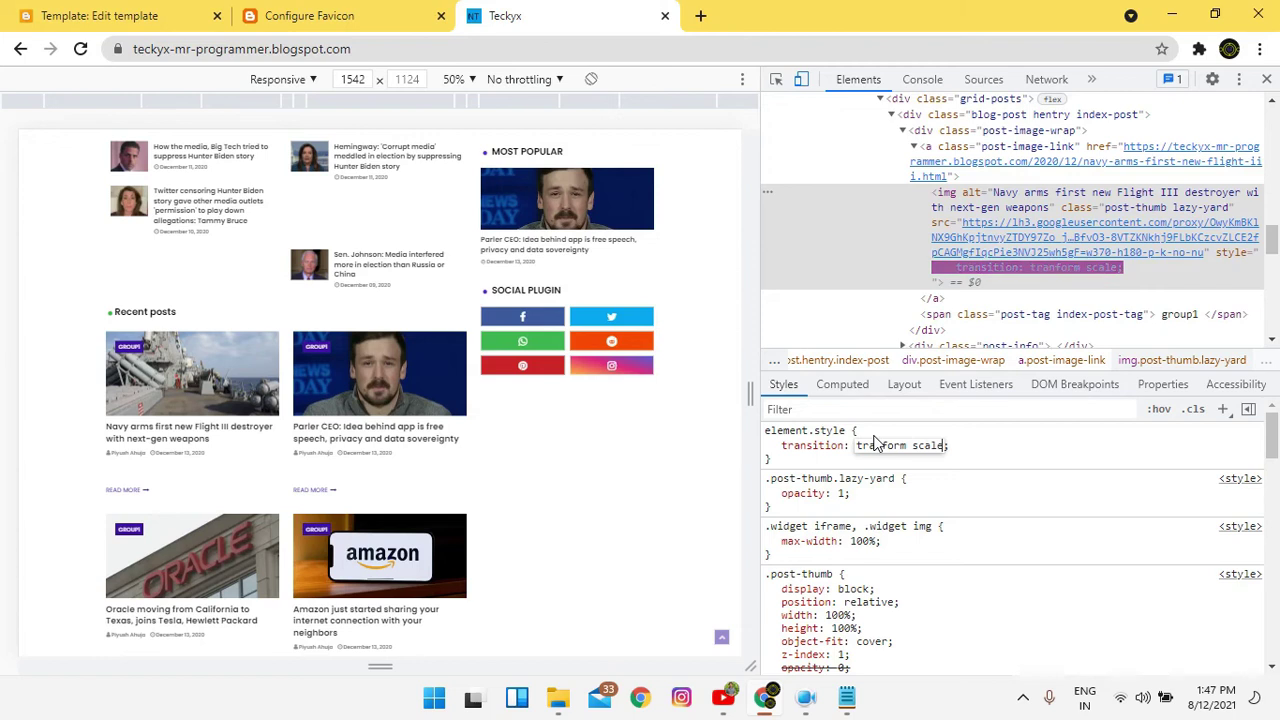
pyautogui.write(')')
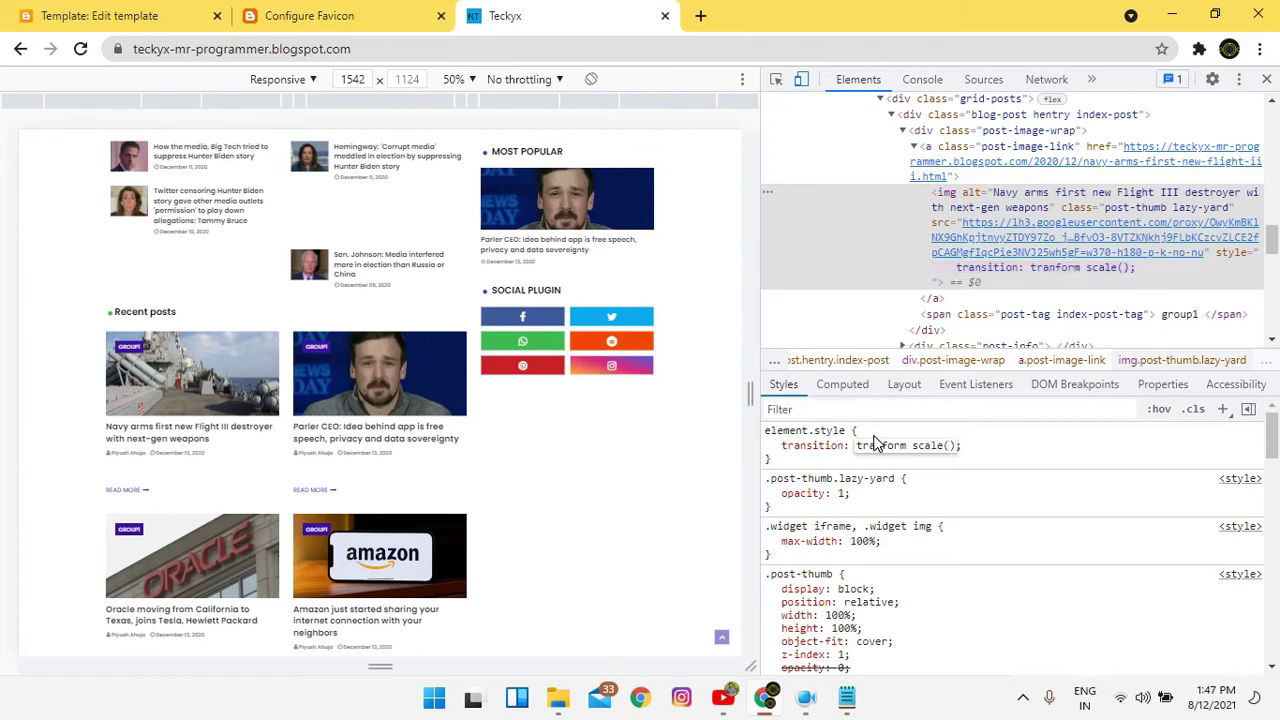
pyautogui.press('BackSpace')
pyautogui.press('BackSpace')
pyautogui.press('BackSpace')
pyautogui.press('BackSpace')
pyautogui.press('BackSpace')
pyautogui.press('BackSpace')
pyautogui.press('BackSpace')
pyautogui.press('BackSpace')
pyautogui.press('BackSpace')
pyautogui.press('BackSpace')
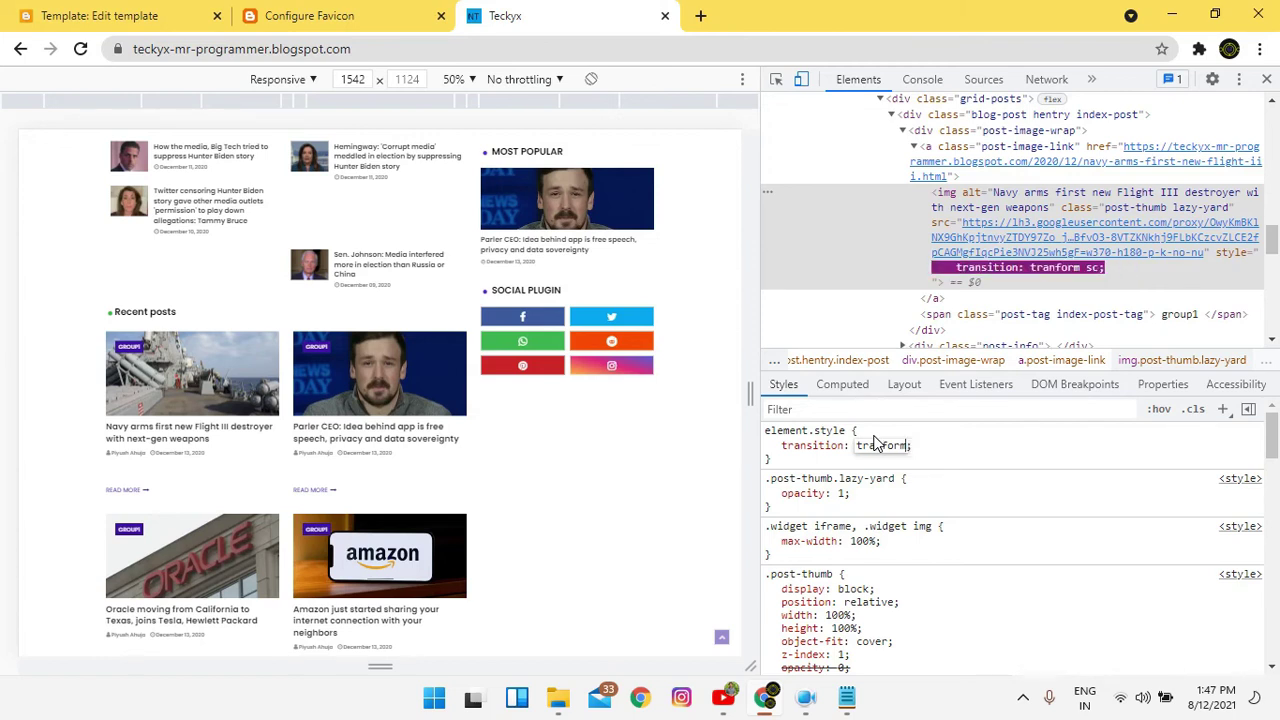
pyautogui.press('BackSpace')
pyautogui.press('BackSpace')
pyautogui.press('BackSpace')
pyautogui.press('BackSpace')
pyautogui.press('BackSpace')
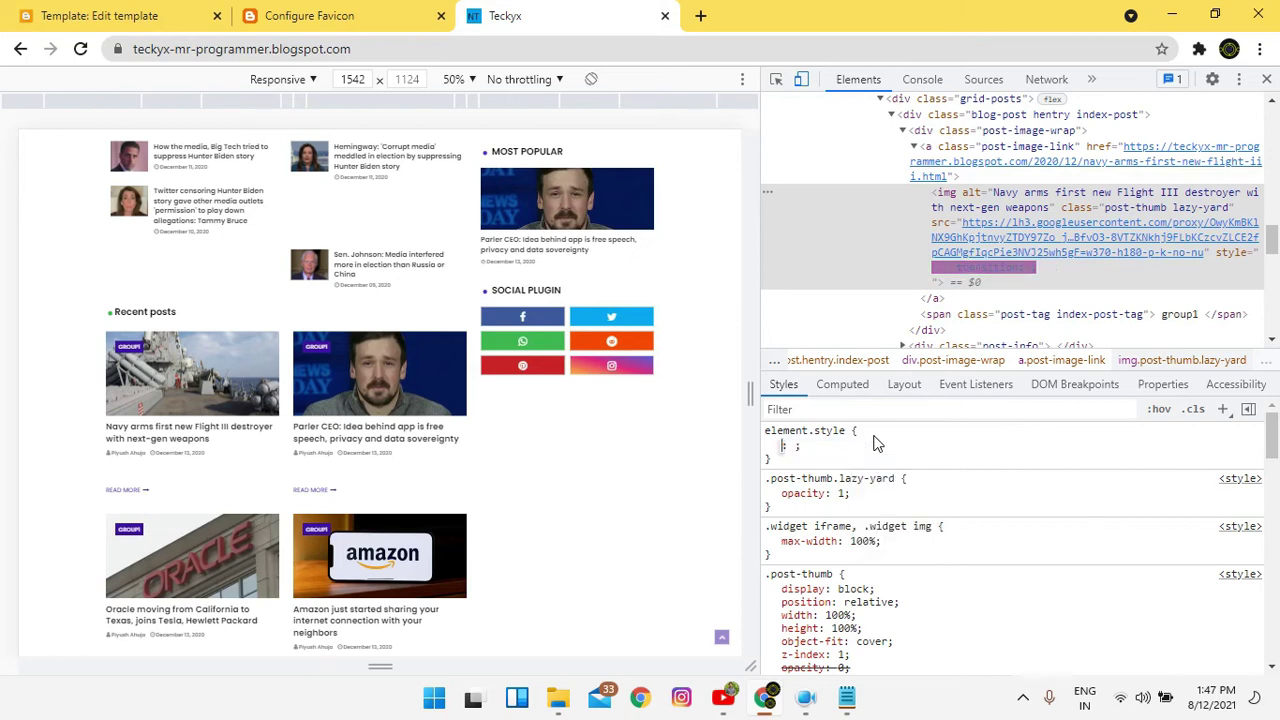
# Add a transform declaration with the value scale(1.5) to the inspected thumbnail's element.style.
pyautogui.write('tra')
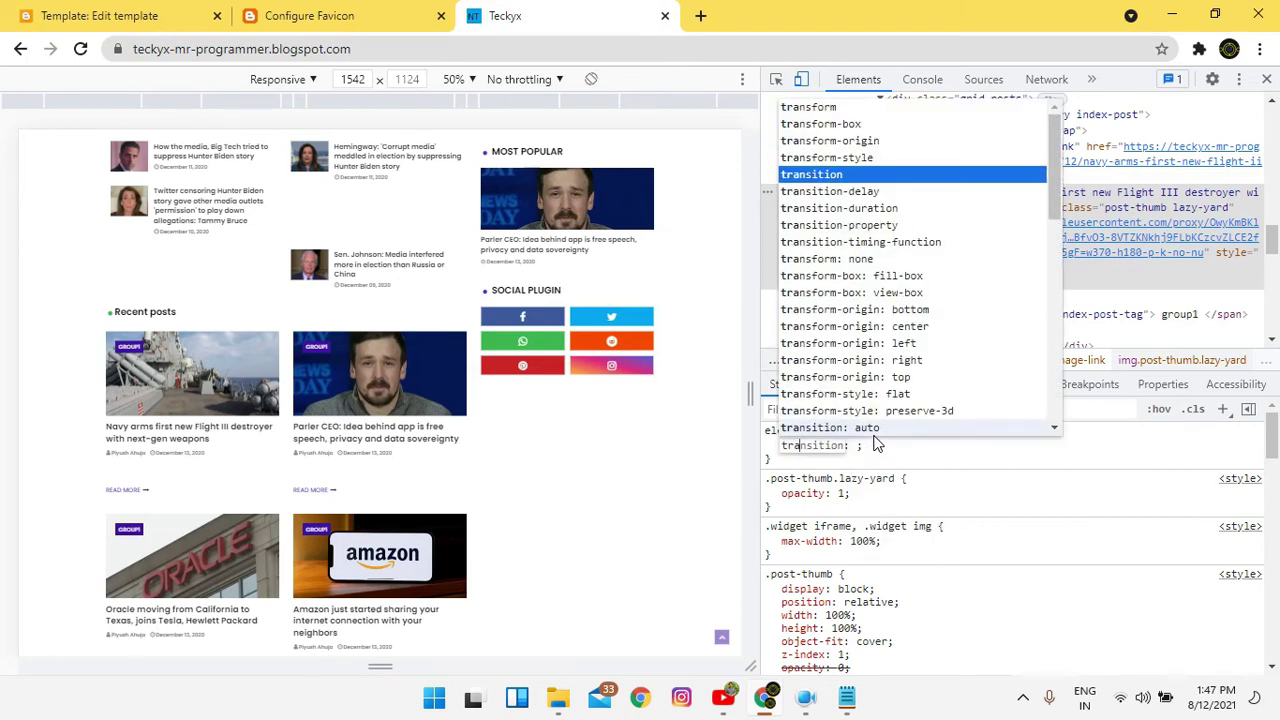
pyautogui.write('n')
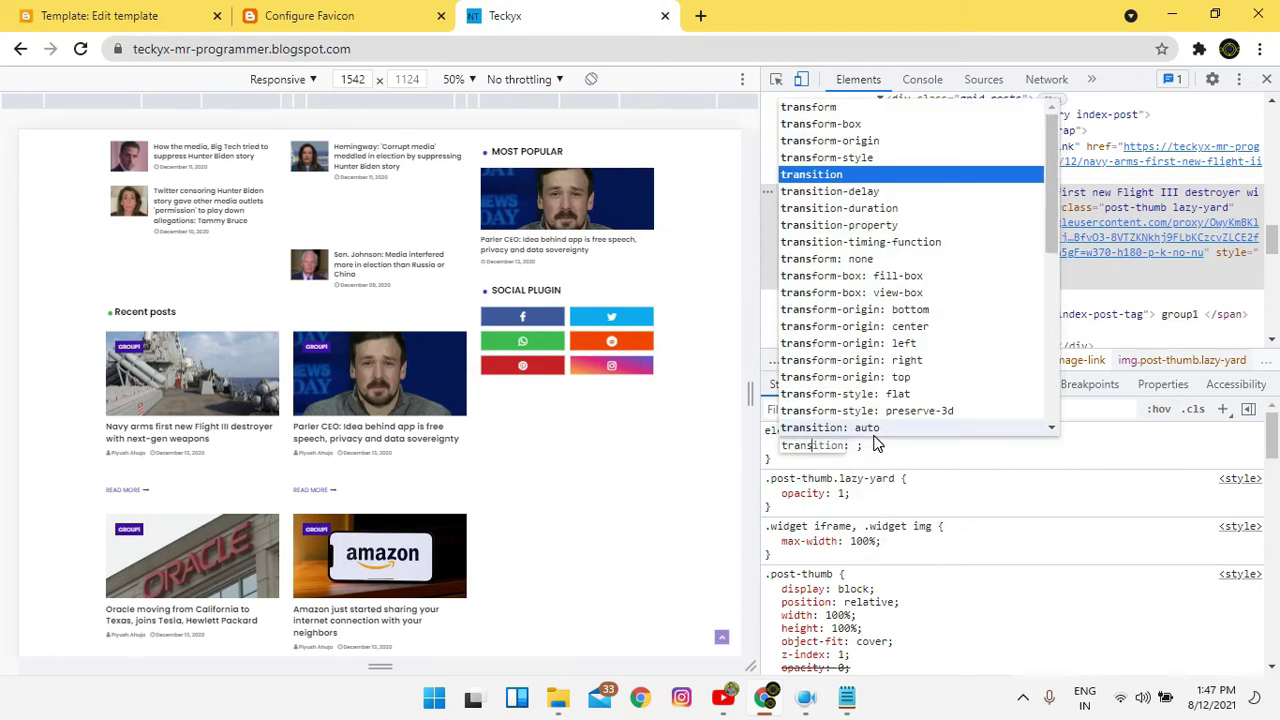
pyautogui.write('sform')
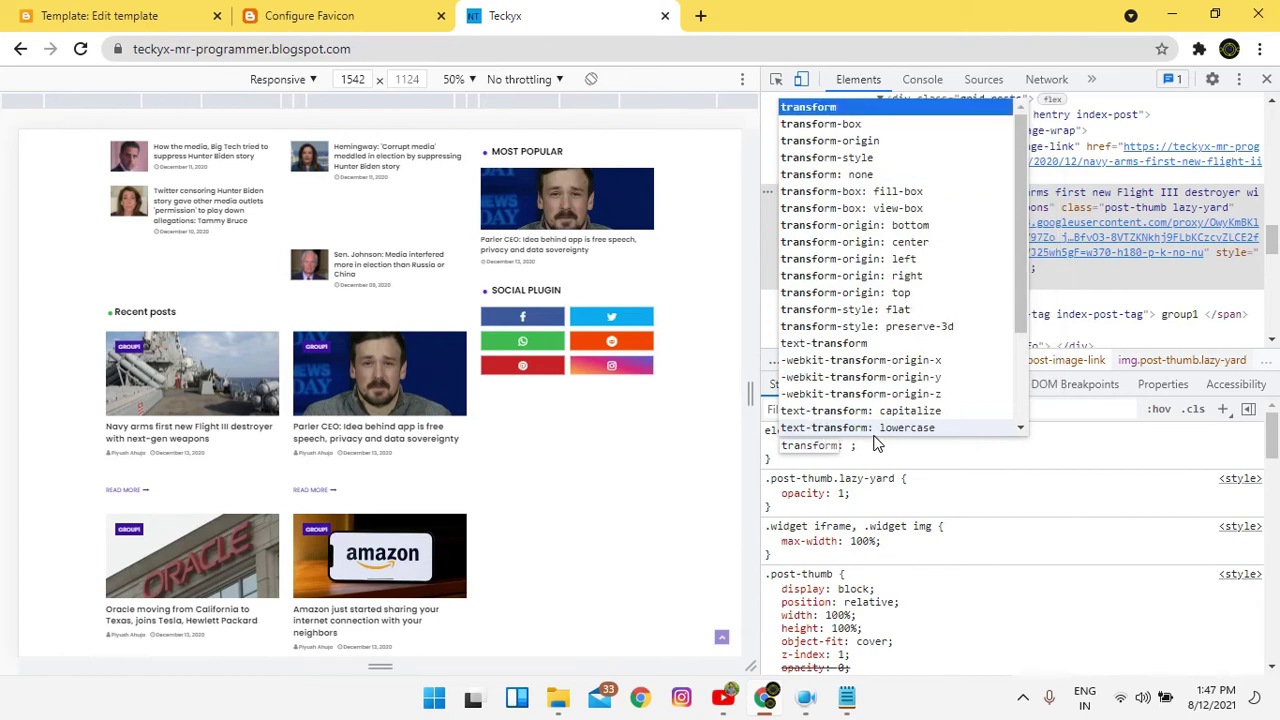
pyautogui.press('Down')
pyautogui.press('Down')
pyautogui.press('Down')
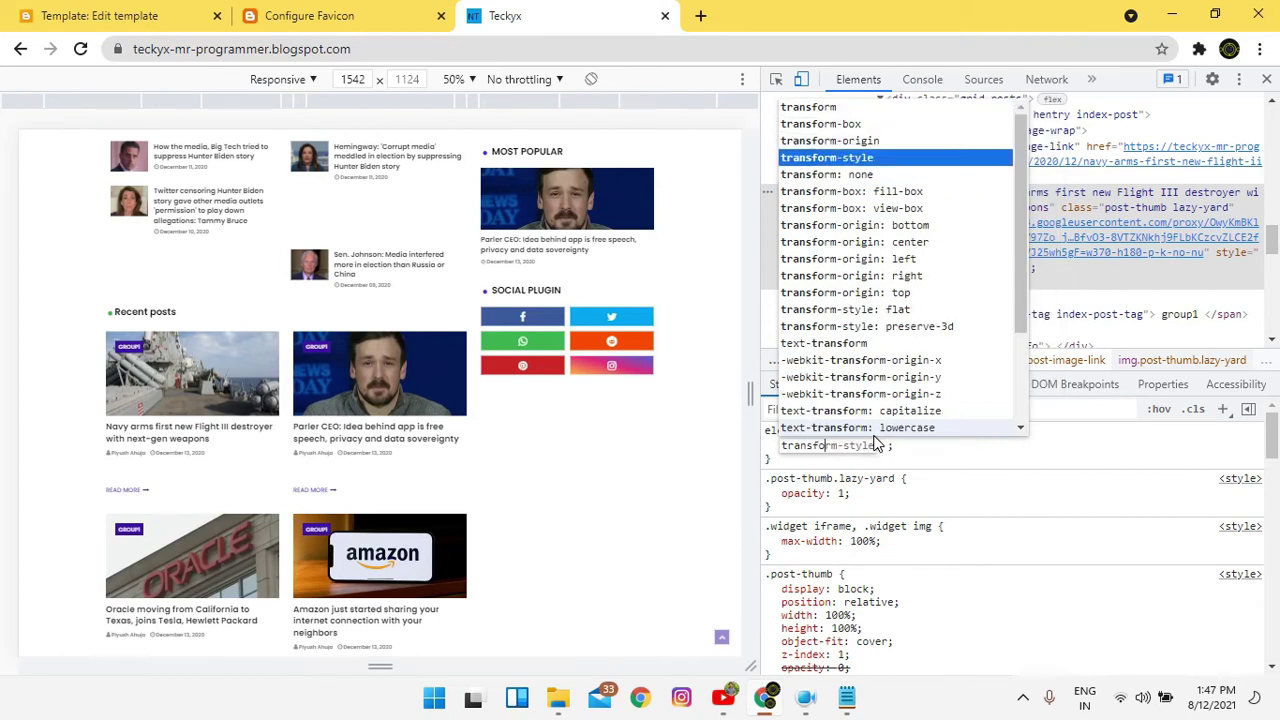
pyautogui.press('Down')
pyautogui.press('Up')
pyautogui.press('Up')
pyautogui.press('Up')
pyautogui.press('Up')
pyautogui.press('Return')
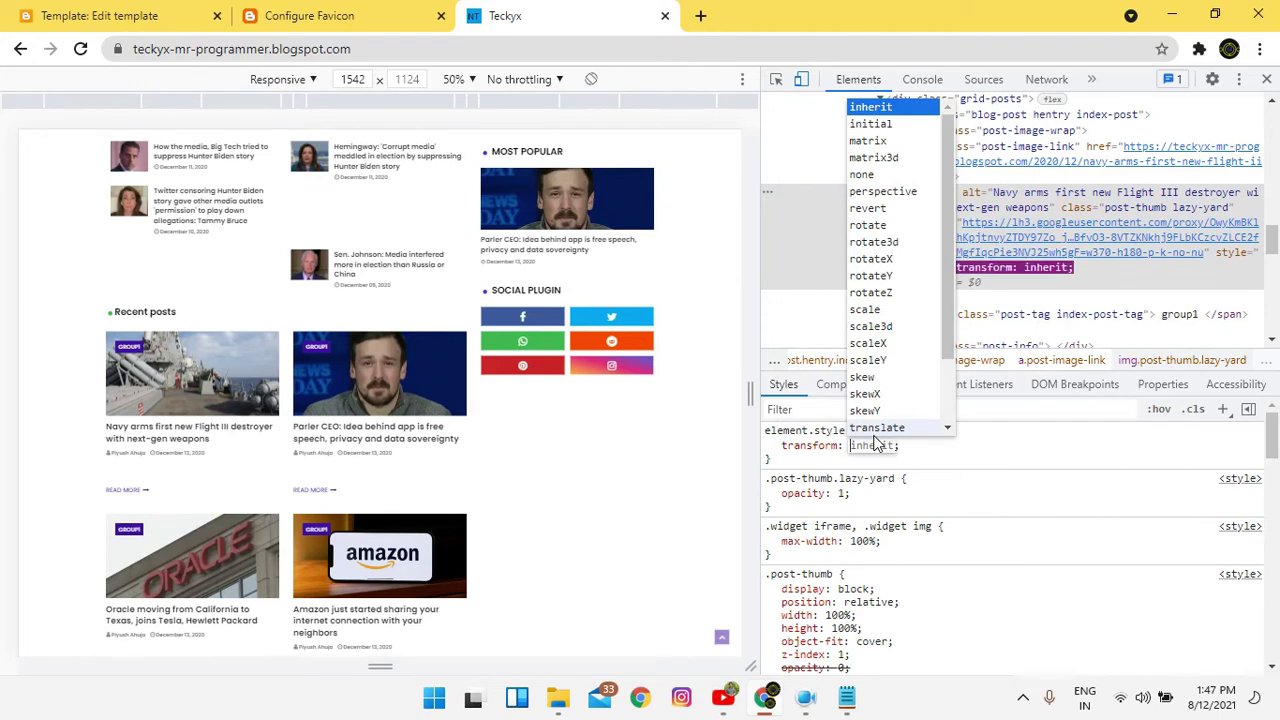
pyautogui.press('Down')
pyautogui.press('Down')
pyautogui.press('Down')
pyautogui.press('Down')
pyautogui.press('Down')
pyautogui.press('Down')
pyautogui.press('Down')
pyautogui.press('Down')
pyautogui.press('Down')
pyautogui.press('Down')
pyautogui.press('Down')
pyautogui.press('Down')
pyautogui.write('(1.5)')
pyautogui.press('Return')
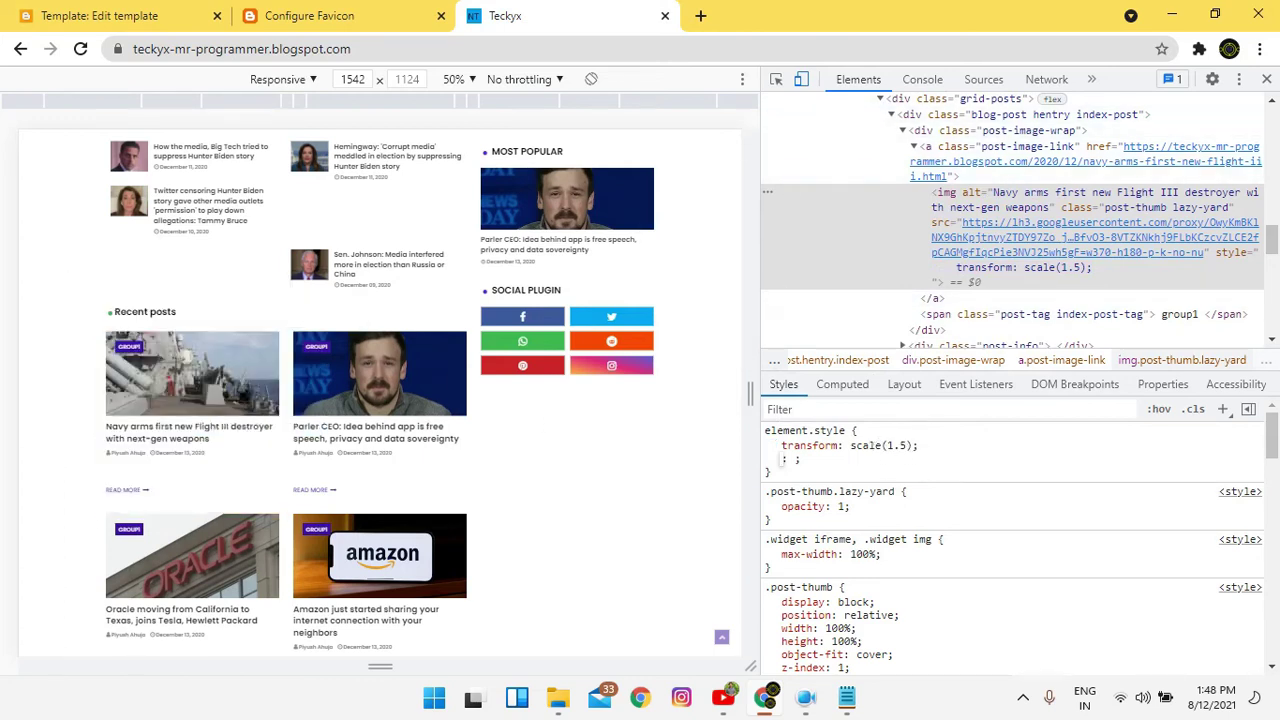
# Clear the thumbnail's transform value and preview the suggested transform functions one by one, including rotateZ, scale3d, skewY and translateZ.
pyautogui.click(880, 449)
pyautogui.click(881, 448)
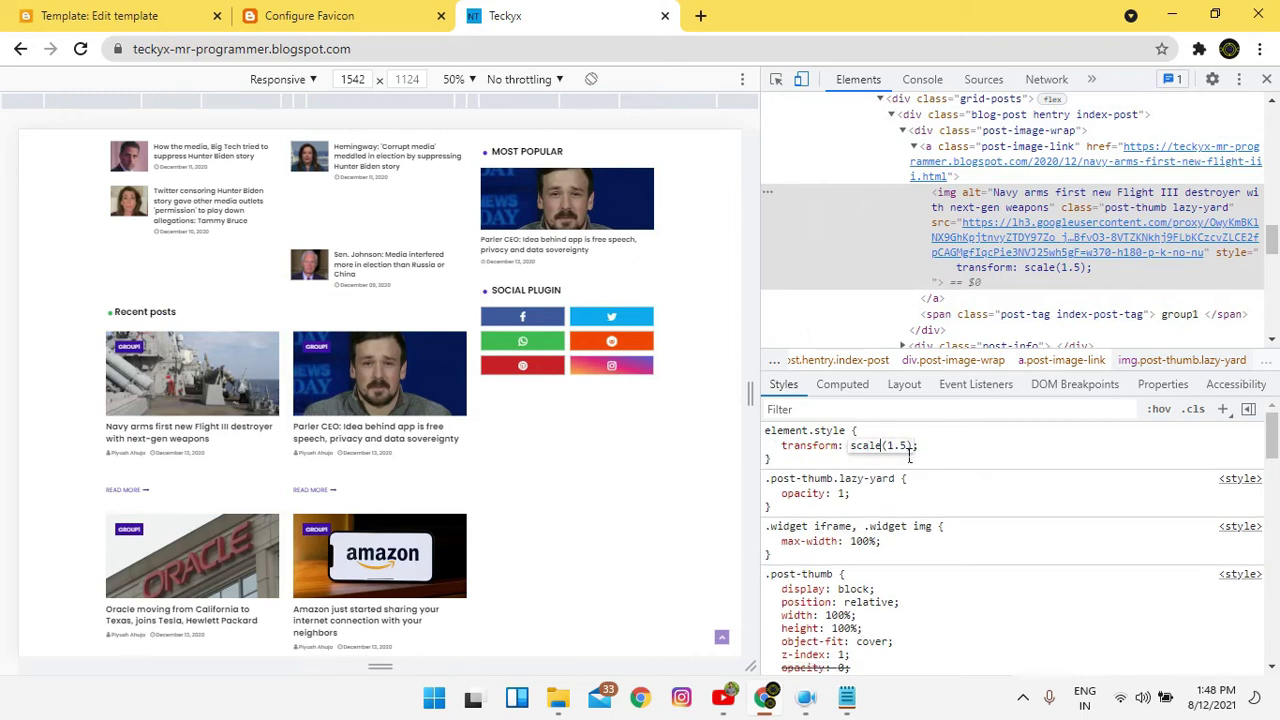
pyautogui.press('BackSpace')
pyautogui.press('BackSpace')
pyautogui.press('BackSpace')
pyautogui.press('BackSpace')
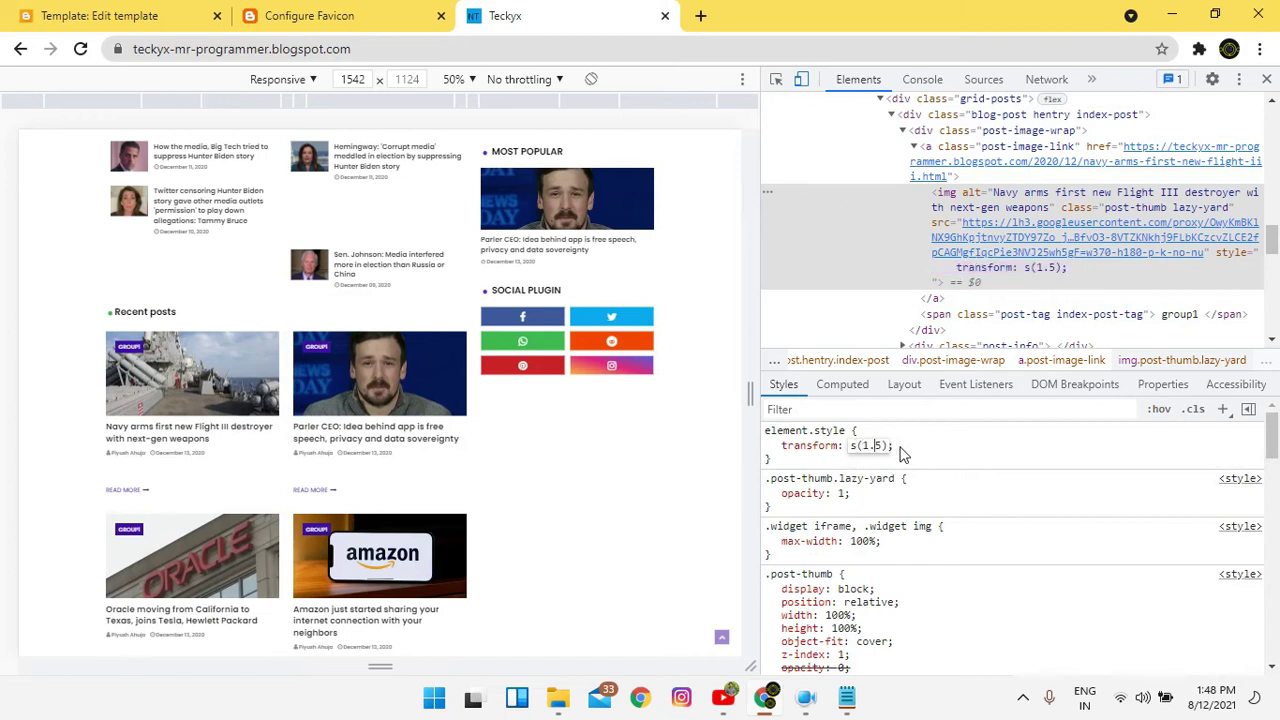
pyautogui.press('BackSpace')
pyautogui.press('BackSpace')
pyautogui.press('BackSpace')
pyautogui.press('BackSpace')
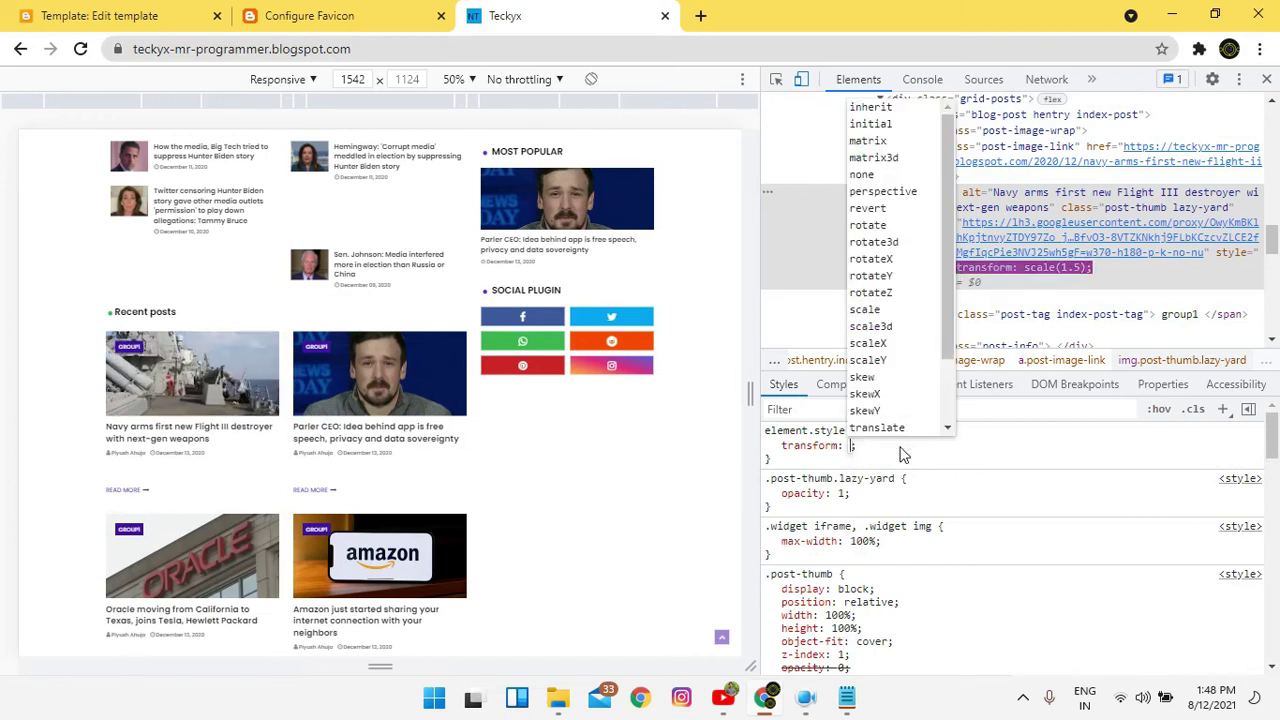
pyautogui.press('Down')
pyautogui.press('Down')
pyautogui.press('Down')
pyautogui.press('Down')
pyautogui.press('Down')
pyautogui.press('Down')
pyautogui.press('Down')
pyautogui.press('Down')
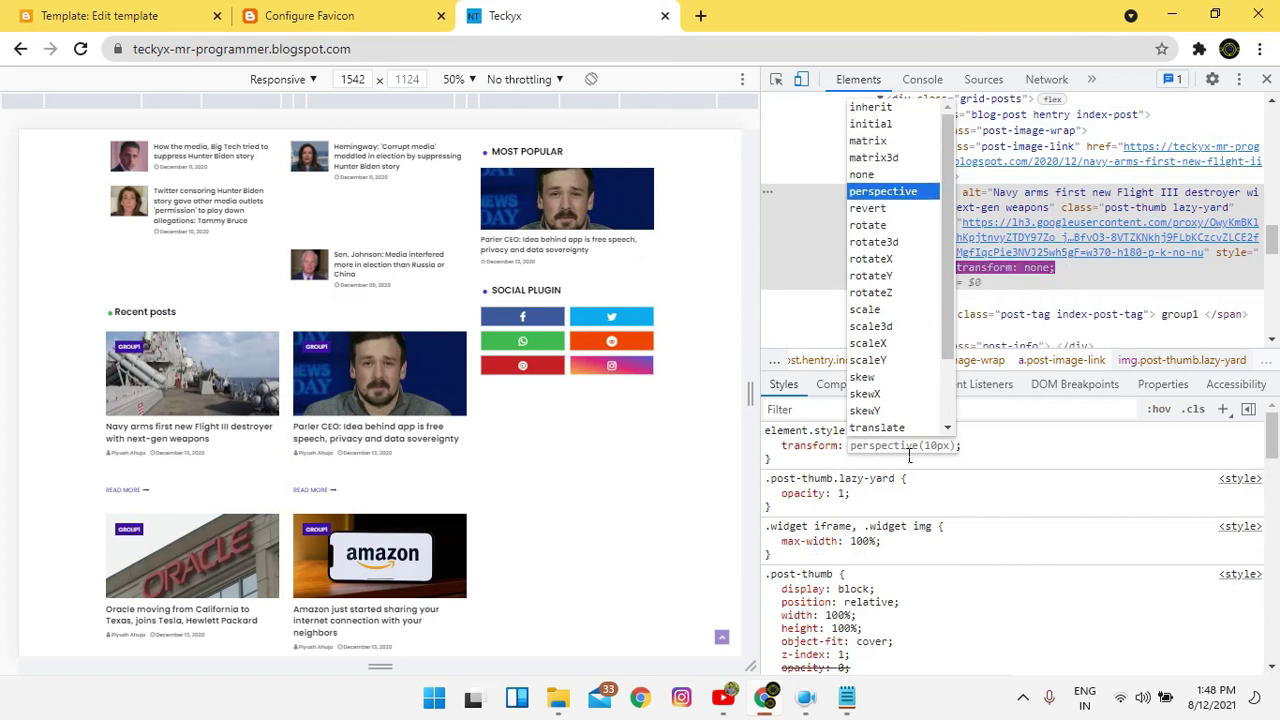
pyautogui.press('Down')
pyautogui.press('Down')
pyautogui.press('Down')
pyautogui.press('Down')
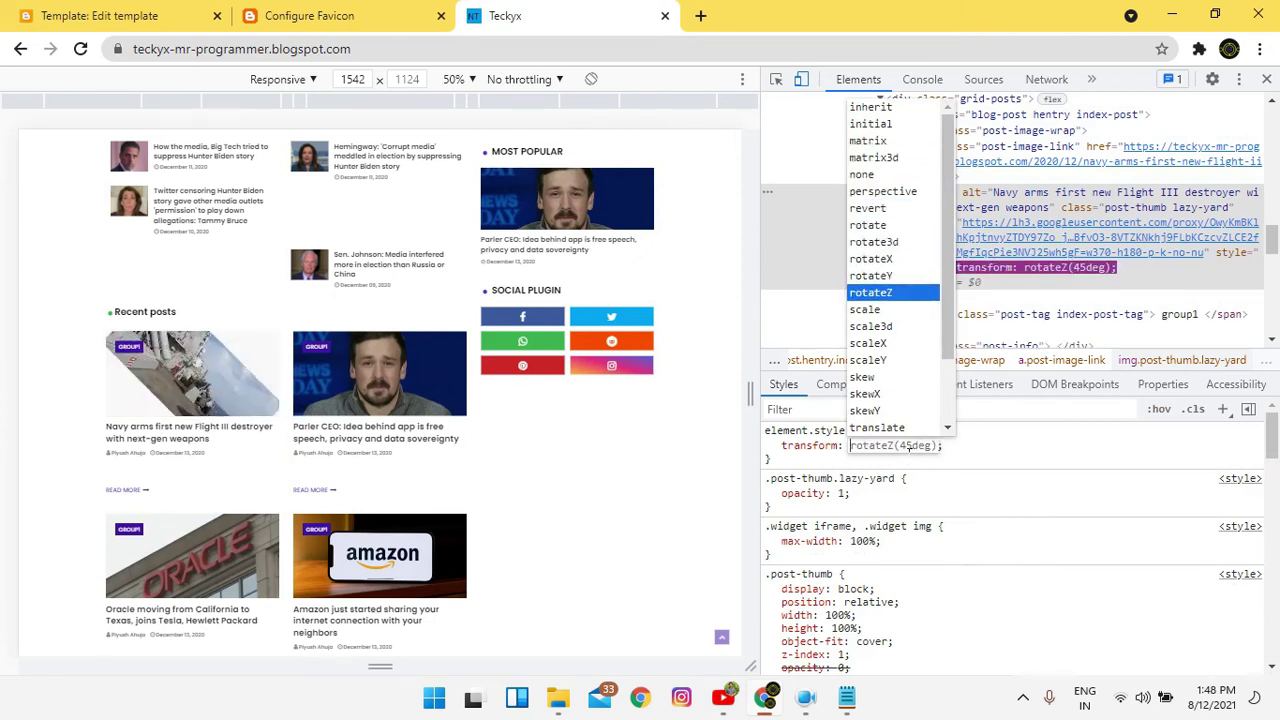
pyautogui.press('Down')
pyautogui.press('Down')
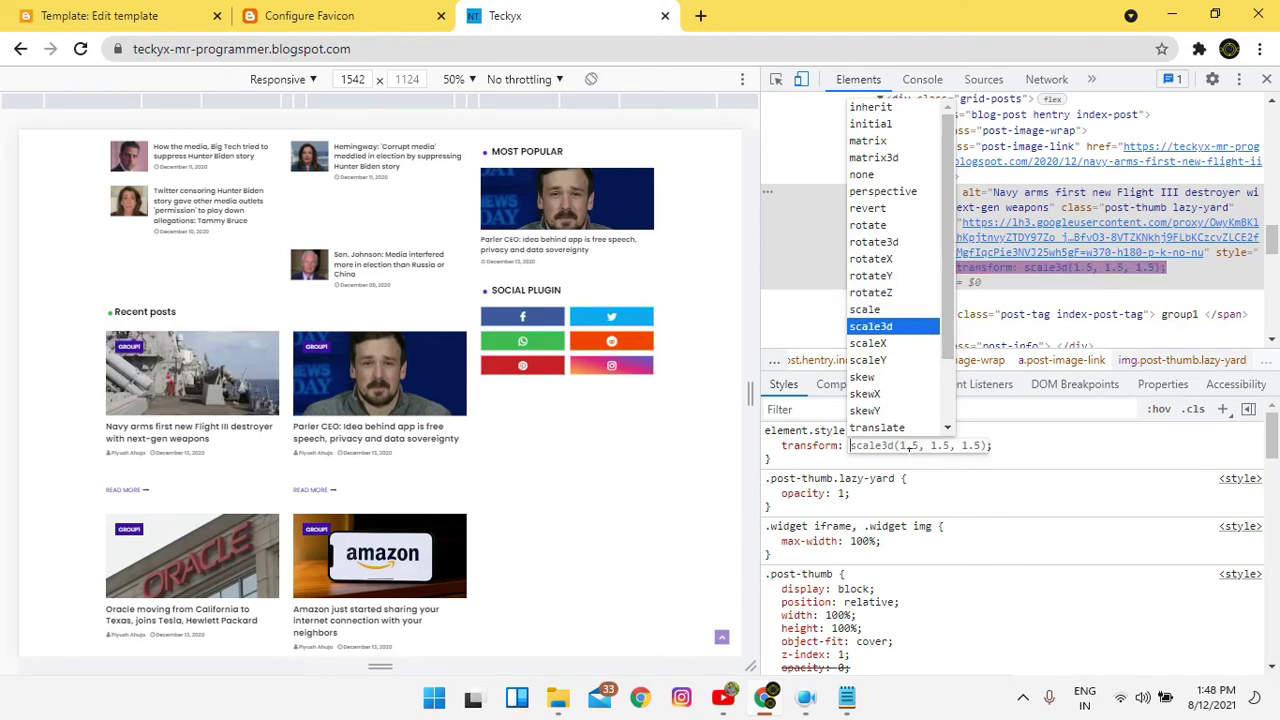
pyautogui.press('Down')
pyautogui.press('Down')
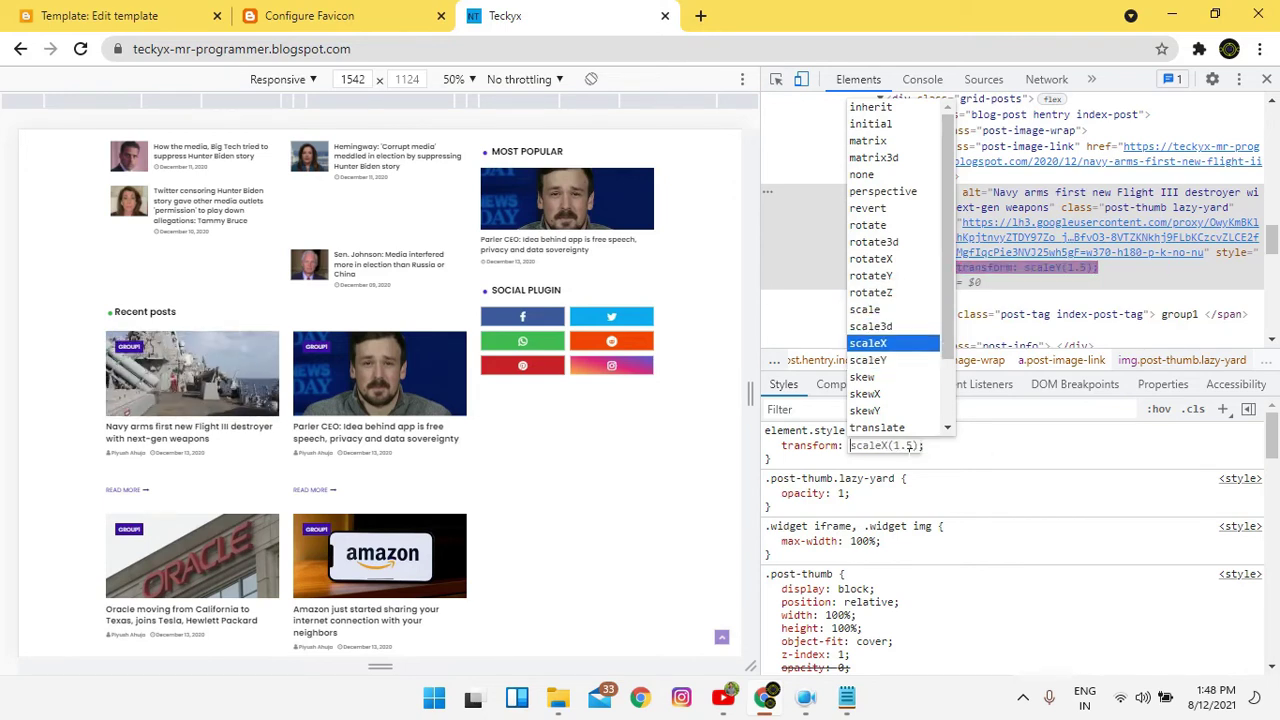
pyautogui.press('Down')
pyautogui.press('Down')
pyautogui.press('Down')
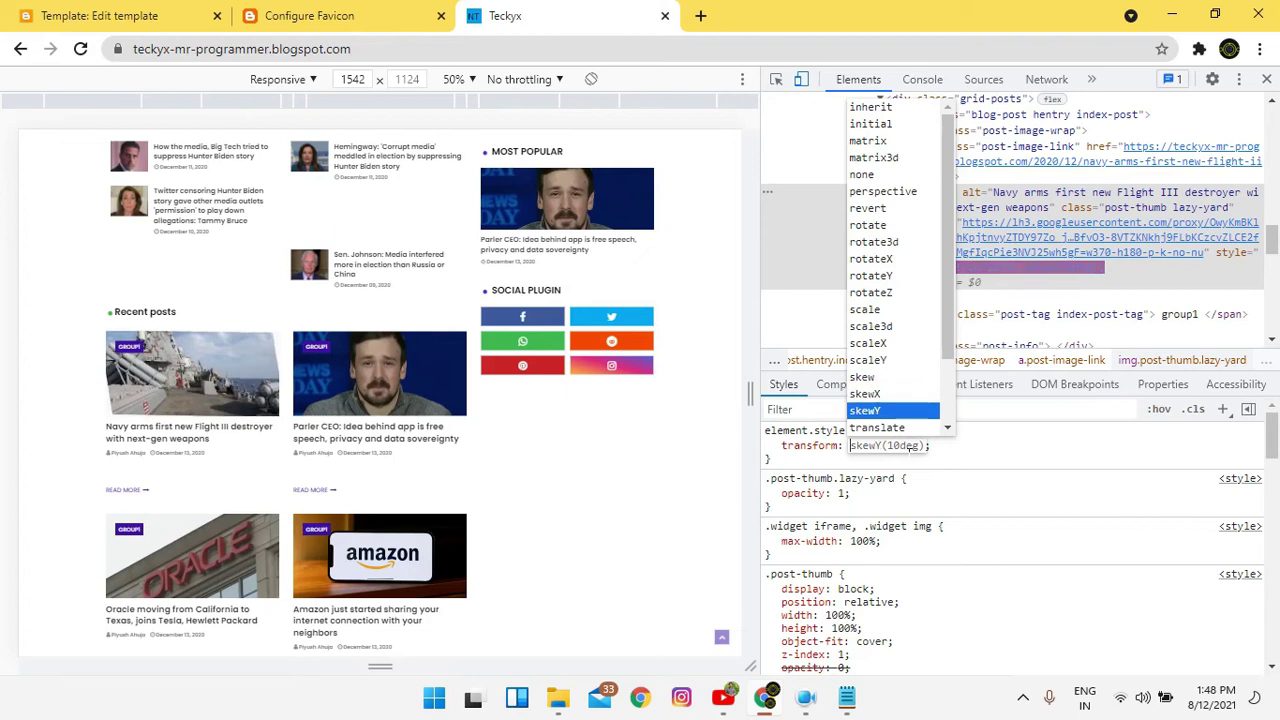
pyautogui.press('Down')
pyautogui.press('Down')
pyautogui.press('Down')
pyautogui.press('Down')
pyautogui.press('Down')
pyautogui.press('Down')
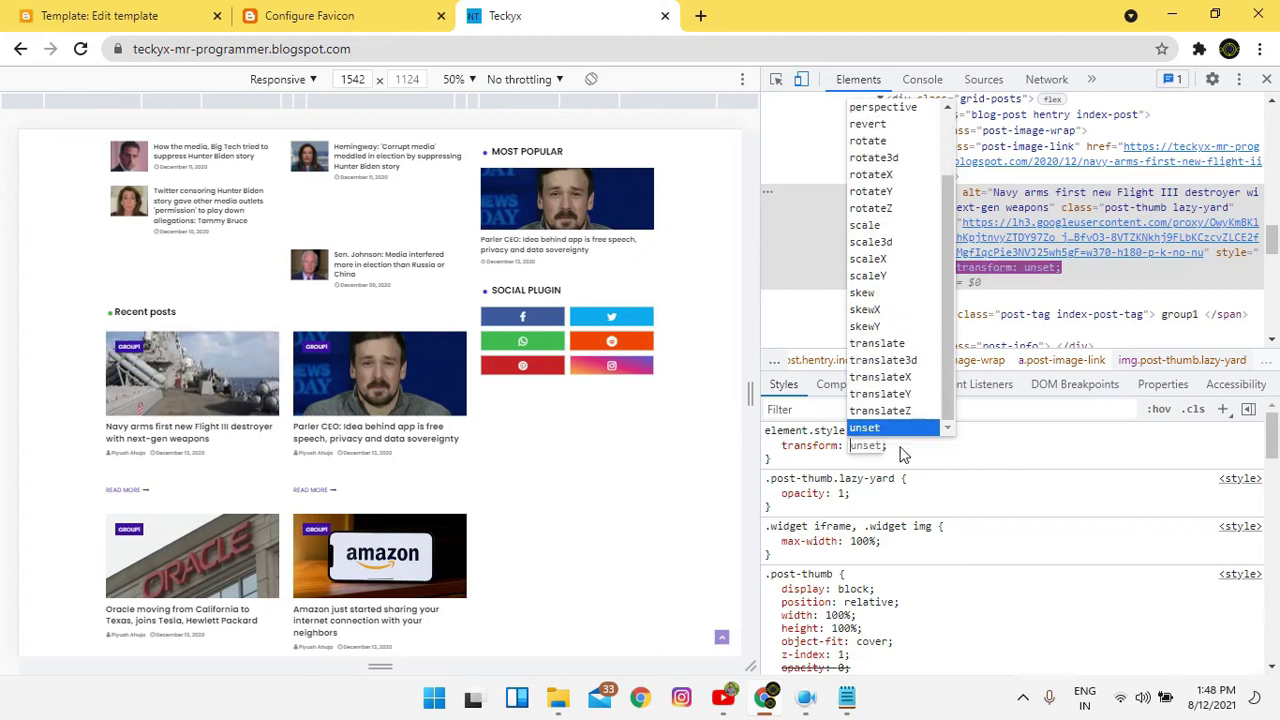
pyautogui.press('Down')
pyautogui.press('Up')
pyautogui.press('Up')
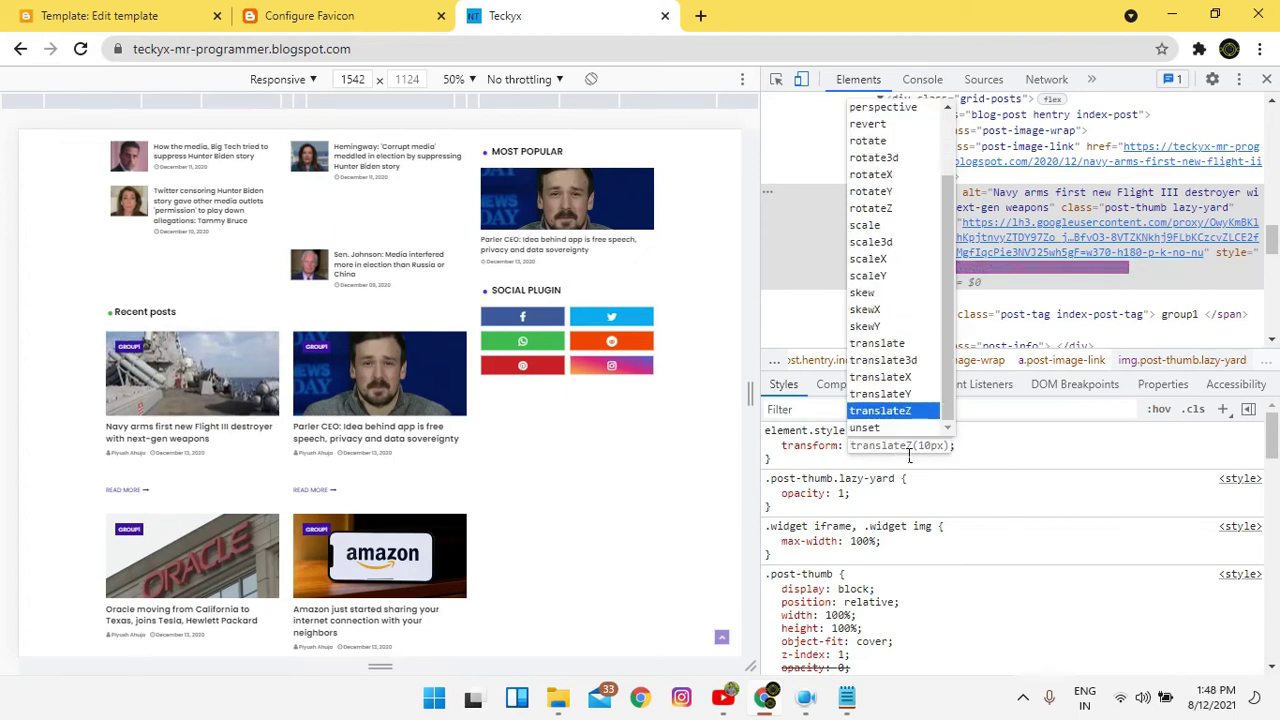
# Choose the suggested scale(1.5) as the thumbnail's transform value again.
pyautogui.press('Up')
pyautogui.press('Up')
pyautogui.press('Up')
pyautogui.press('Up')
pyautogui.press('Up')
pyautogui.press('Up')
pyautogui.press('Up')
pyautogui.press('Up')
pyautogui.press('Up')
pyautogui.press('Up')
pyautogui.press('Up')
pyautogui.press('Return')
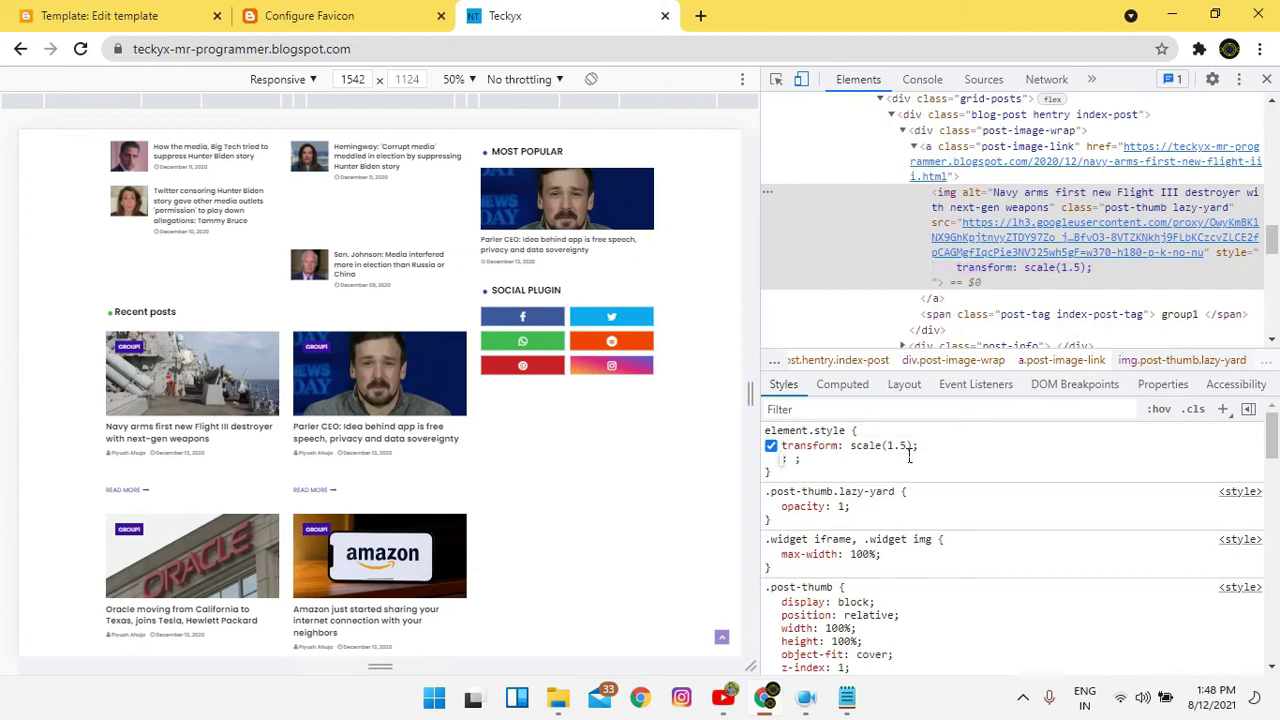
# Try scalex(1.5) as the thumbnail's transform value.
pyautogui.click(892, 455)
pyautogui.click(892, 450)
pyautogui.click(885, 446)
pyautogui.write('x')
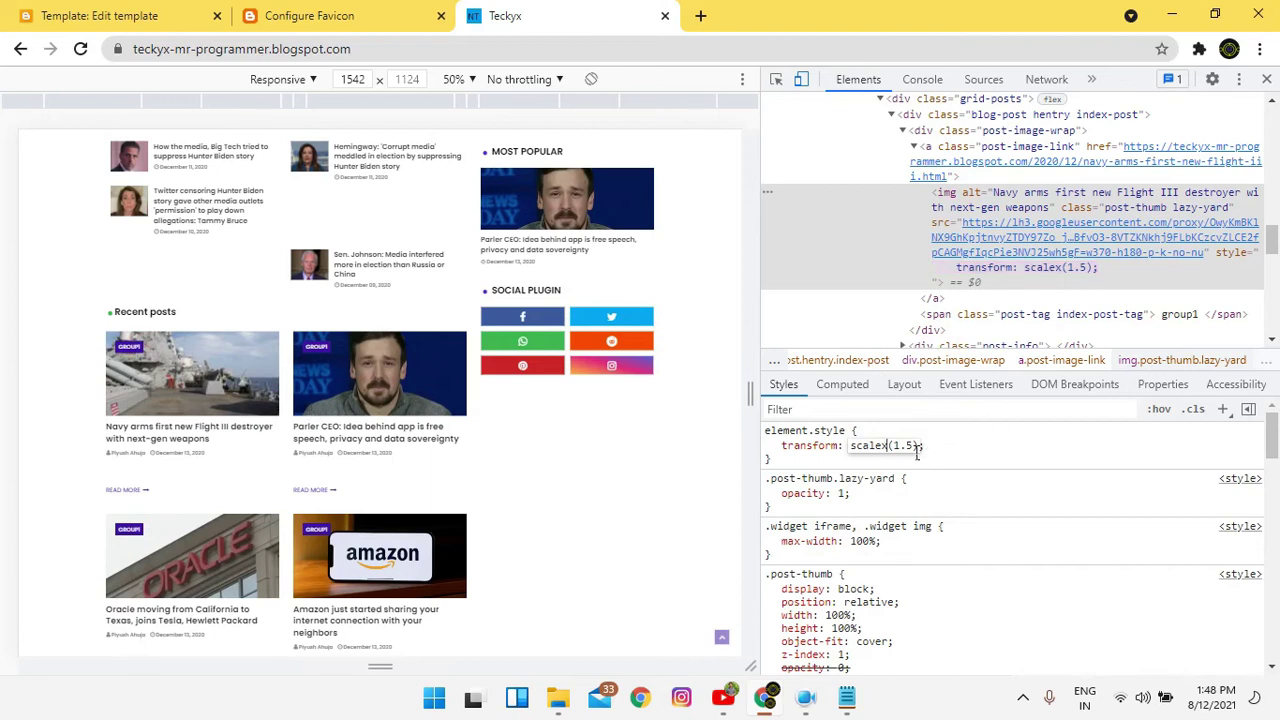
# Replace the thumbnail's transform value with the suggested scale3d(1.5, 1.5, 1.5).
pyautogui.hotkey('ctrl', 'a')
pyautogui.press('BackSpace')
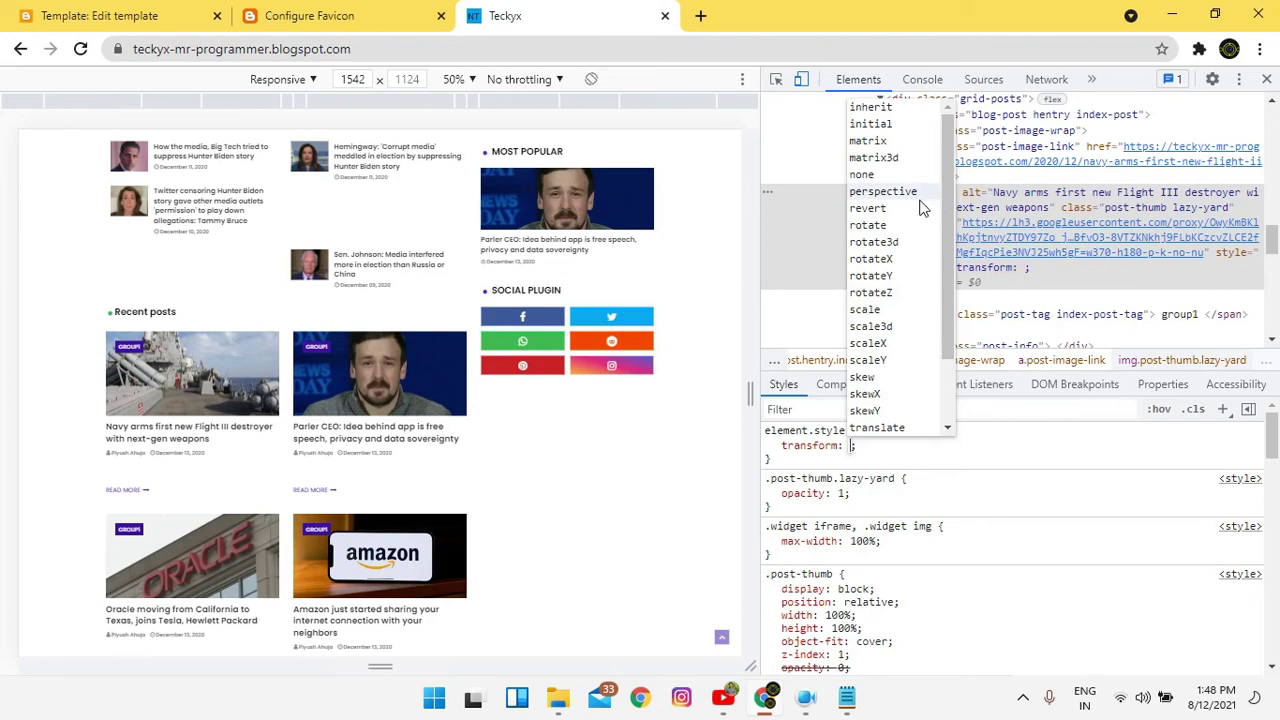
pyautogui.moveTo(947, 343); pyautogui.dragTo(947, 410)
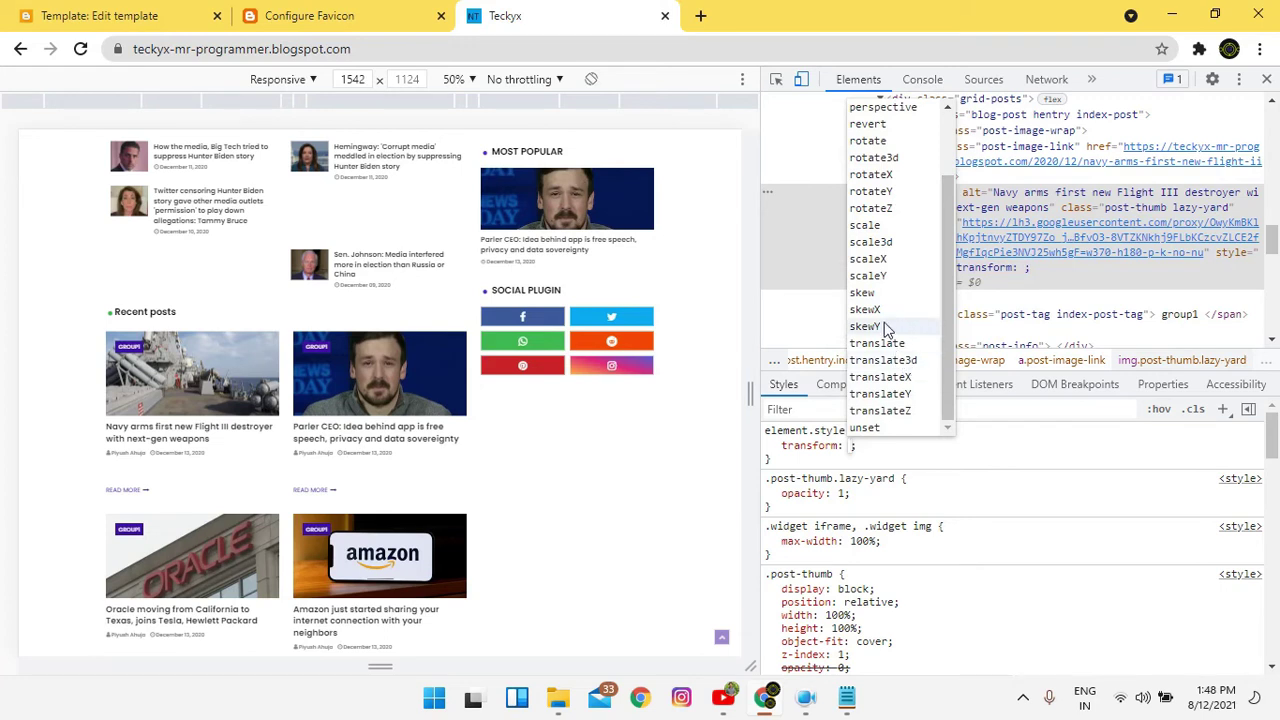
pyautogui.click(877, 241)
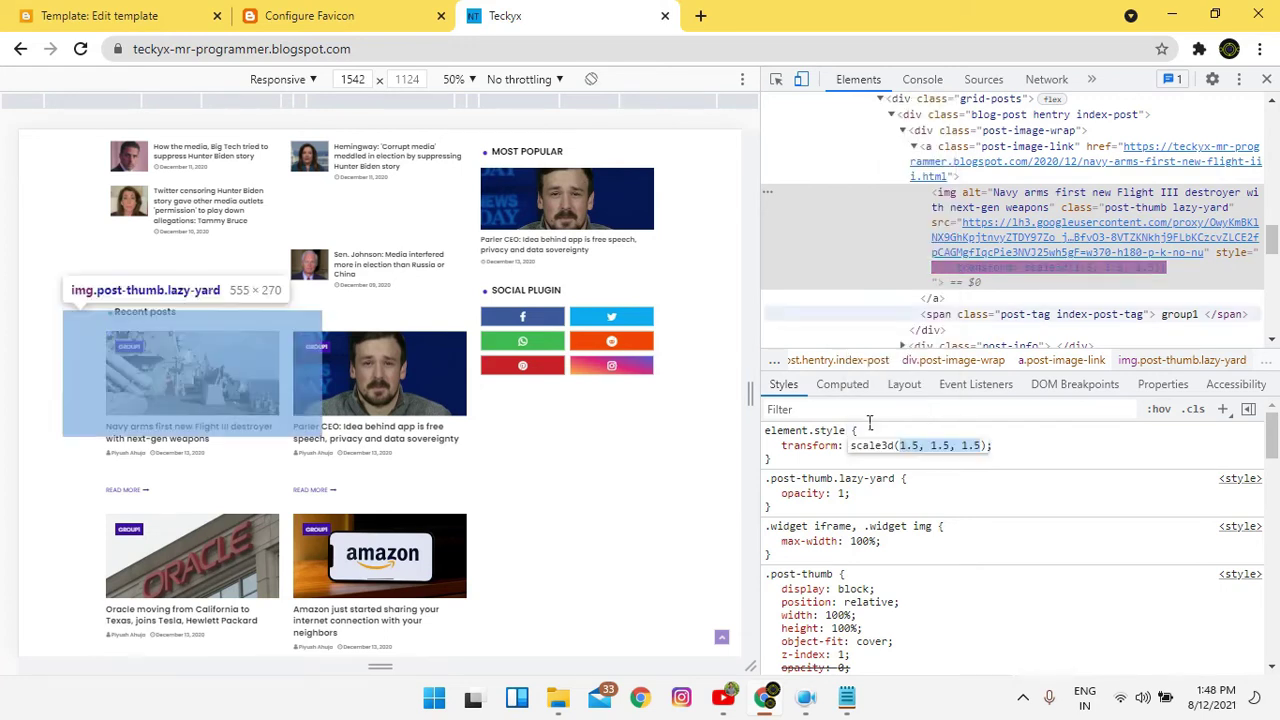
# Delete the scale3d function from the thumbnail's transform declaration.
pyautogui.press('BackSpace')
pyautogui.press('BackSpace')
pyautogui.press('BackSpace')
pyautogui.press('BackSpace')
pyautogui.press('BackSpace')
pyautogui.press('BackSpace')
pyautogui.press('BackSpace')
pyautogui.press('BackSpace')
pyautogui.press('BackSpace')
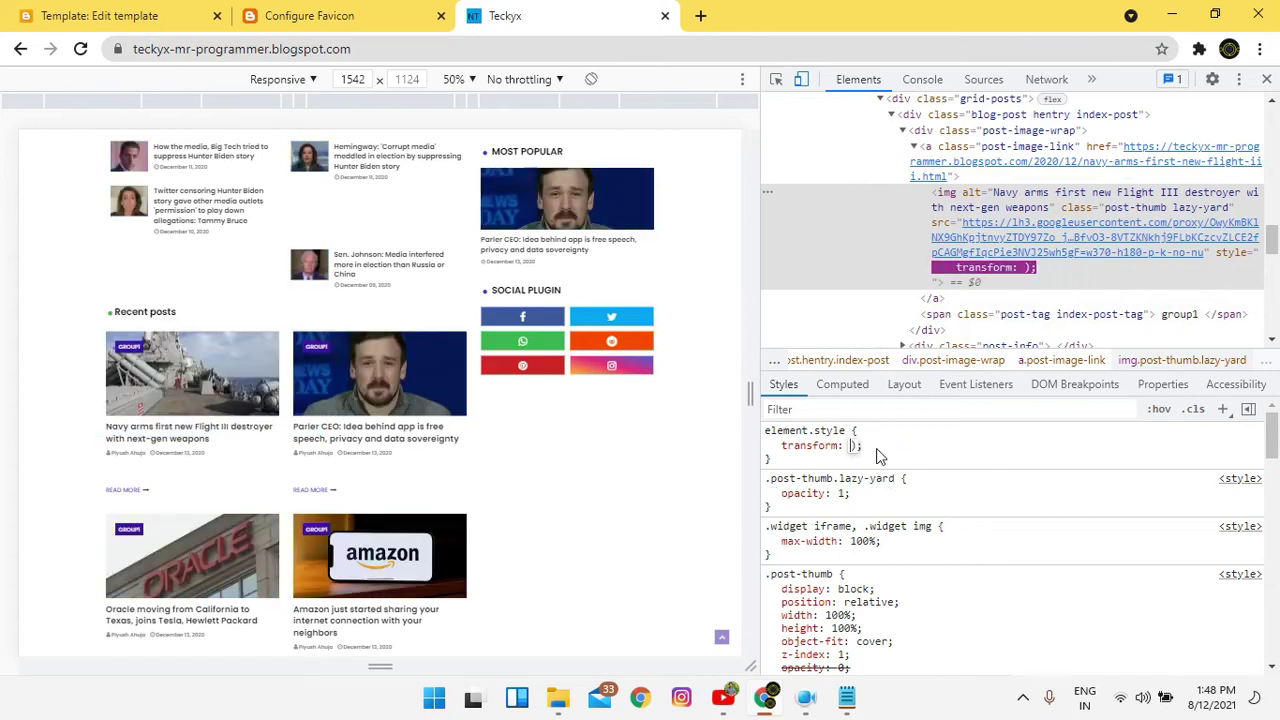
pyautogui.press('Return')
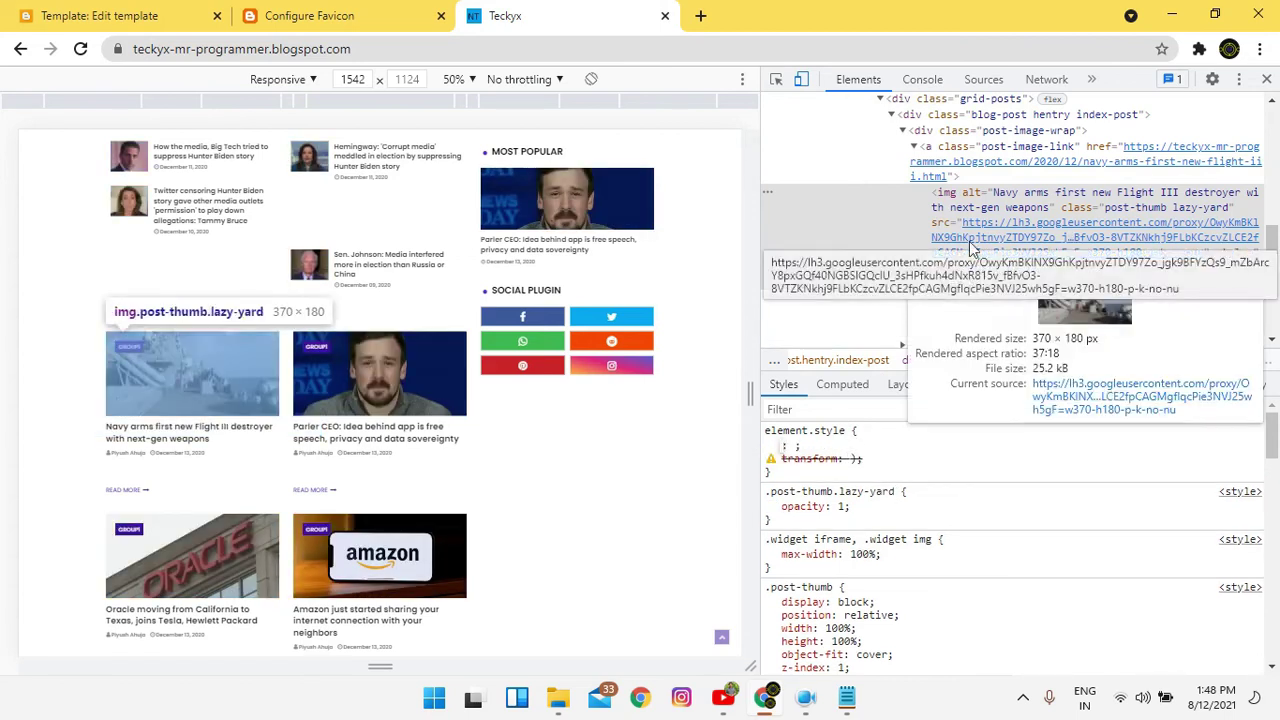
# Reload the Teckyx blog page to discard the test styles.
pyautogui.click(99, 15)
pyautogui.click(505, 15)
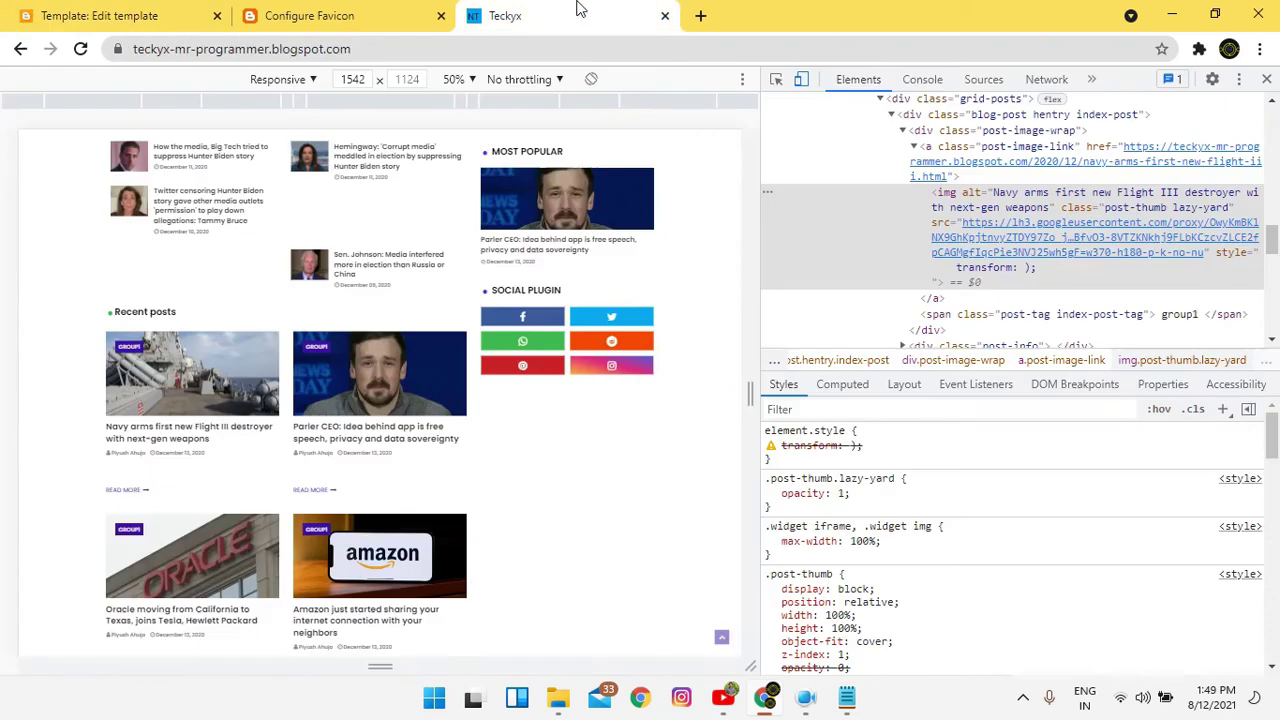
pyautogui.click(84, 48)
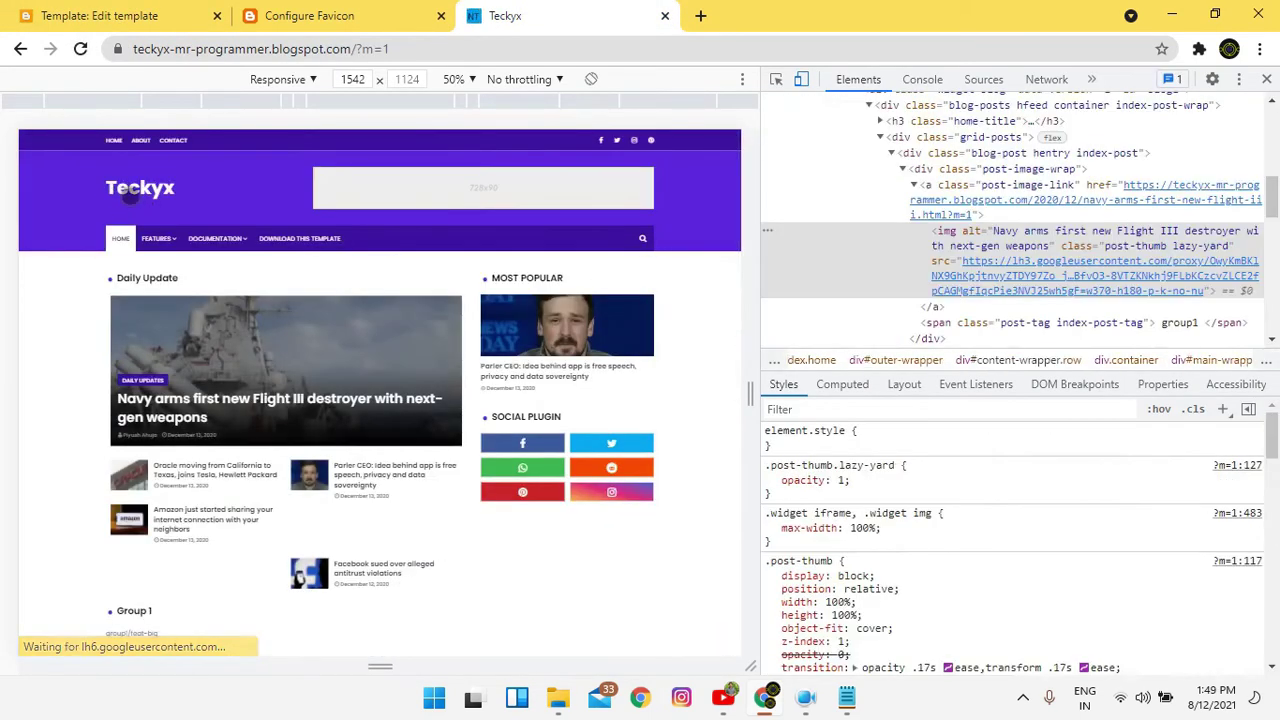
pyautogui.click(82, 49)
# Look over the reloaded Teckyx homepage down to its footer.
pyautogui.click(12, 14)
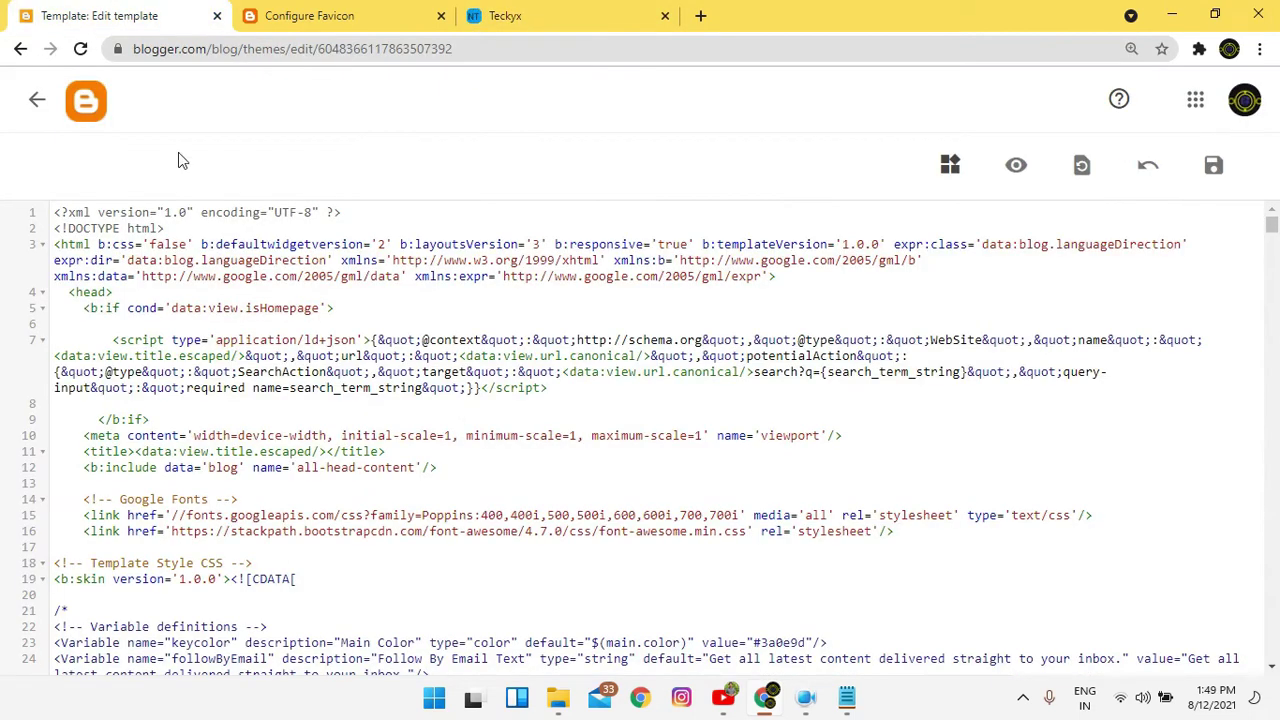
pyautogui.hotkey('ctrl', 'shift', 'Tab')
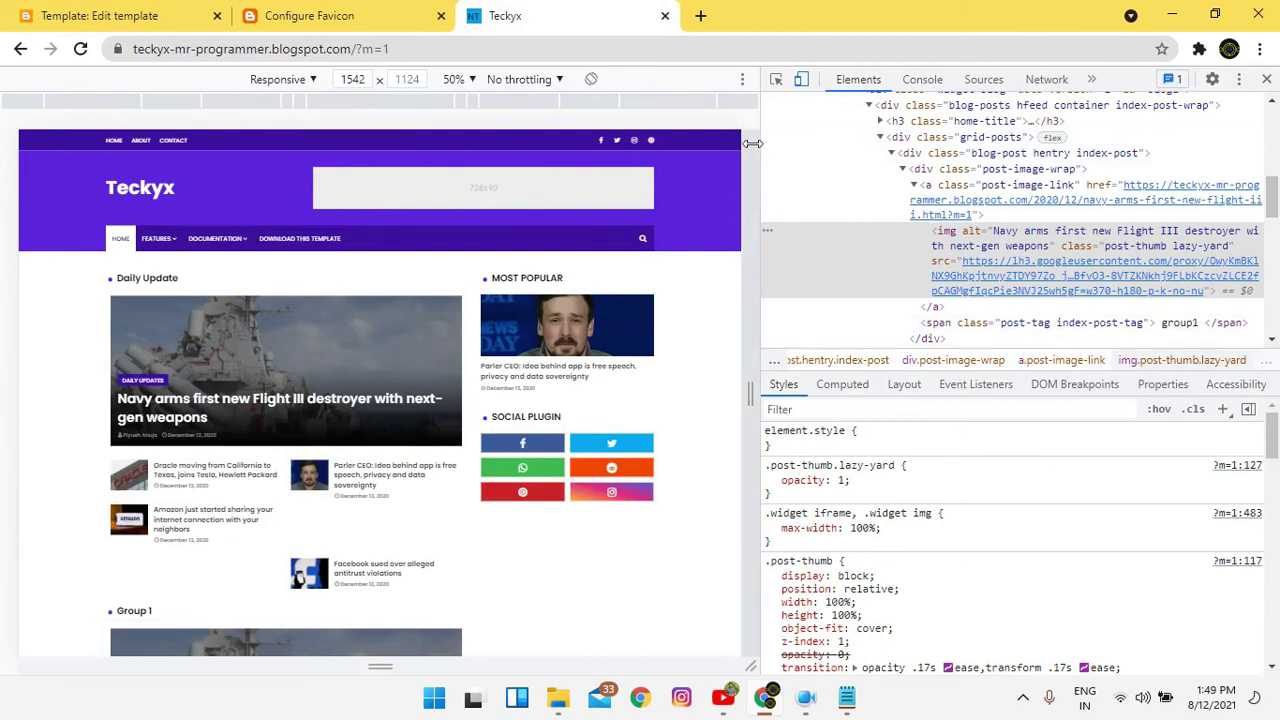
pyautogui.scroll(-4, 640, 350)
pyautogui.scroll(-10, 594, 526)
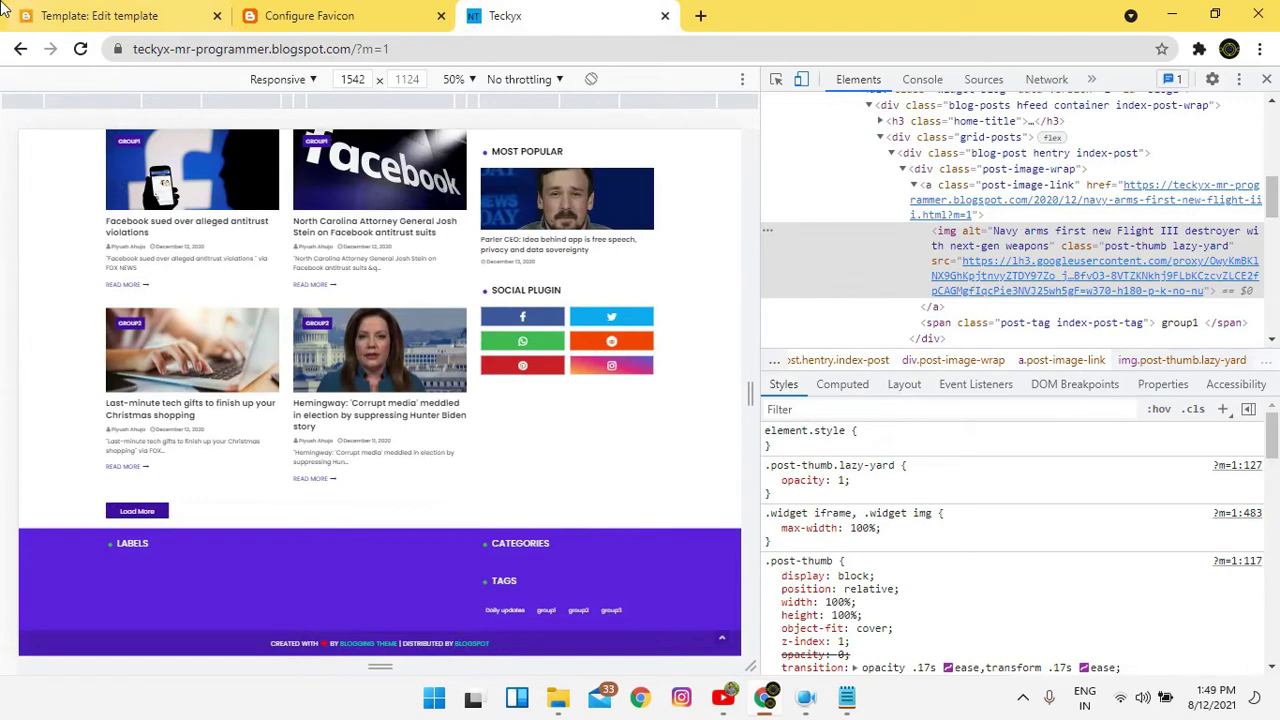
pyautogui.click(3, 5)
pyautogui.scroll(-4, 370, 170)
pyautogui.click(310, 16)
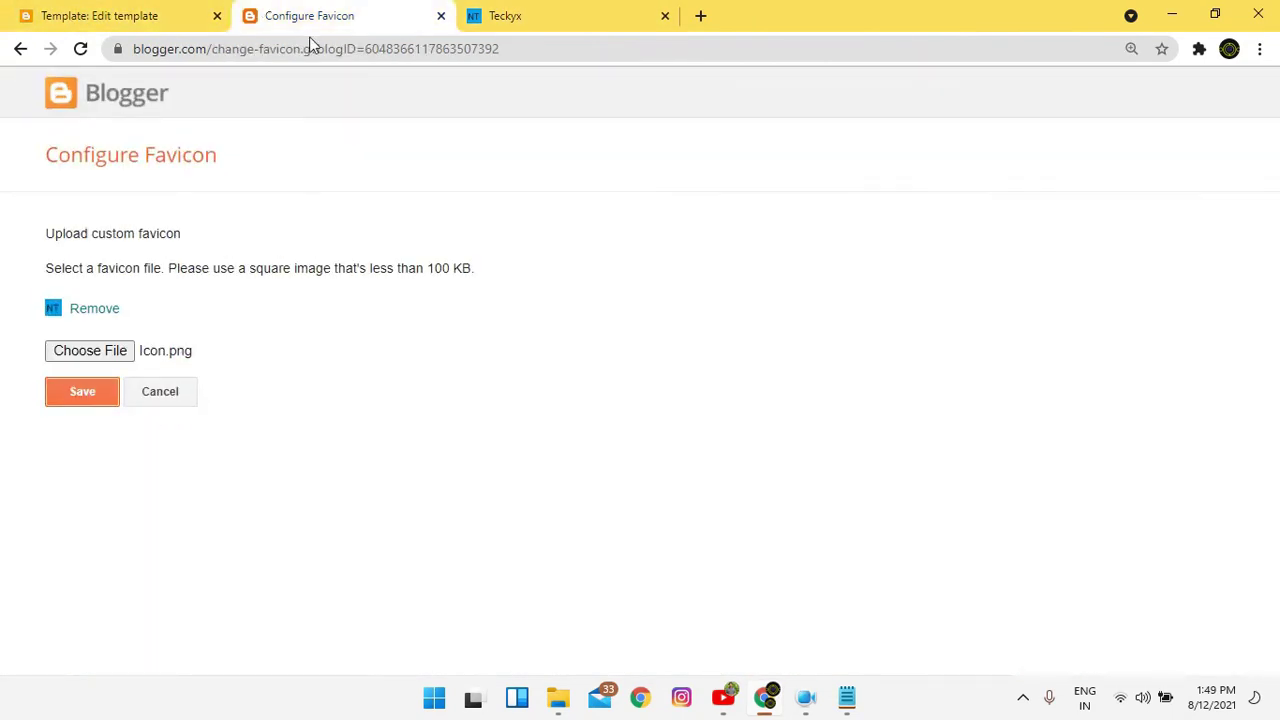
# Open the blog's Layout page in Blogger at 100% zoom and examine its gadget sections down to Main Posts.
pyautogui.click(30, 16)
pyautogui.click(37, 102)
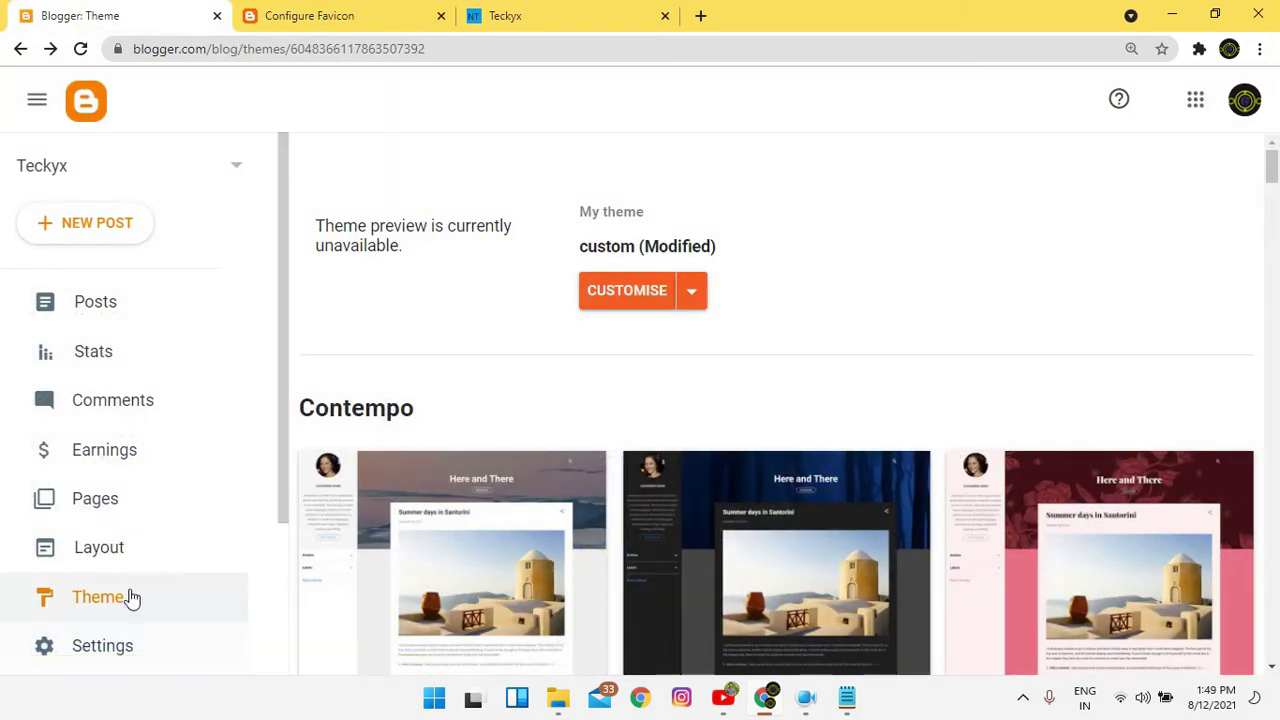
pyautogui.click(128, 558)
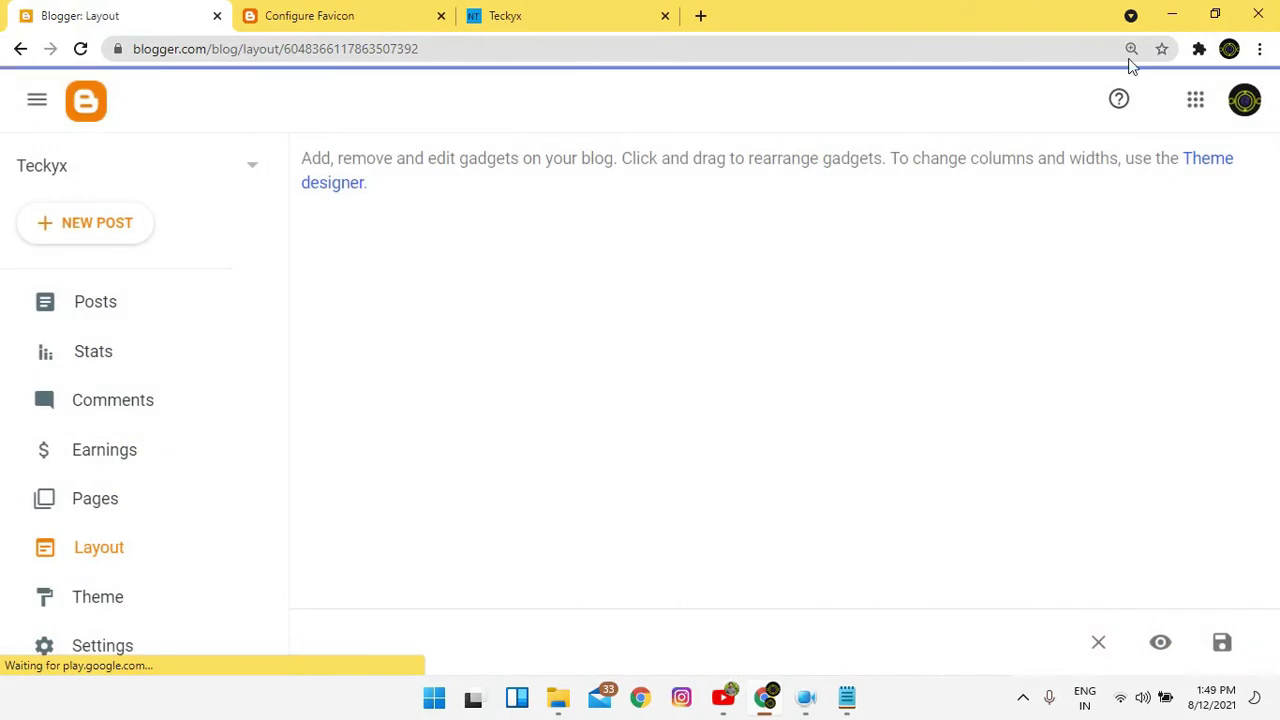
pyautogui.click(1131, 49)
pyautogui.click(1117, 89)
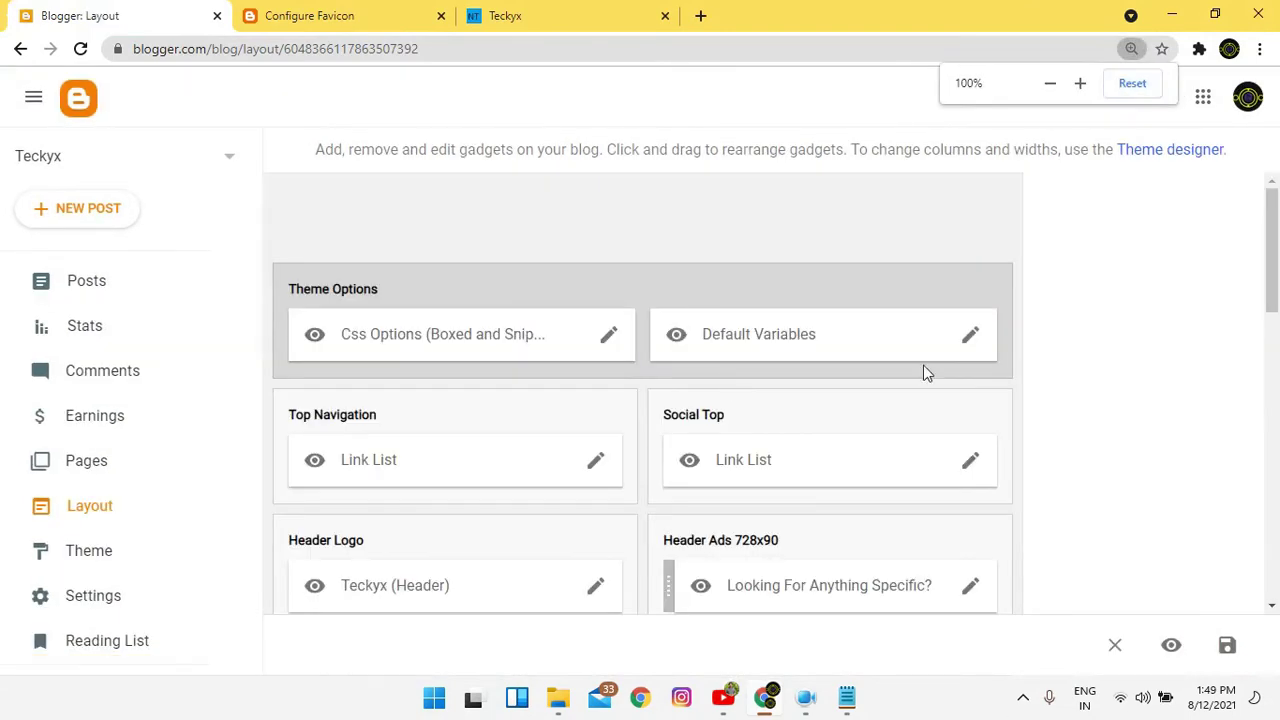
pyautogui.scroll(-2, 1158, 352)
pyautogui.scroll(-2, 1158, 352)
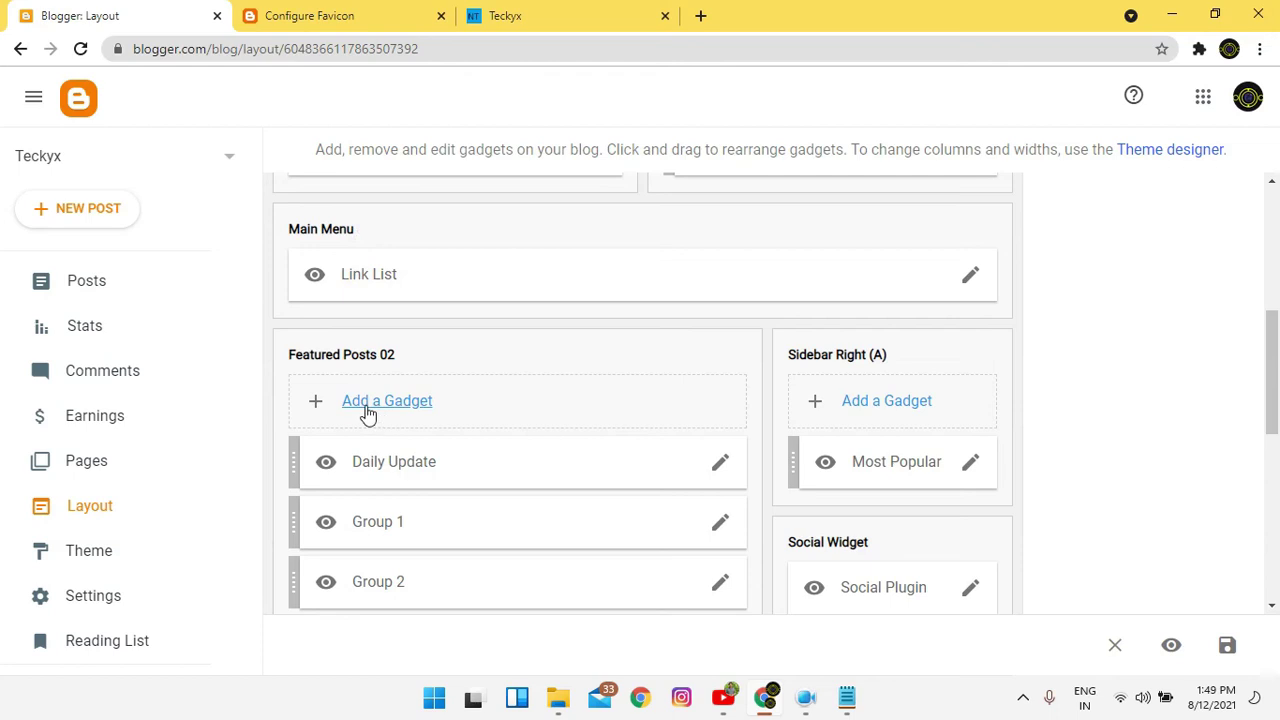
pyautogui.scroll(-5, 372, 270)
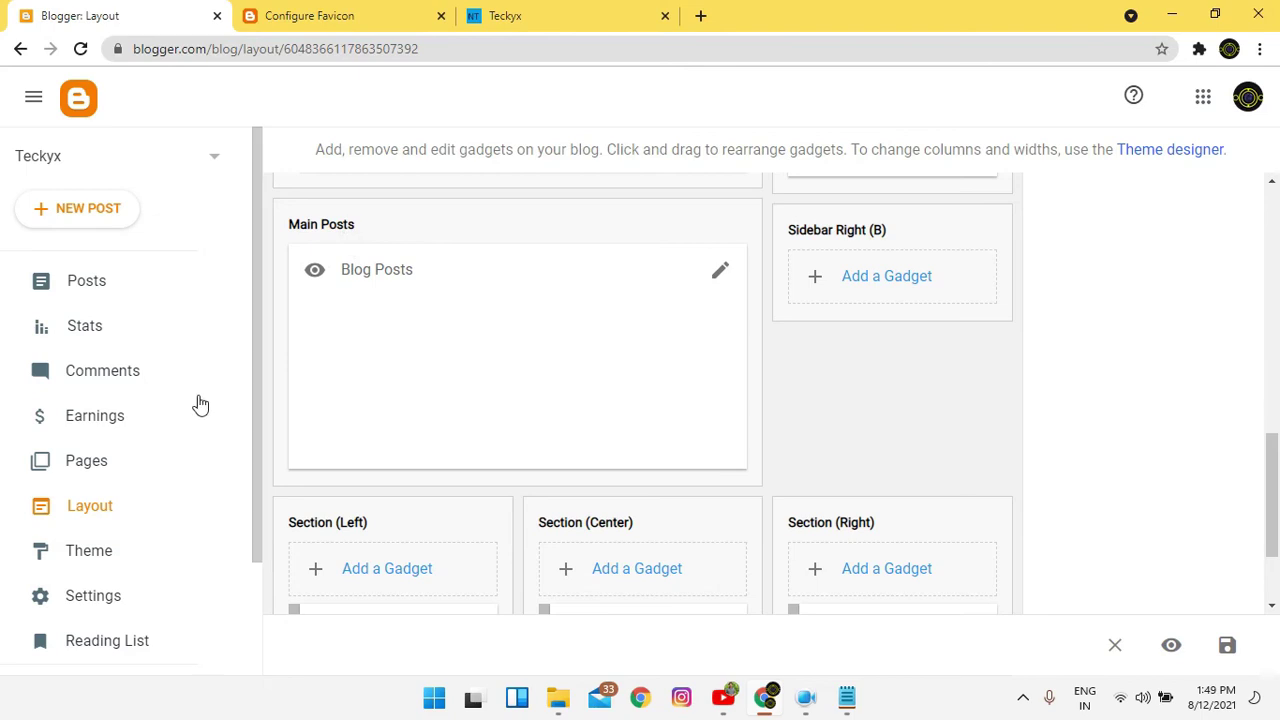
# Open the blog theme's HTML code for editing.
pyautogui.click(123, 553)
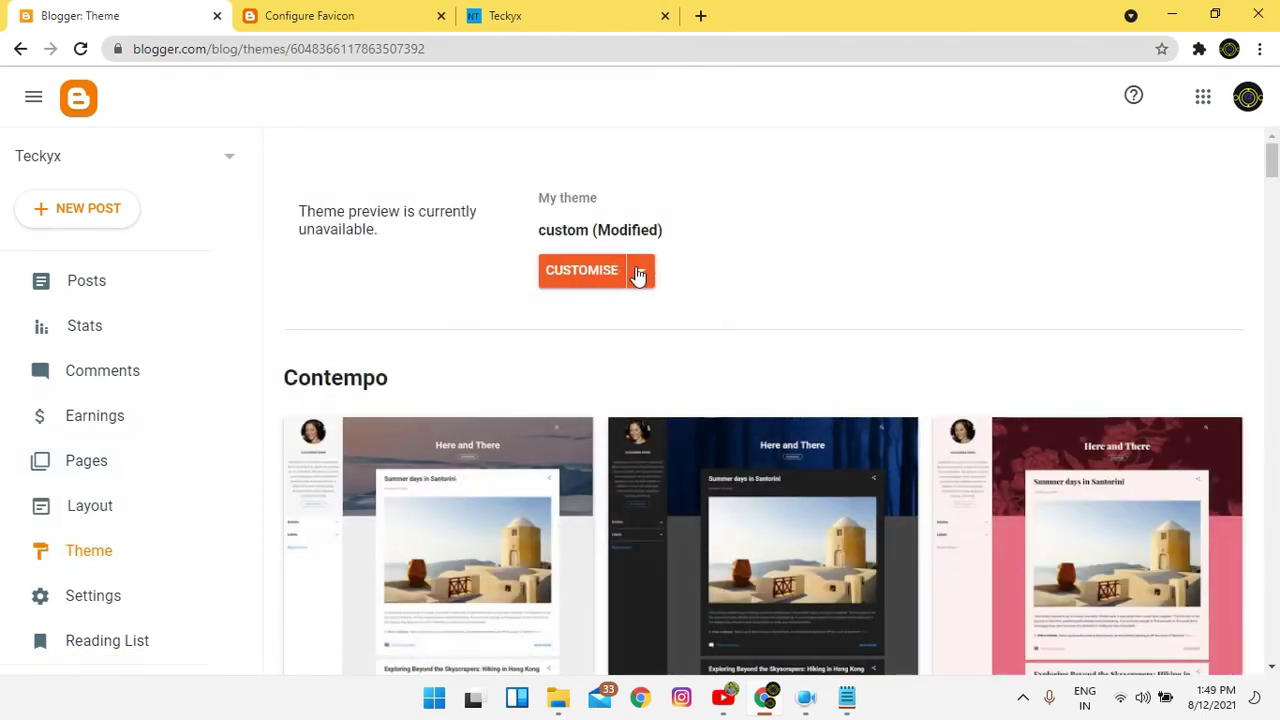
pyautogui.click(640, 272)
pyautogui.click(485, 420)
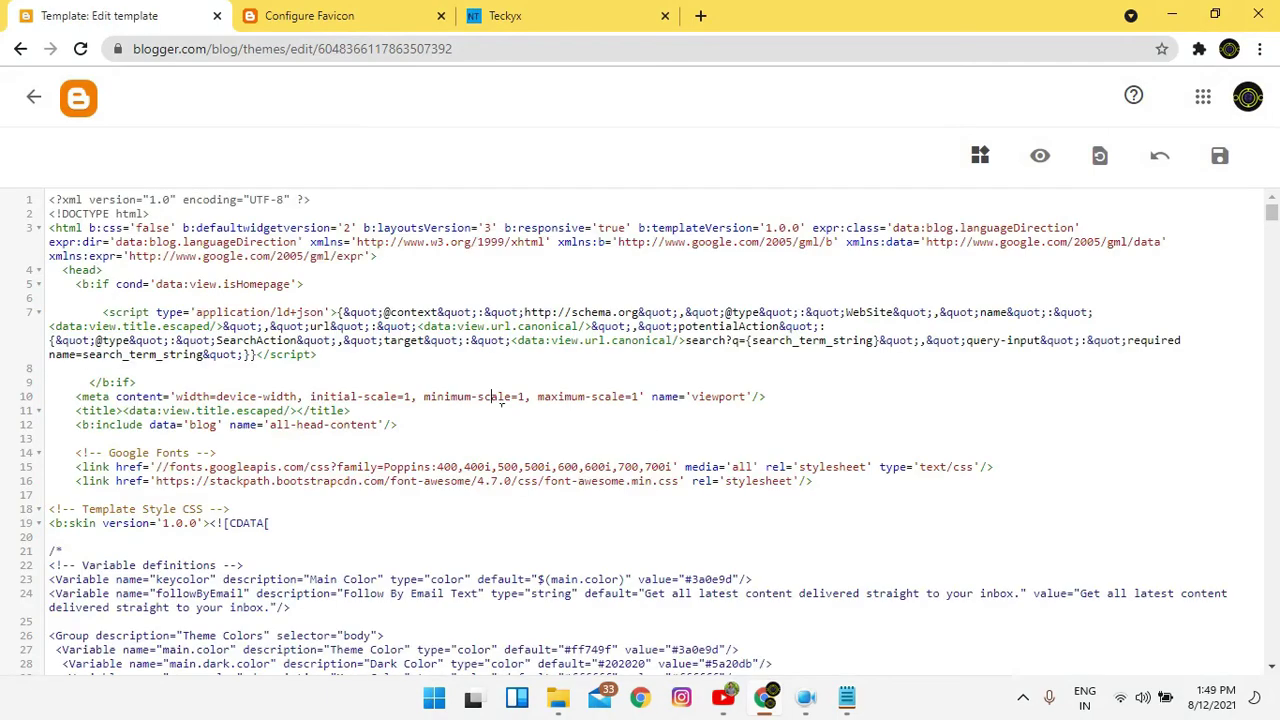
# Search the template code for "main posts", set that section's maxwidgets to 5 and save the theme.
pyautogui.hotkey('ctrl', 'f')
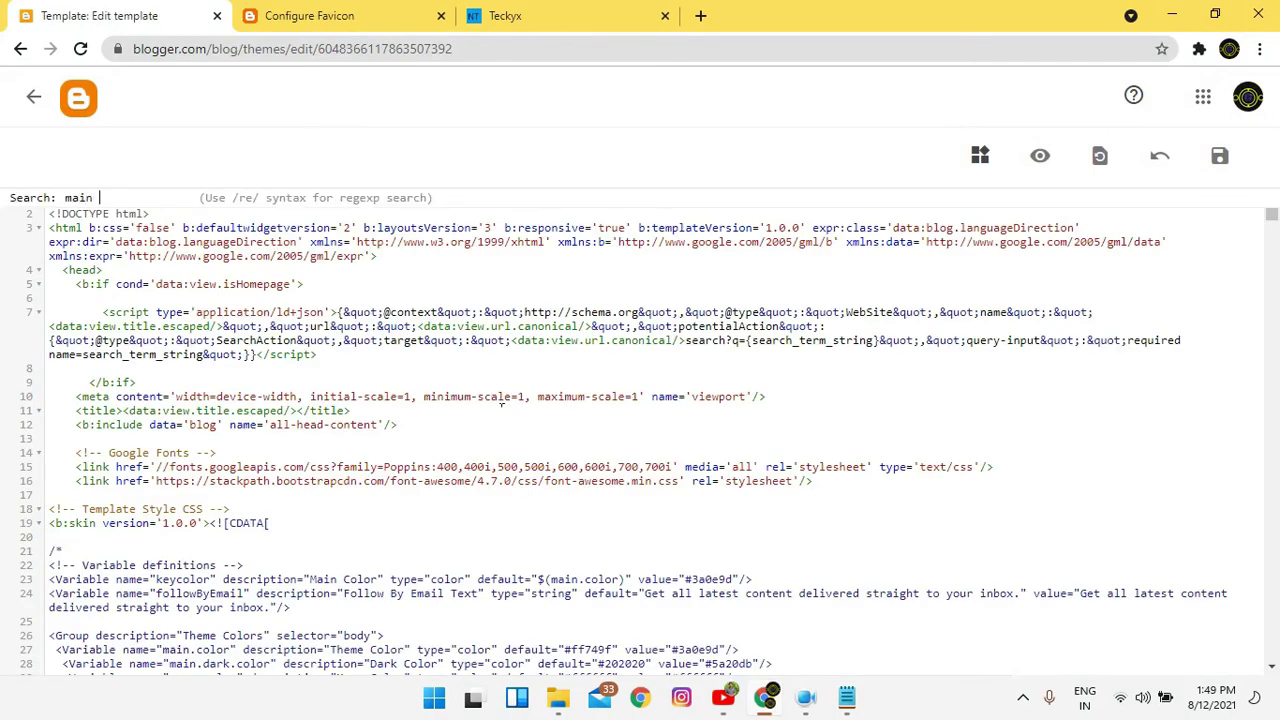
pyautogui.press('Return')
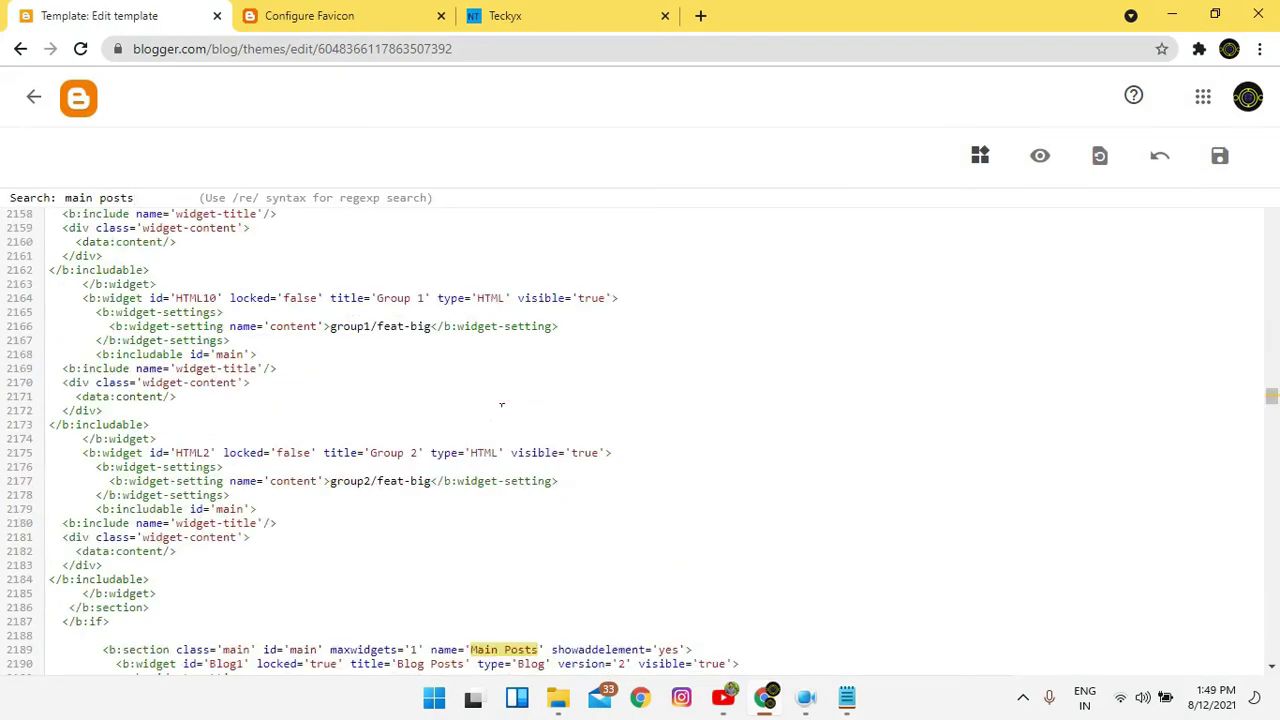
pyautogui.scroll(-2, 490, 418)
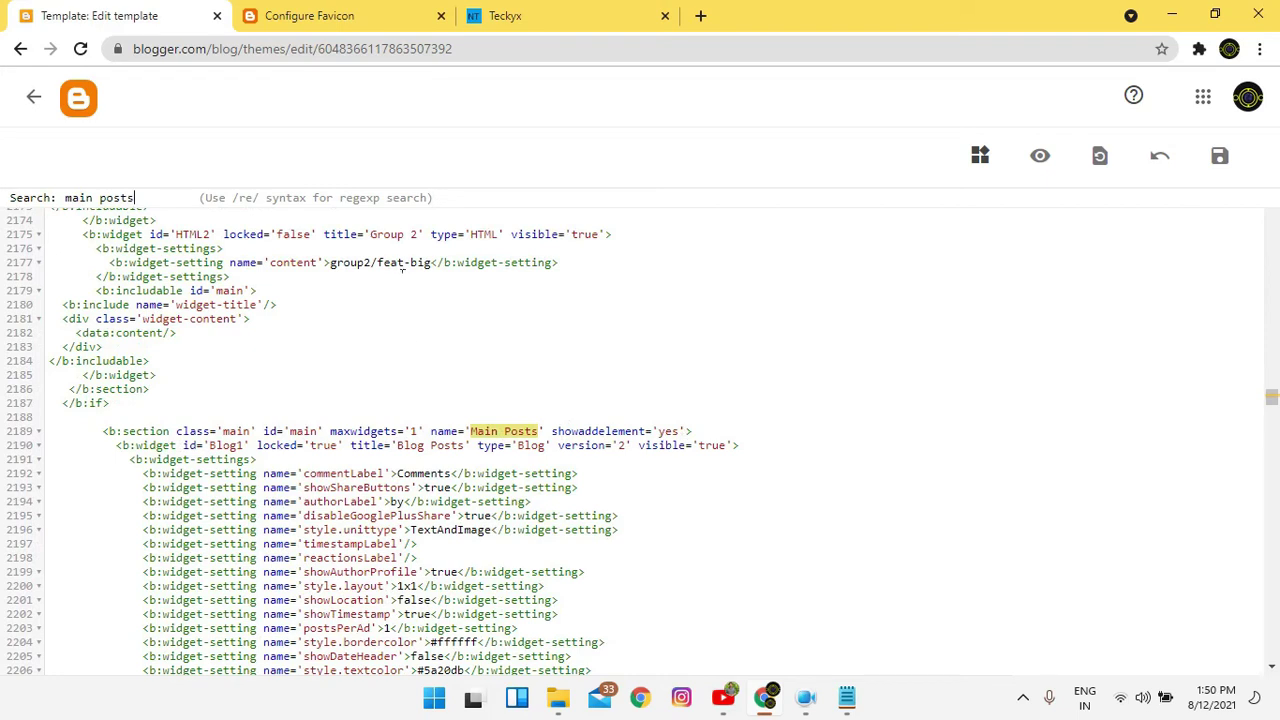
pyautogui.doubleClick(420, 432)
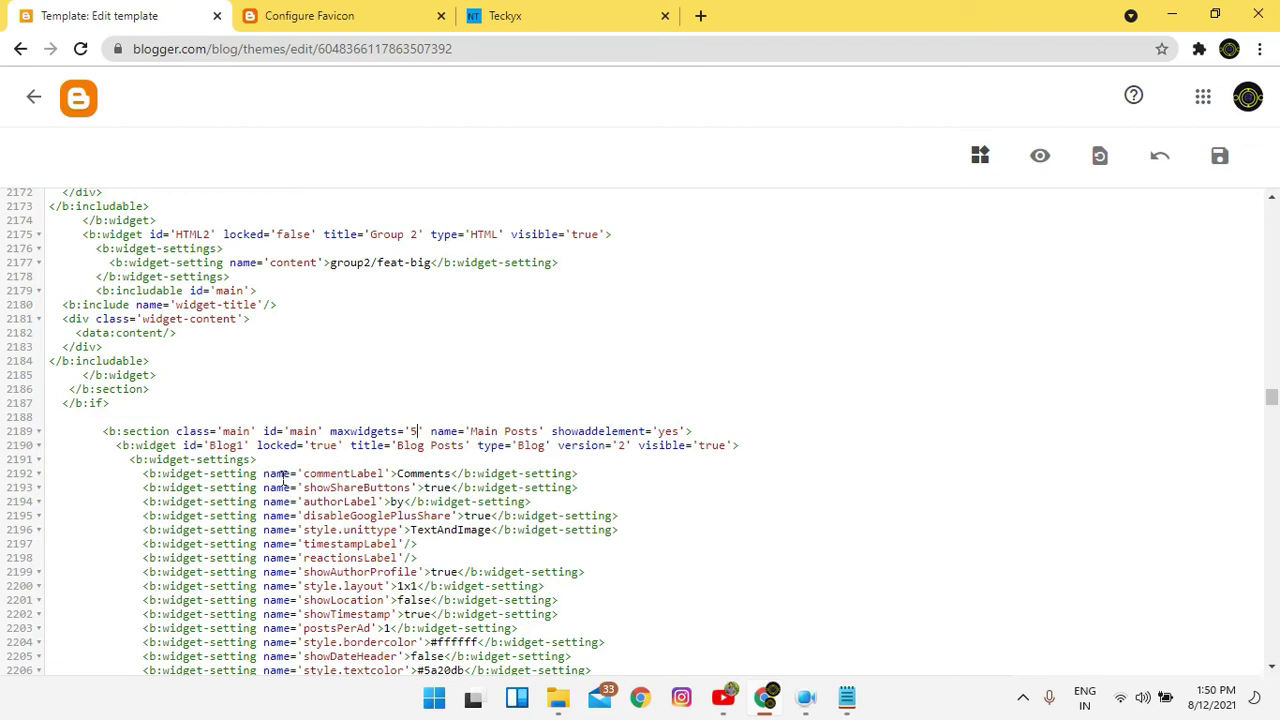
pyautogui.click(1220, 156)
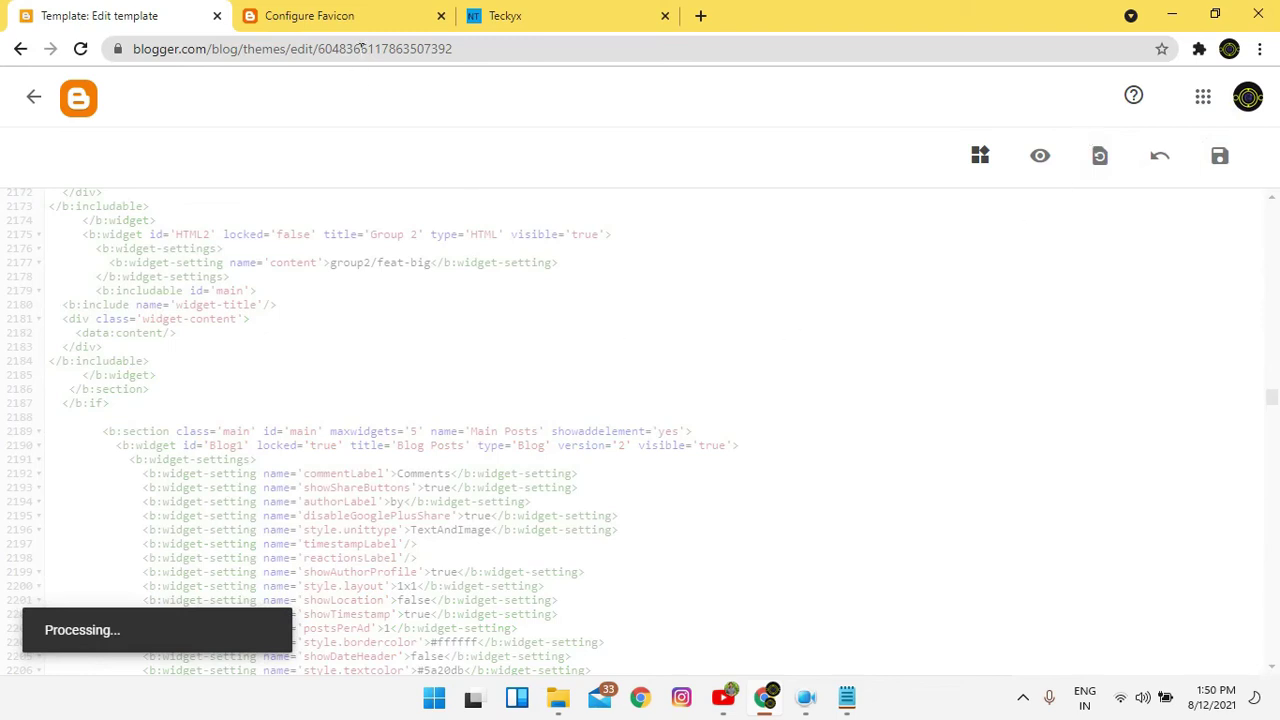
# Return to the blog's Layout page and check the Main Posts section for the option to add a gadget.
pyautogui.click(350, 12)
pyautogui.click(140, 15)
pyautogui.click(40, 100)
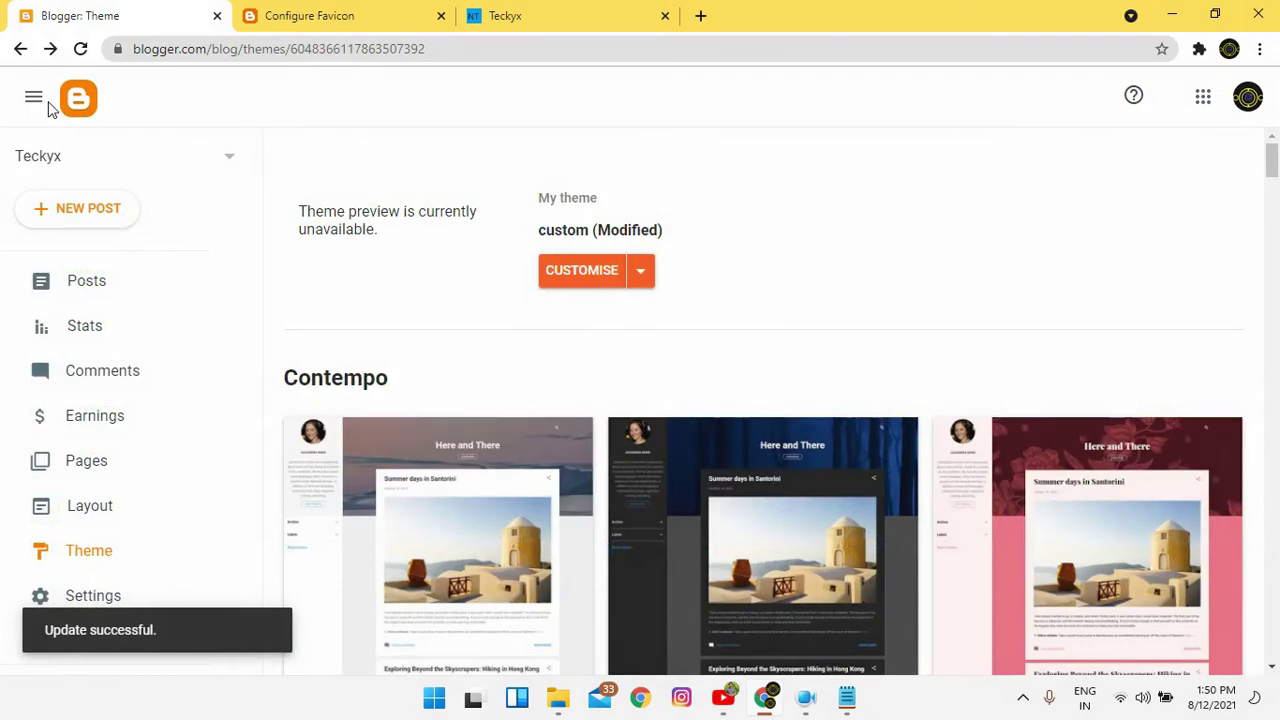
pyautogui.click(118, 510)
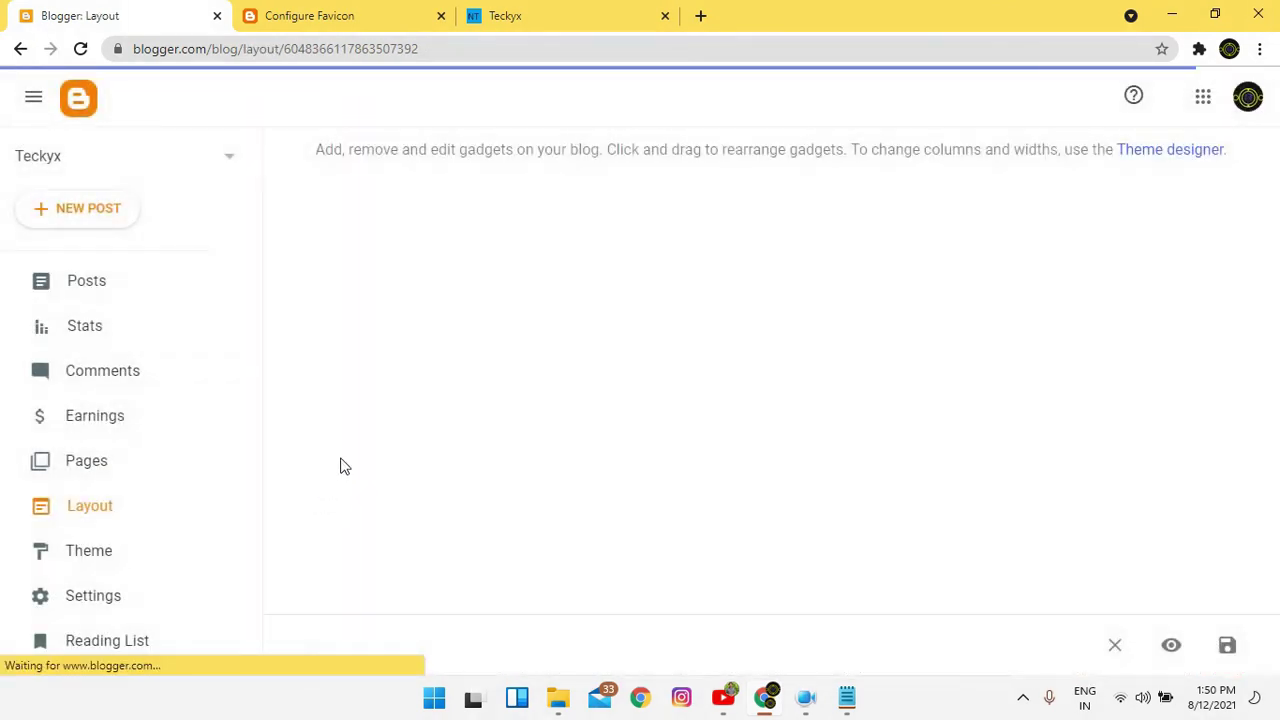
pyautogui.scroll(-10, 340, 465)
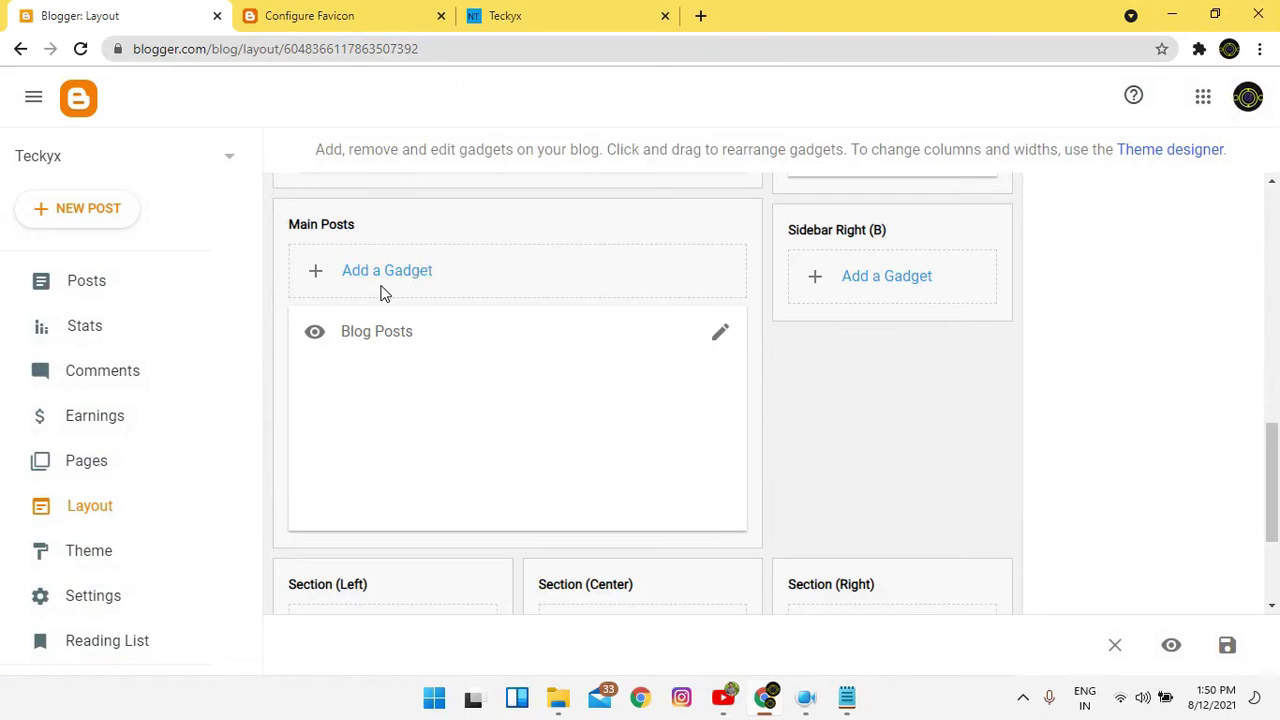
pyautogui.scroll(-2, 380, 292)
pyautogui.scroll(12, 860, 526)
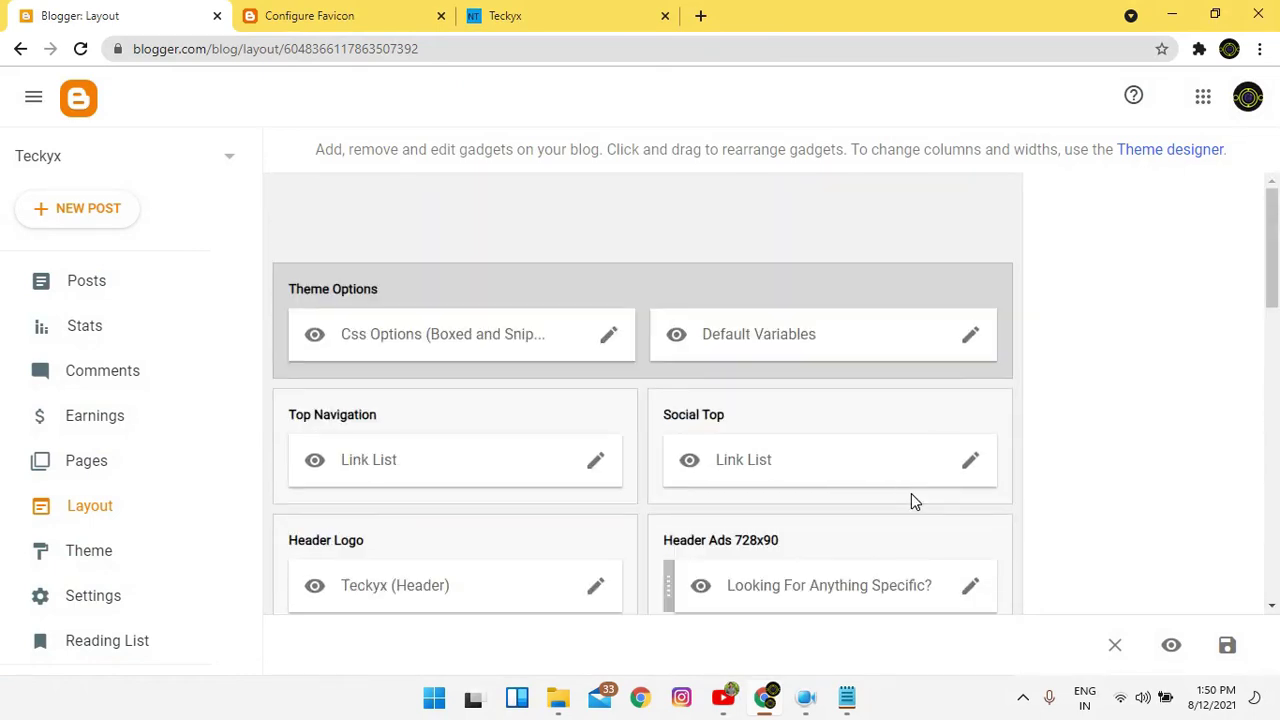
# Examine the HTML content of the Header Ads 728x90 gadget and close its settings without saving.
pyautogui.scroll(-4, 880, 520)
pyautogui.scroll(2, 845, 570)
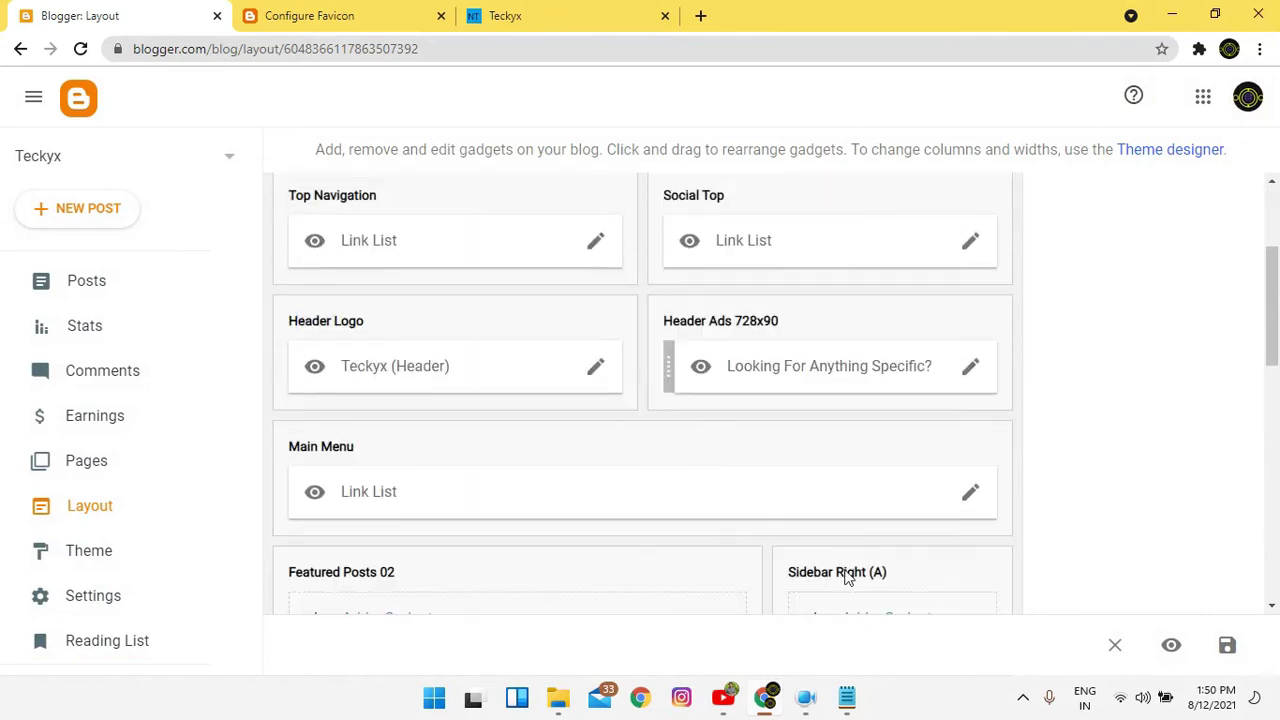
pyautogui.click(972, 370)
pyautogui.click(727, 454)
pyautogui.hotkey('ctrl', 'a')
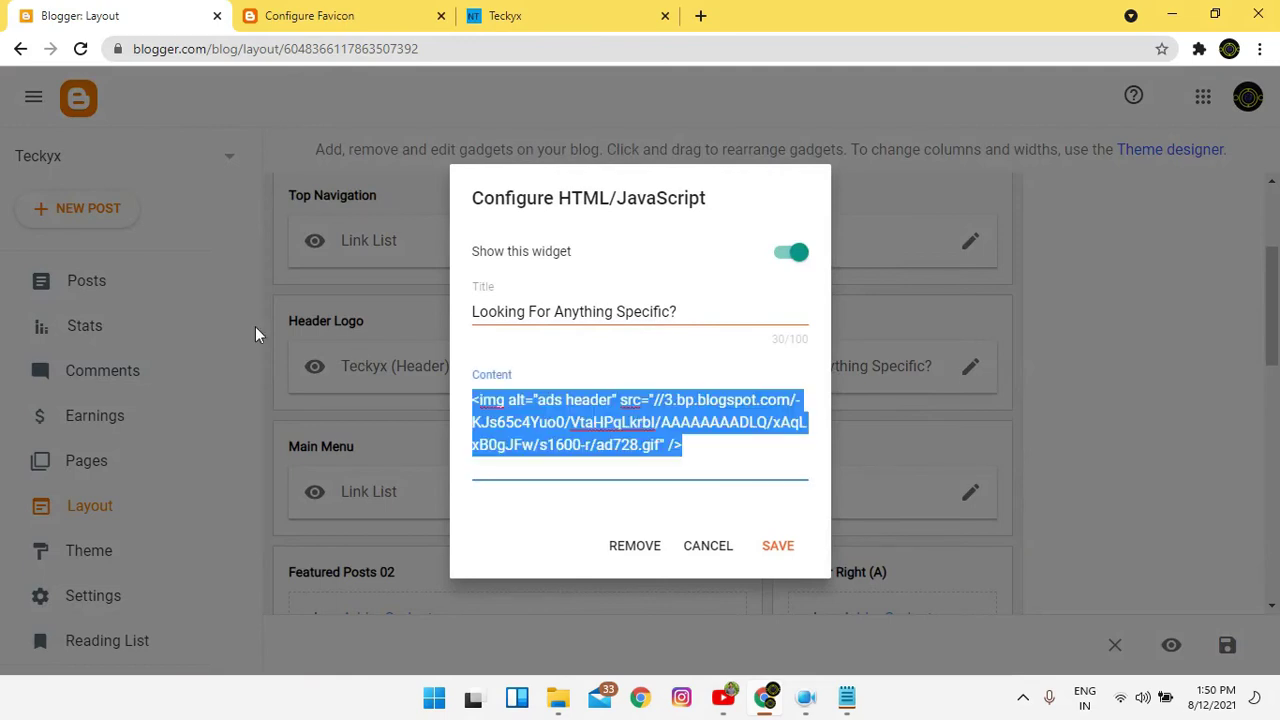
pyautogui.click(714, 545)
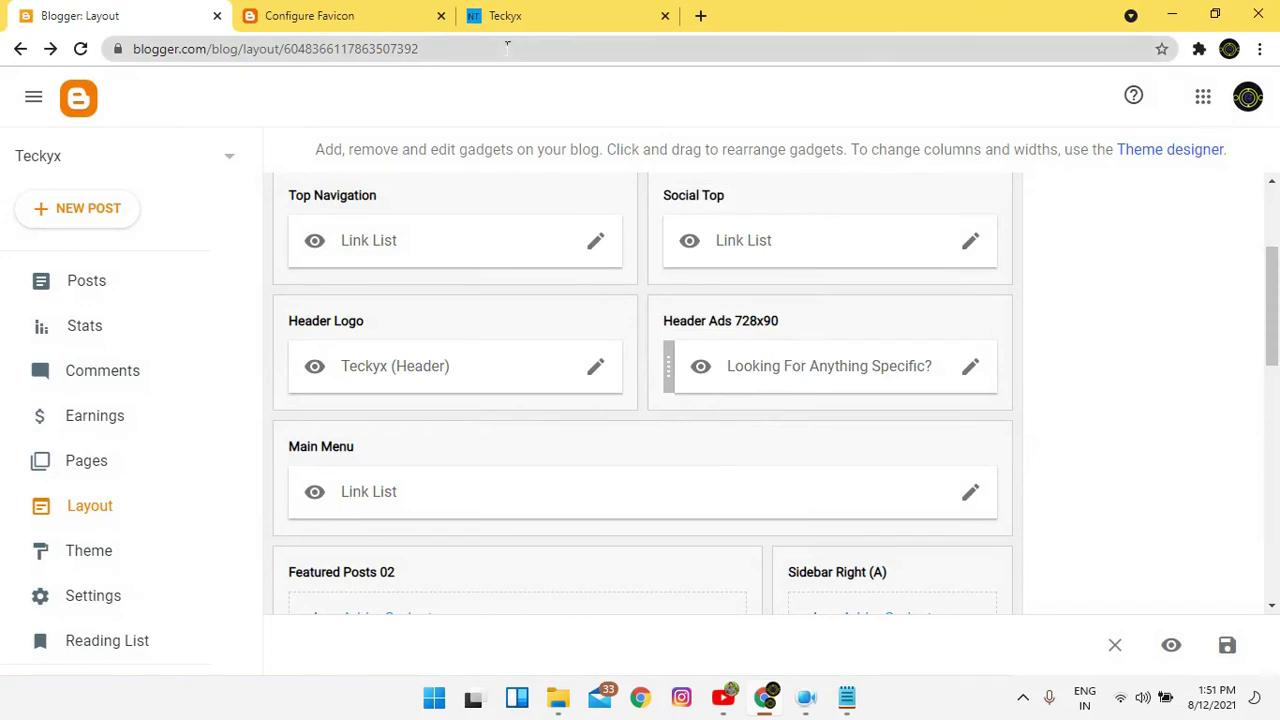
# Close the developer tools on the Teckyx blog page and select the credit text in its footer.
pyautogui.click(537, 12)
pyautogui.click(400, 14)
pyautogui.click(520, 15)
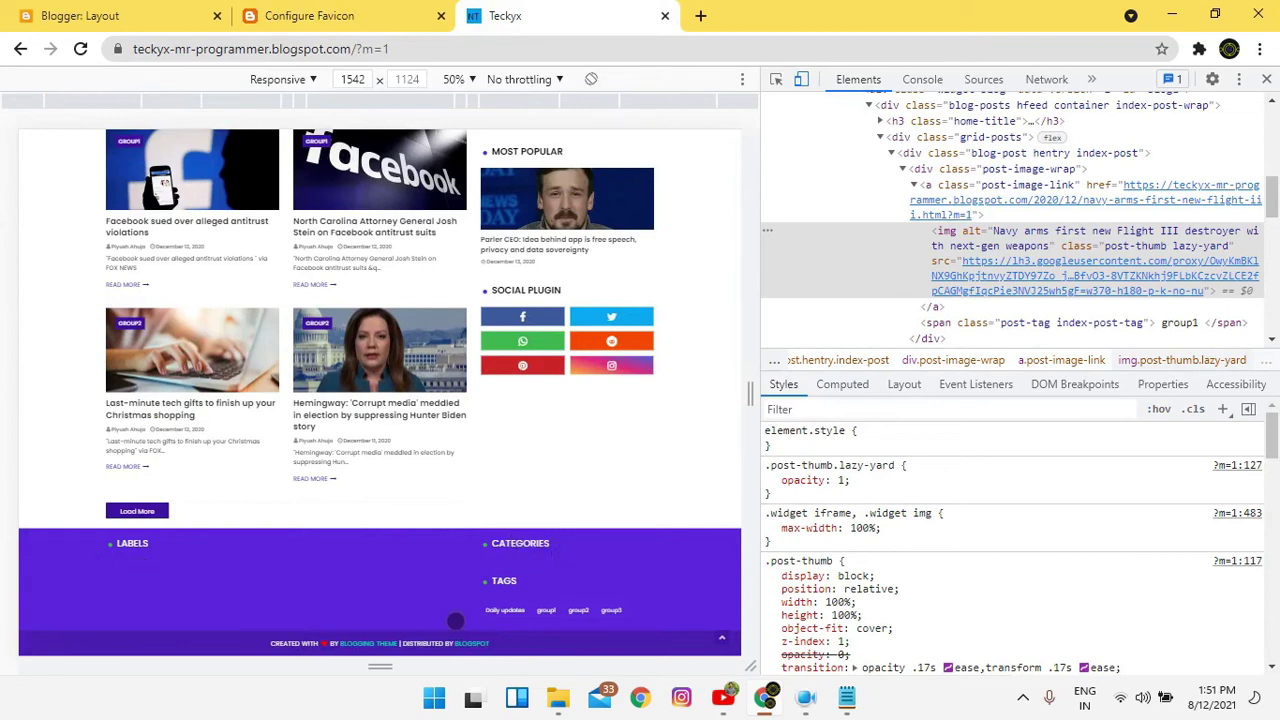
pyautogui.click(1267, 79)
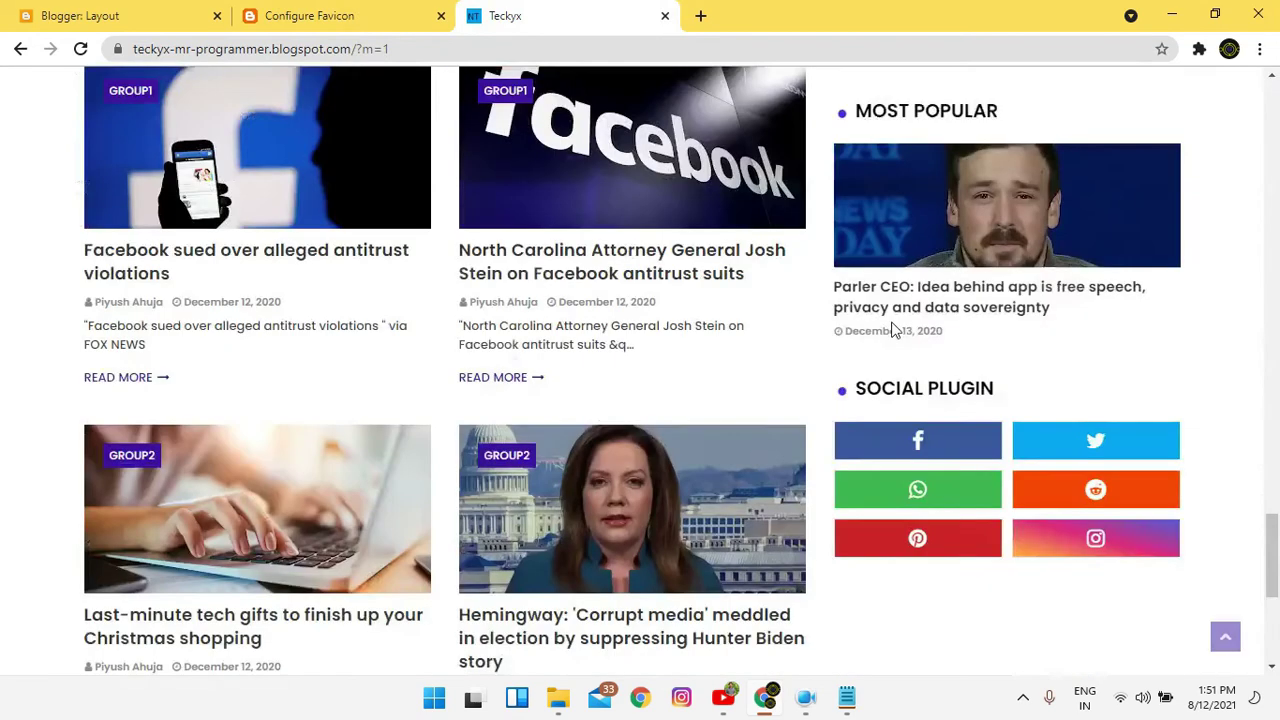
pyautogui.scroll(-5, 892, 335)
pyautogui.moveTo(414, 652); pyautogui.dragTo(858, 637)
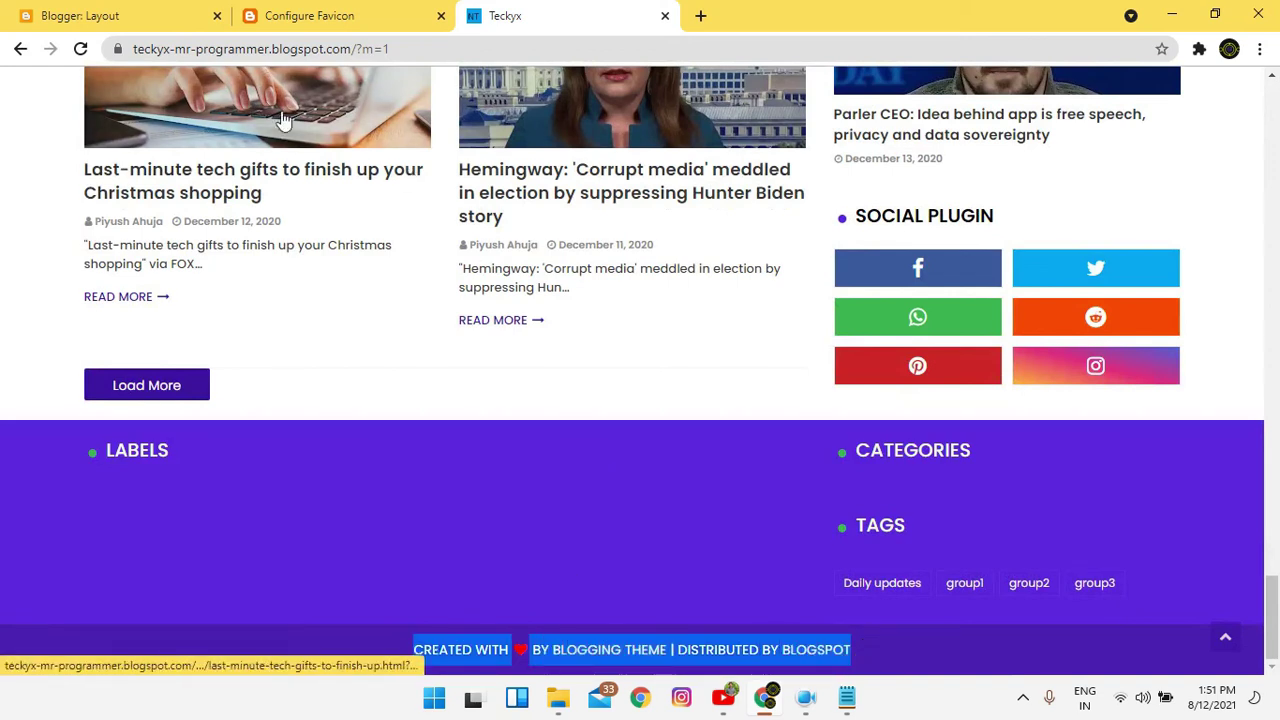
# Switch back from the blog page to its Layout page in Blogger.
pyautogui.click(322, 13)
pyautogui.hotkey('ctrl', 'shift', 'Tab')
pyautogui.click(608, 12)
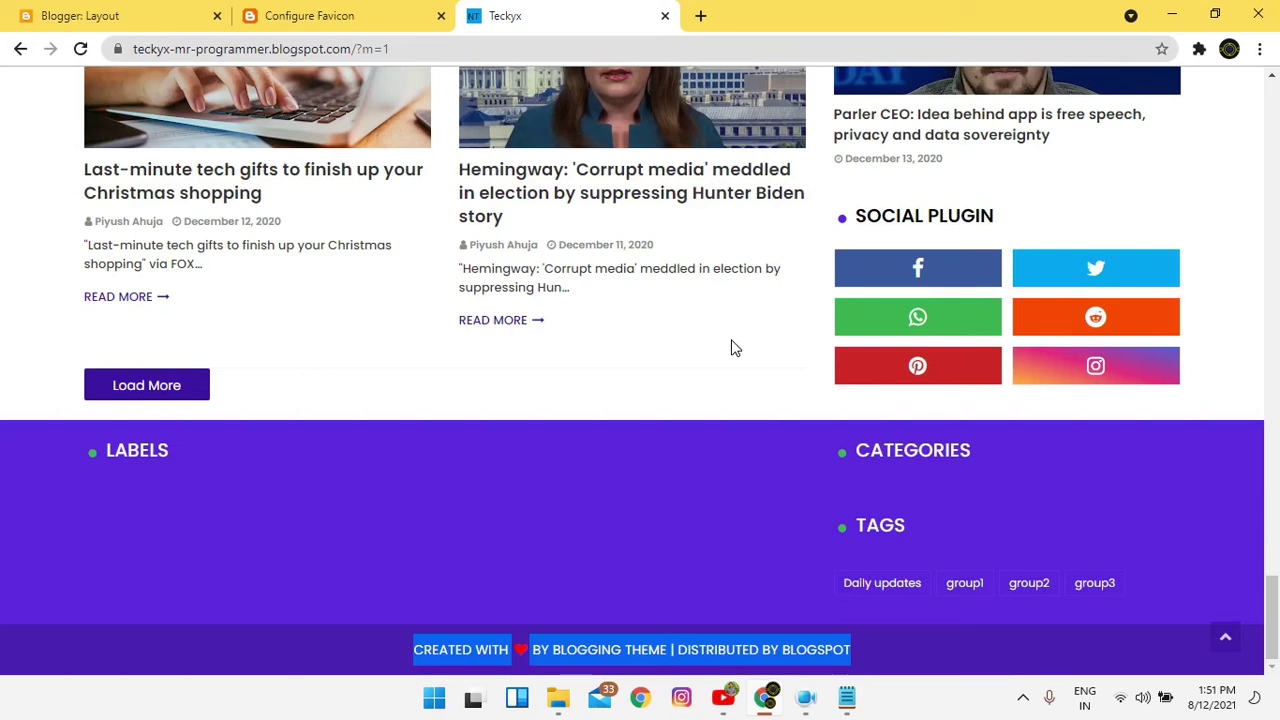
pyautogui.click(268, 10)
pyautogui.hotkey('ctrl', 'shift', 'Tab')
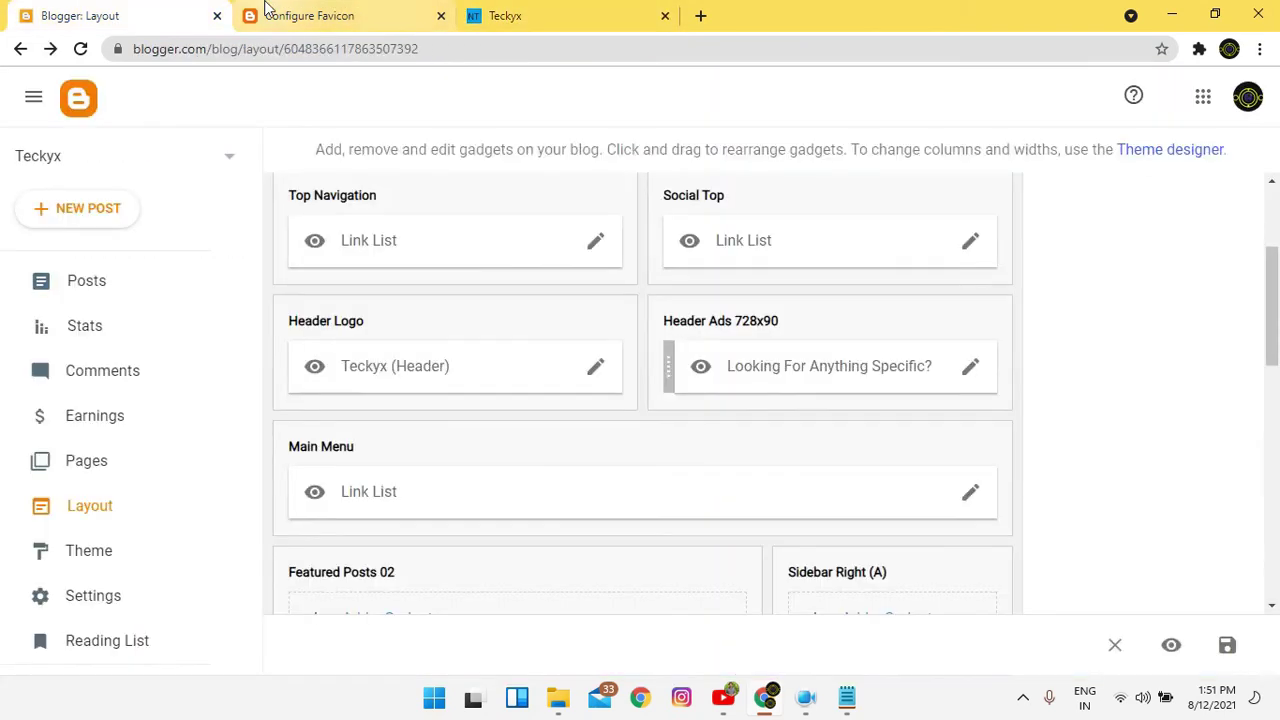
# Set the Labels gadget in Section (Left) to show Daily updates, group1, group2 and group3, and save it.
pyautogui.scroll(-5, 530, 418)
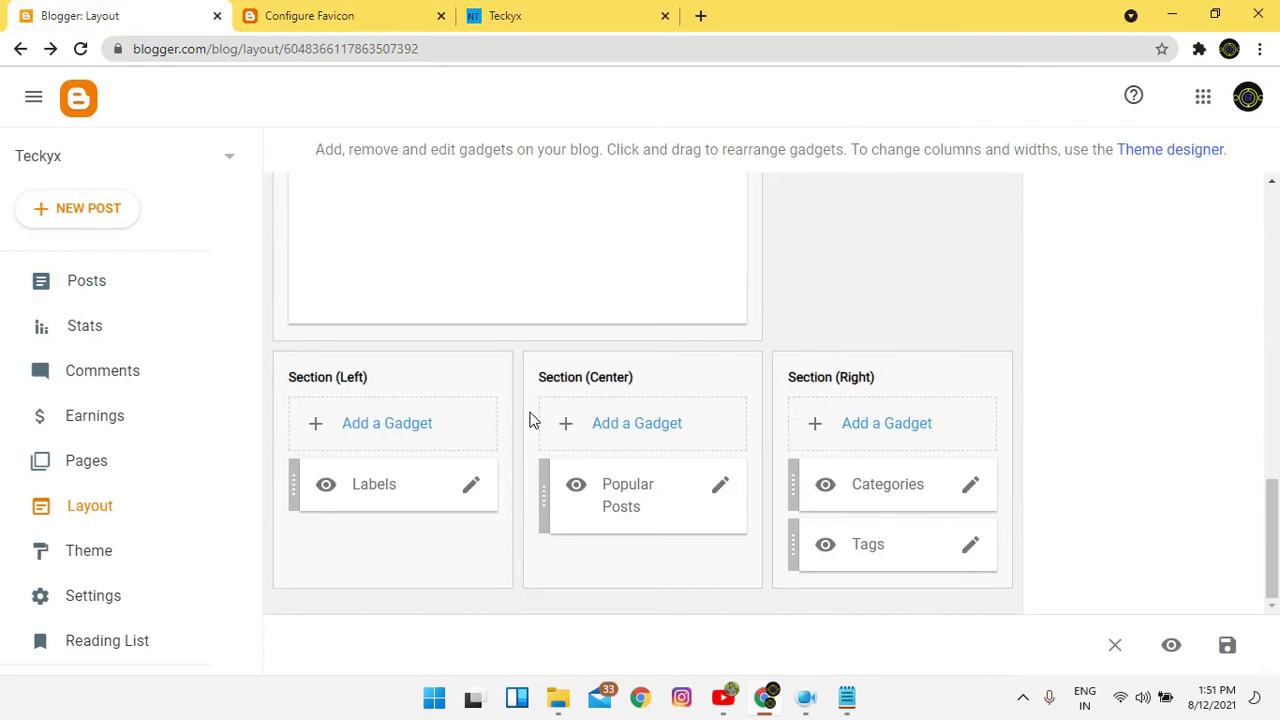
pyautogui.click(477, 494)
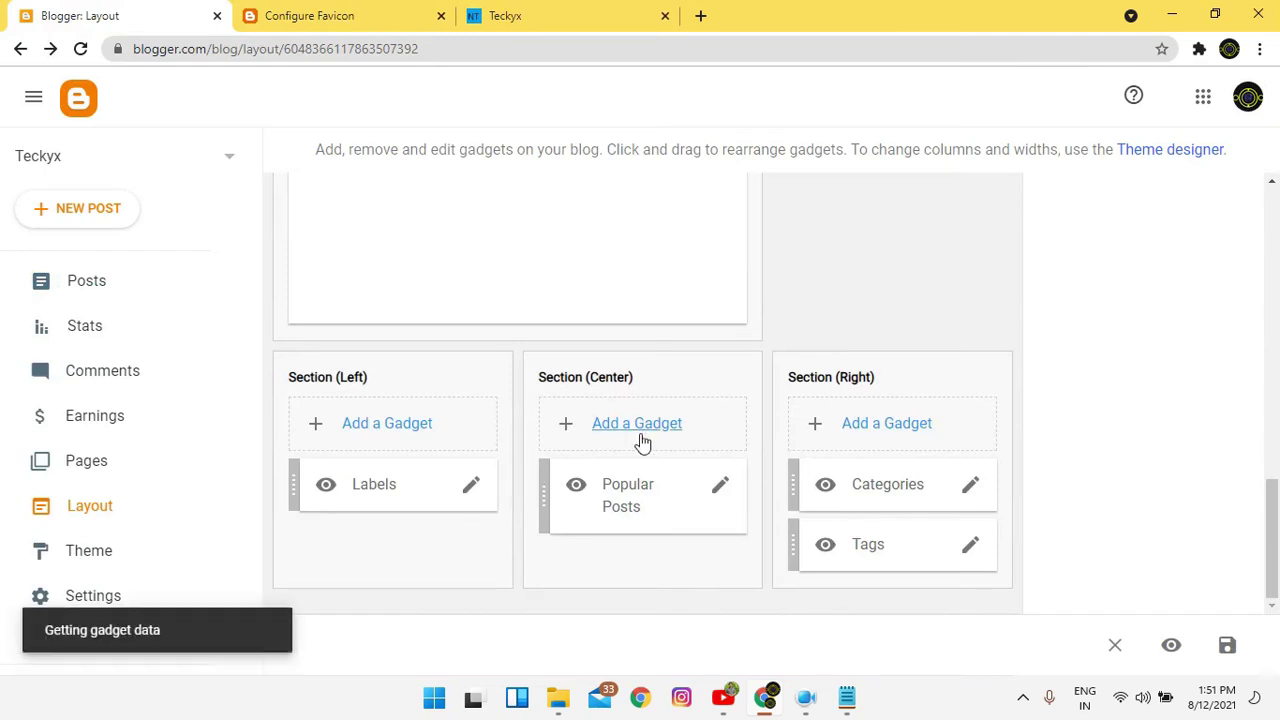
pyautogui.scroll(-3, 640, 450)
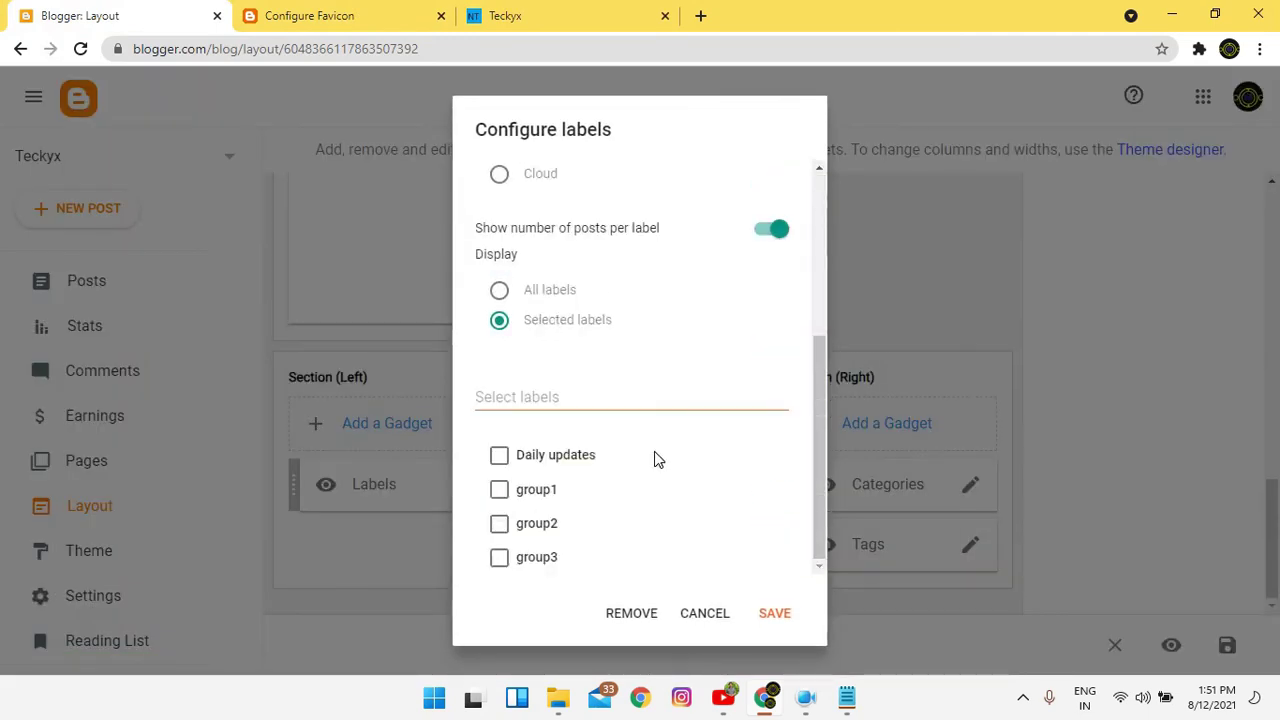
pyautogui.click(499, 455)
pyautogui.click(499, 489)
pyautogui.click(499, 523)
pyautogui.click(499, 557)
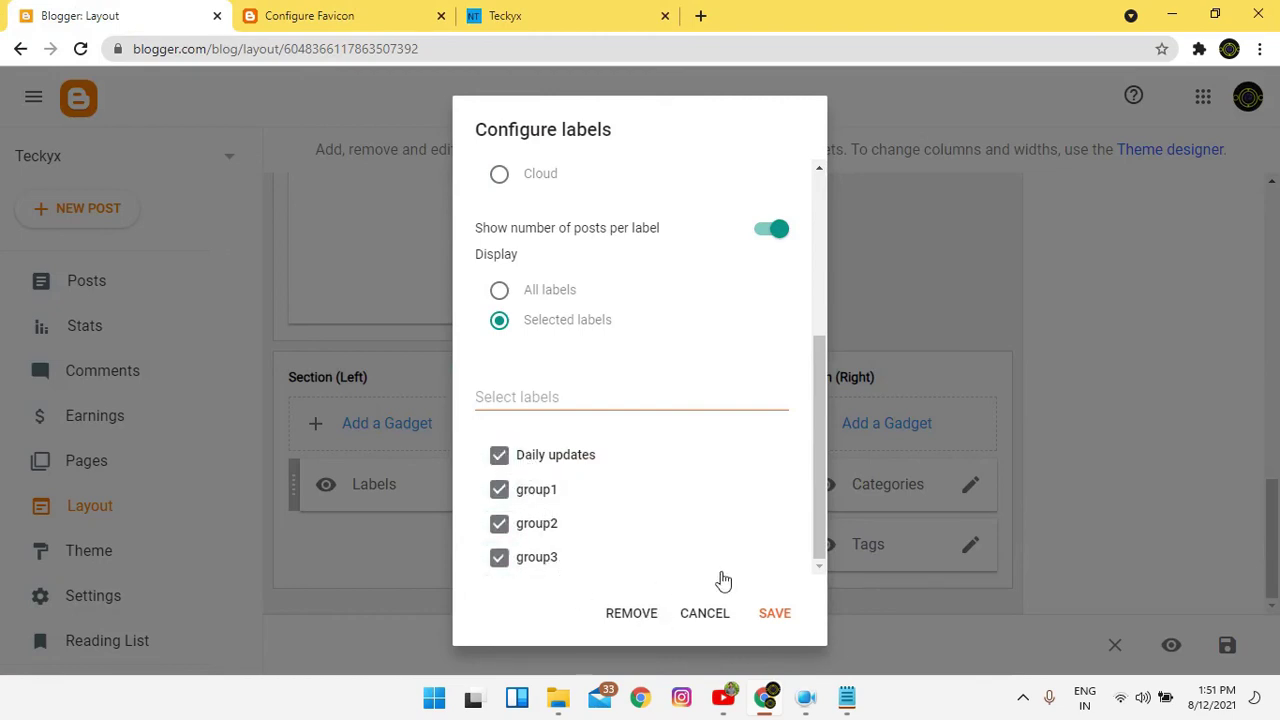
pyautogui.click(772, 615)
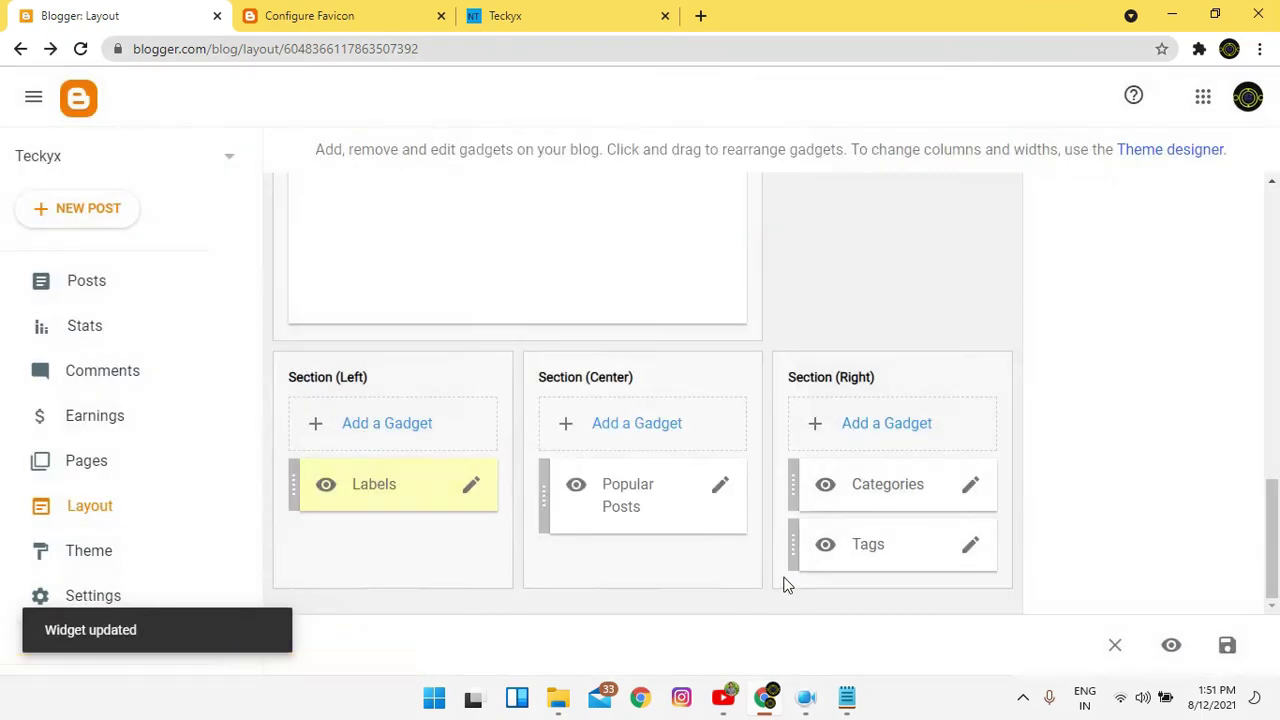
# Review the Popular Posts gadget settings in Section (Center) and save them as they are.
pyautogui.click(731, 494)
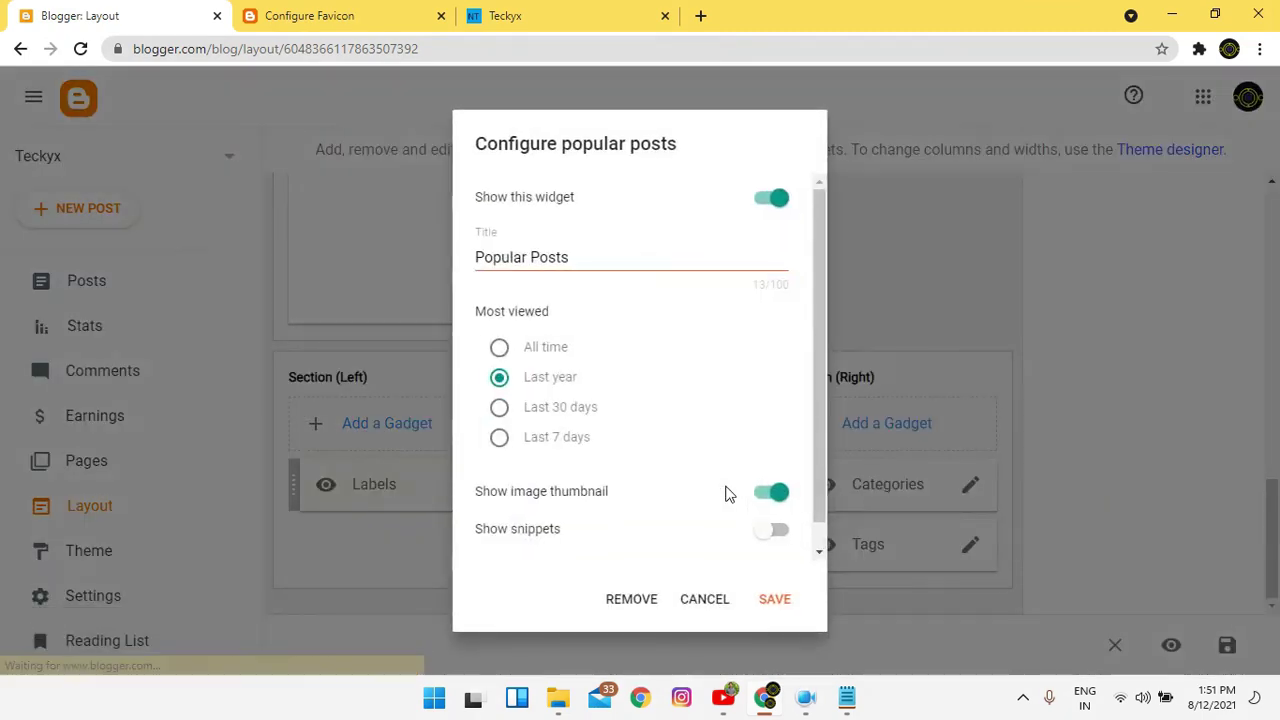
pyautogui.scroll(-1, 714, 509)
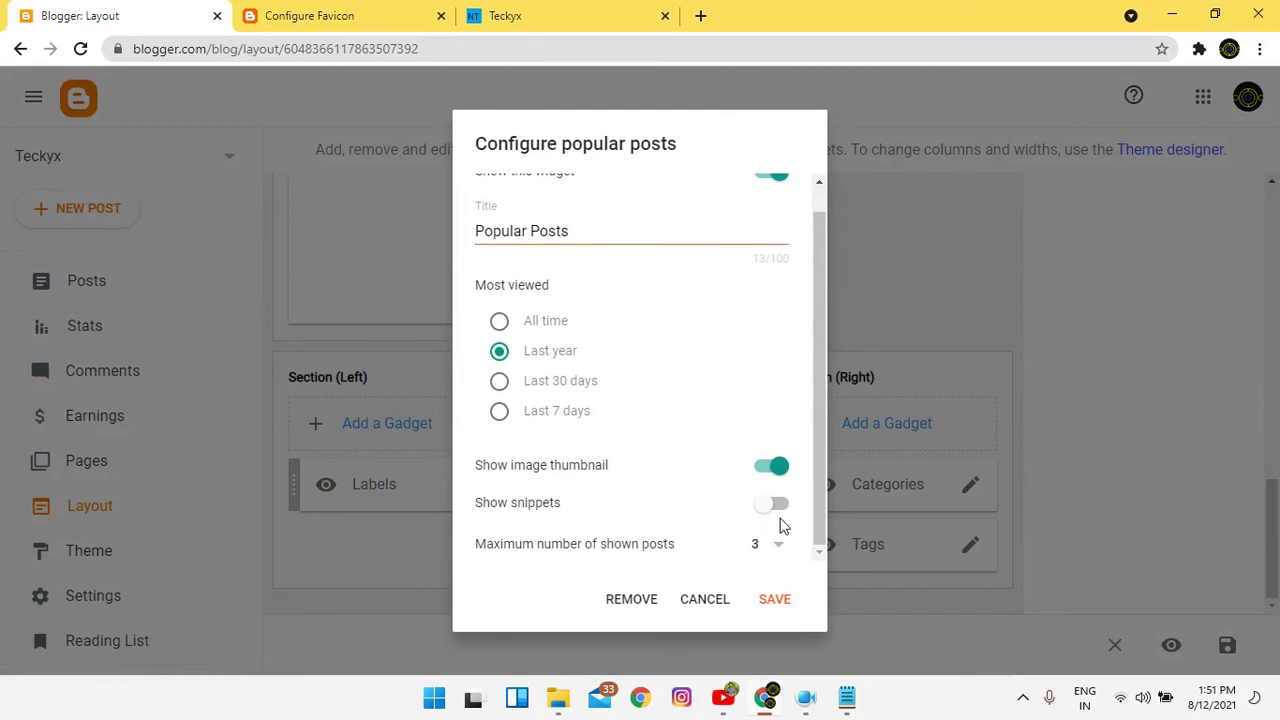
pyautogui.click(775, 600)
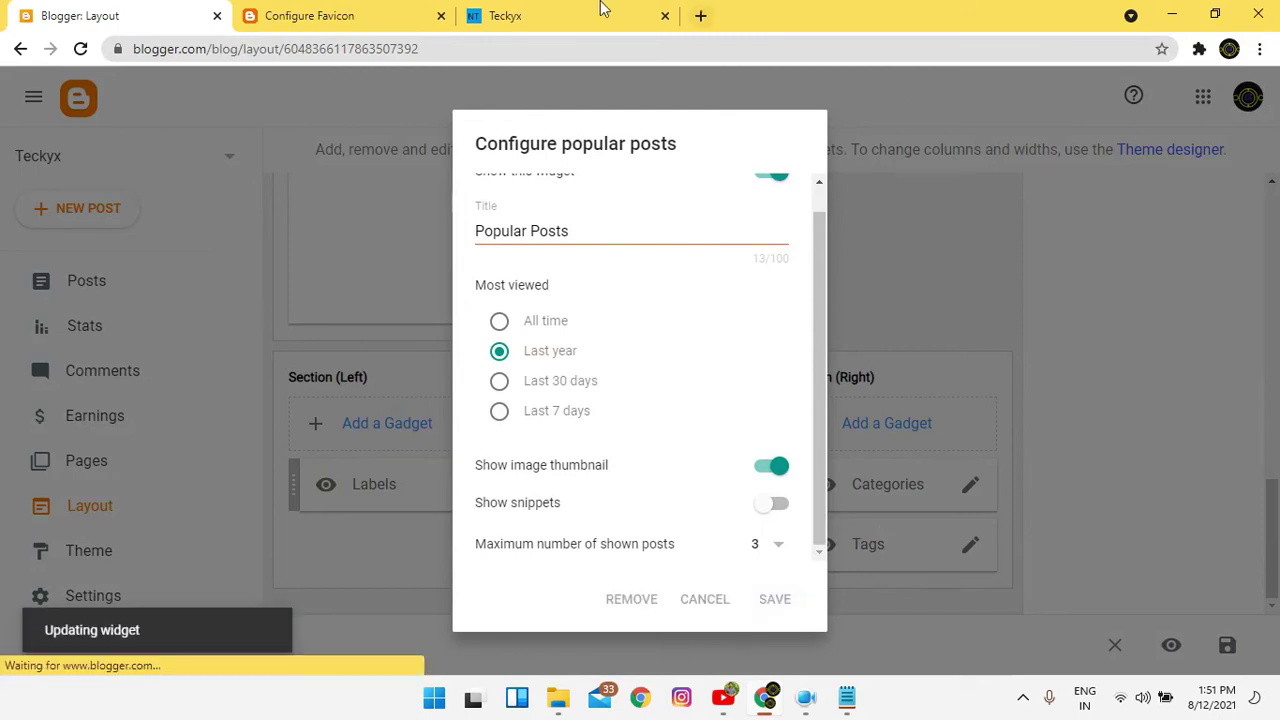
# Reload the Teckyx blog page and check its footer gadgets, post list and header menu.
pyautogui.click(537, 12)
pyautogui.click(81, 49)
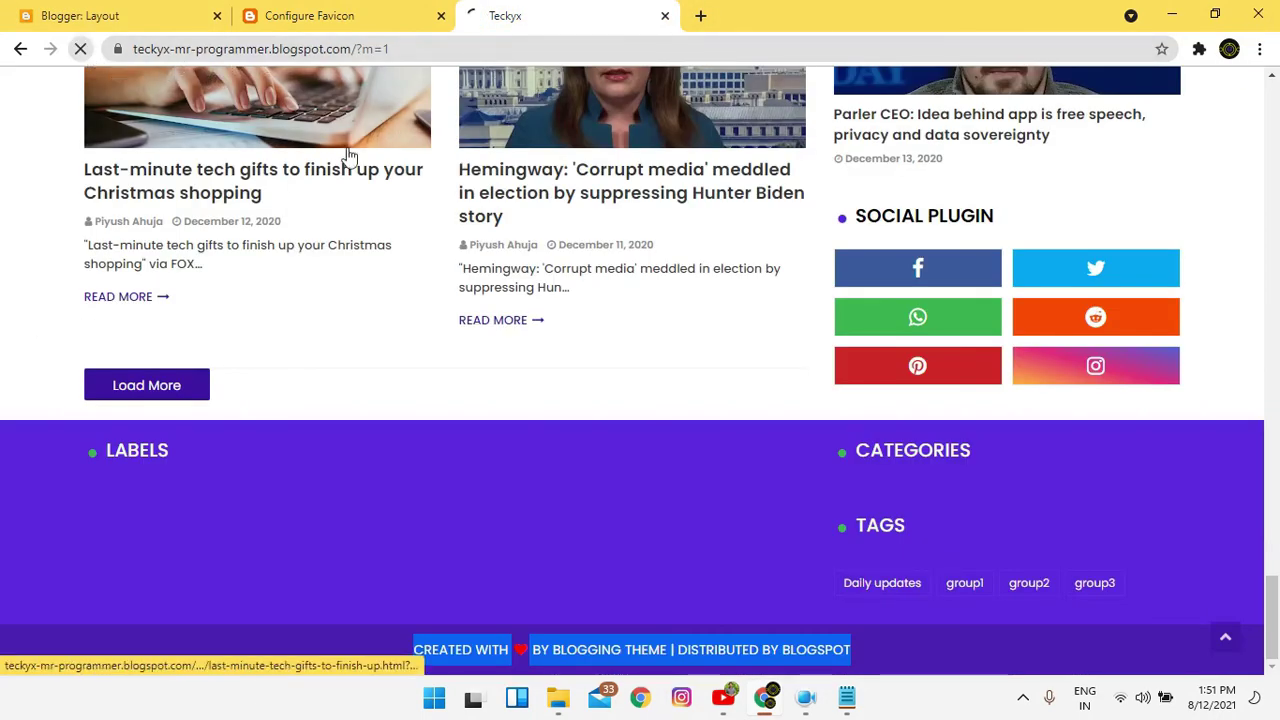
pyautogui.scroll(-15, 406, 250)
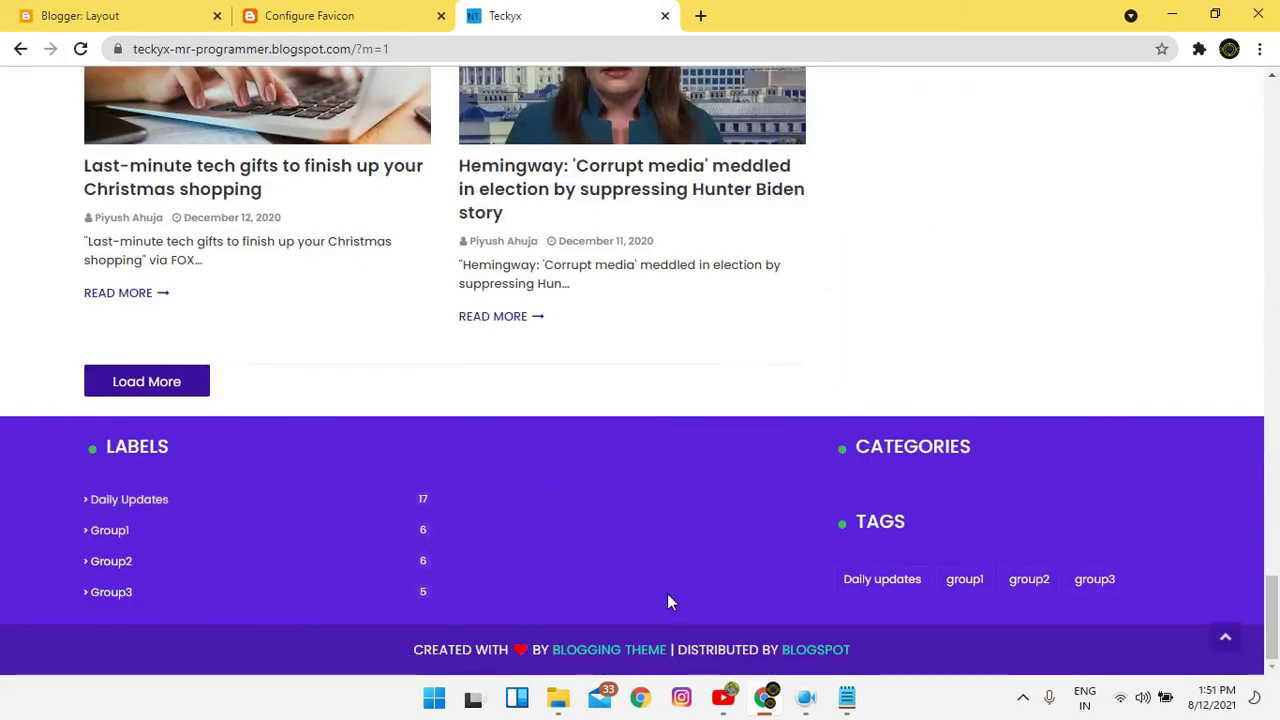
pyautogui.scroll(8, 728, 575)
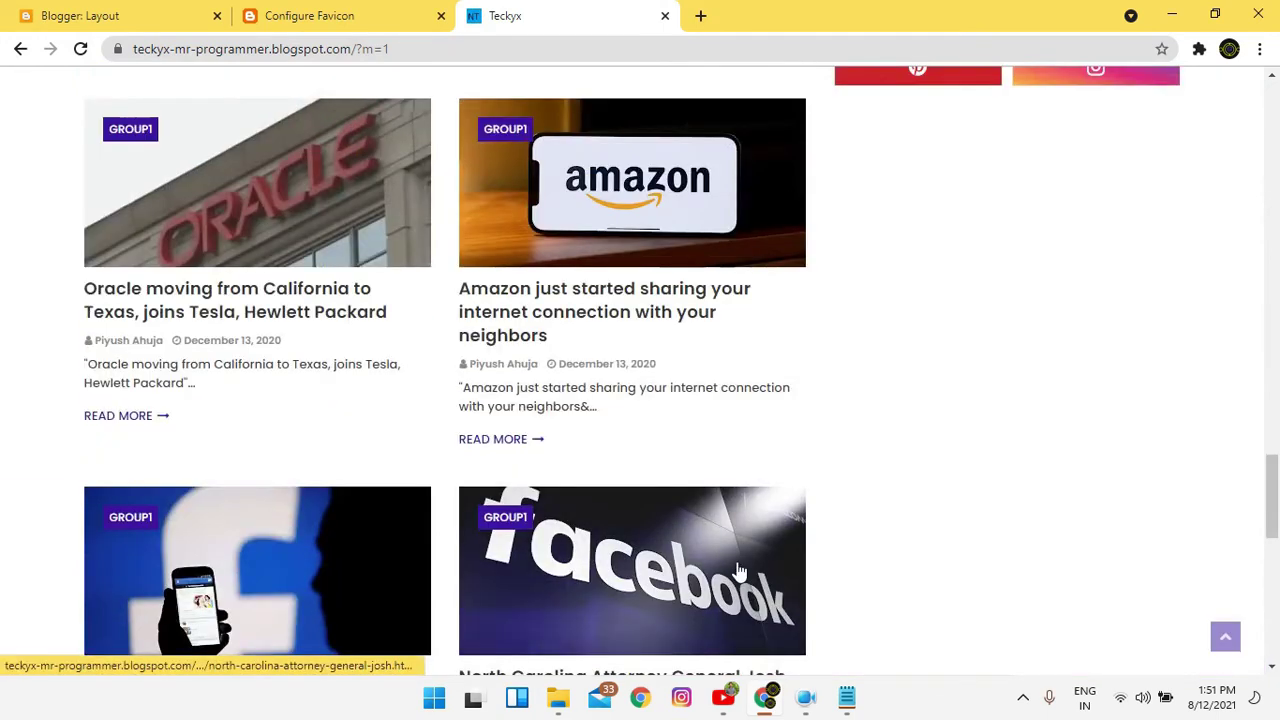
pyautogui.scroll(10, 736, 575)
pyautogui.scroll(8, 738, 572)
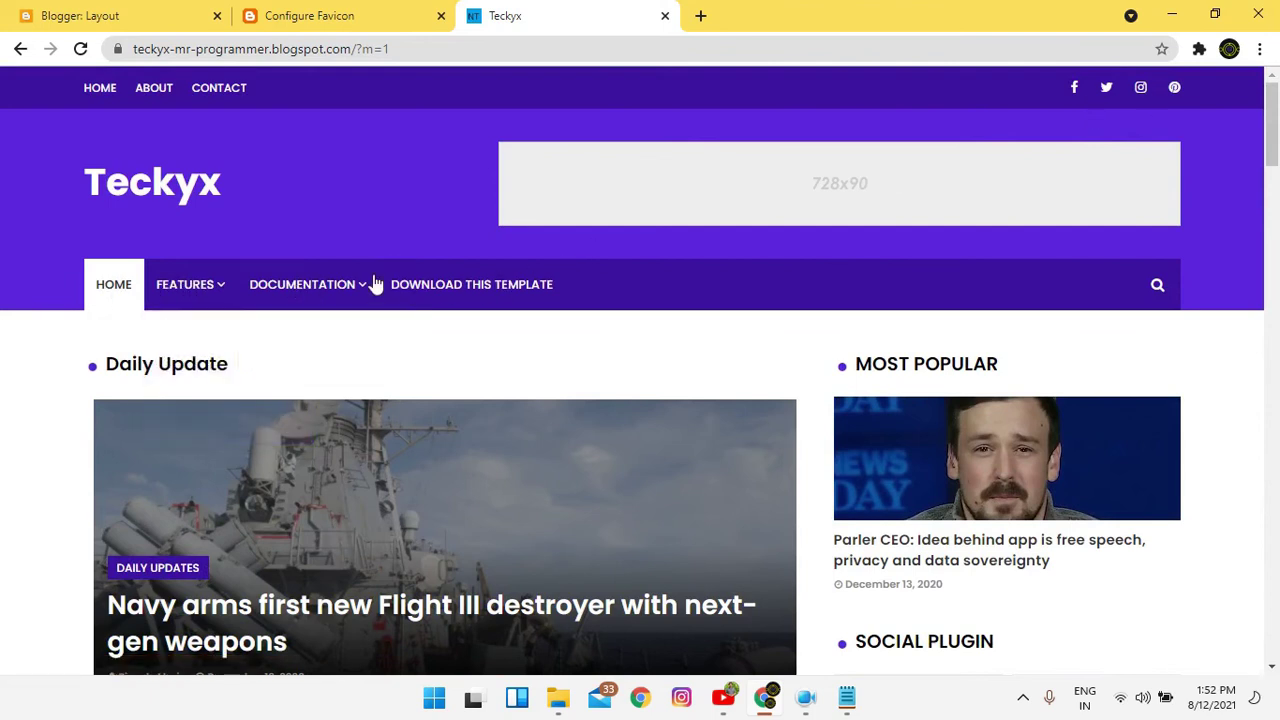
# Return to the blog's Layout page, open the Main Menu link list and look through its existing items.
pyautogui.click(350, 10)
pyautogui.click(165, 15)
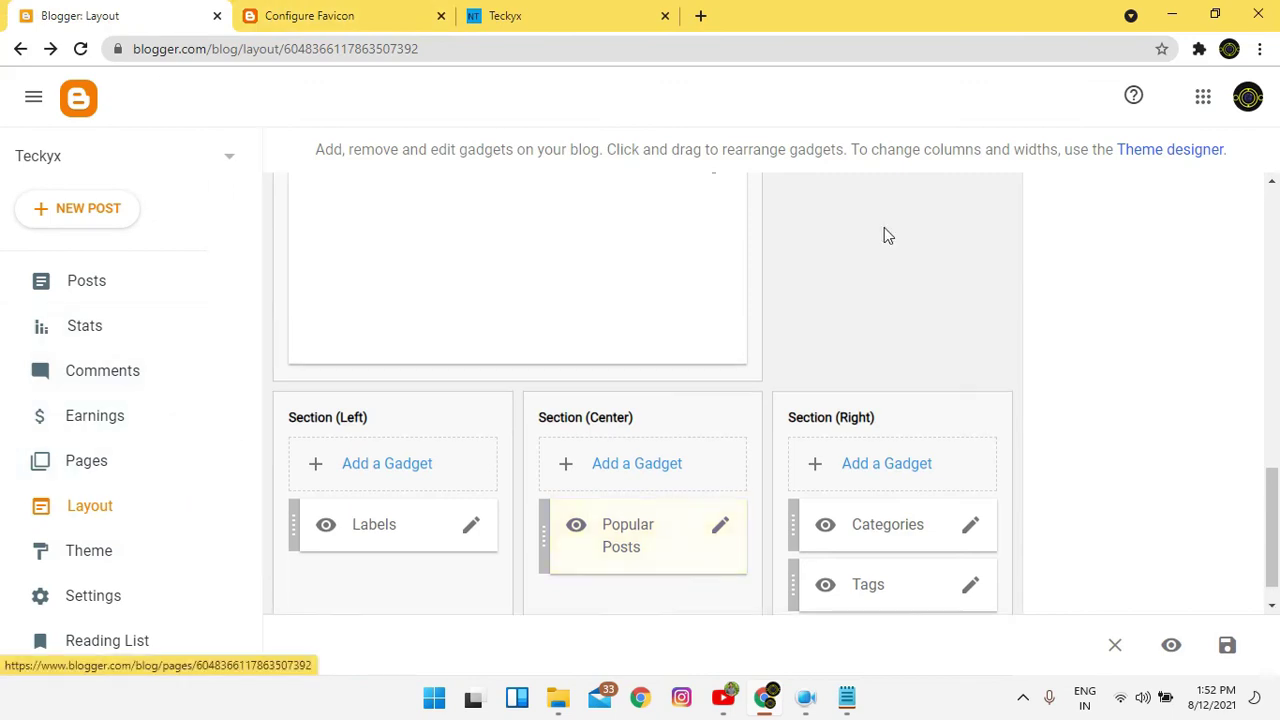
pyautogui.scroll(10, 910, 270)
pyautogui.scroll(-2, 936, 300)
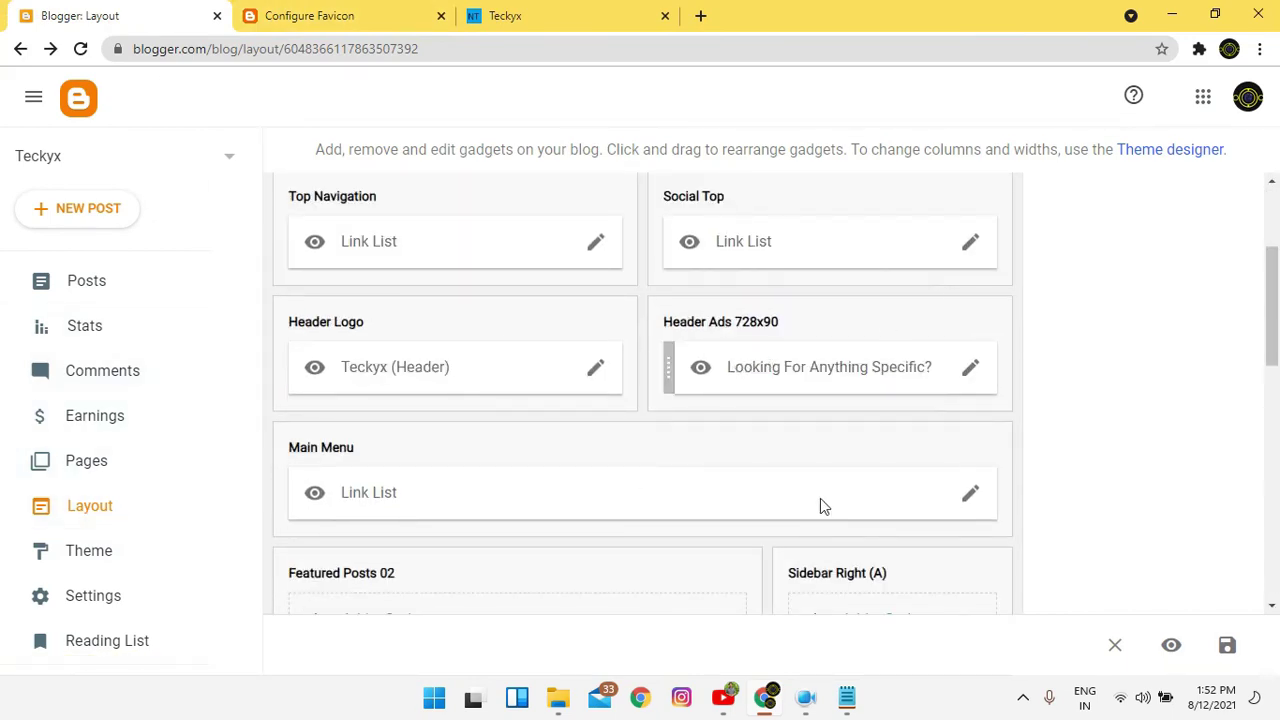
pyautogui.click(972, 495)
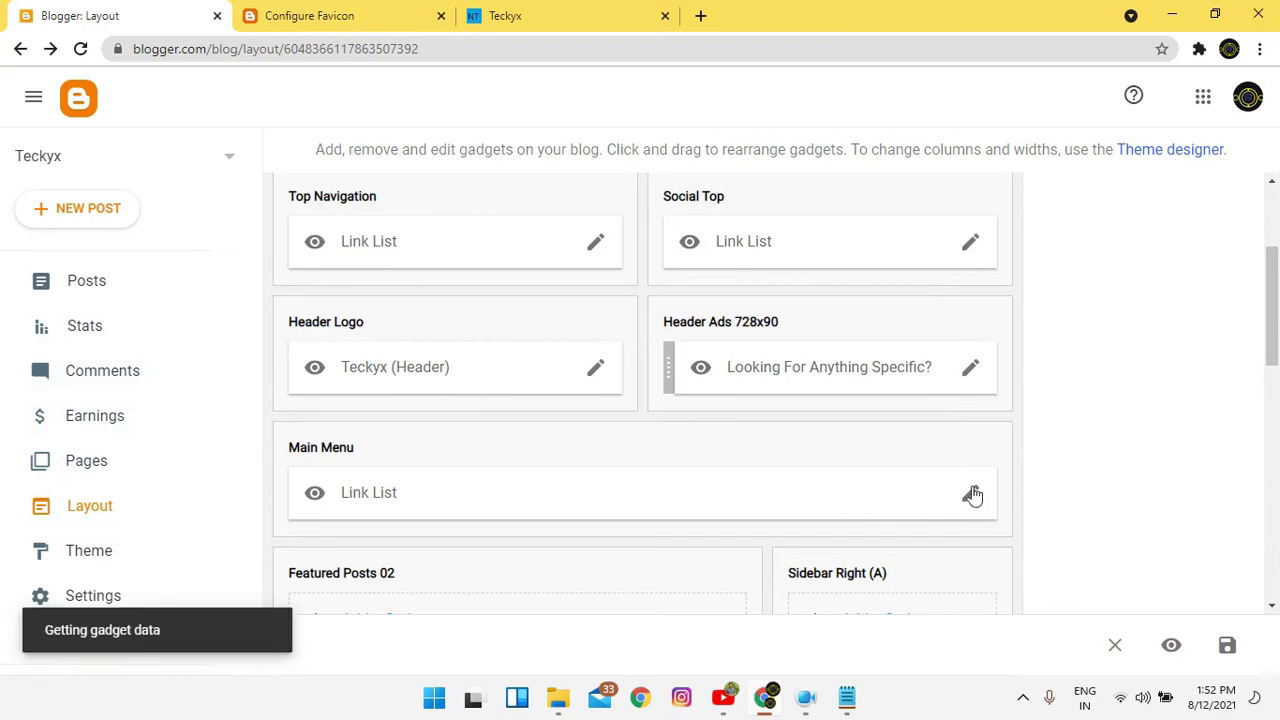
pyautogui.scroll(-5, 731, 472)
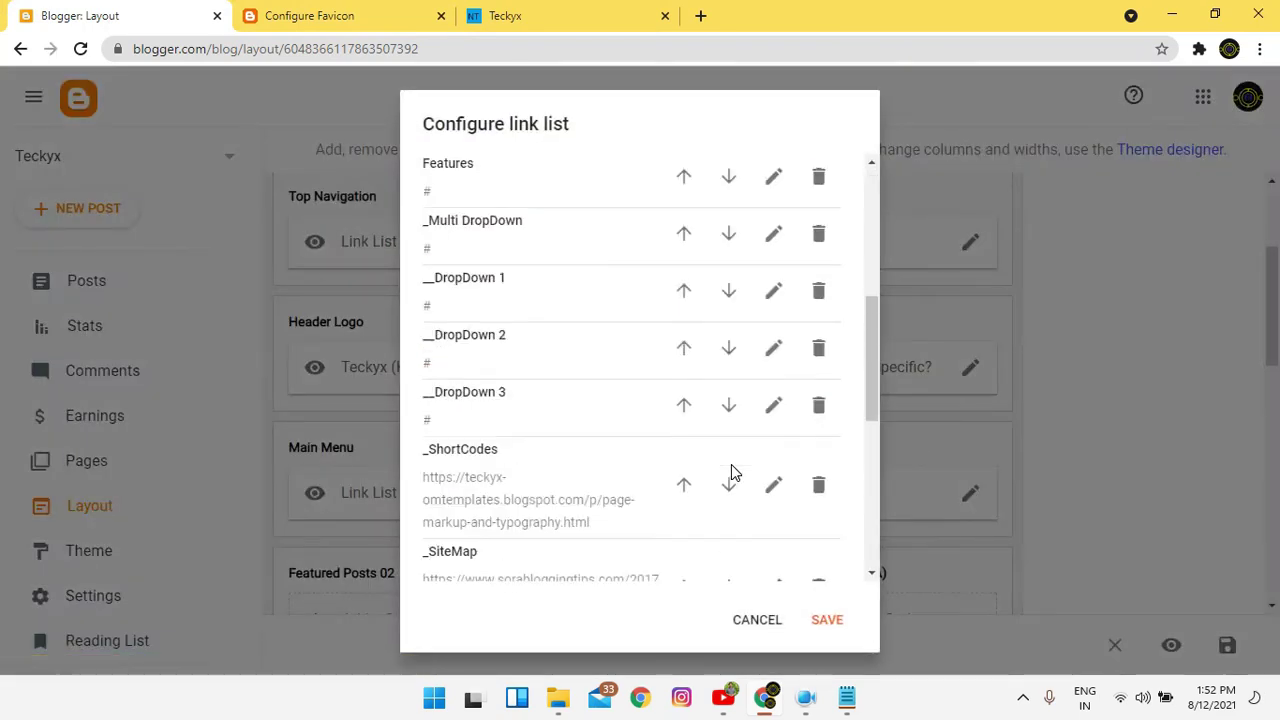
pyautogui.scroll(5, 720, 410)
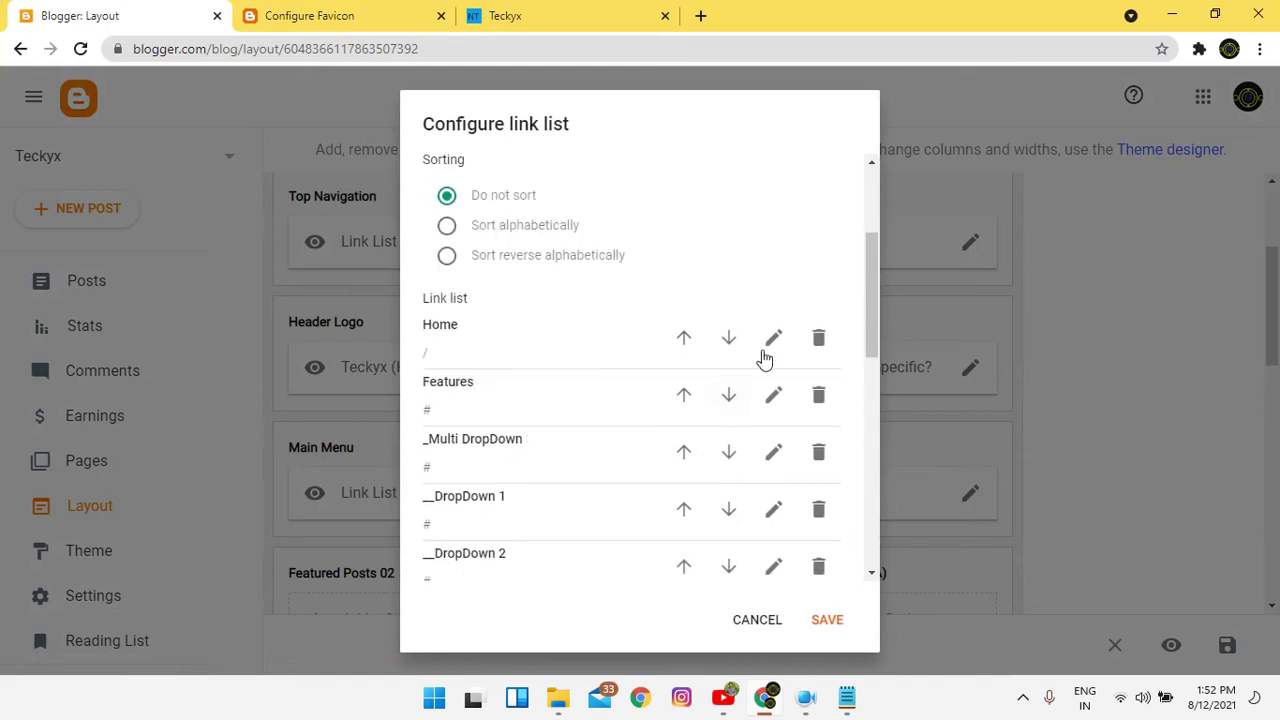
# Delete all existing links from the Main Menu link list, from Home through Download This Template.
pyautogui.click(820, 338)
pyautogui.click(820, 338)
pyautogui.click(820, 340)
pyautogui.click(820, 340)
pyautogui.click(820, 340)
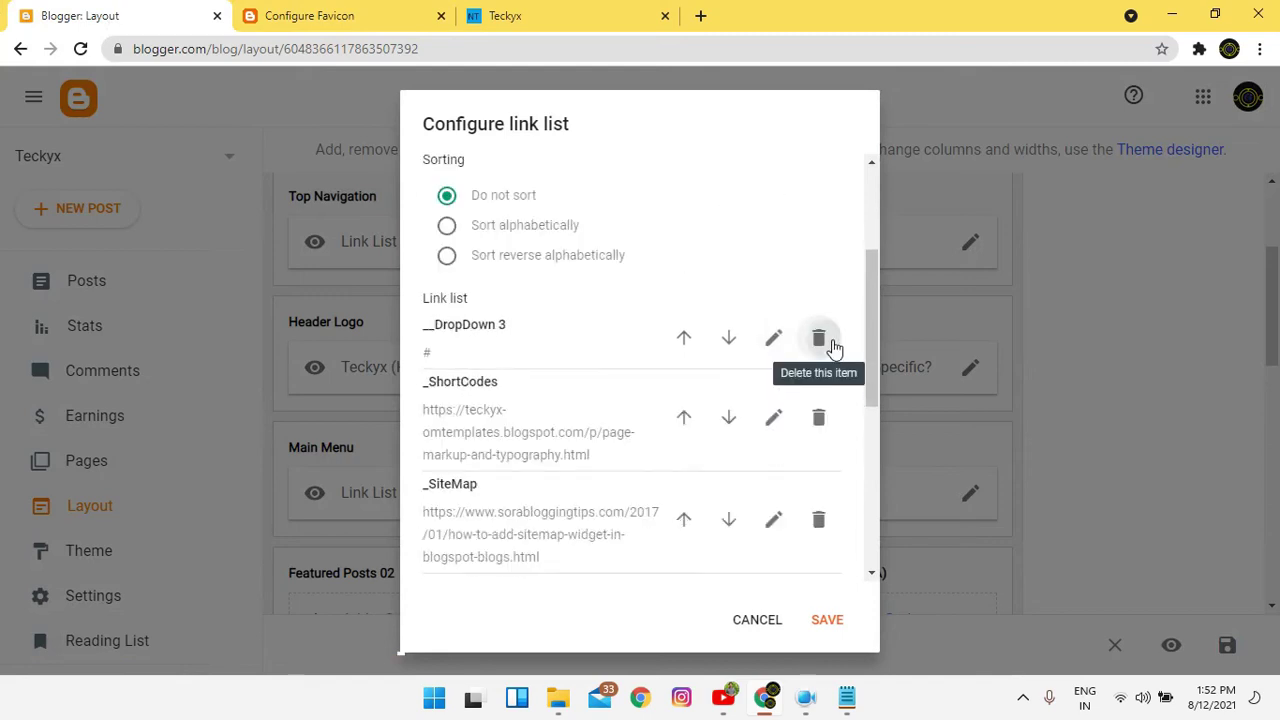
pyautogui.click(820, 340)
pyautogui.click(820, 340)
pyautogui.click(820, 340)
pyautogui.click(820, 340)
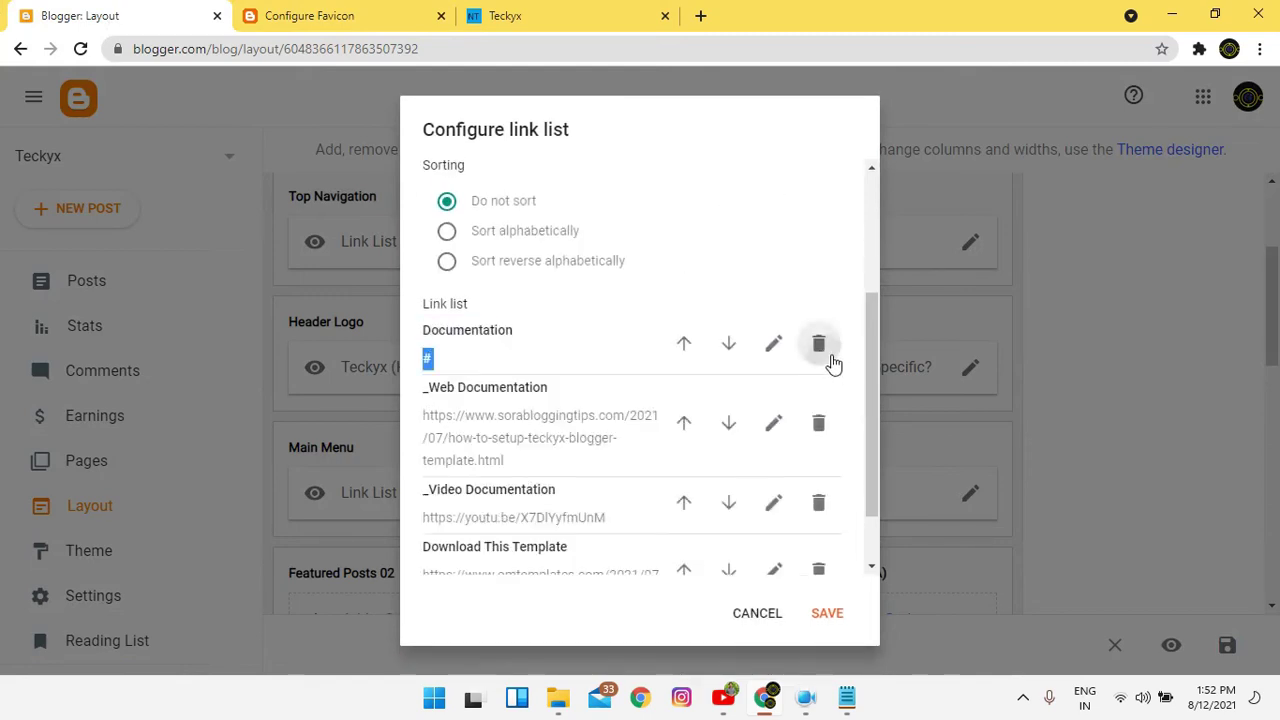
pyautogui.click(822, 345)
pyautogui.click(822, 355)
pyautogui.click(822, 420)
pyautogui.click(822, 488)
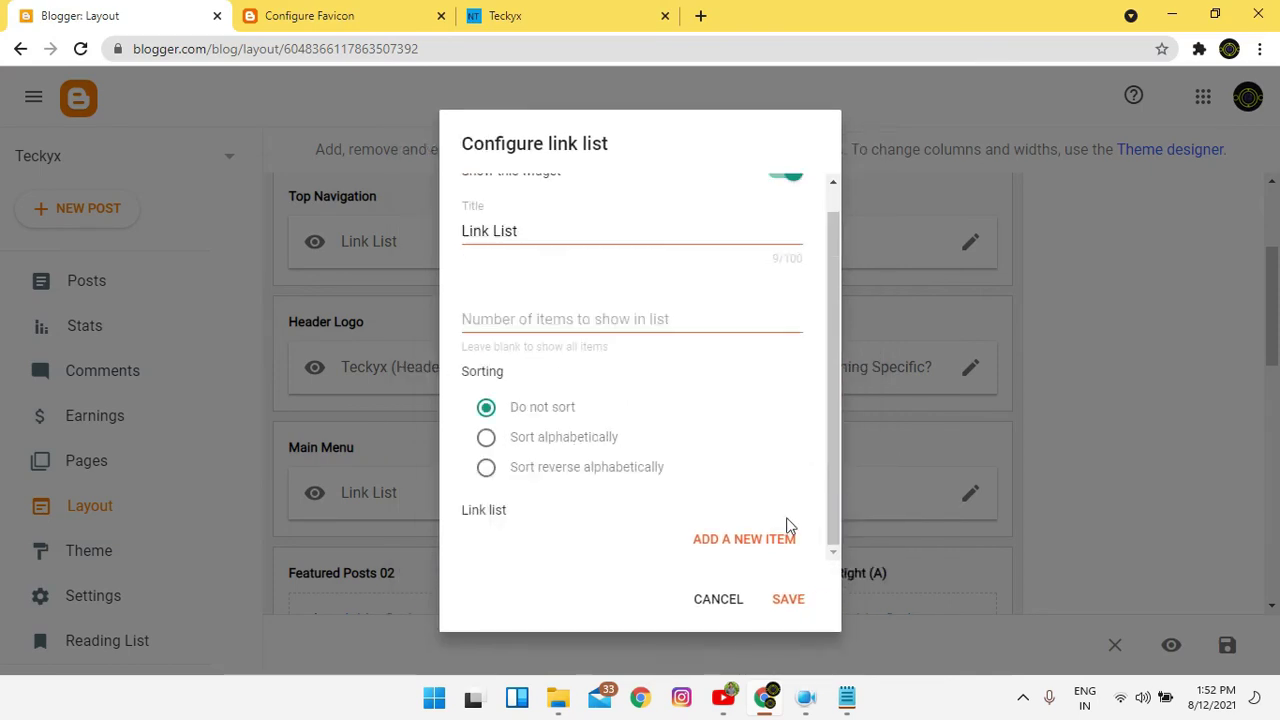
# Add a new item to the Main Menu link list and name it Group 1.
pyautogui.click(714, 545)
pyautogui.scroll(-4, 570, 490)
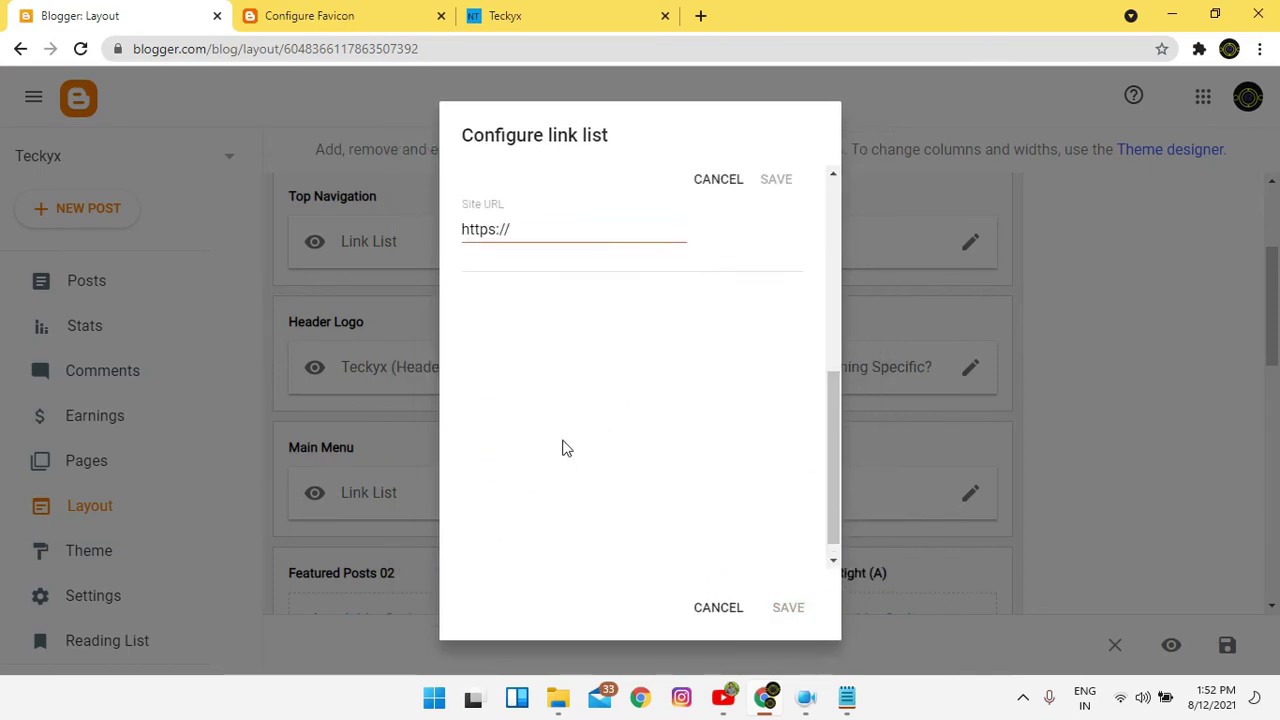
pyautogui.scroll(2, 565, 445)
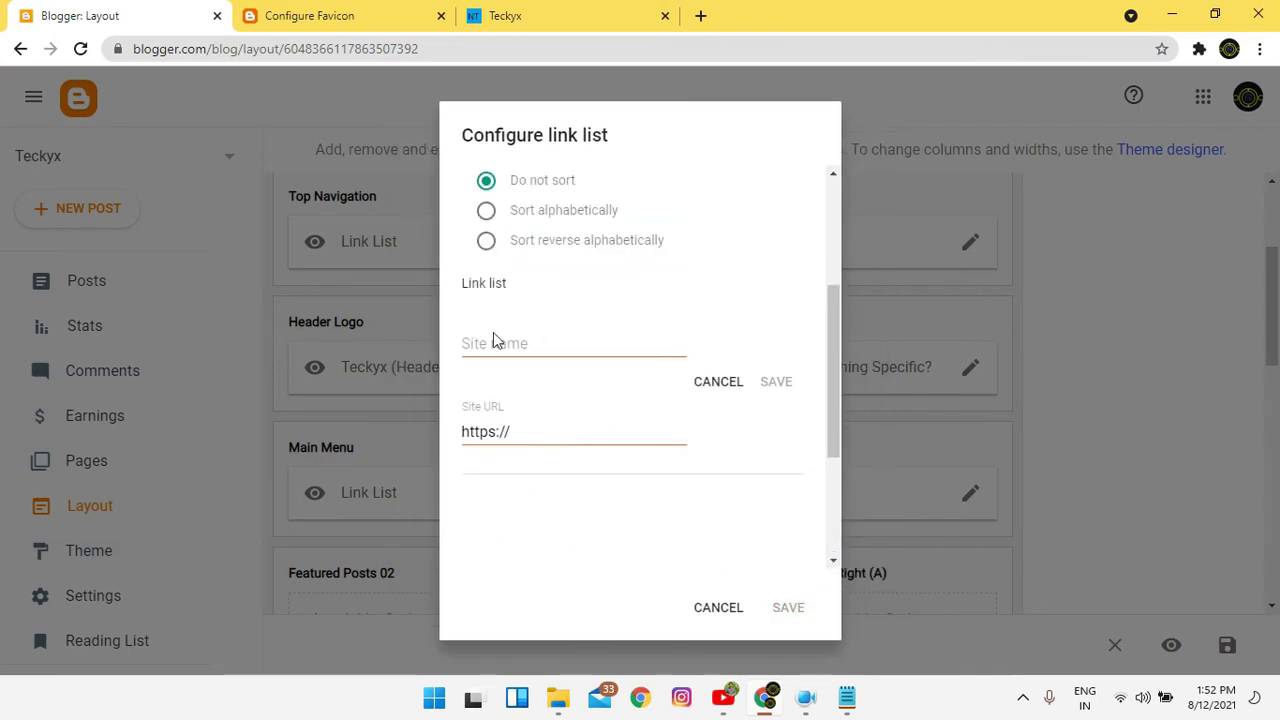
pyautogui.click(535, 354)
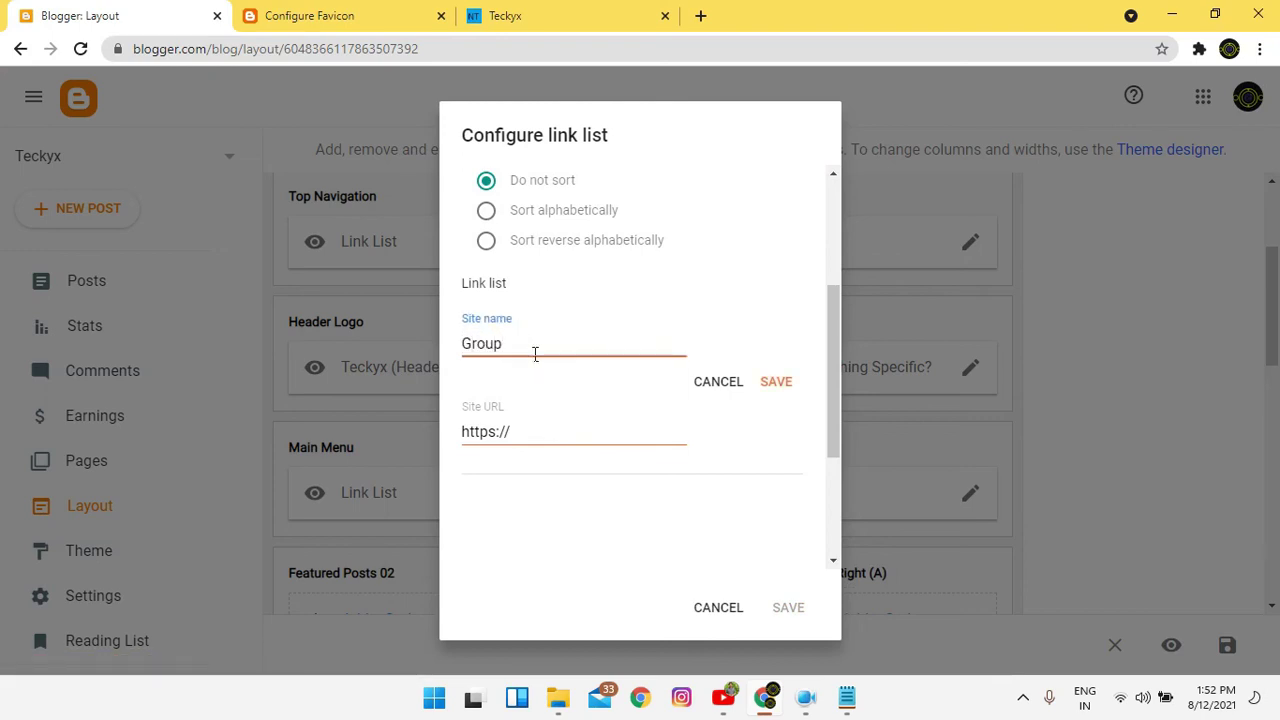
# Copy the link address of the group1 tag in the Teckyx blog's footer and return to the link list settings.
pyautogui.click(505, 15)
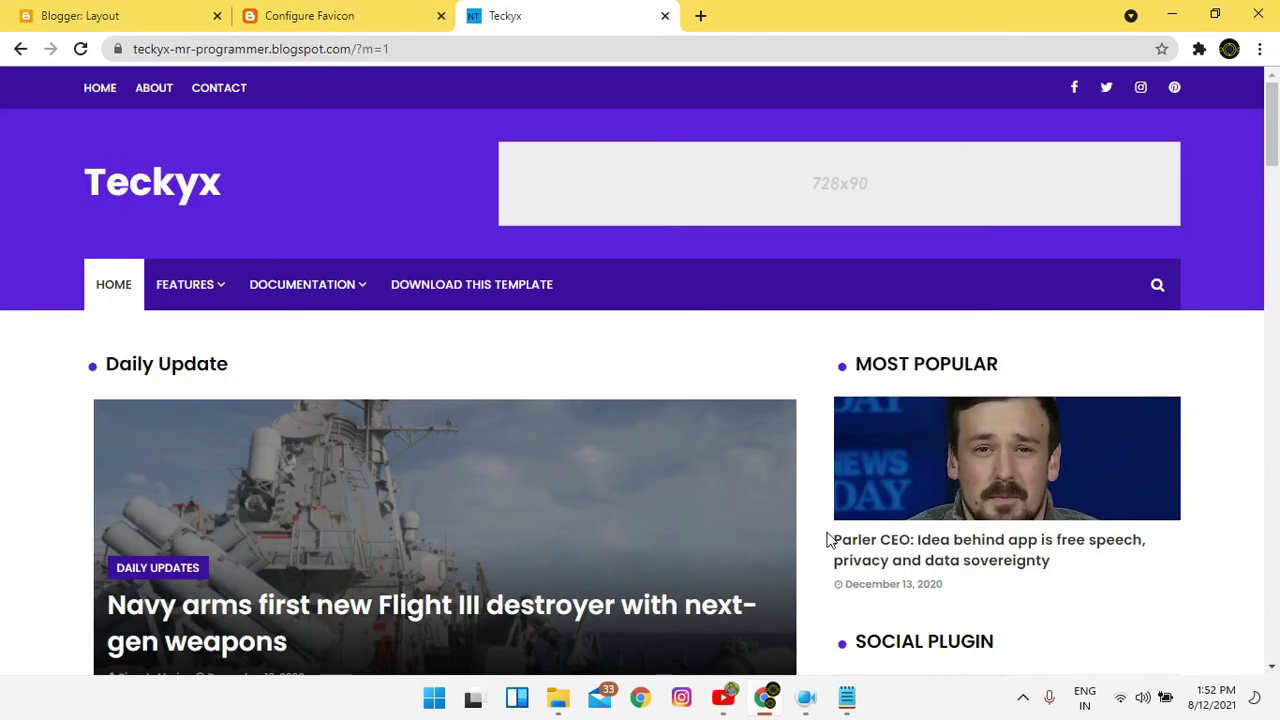
pyautogui.scroll(-10, 858, 538)
pyautogui.scroll(-6, 858, 538)
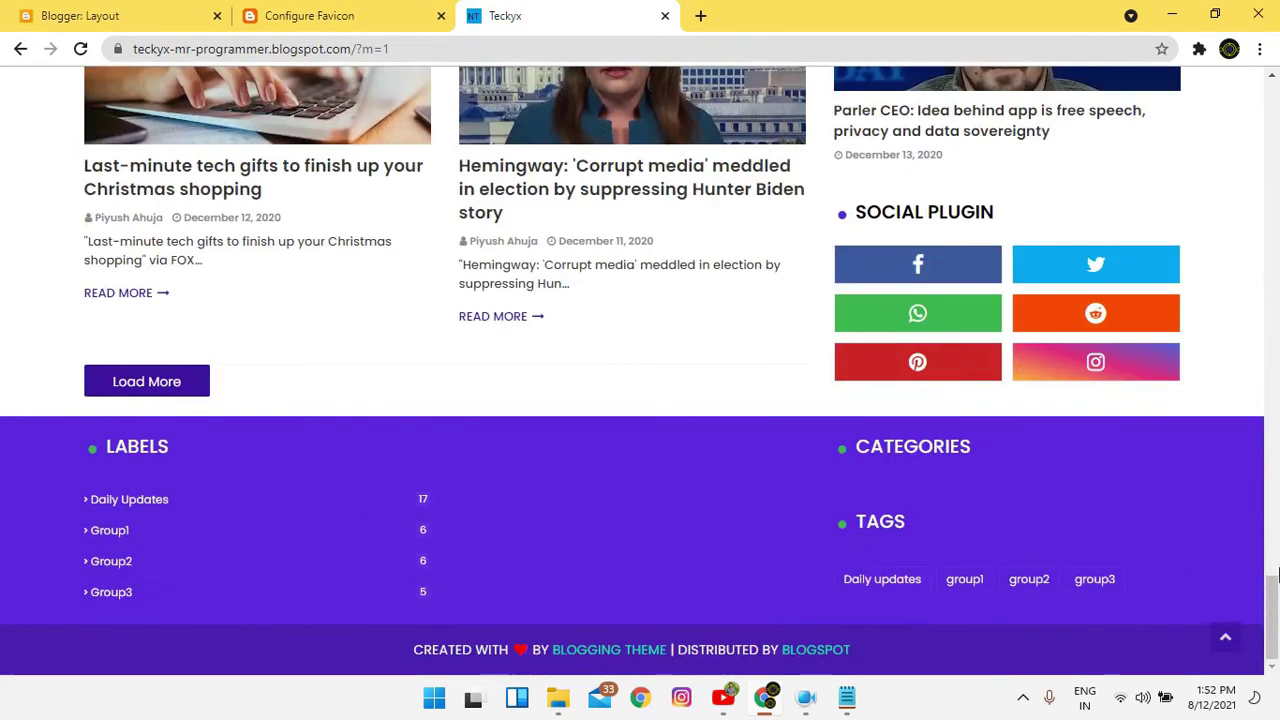
pyautogui.rightClick(968, 583)
pyautogui.click(995, 538)
pyautogui.click(80, 16)
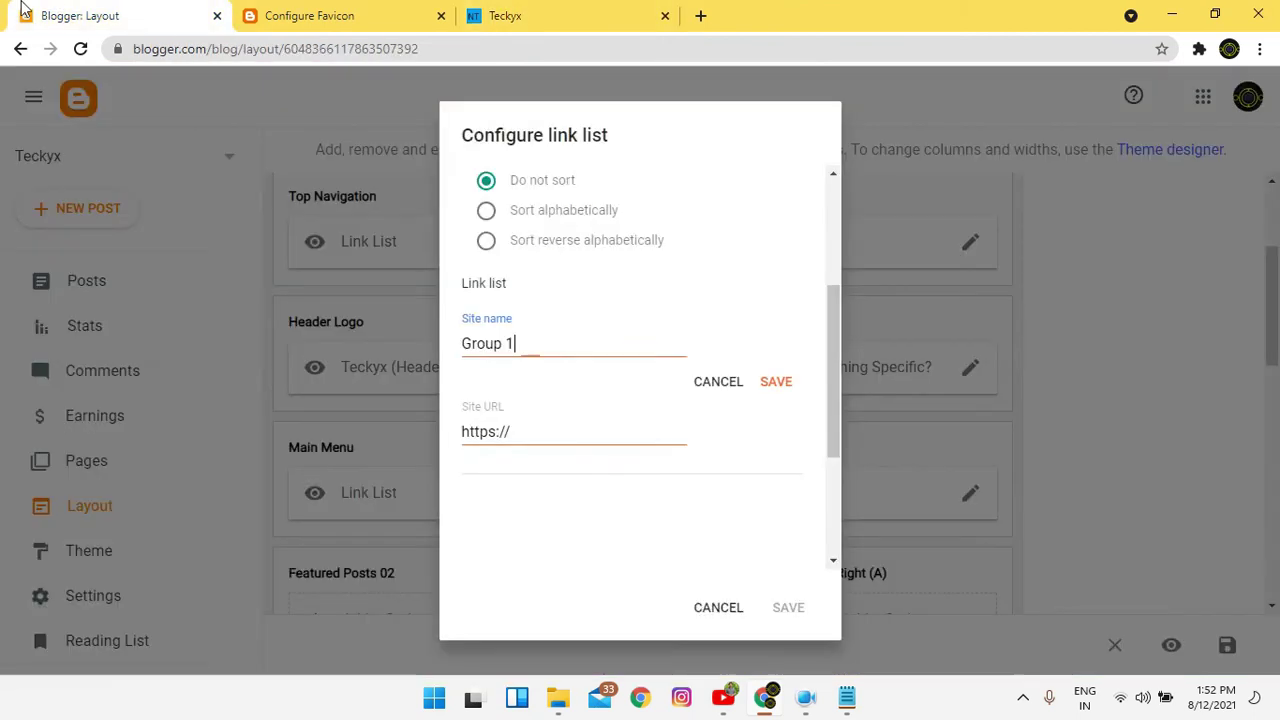
# Paste the copied address as the Group 1 URL, strip everything after "/search/label/group1", and save the item.
pyautogui.moveTo(574, 446); pyautogui.dragTo(399, 438)
pyautogui.hotkey('ctrl', 'v')
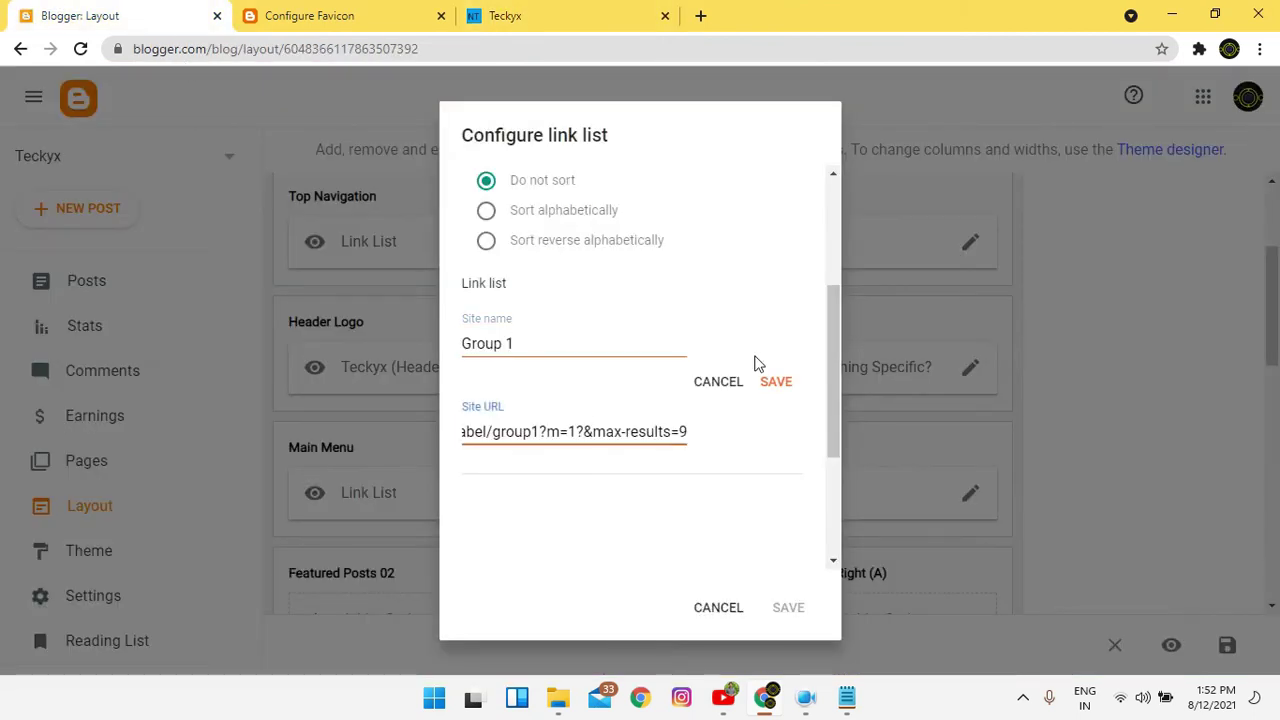
pyautogui.moveTo(693, 441); pyautogui.dragTo(557, 441)
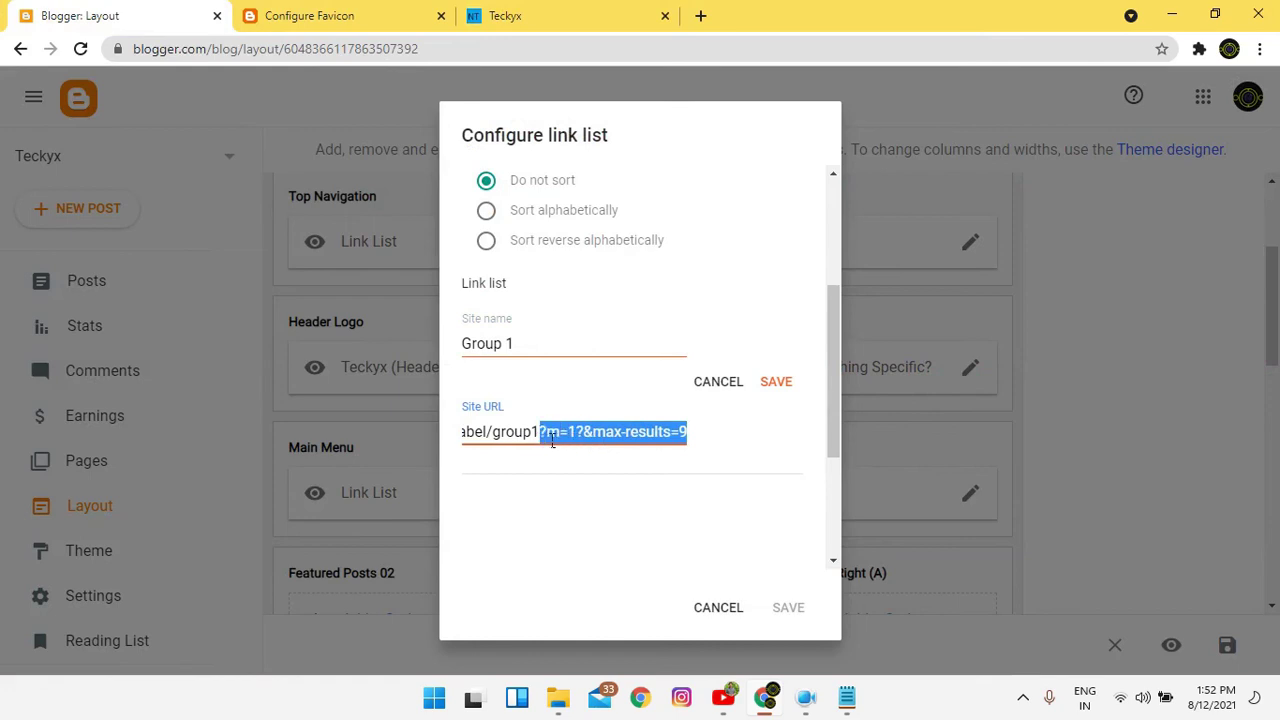
pyautogui.press('BackSpace')
pyautogui.click(776, 383)
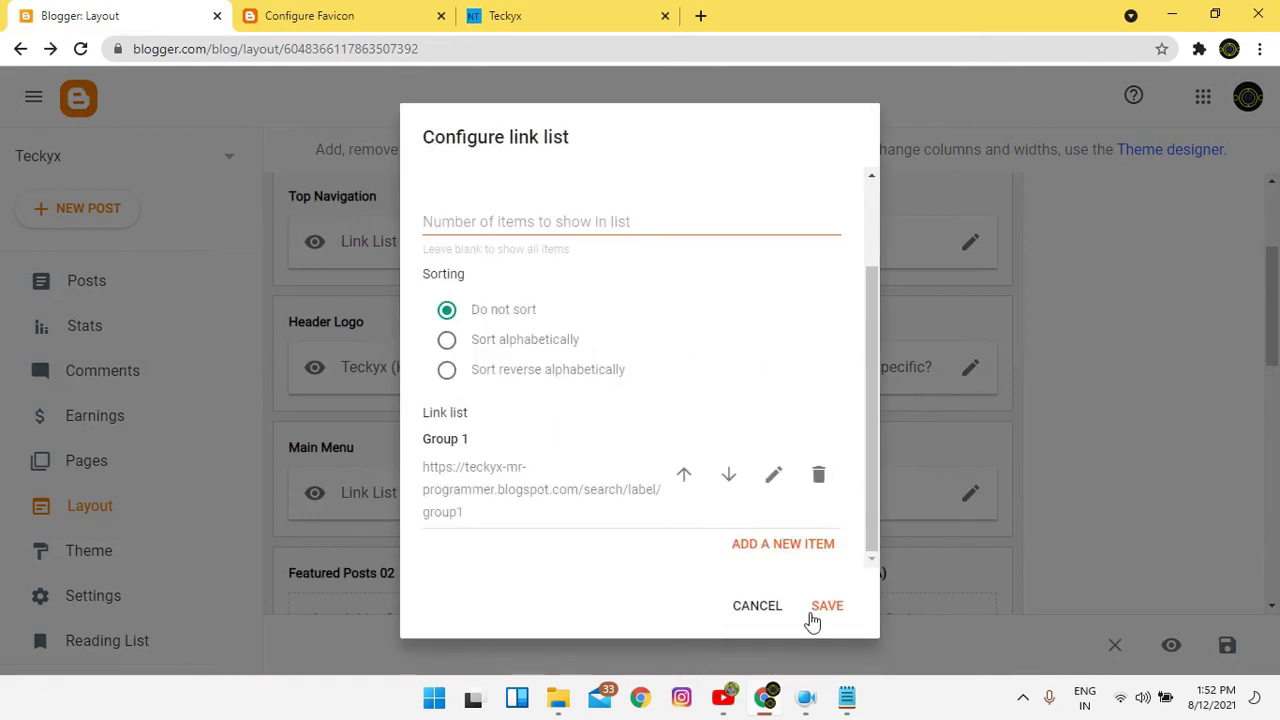
# Add a second item to the Main Menu link list and name it Group 2.
pyautogui.click(797, 544)
pyautogui.click(536, 563)
pyautogui.write('Group 2')
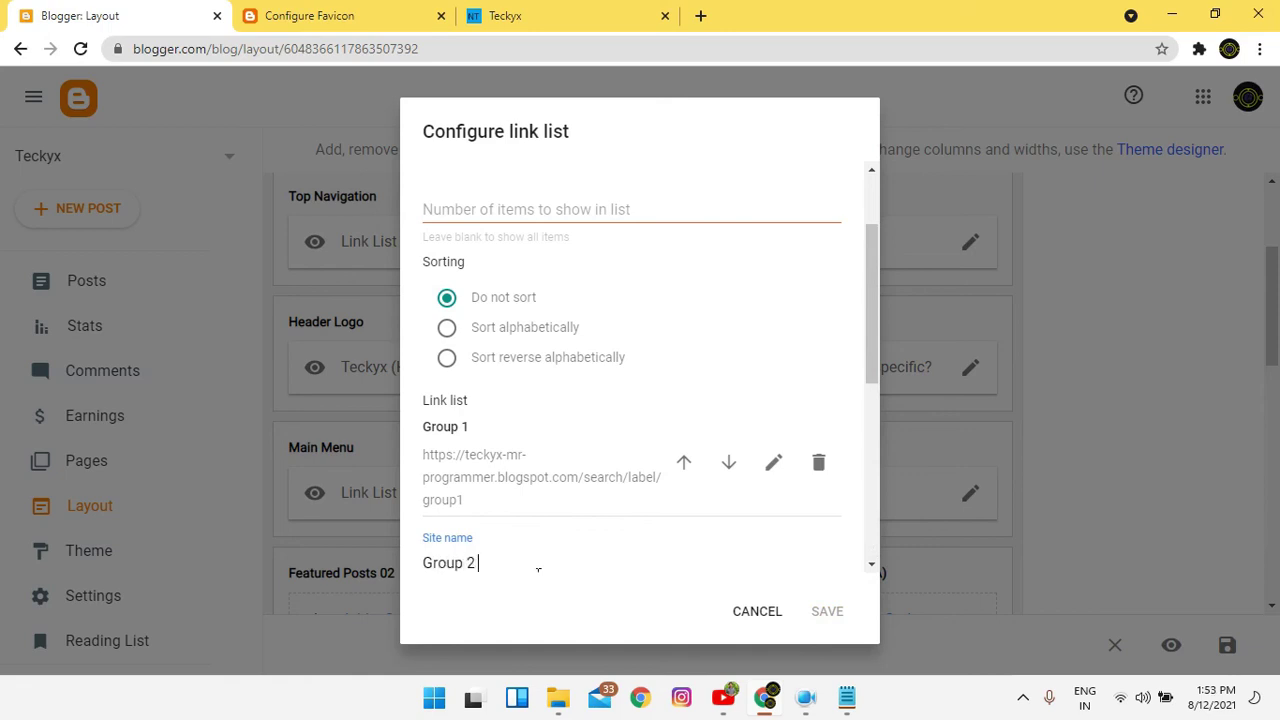
pyautogui.scroll(-4, 510, 470)
pyautogui.scroll(2, 509, 354)
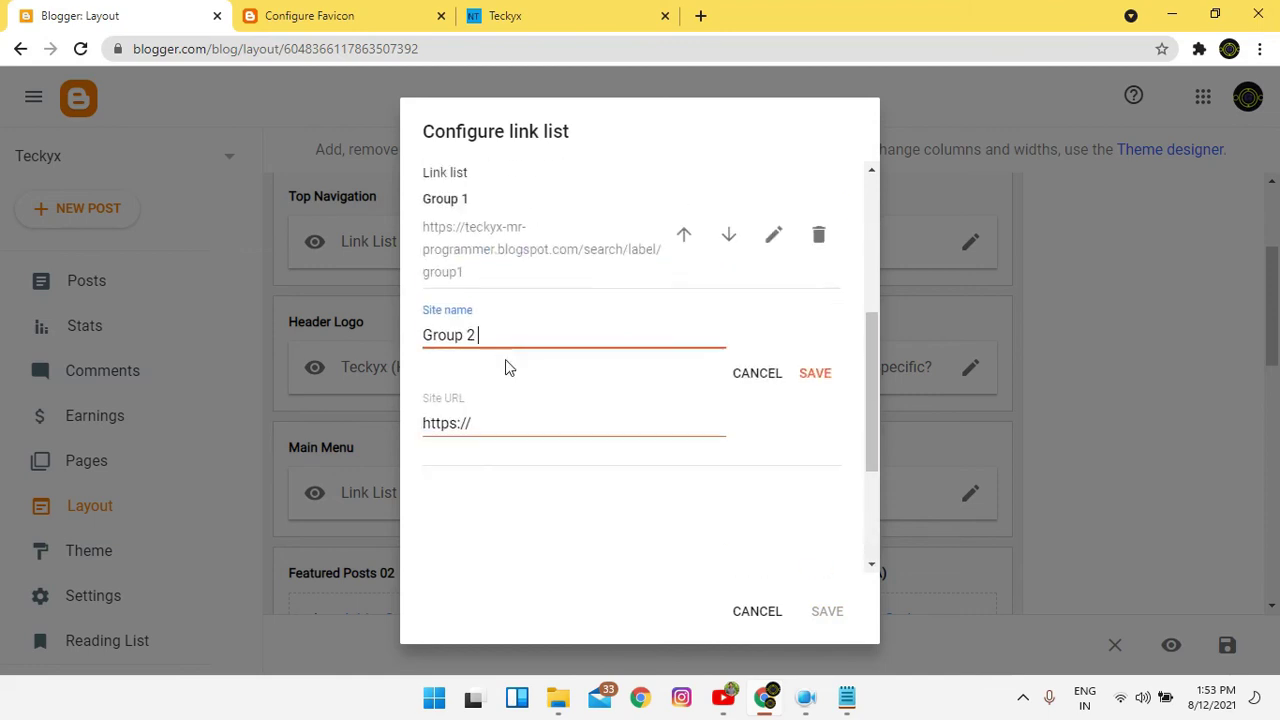
# Paste the copied label address as the Group 2 URL, change its ending to "/search/label/group2", and save the item.
pyautogui.moveTo(505, 432); pyautogui.dragTo(402, 434)
pyautogui.hotkey('ctrl', 'v')
pyautogui.press('BackSpace')
pyautogui.press('BackSpace')
pyautogui.press('BackSpace')
pyautogui.press('BackSpace')
pyautogui.press('BackSpace')
pyautogui.press('BackSpace')
pyautogui.press('BackSpace')
pyautogui.press('BackSpace')
pyautogui.press('BackSpace')
pyautogui.press('BackSpace')
pyautogui.press('BackSpace')
pyautogui.press('BackSpace')
pyautogui.press('BackSpace')
pyautogui.press('BackSpace')
pyautogui.press('BackSpace')
pyautogui.press('BackSpace')
pyautogui.press('BackSpace')
pyautogui.press('BackSpace')
pyautogui.press('BackSpace')
pyautogui.press('BackSpace')
pyautogui.write('2')
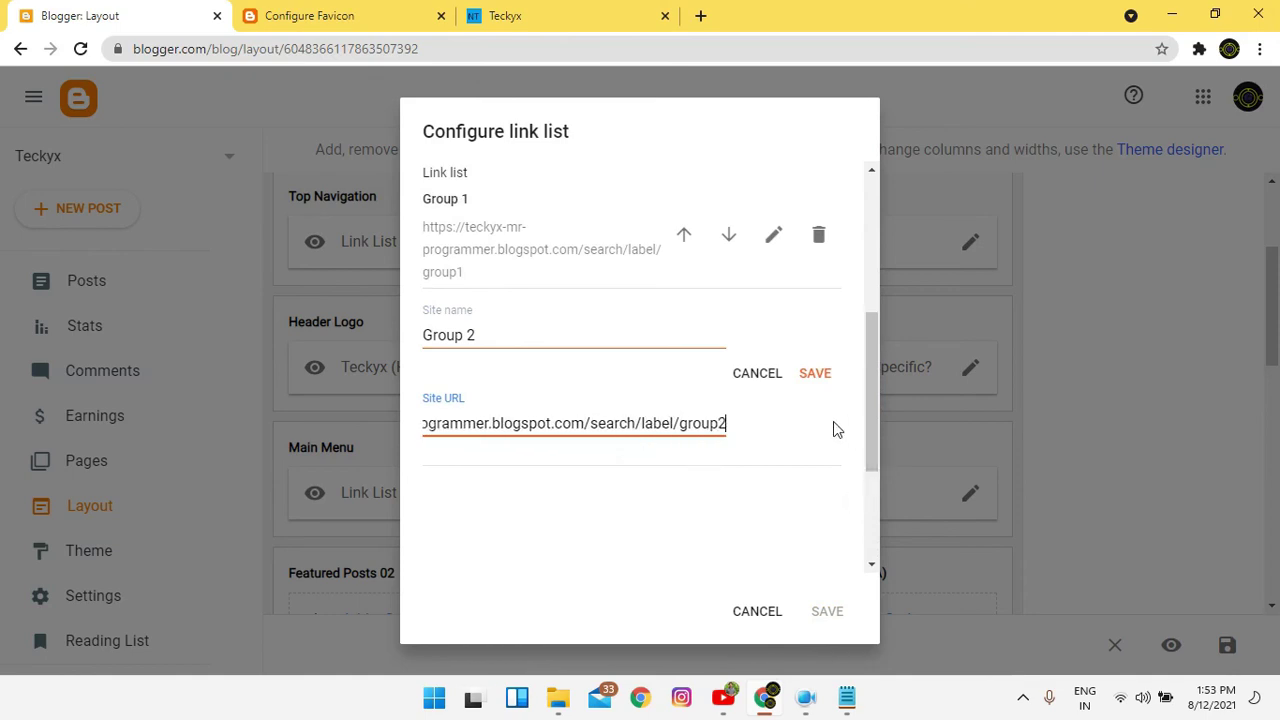
pyautogui.click(798, 378)
# Add a third item to the Main Menu link list and name it Group 3.
pyautogui.click(811, 560)
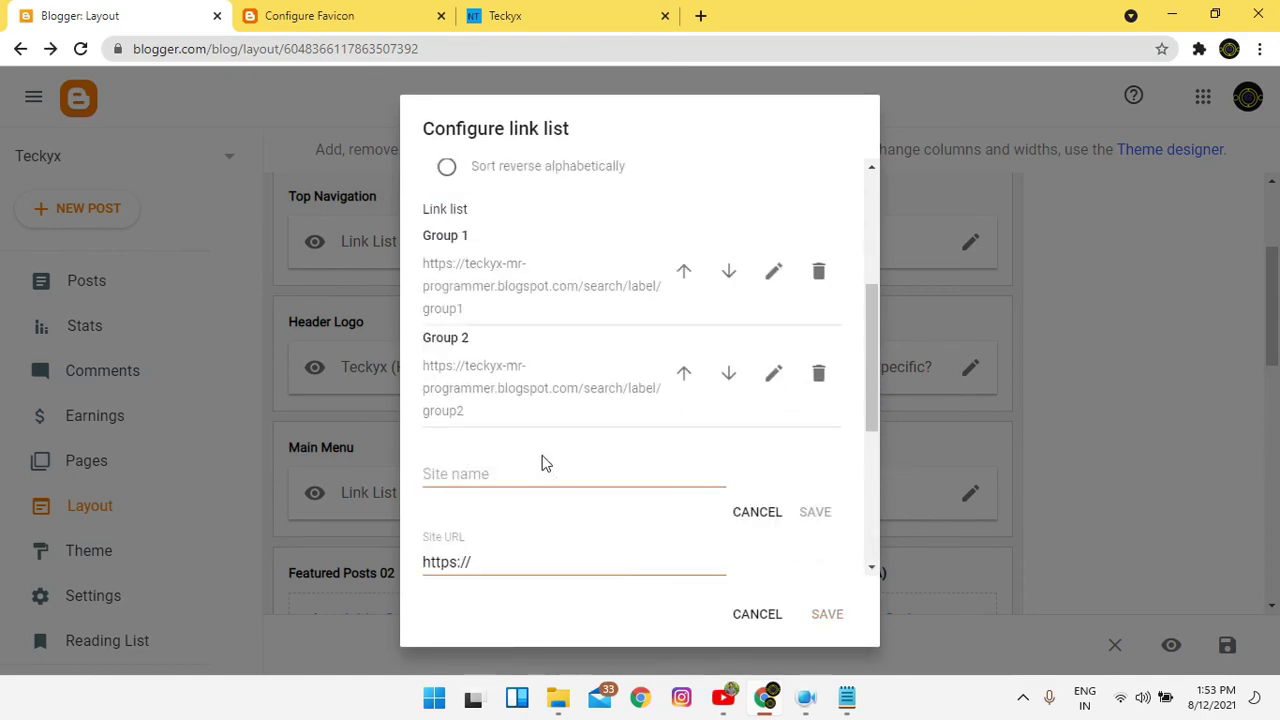
pyautogui.click(540, 368)
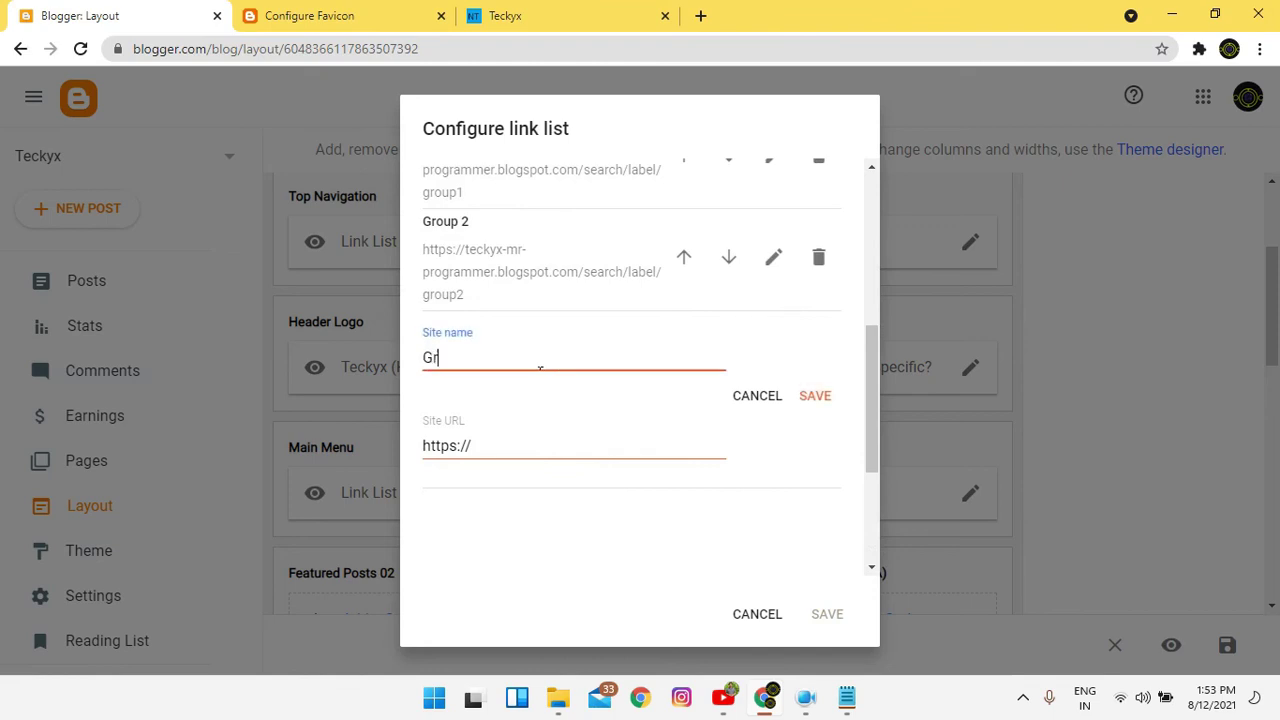
pyautogui.press('Tab')
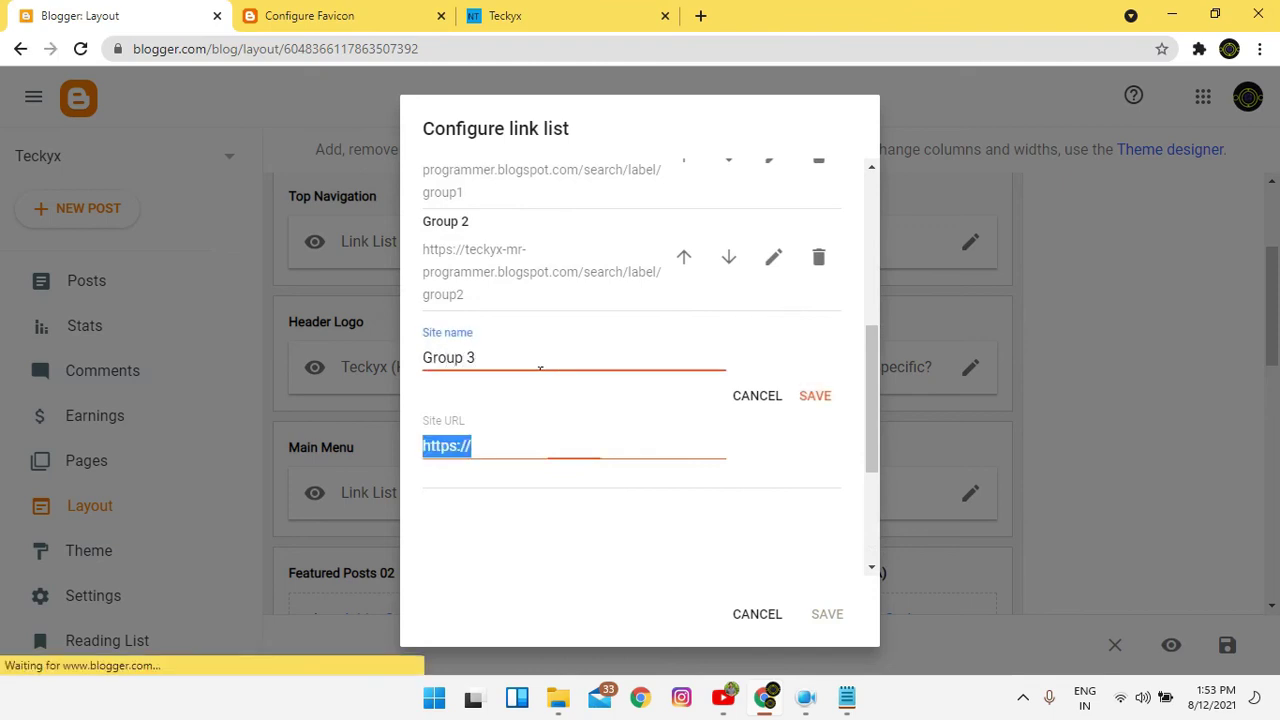
# Paste the copied label address as the Group 3 URL, change its ending to "/search/label/group3", and save the item.
pyautogui.hotkey('ctrl', 'v')
pyautogui.press('BackSpace')
pyautogui.press('BackSpace')
pyautogui.press('BackSpace')
pyautogui.press('BackSpace')
pyautogui.press('BackSpace')
pyautogui.press('BackSpace')
pyautogui.press('BackSpace')
pyautogui.press('BackSpace')
pyautogui.press('BackSpace')
pyautogui.press('BackSpace')
pyautogui.press('BackSpace')
pyautogui.press('BackSpace')
pyautogui.press('BackSpace')
pyautogui.press('BackSpace')
pyautogui.press('BackSpace')
pyautogui.press('BackSpace')
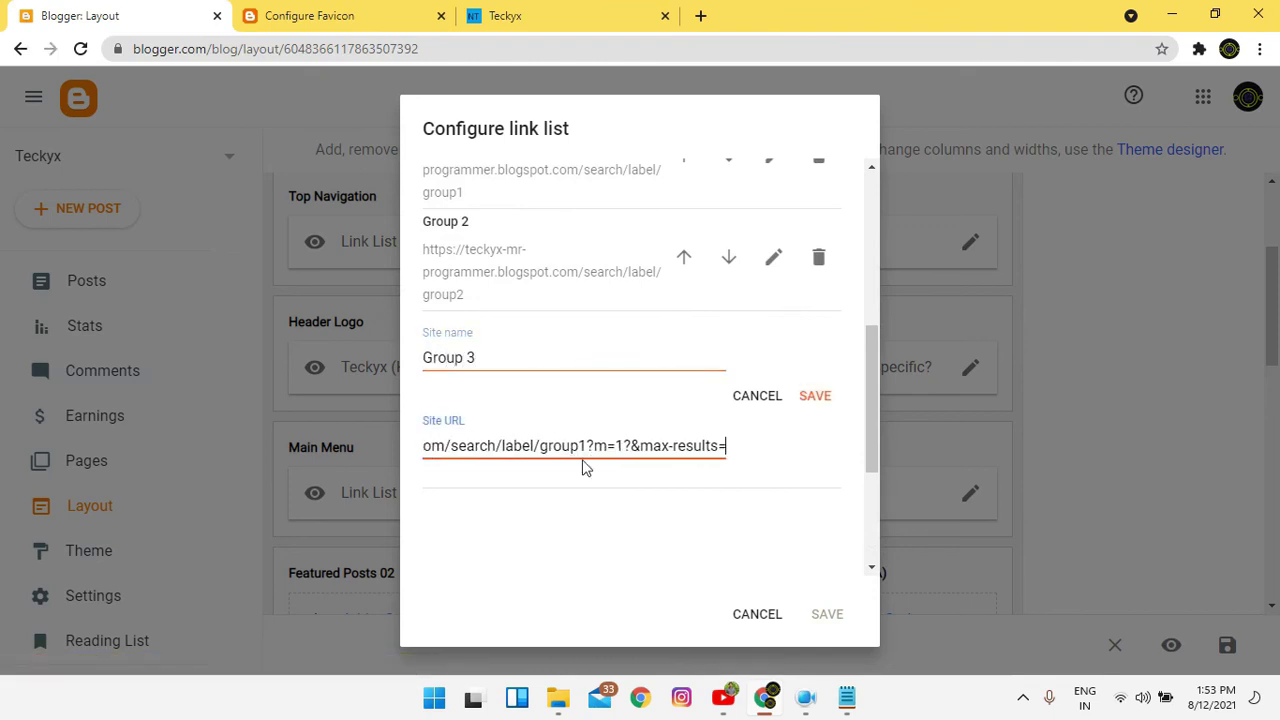
pyautogui.press('BackSpace')
pyautogui.press('BackSpace')
pyautogui.press('BackSpace')
pyautogui.press('BackSpace')
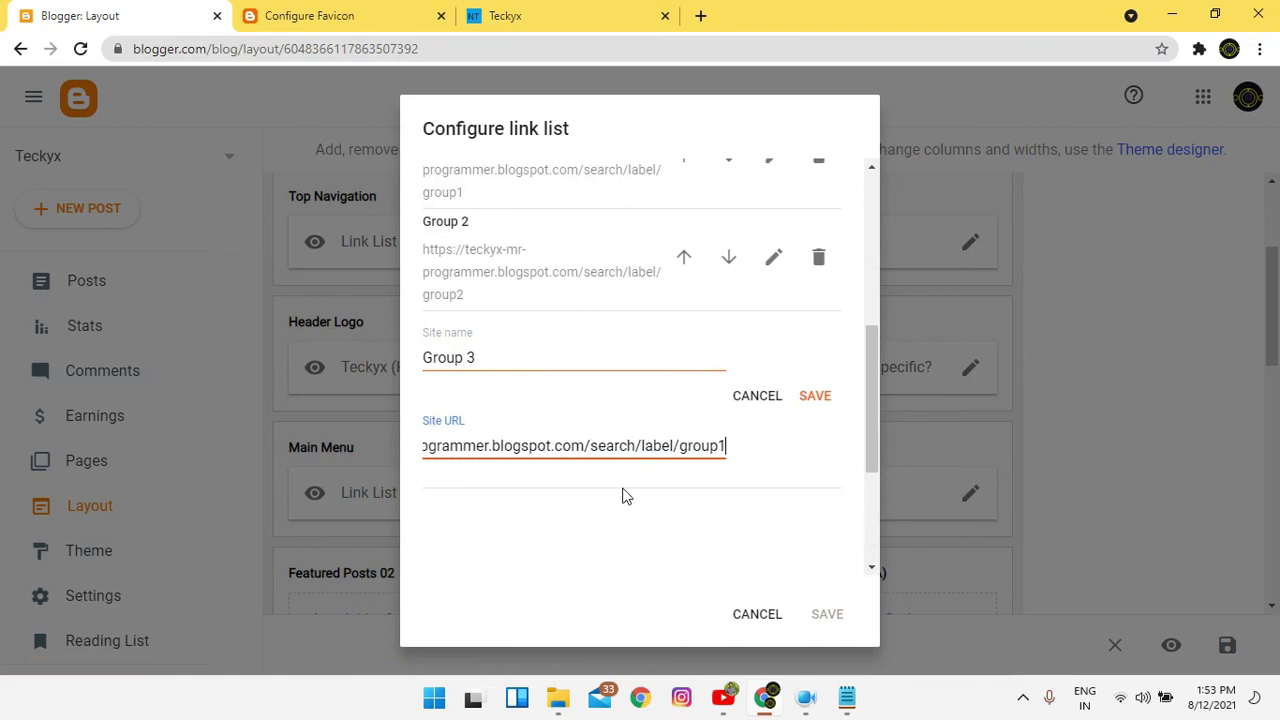
pyautogui.write('3')
pyautogui.click(834, 398)
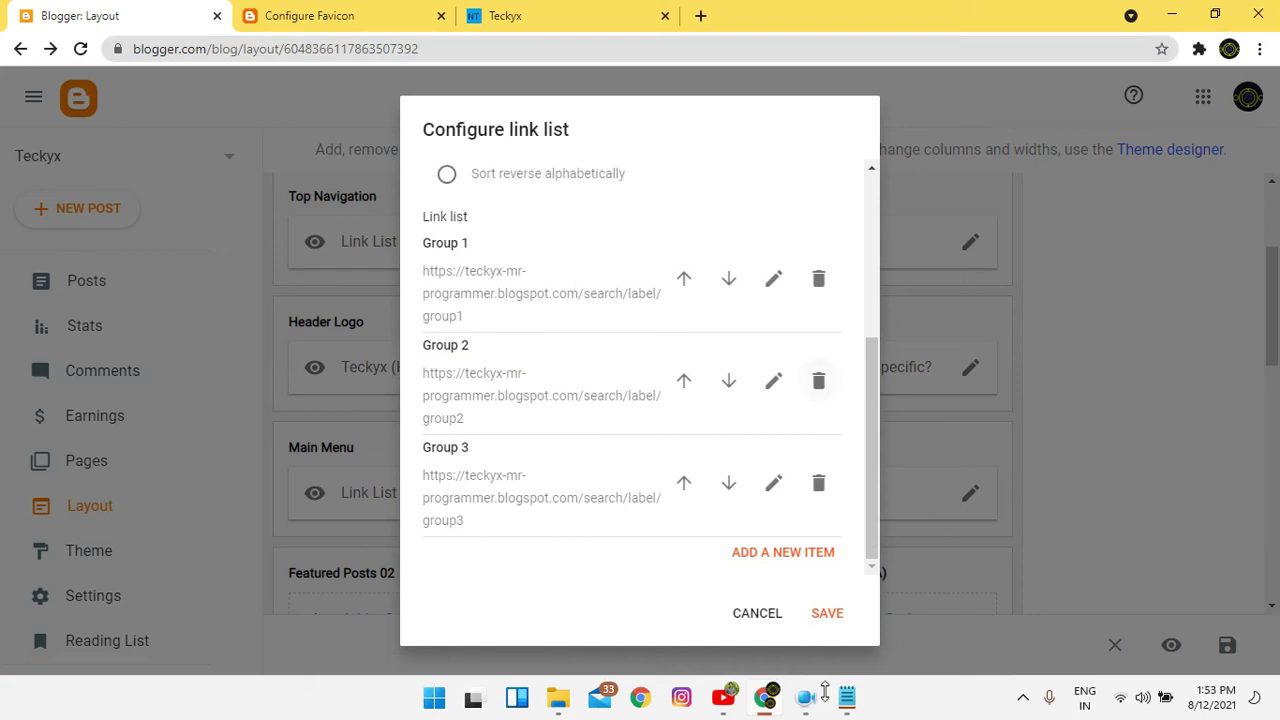
# Save the Main Menu link list and reload the Teckyx blog to check the new menu.
pyautogui.click(849, 615)
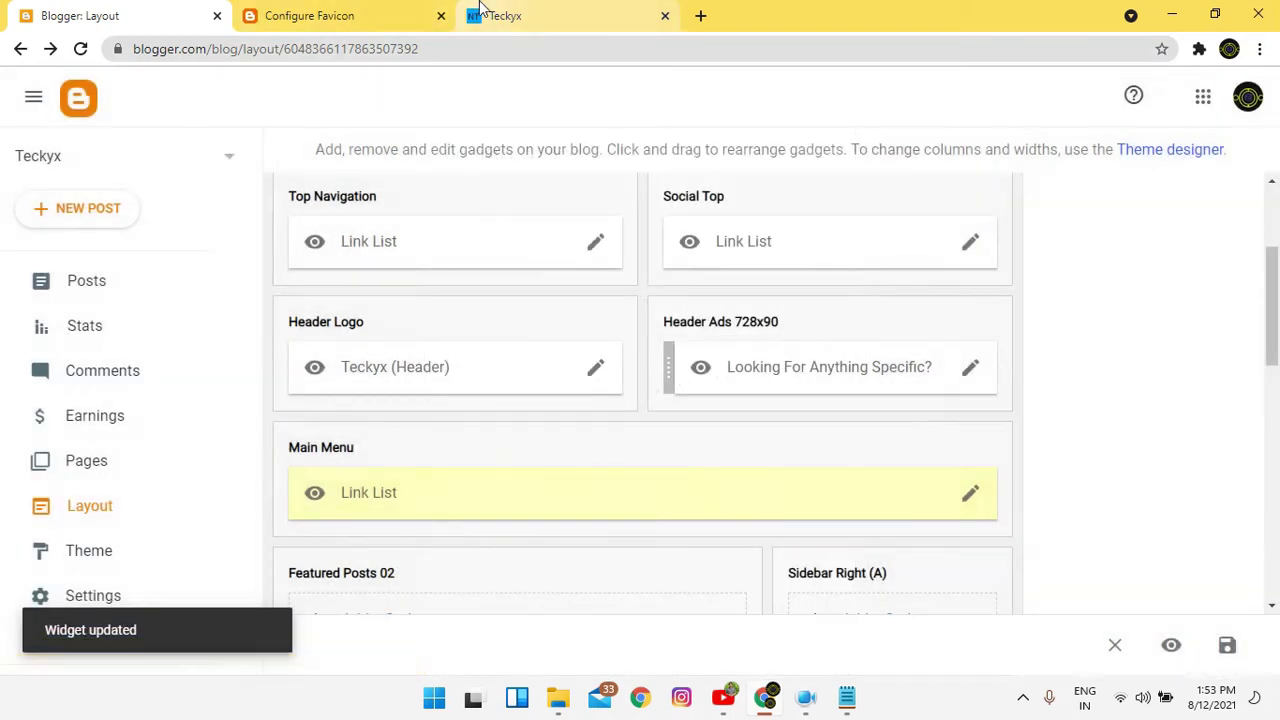
pyautogui.click(505, 16)
pyautogui.click(80, 48)
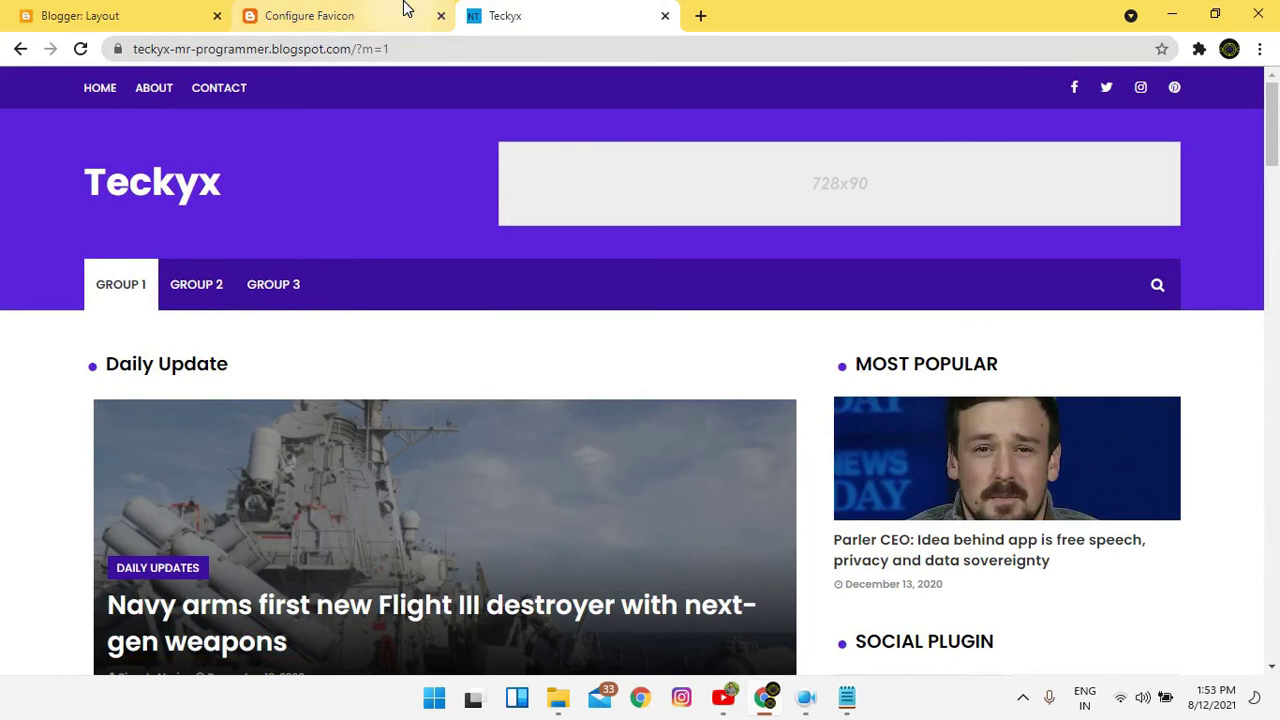
# Open newsntrick.in in a new browser tab, examine the dropdowns in its navigation menu, and close the tab.
pyautogui.click(703, 14)
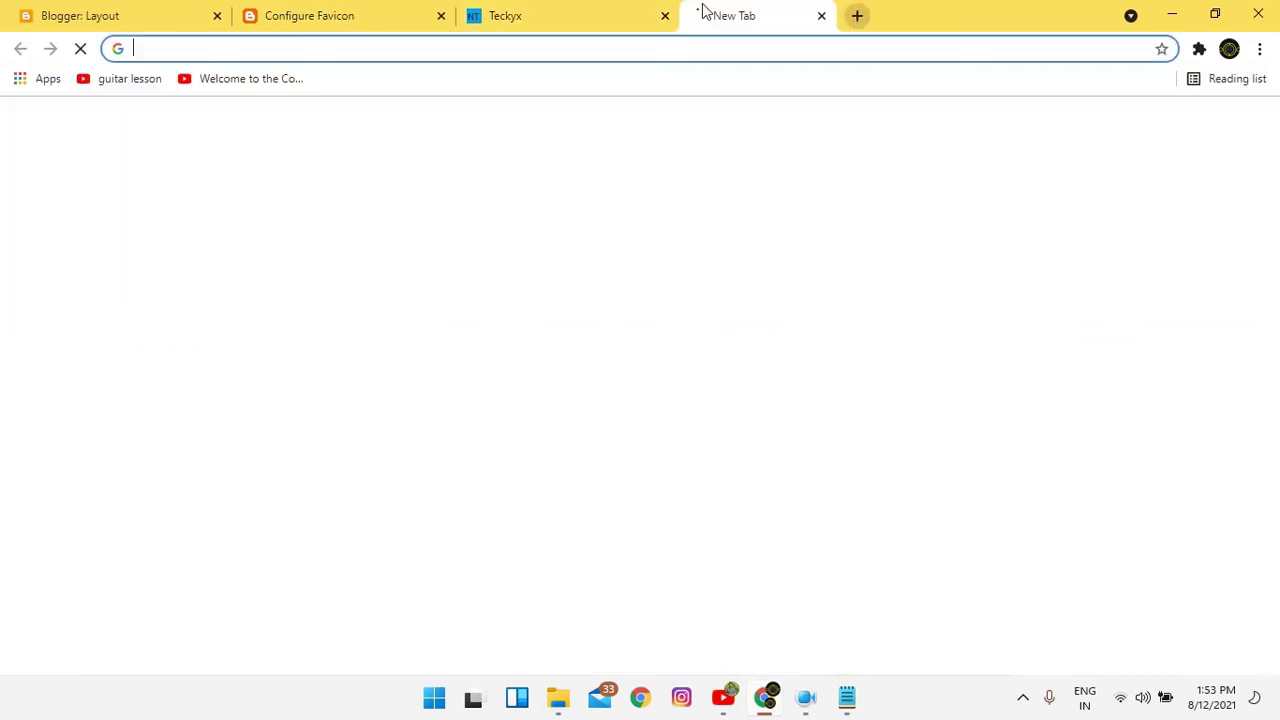
pyautogui.write('n')
pyautogui.press('Return')
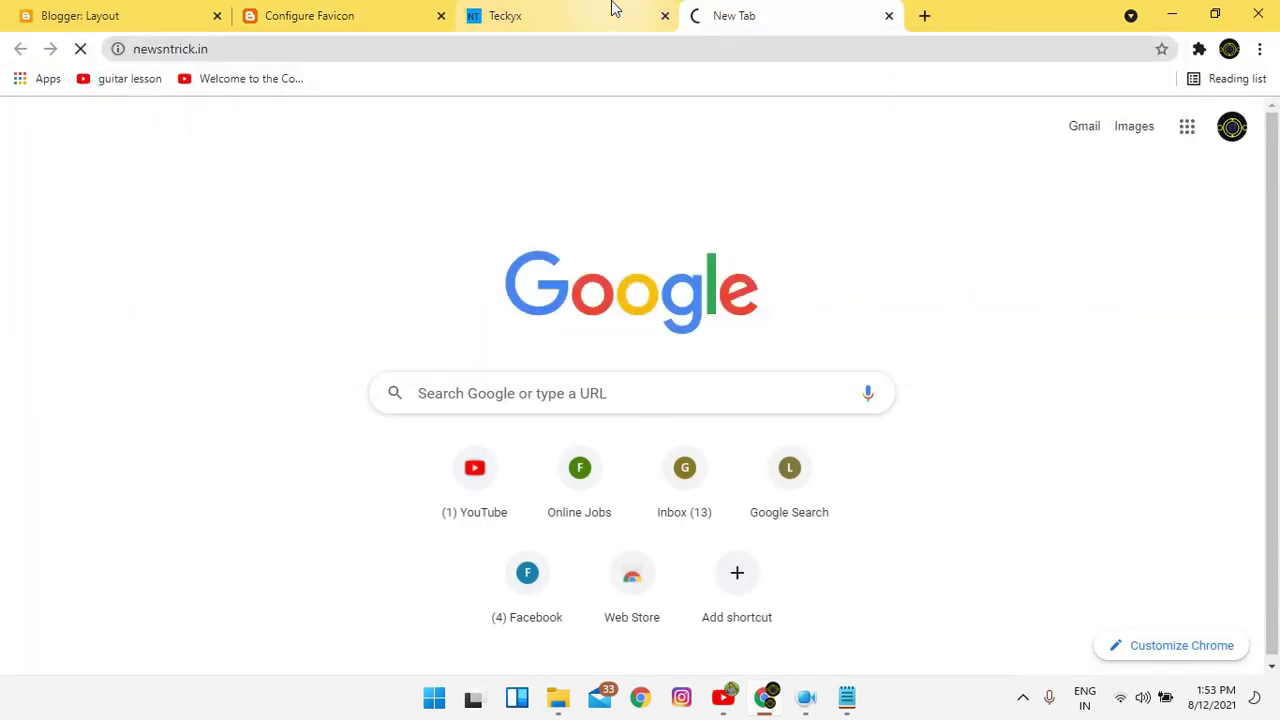
pyautogui.click(605, 14)
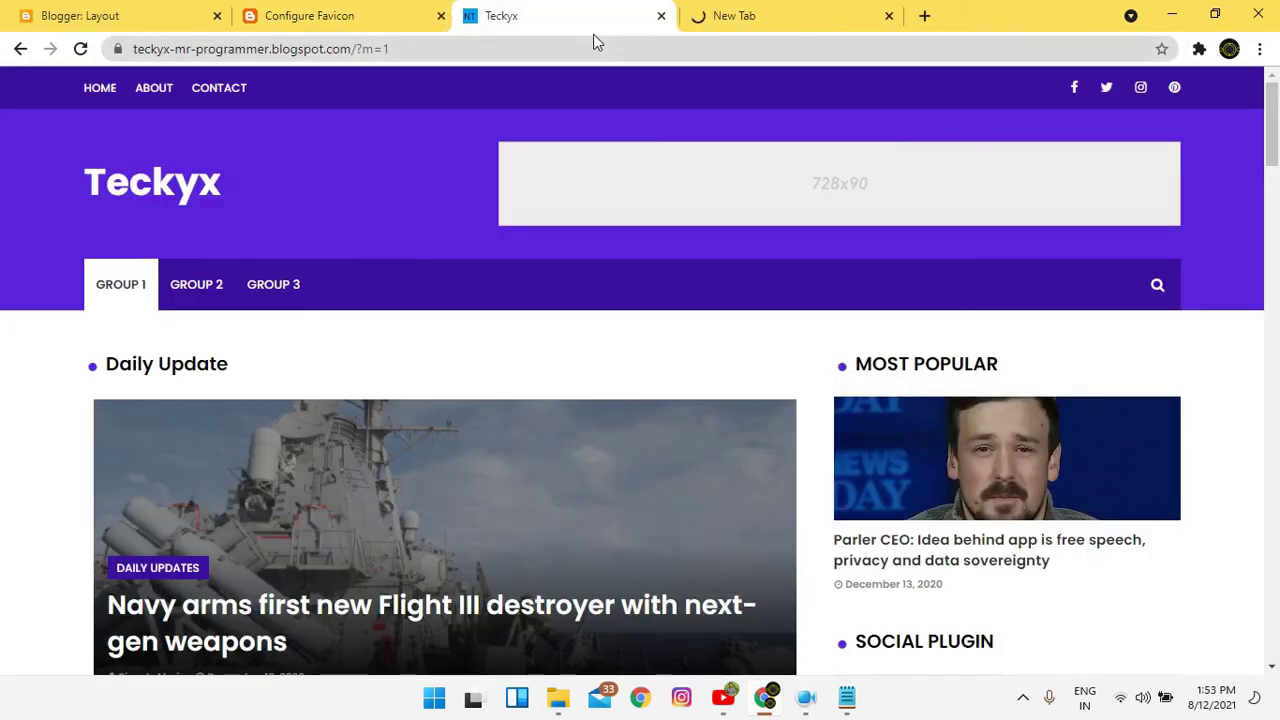
pyautogui.click(743, 10)
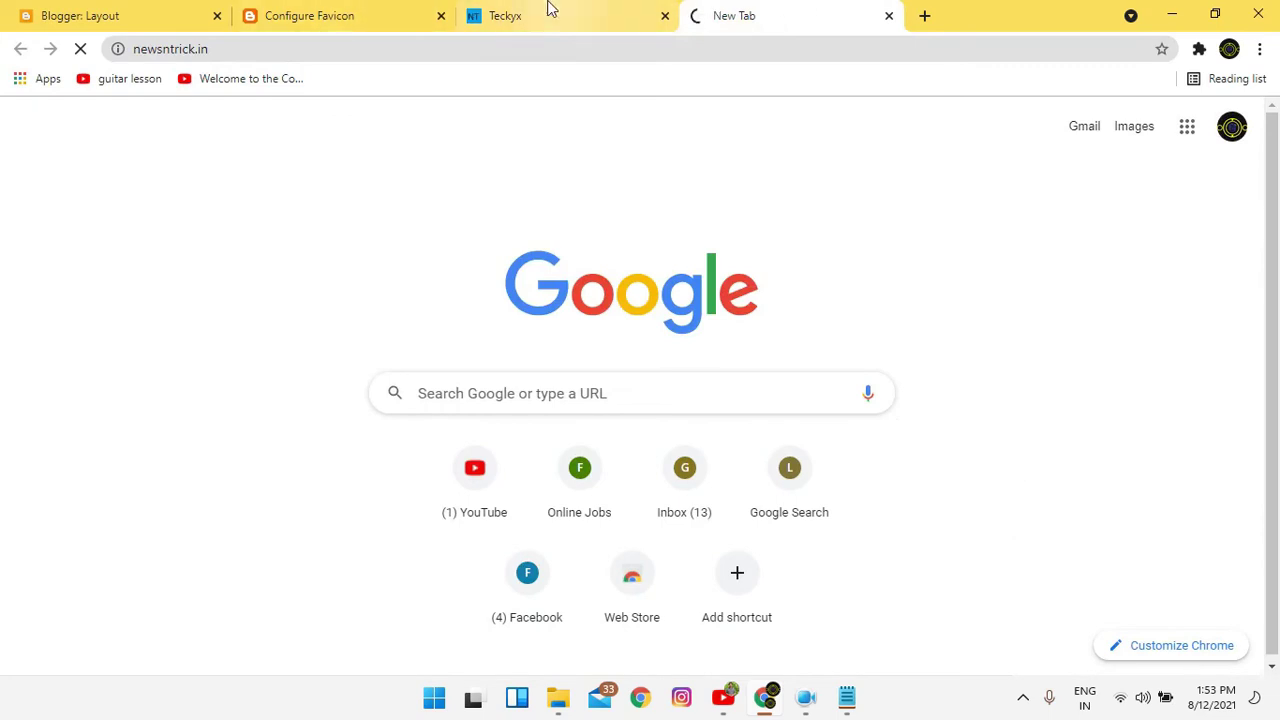
pyautogui.click(606, 10)
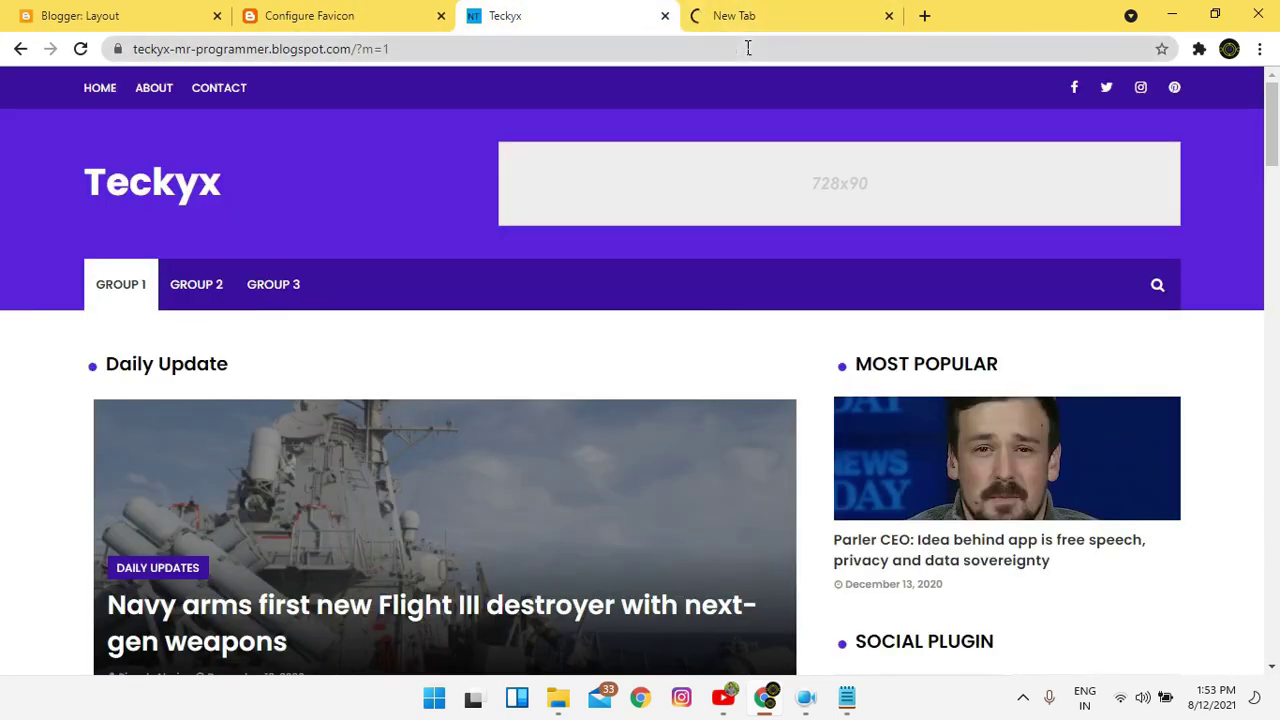
pyautogui.click(775, 12)
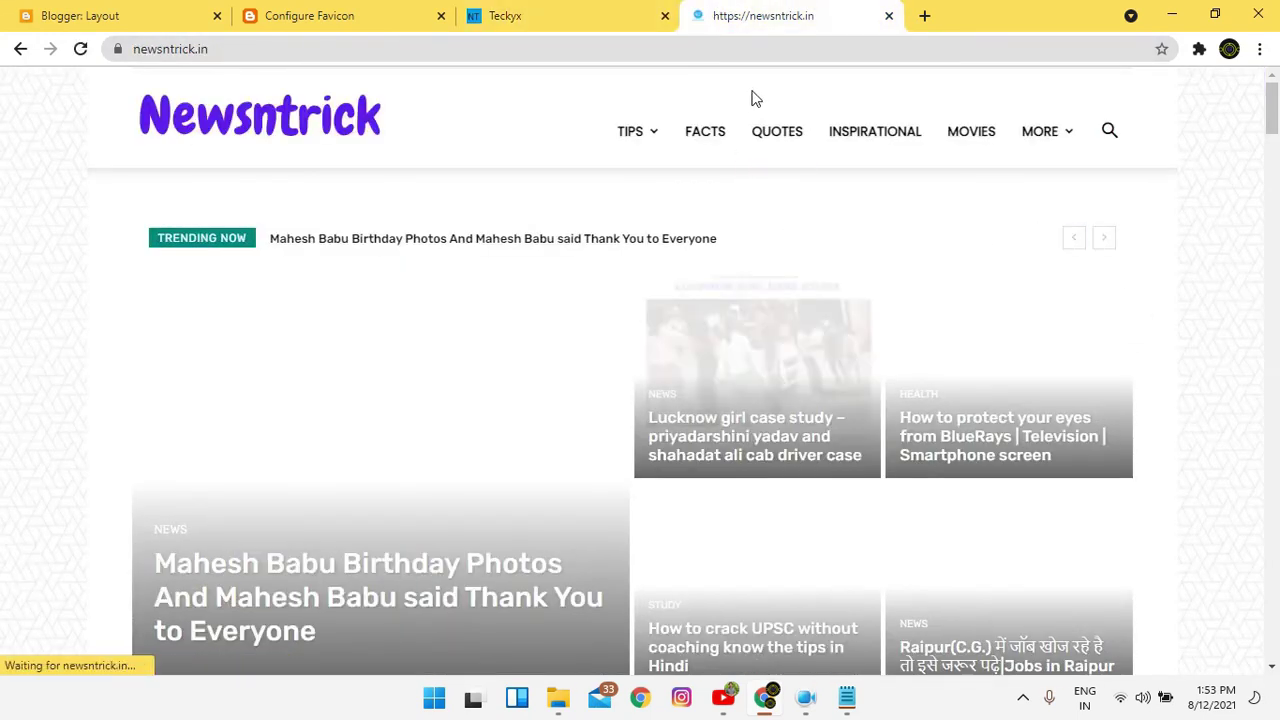
pyautogui.moveTo(1080, 138)
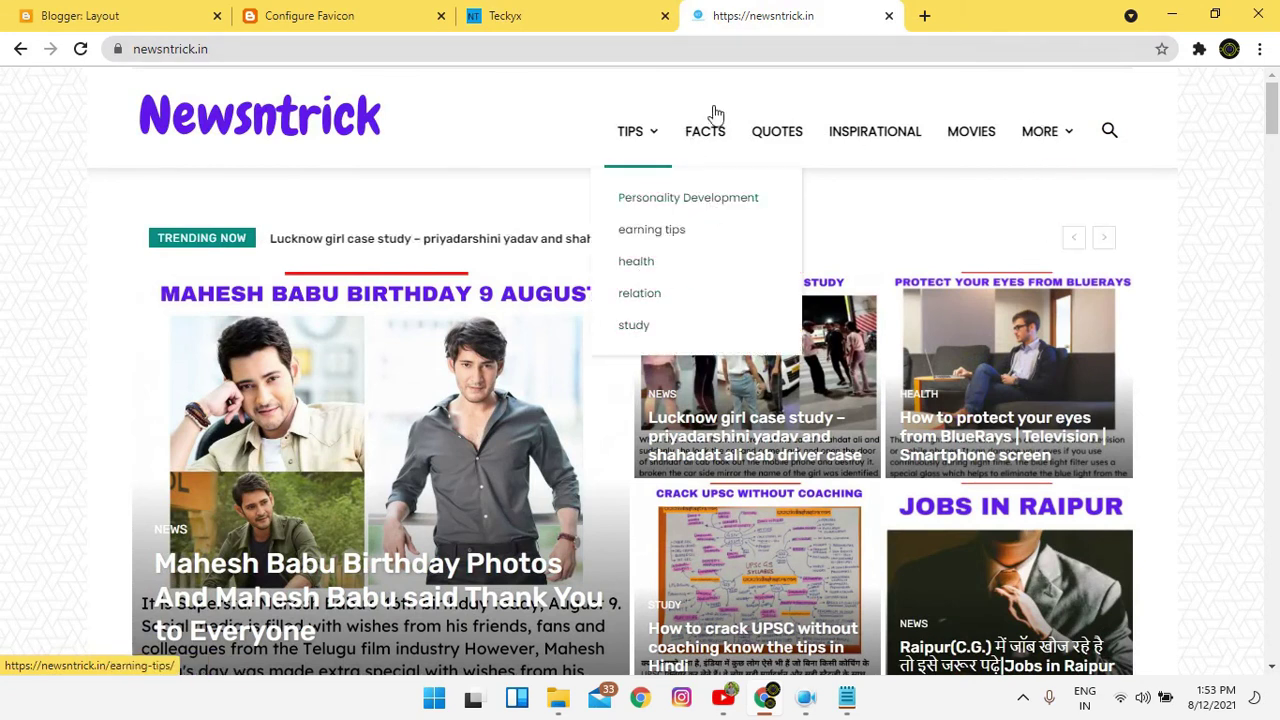
pyautogui.click(889, 16)
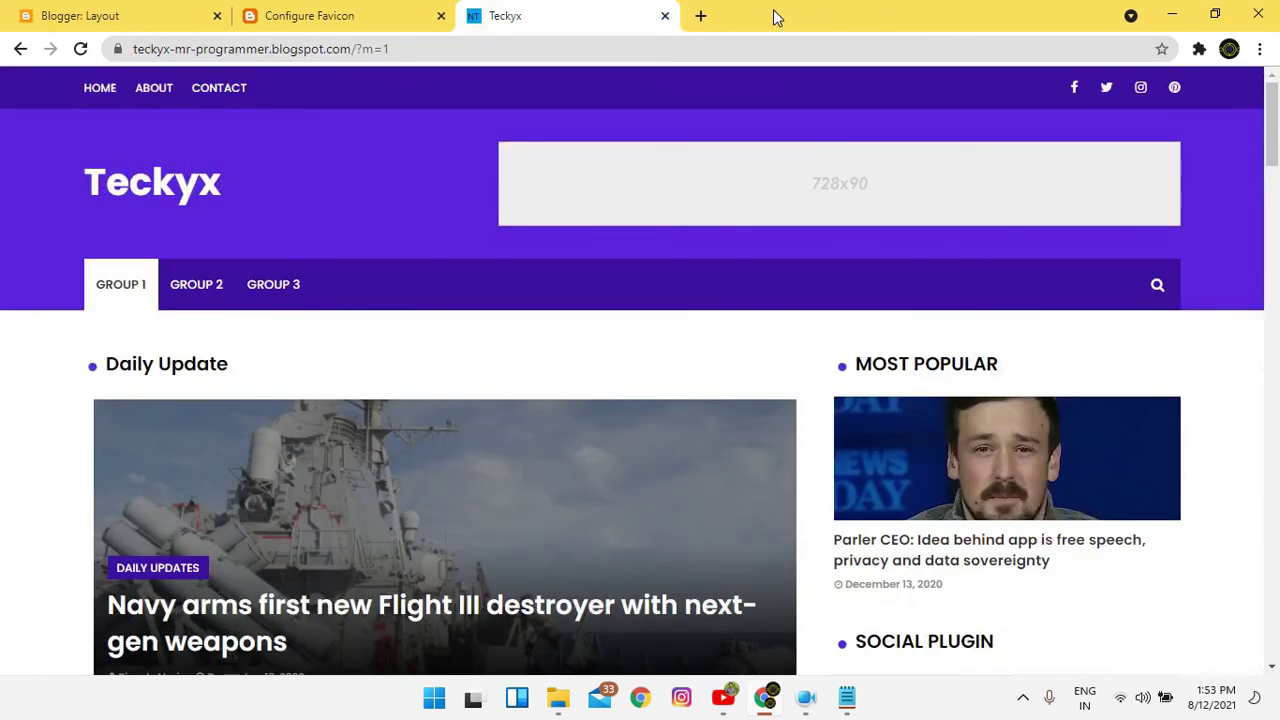
# Reopen the Main Menu link list in the blog layout and add an item named More with the URL "#".
pyautogui.click(337, 12)
pyautogui.click(141, 16)
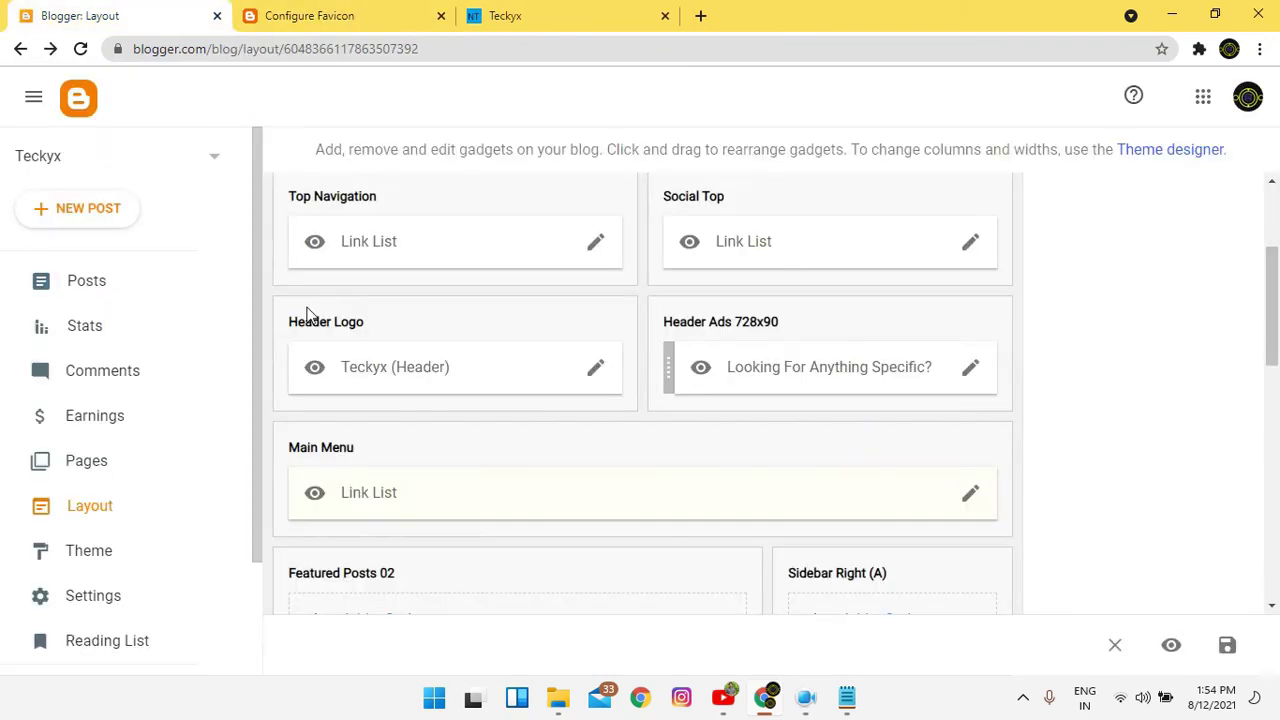
pyautogui.click(978, 498)
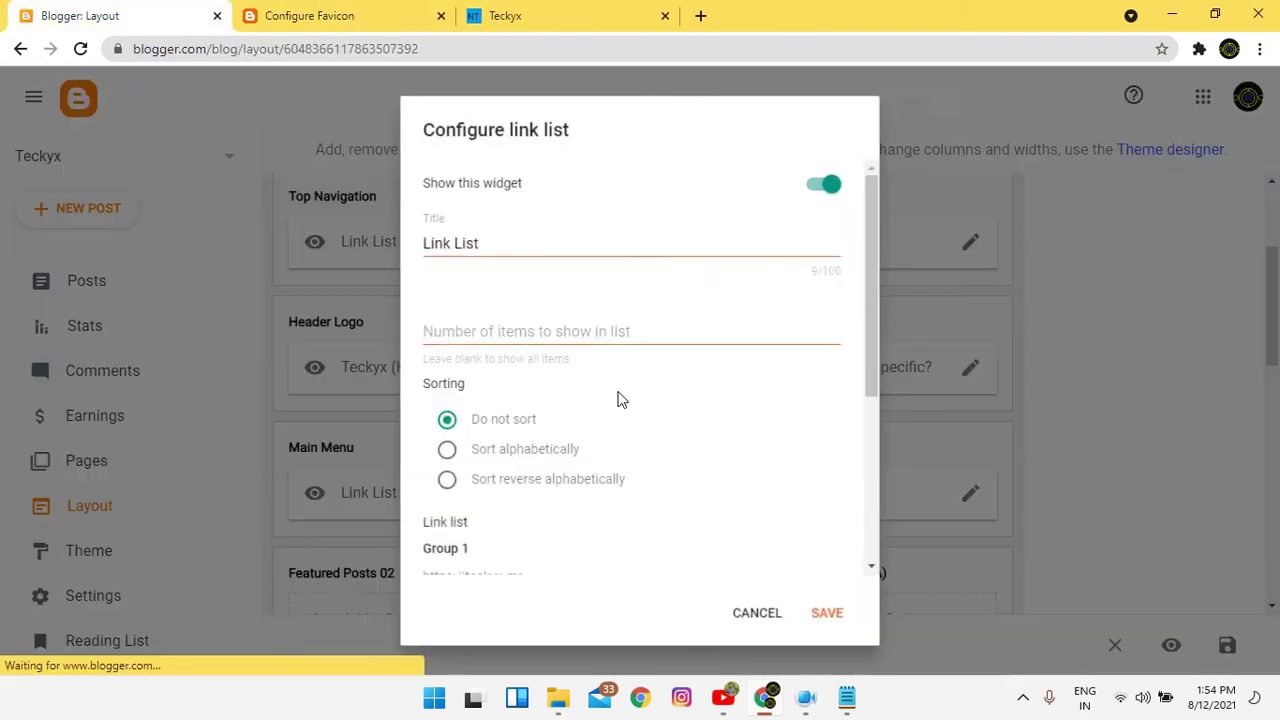
pyautogui.scroll(-3, 602, 366)
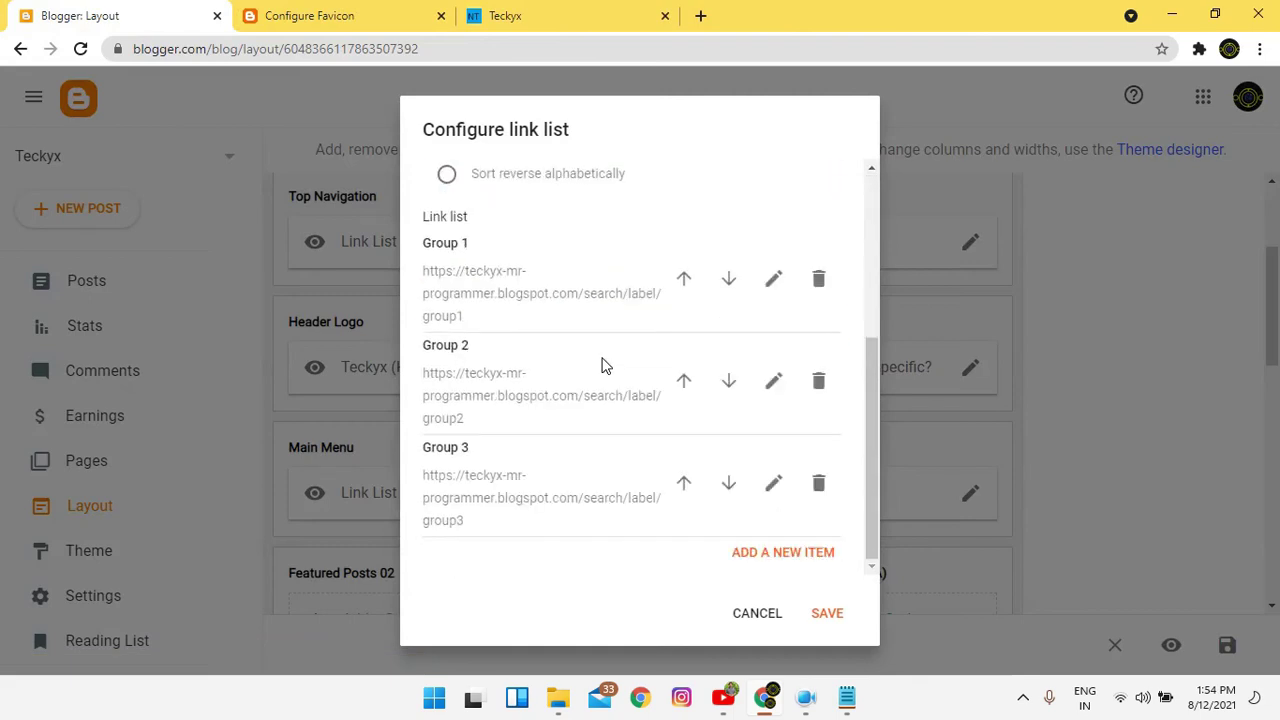
pyautogui.click(786, 554)
pyautogui.click(480, 361)
pyautogui.write('Mor')
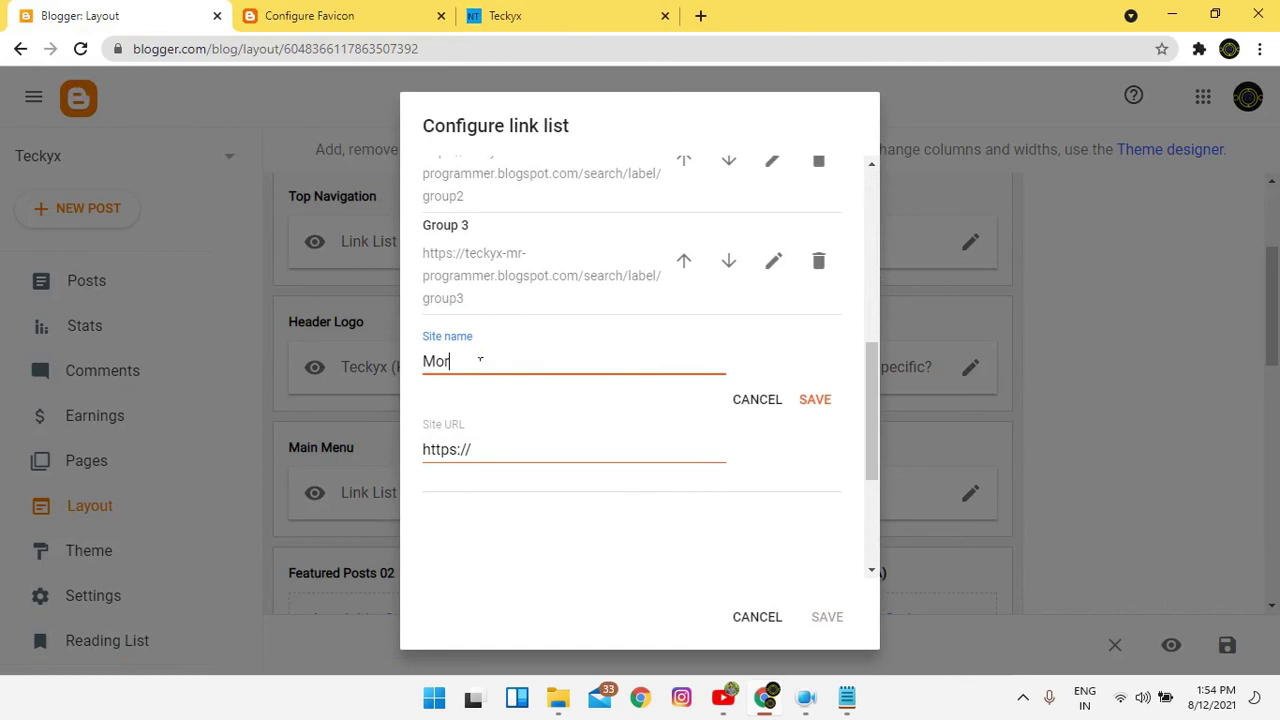
pyautogui.write('e')
pyautogui.press('Tab')
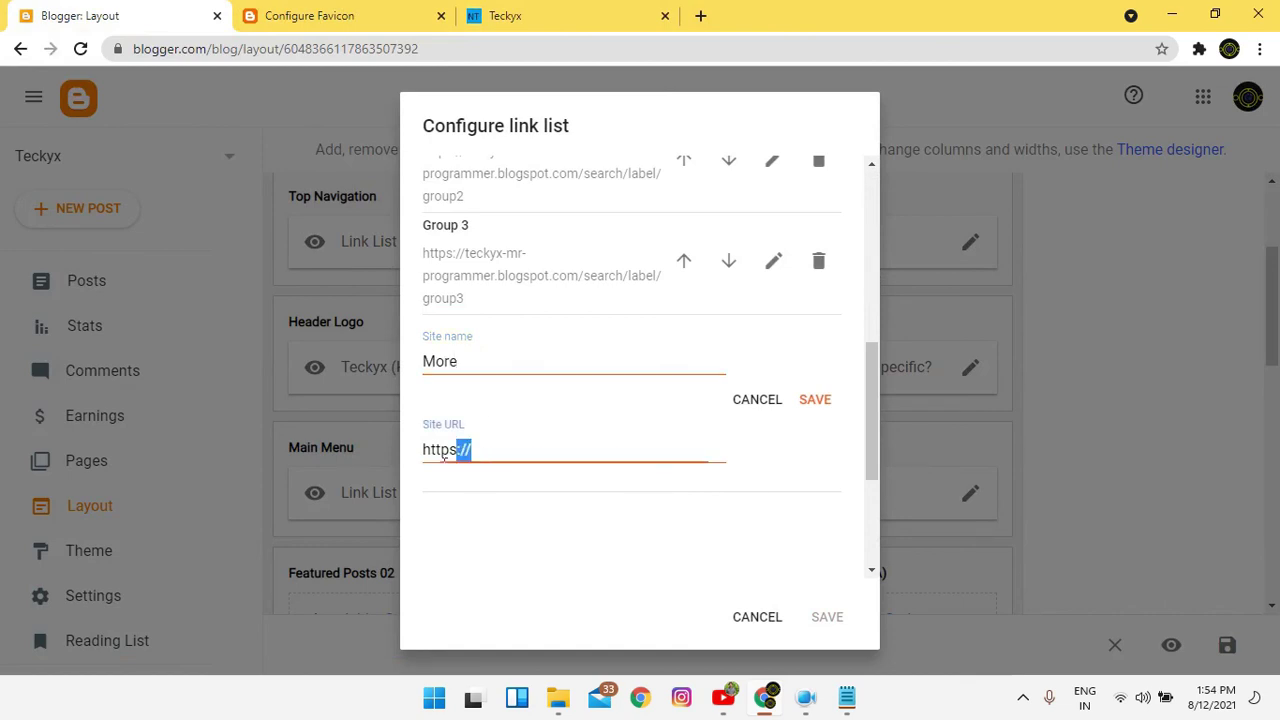
pyautogui.write('#')
pyautogui.click(810, 400)
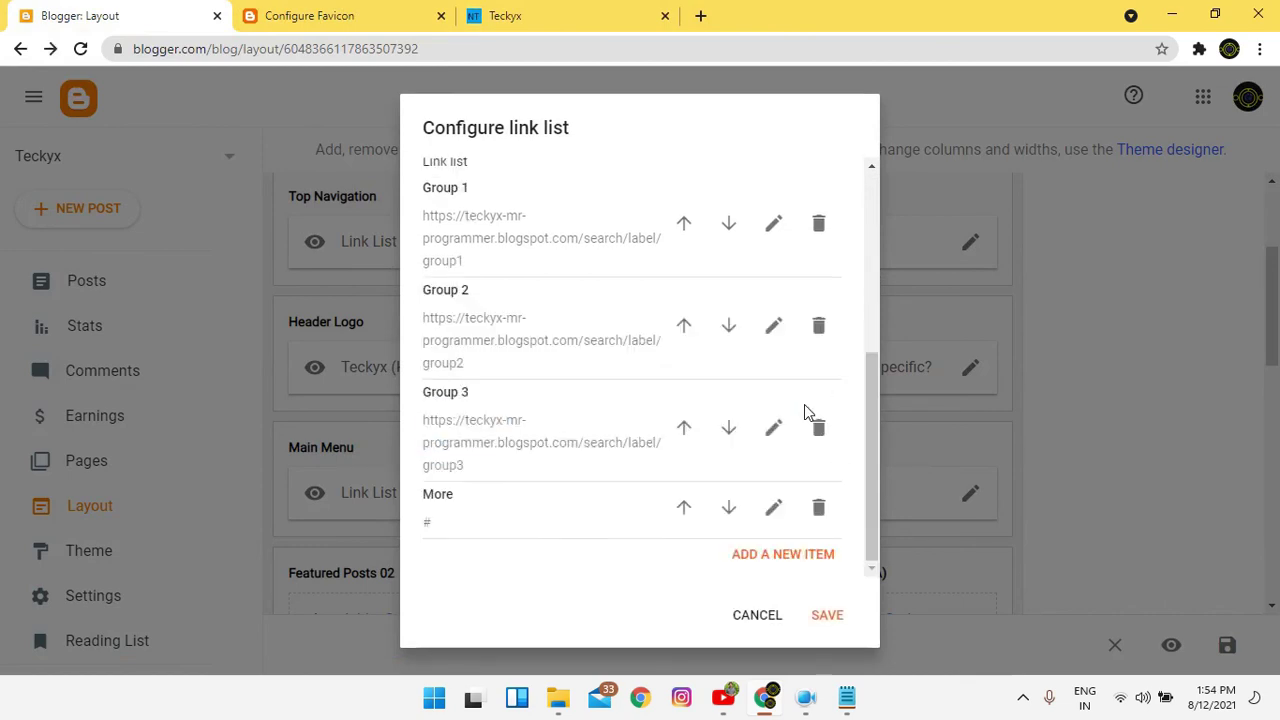
# Add a sub-item named "_Group 1" below More, using the copied group1 label address as its URL, and save the item.
pyautogui.click(803, 567)
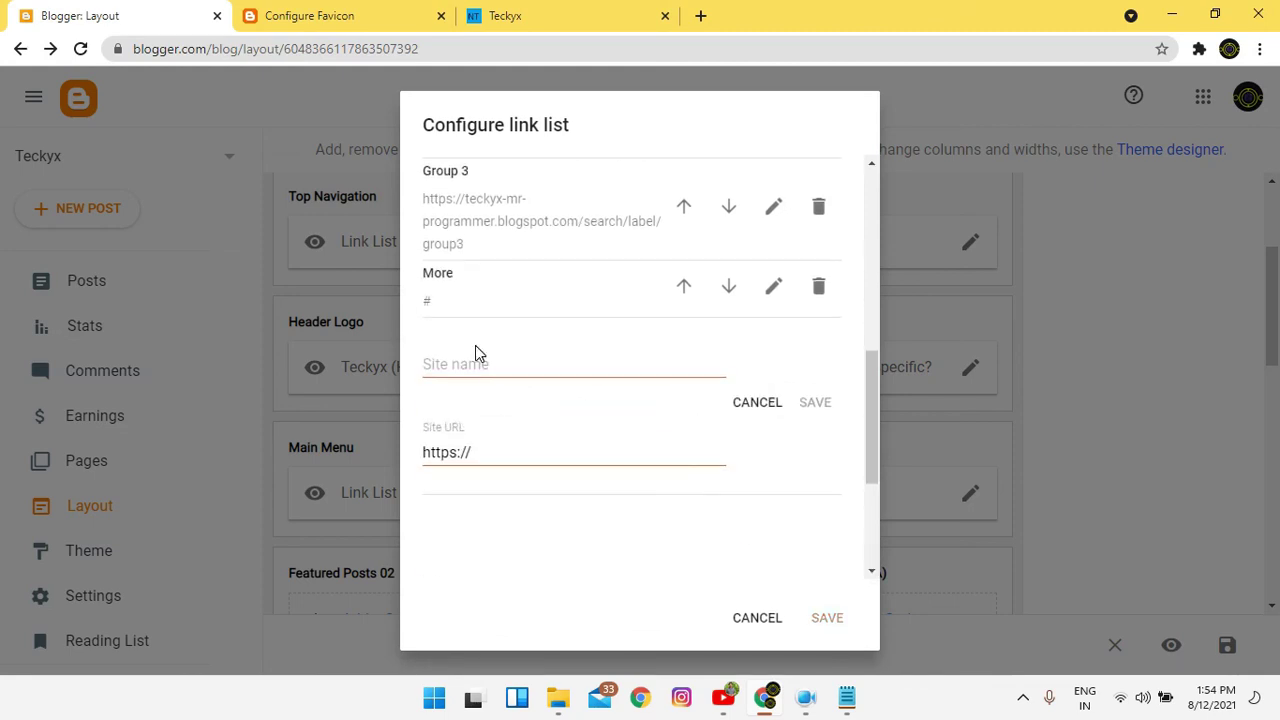
pyautogui.click(487, 370)
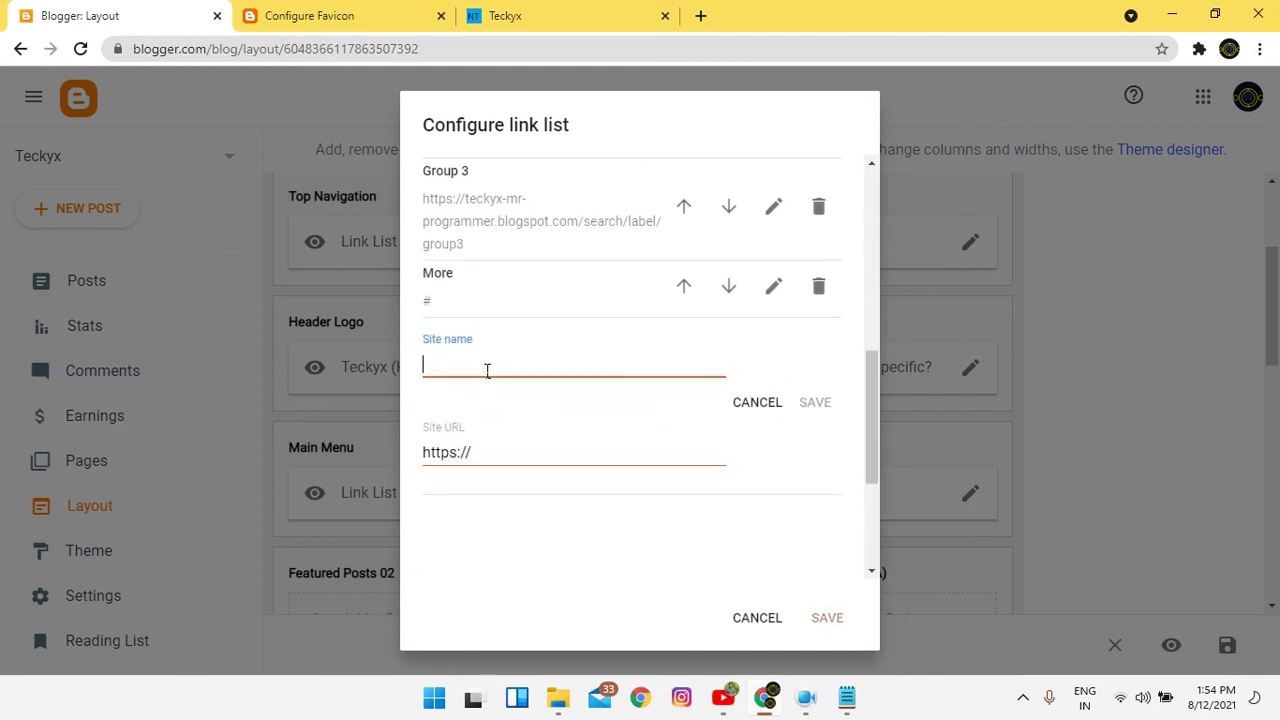
pyautogui.write('_)')
pyautogui.write('Gr')
pyautogui.click(486, 452)
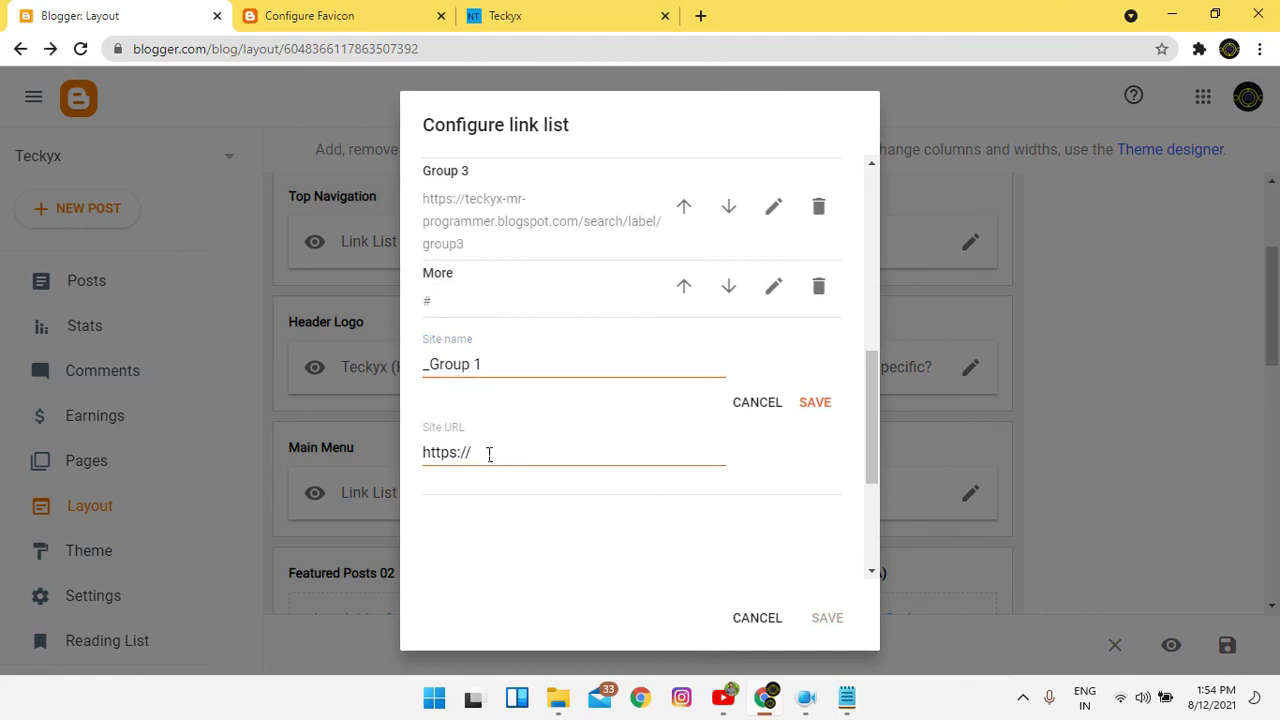
pyautogui.tripleClick(489, 454)
pyautogui.hotkey('ctrl', 'v')
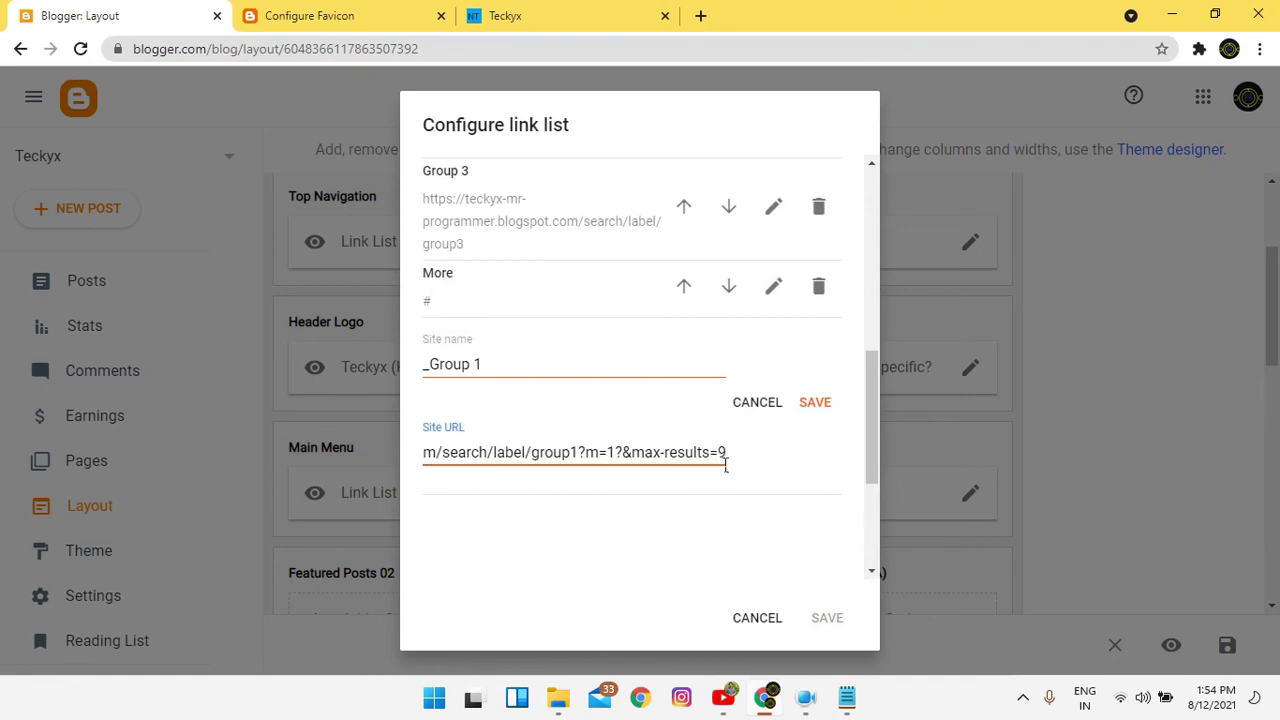
pyautogui.click(822, 405)
# Add another sub-item named "_Group 2" with the same copied group1 label address as its URL, and save the item.
pyautogui.click(789, 554)
pyautogui.click(512, 338)
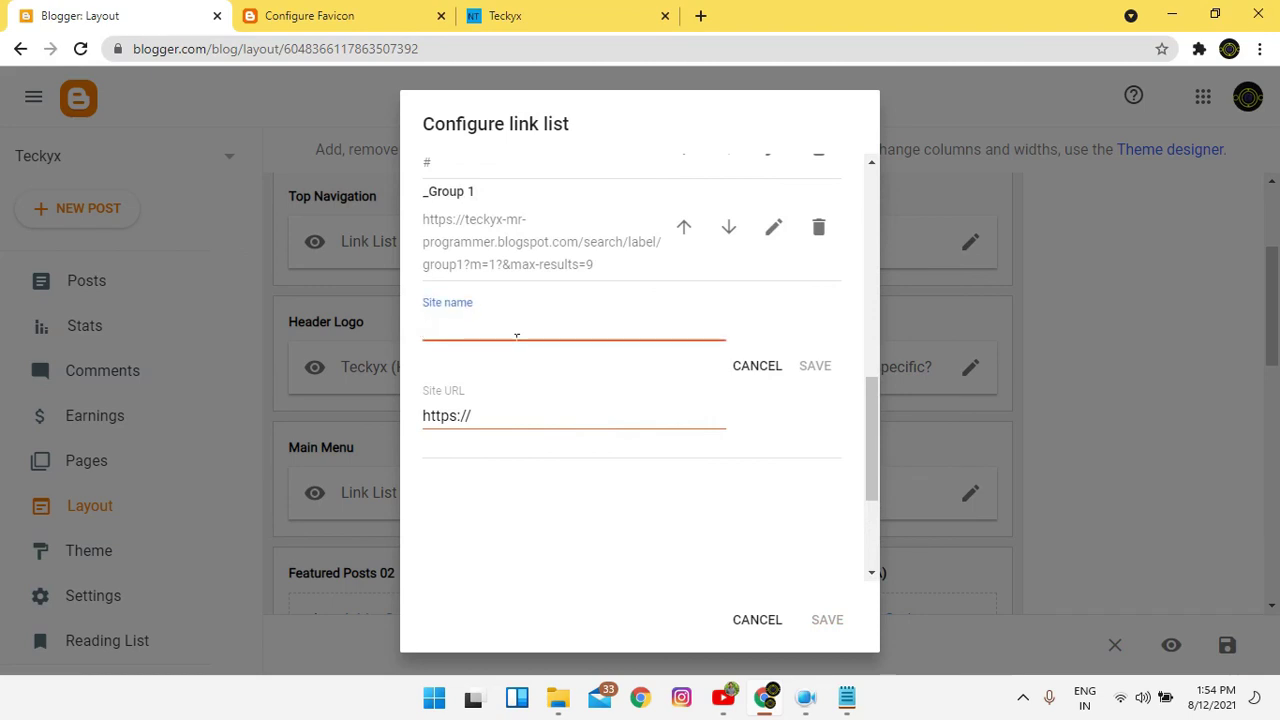
pyautogui.write('_')
pyautogui.hotkey('ctrl', 'a')
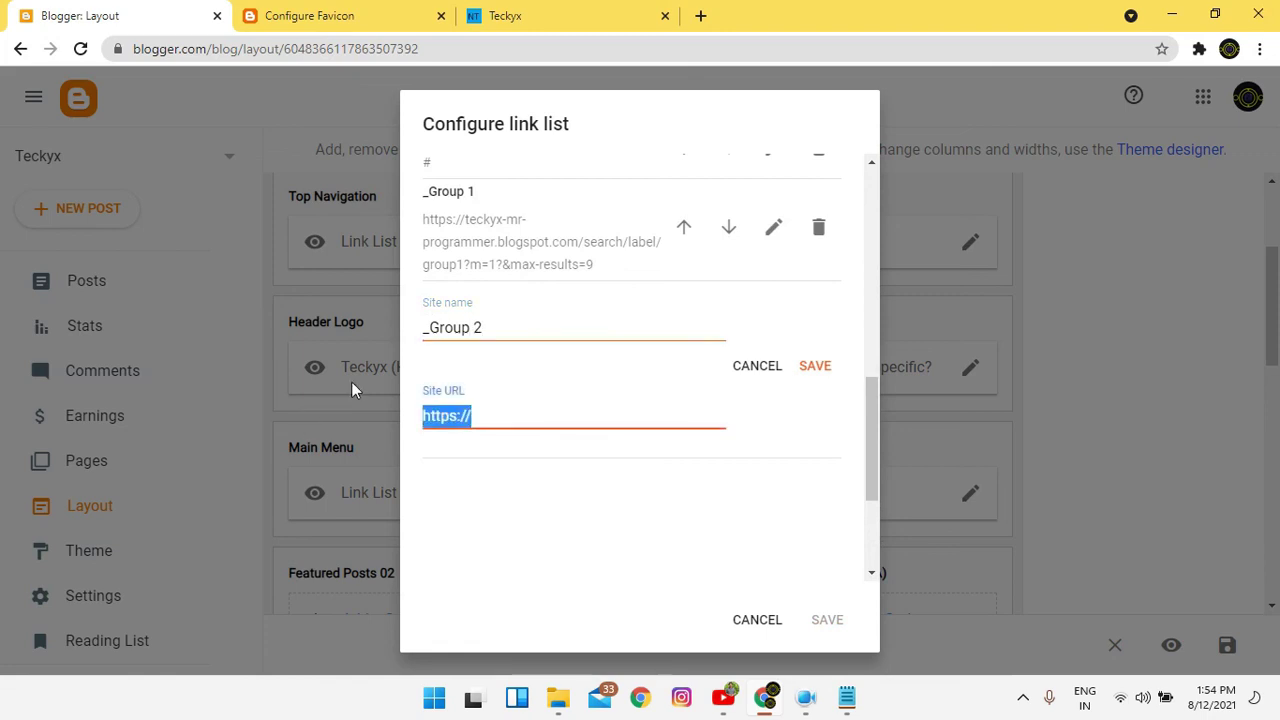
pyautogui.write('https://teckyx-mr-programmer.blogspot.com/search/label/group1?m=1?&max-results=9')
pyautogui.click(815, 366)
# Save the Main Menu link list, reload the Teckyx blog, and check the dropdown under More.
pyautogui.click(828, 621)
pyautogui.click(391, 12)
pyautogui.click(535, 8)
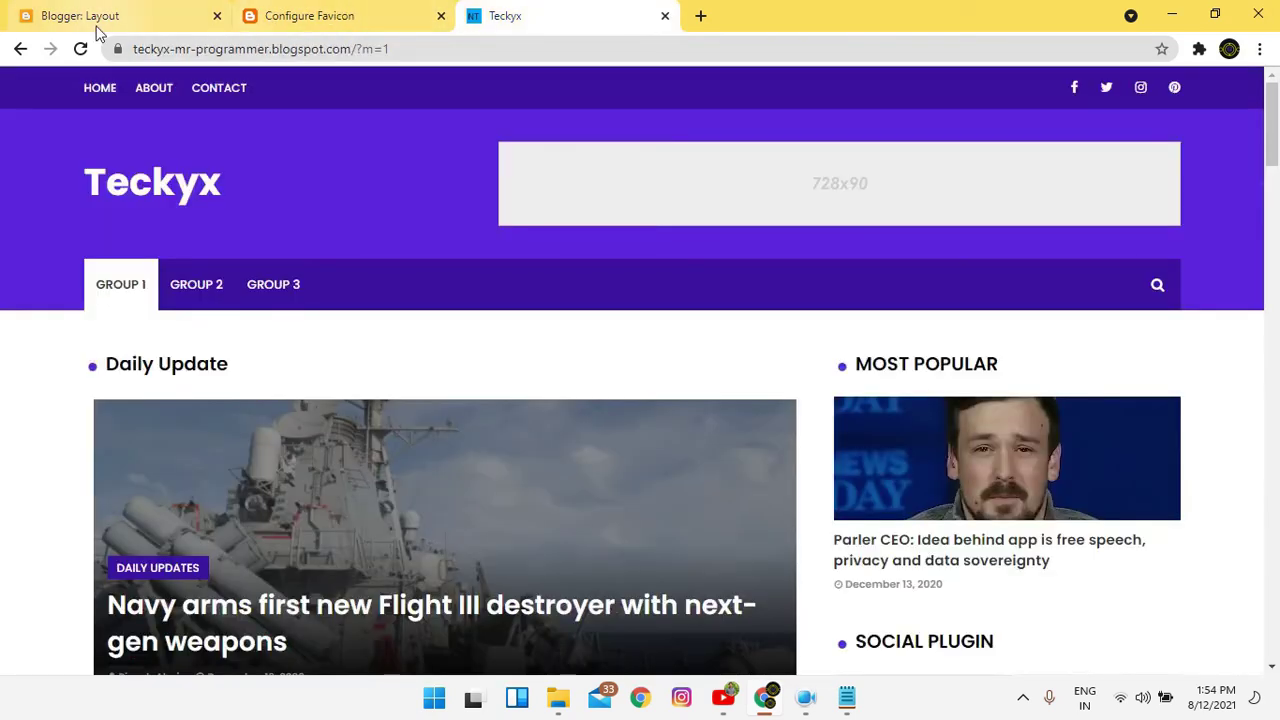
pyautogui.click(80, 48)
pyautogui.click(57, 8)
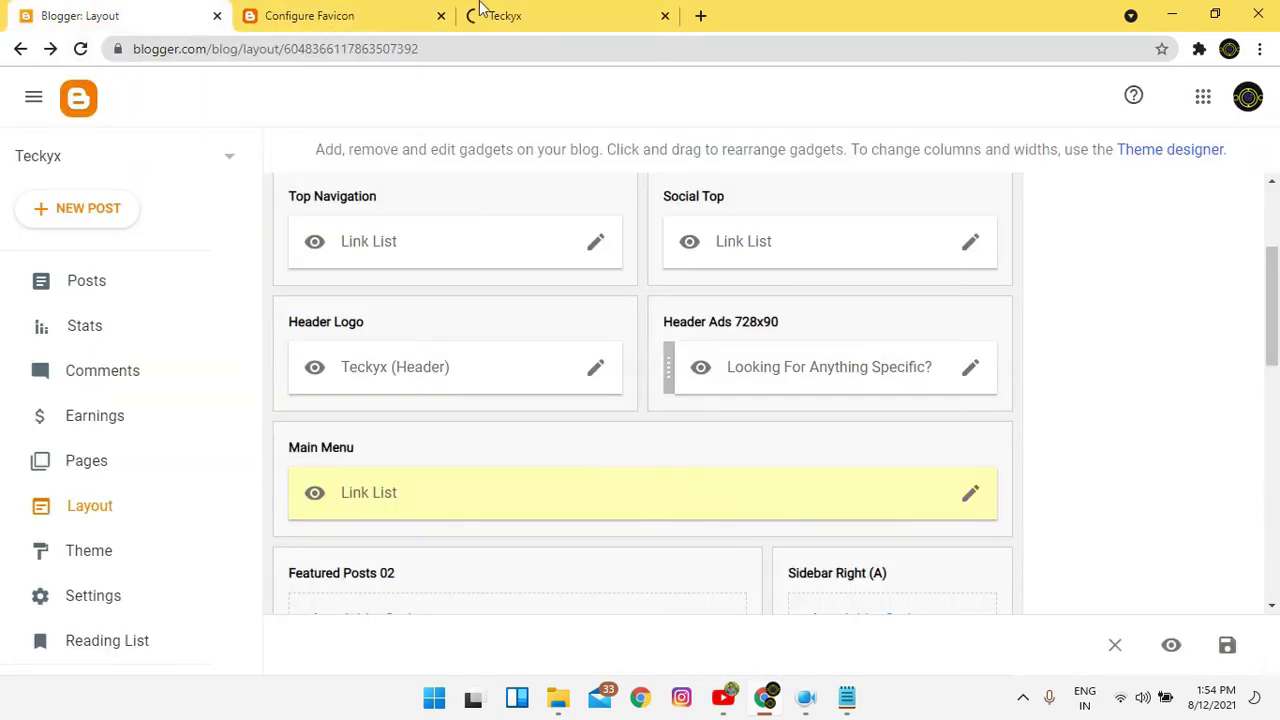
pyautogui.click(577, 9)
pyautogui.moveTo(373, 305)
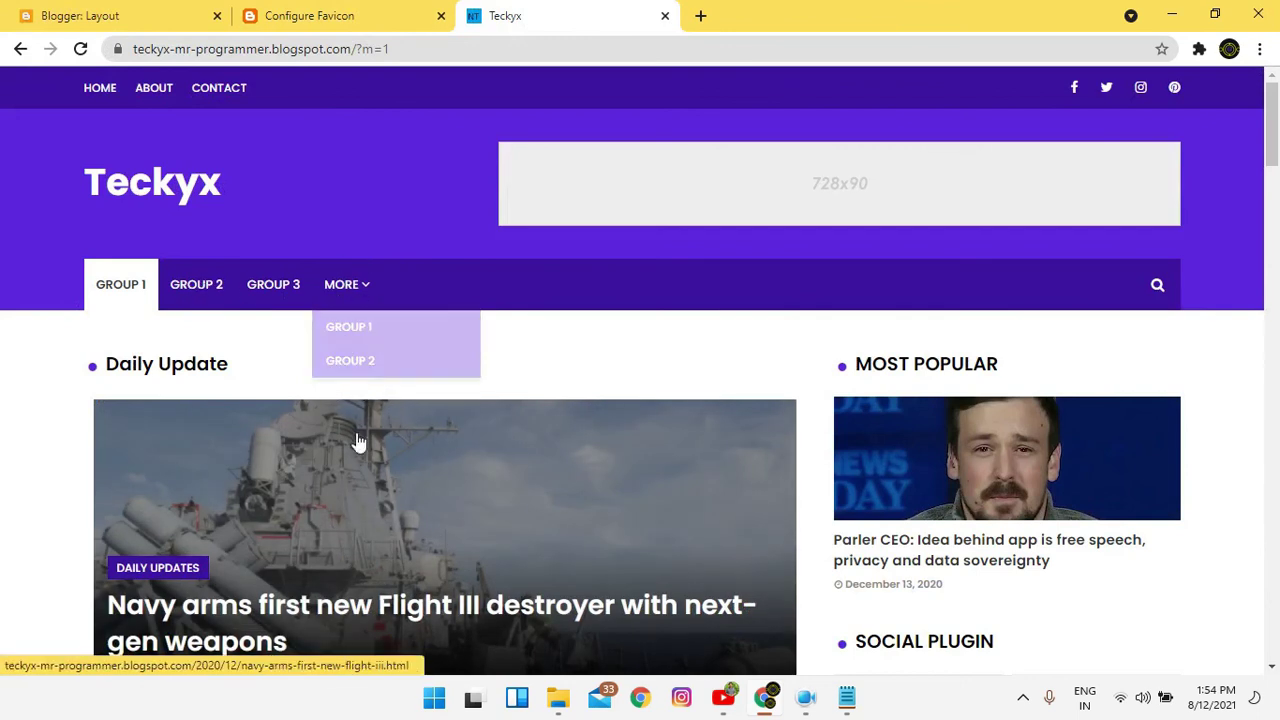
# Reopen the Main Menu link list in the blog layout and add a sub-item named "_More" with the URL "#", saving the item.
pyautogui.click(4, 8)
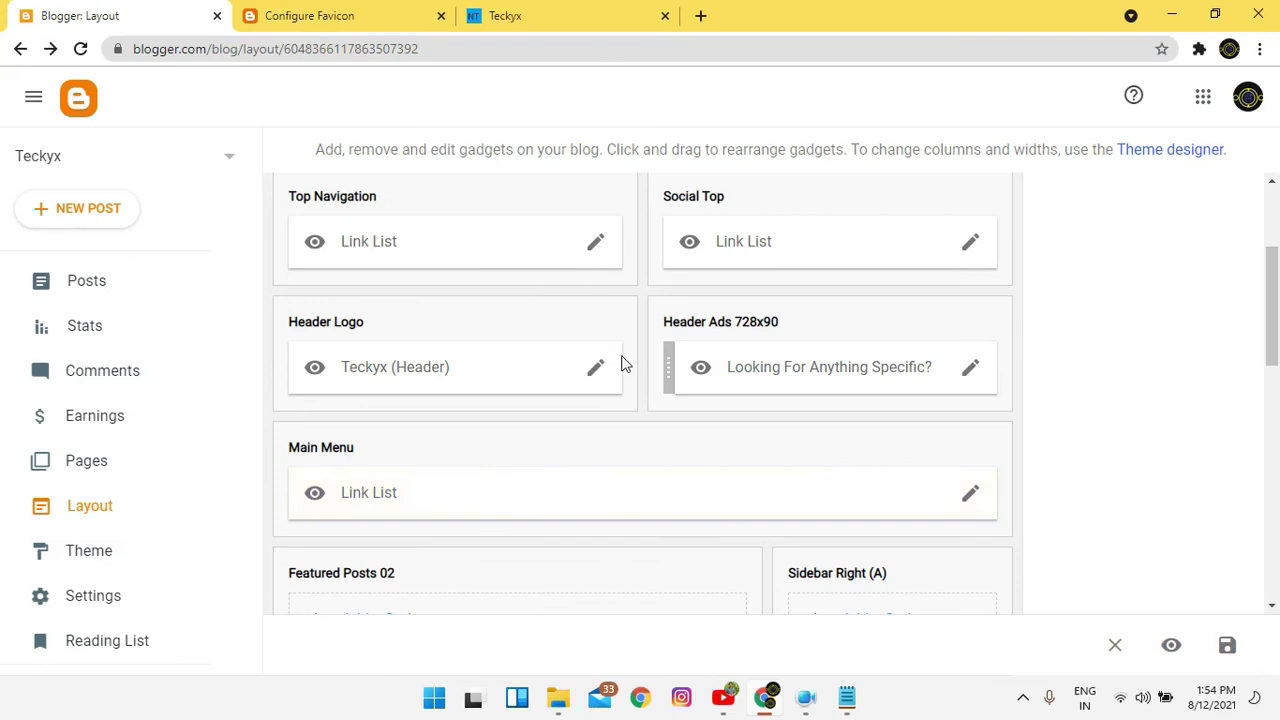
pyautogui.click(975, 495)
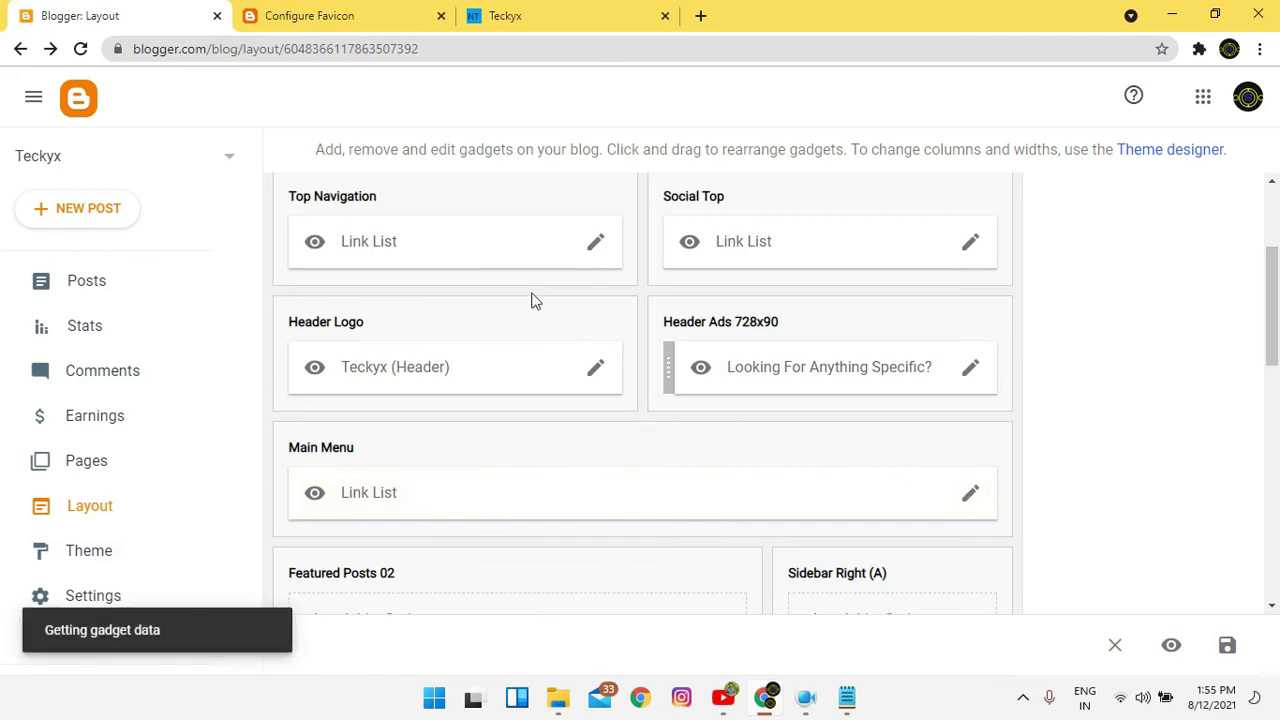
pyautogui.scroll(-8, 676, 383)
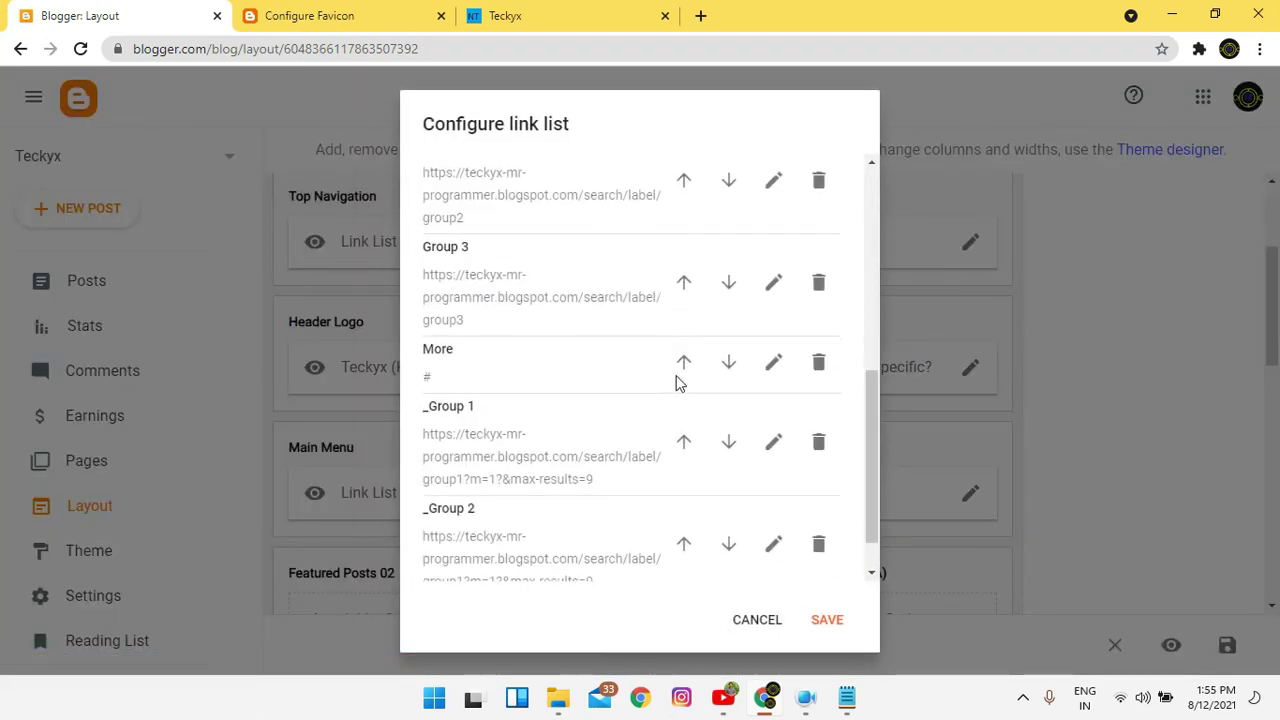
pyautogui.click(750, 556)
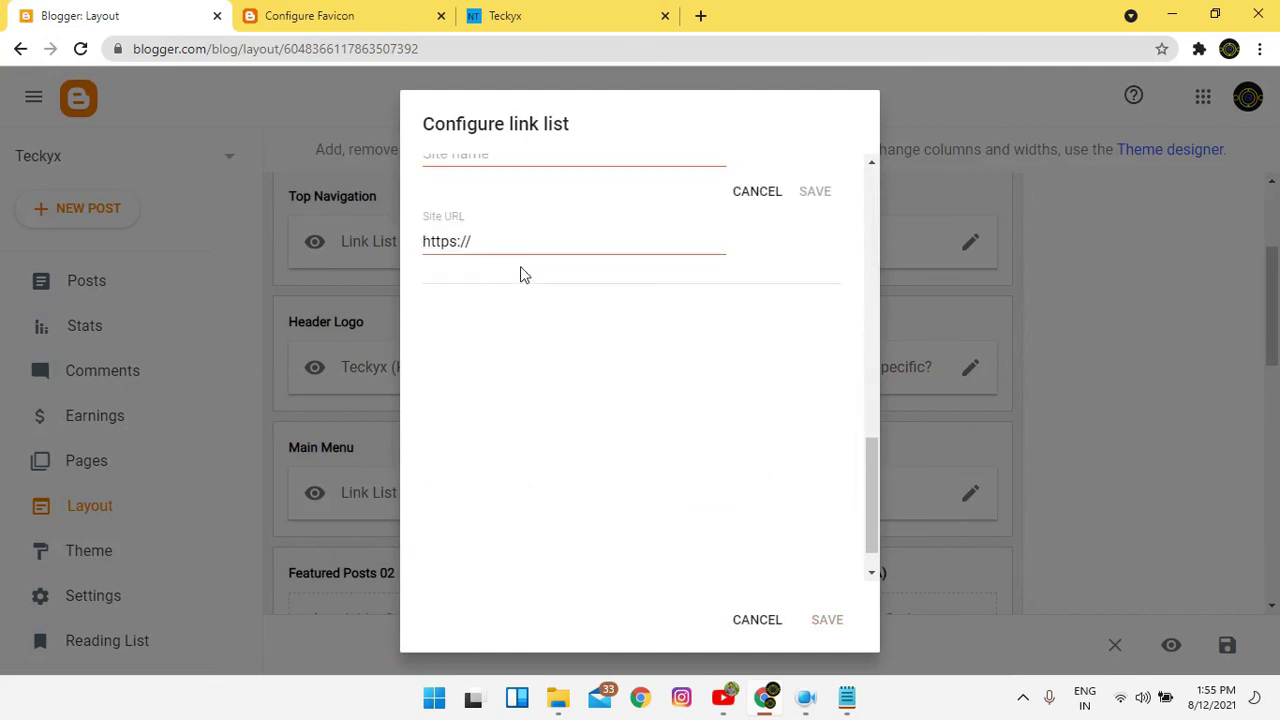
pyautogui.click(541, 382)
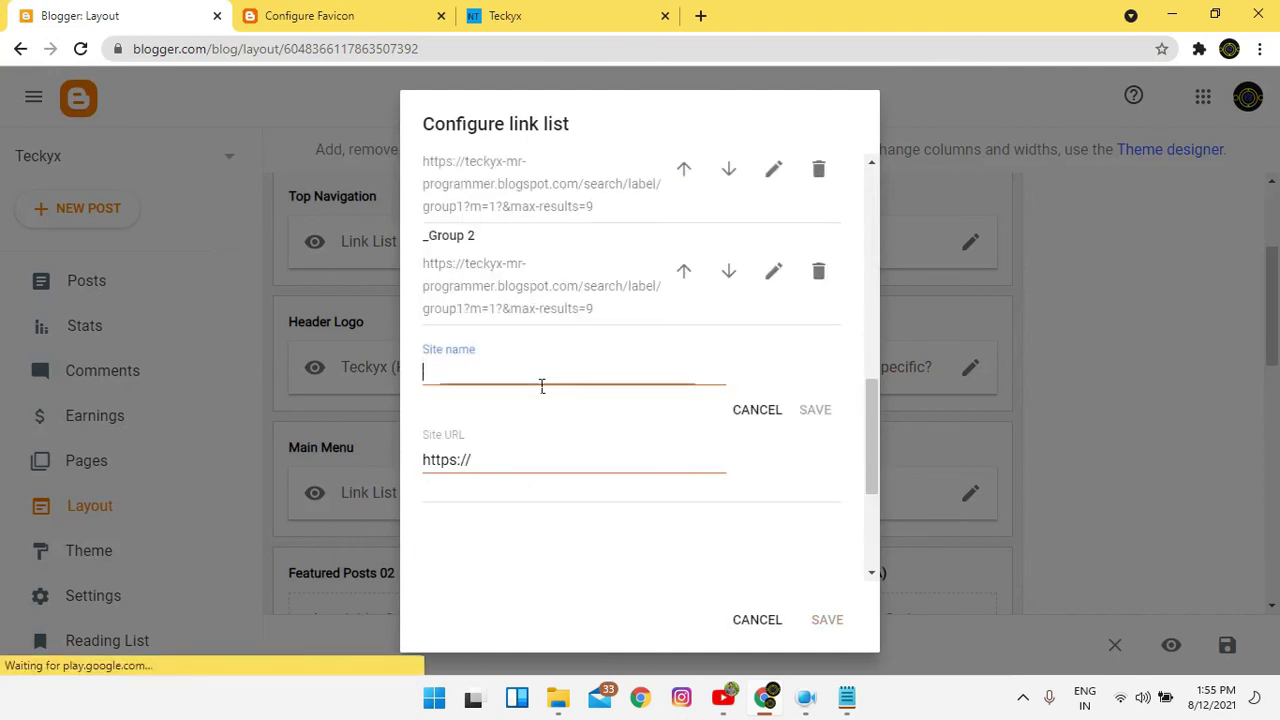
pyautogui.write('_More')
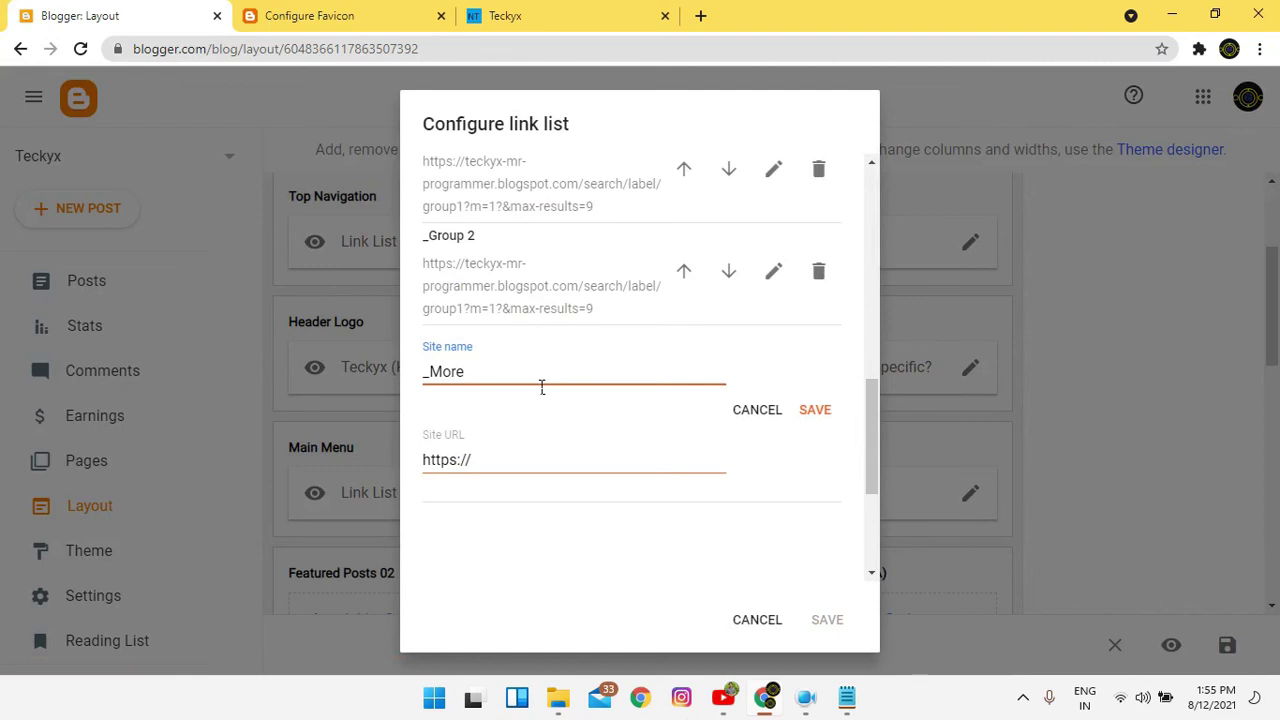
pyautogui.moveTo(490, 458); pyautogui.dragTo(320, 470)
pyautogui.write('#')
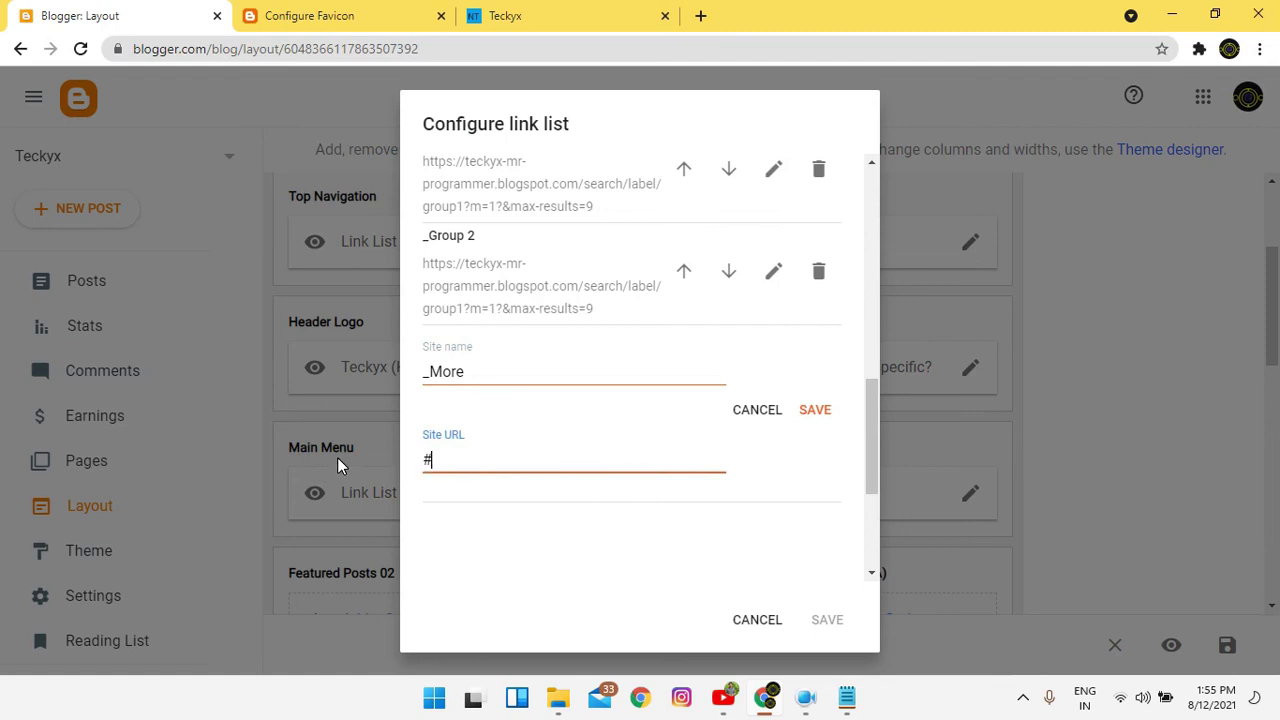
pyautogui.click(813, 423)
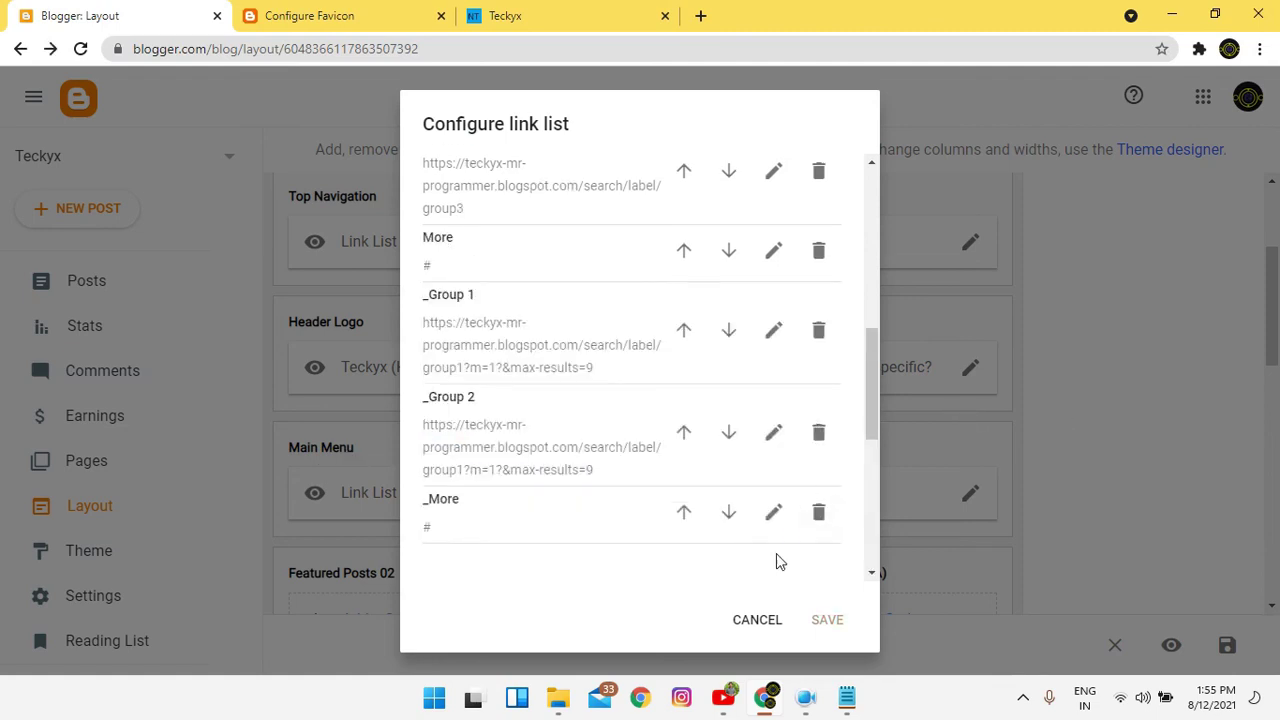
# Add a second-level sub-item named "__Group1" with the copied group1 label address (search/label/group1?m=1?&max-results=9) as its URL, and save the item.
pyautogui.click(778, 556)
pyautogui.click(461, 382)
pyautogui.write('__Group1')
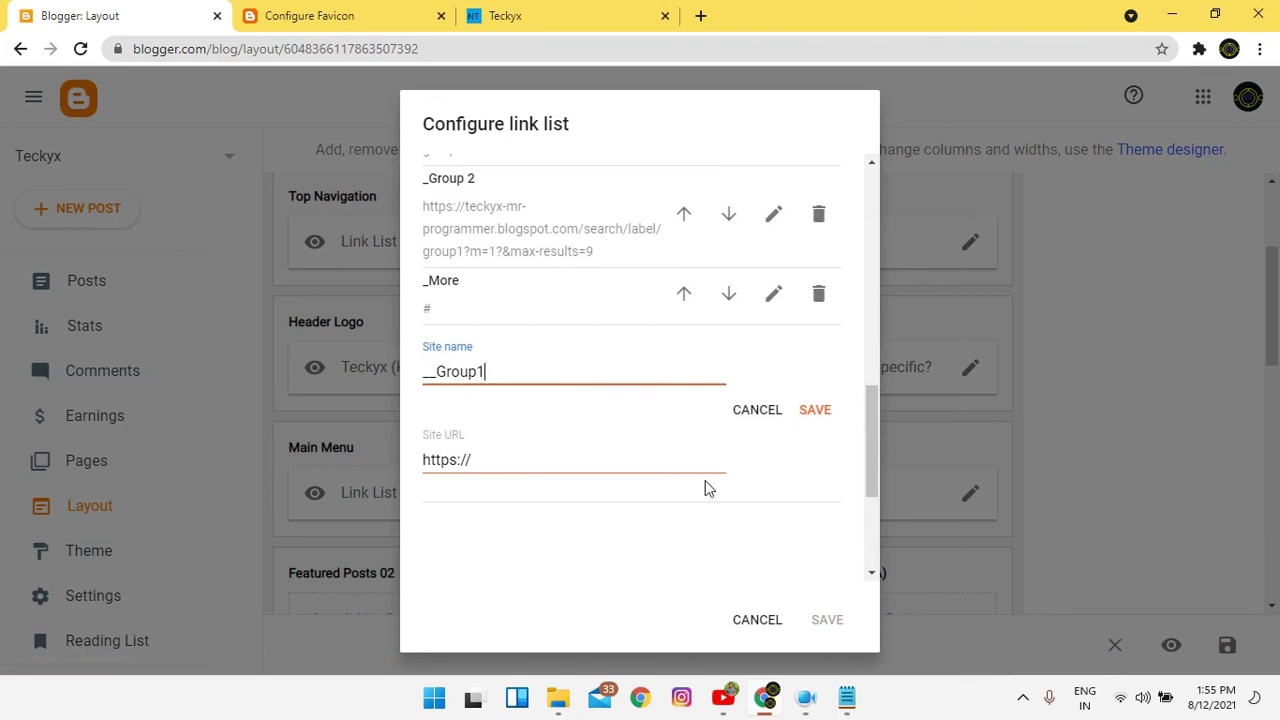
pyautogui.tripleClick(508, 466)
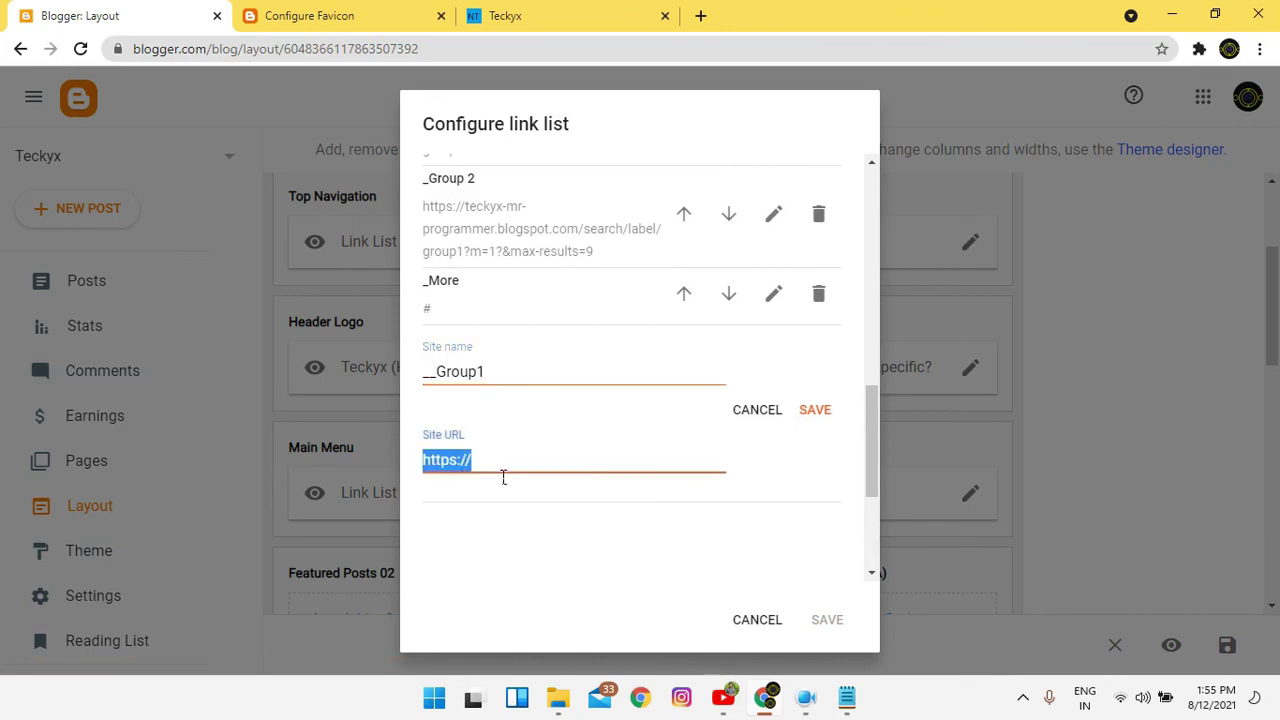
pyautogui.write('https://teckyx-mr-programmer.blogspot.com/search/label/group1?m=1?&max-results=9')
pyautogui.click(816, 412)
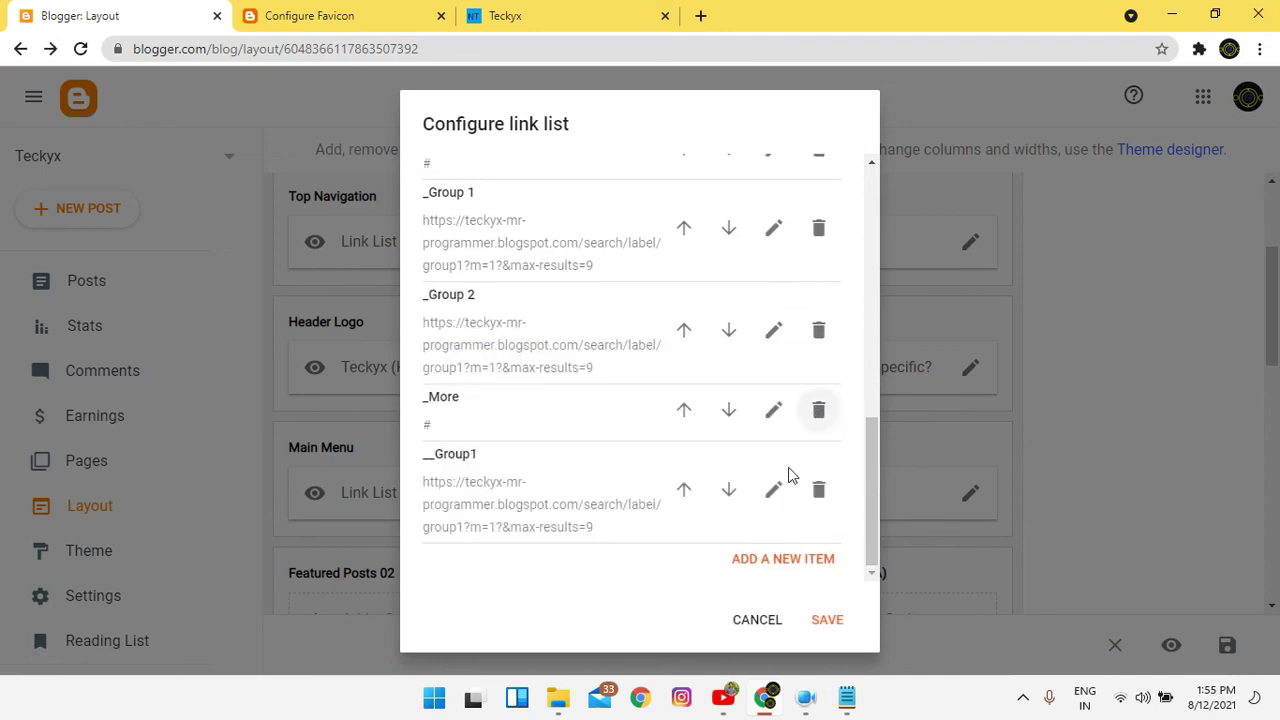
# Add another second-level sub-item named "__Group 2" with the same copied group1 label address as its URL, and save the item.
pyautogui.click(797, 560)
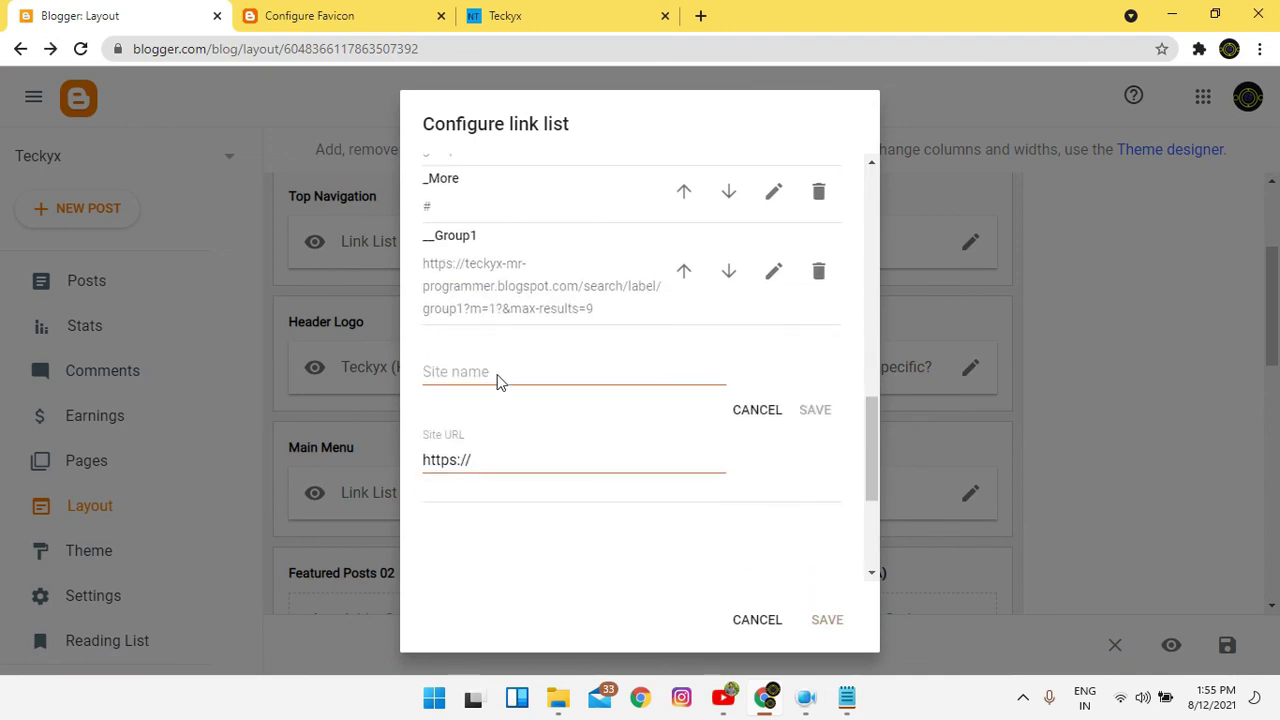
pyautogui.click(499, 380)
pyautogui.write('__Group 2')
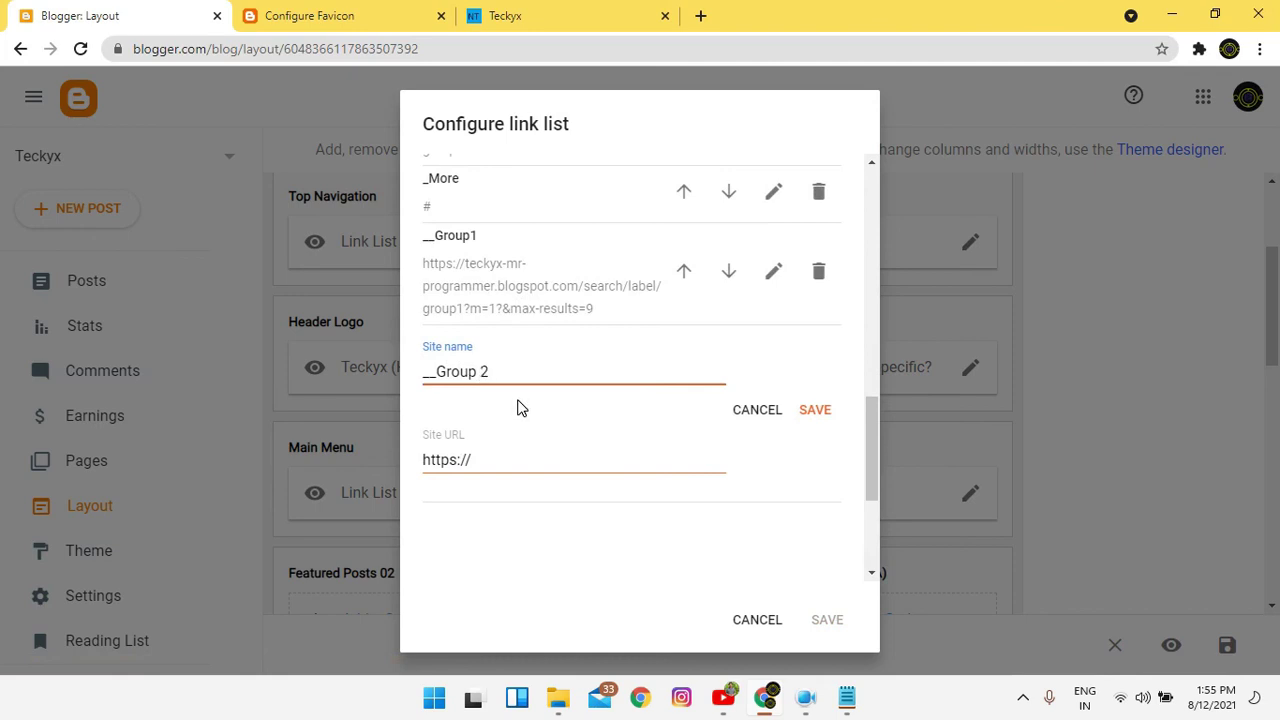
pyautogui.moveTo(532, 462); pyautogui.dragTo(330, 459)
pyautogui.write('https://teckyx-mr-programmer.blogspot.com/search/label/group1?m=1?&max-results=9')
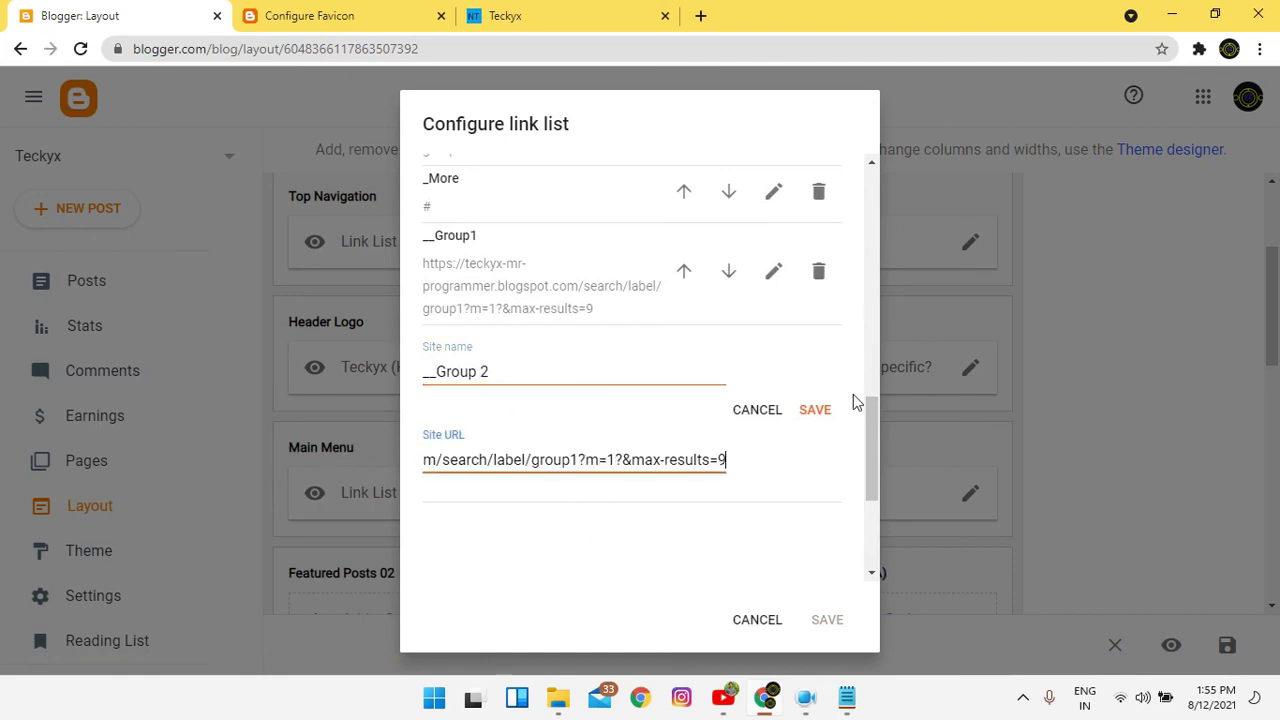
pyautogui.click(815, 410)
# Save the Main Menu link list, reload the Teckyx blog, and check the nested sub-items under More.
pyautogui.click(827, 620)
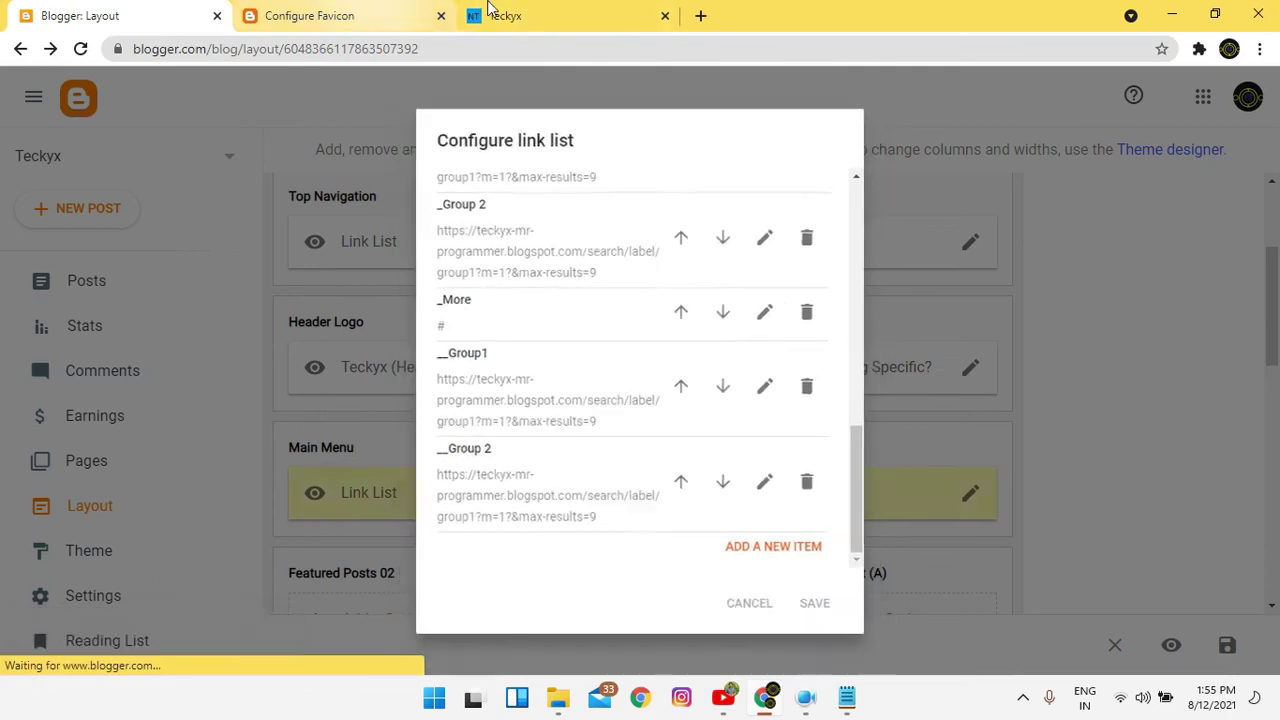
pyautogui.click(490, 12)
pyautogui.click(80, 48)
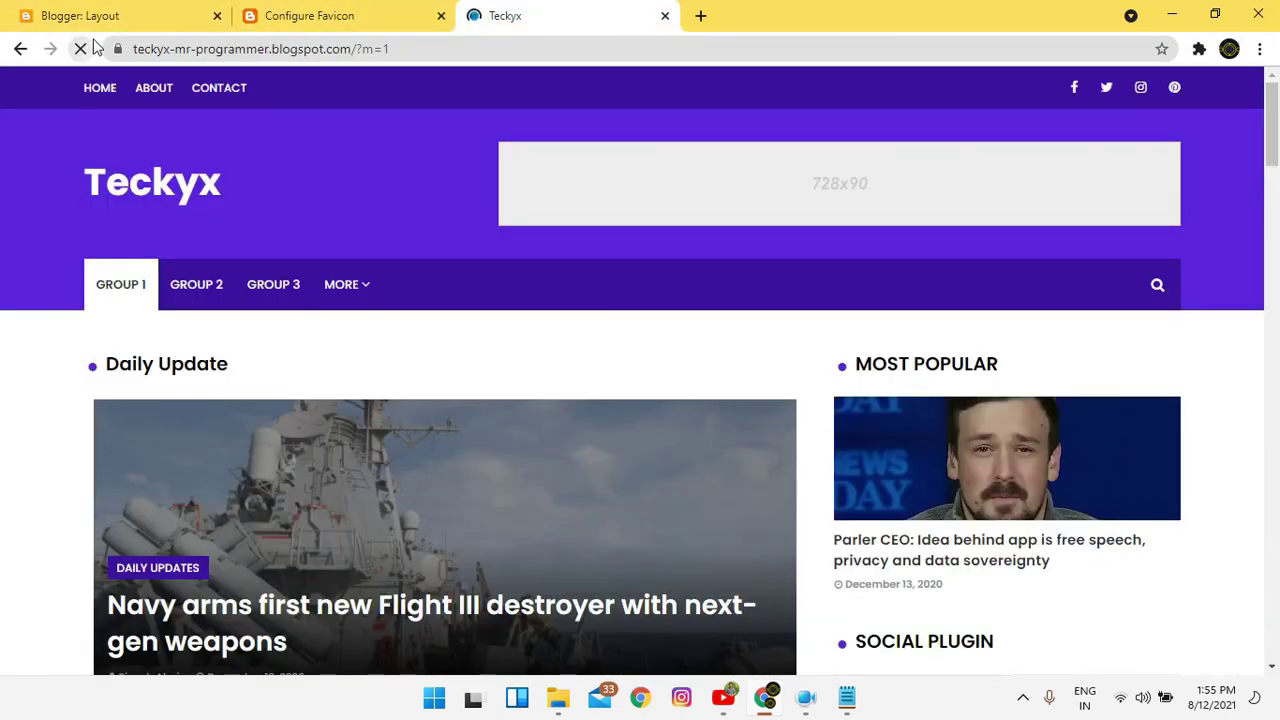
pyautogui.moveTo(354, 289)
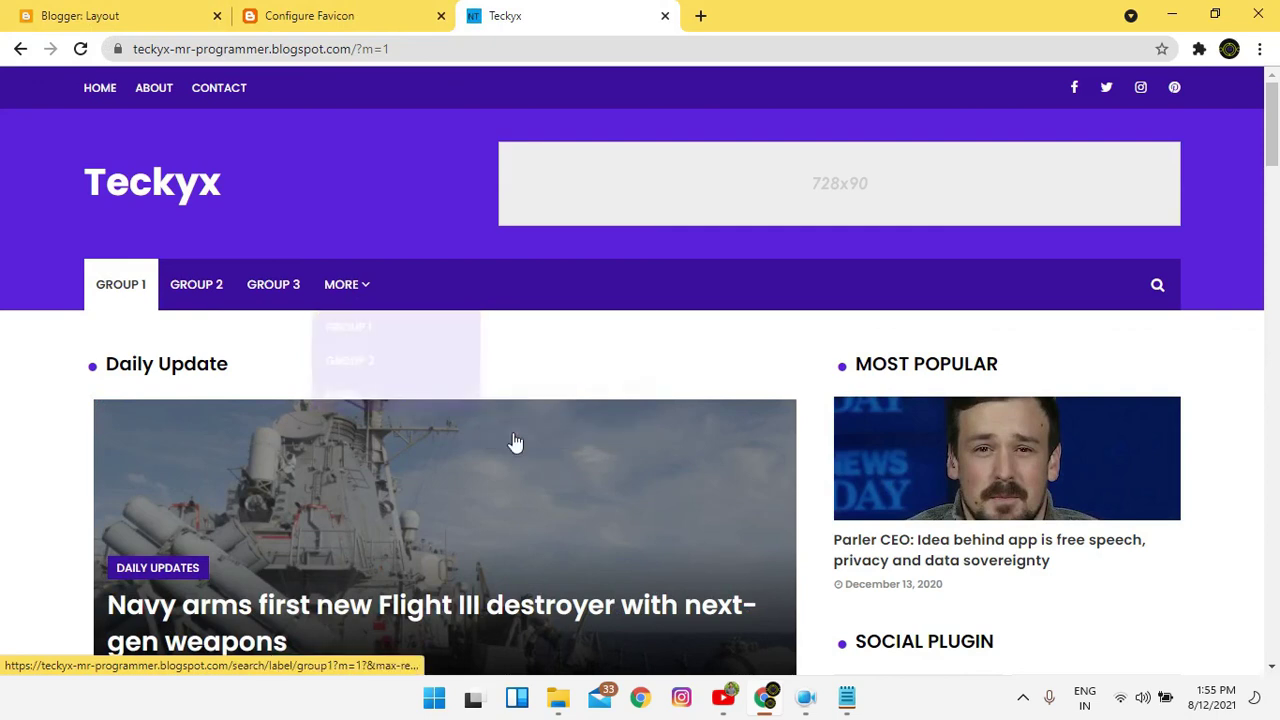
# Look over the blog homepage's sections, open the Navy Flight III destroyer post, and examine its page down to the footer.
pyautogui.scroll(-10, 508, 378)
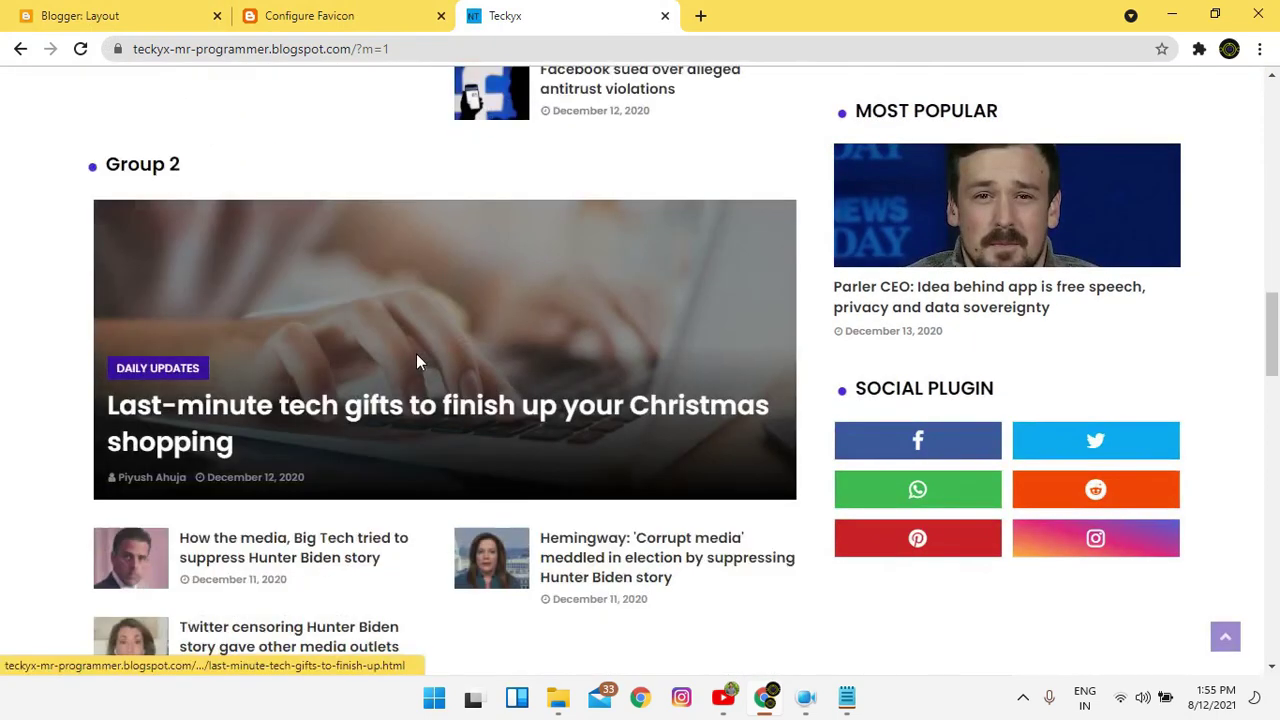
pyautogui.scroll(-15, 420, 360)
pyautogui.scroll(-3, 425, 358)
pyautogui.scroll(20, 997, 311)
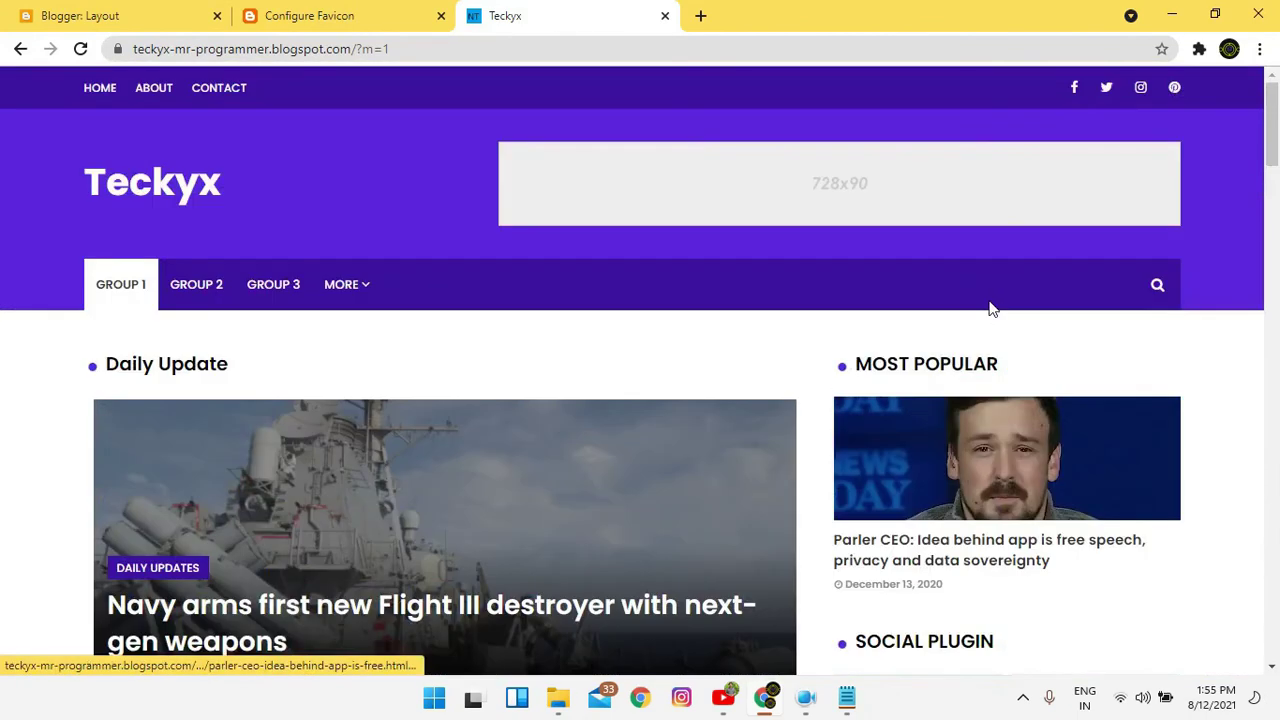
pyautogui.scroll(-2, 783, 343)
pyautogui.click(380, 404)
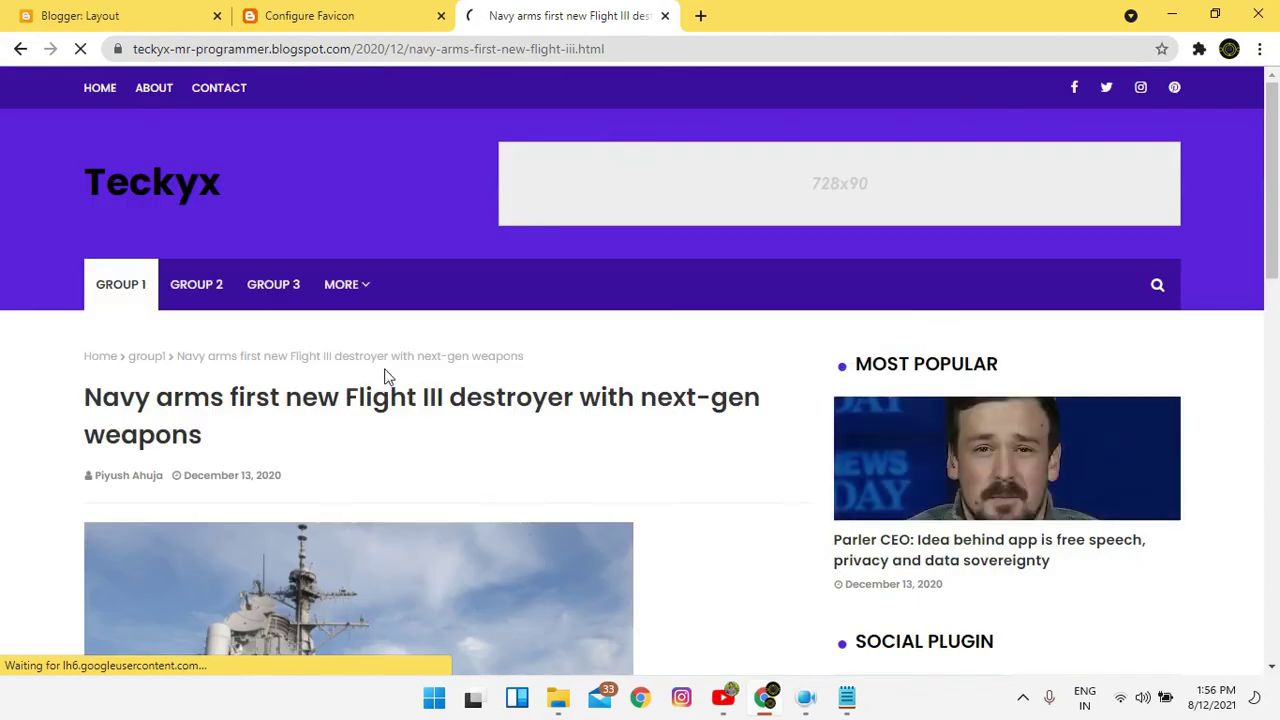
pyautogui.scroll(-15, 1229, 263)
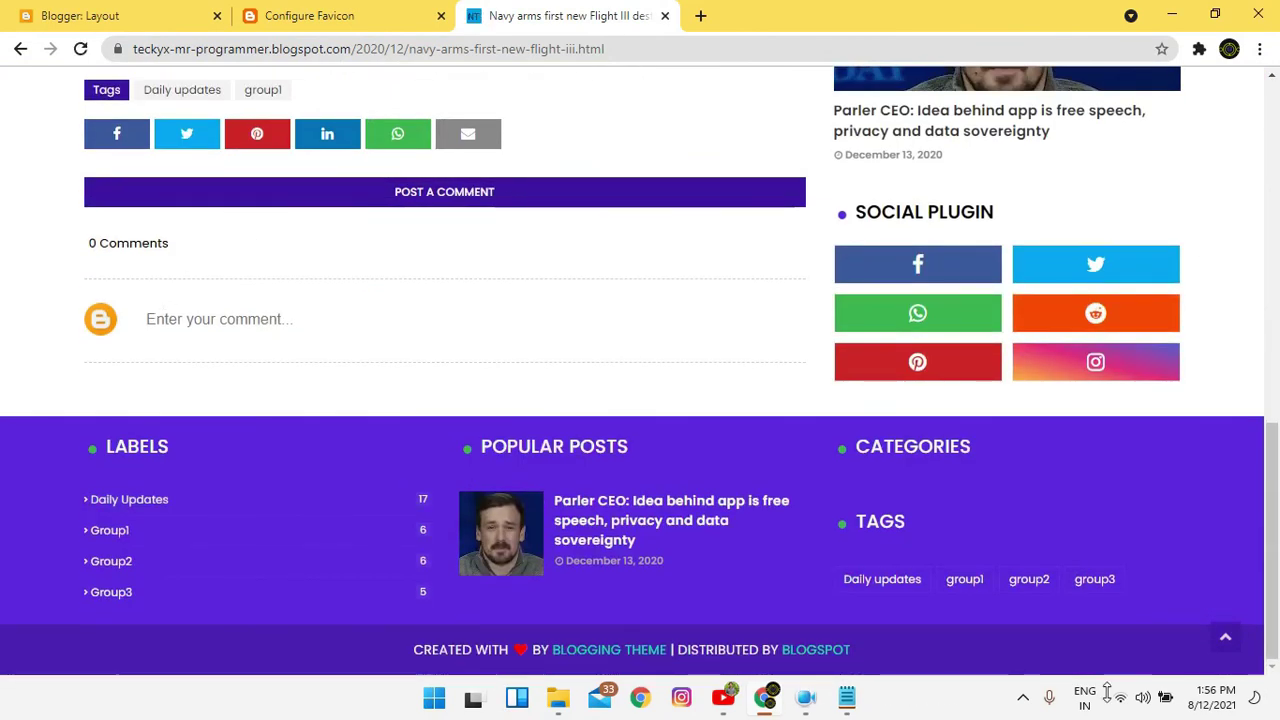
pyautogui.moveTo(486, 451); pyautogui.dragTo(674, 565)
pyautogui.click(674, 565)
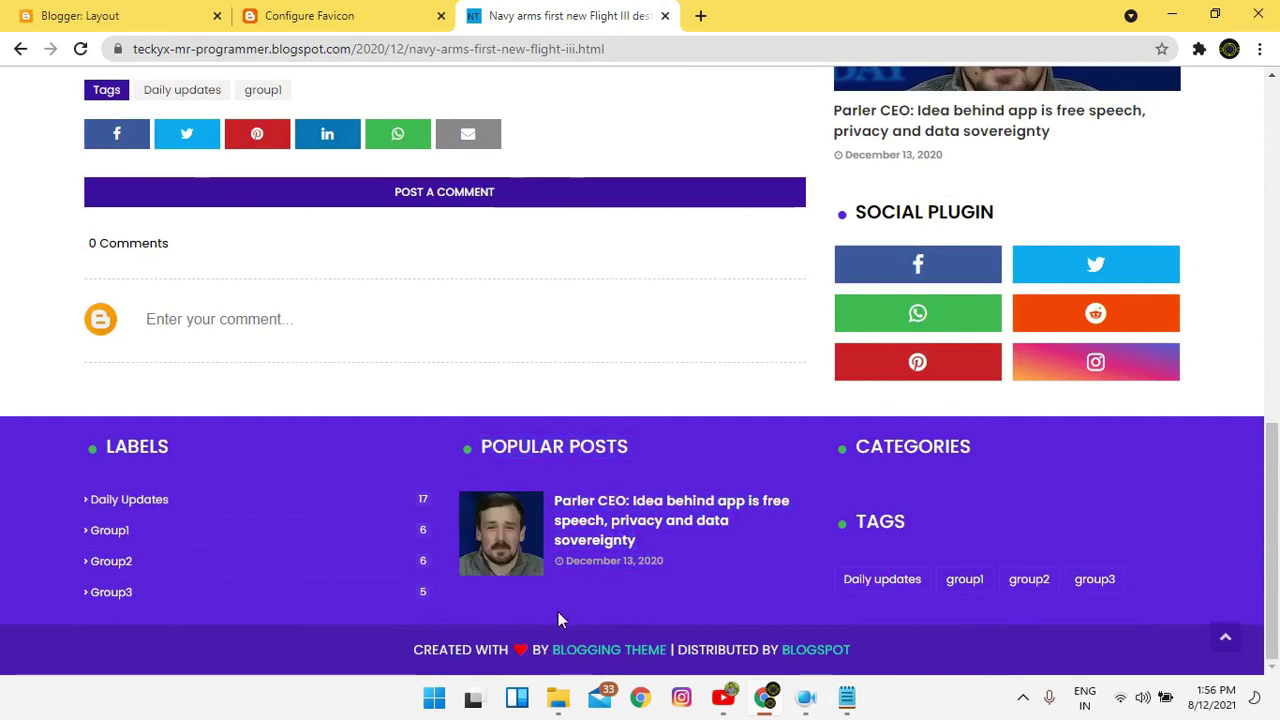
pyautogui.click(1218, 636)
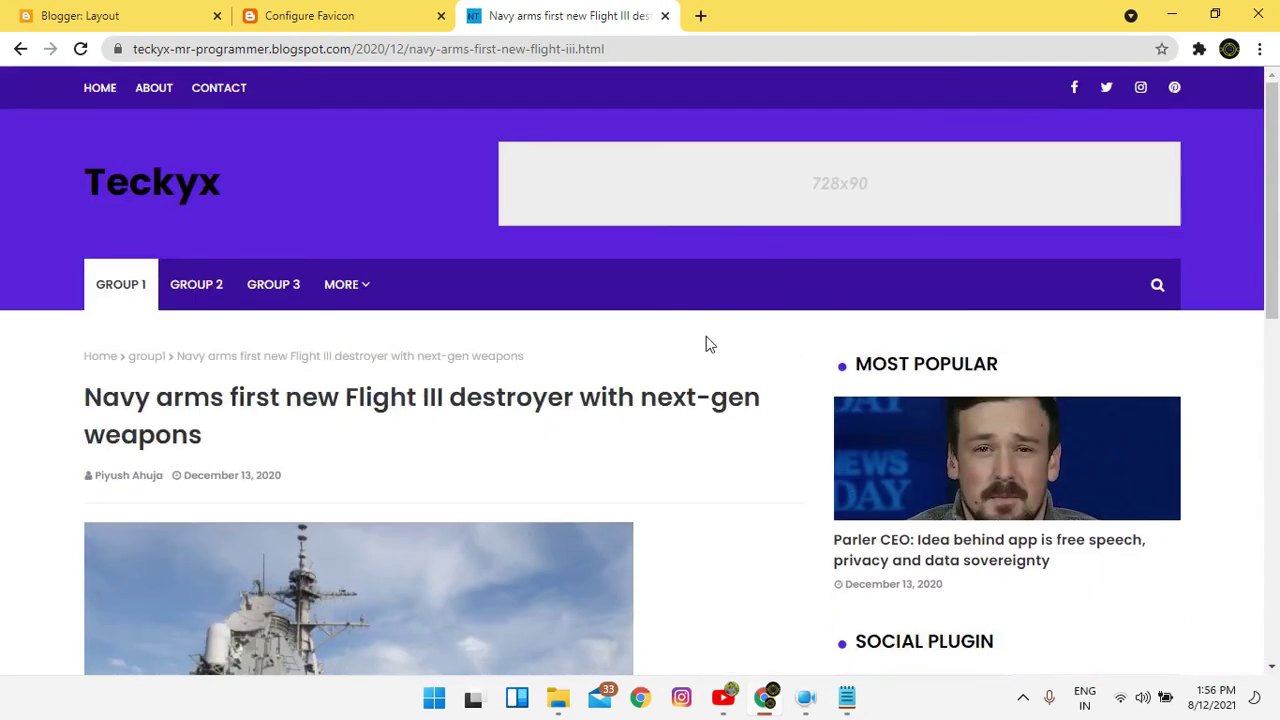